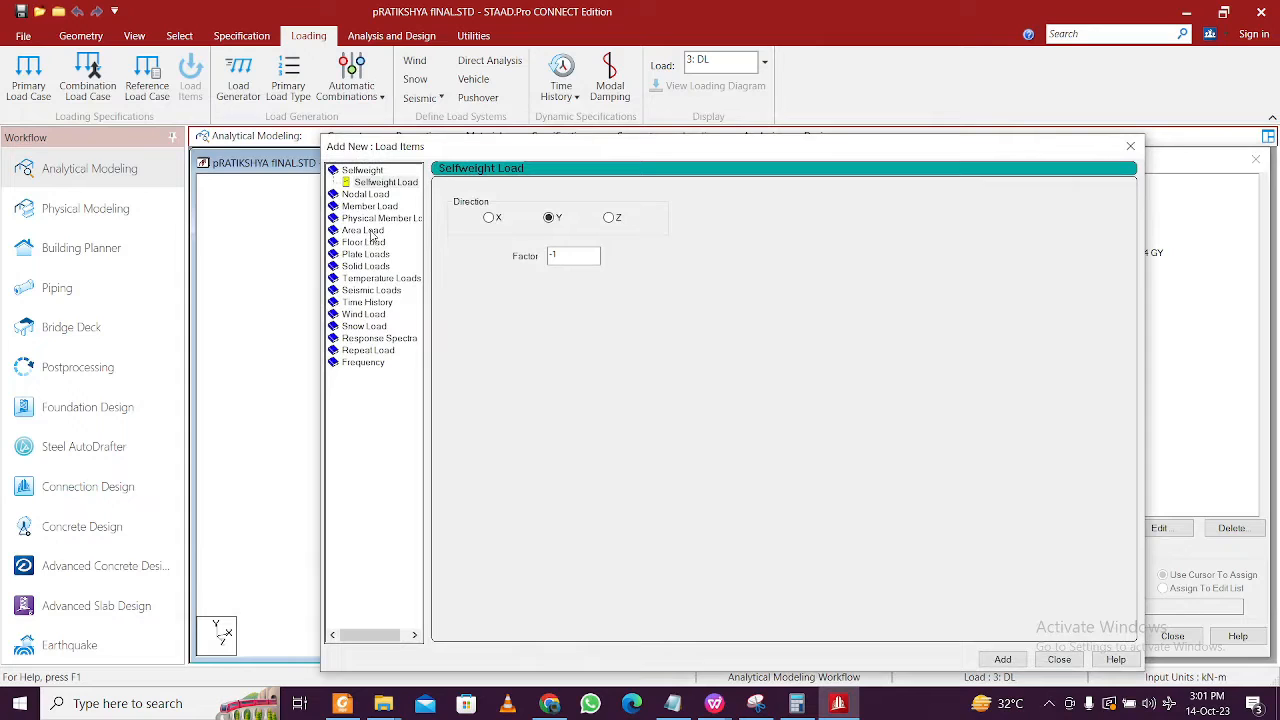
- Add a -10 kN/m2 floor load over Y range 8.8–9.2 m to the DL case and preview it
left_click(365, 242)
left_click(508, 272)
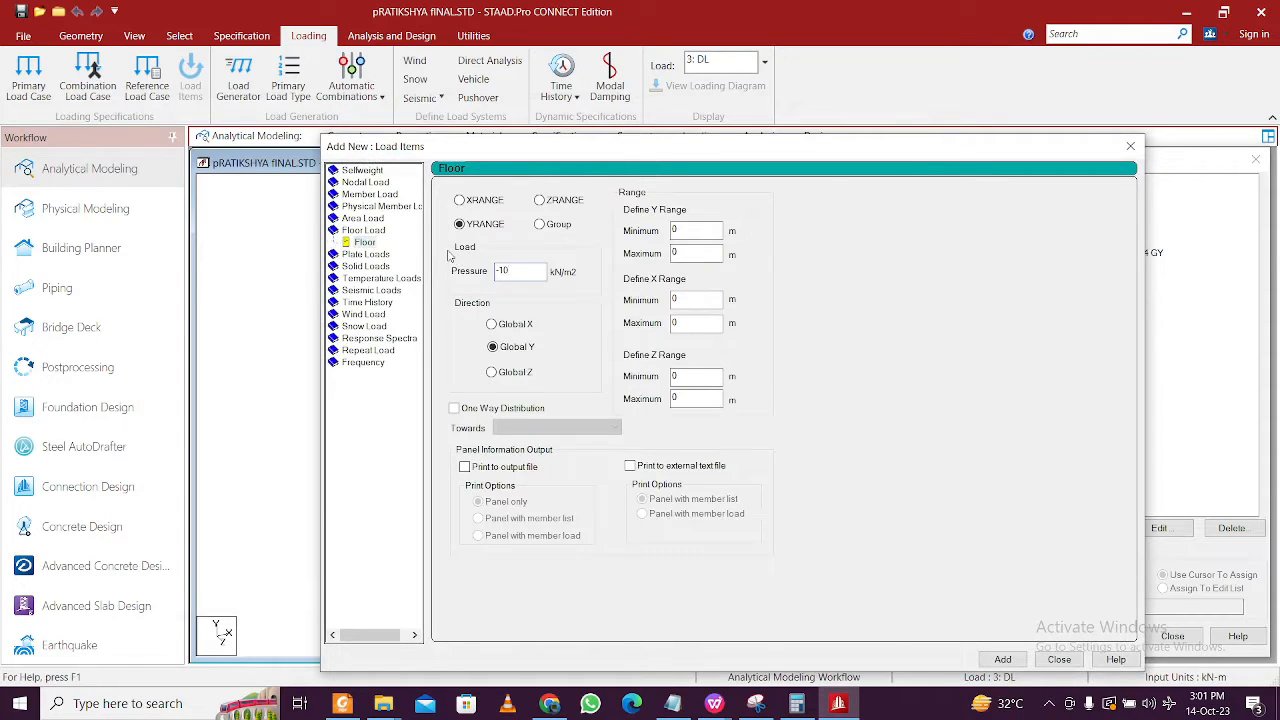
double_click(690, 230)
key("Tab")
left_click_drag(998, 150, 240, 158)
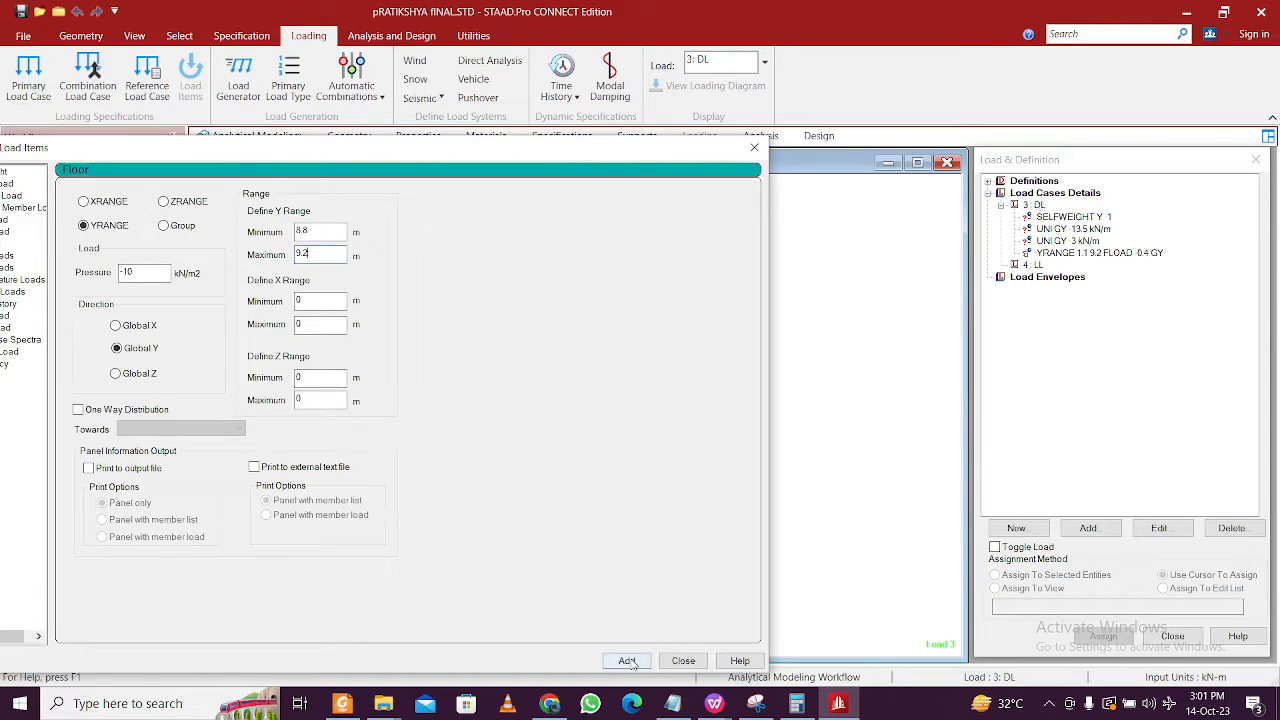
left_click(628, 663)
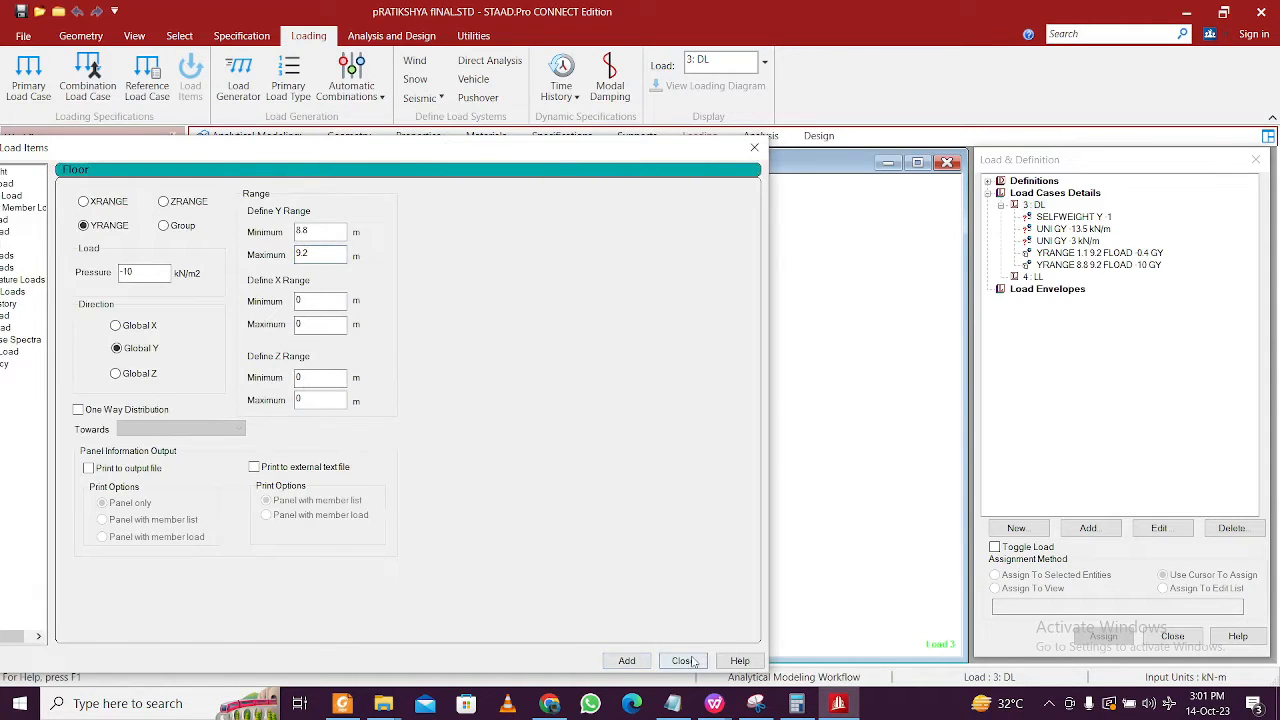
left_click(683, 660)
left_click(1079, 267)
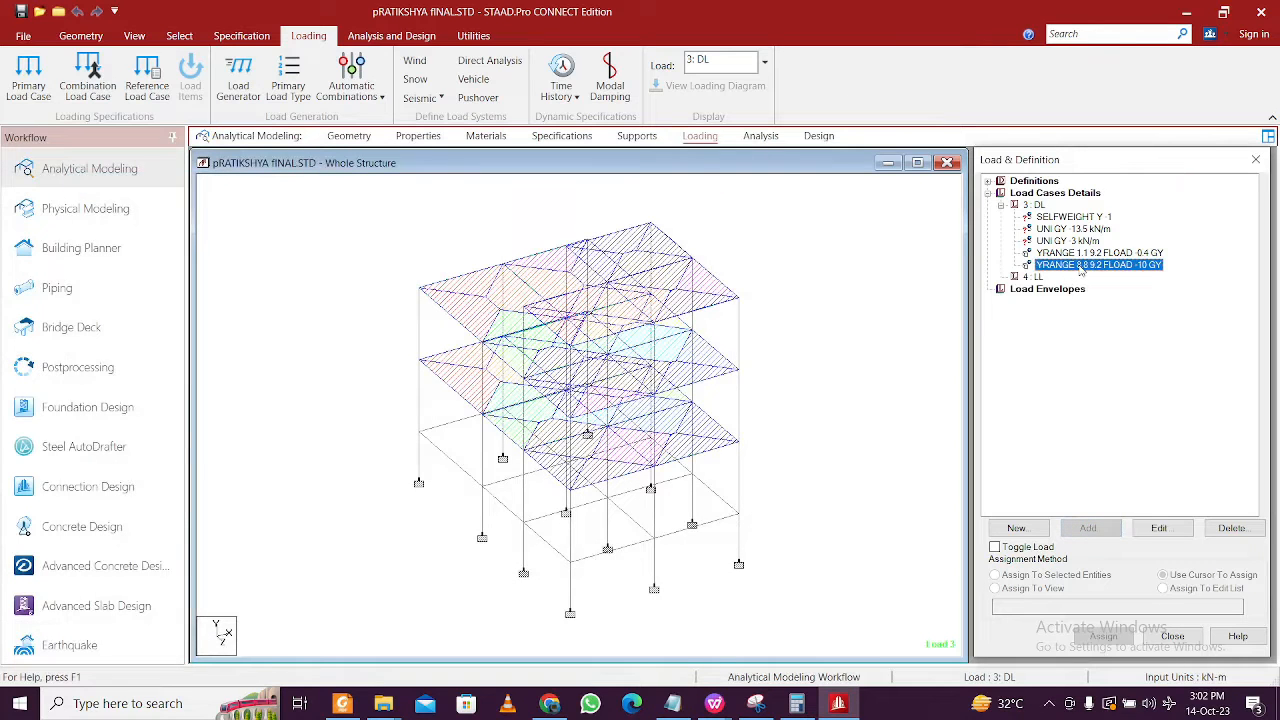
- Review the 1.1–9.2 and 8.8–9.2 floor loads on the model without changing them
left_click(1080, 256)
left_click(1078, 268)
double_click(1079, 267)
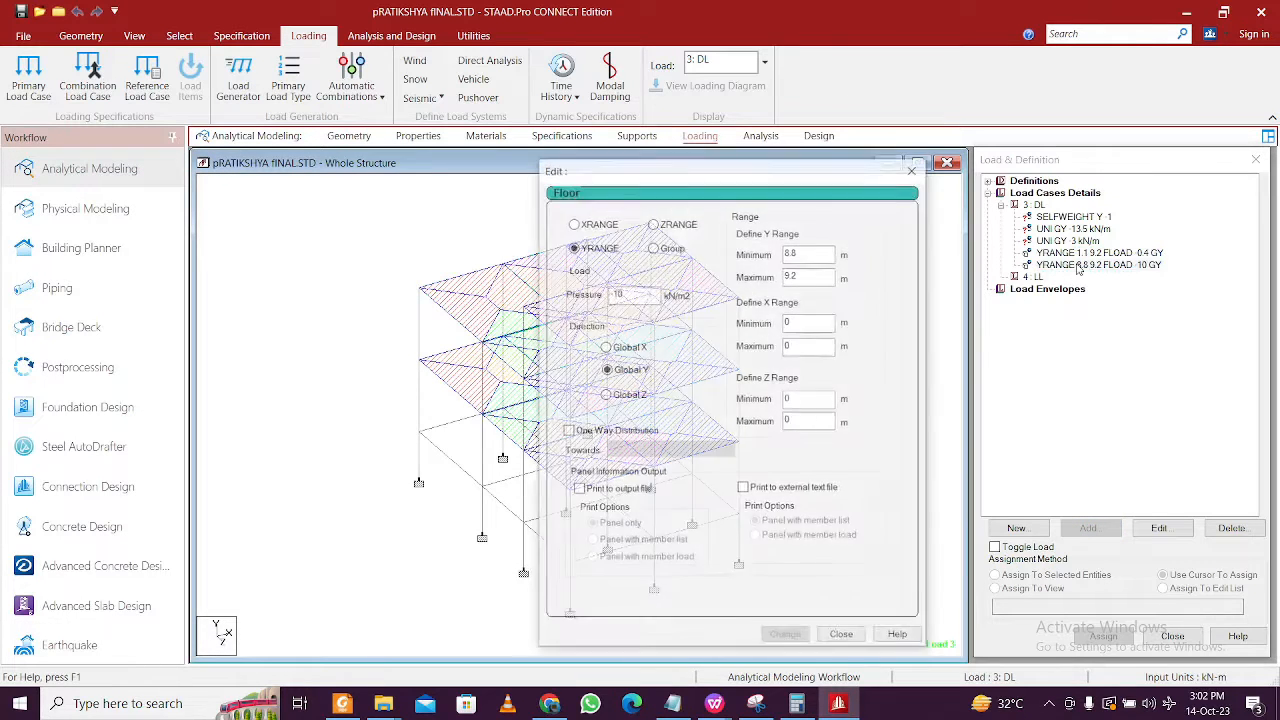
left_click(913, 169)
- Assign the SELFWEIGHT Y -1 load to the whole structure in view
left_click(1065, 216)
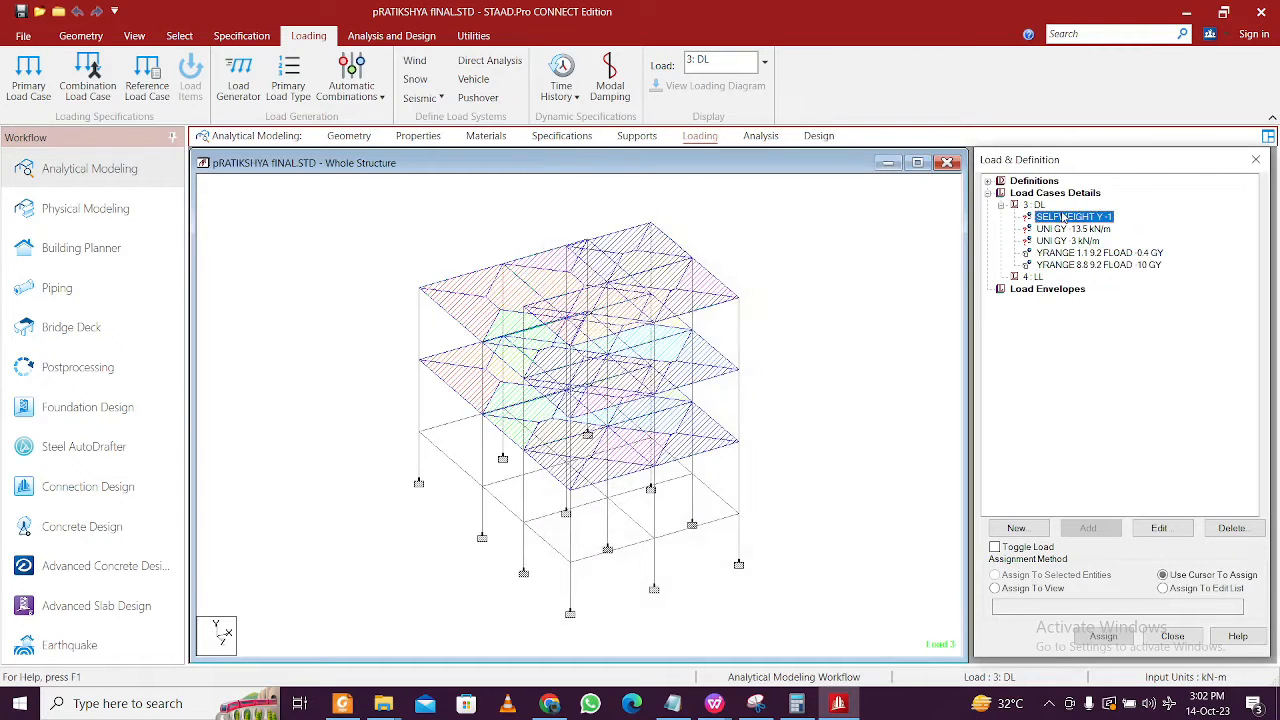
left_click(1050, 590)
left_click(1103, 636)
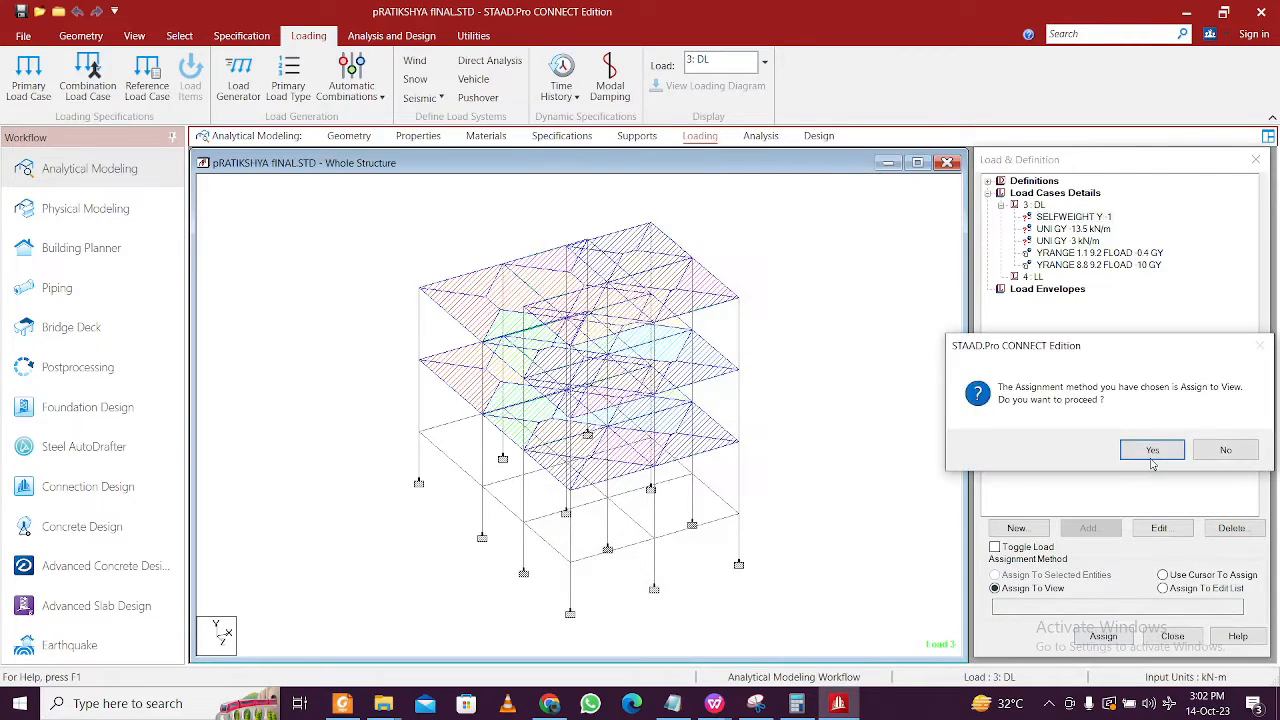
left_click(1066, 449)
- In front view, assign the 13.5 kN/m uniform load to the middle and lower storey beams
left_click(1092, 229)
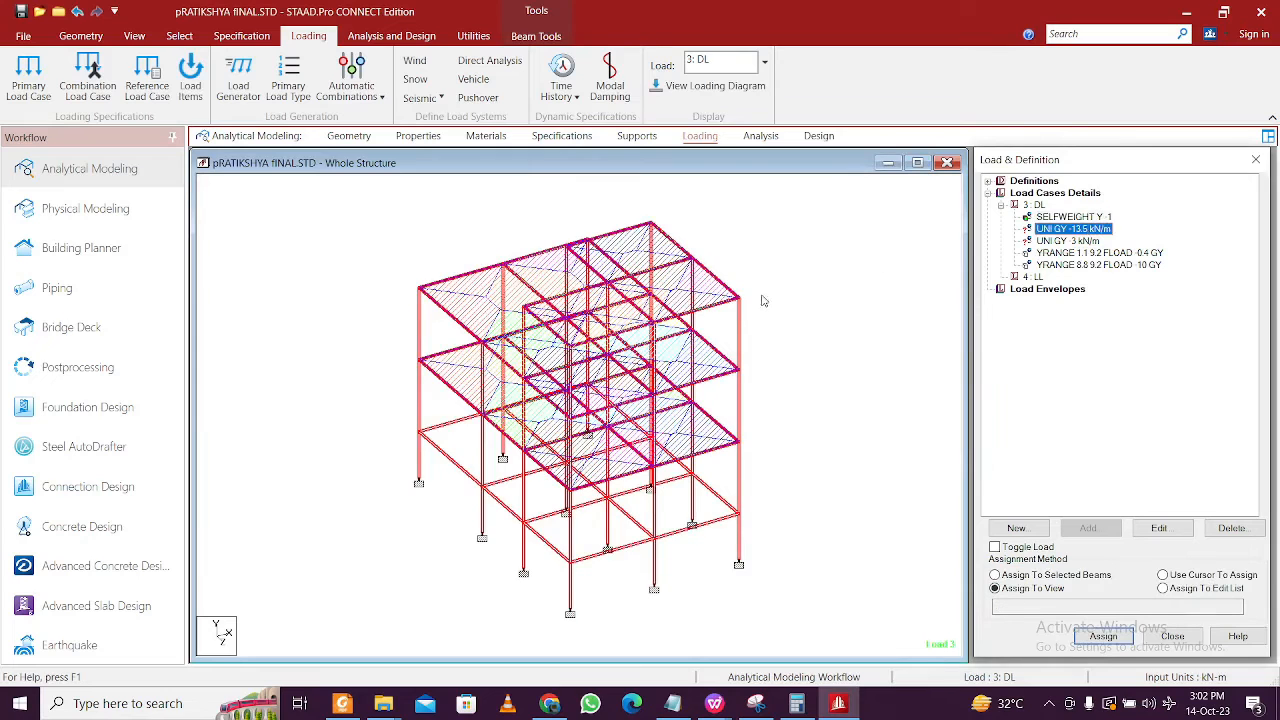
left_click(765, 300)
left_click(134, 36)
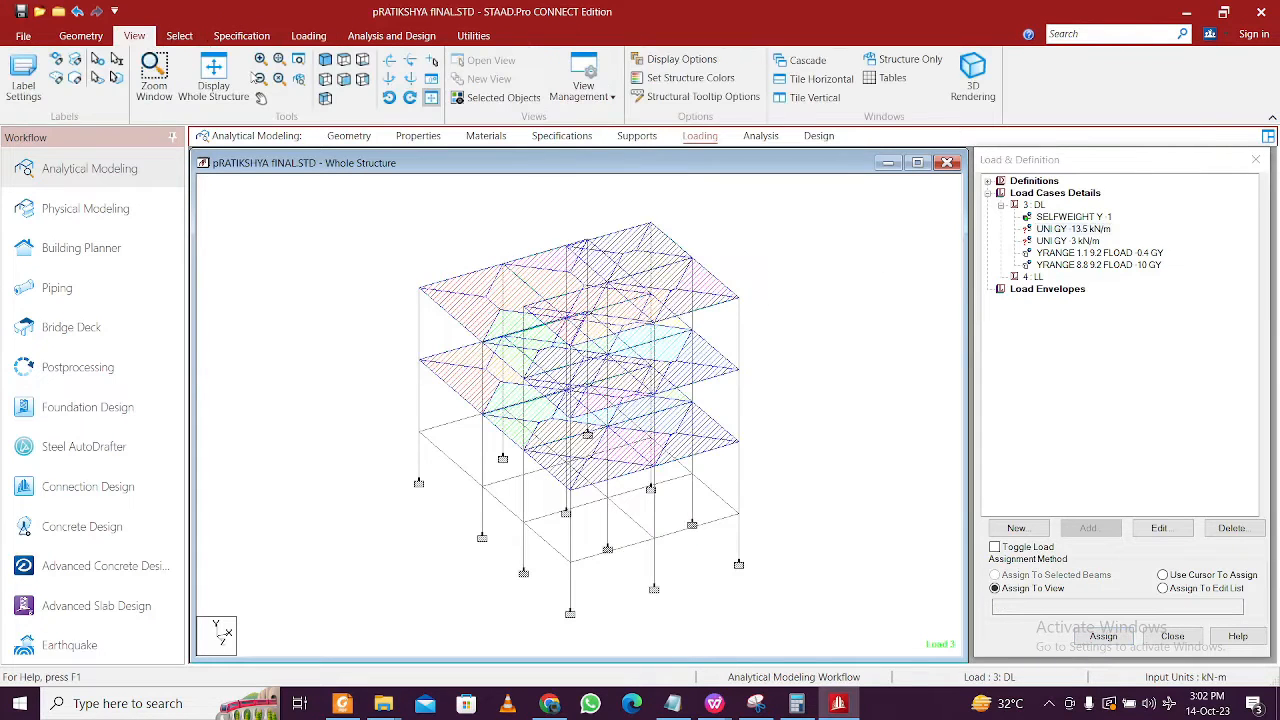
left_click(344, 79)
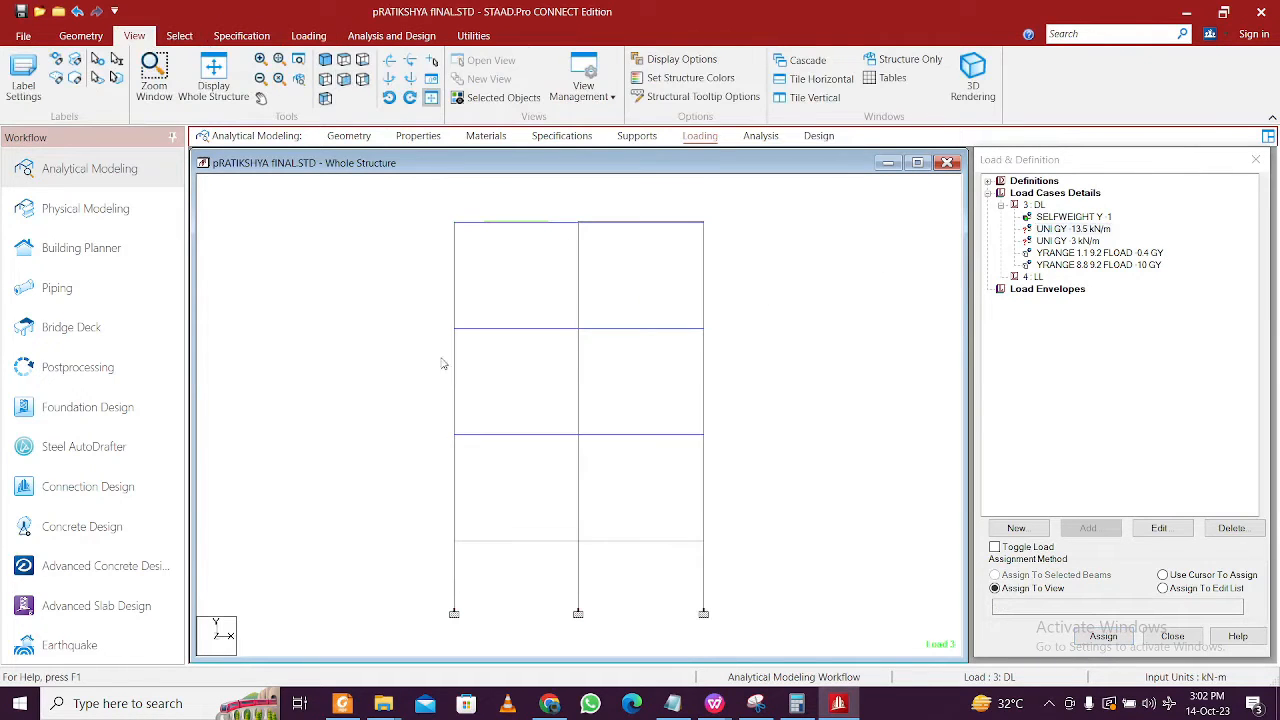
left_click_drag(433, 418, 735, 450)
left_click_drag(432, 525, 729, 557)
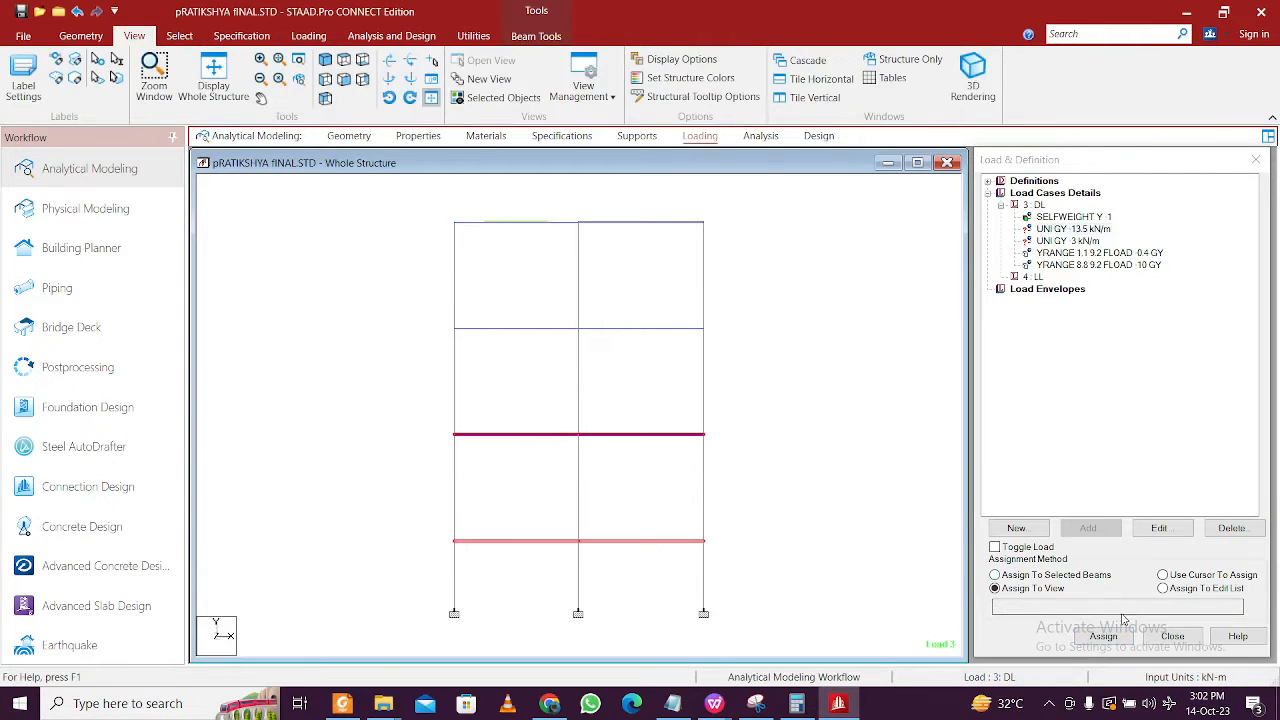
left_click(1104, 637)
left_click(1152, 451)
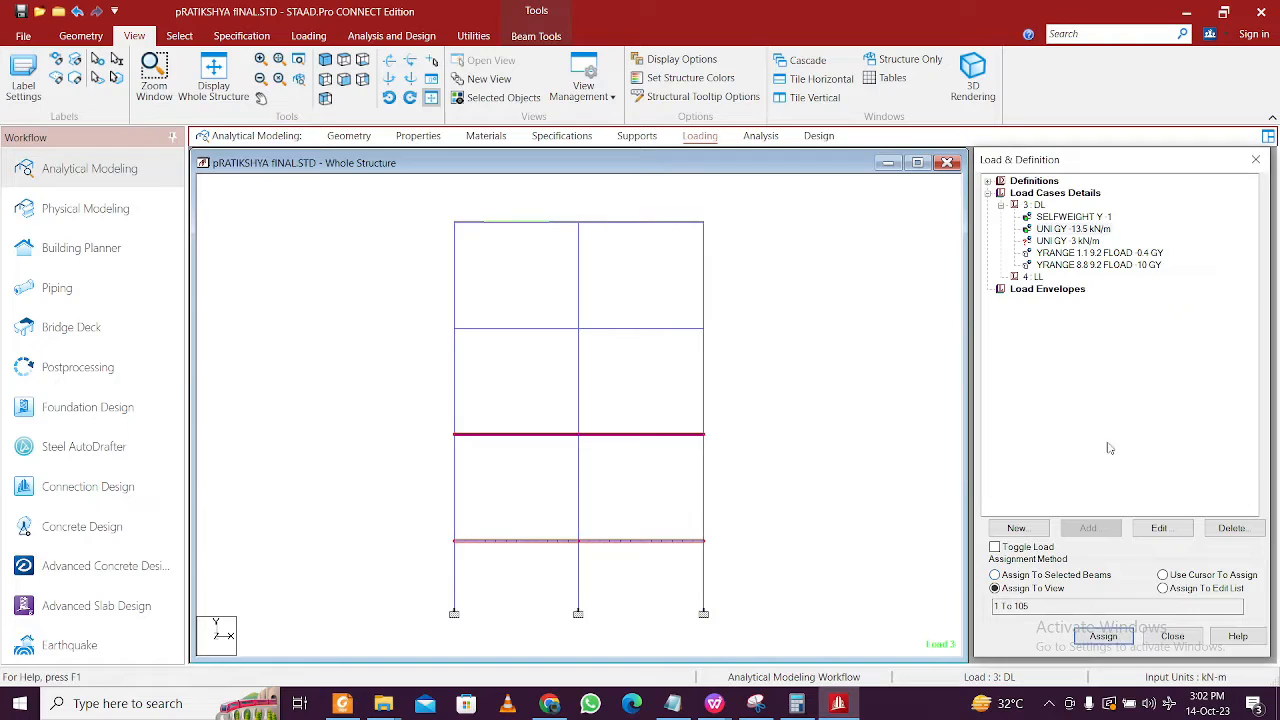
left_click_drag(398, 205, 803, 340)
- Isolate the selected top storey as a new view, Untitled 1, in the active window, shown isometrically
right_click(768, 340)
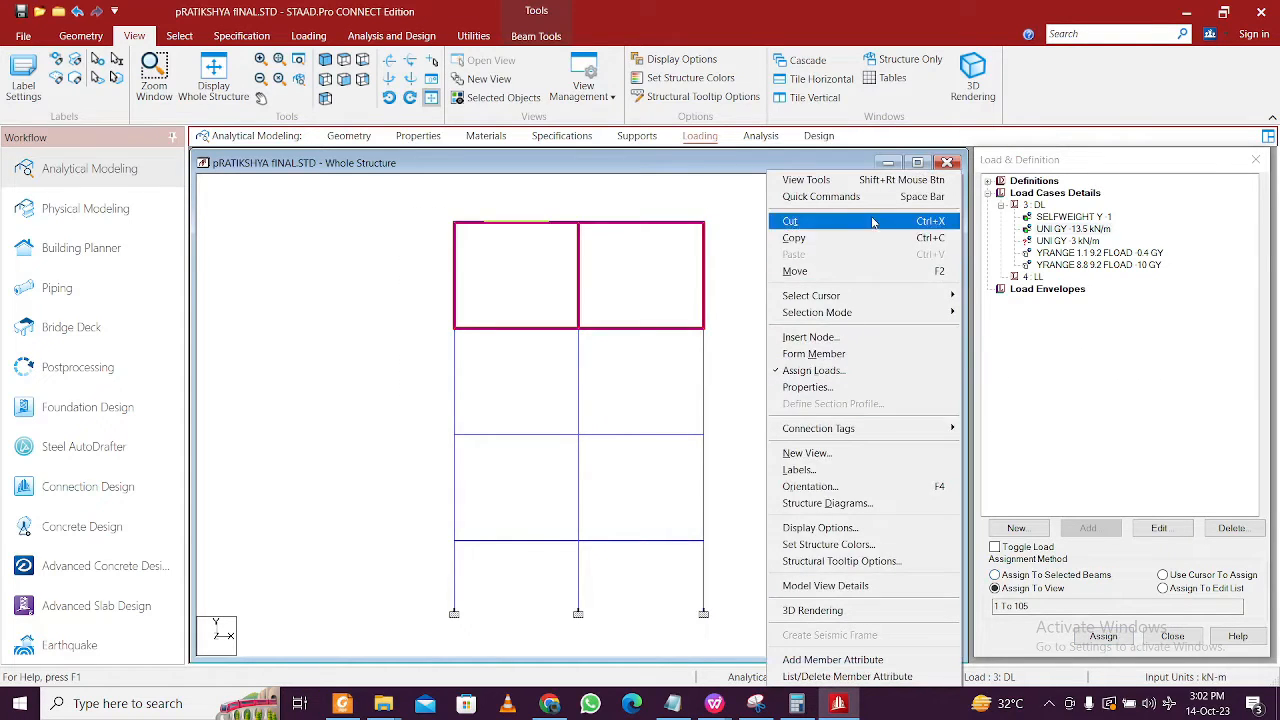
left_click(875, 453)
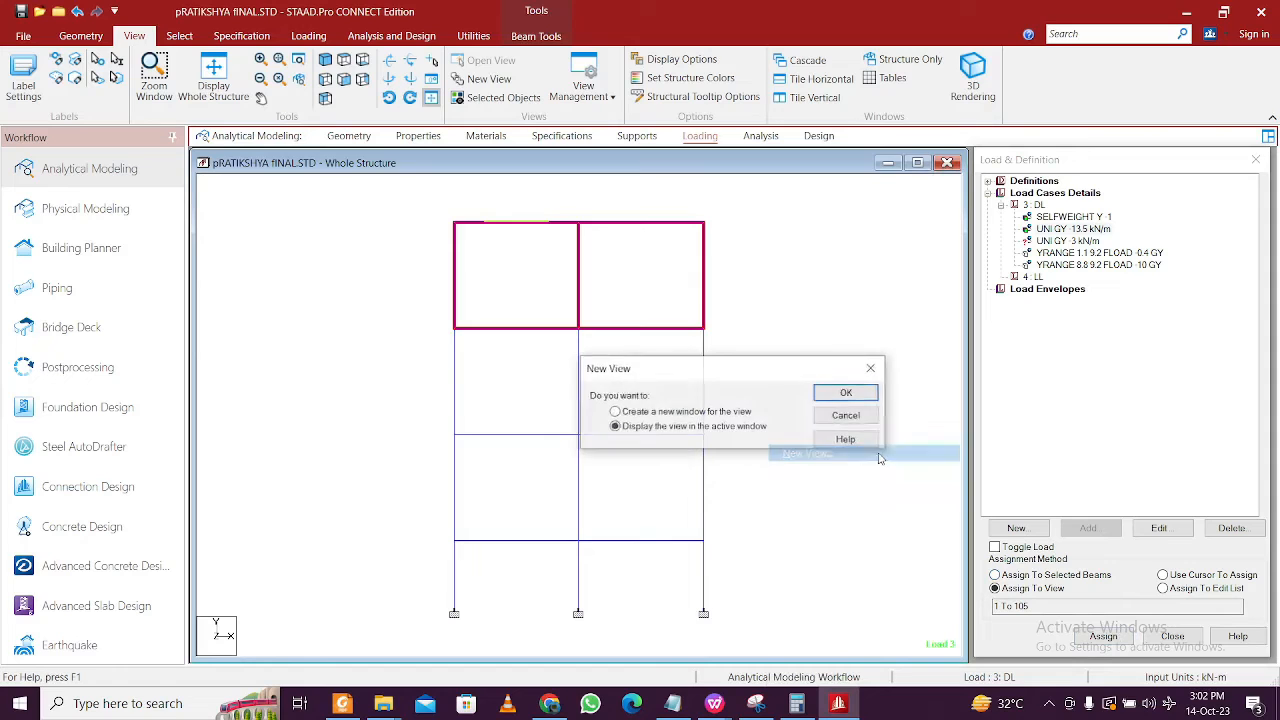
left_click(845, 392)
left_click(326, 61)
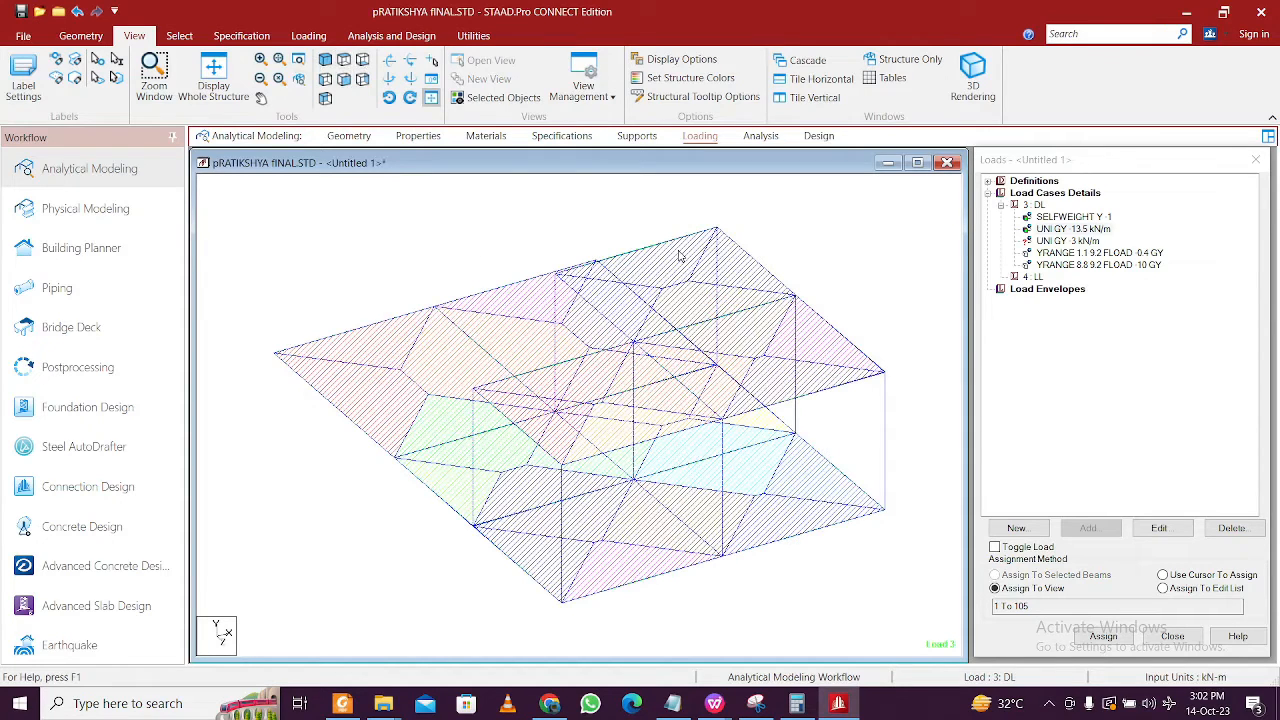
key("Right")
key("Right")
key("Right")
key("Right")
key("Right")
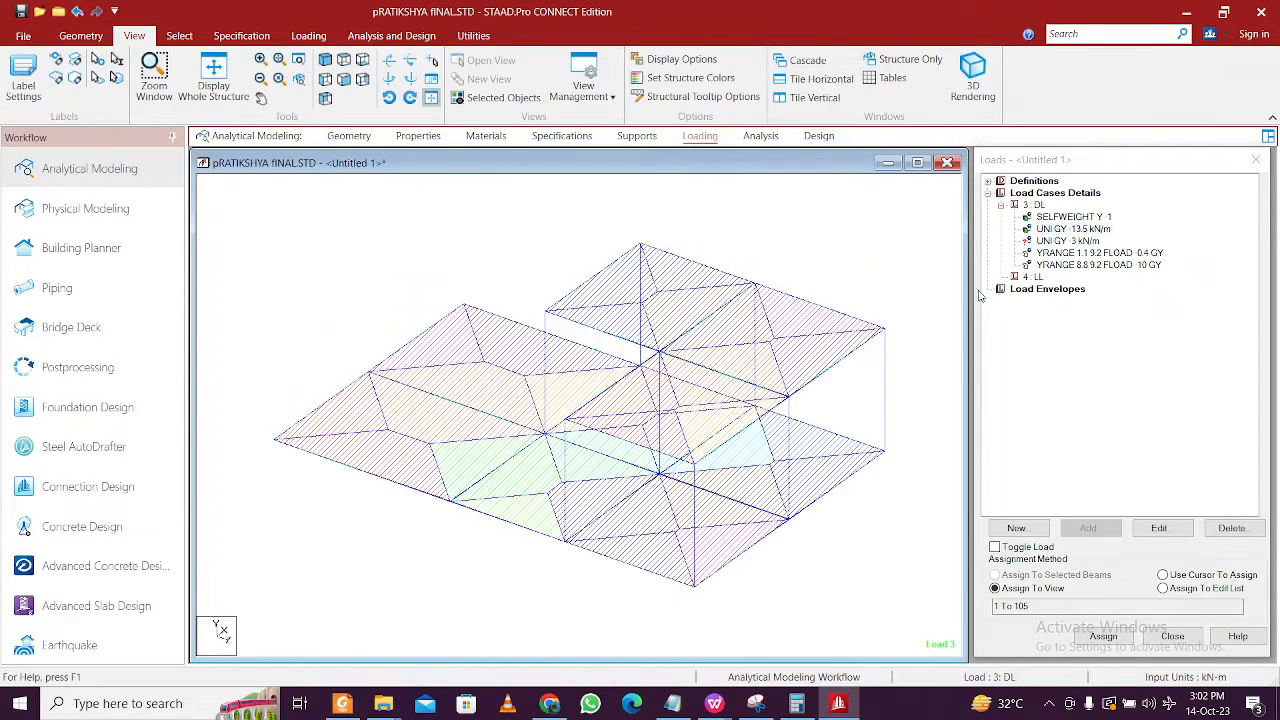
- Assign the UNI GY -3 kN/m load to the top storey's outer edge beams
left_click(1082, 243)
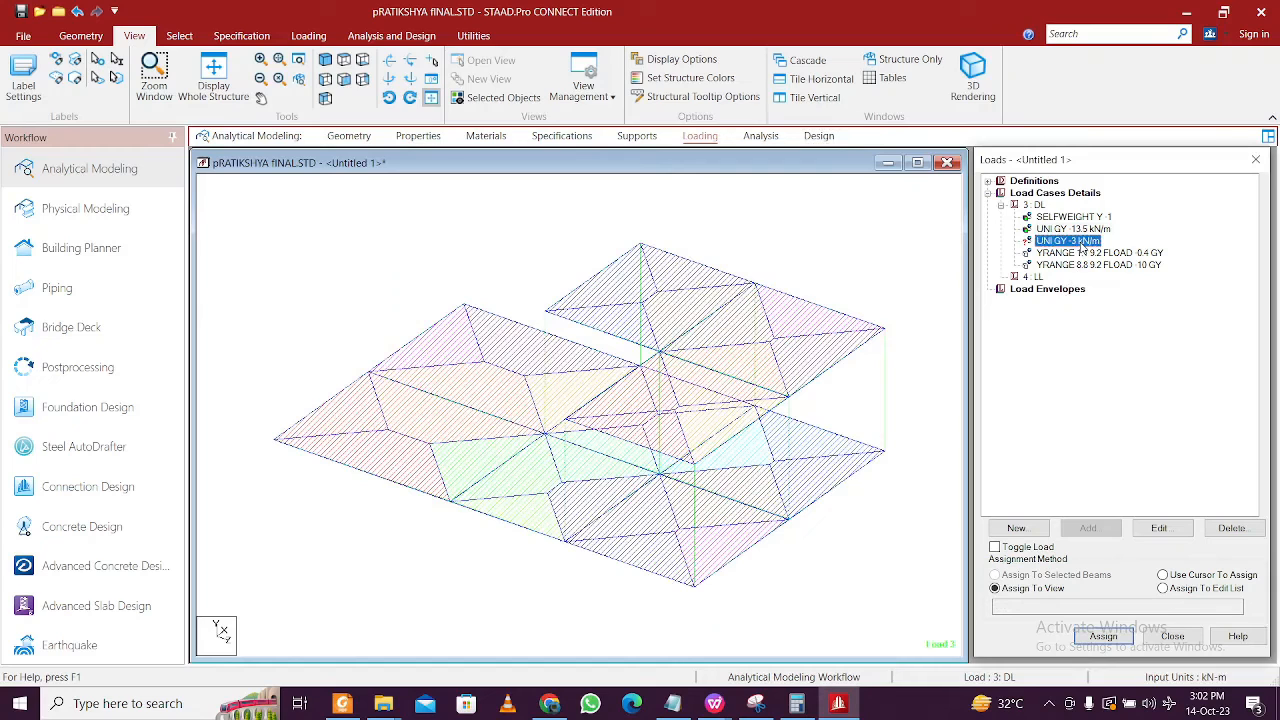
left_click(524, 328)
left_click(421, 337, "ctrl")
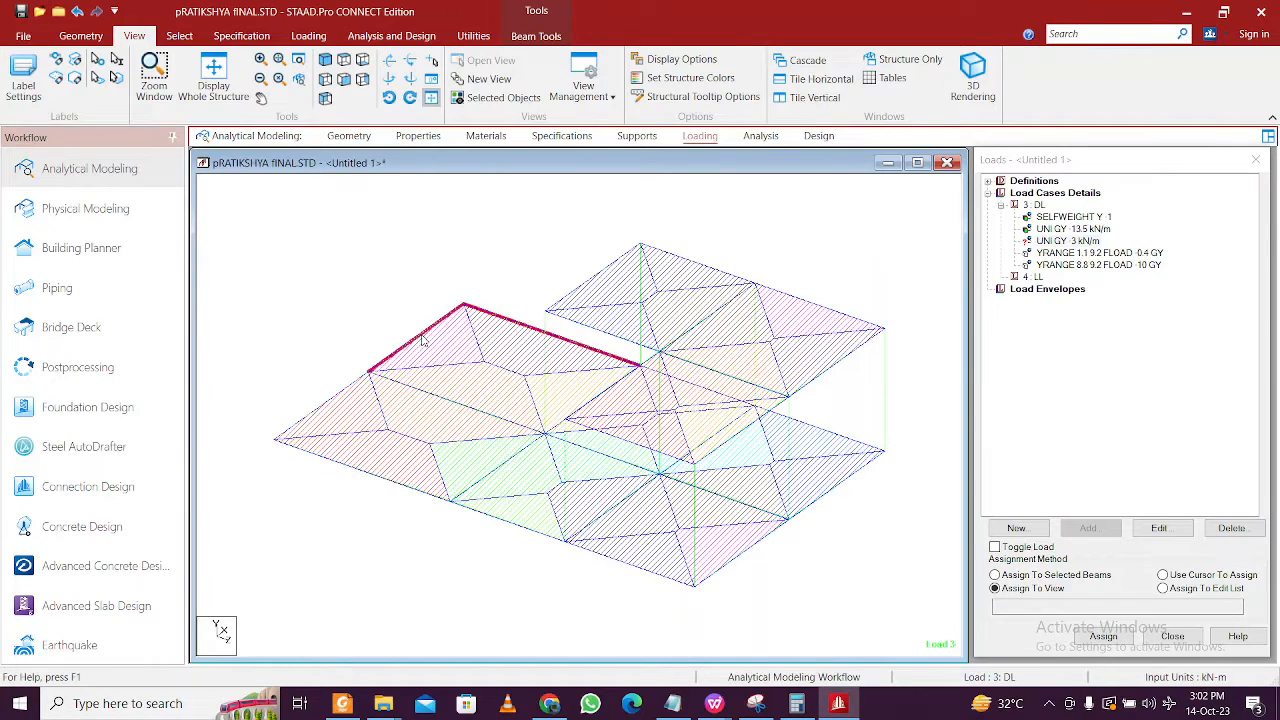
left_click(348, 387, "ctrl")
left_click(371, 475, "ctrl")
left_click(686, 263, "ctrl")
left_click(581, 288, "ctrl")
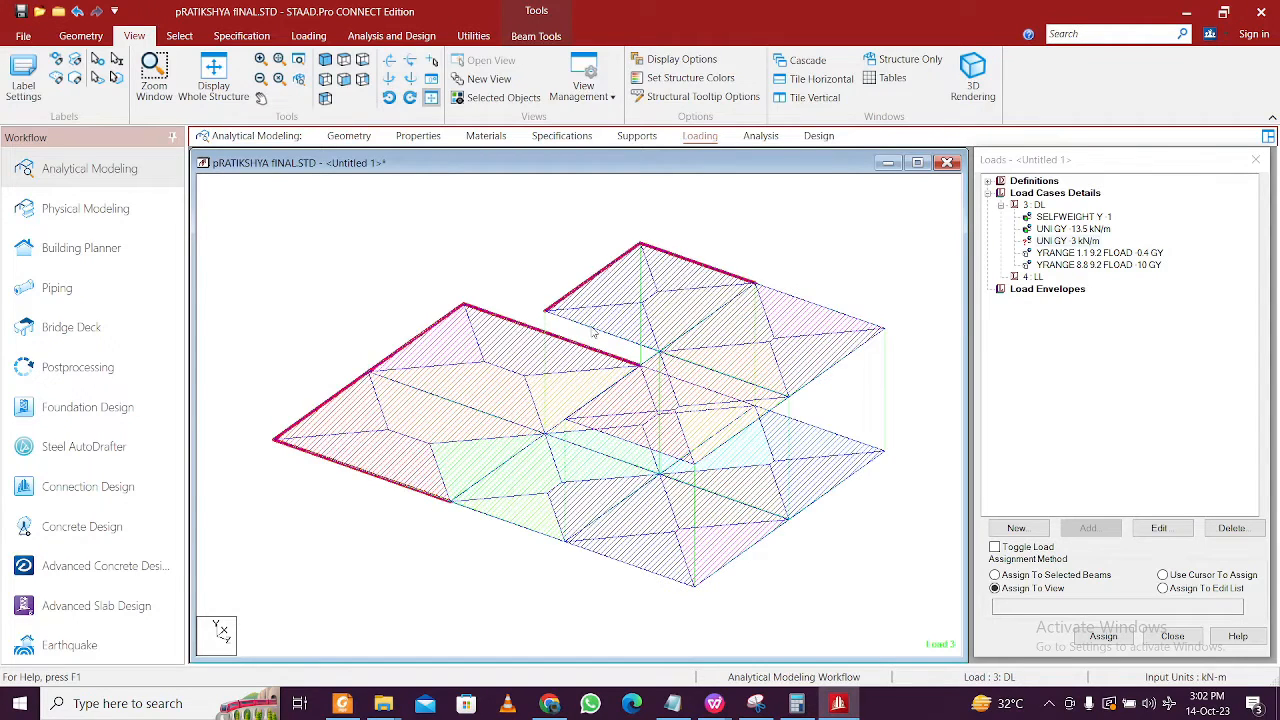
left_click(594, 330, "ctrl")
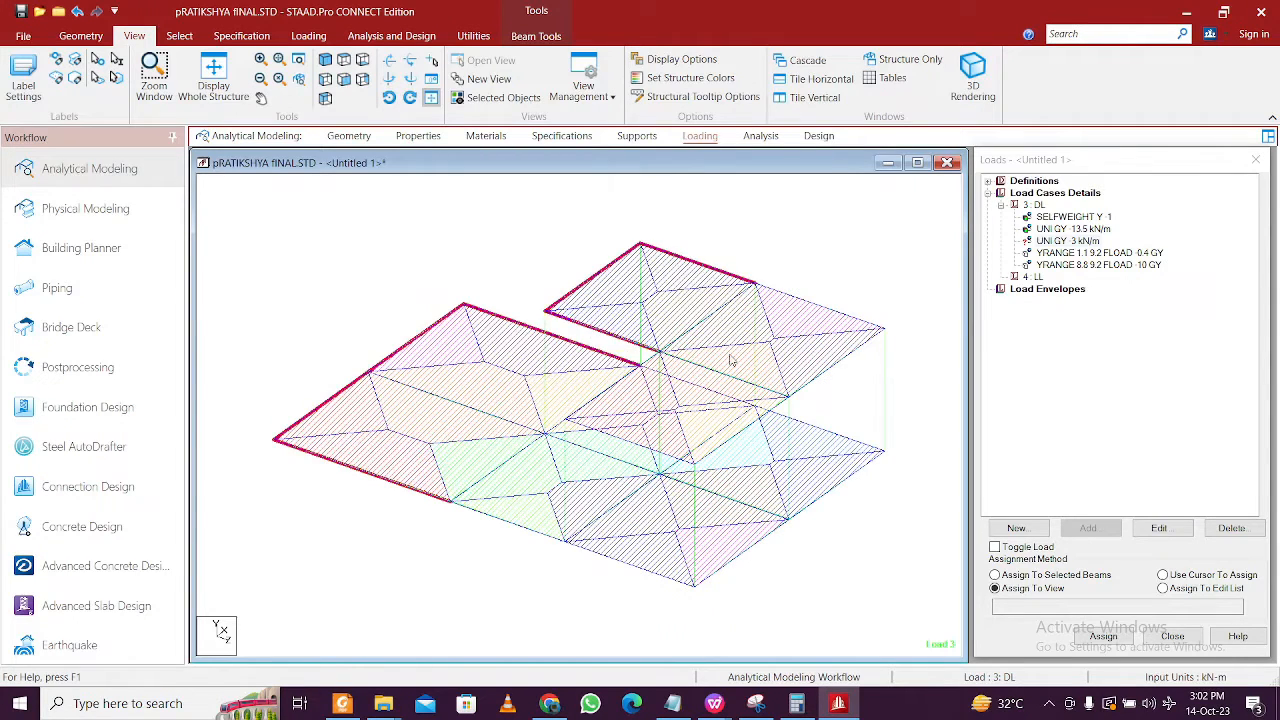
left_click(816, 377, "ctrl")
left_click(860, 326, "ctrl")
left_click(715, 380, "ctrl")
left_click(1103, 636)
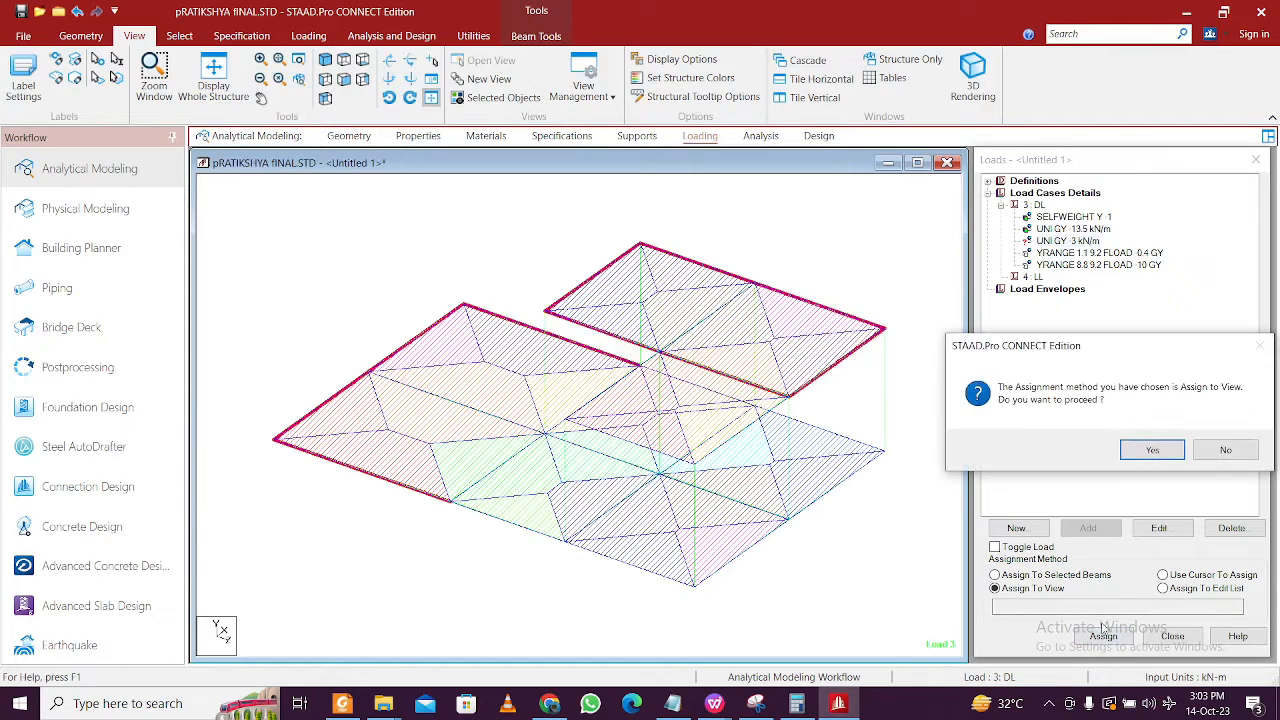
left_click(1153, 452)
- Assign the UNI GY -13.5 kN/m load to the top storey's selected inner beams
left_click(625, 540)
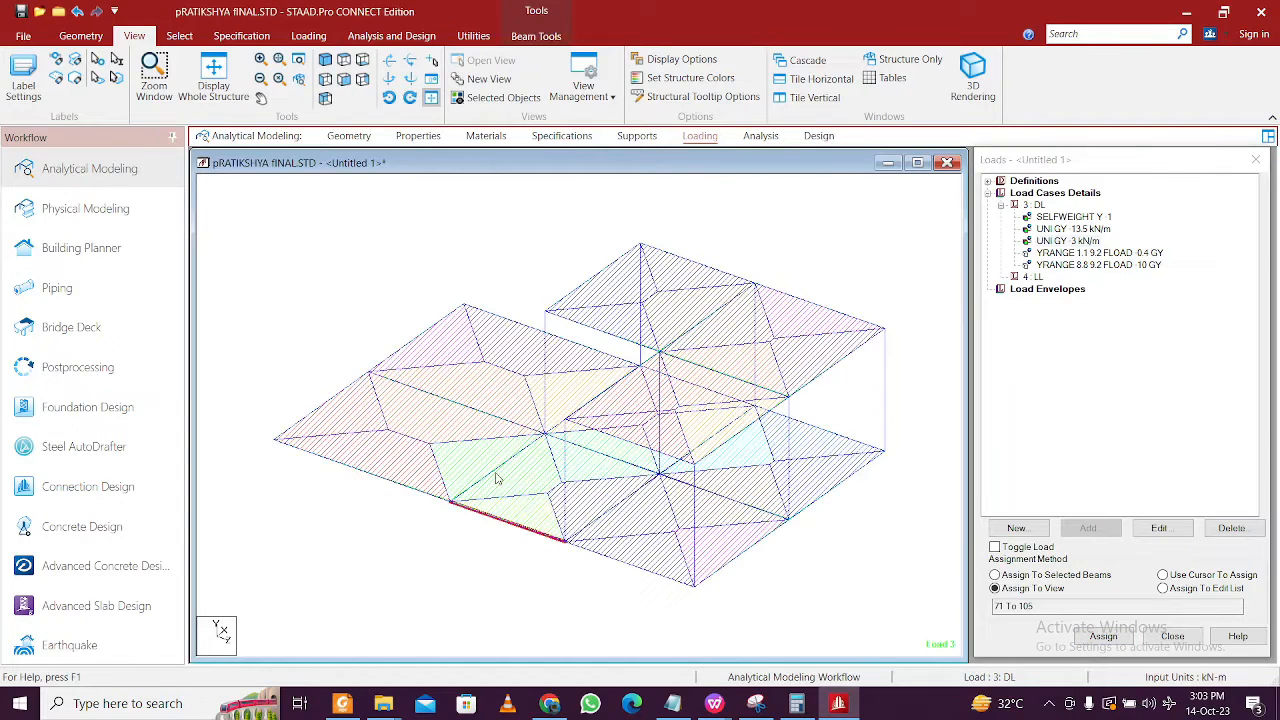
left_click(492, 472, "ctrl")
left_click(607, 455, "ctrl")
left_click(555, 428, "ctrl")
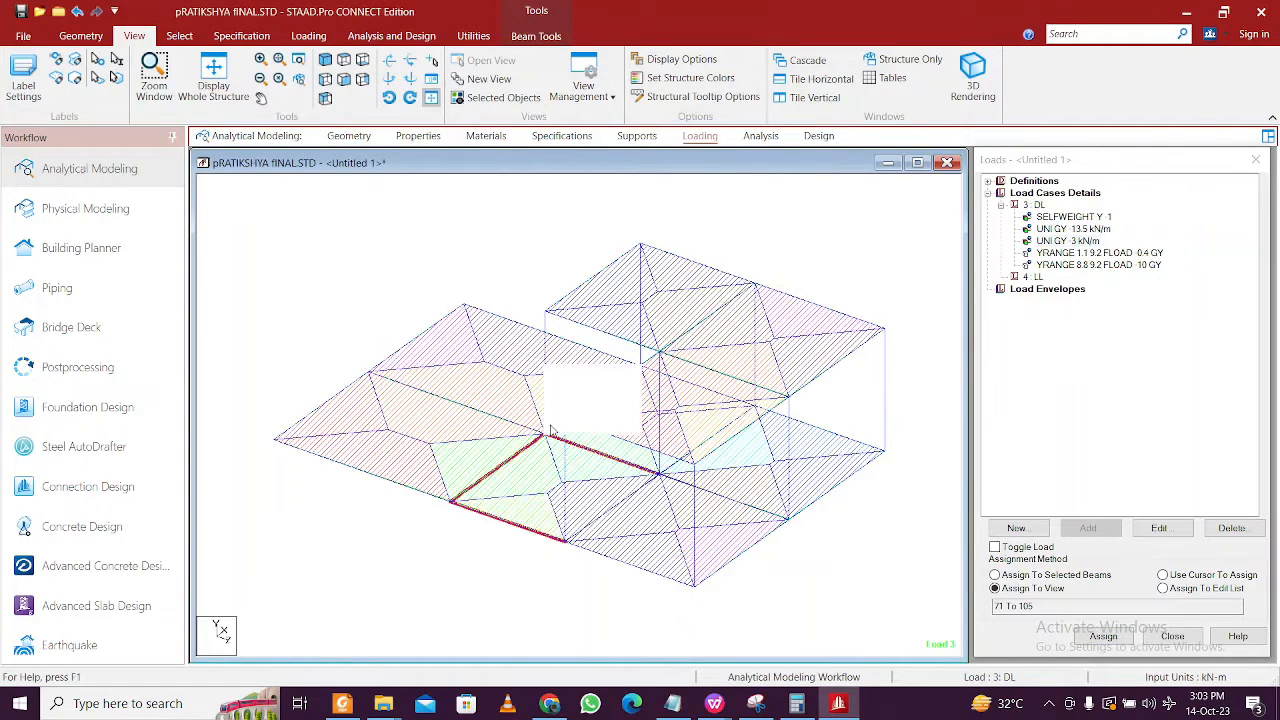
left_click(827, 436, "ctrl")
left_click(736, 503, "ctrl")
left_click(660, 578, "ctrl")
left_click(718, 567, "ctrl")
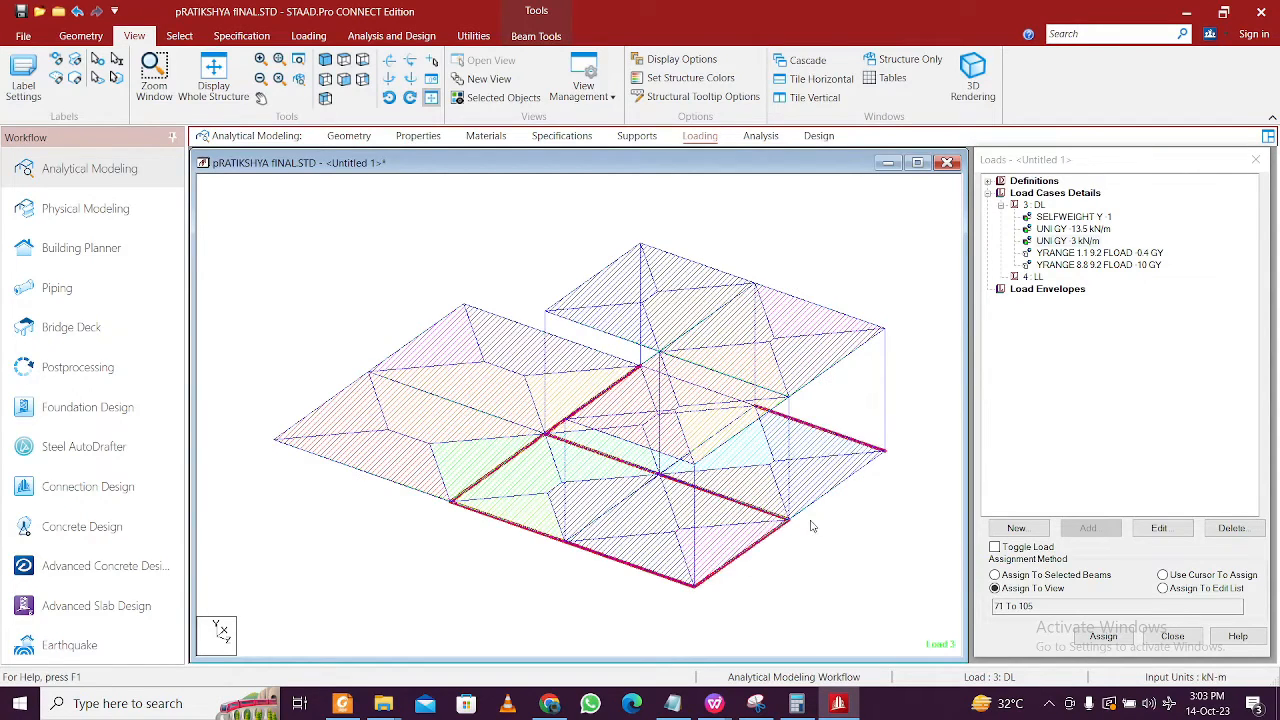
left_click(703, 446, "ctrl")
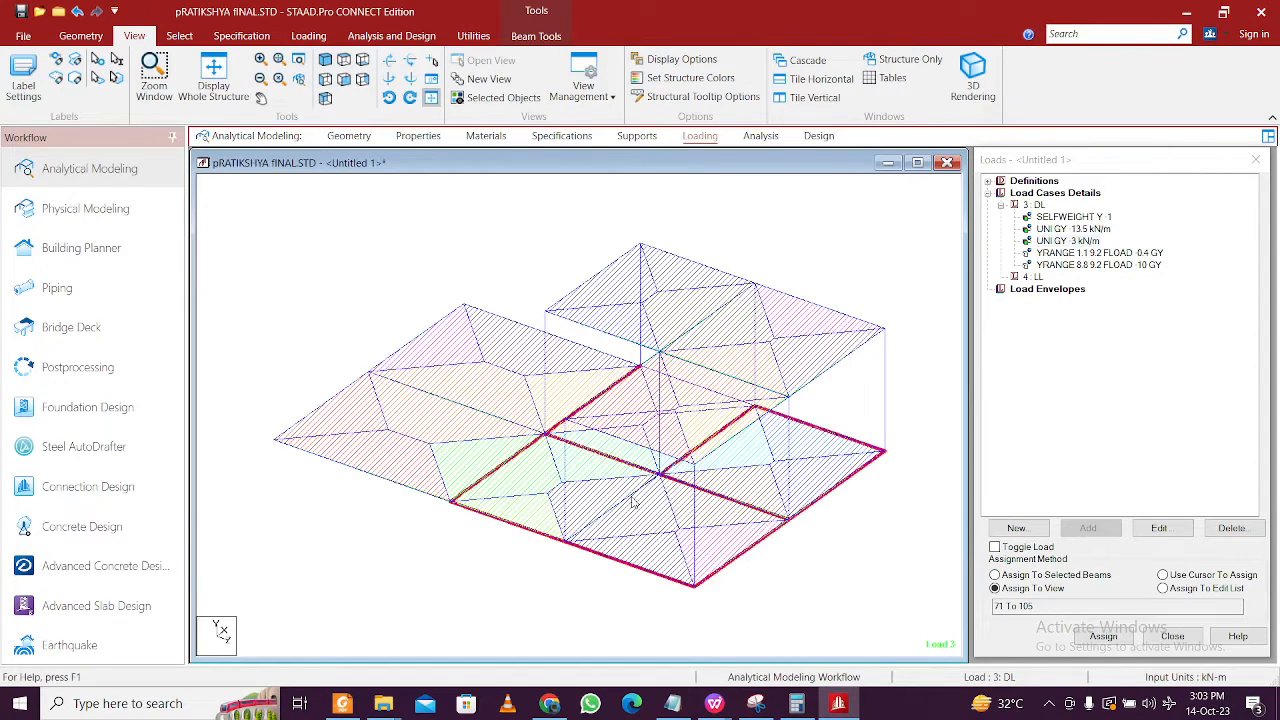
left_click(624, 505, "ctrl")
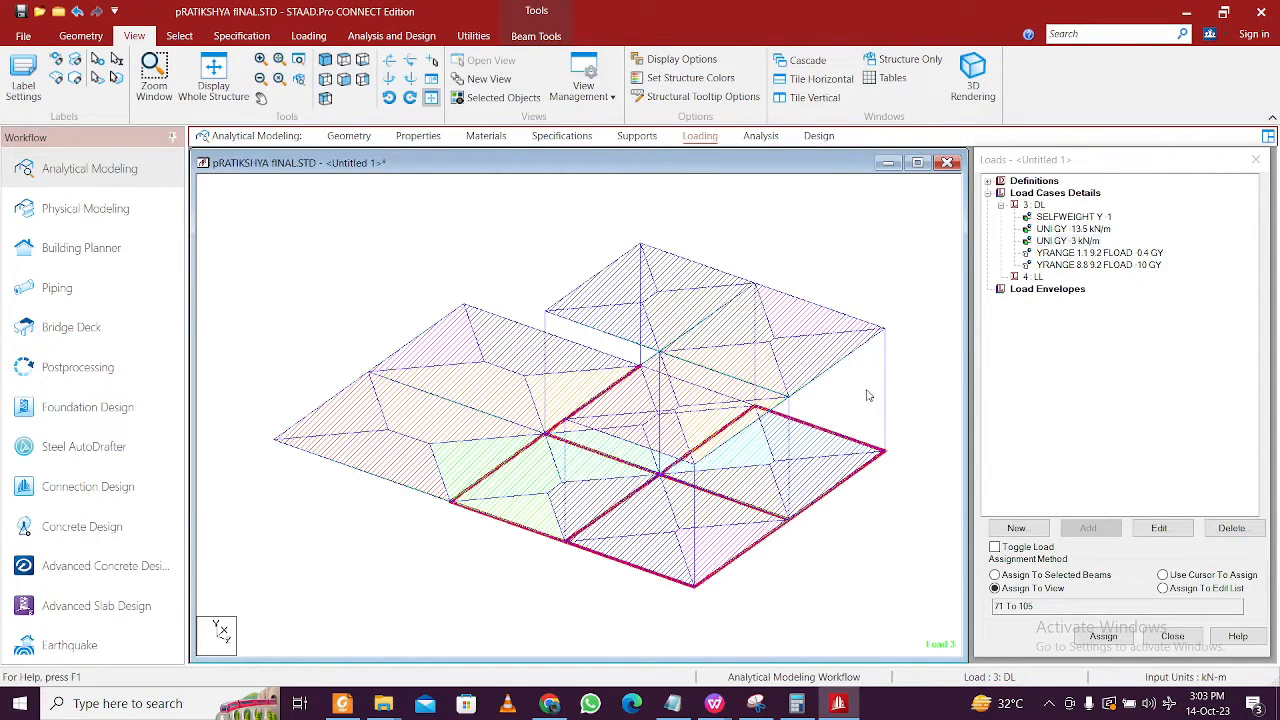
left_click(1097, 231)
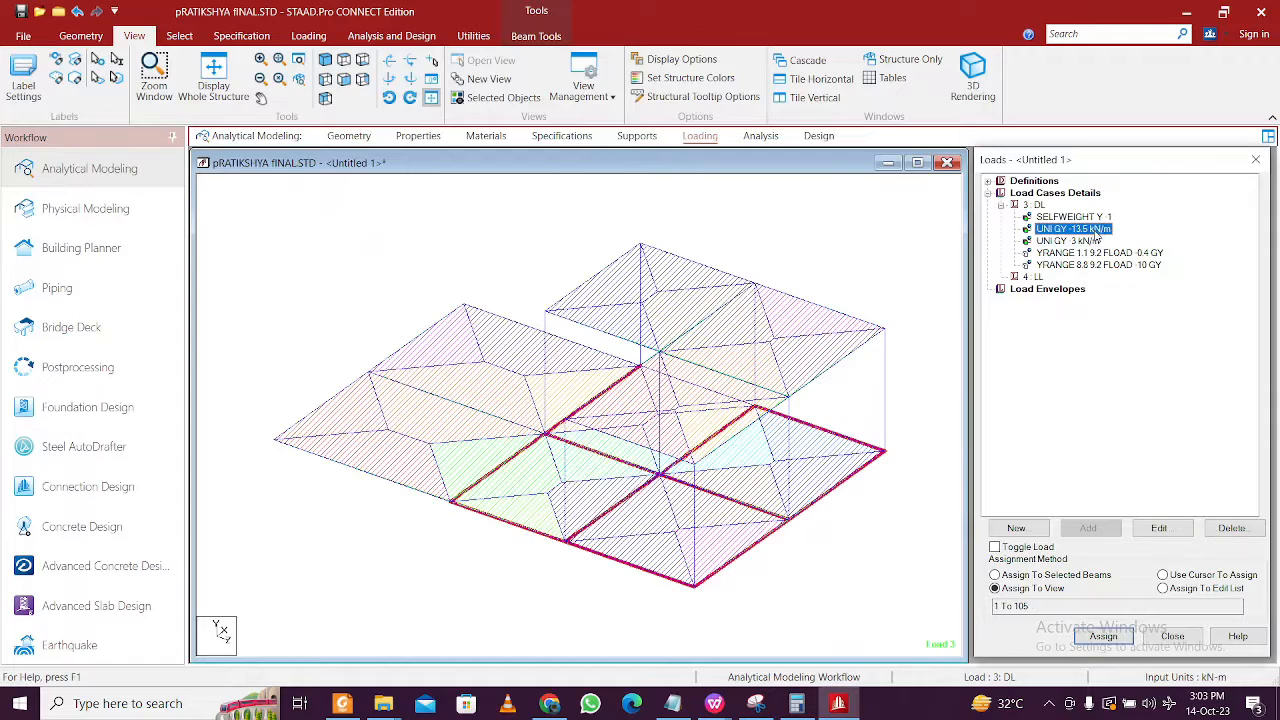
left_click(715, 396, "ctrl")
left_click(1075, 577)
left_click(1103, 636)
left_click(1143, 454)
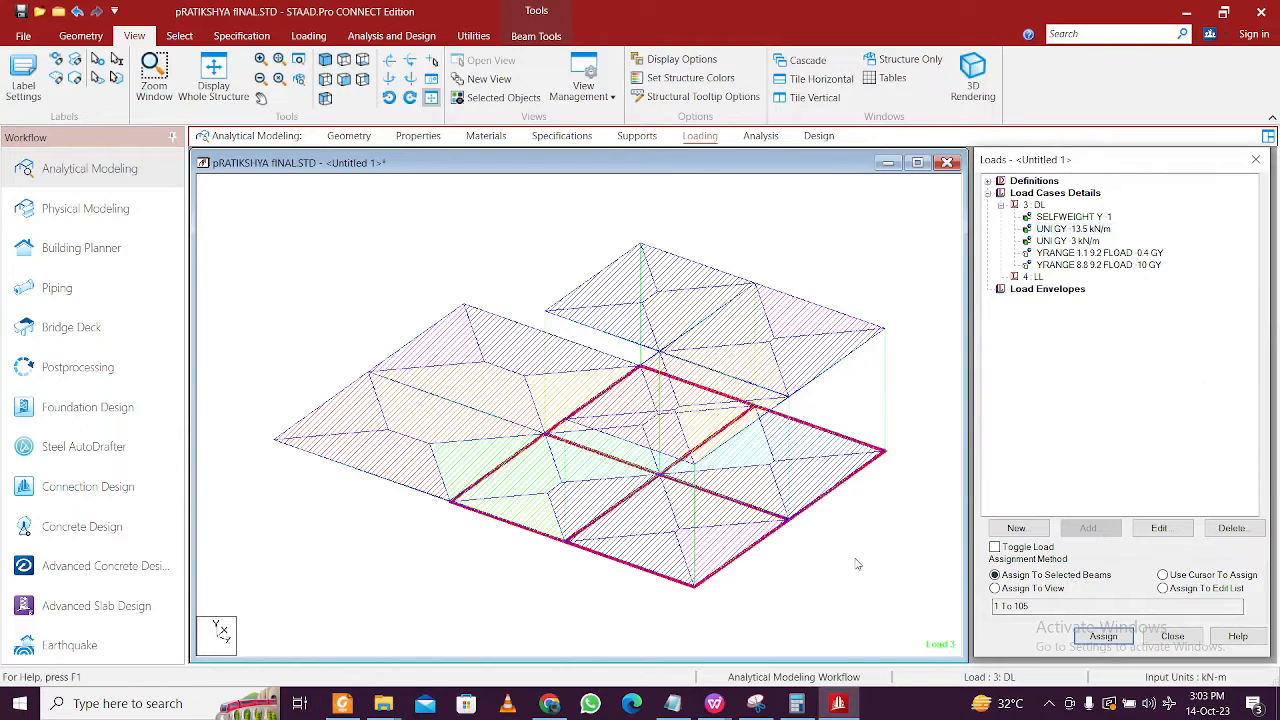
- Add a -2 kN/m2 floor load over Y range 1.1–9.2 m to the 4: LL case
left_click(1040, 277)
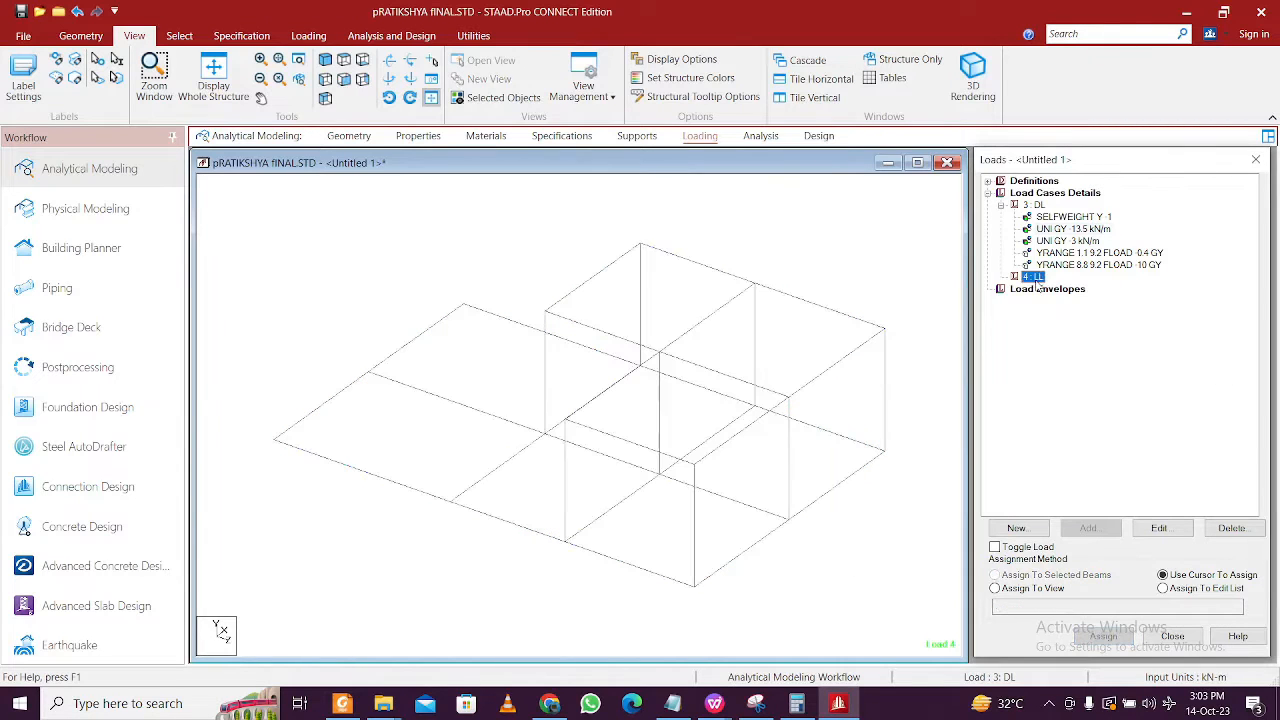
left_click(1090, 528)
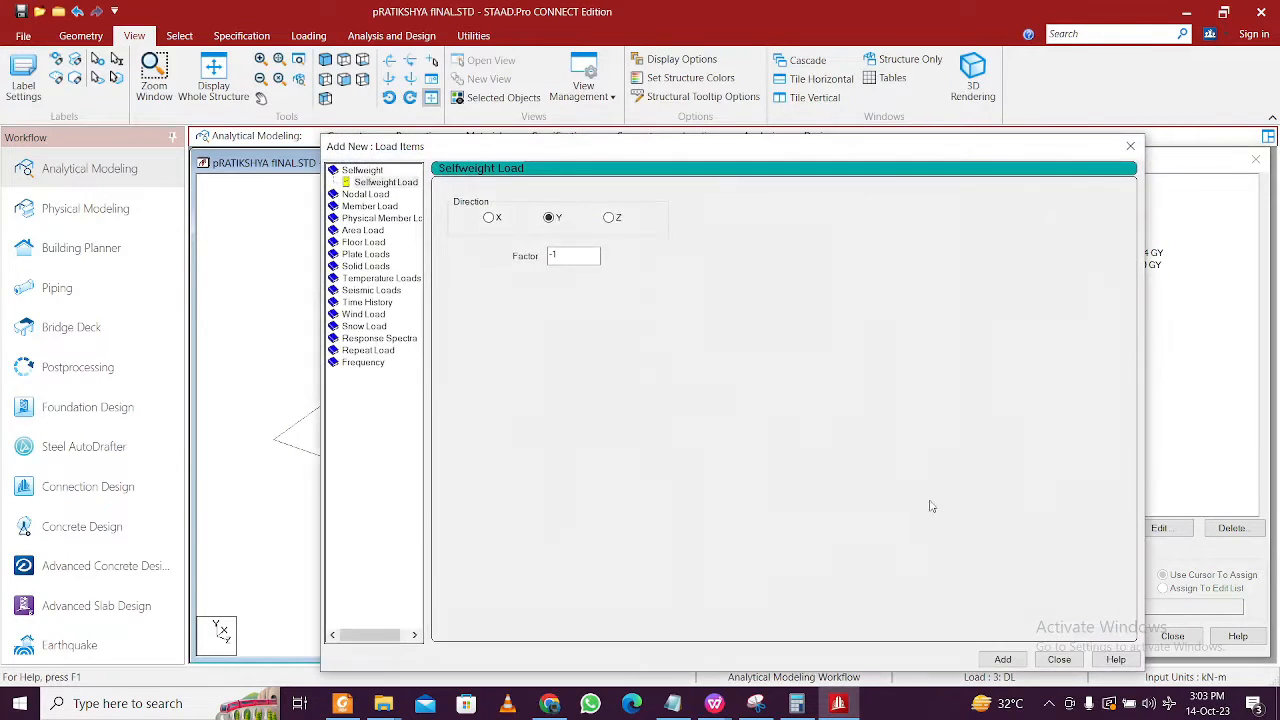
left_click(371, 242)
double_click(500, 271)
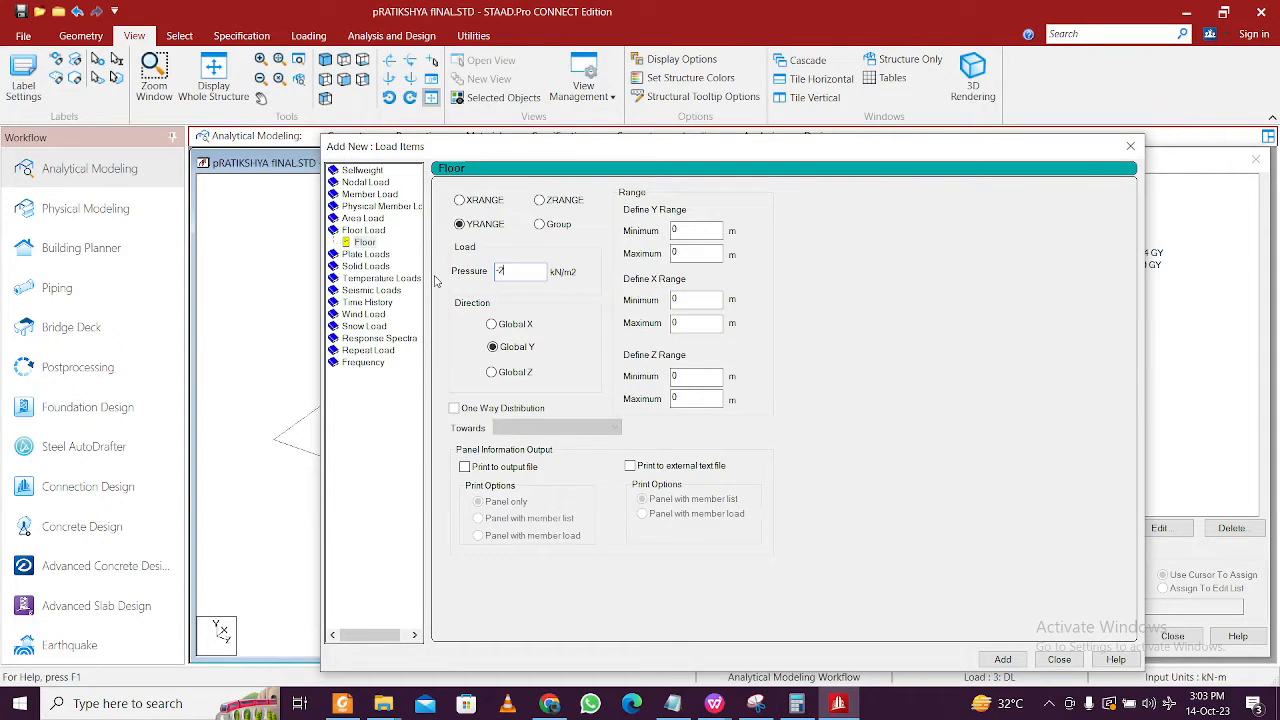
double_click(690, 231)
left_click(1004, 662)
left_click(1058, 660)
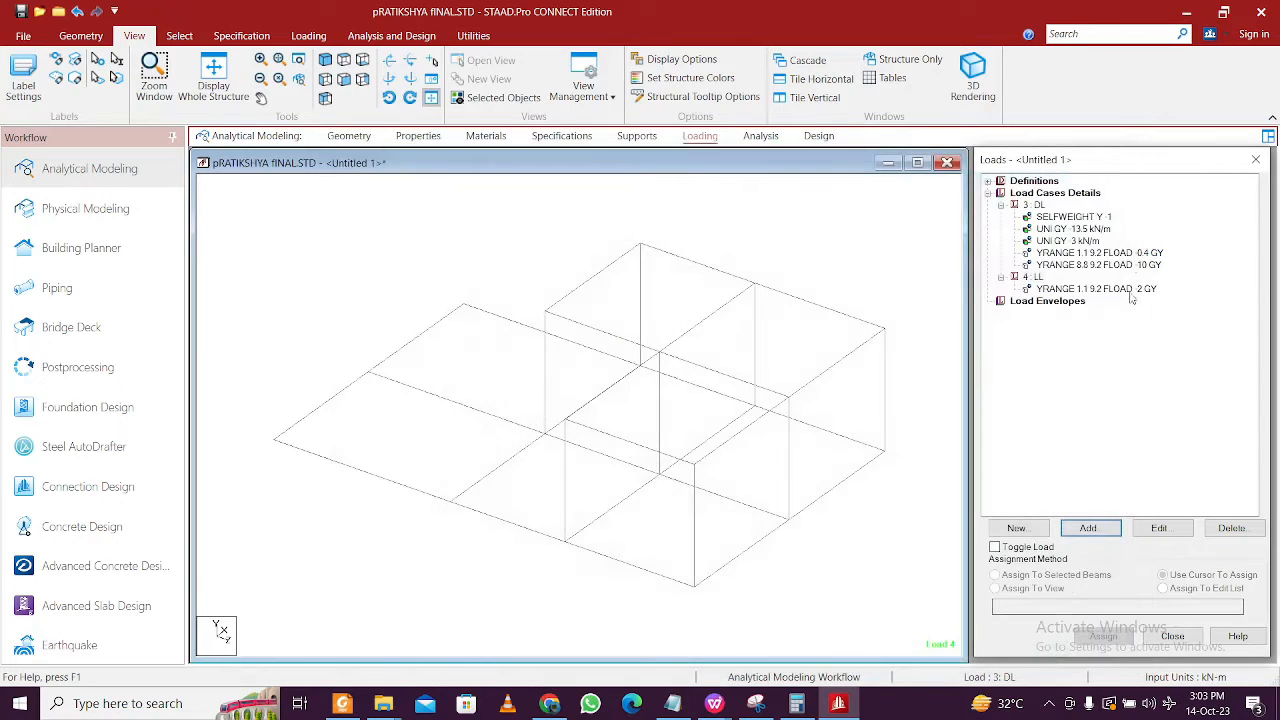
left_click(1108, 289)
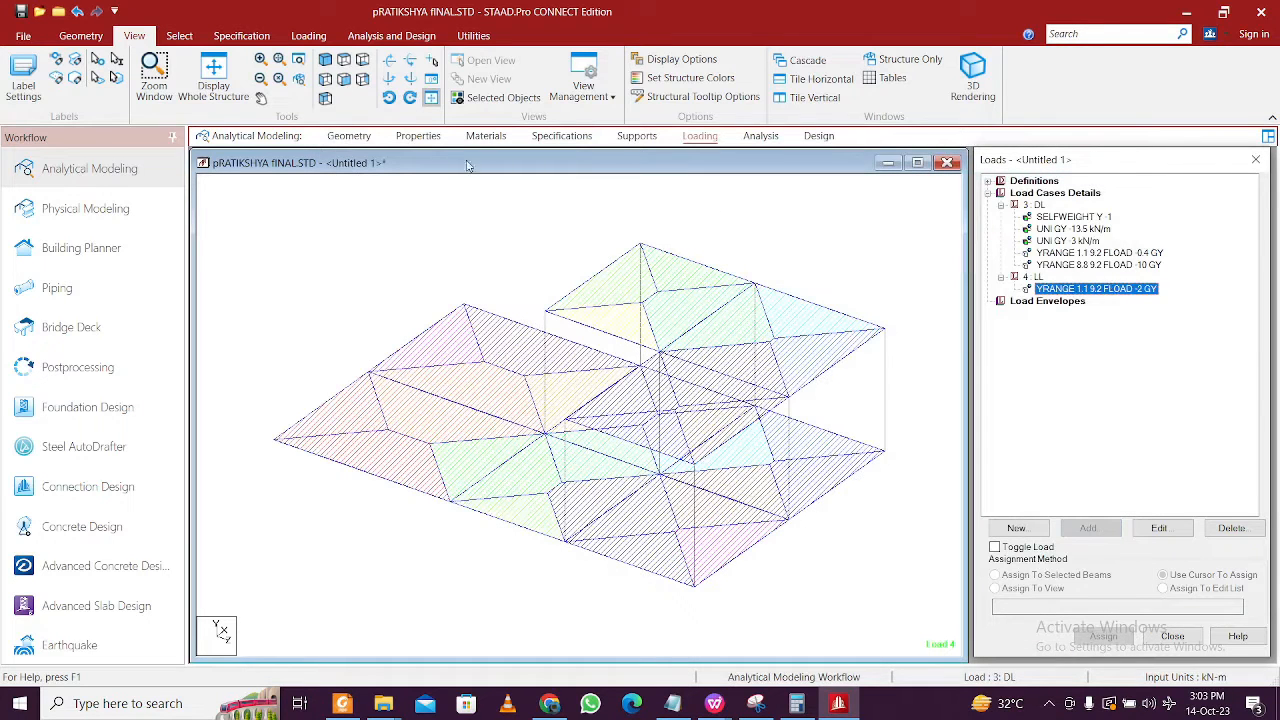
left_click(213, 68)
- Display the LL floor load and each DL load item on the frame
left_click(1093, 291)
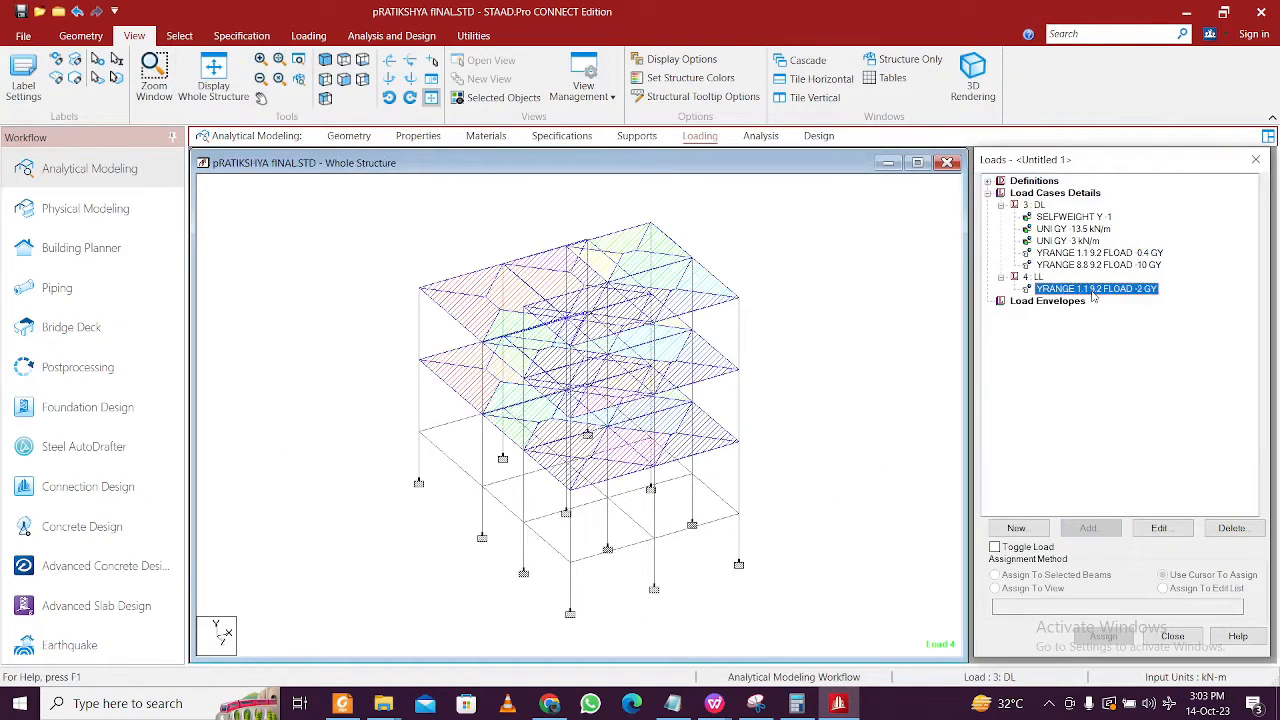
left_click(1106, 266)
left_click(1096, 230)
left_click(1093, 218)
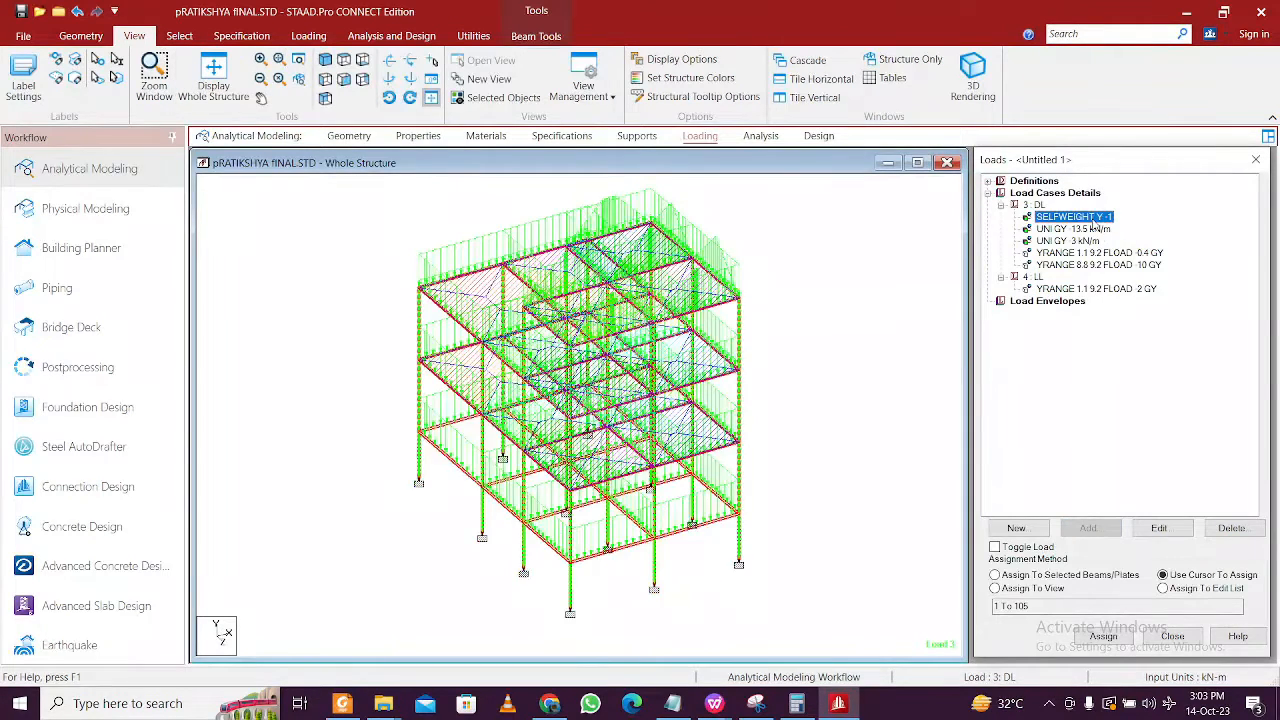
left_click(1098, 241)
left_click(1072, 289)
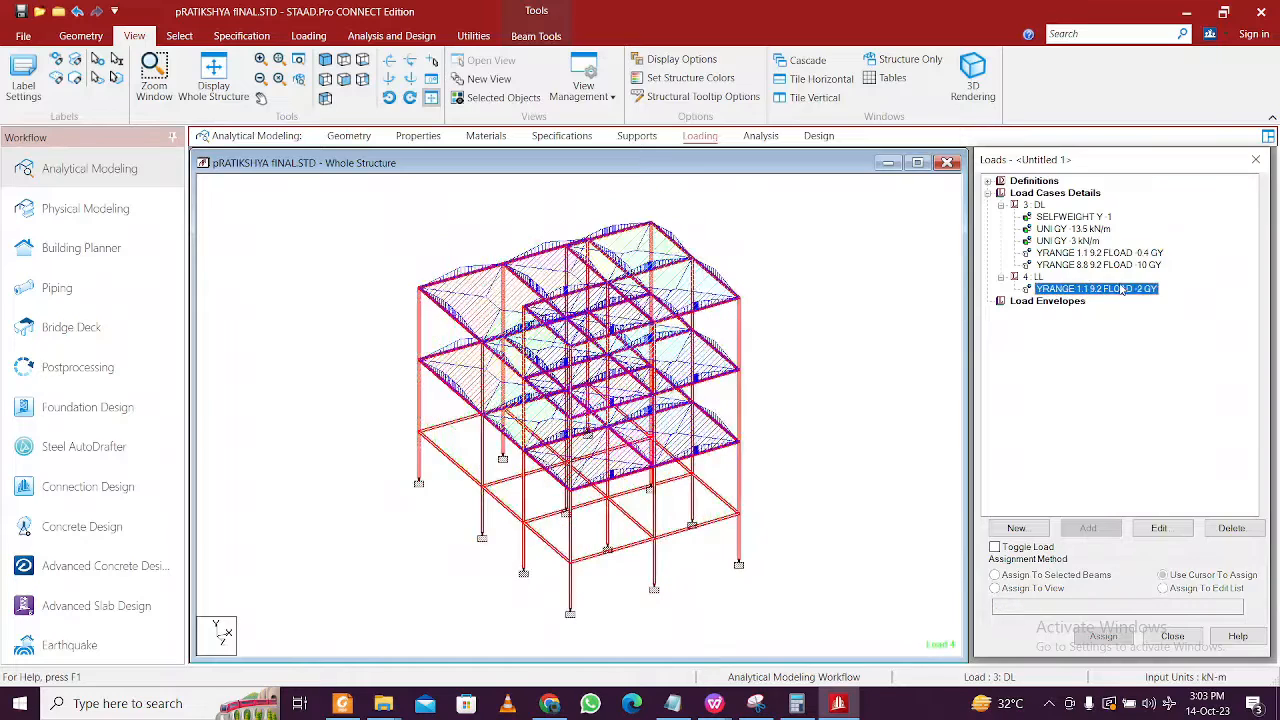
- Begin a new load combination containing 3: DL at factor 1
left_click(1030, 194)
left_click(1090, 528)
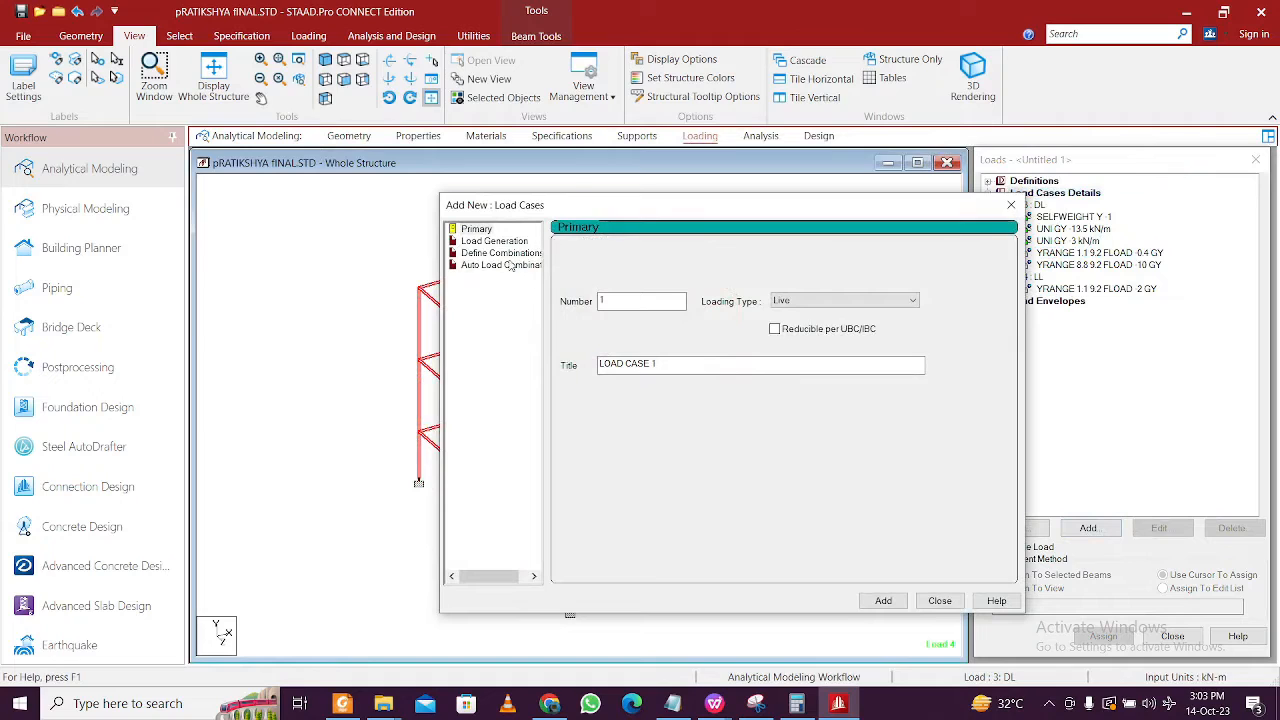
left_click(500, 253)
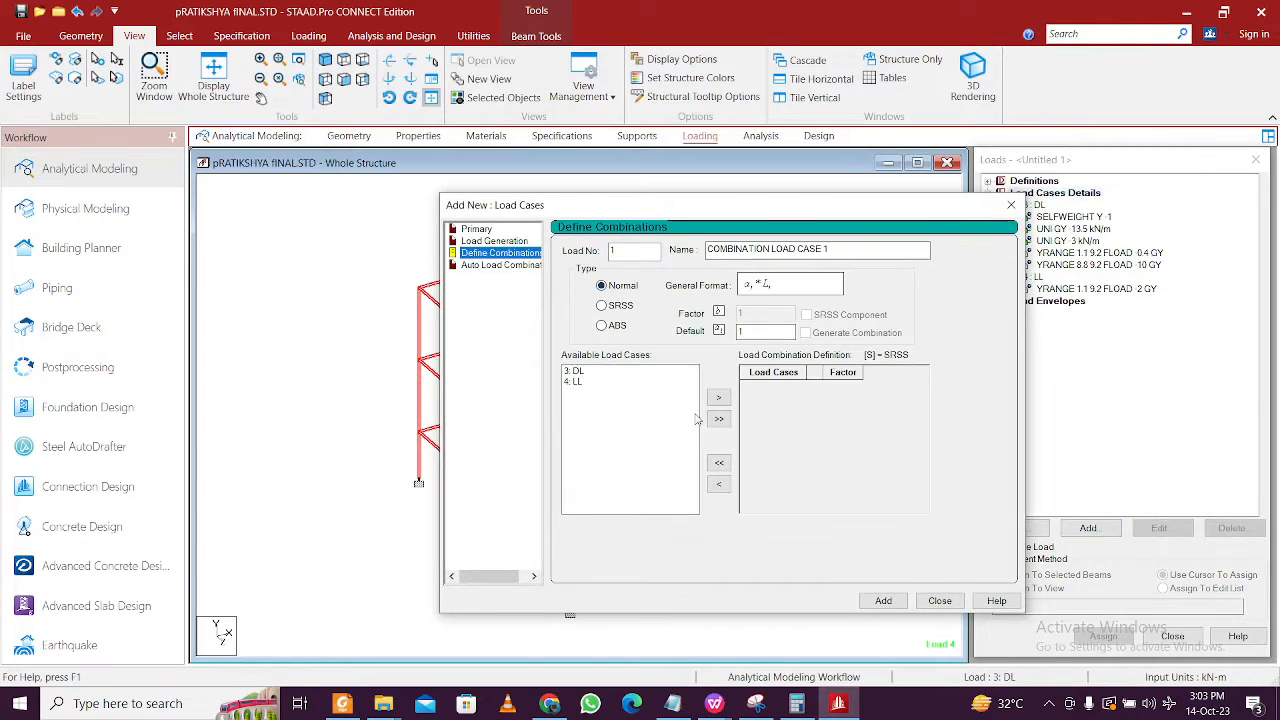
left_click(631, 373)
left_click(719, 399)
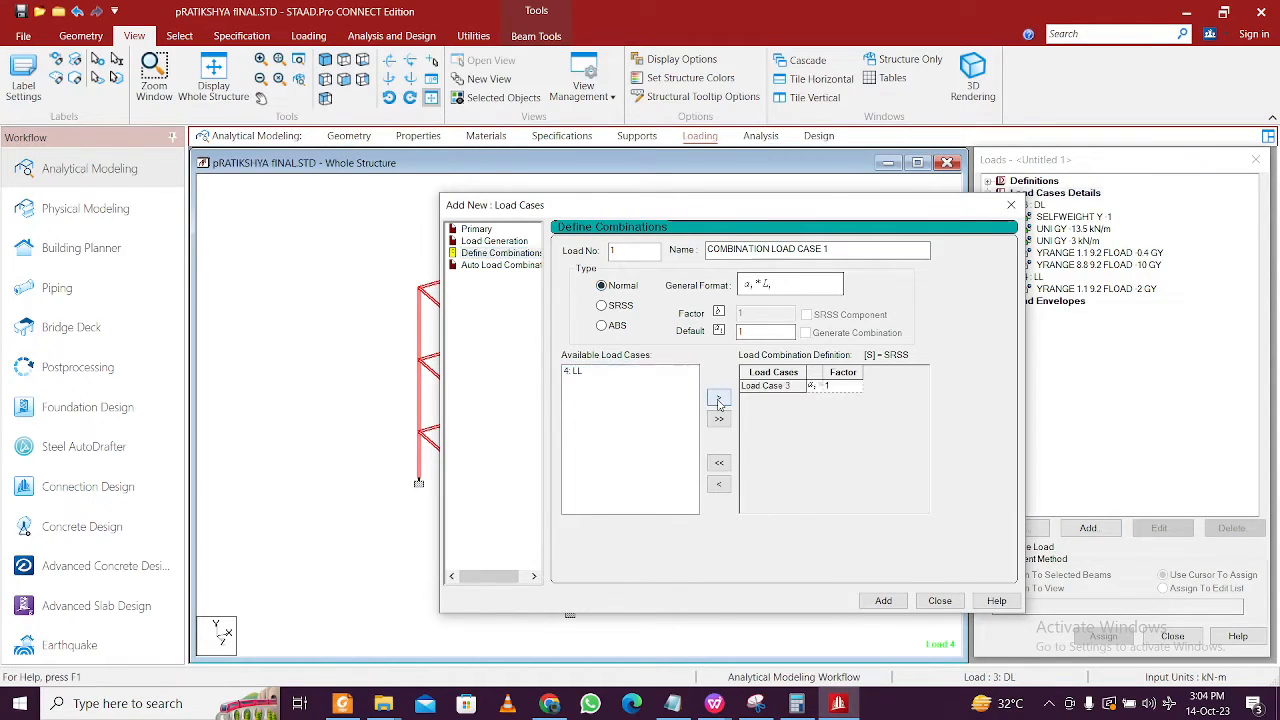
mouse_move(725, 709)
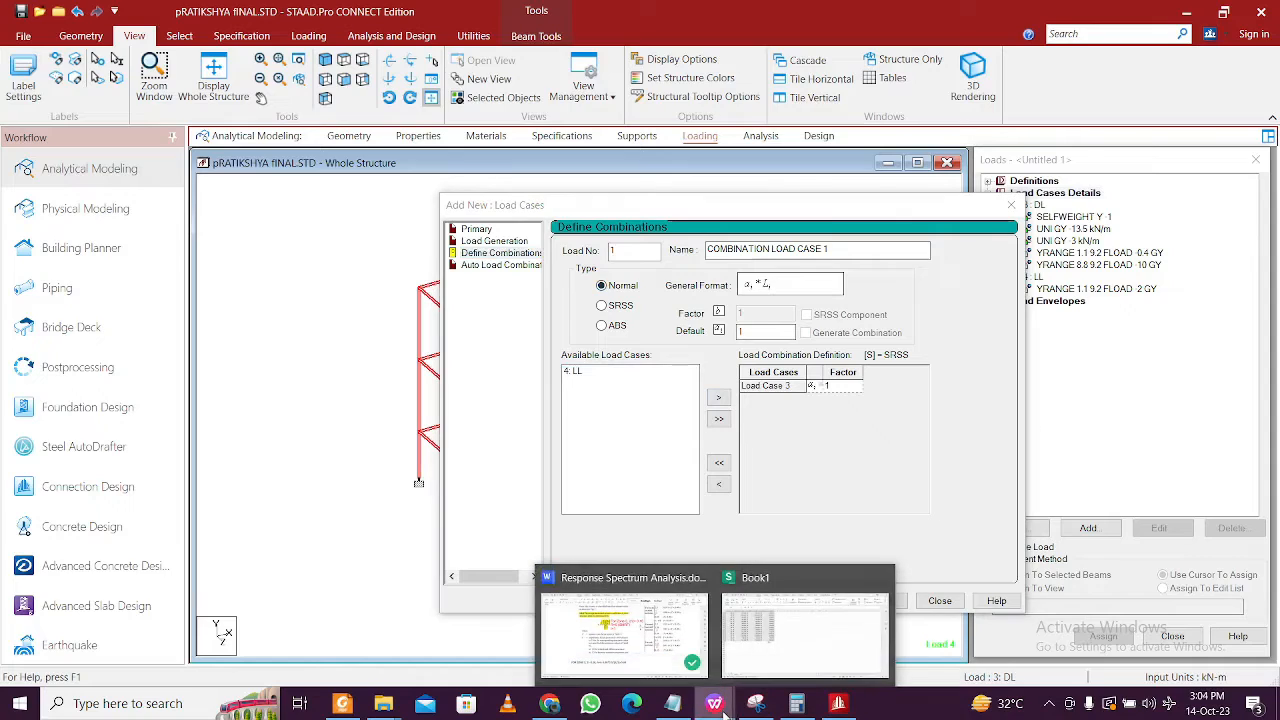
left_click(668, 655)
- Read Table 10's imposed-load percentages in the notes, then minimize Writer
left_click_drag(1228, 466, 1232, 306)
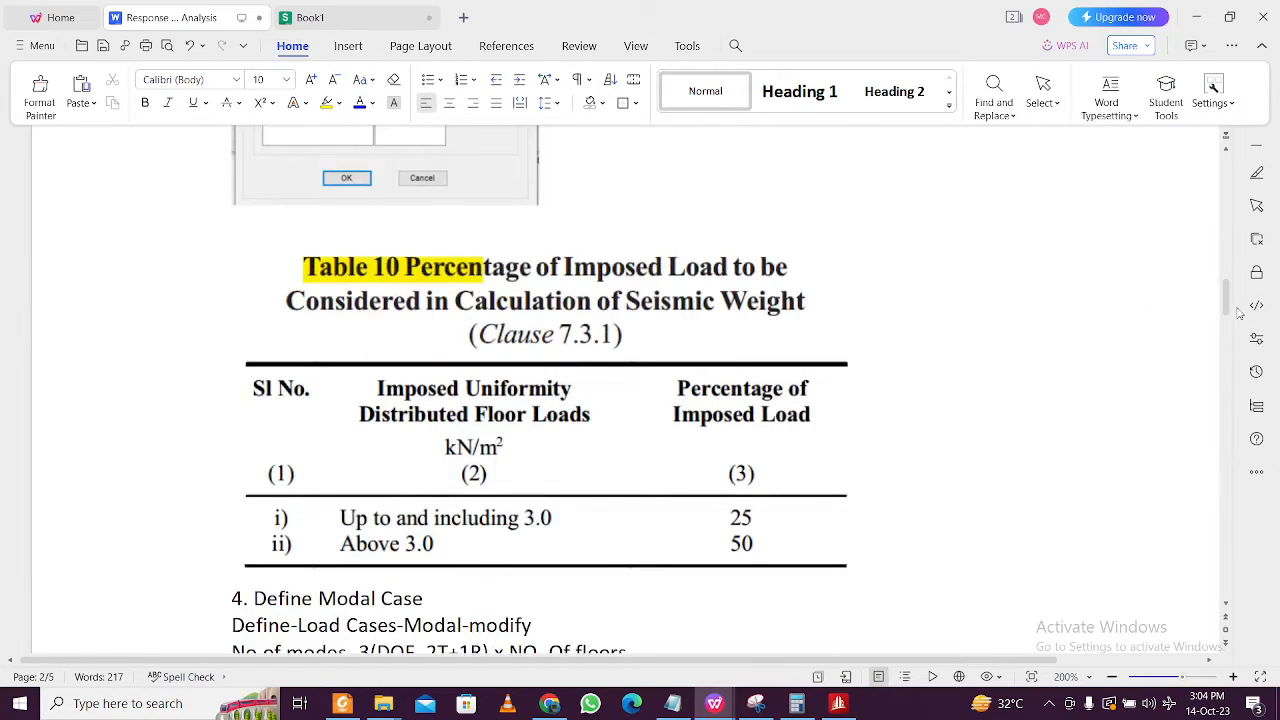
scroll(1169, 303, "up", 1)
left_click_drag(1222, 297, 1233, 266)
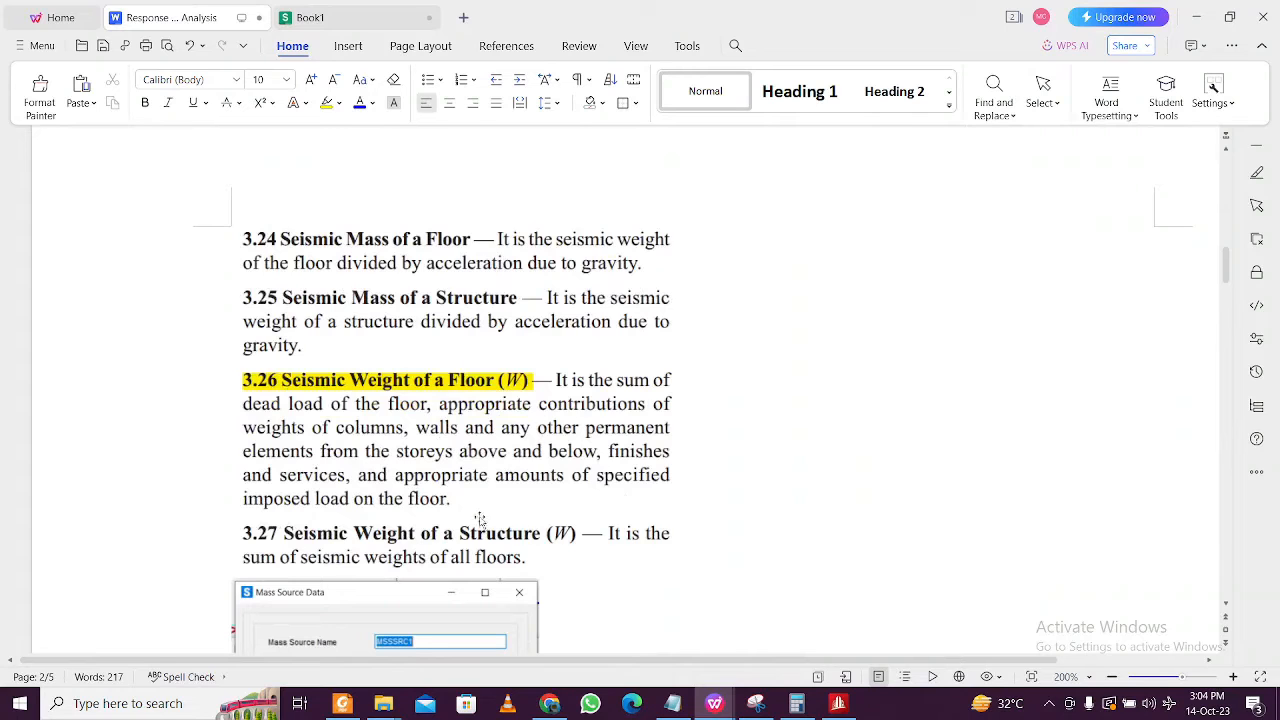
scroll(665, 450, "down", 10)
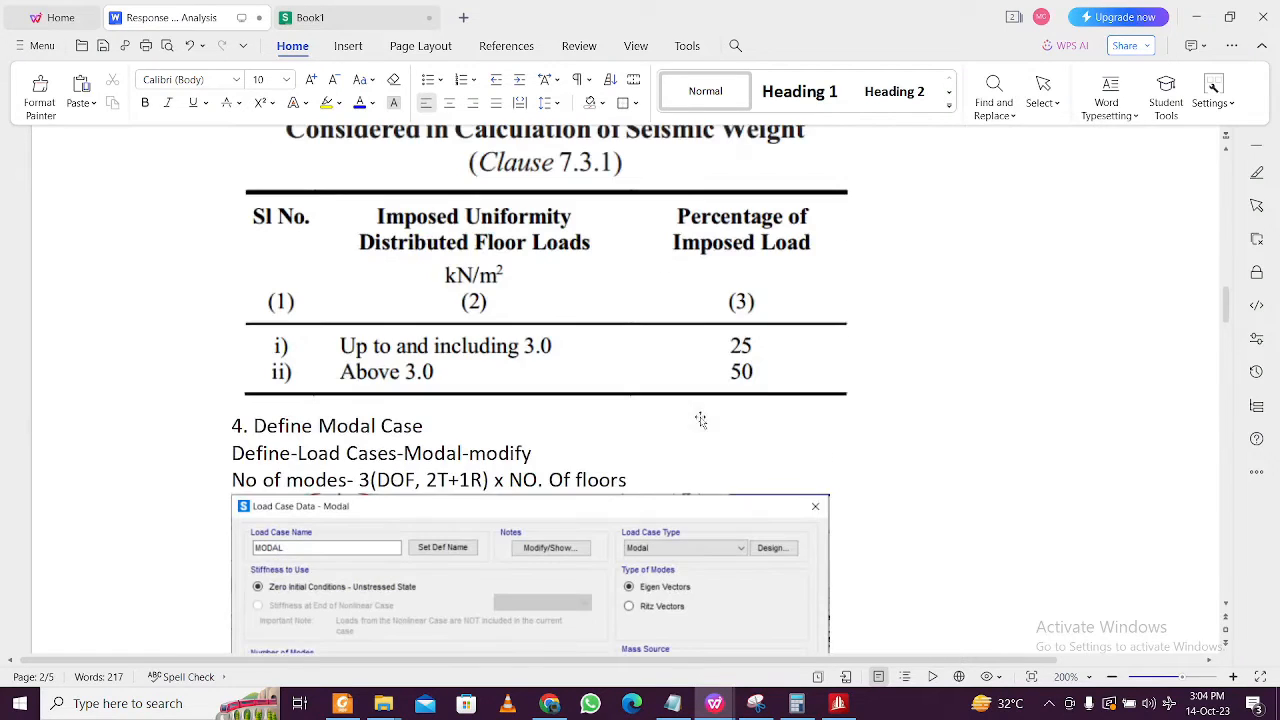
left_click(1193, 15)
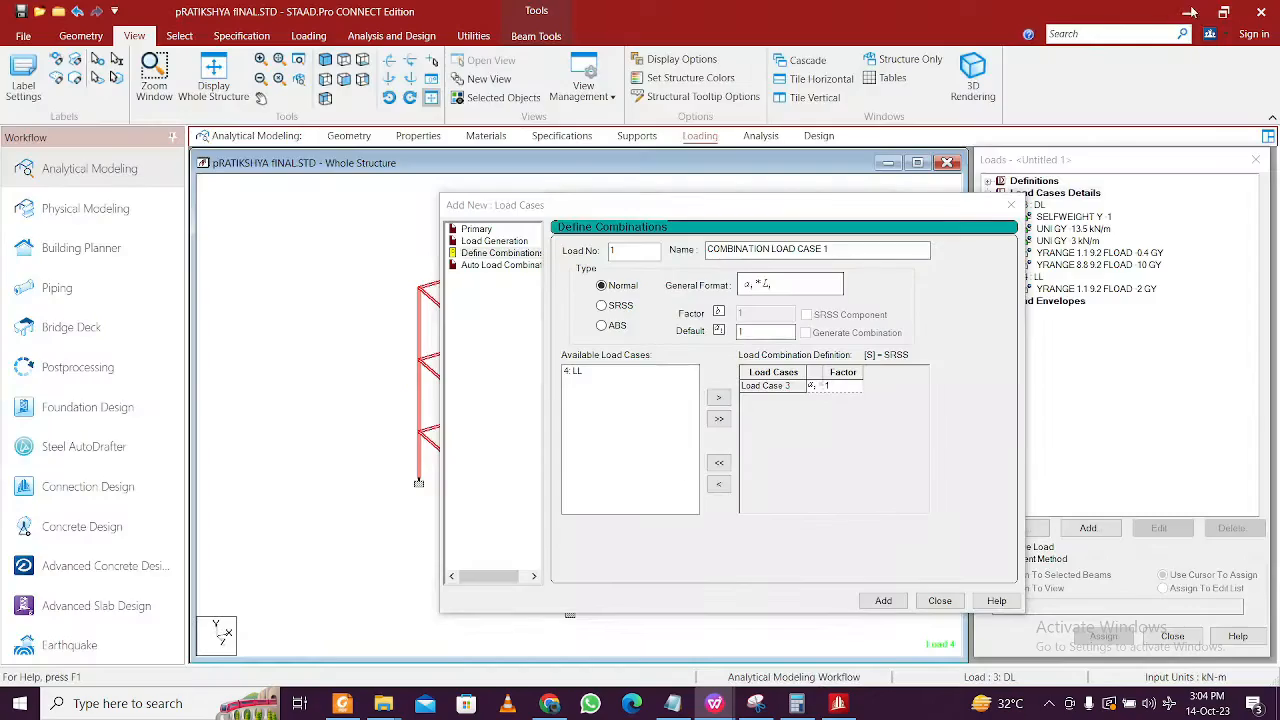
- Add 4: LL at factor 0.25 to the combination and create it as load case 6
left_click(605, 372)
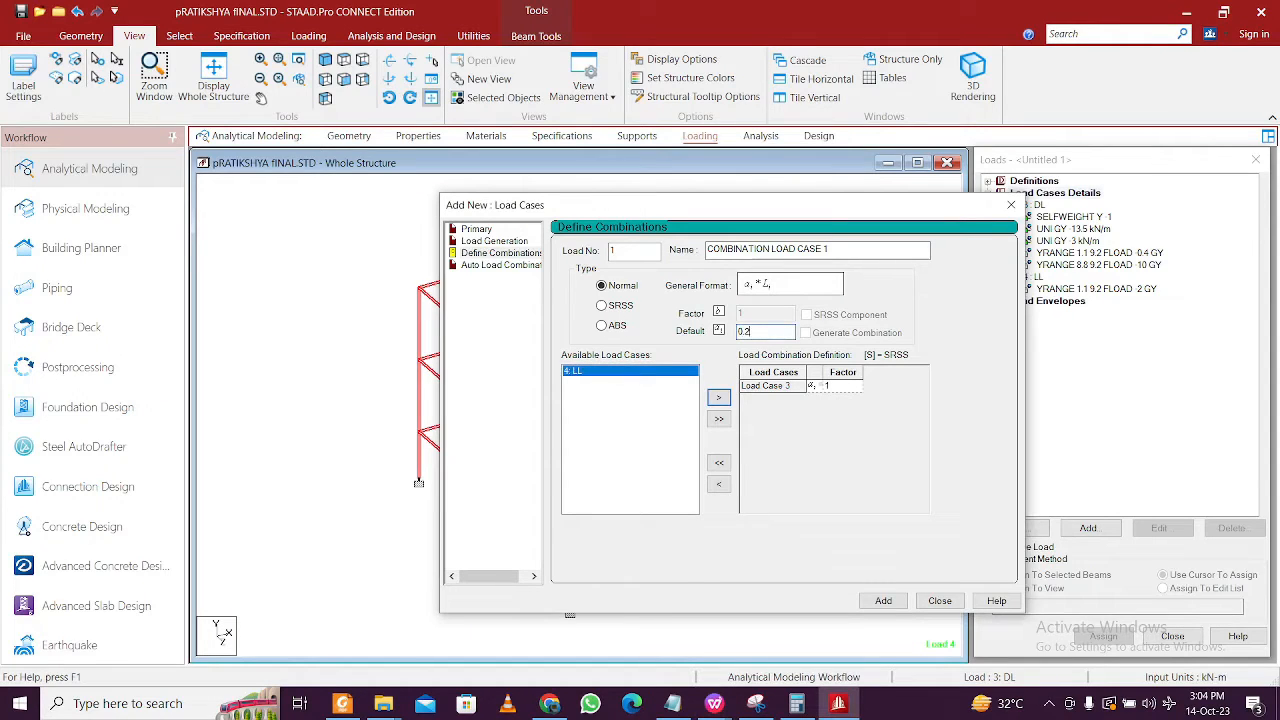
left_click(718, 397)
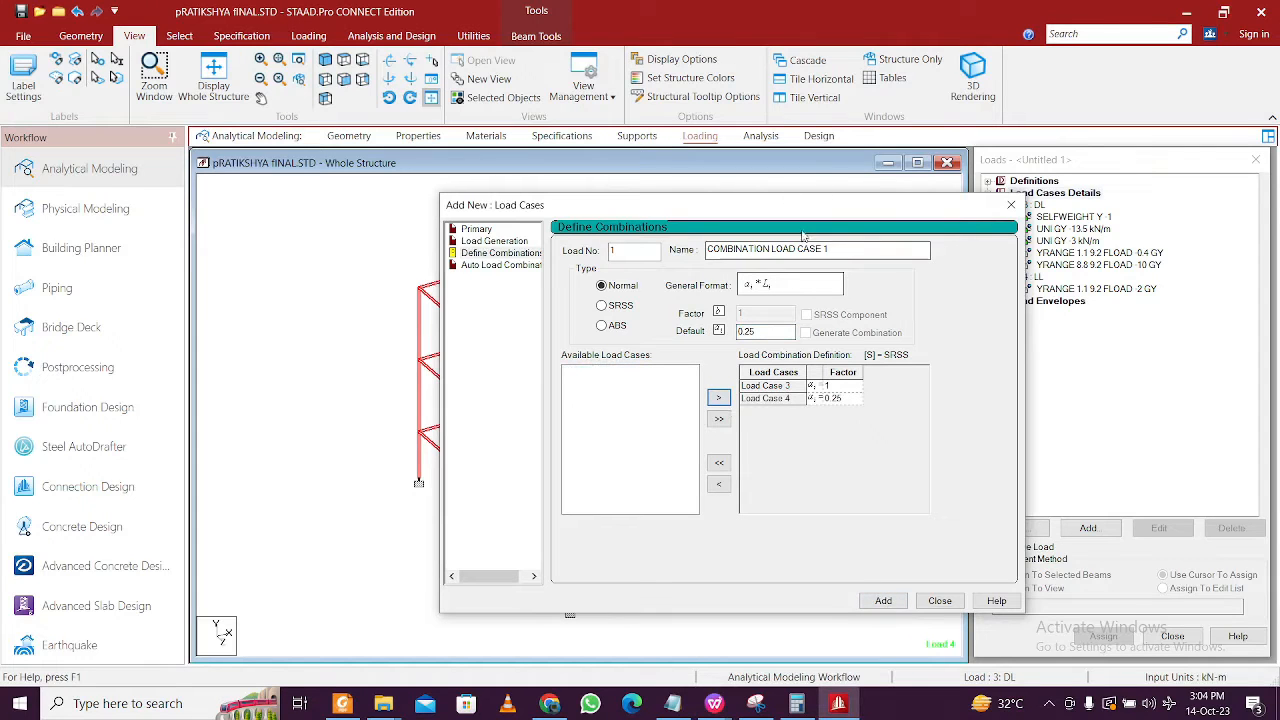
left_click_drag(766, 210, 506, 216)
type("6")
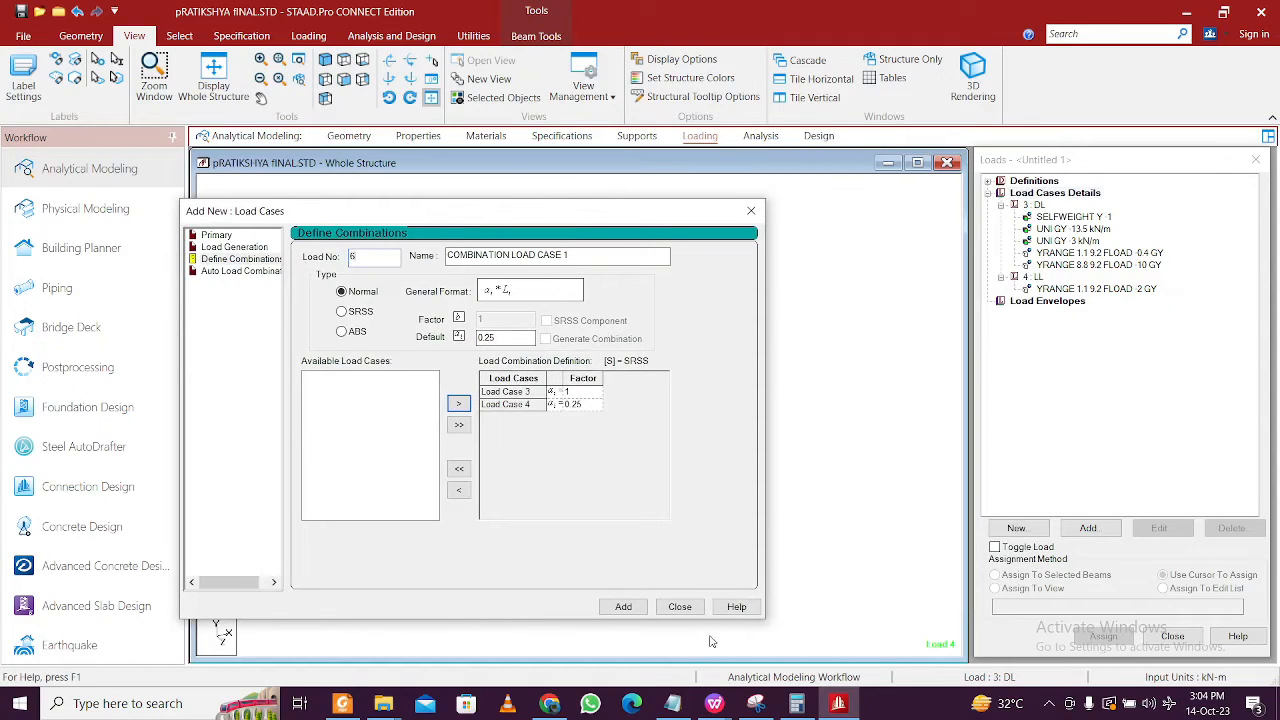
left_click(623, 607)
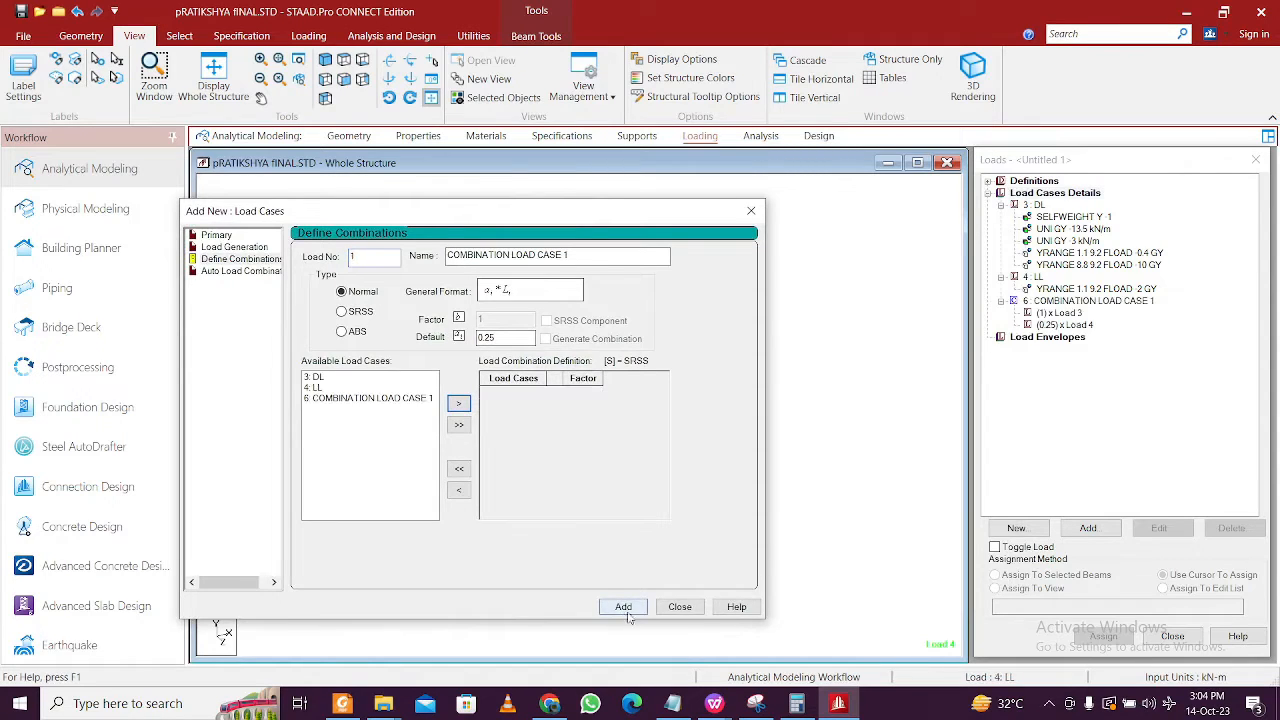
left_click(680, 607)
left_click(843, 368)
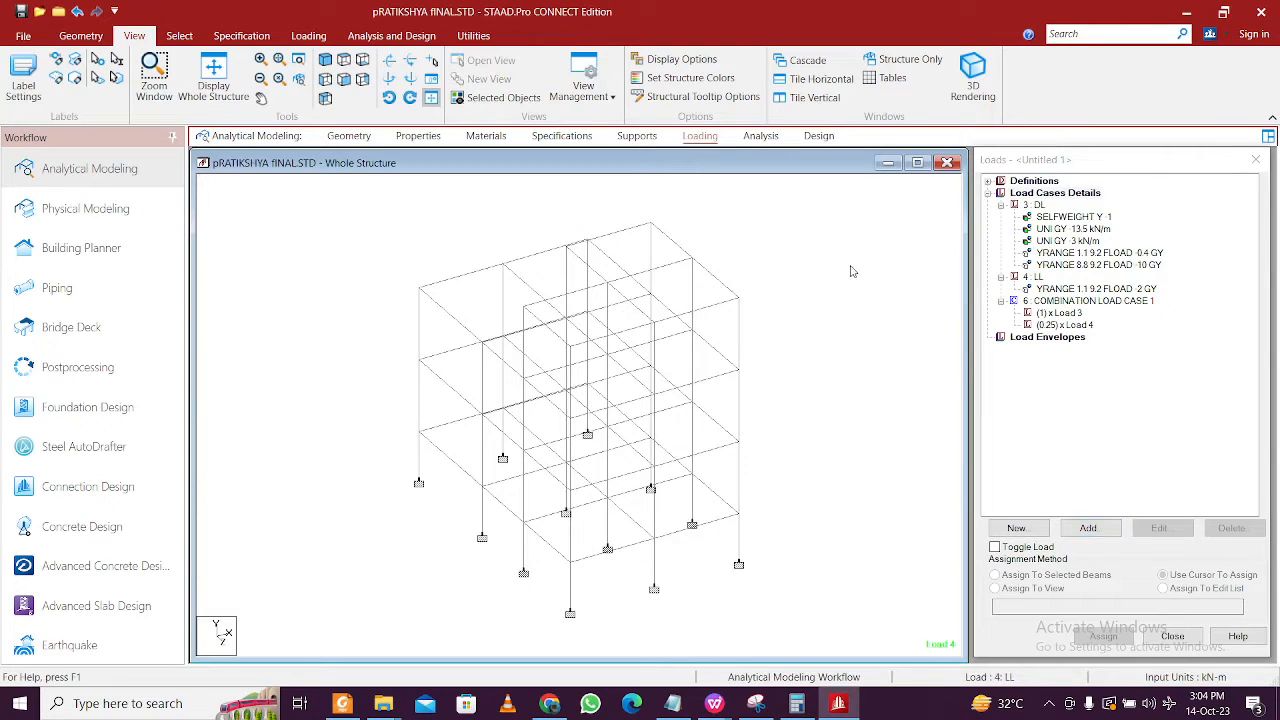
- Create pinned Support 3 and assign it to the twelve floor-level nodes in front view
left_click(342, 78)
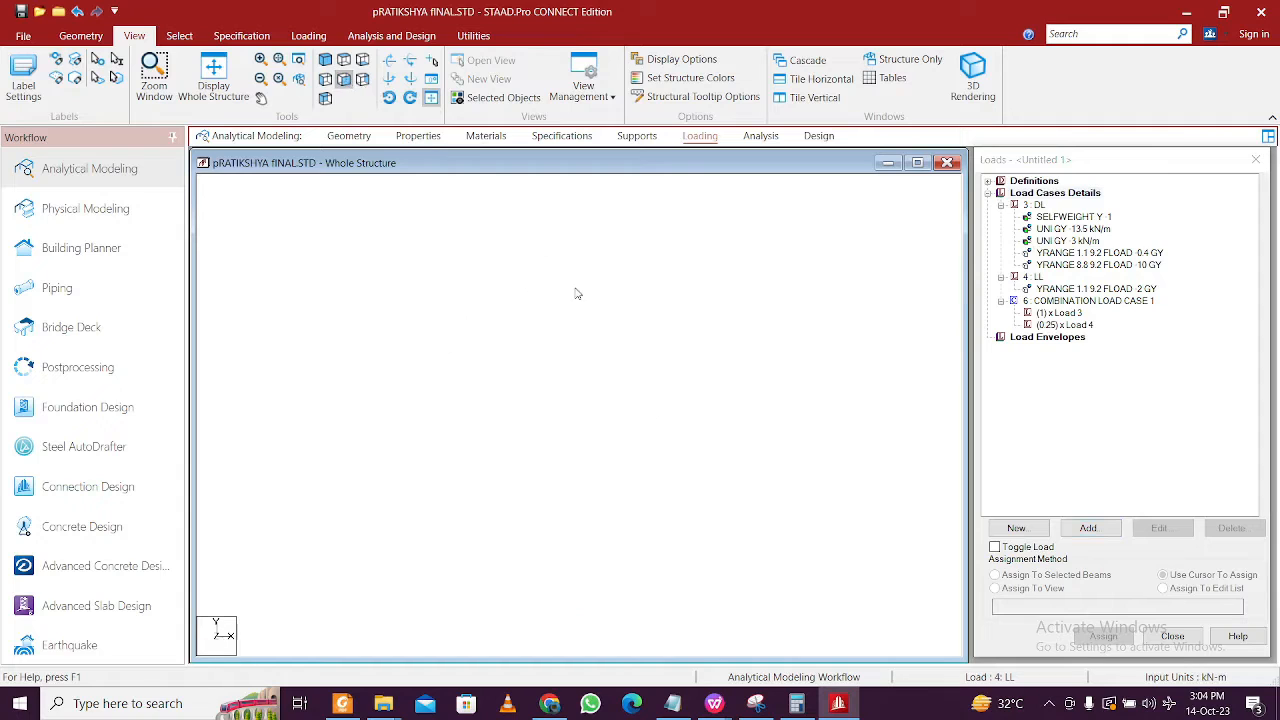
left_click(636, 136)
left_click(1099, 417)
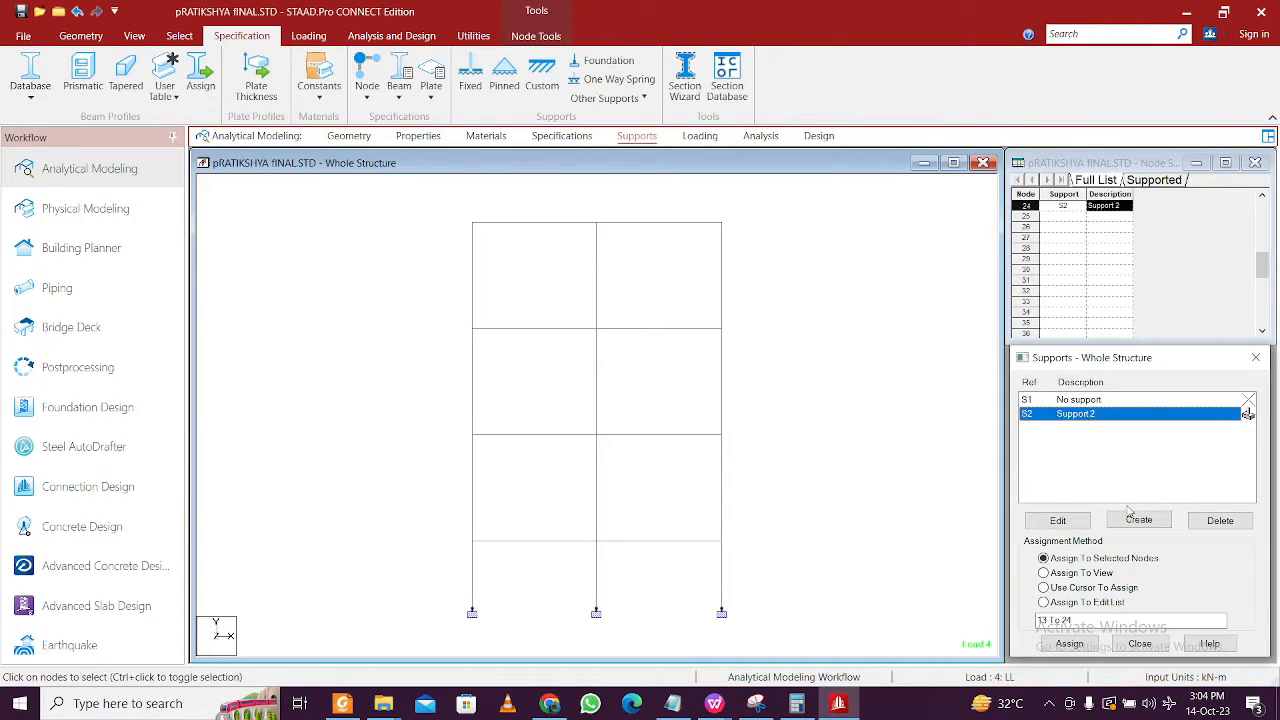
left_click(1125, 521)
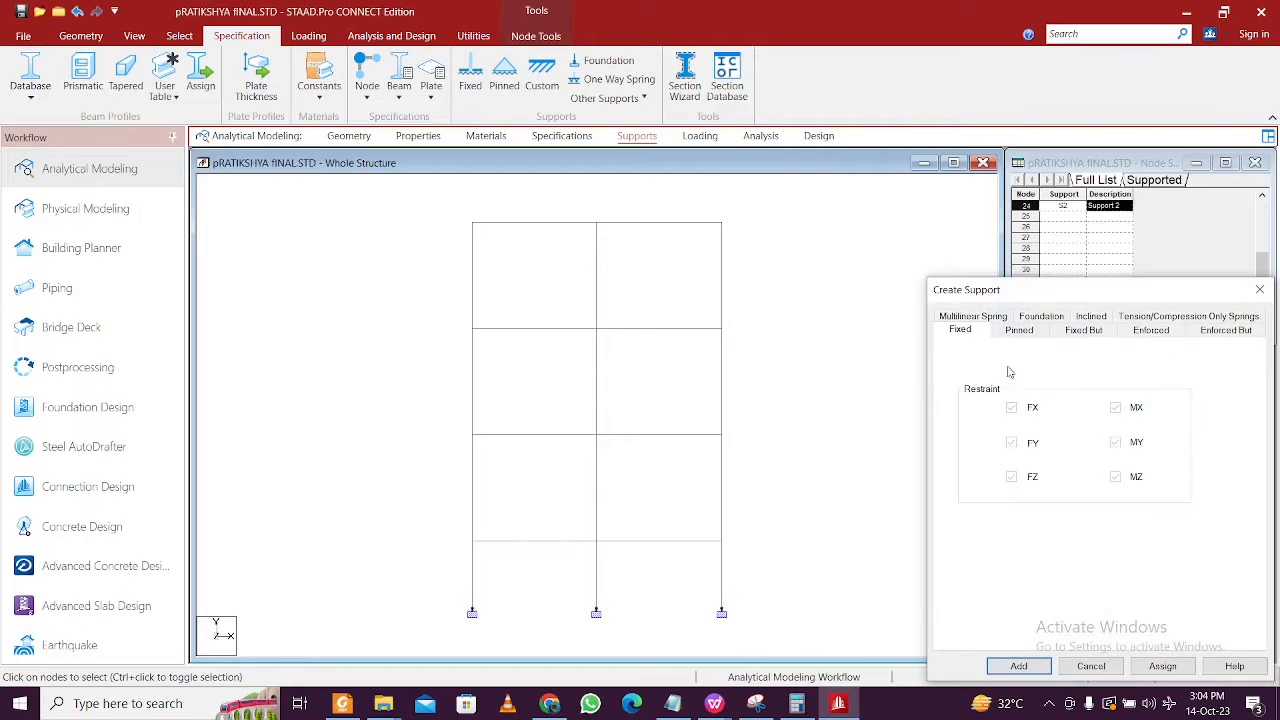
left_click(1028, 333)
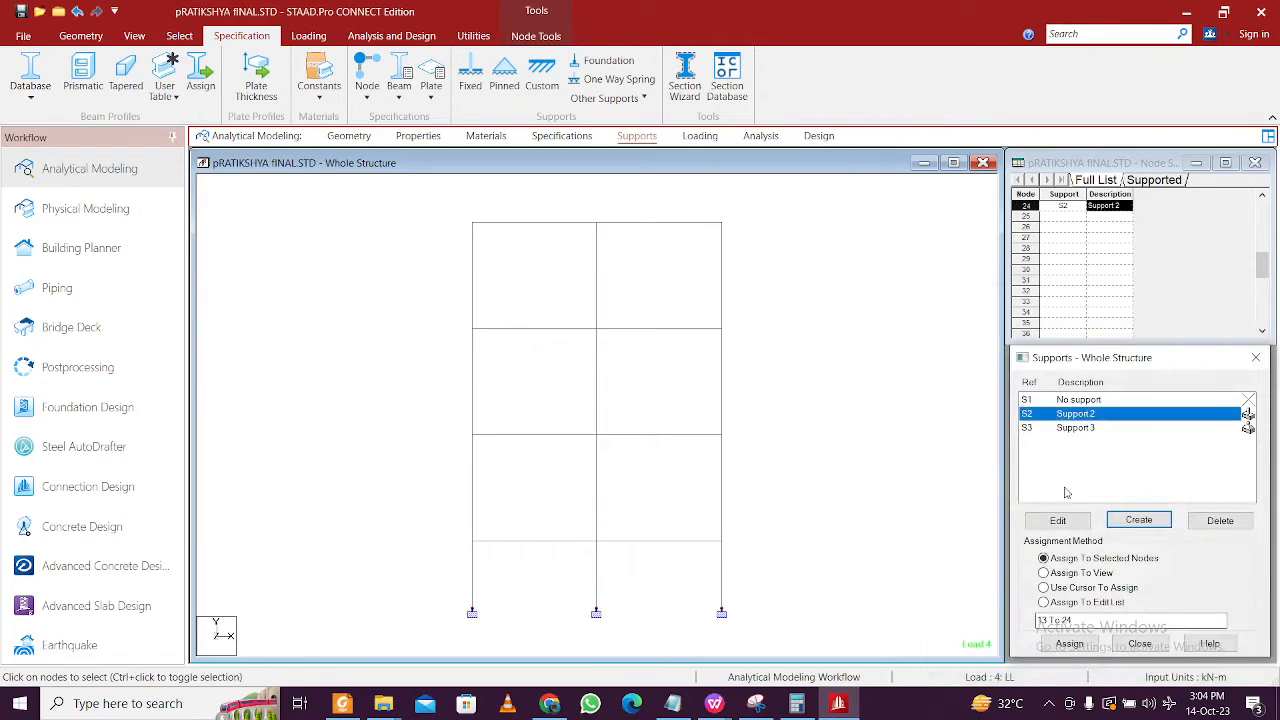
left_click_drag(412, 203, 808, 550)
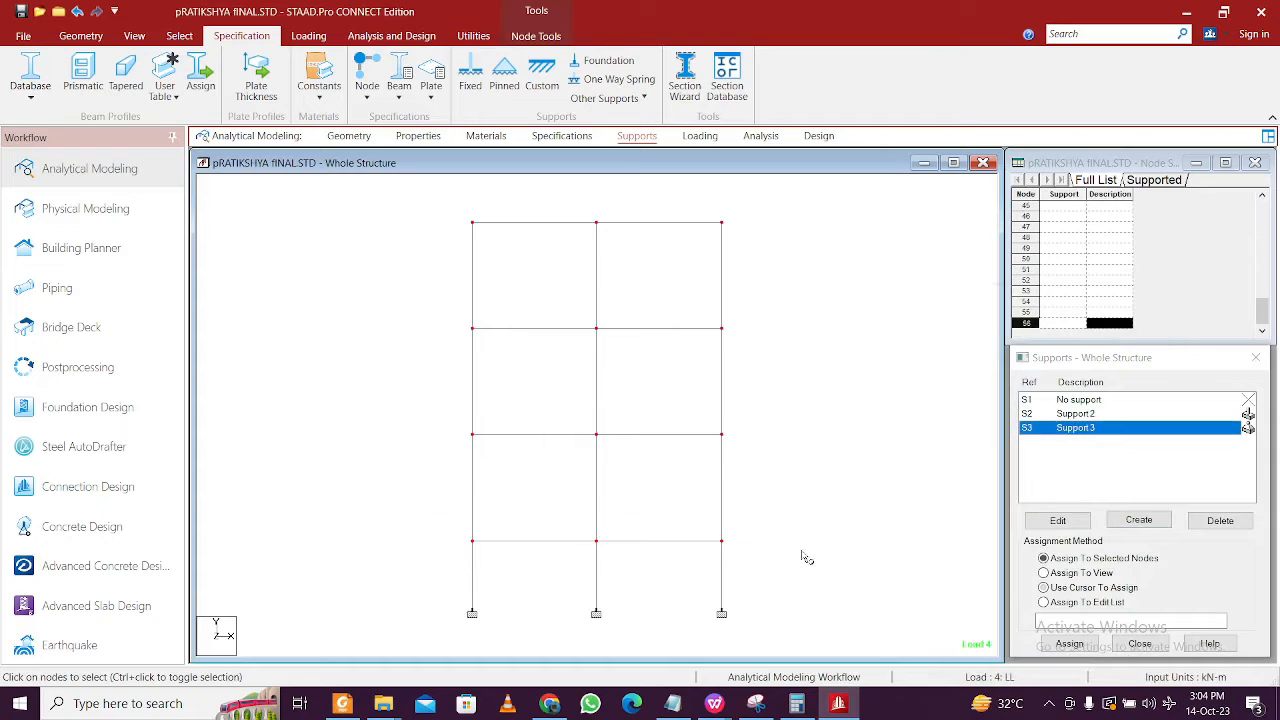
left_click(1069, 643)
left_click(1150, 555)
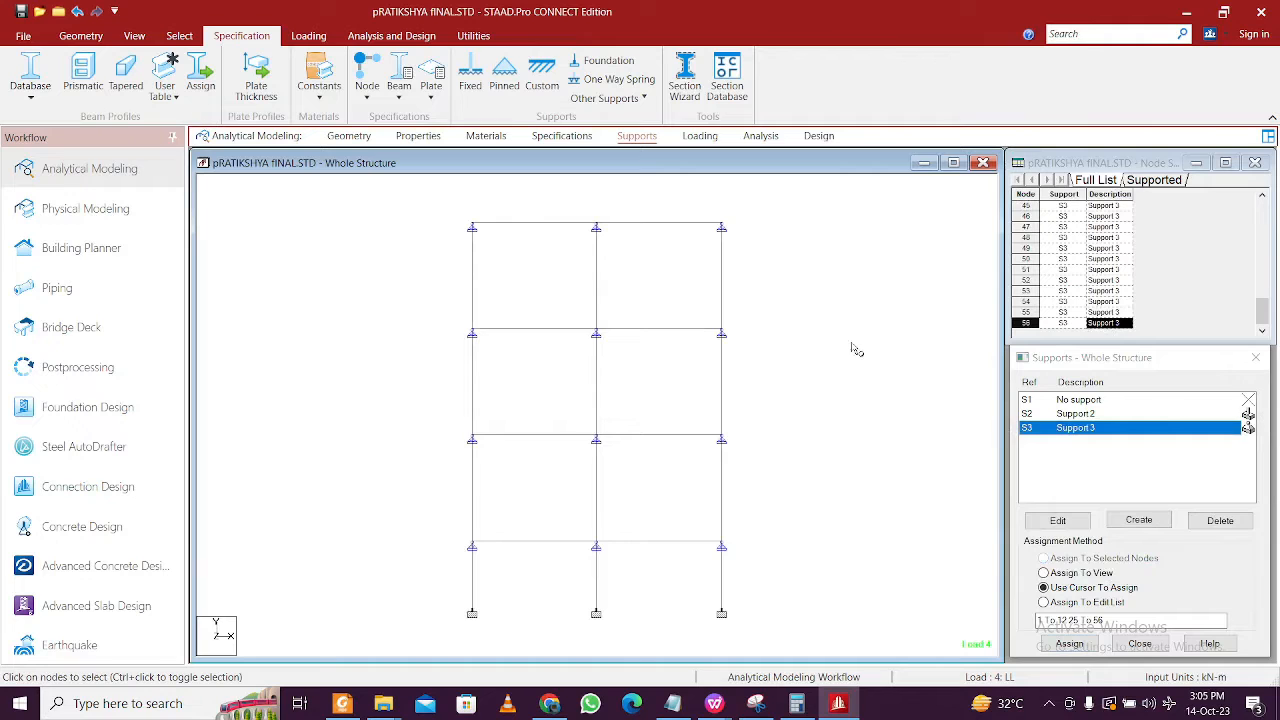
left_click(418, 38)
- Add a PERFORM ANALYSIS PRINT ALL command to the input
left_click(35, 82)
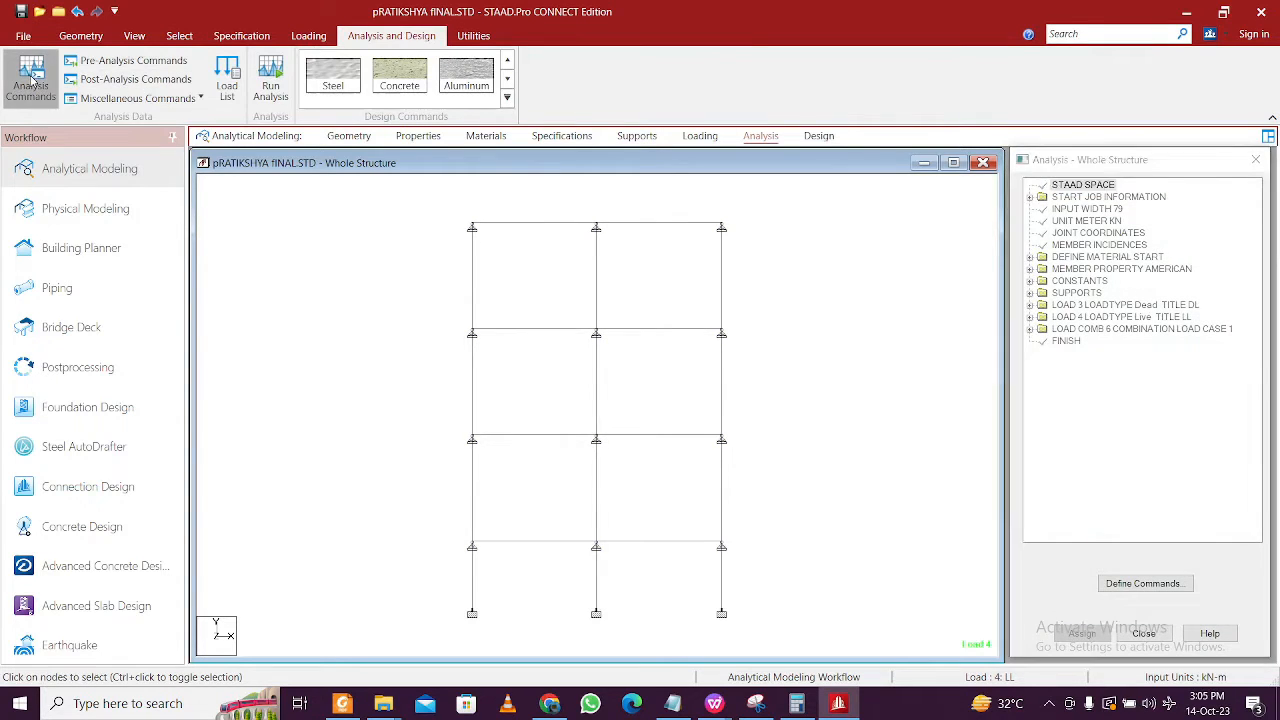
left_click(652, 458)
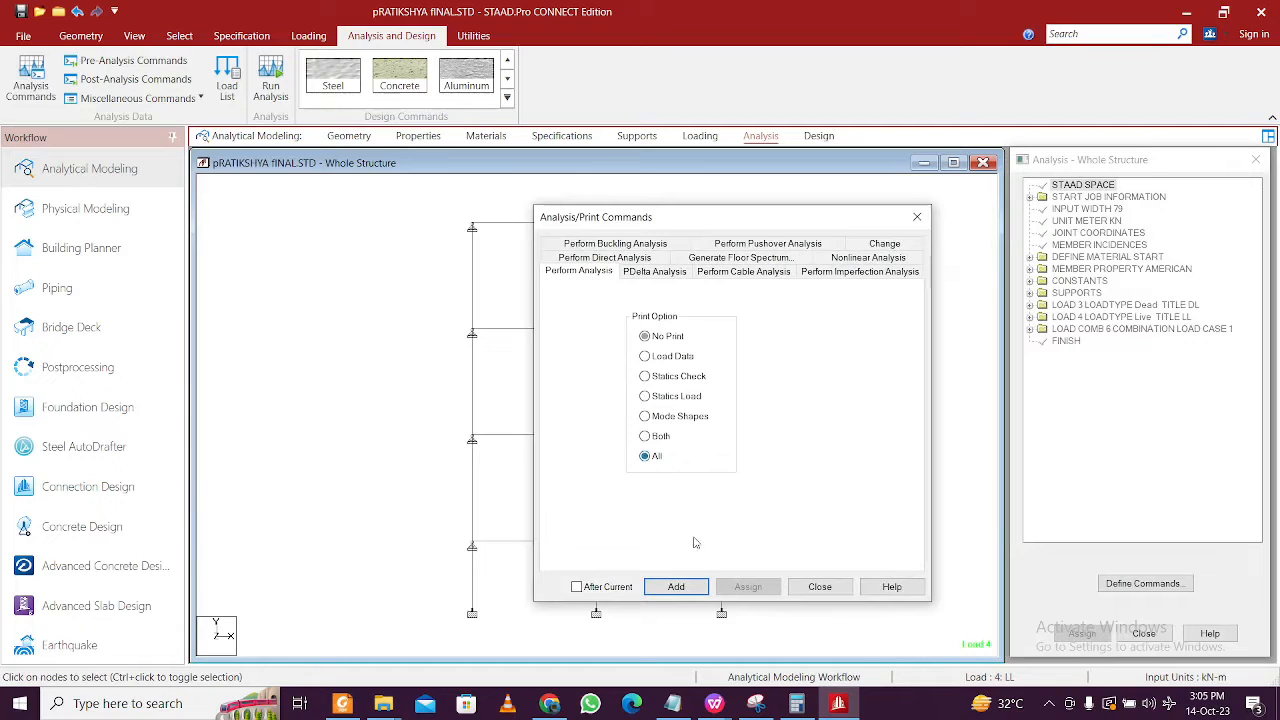
left_click(684, 589)
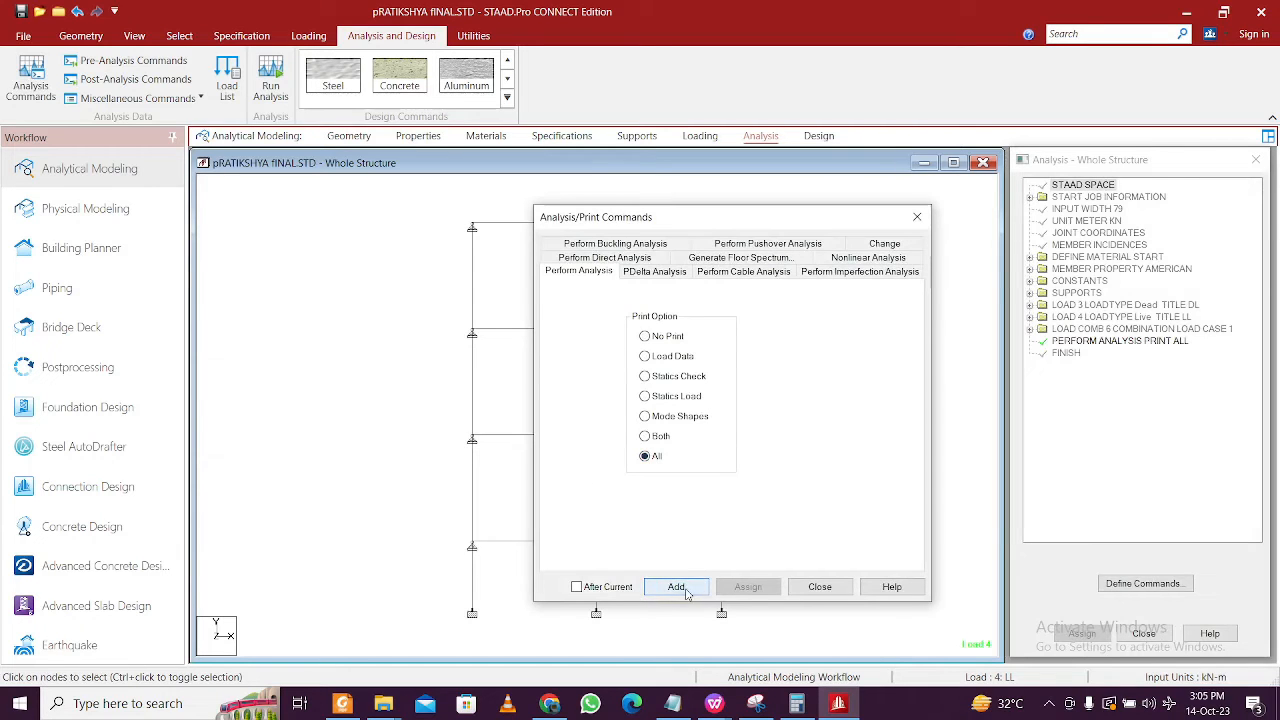
left_click(817, 590)
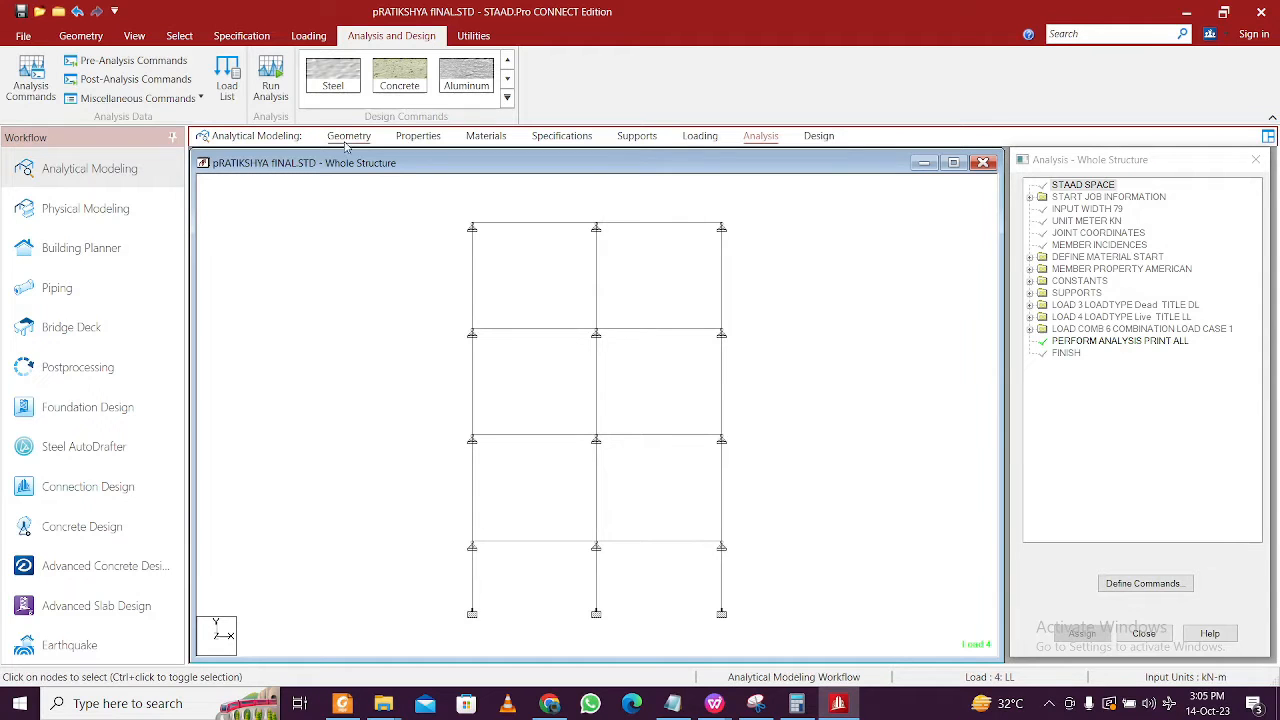
- Save the model and run the analysis, finishing with 0 errors
left_click(270, 80)
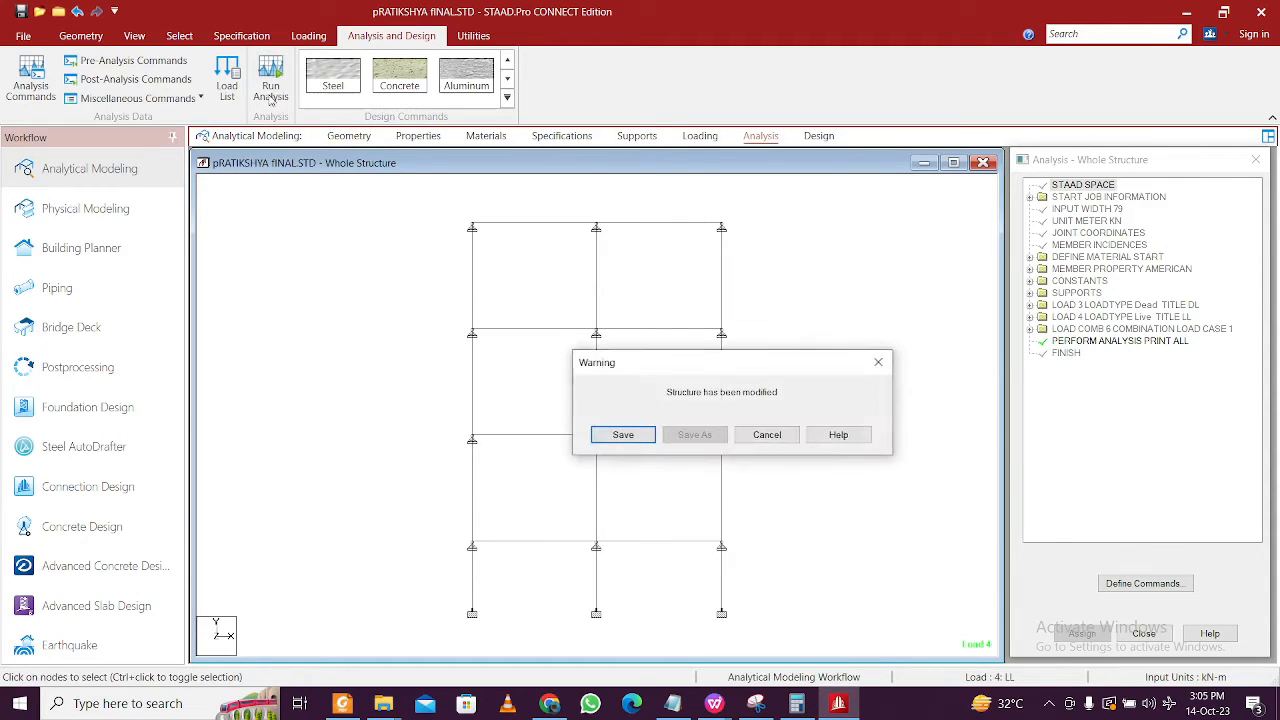
left_click(640, 434)
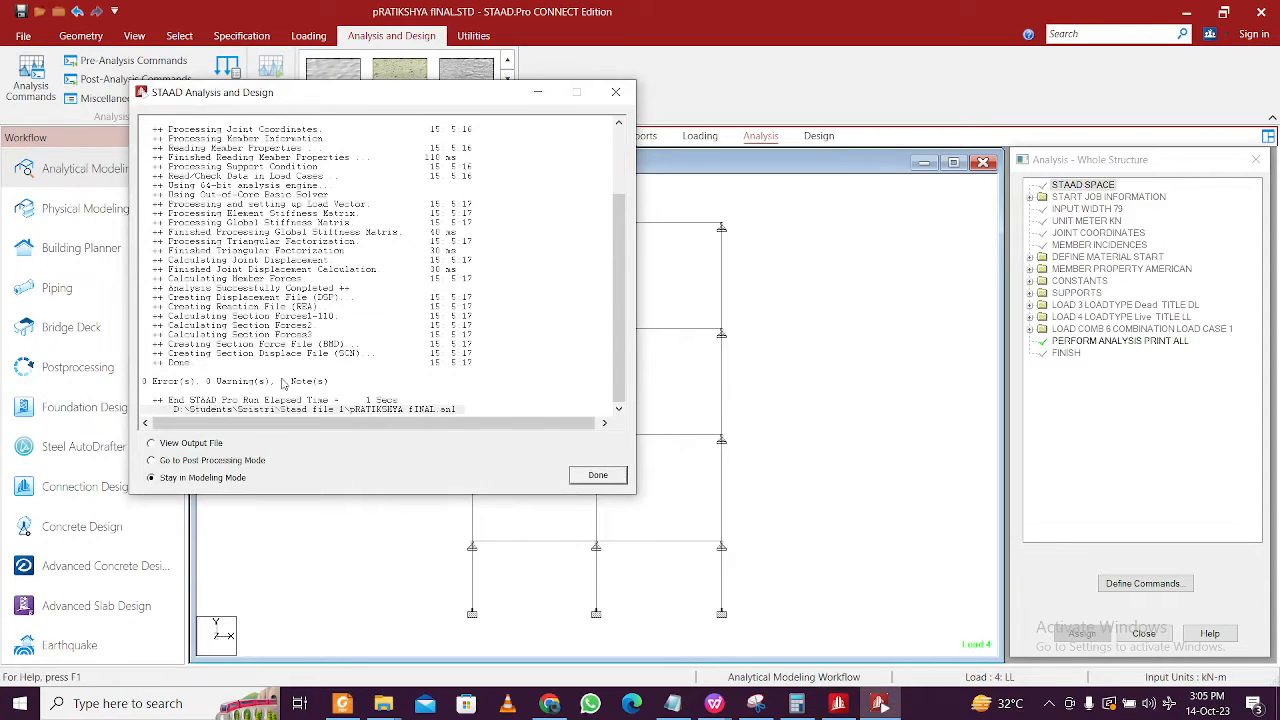
left_click(598, 476)
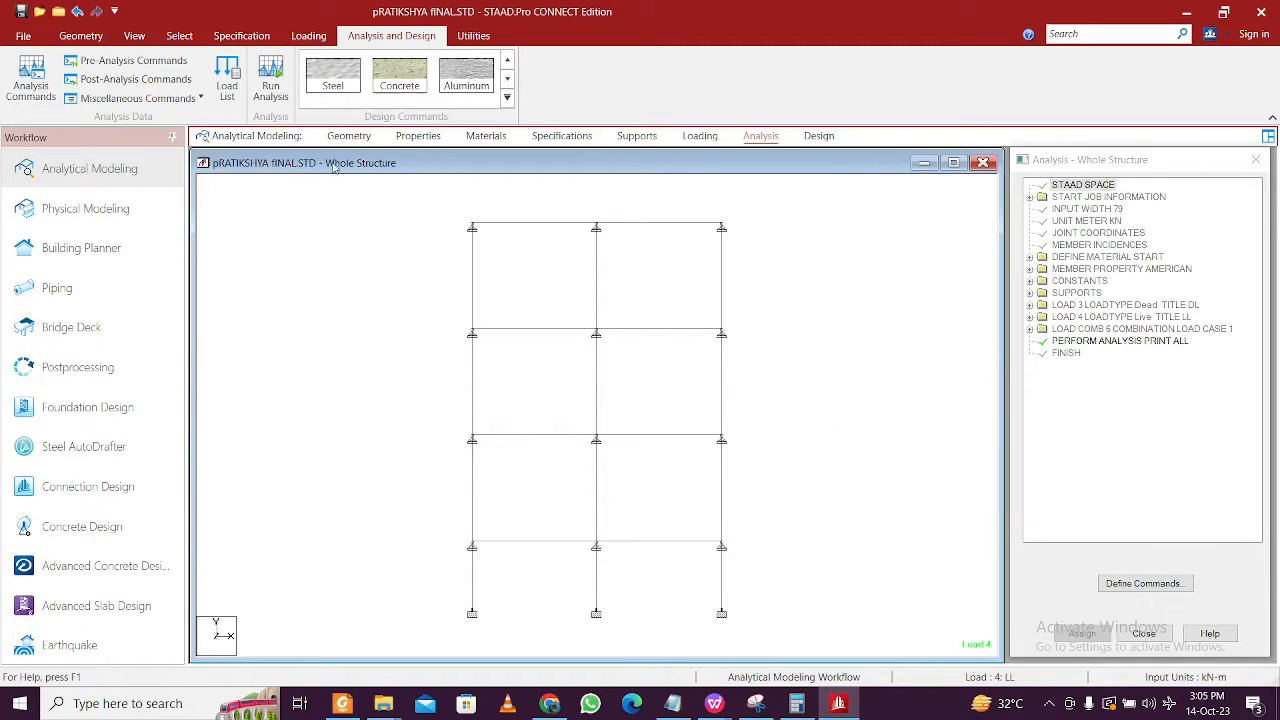
- Switch to postprocessing with results shown for load combination 6 only
left_click(110, 365)
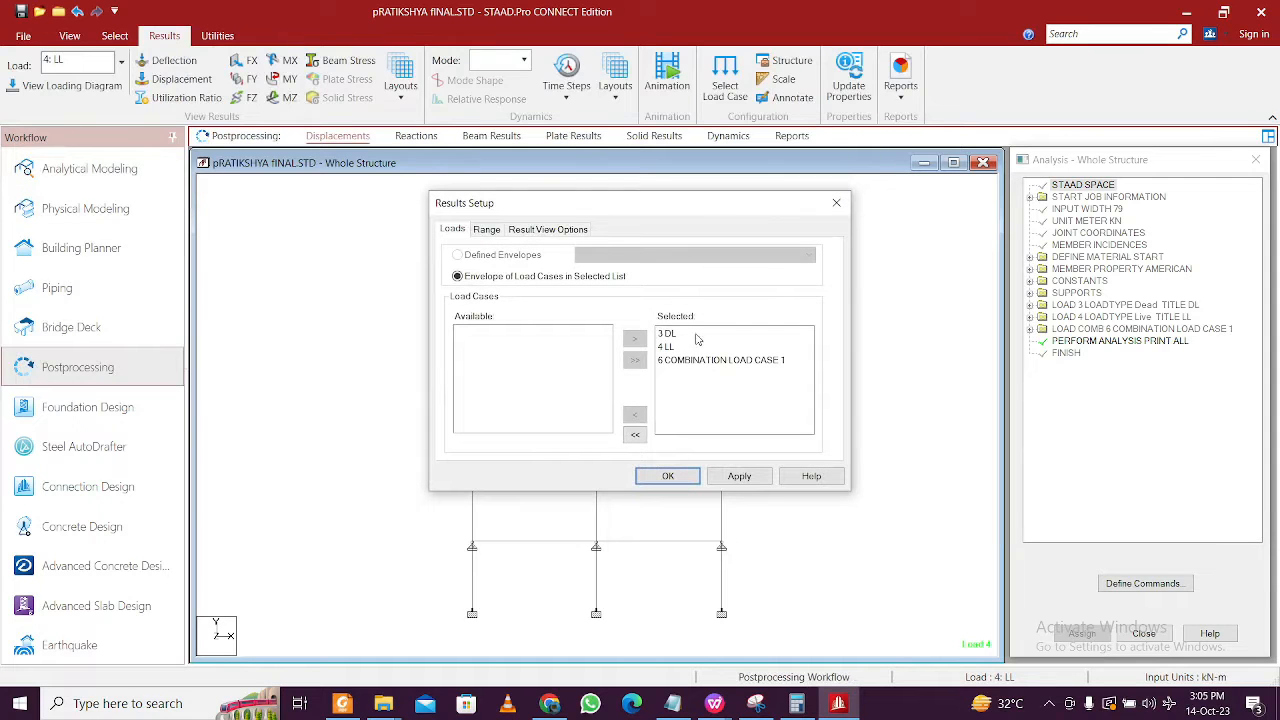
left_click(683, 347)
left_click(680, 334, "shift")
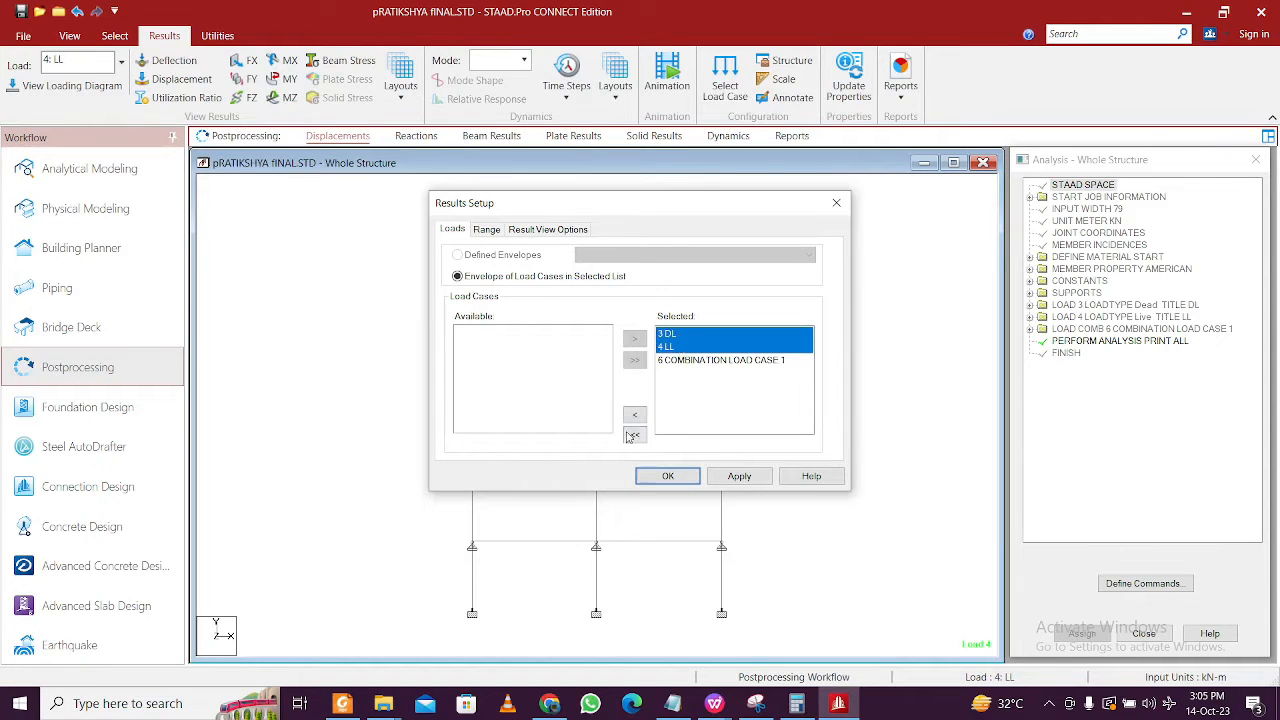
left_click(634, 415)
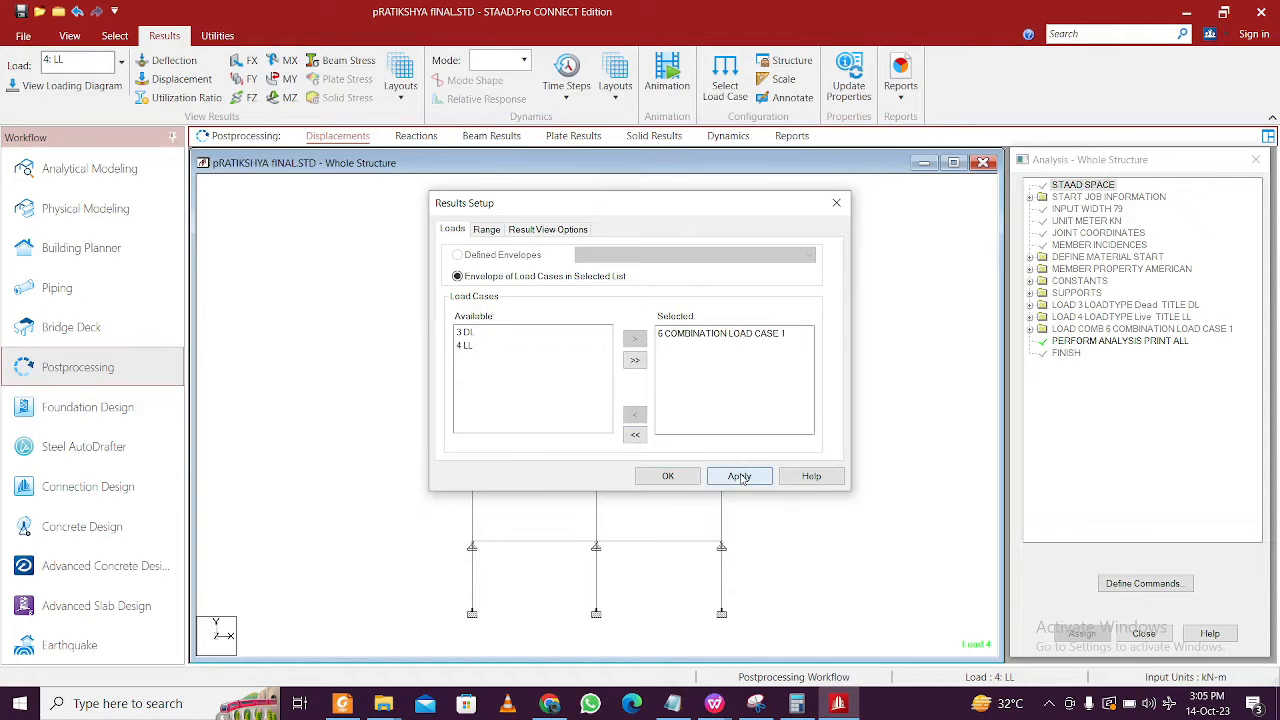
left_click(668, 476)
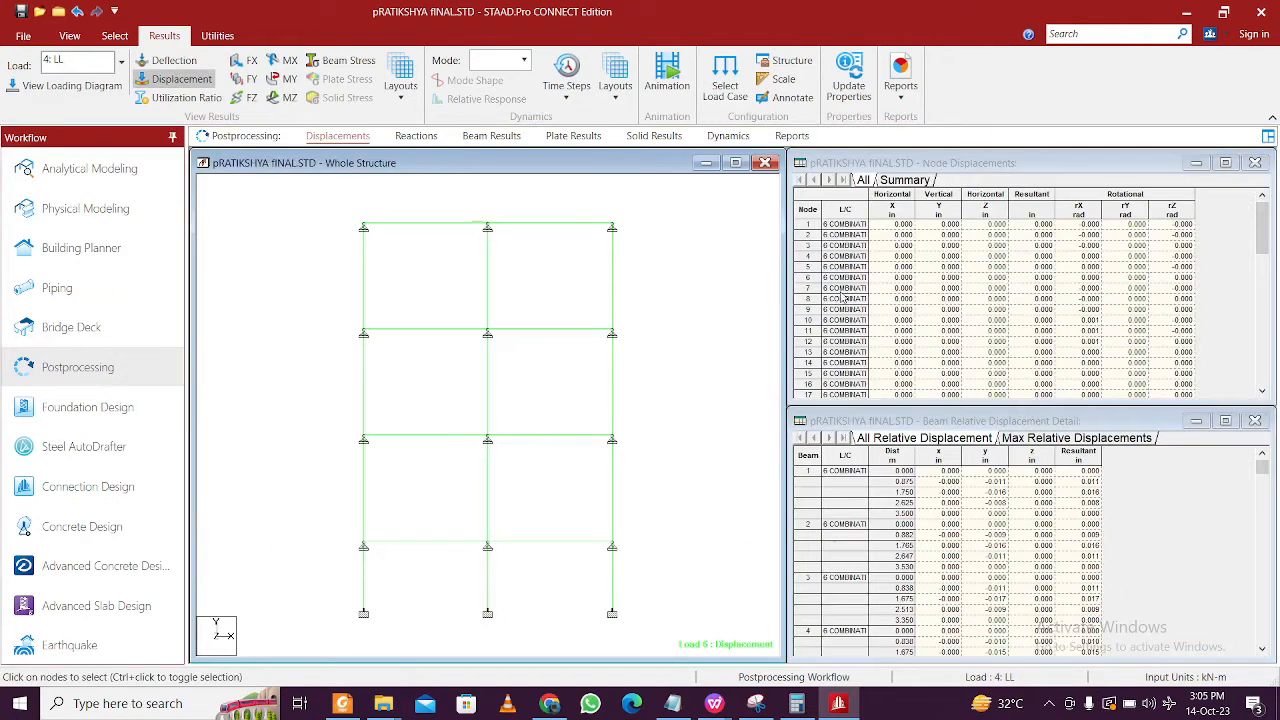
- Open the Support Reactions table and copy its entire contents
right_click(838, 194)
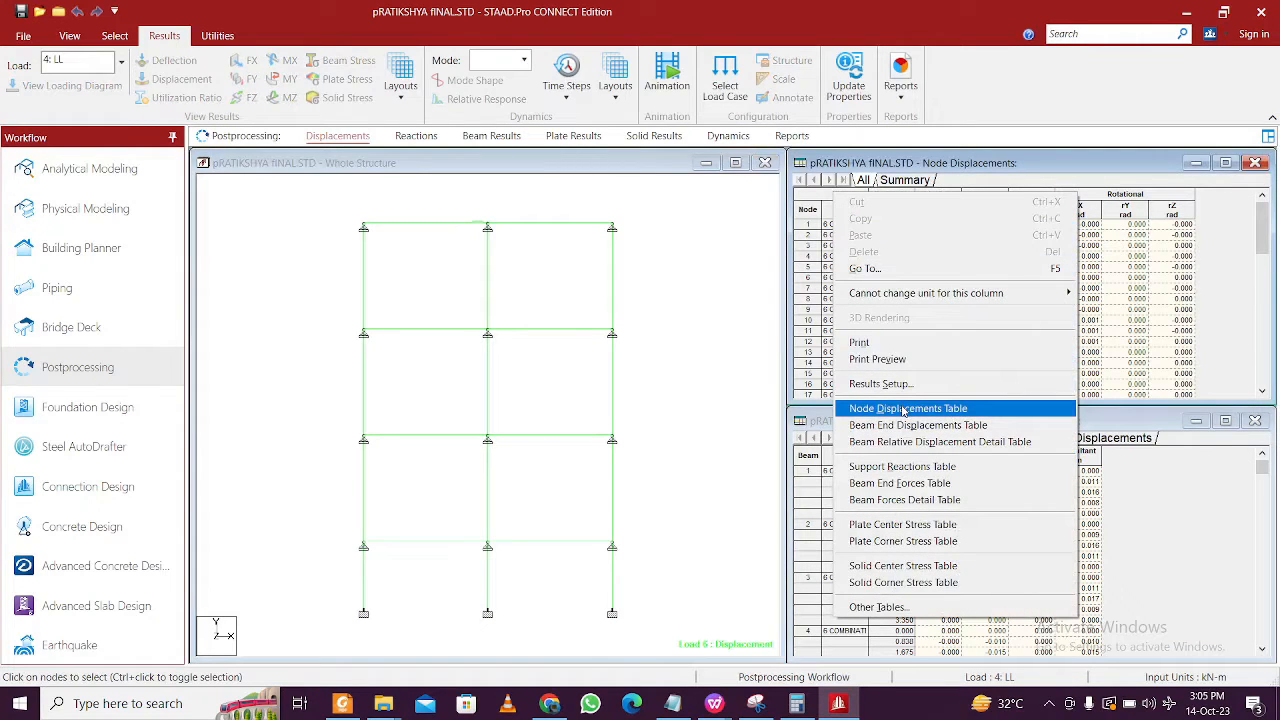
left_click(901, 466)
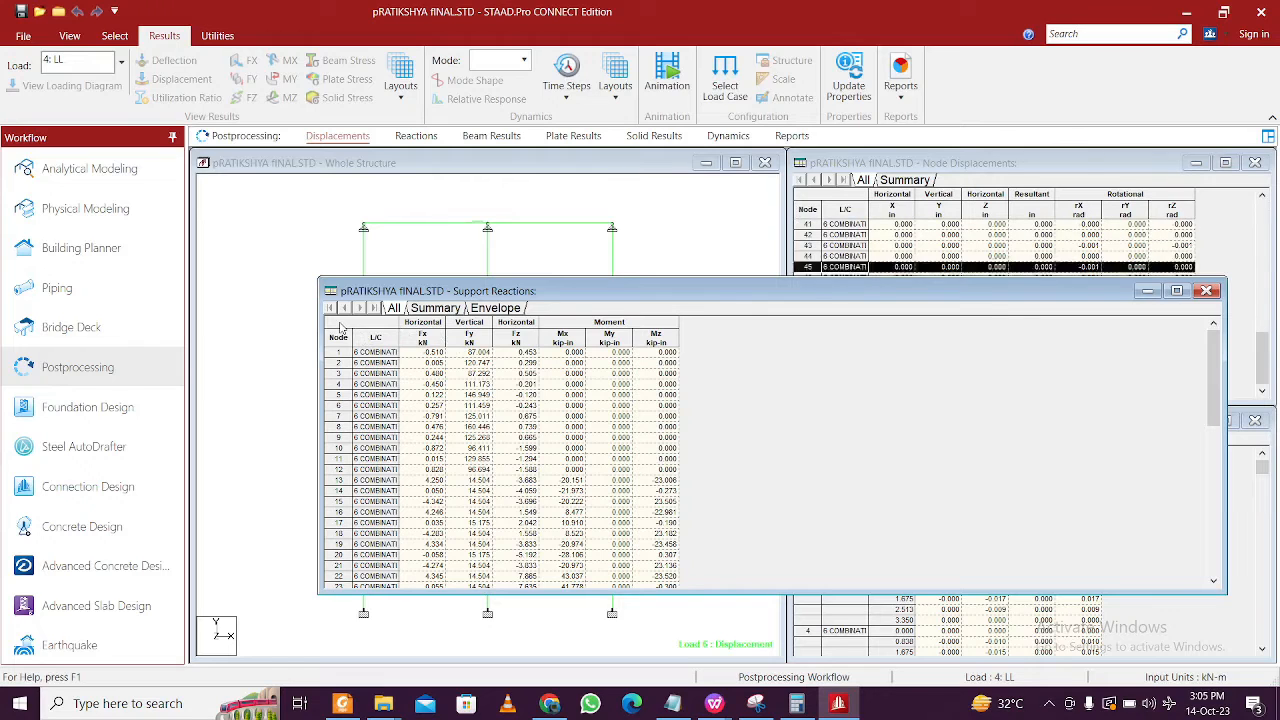
left_click(341, 328)
right_click(341, 328)
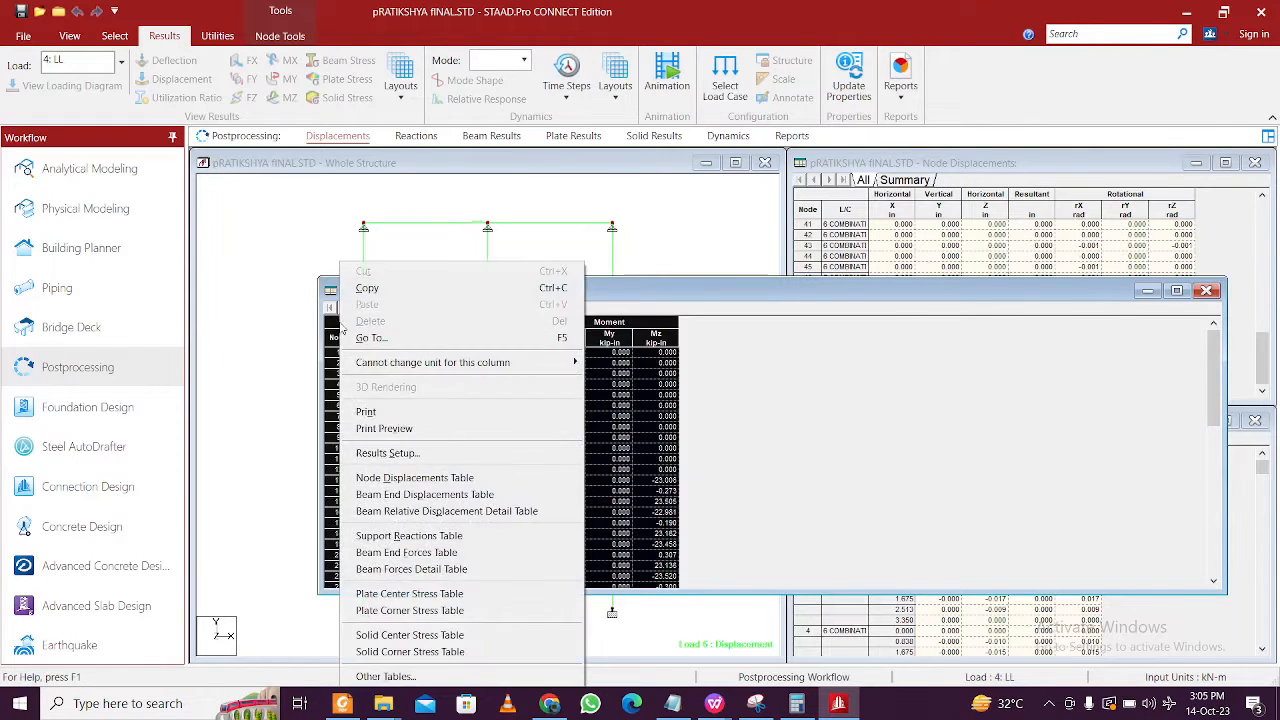
left_click(390, 288)
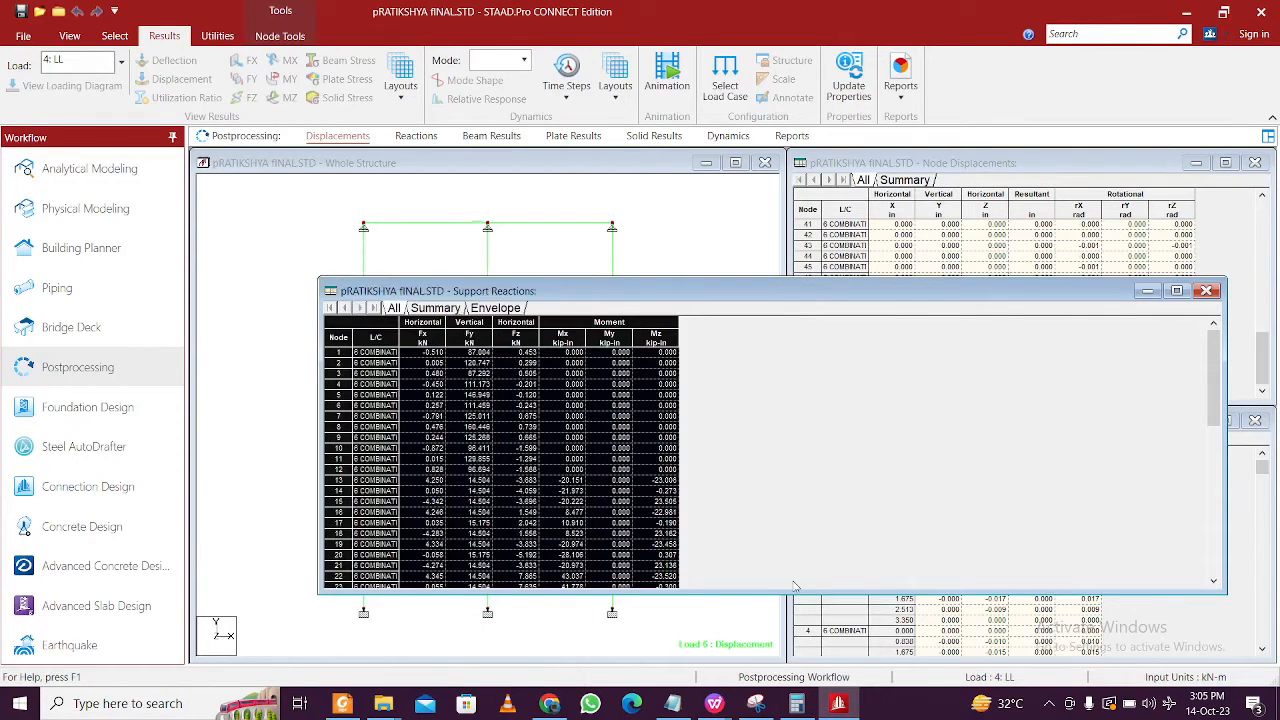
- In Book1, clear the old data and paste the support reactions at A1
mouse_move(735, 708)
left_click(813, 668)
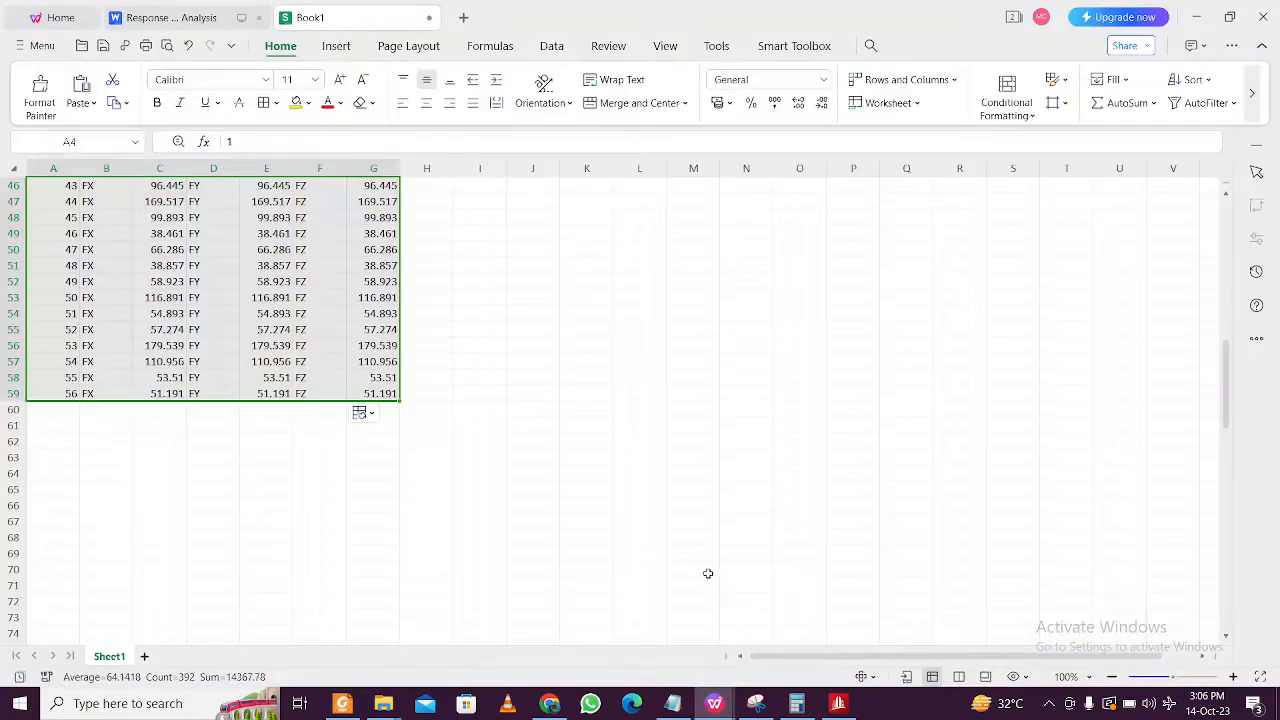
scroll(683, 537, "up", 12)
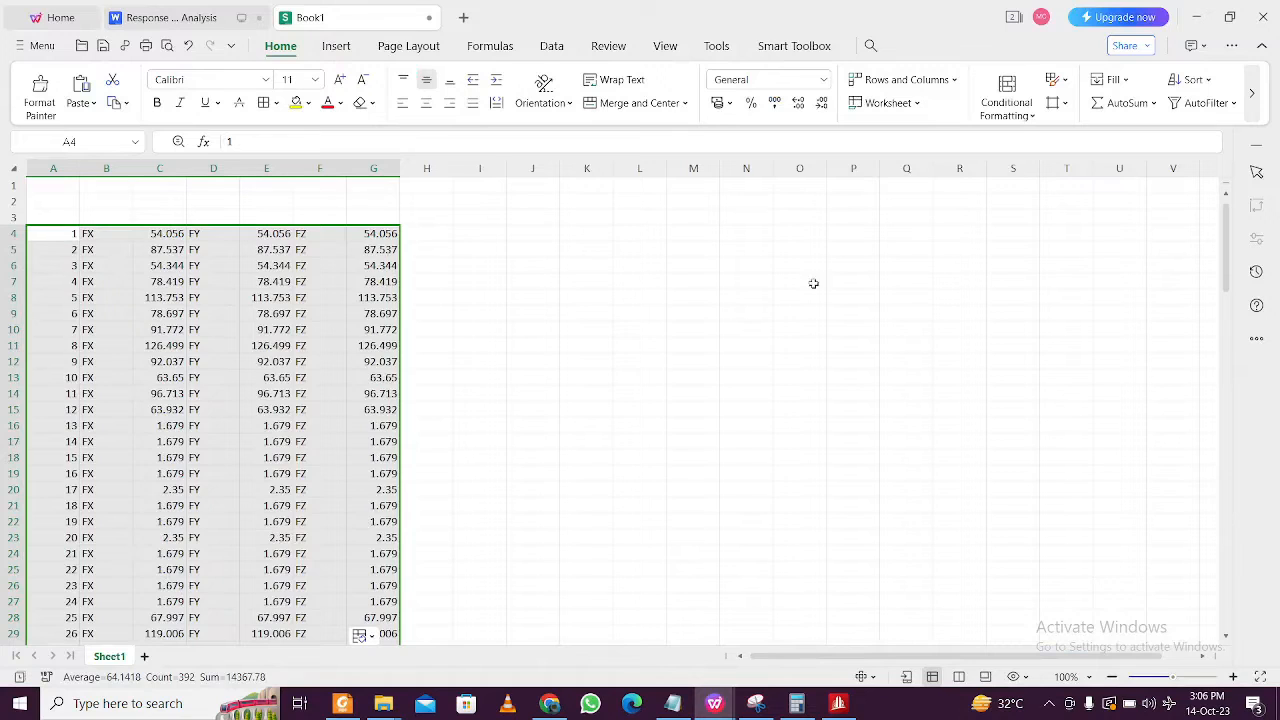
key("Delete")
left_click(57, 200)
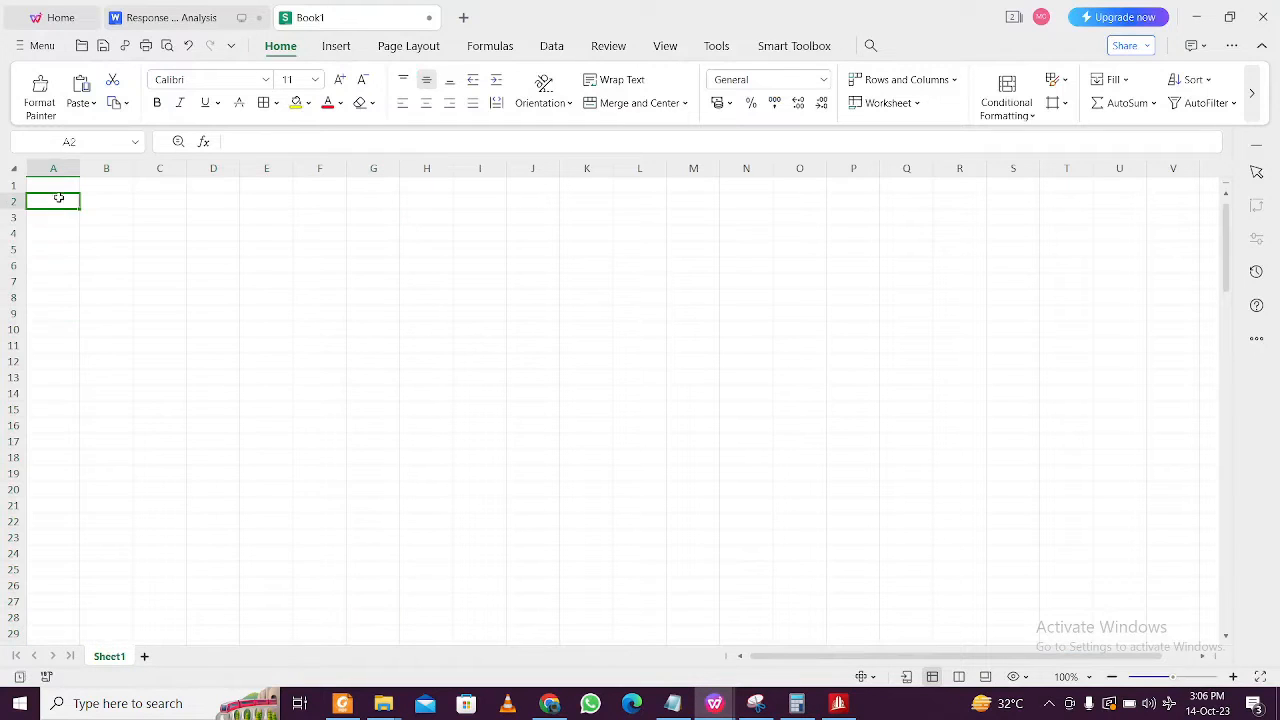
left_click(54, 183)
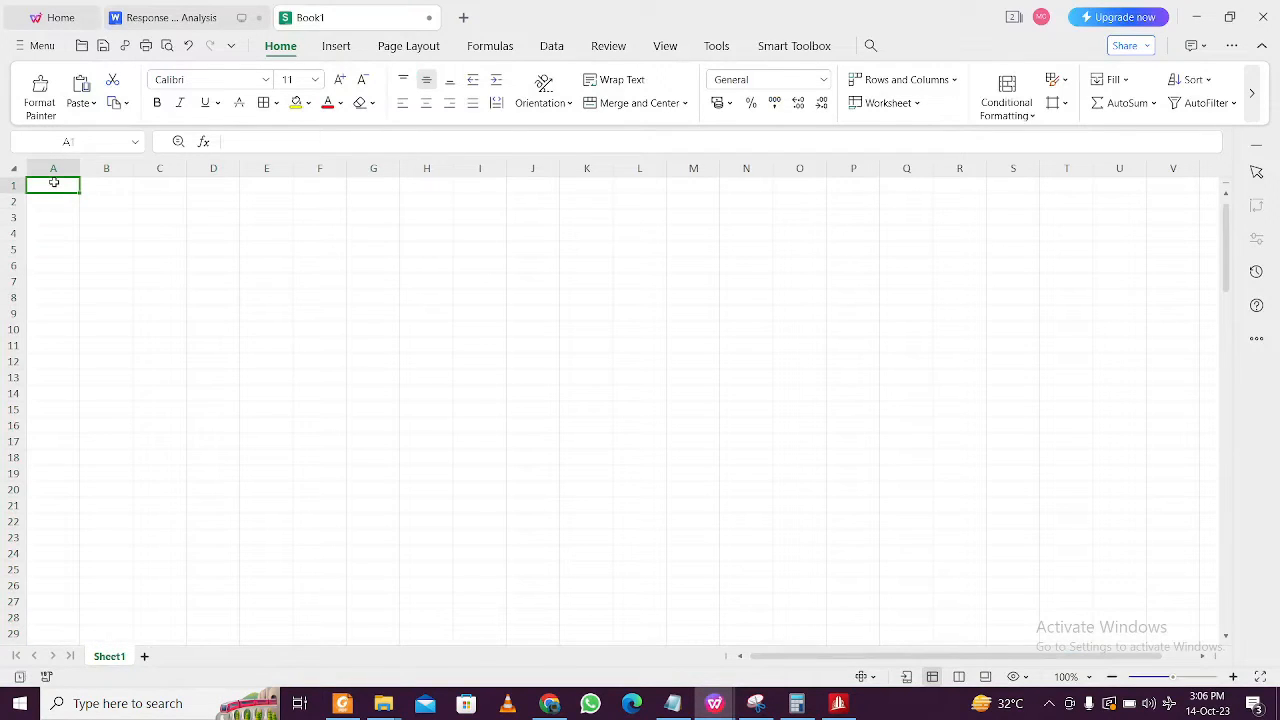
key("ctrl+v")
- Clear the moment columns F–H plus the Fx column C and Fz column E
left_click(322, 245)
left_click(378, 214)
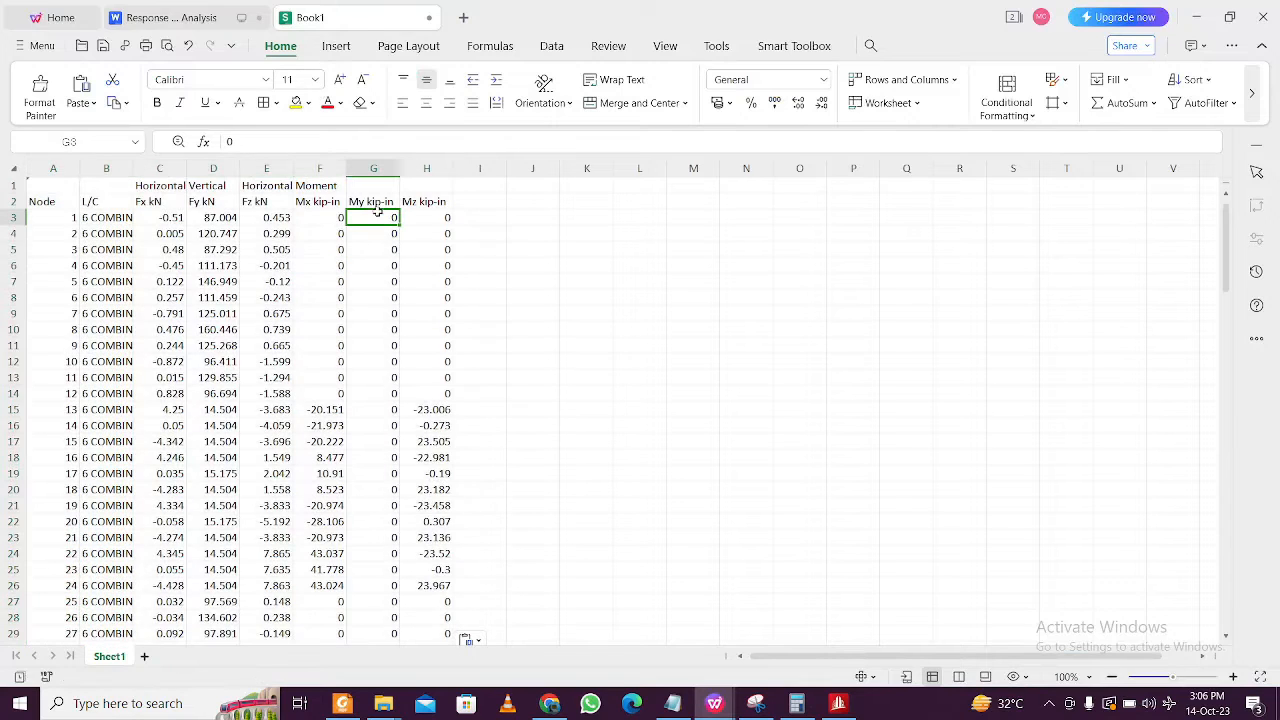
left_click_drag(319, 168, 427, 168)
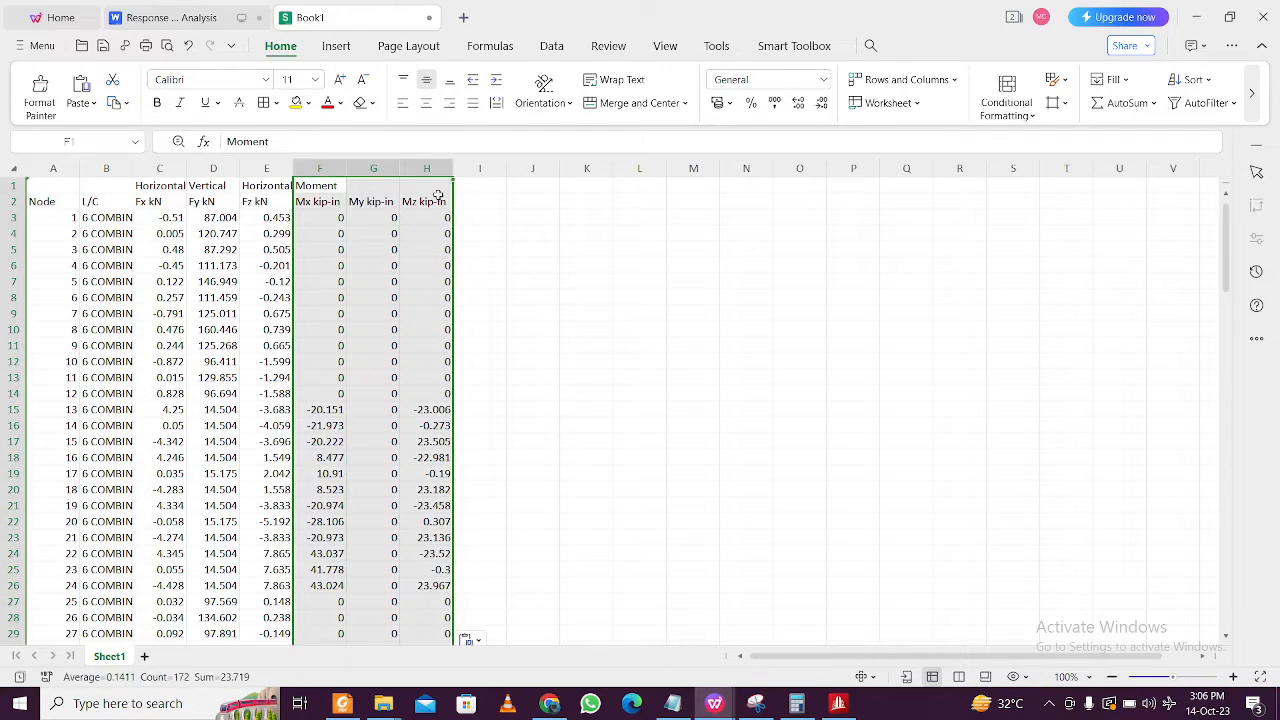
key("Delete")
left_click(479, 297)
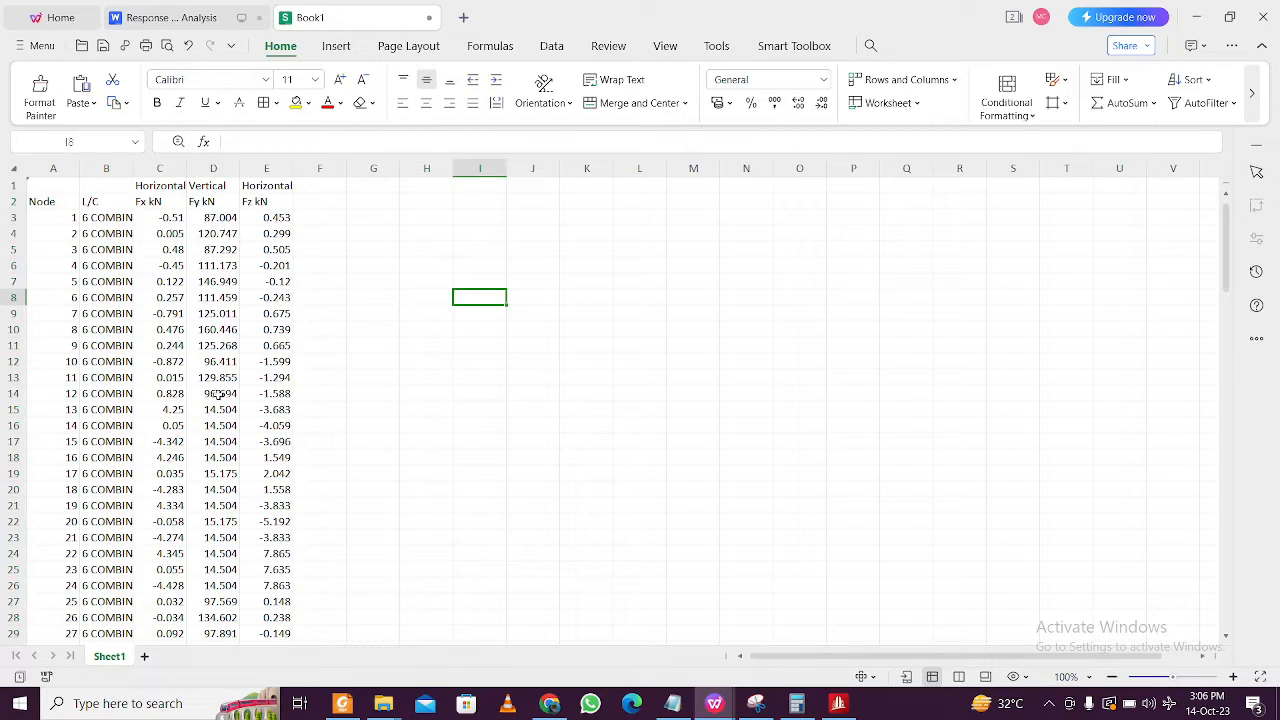
scroll(224, 346, "down", 3)
scroll(224, 346, "up", 3)
left_click(163, 168)
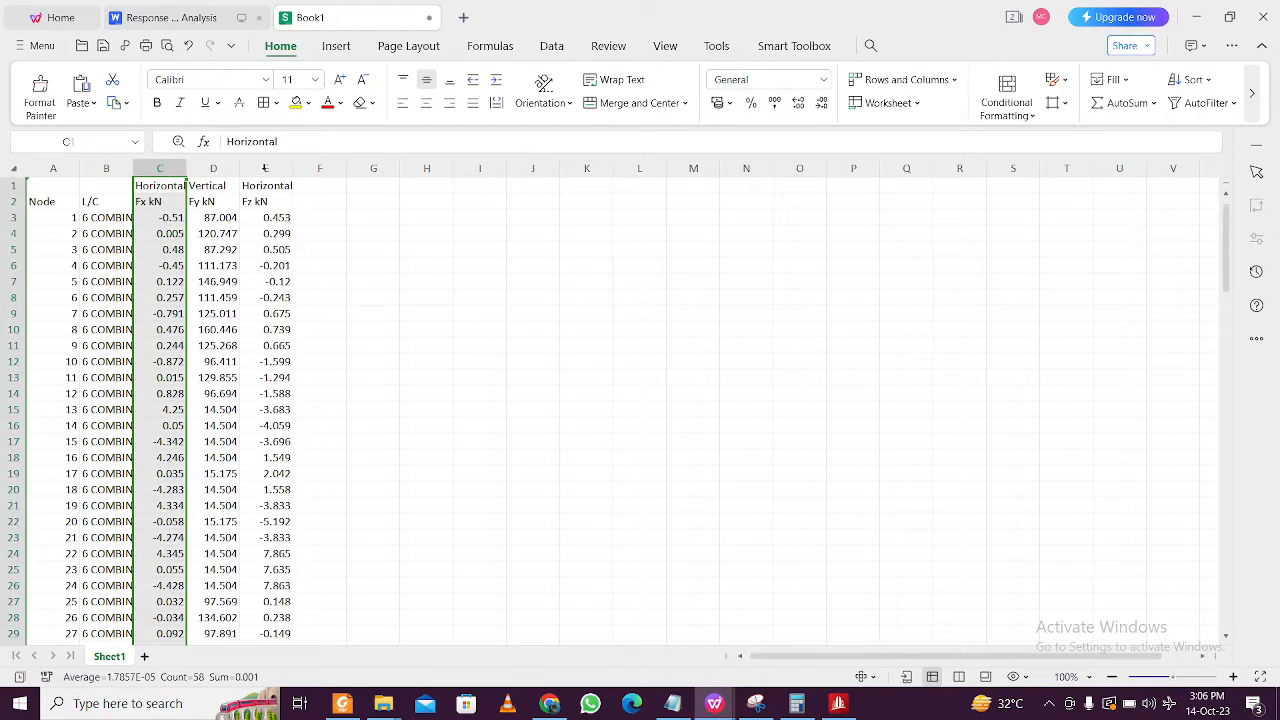
key("Delete")
left_click(266, 168)
key("Delete")
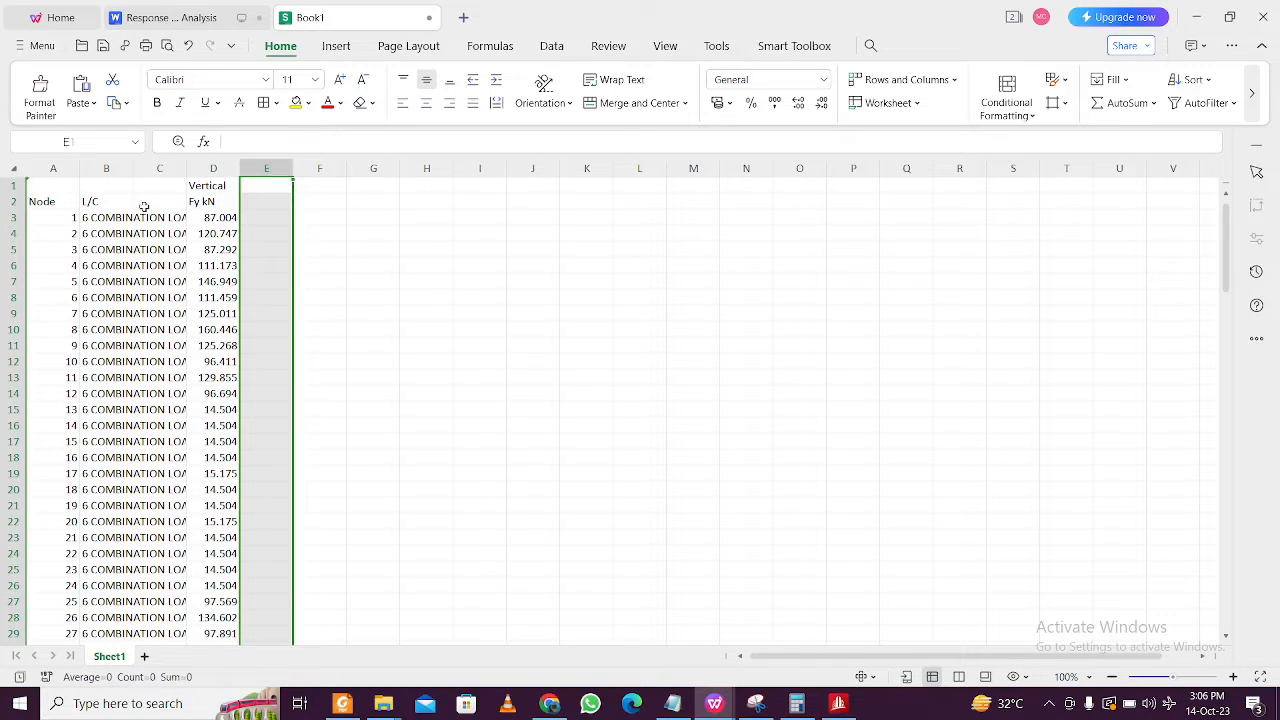
left_click(136, 224)
- Replace node 1's load-case entry in B3 with WEIGHT
left_click(68, 230)
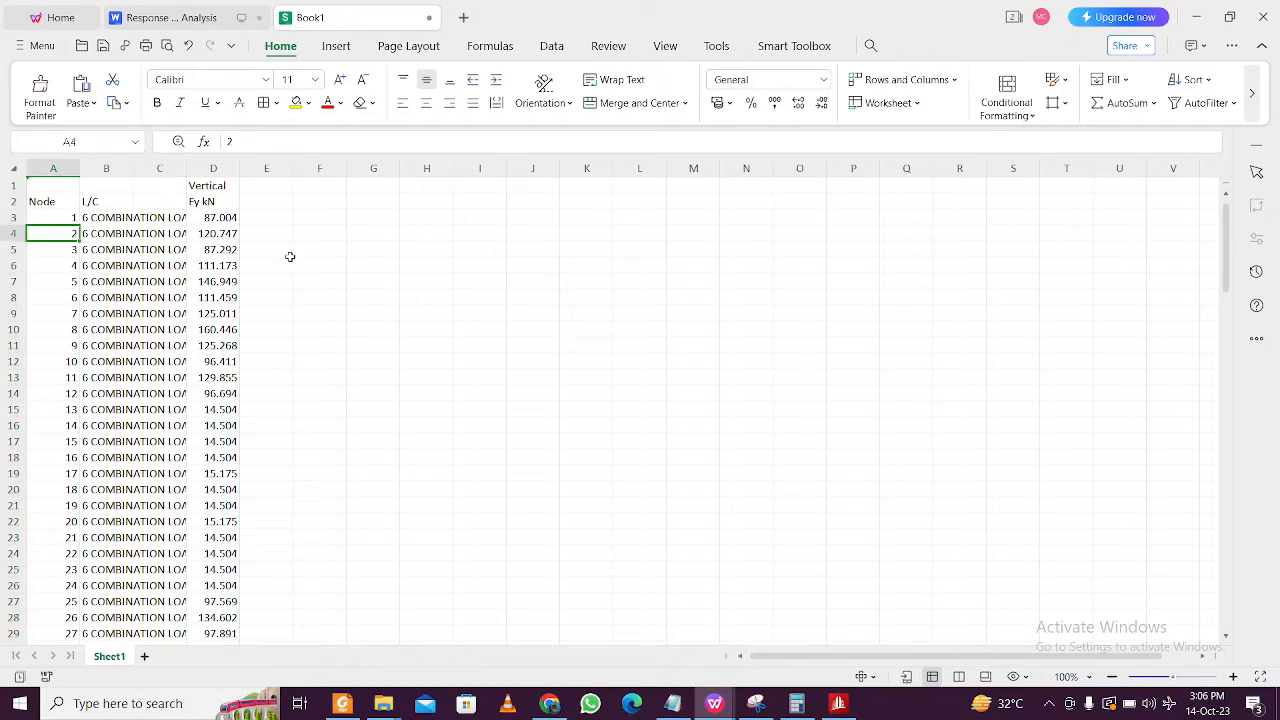
left_click(122, 220)
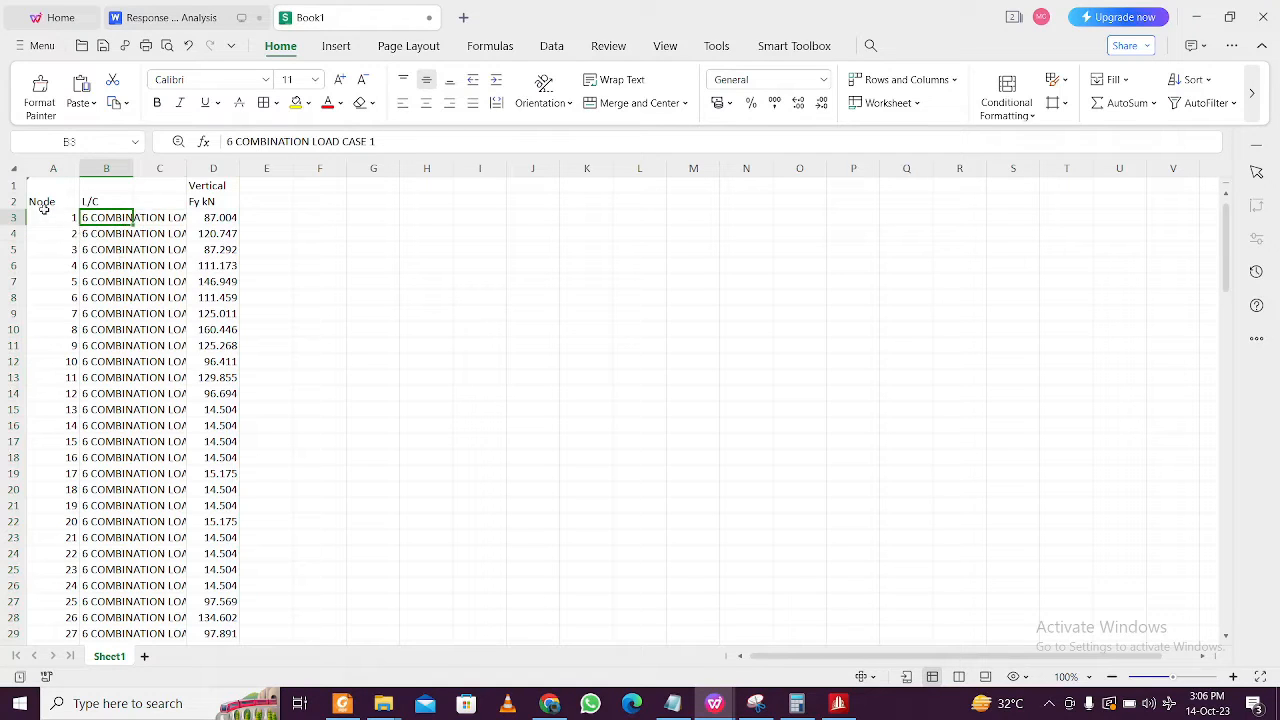
left_click(202, 236)
left_click(142, 220)
left_click(104, 219)
type("WEIGHT")
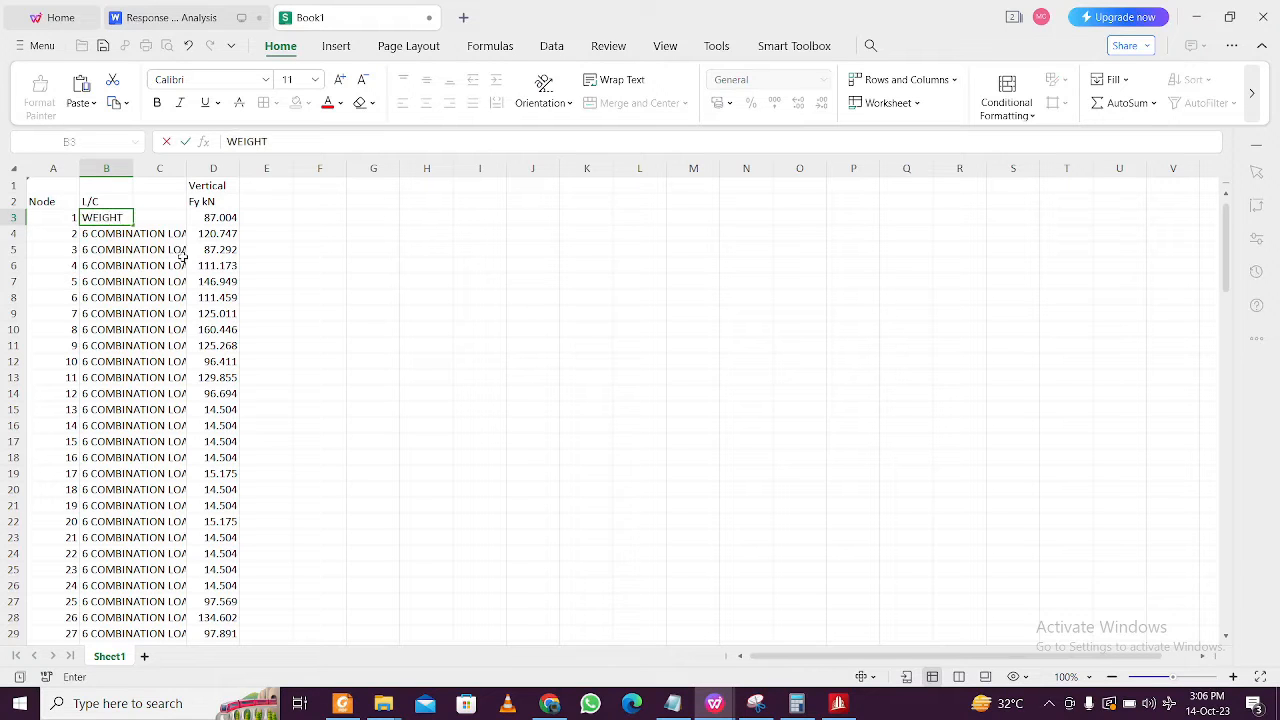
left_click(409, 320)
- Check the JOINT WEIGHT header wording in the Notepad STAAD file, then return to the sheet
left_click(673, 703)
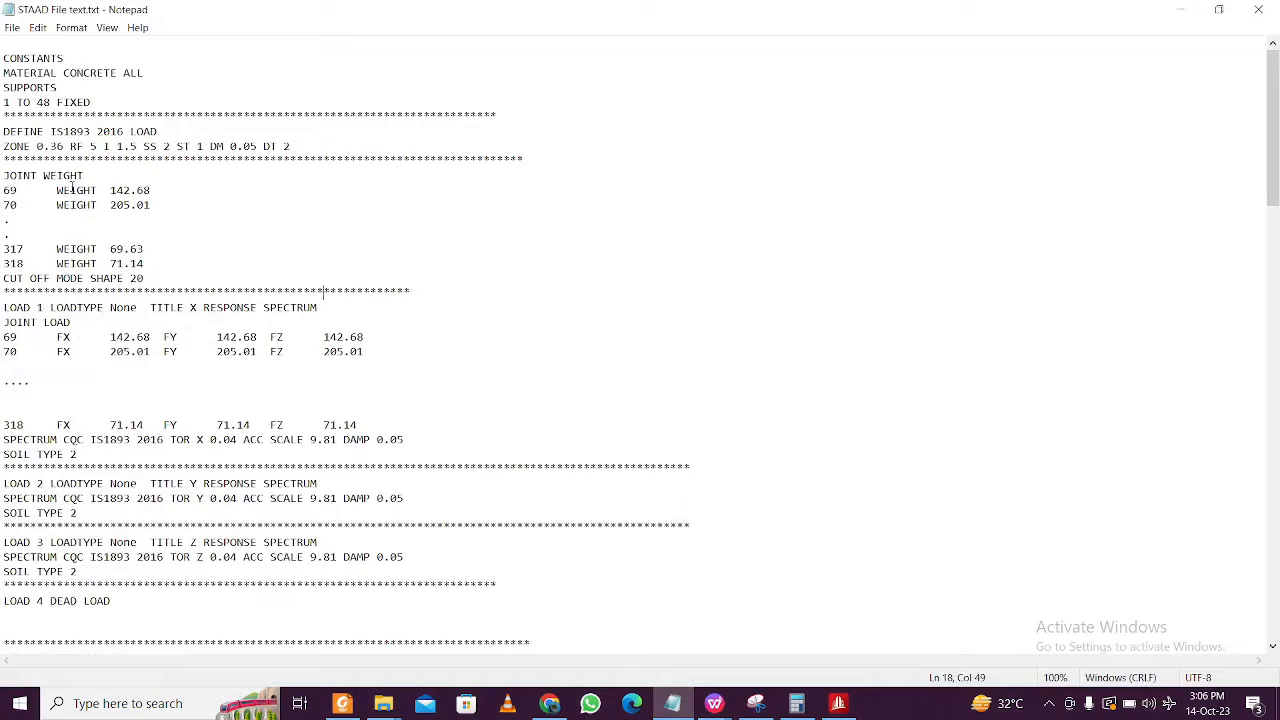
mouse_move(88, 176)
left_mouse_down()
mouse_move(47, 176)
mouse_move(70, 191)
left_mouse_up()
left_click(1180, 9)
left_click(160, 217)
left_click(60, 235)
- Fill WEIGHT from B3 down the whole of column B
left_click(94, 220)
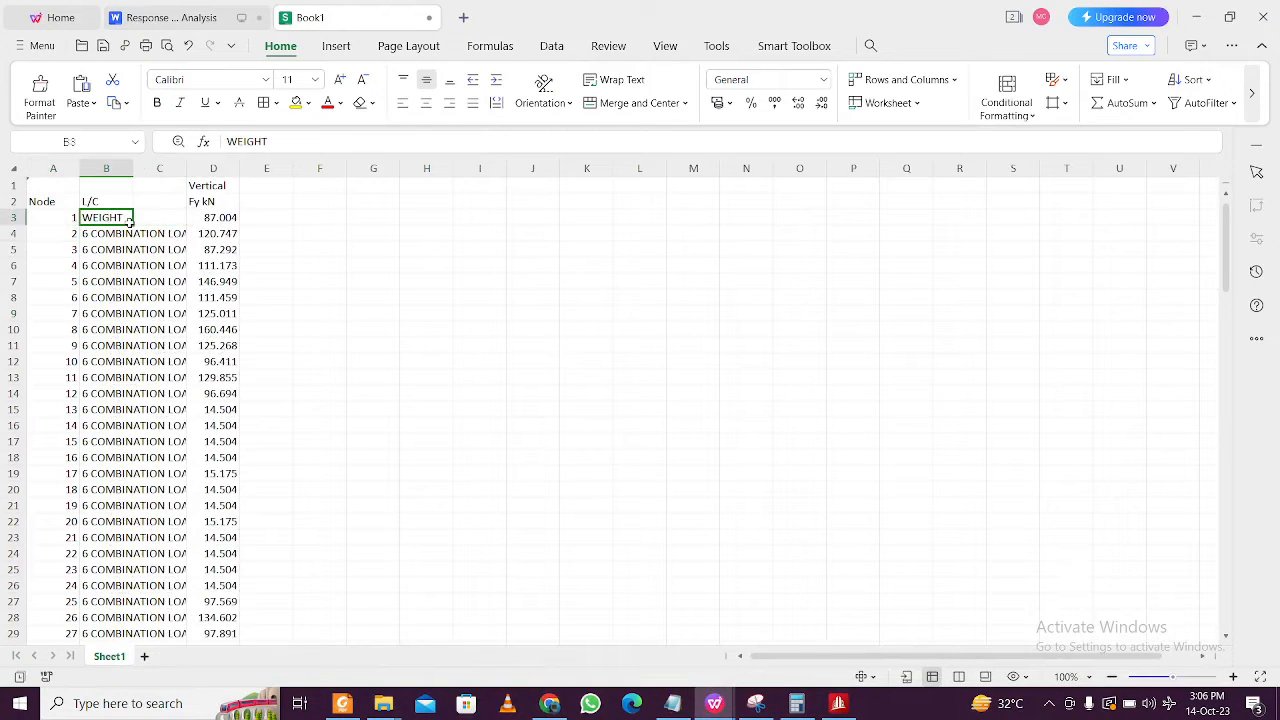
left_click(182, 224)
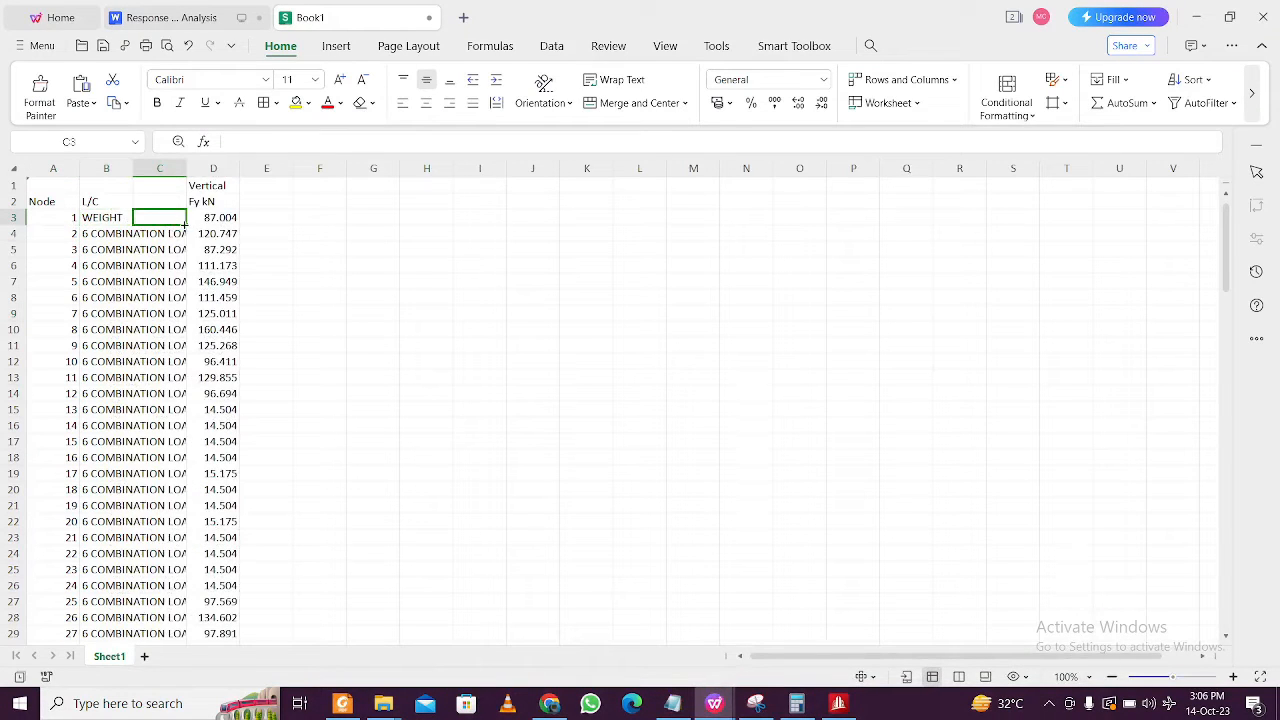
left_click(127, 220)
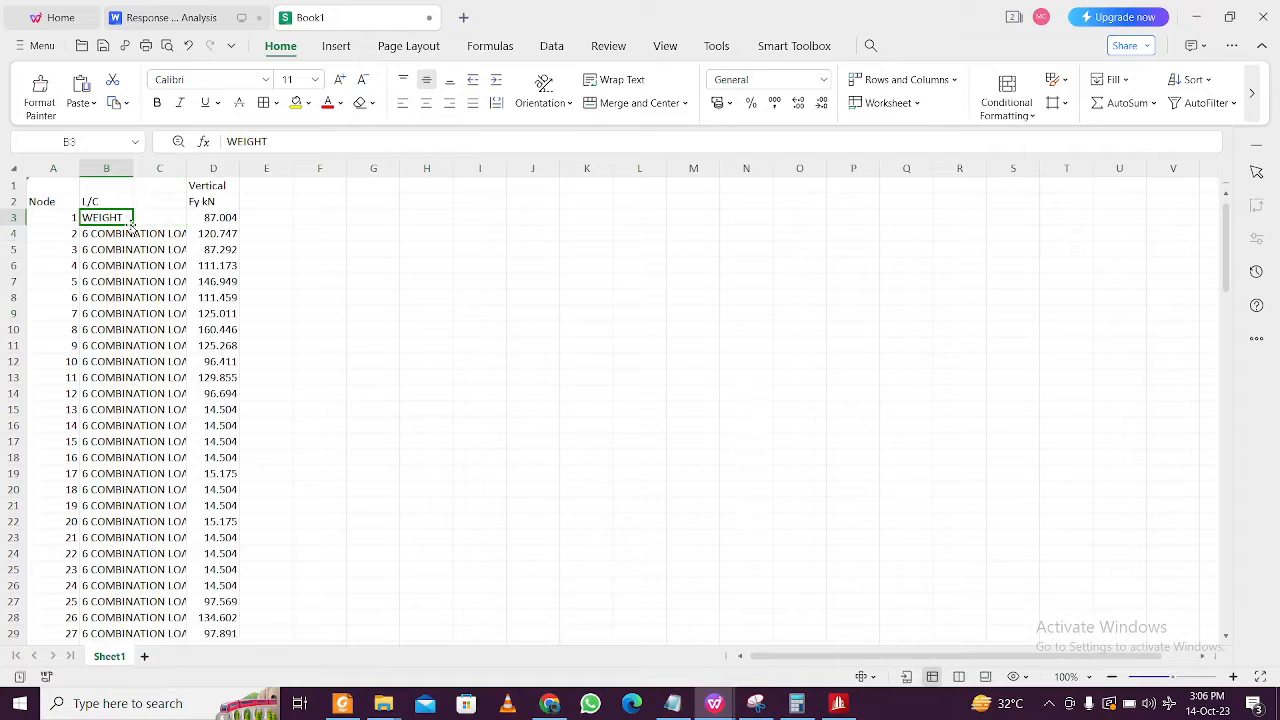
double_click(132, 226)
- Clear the header rows A1:D2
left_click(195, 264)
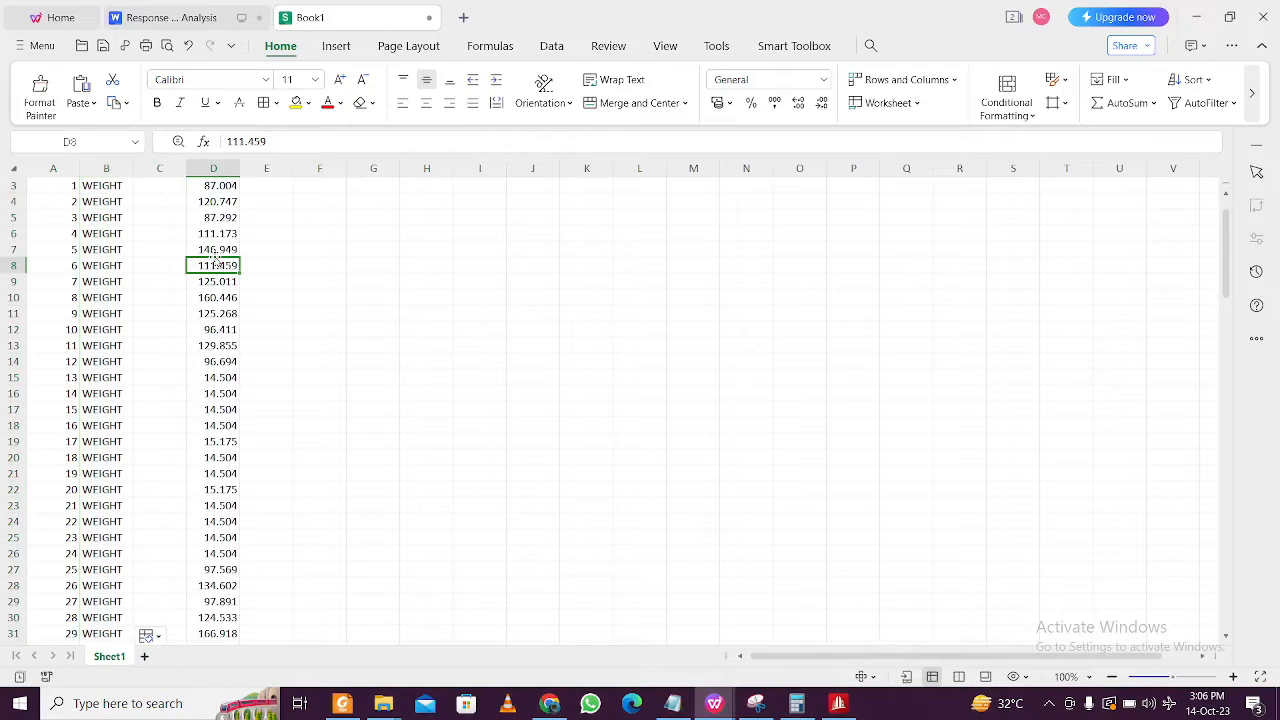
scroll(205, 250, "up", 1)
left_click(220, 220)
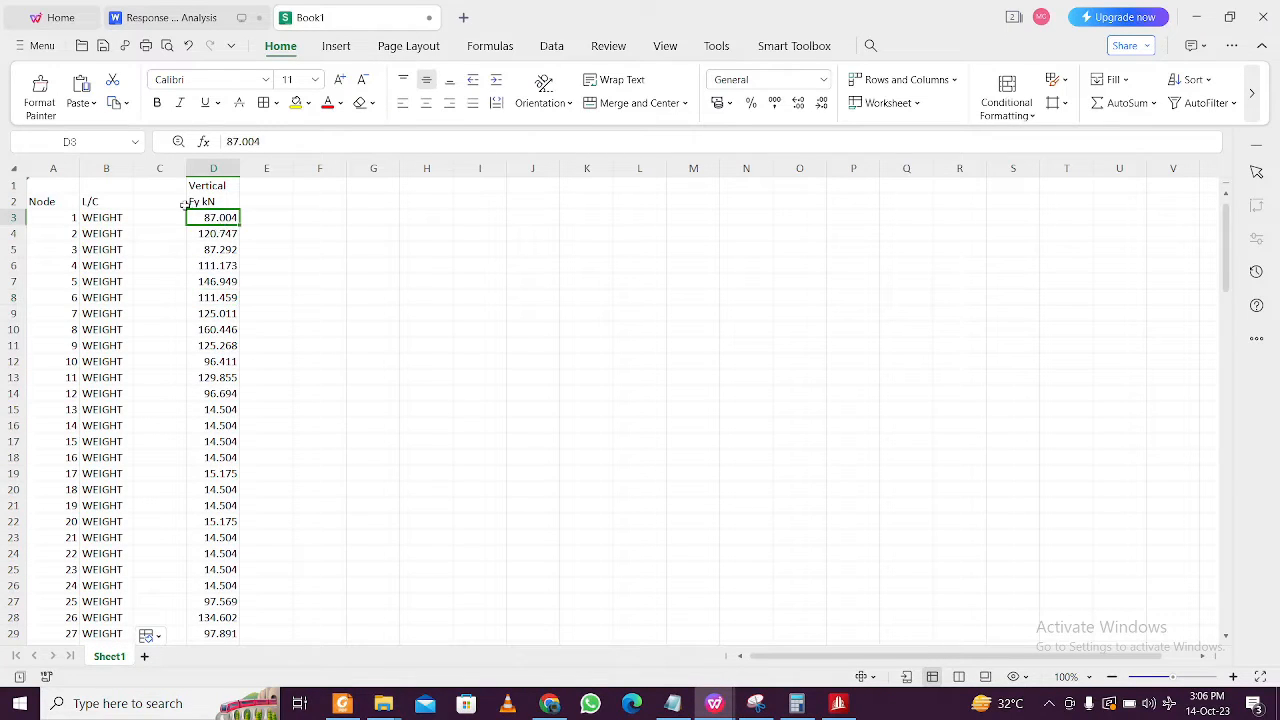
left_click_drag(42, 184, 215, 202)
key("Delete")
- Move the Fy reaction values from column D into column C
left_click(213, 221)
left_click(223, 170)
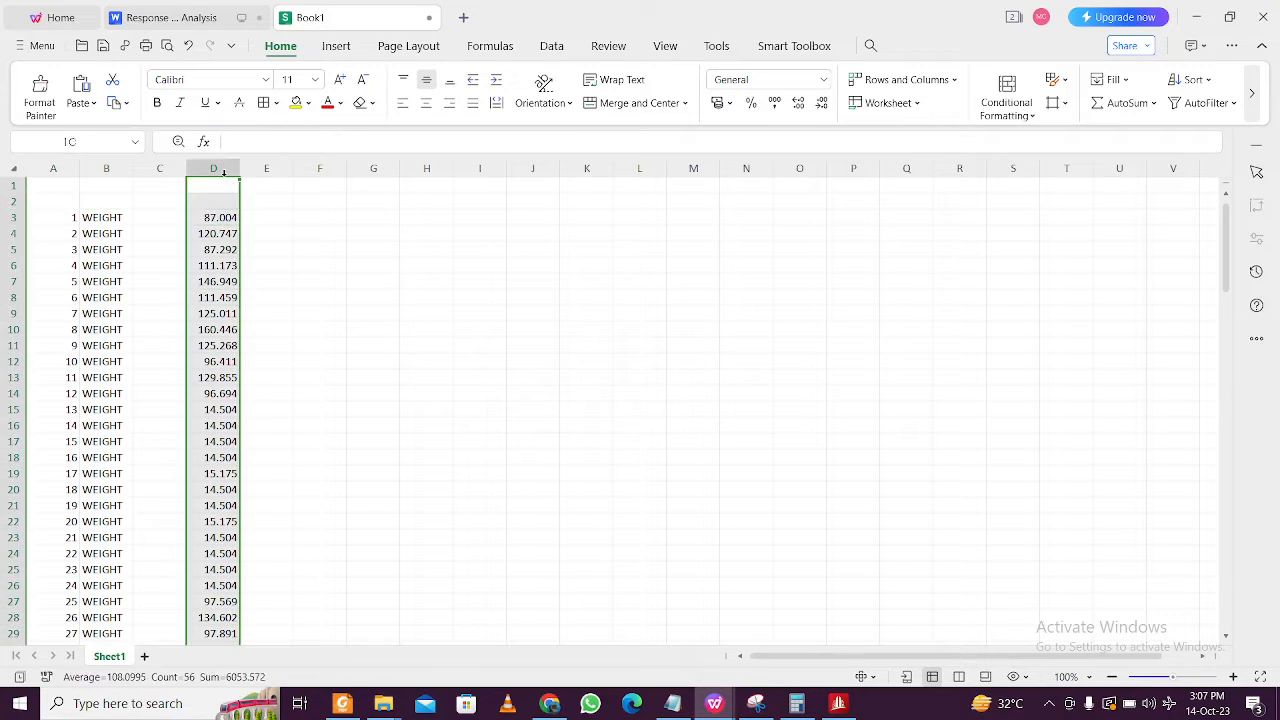
key("ctrl+x")
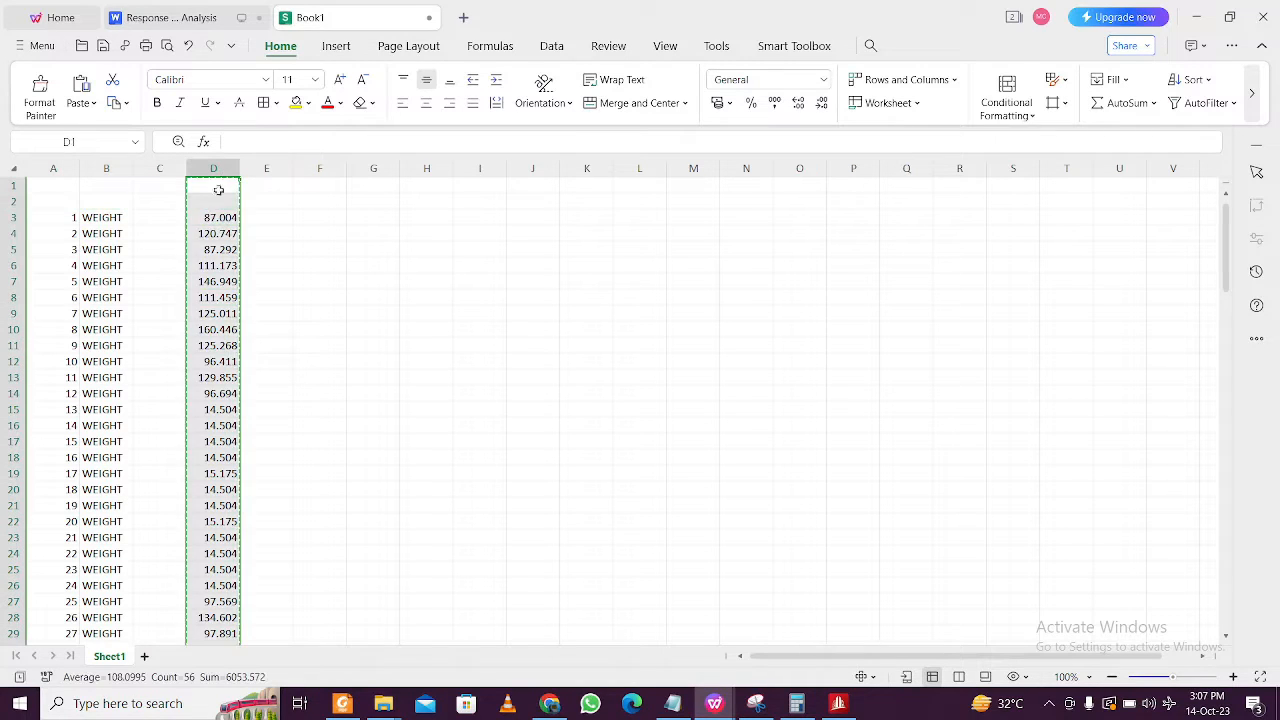
left_click(161, 170)
key("ctrl+v")
left_click(336, 232)
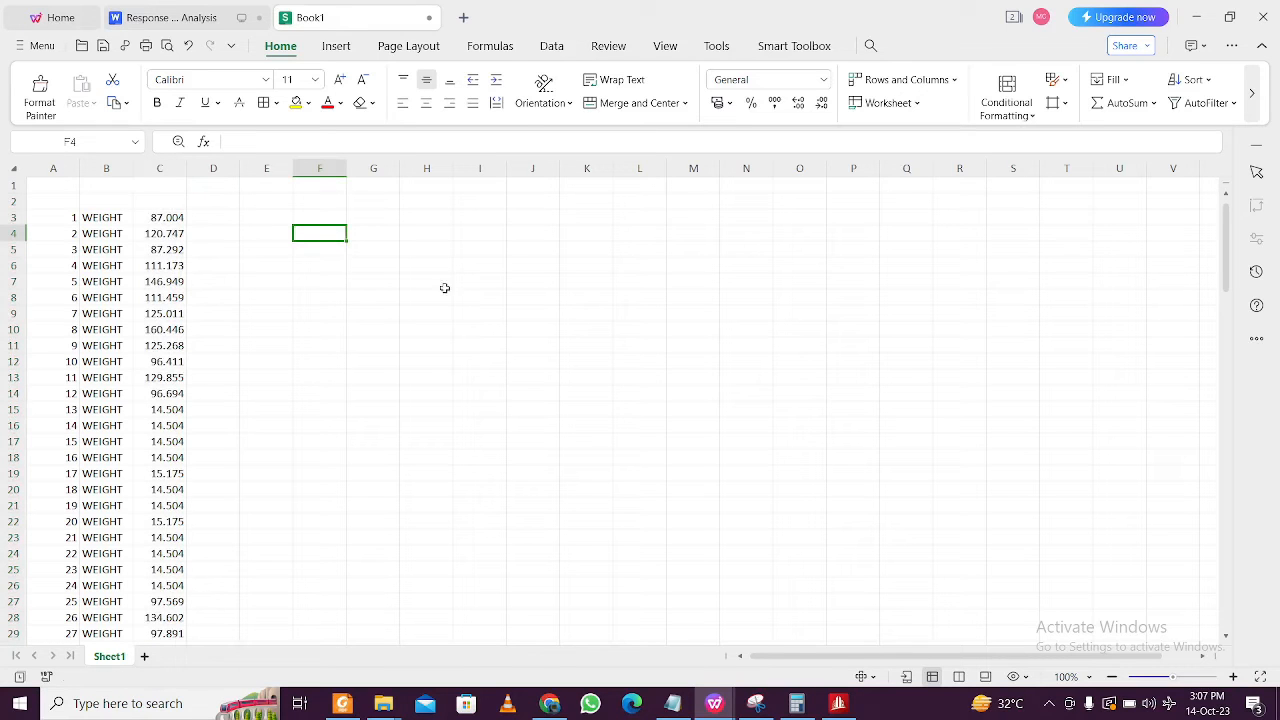
left_click(672, 704)
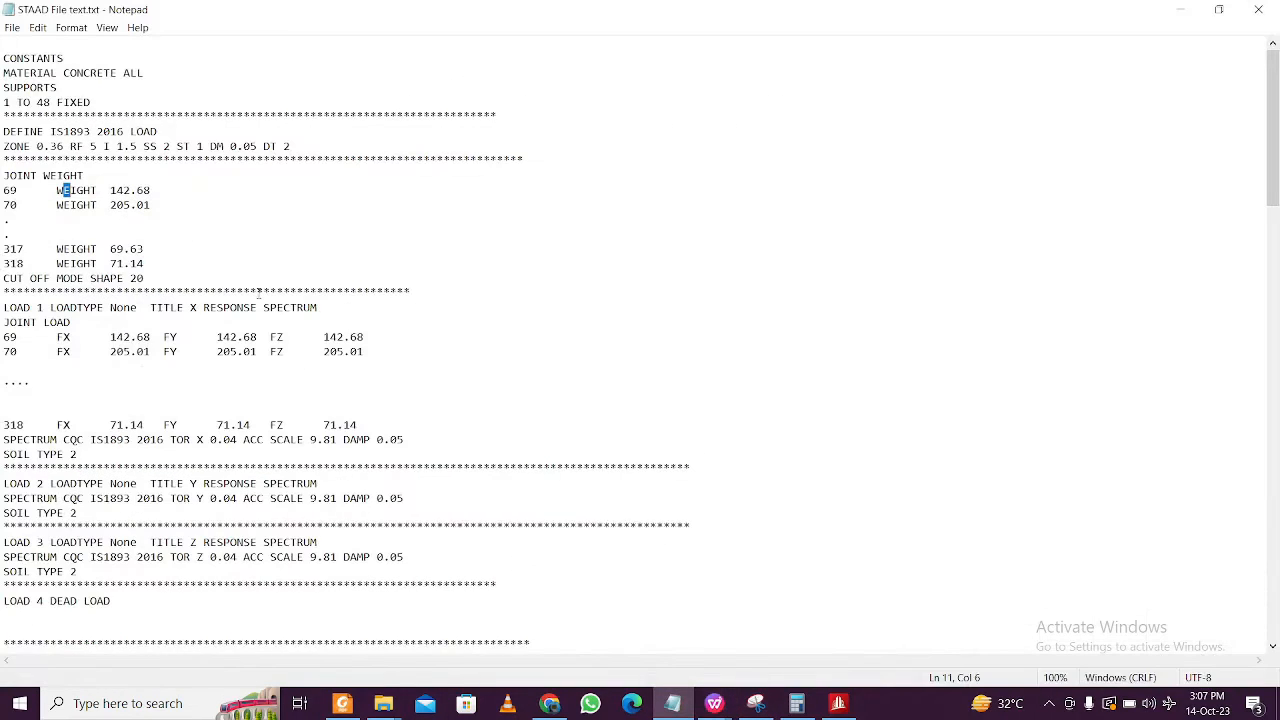
left_click_drag(169, 189, 2, 189)
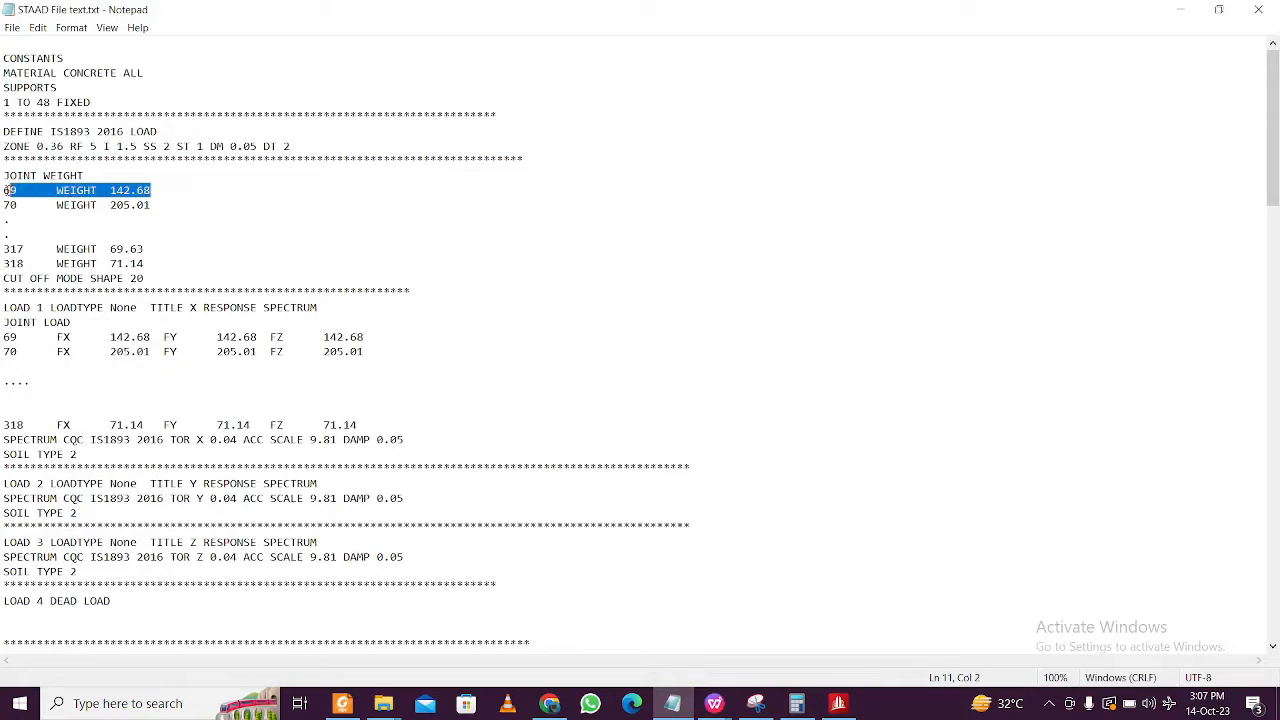
left_click_drag(152, 189, 3, 189)
left_click(93, 189)
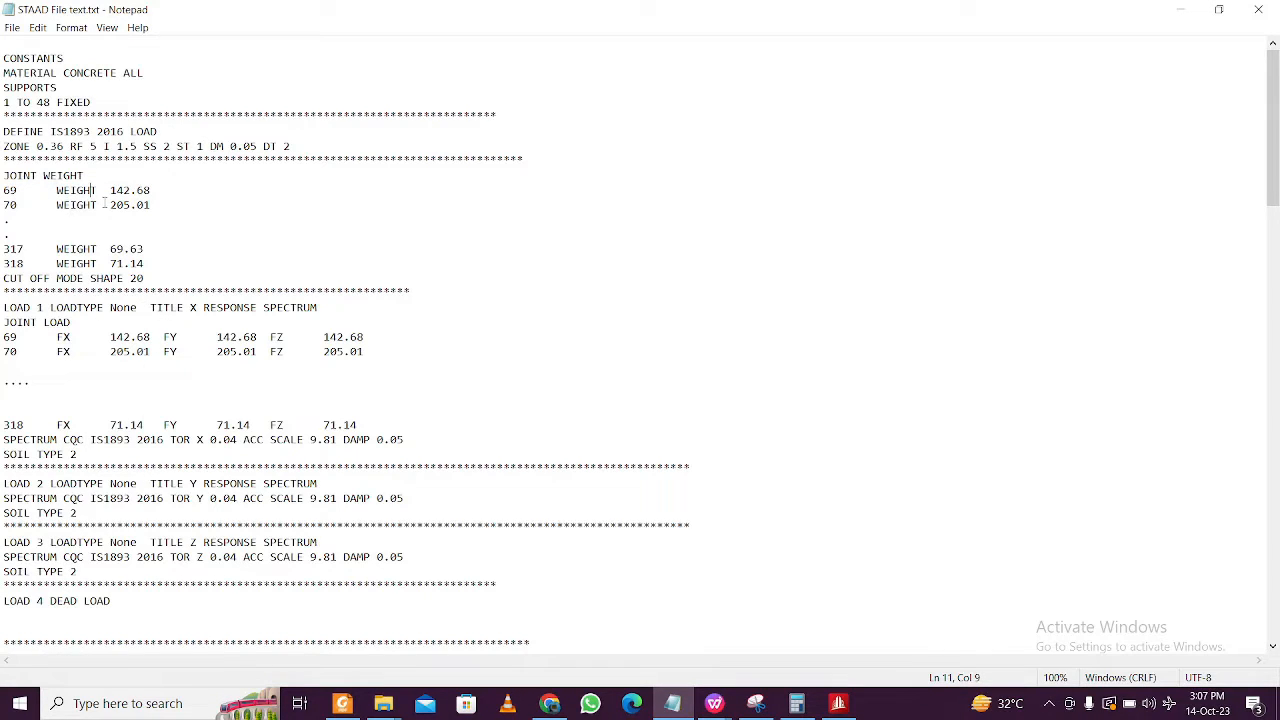
left_click_drag(150, 189, 2, 189)
left_click(57, 205)
left_click(1191, 9)
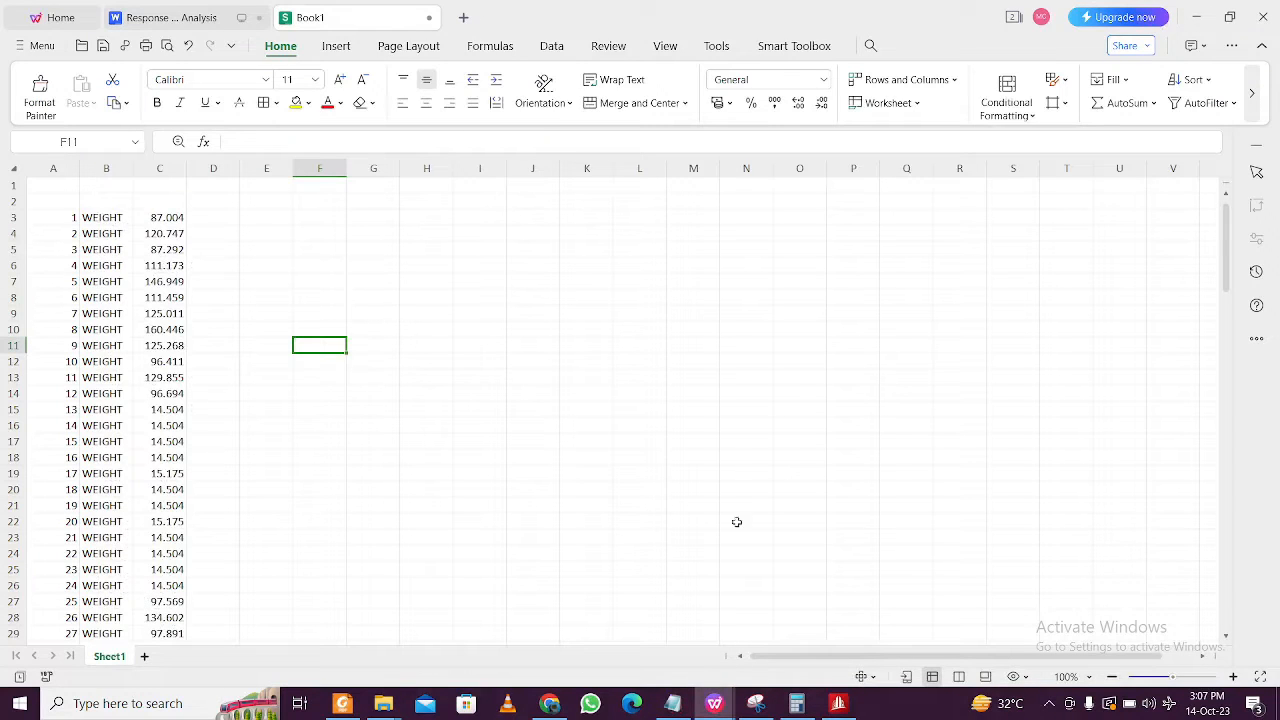
left_click(673, 703)
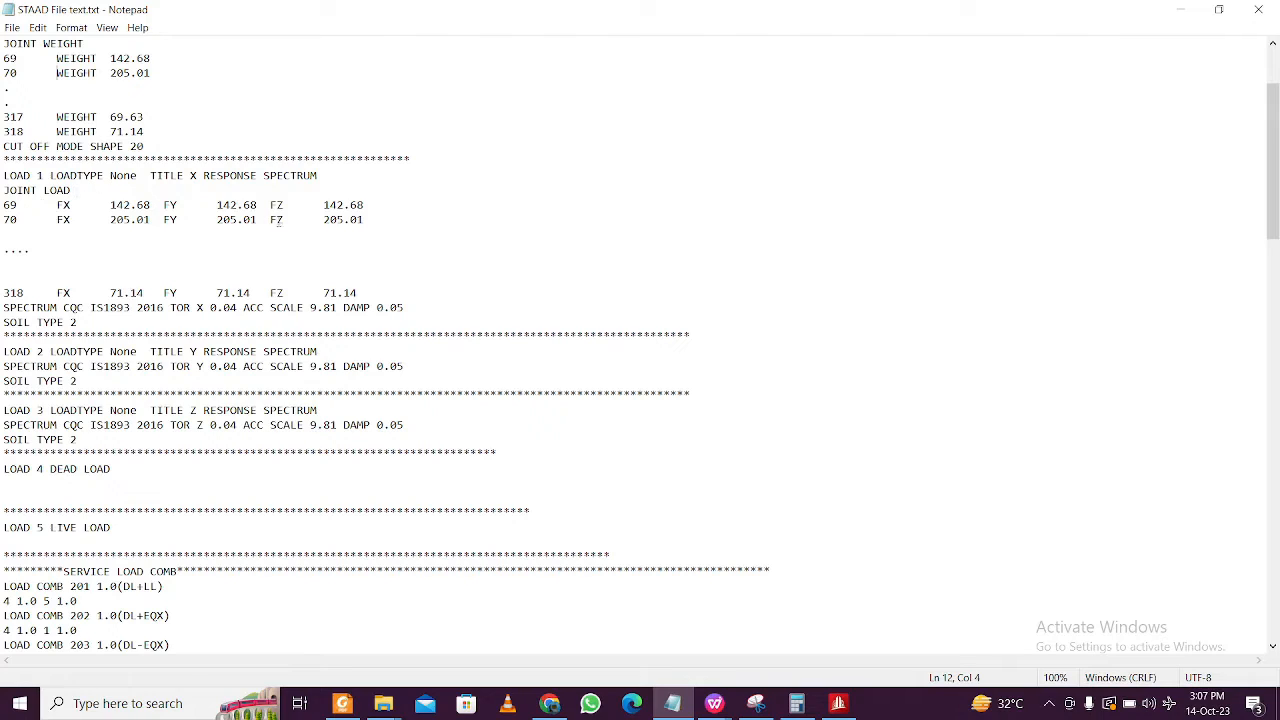
left_click_drag(283, 218, 2, 190)
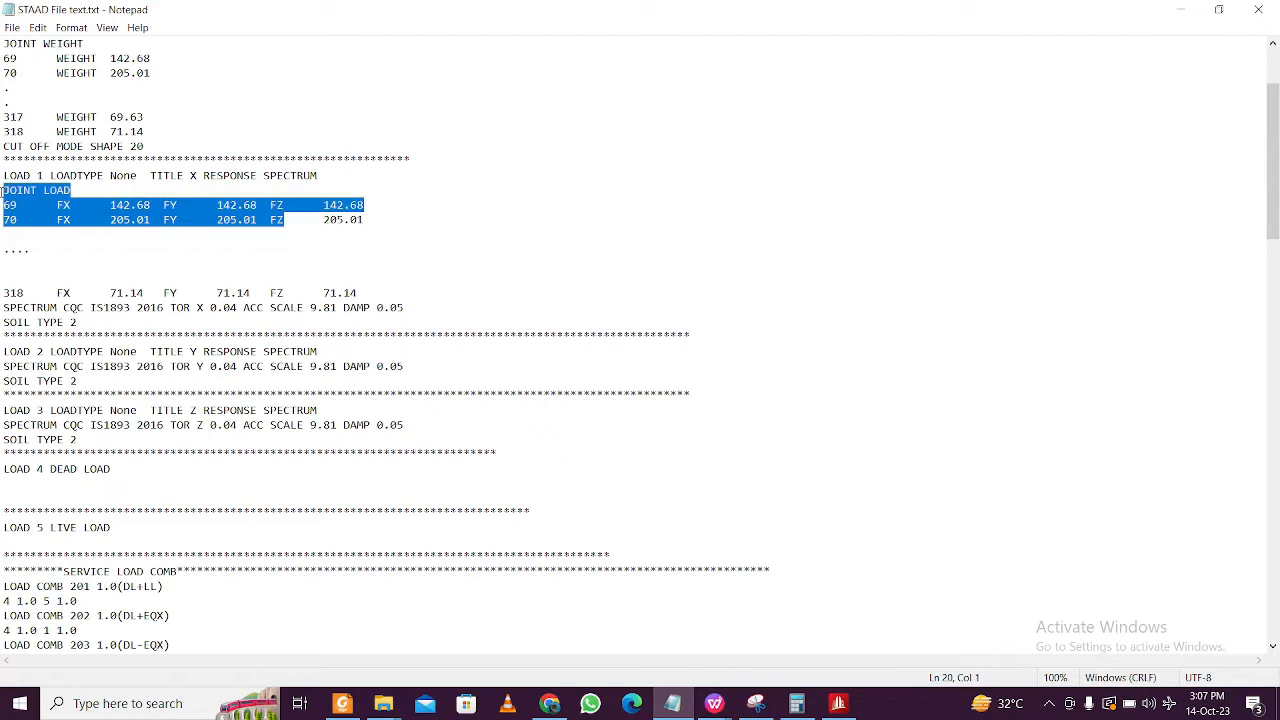
left_click(62, 205)
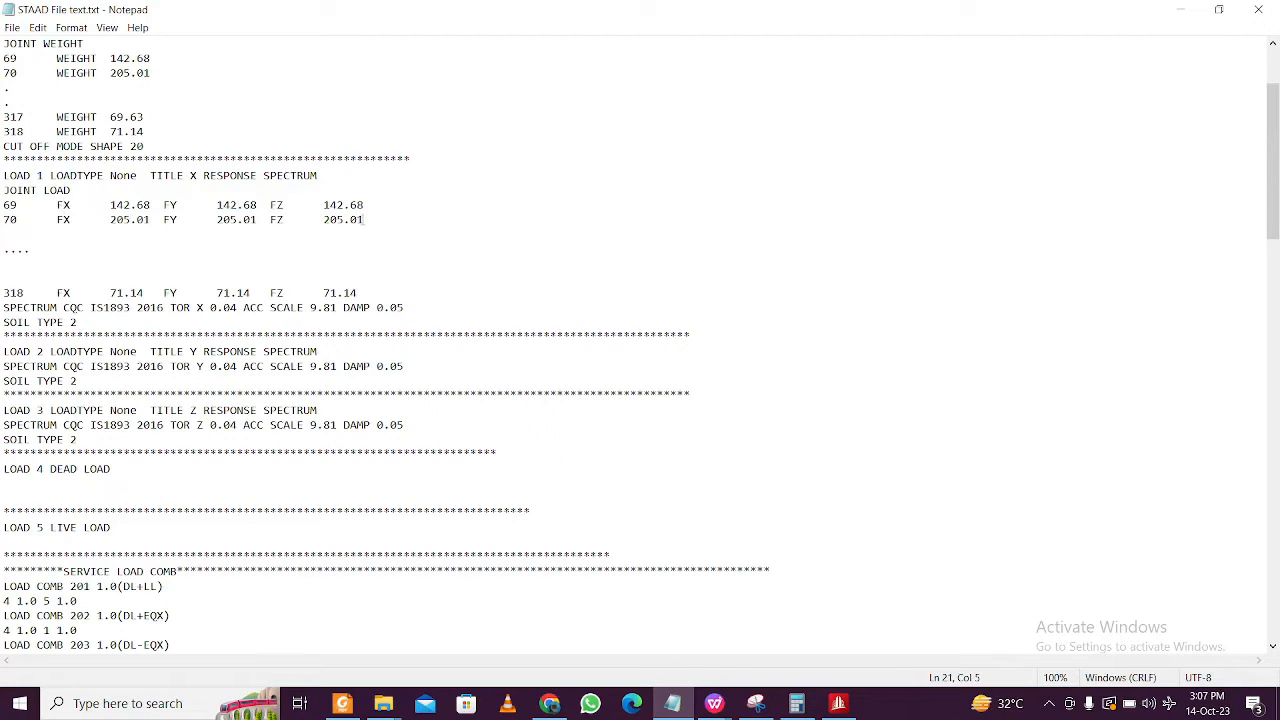
left_click_drag(366, 220, 3, 205)
left_click(237, 205)
left_click(1181, 14)
- Copy the joint numbers from column A into column G
left_click(509, 254)
left_click(320, 230)
left_click(276, 217)
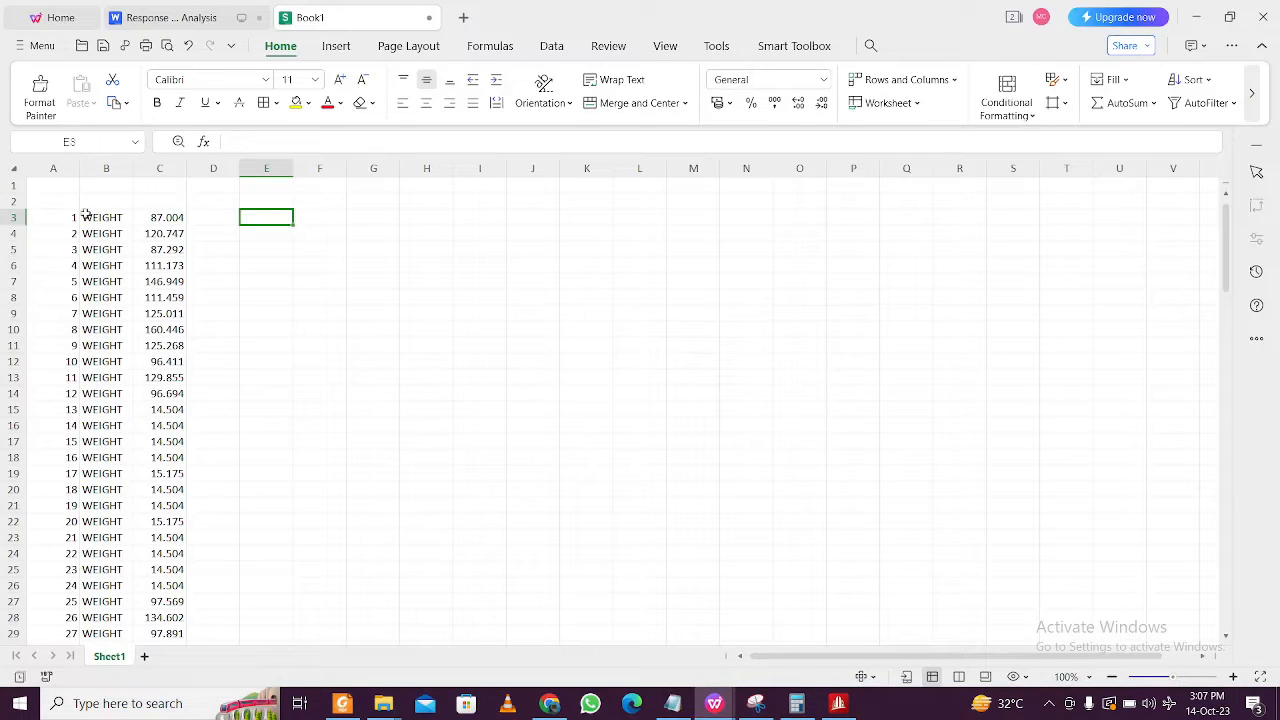
left_click(55, 167)
key("ctrl+c")
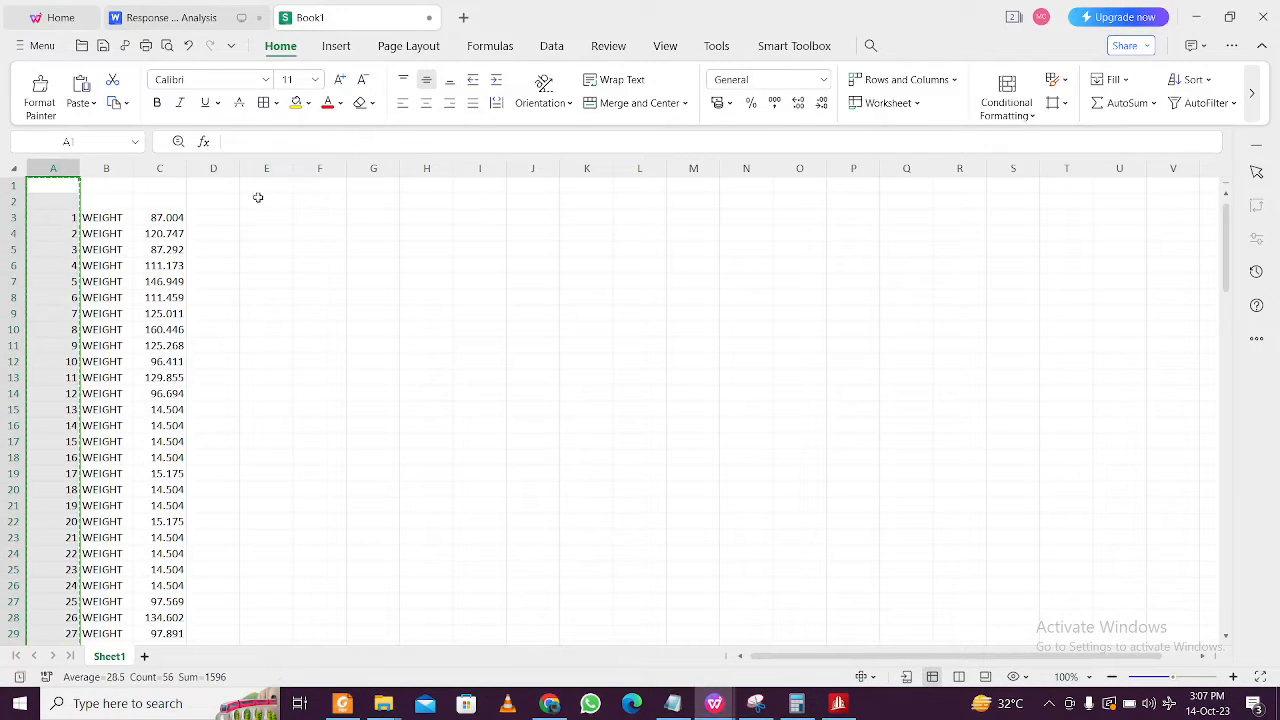
left_click(373, 169)
key("ctrl+v")
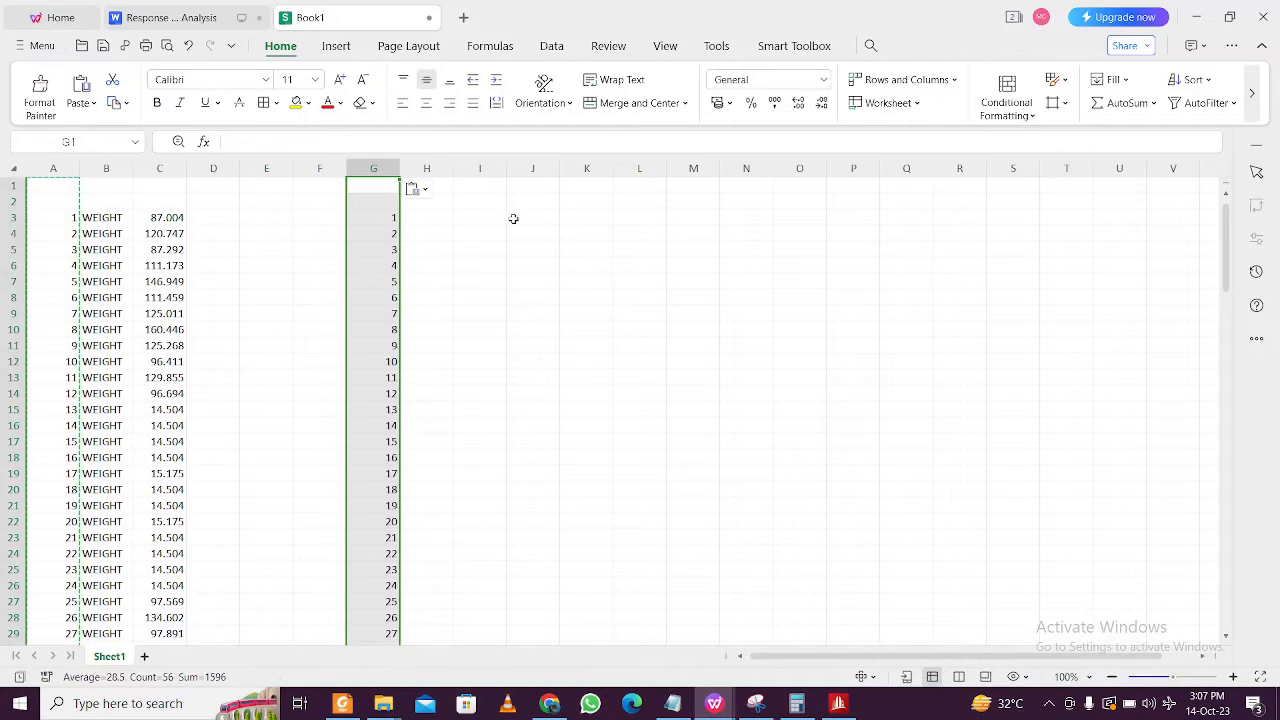
- Enter FX in H3 and fill it down column H for every joint
left_click(514, 217)
left_click(409, 220)
type("F")
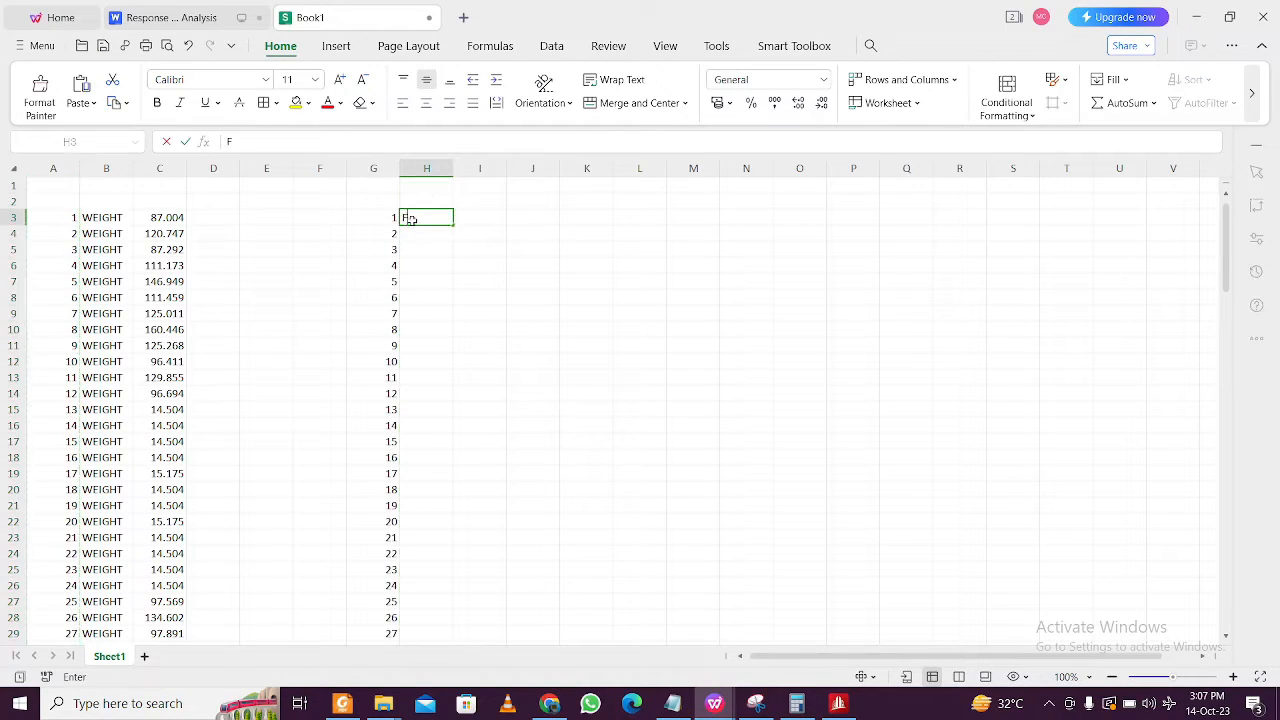
type("X")
left_click(500, 267)
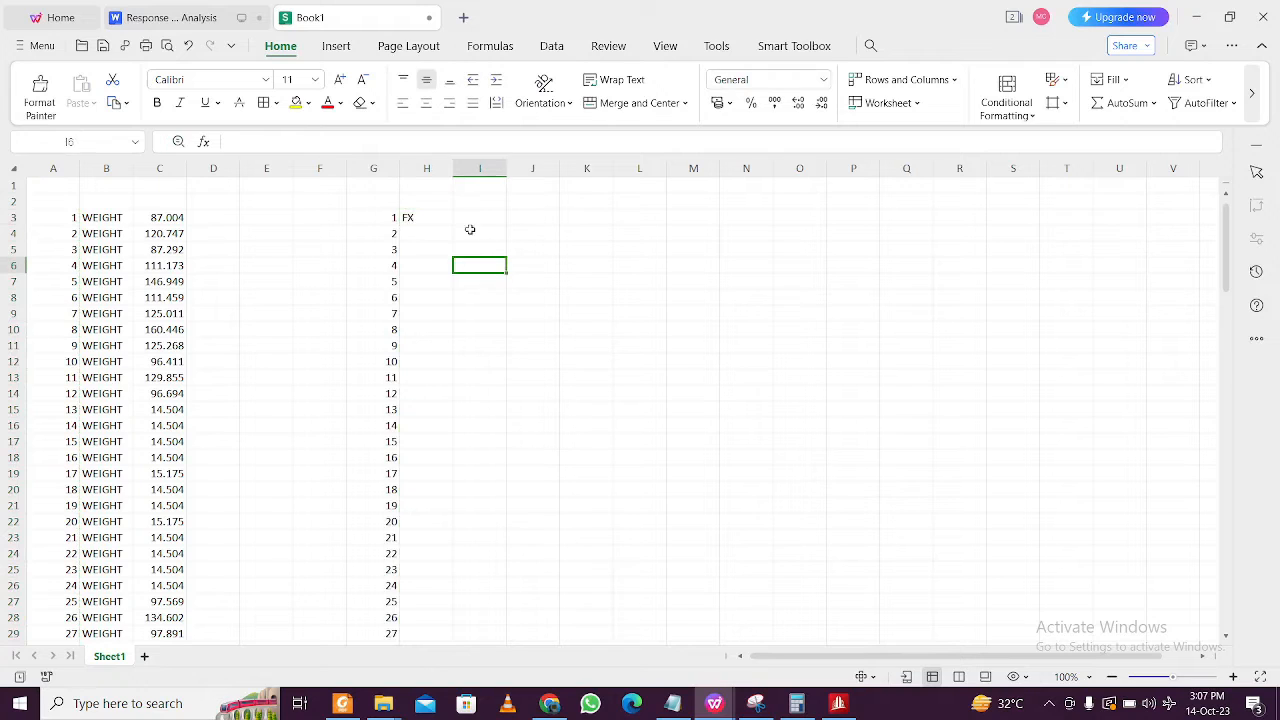
left_click(436, 221)
double_click(452, 222)
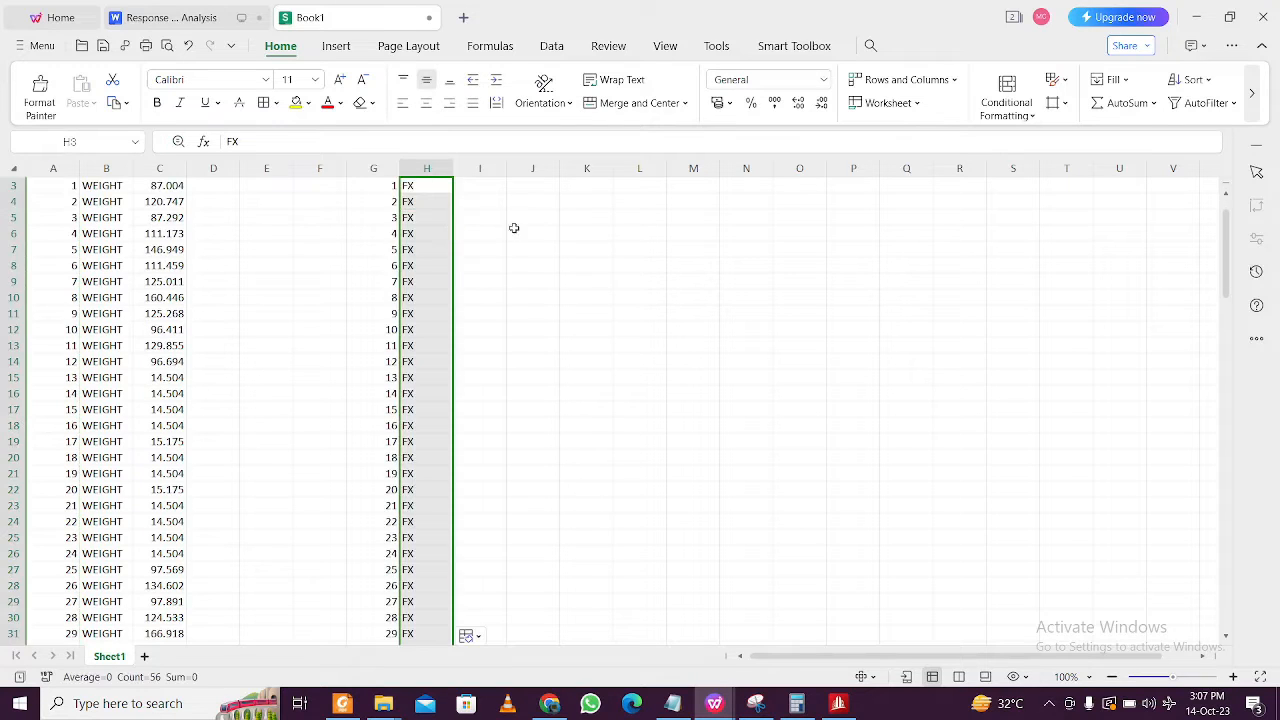
left_click(530, 265)
left_click(477, 228)
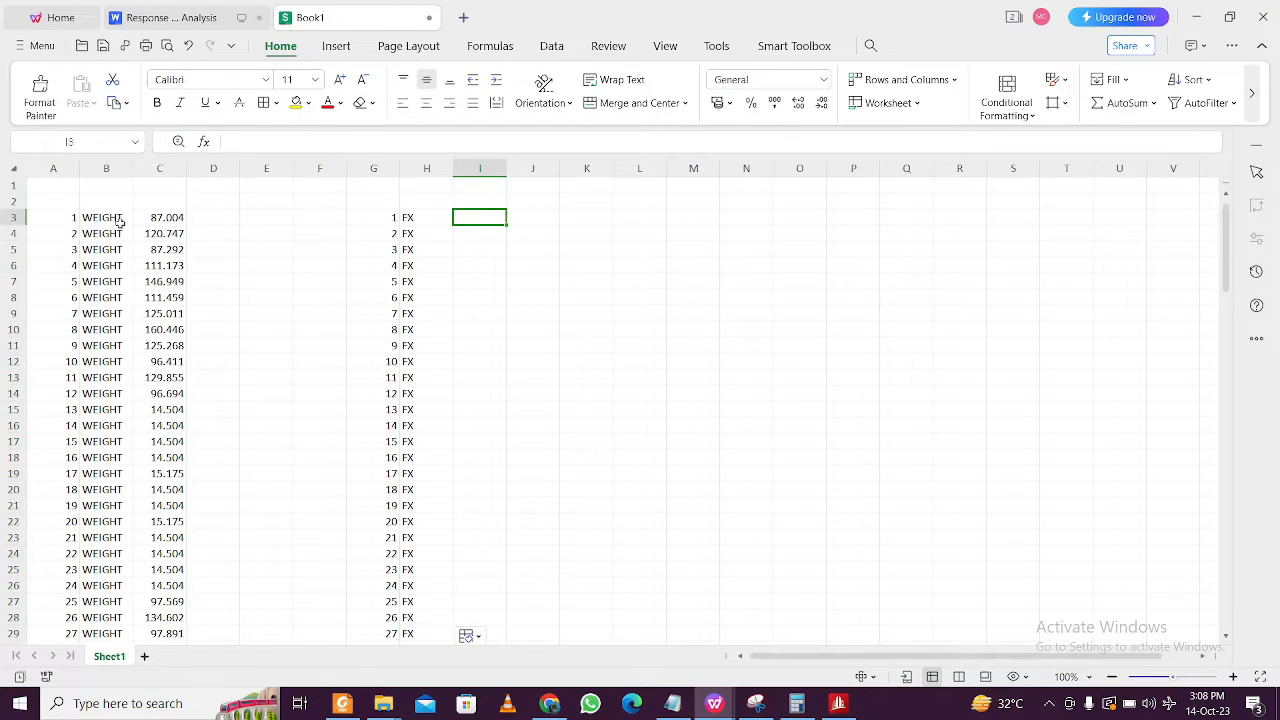
- Copy the weight values from column C into both column I and column K
left_click(162, 168)
key("ctrl+c")
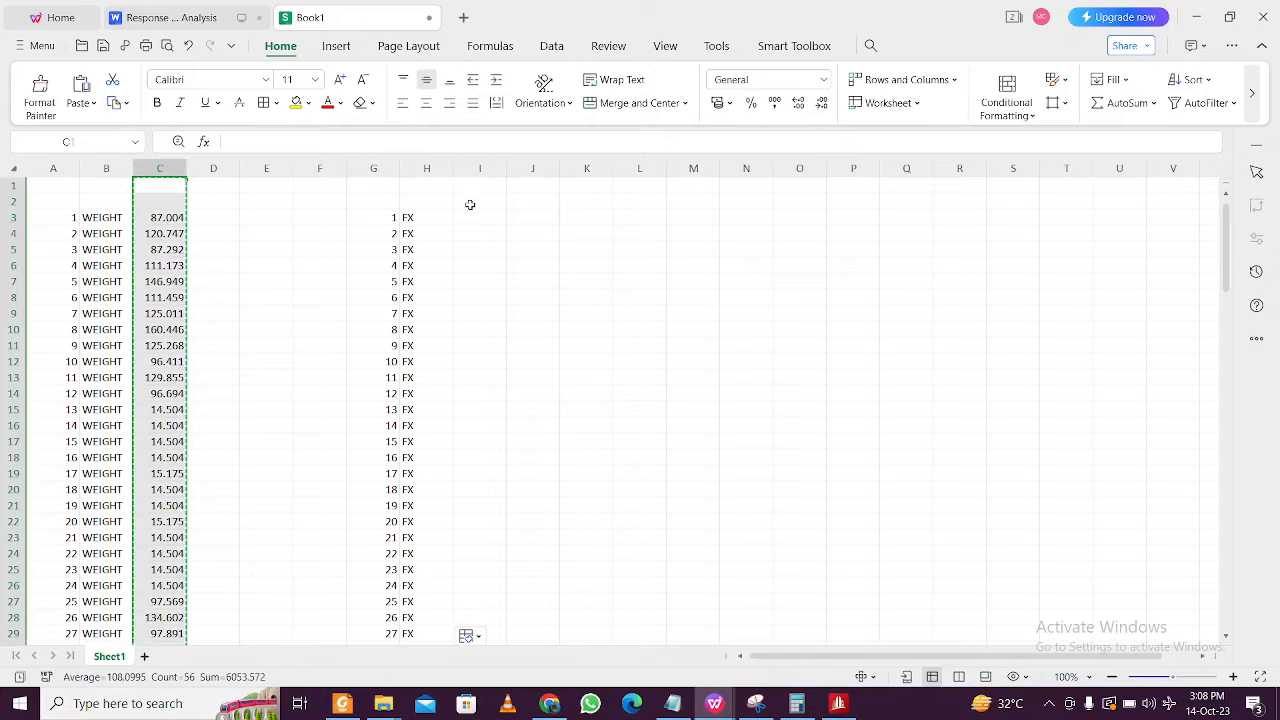
left_click(483, 168)
key("ctrl+v")
left_click(578, 224)
key("Escape")
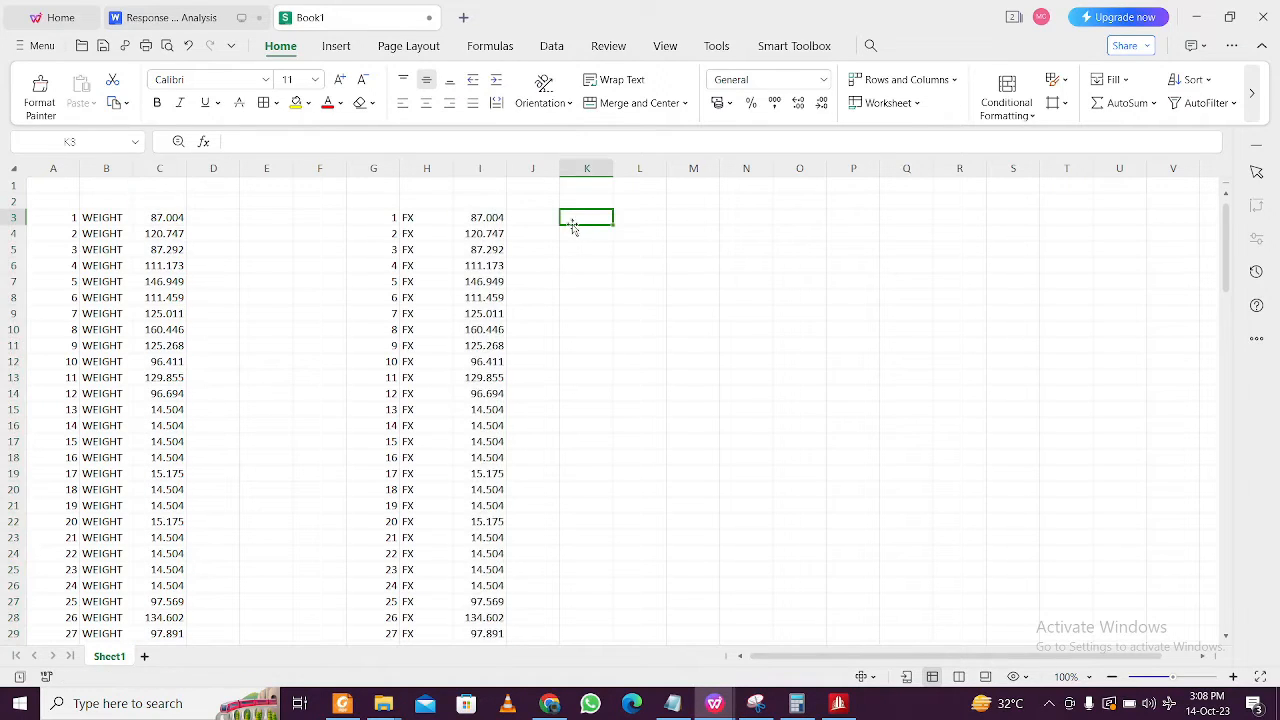
left_click(589, 185)
left_click(588, 169)
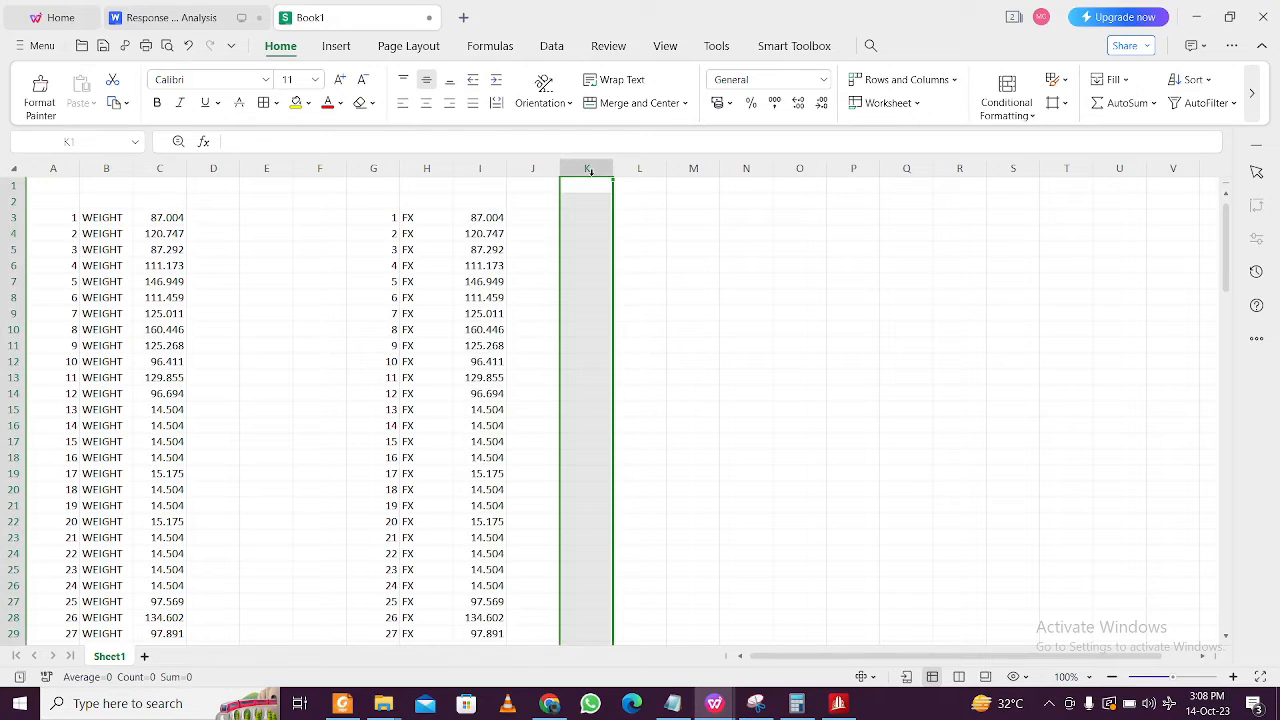
left_click(489, 170)
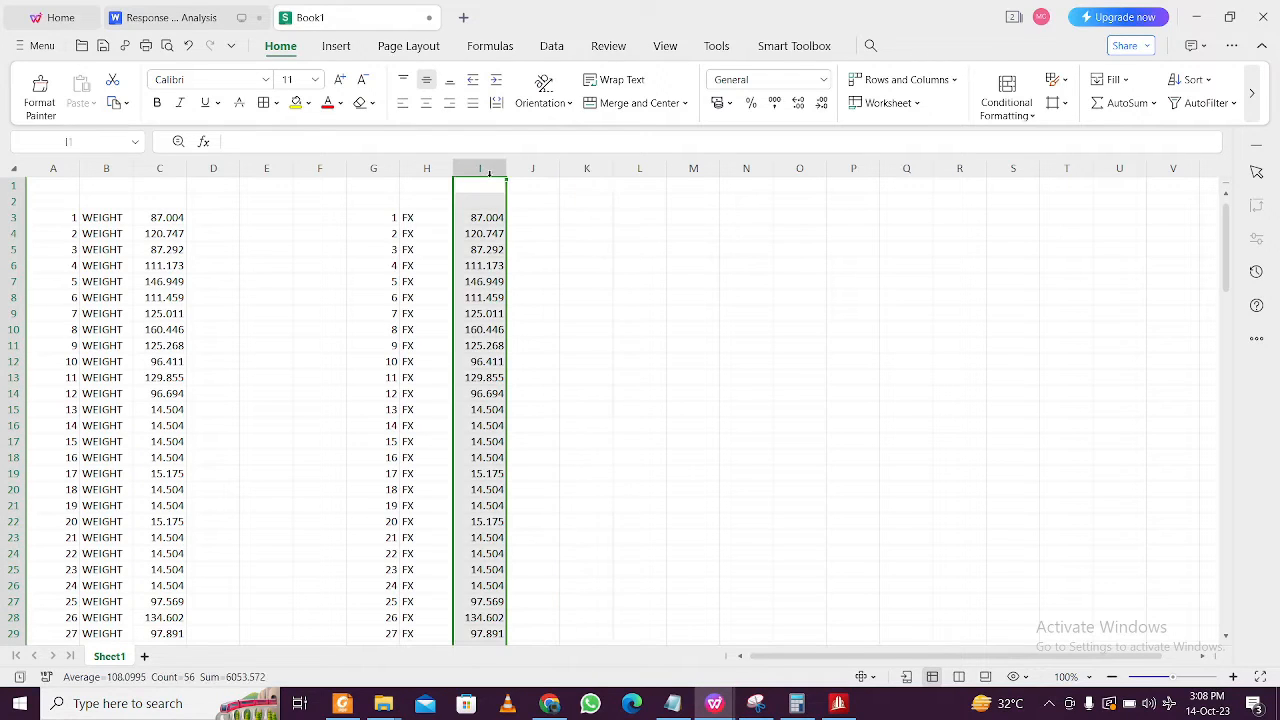
key("ctrl+c")
key("ctrl+v")
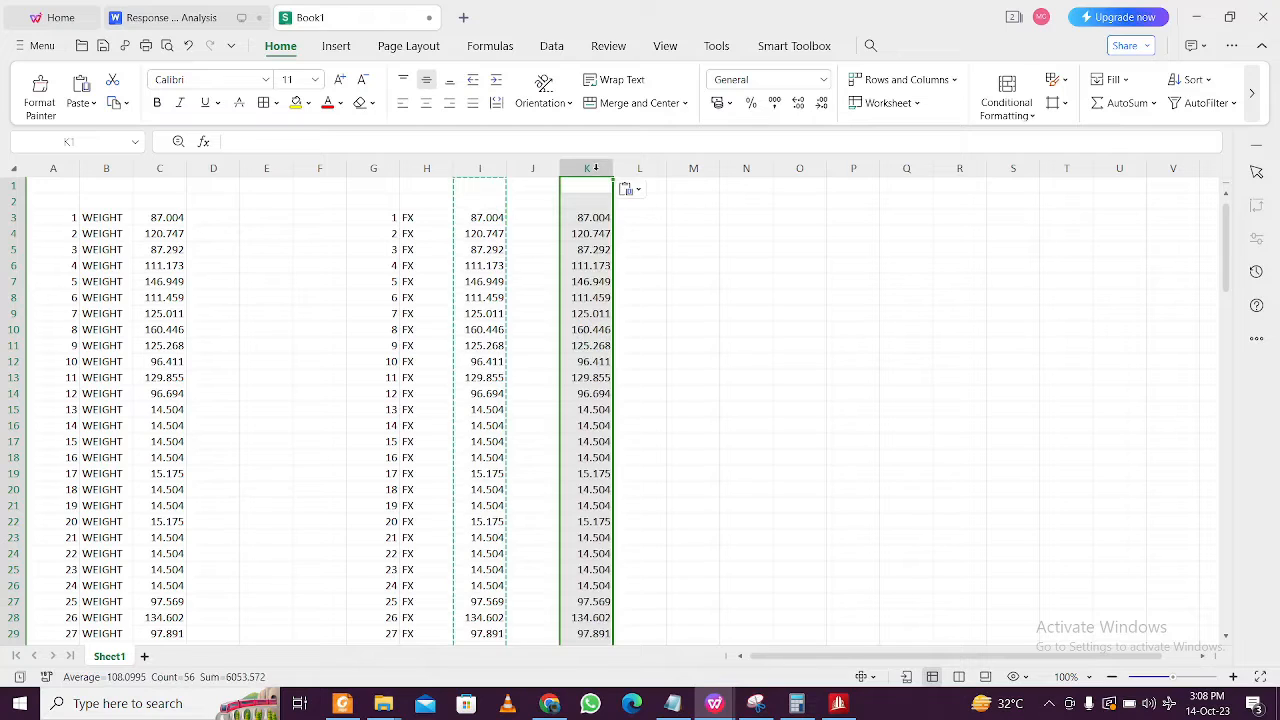
key("Escape")
- Enter F7 in J3 and fill it down column J for every joint
left_click(538, 222)
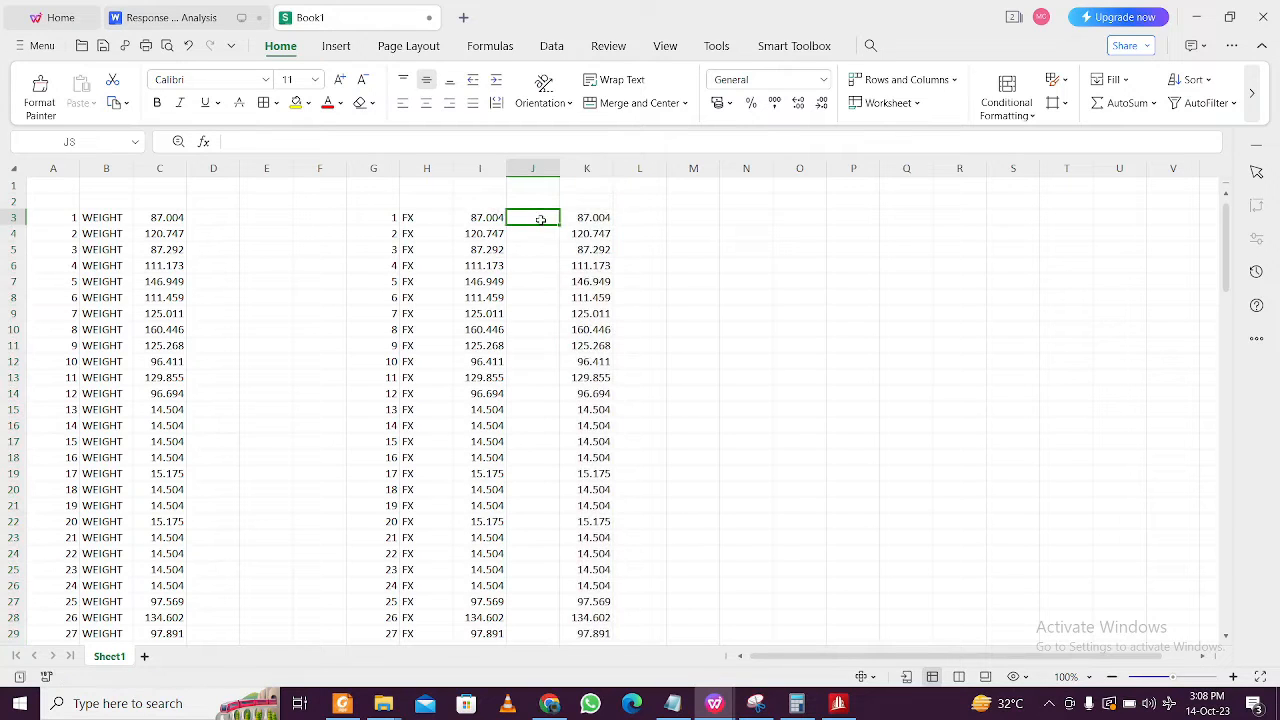
type("F7")
key("Return")
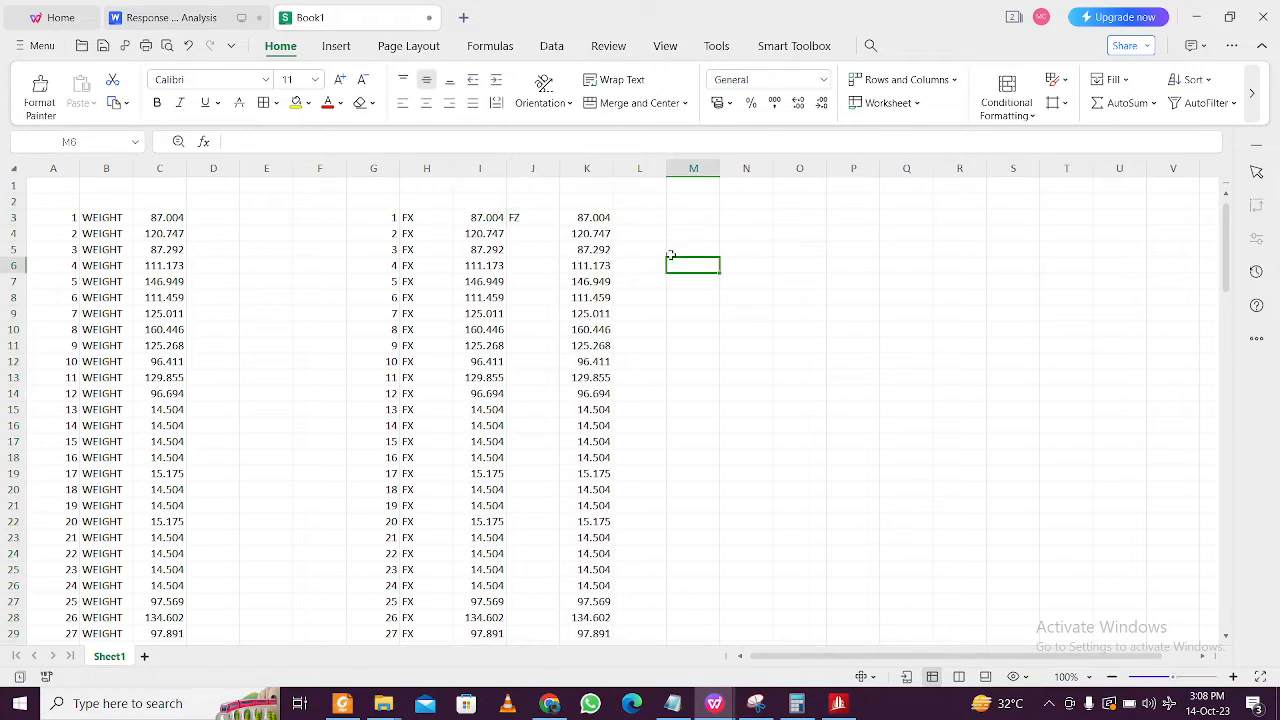
left_click(556, 221)
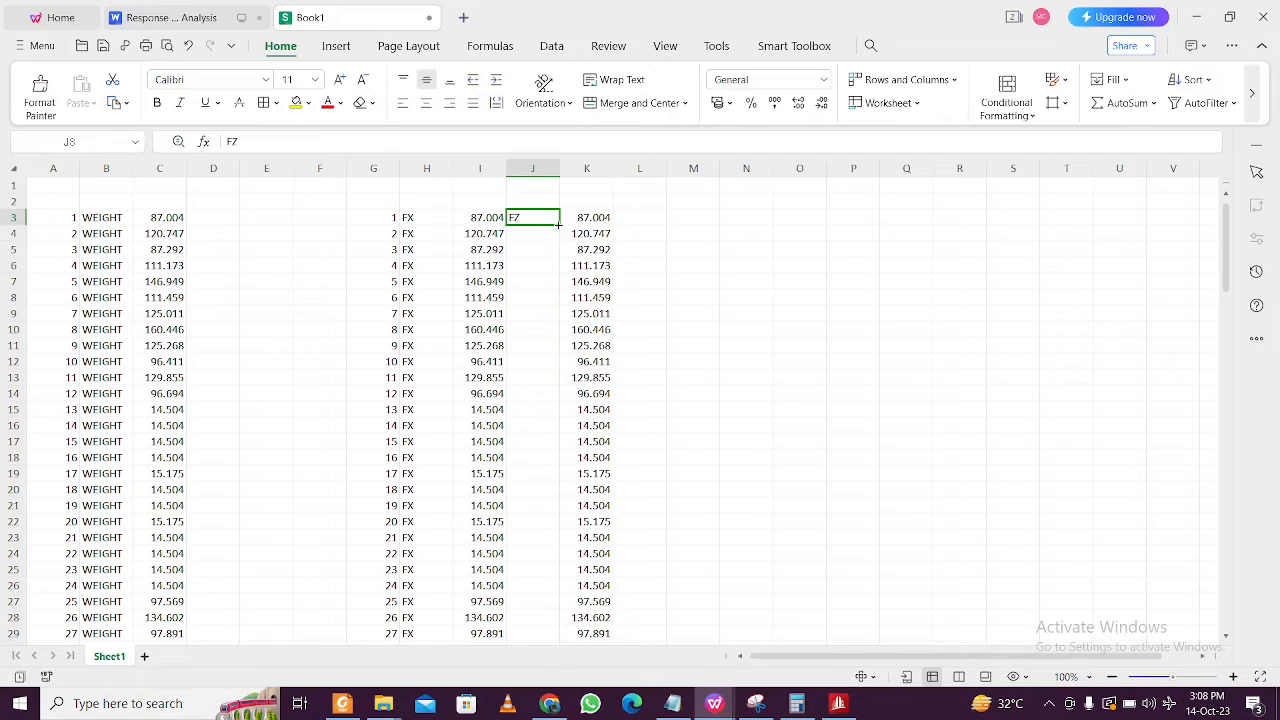
double_click(558, 224)
left_click(686, 253)
key("Down")
key("Down")
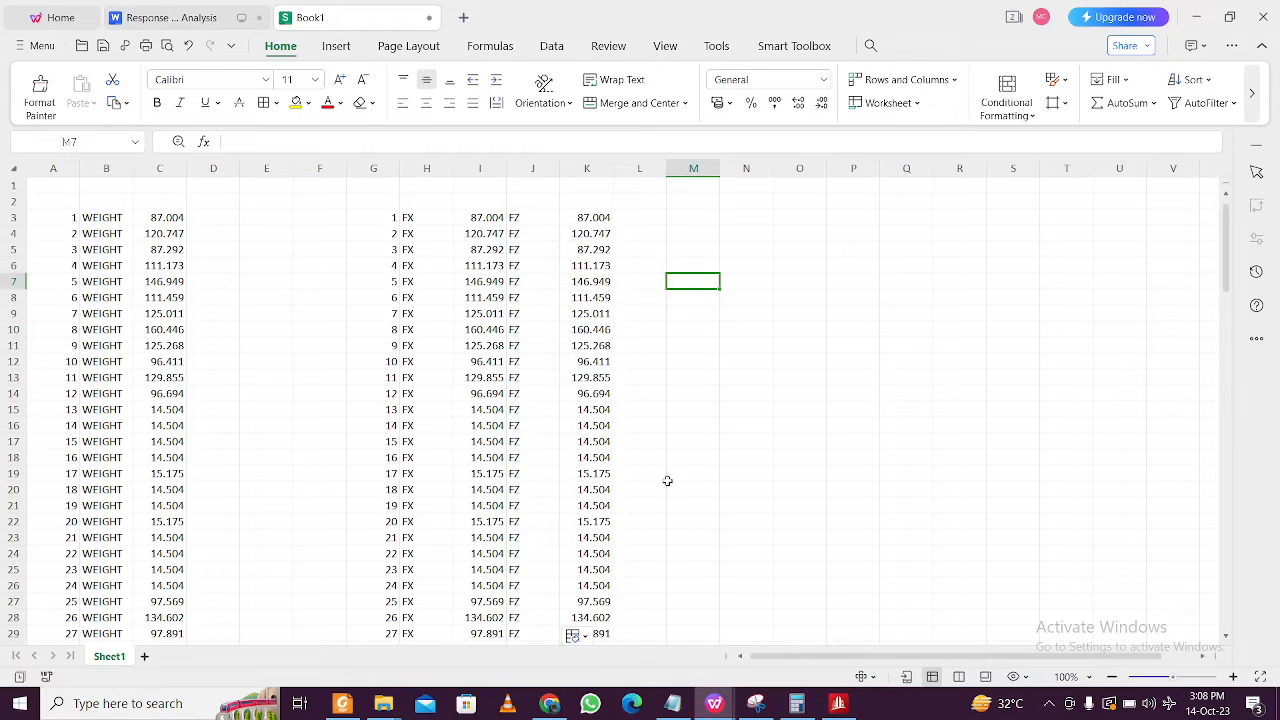
left_click(855, 712)
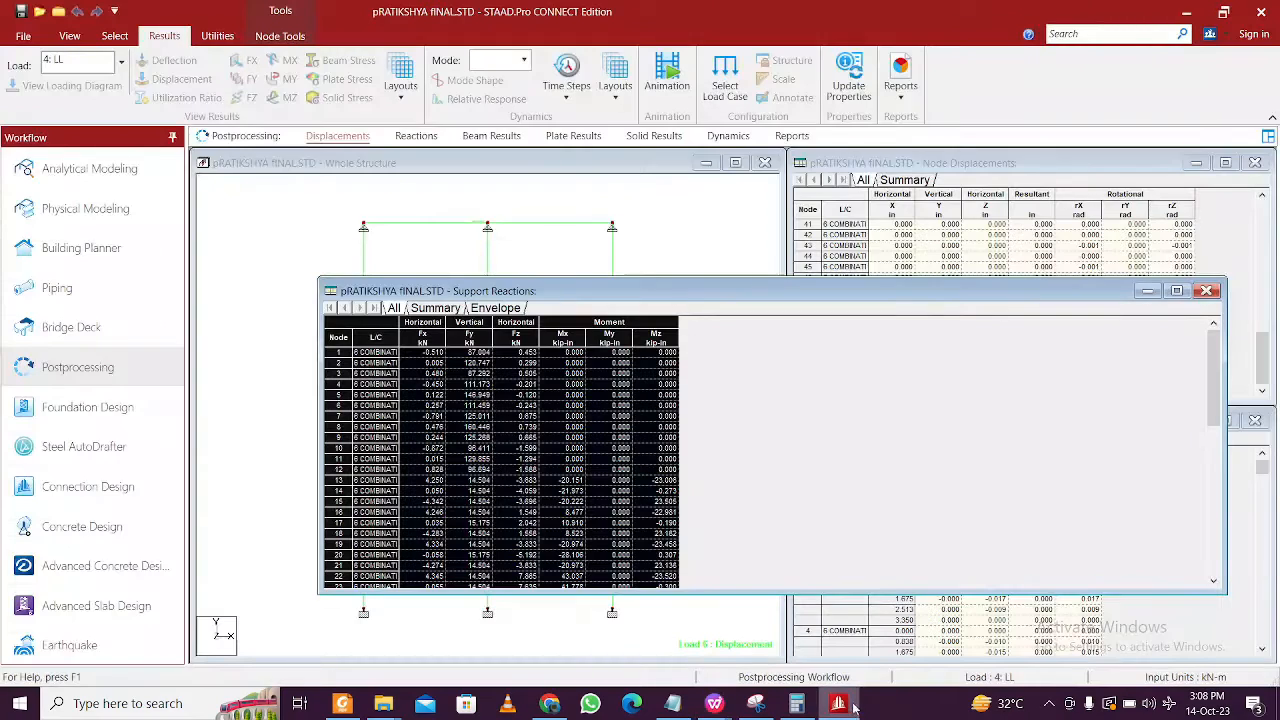
- Close the Support Reactions table and open the command file in a maximised editor
left_click(1212, 291)
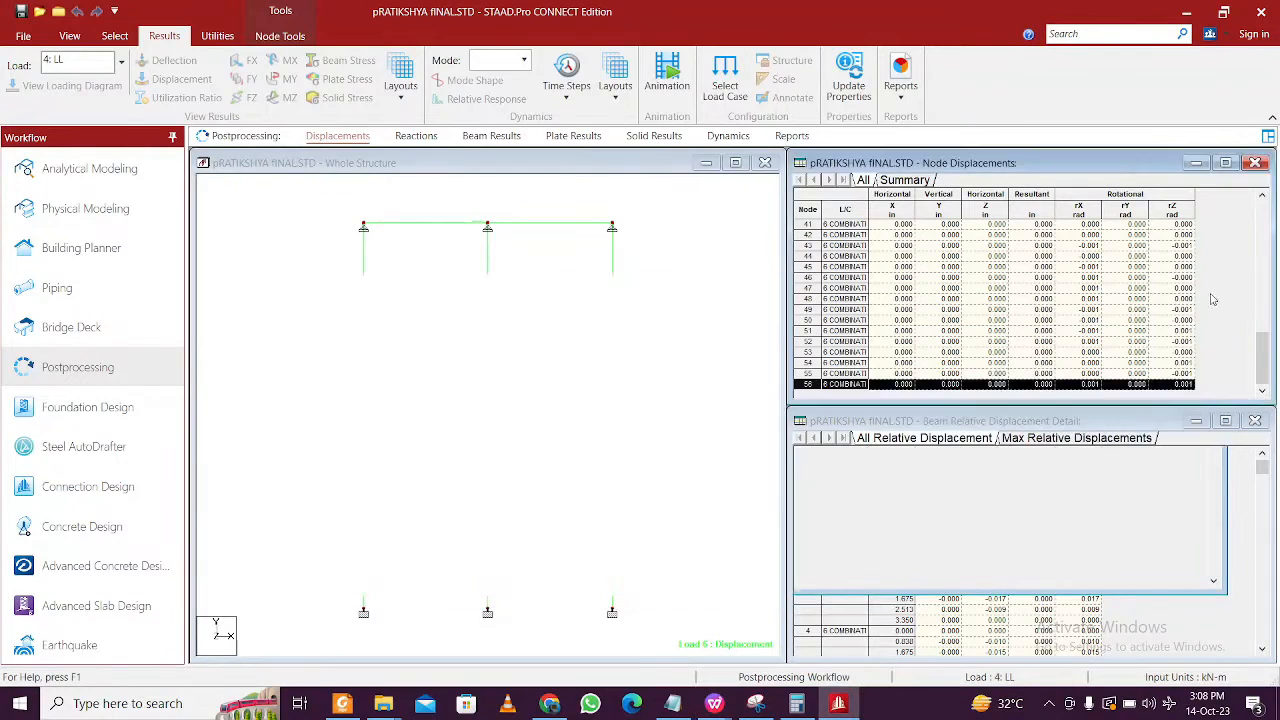
left_click(217, 36)
left_click(446, 80)
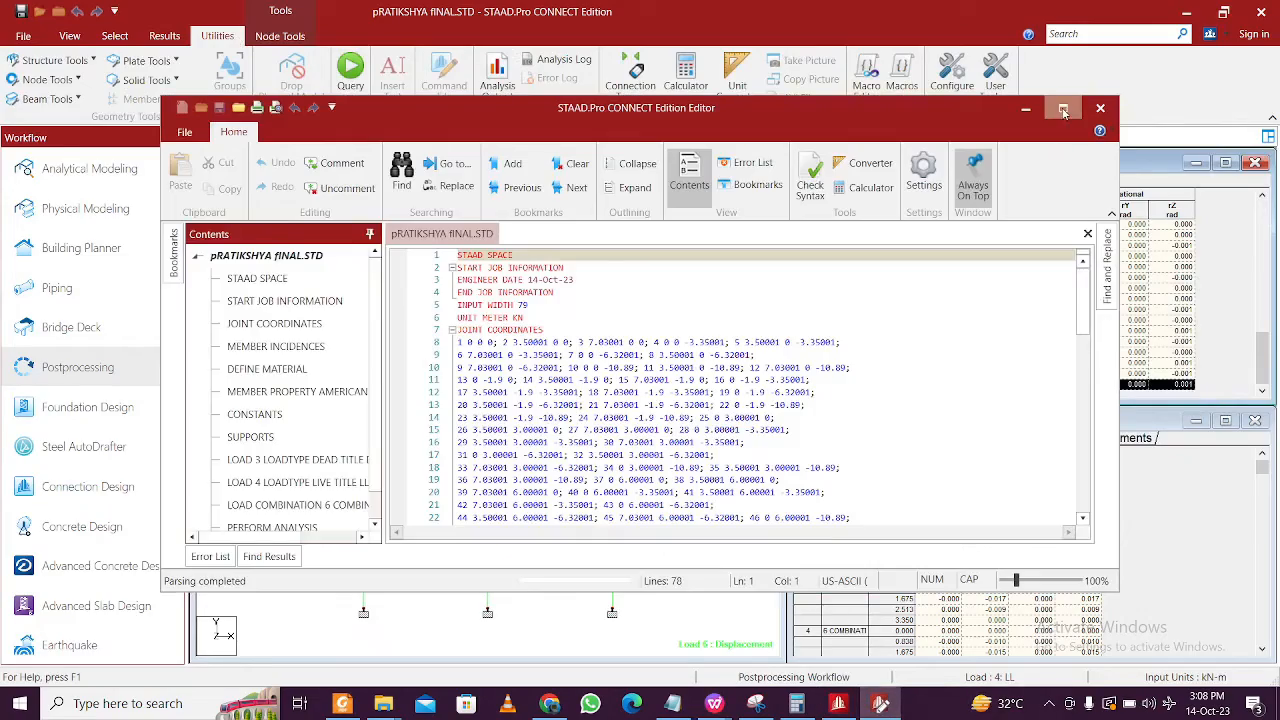
left_click(1063, 110)
- Comment out line 62, '1 TO 12 25 TO 56 PINNED'
scroll(754, 471, "up", 3, "ctrl")
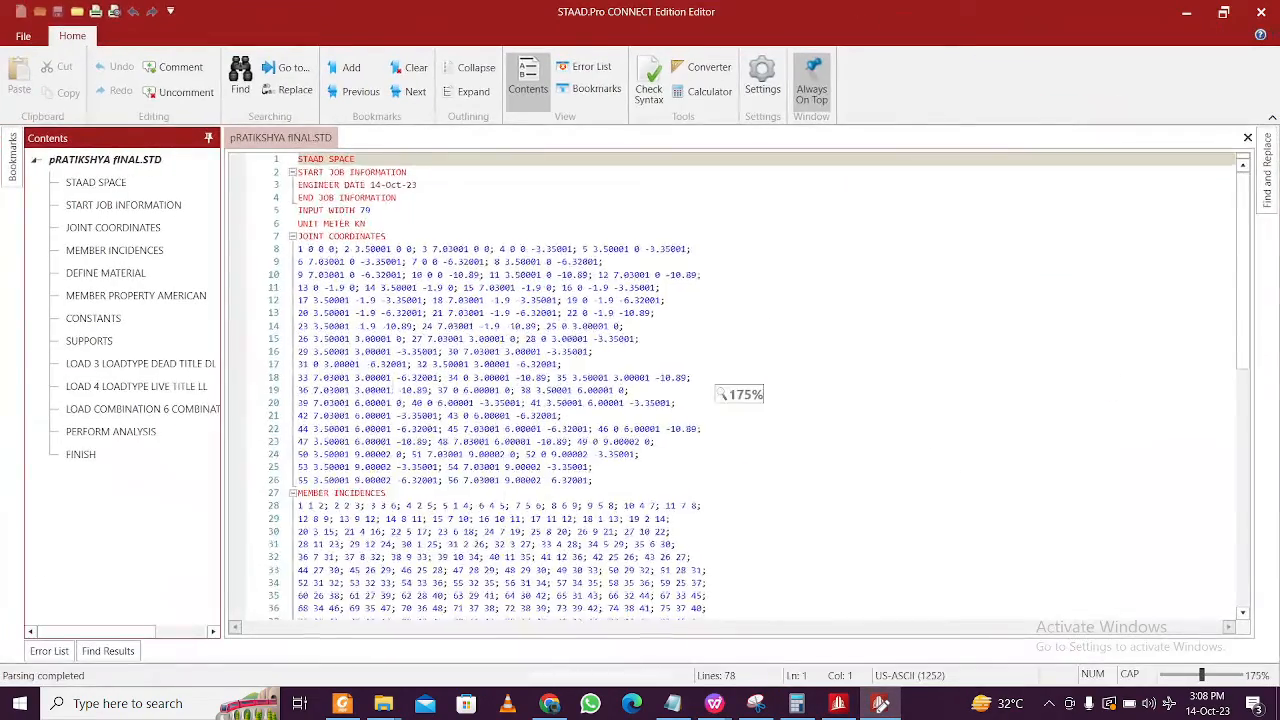
scroll(600, 390, "down", 4)
scroll(430, 383, "down", 10)
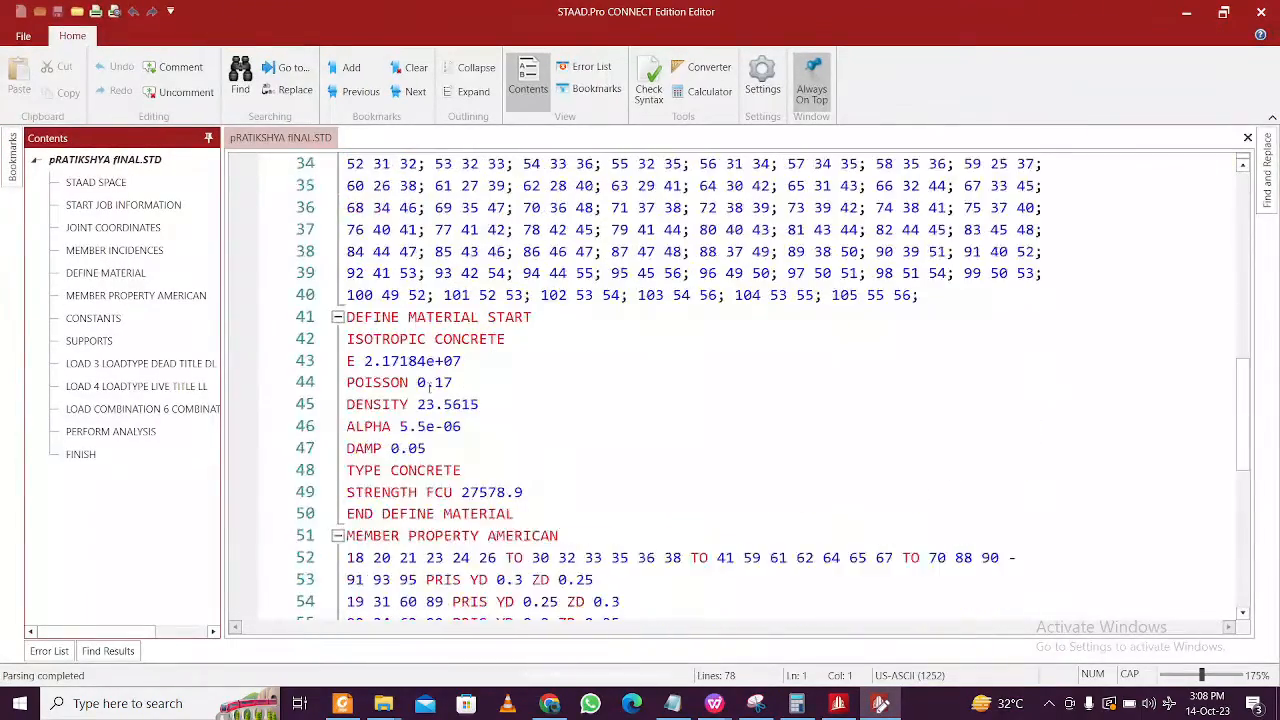
scroll(430, 383, "down", 5)
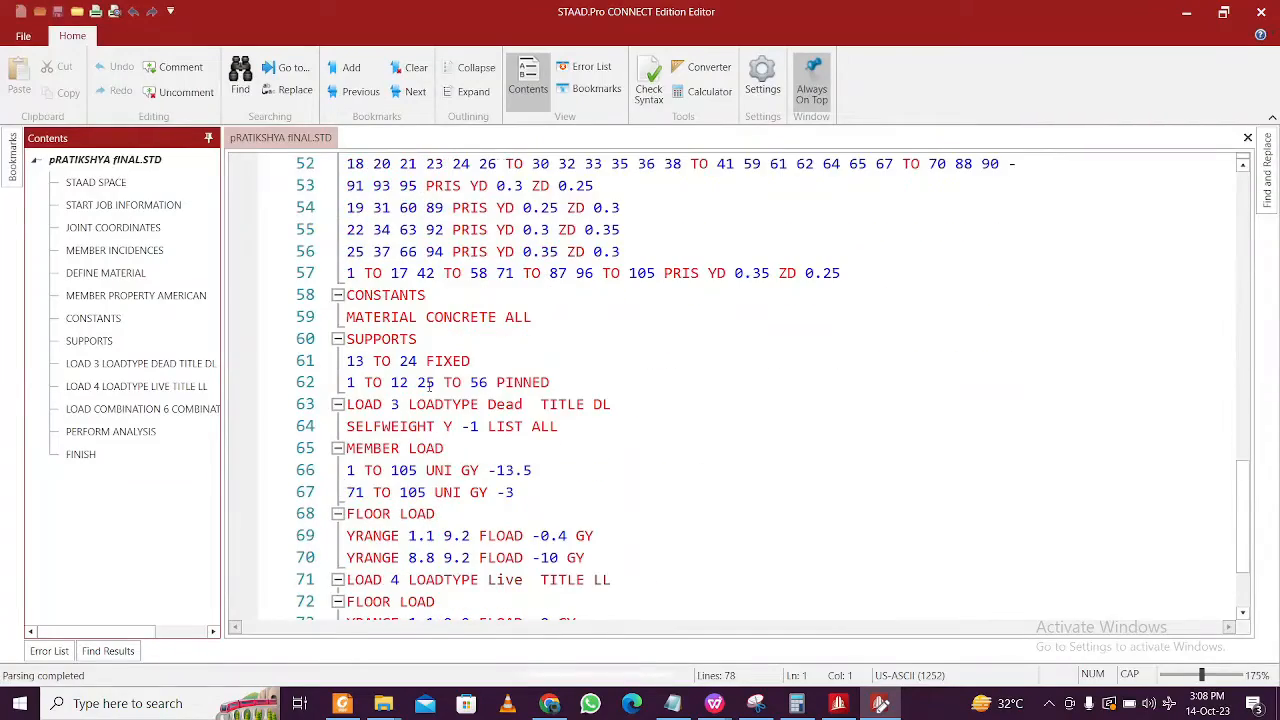
scroll(430, 383, "up", 15)
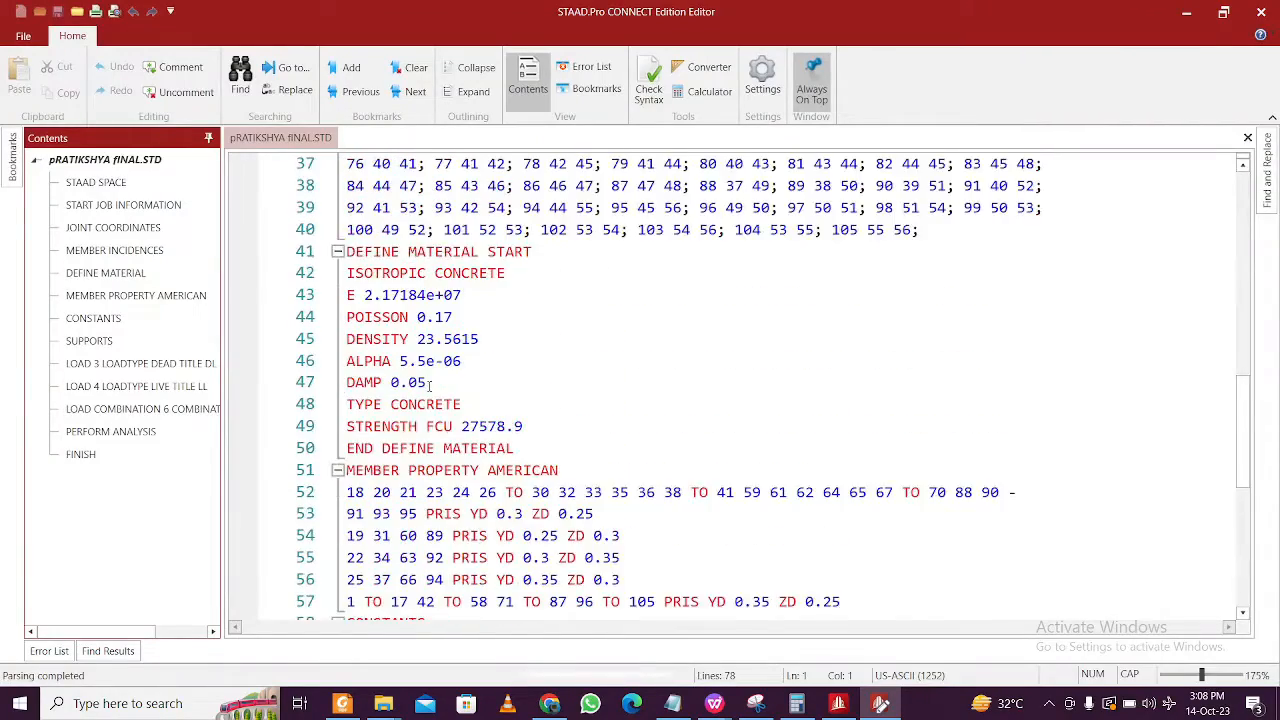
scroll(430, 383, "up", 4)
scroll(430, 383, "down", 8)
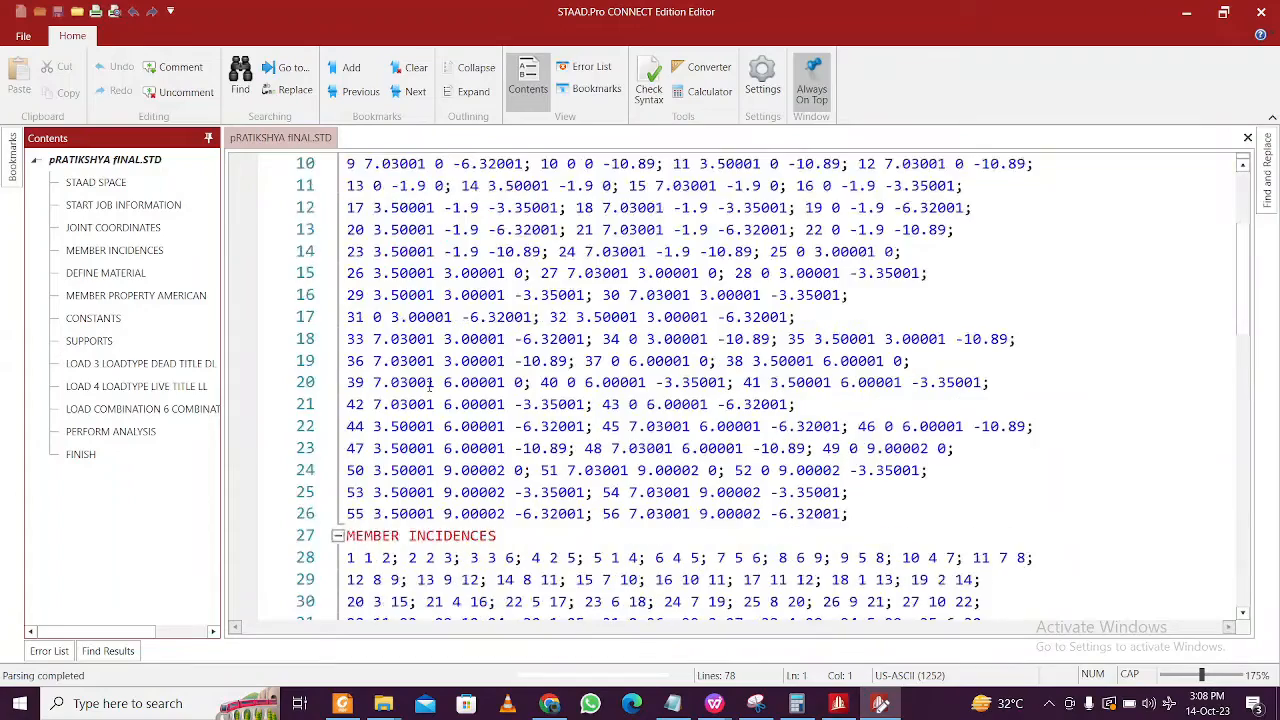
scroll(430, 383, "down", 6)
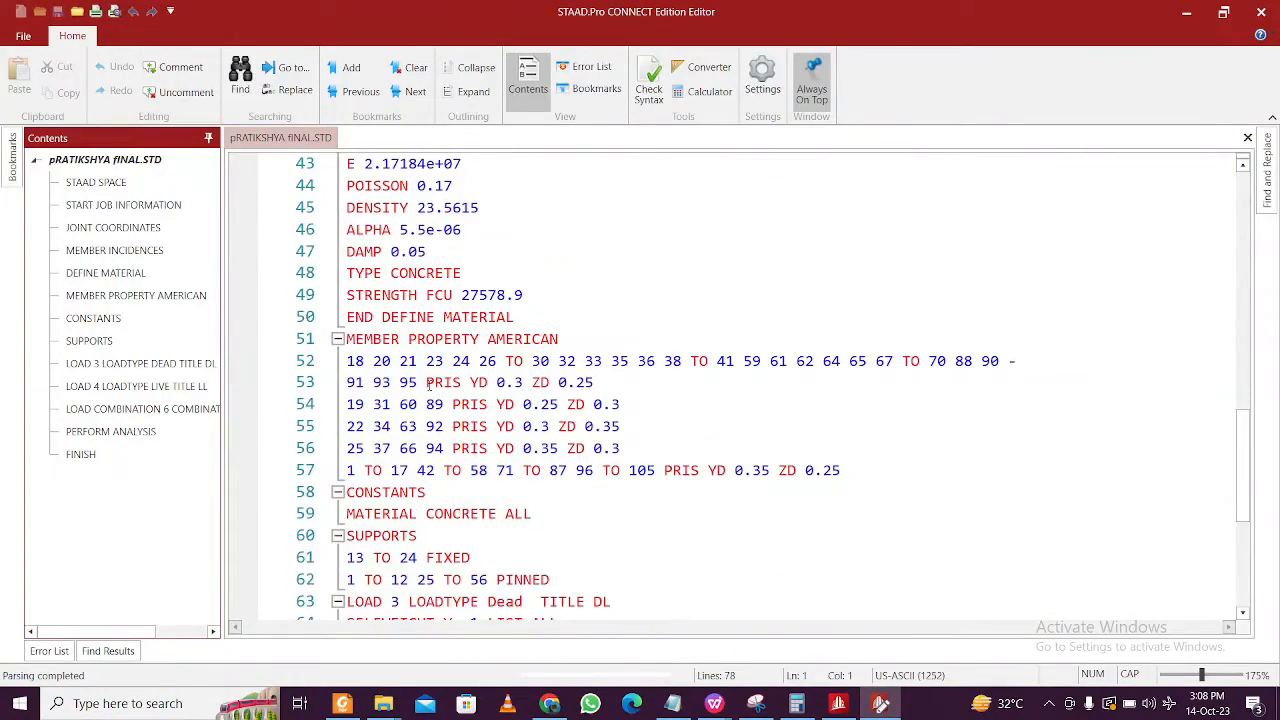
scroll(430, 385, "down", 1)
left_click_drag(578, 519, 346, 515)
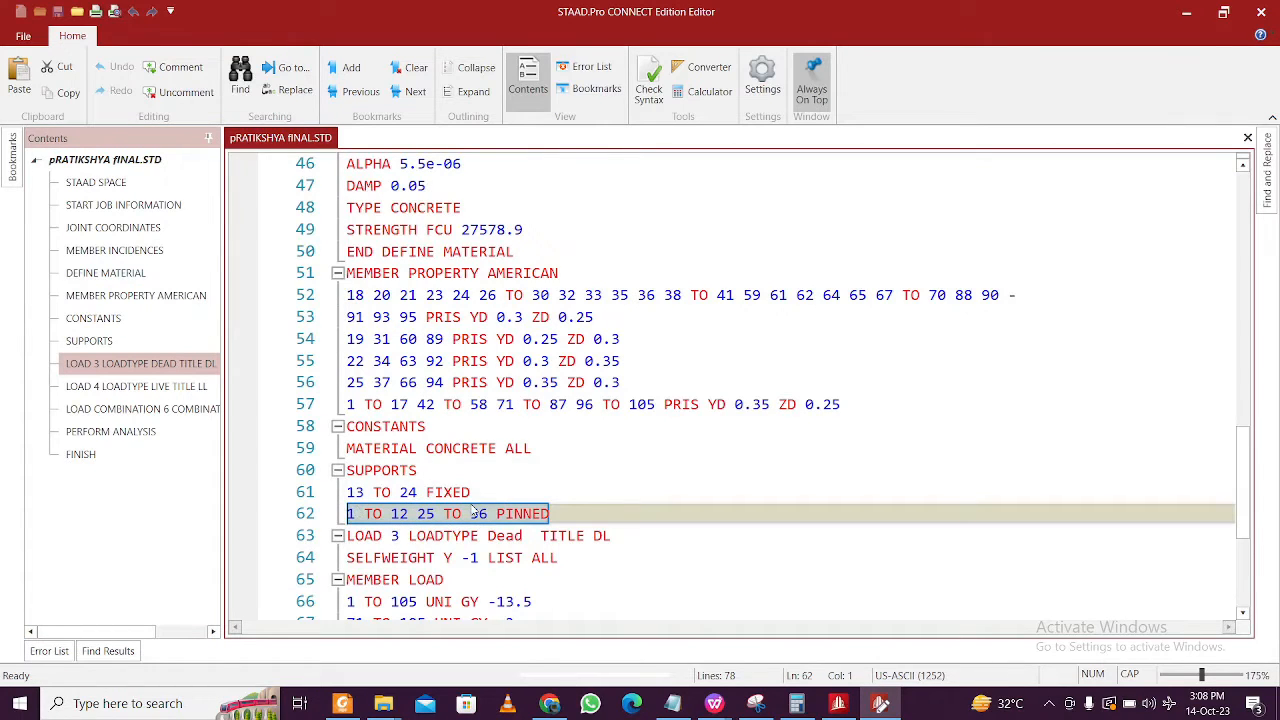
left_click(180, 67)
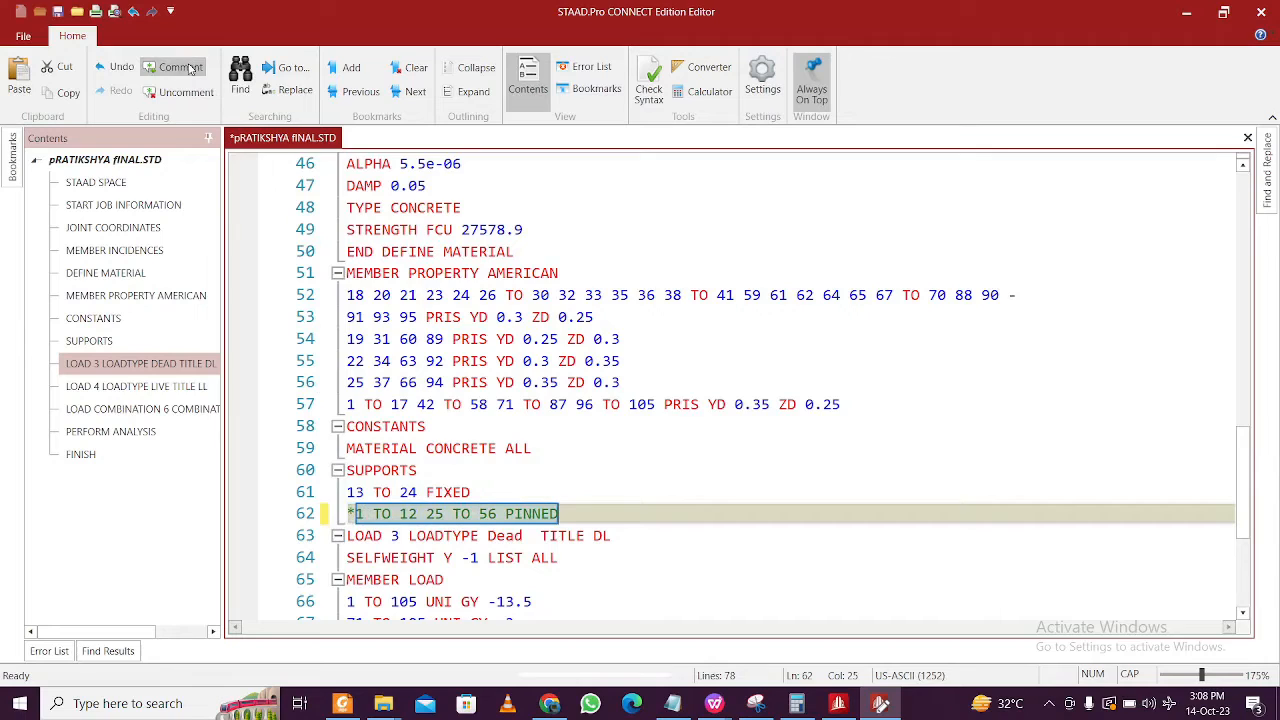
left_click(573, 449)
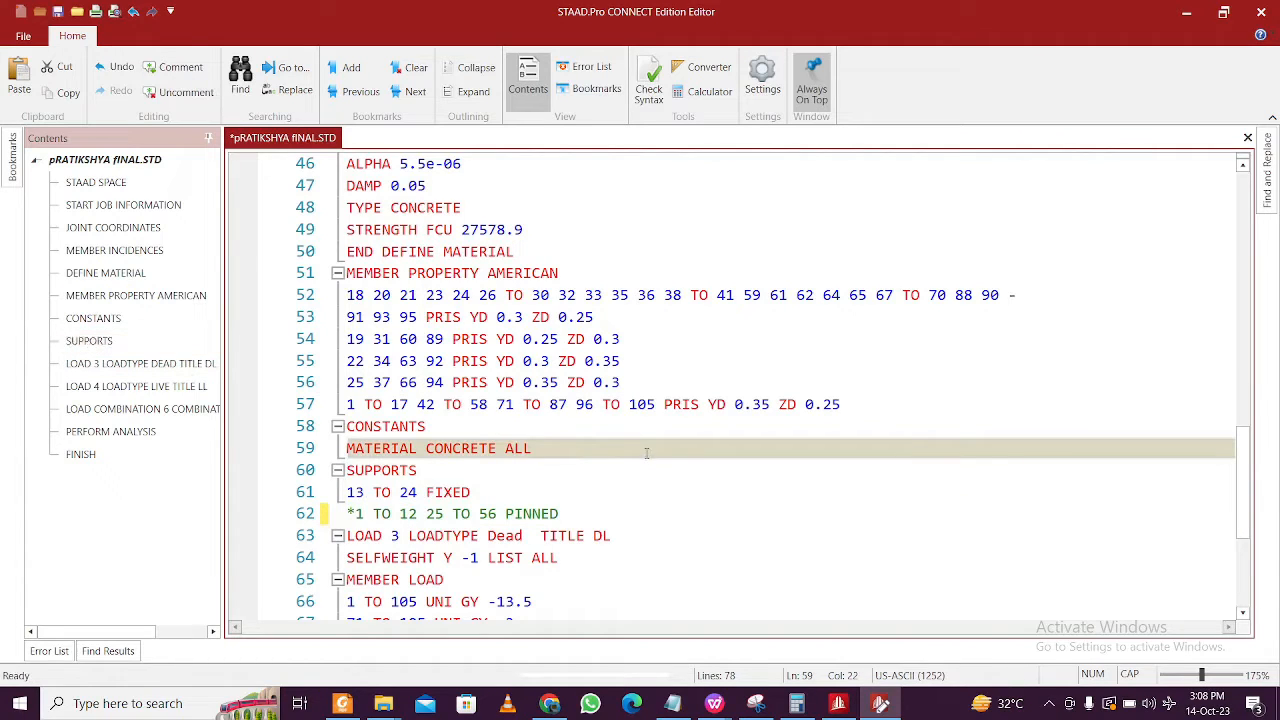
left_click(672, 703)
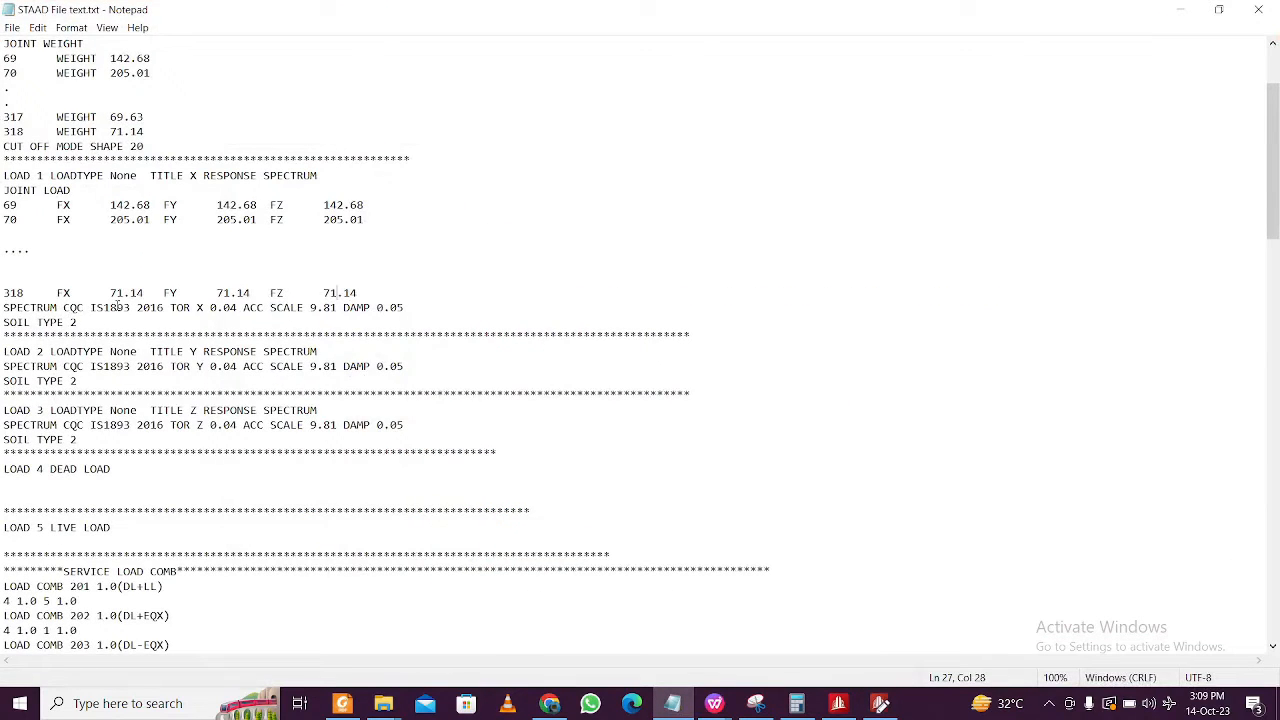
scroll(90, 308, "up", 1)
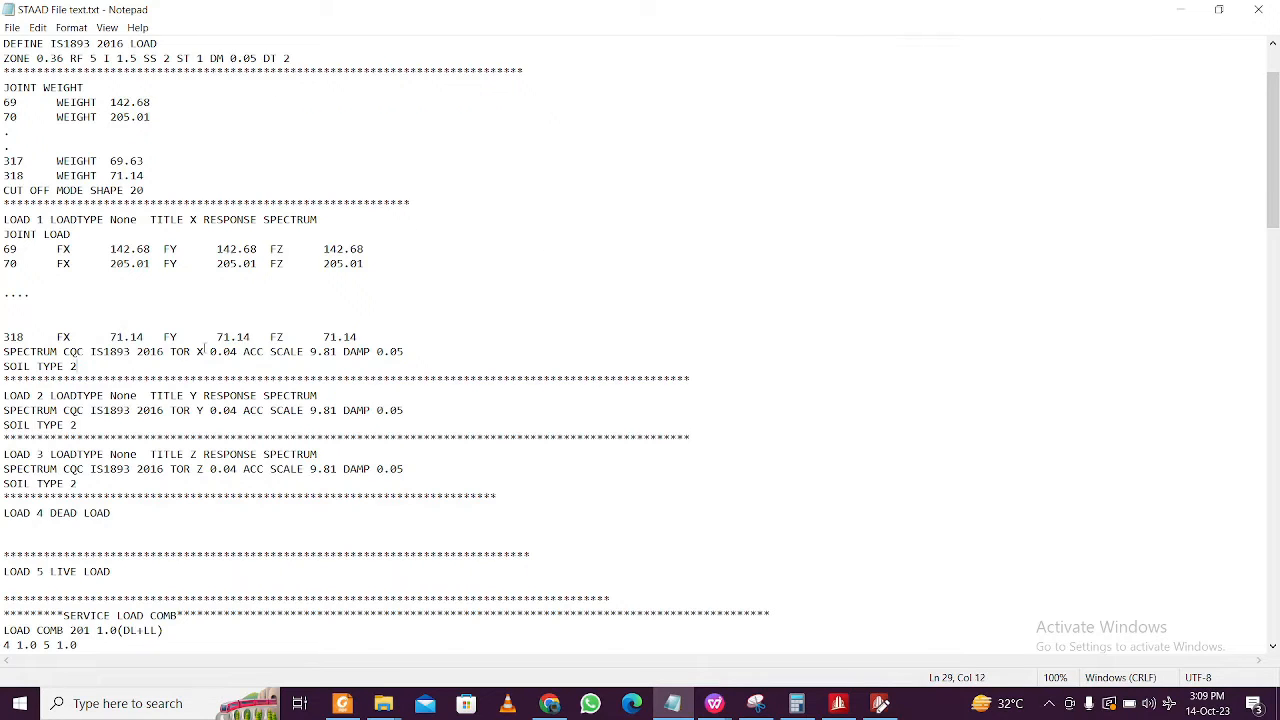
scroll(200, 350, "up", 2)
- Run the syntax check on the command file (0 errors) and close the editor
left_click(1180, 9)
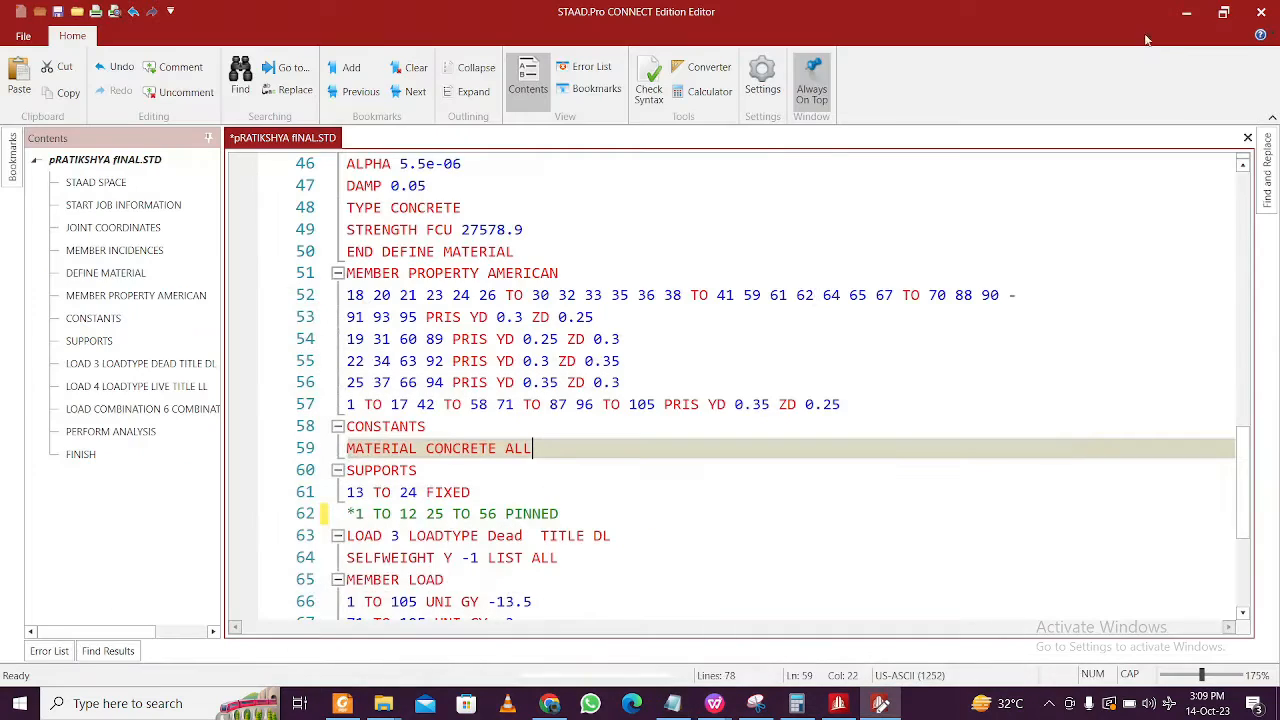
left_click(650, 85)
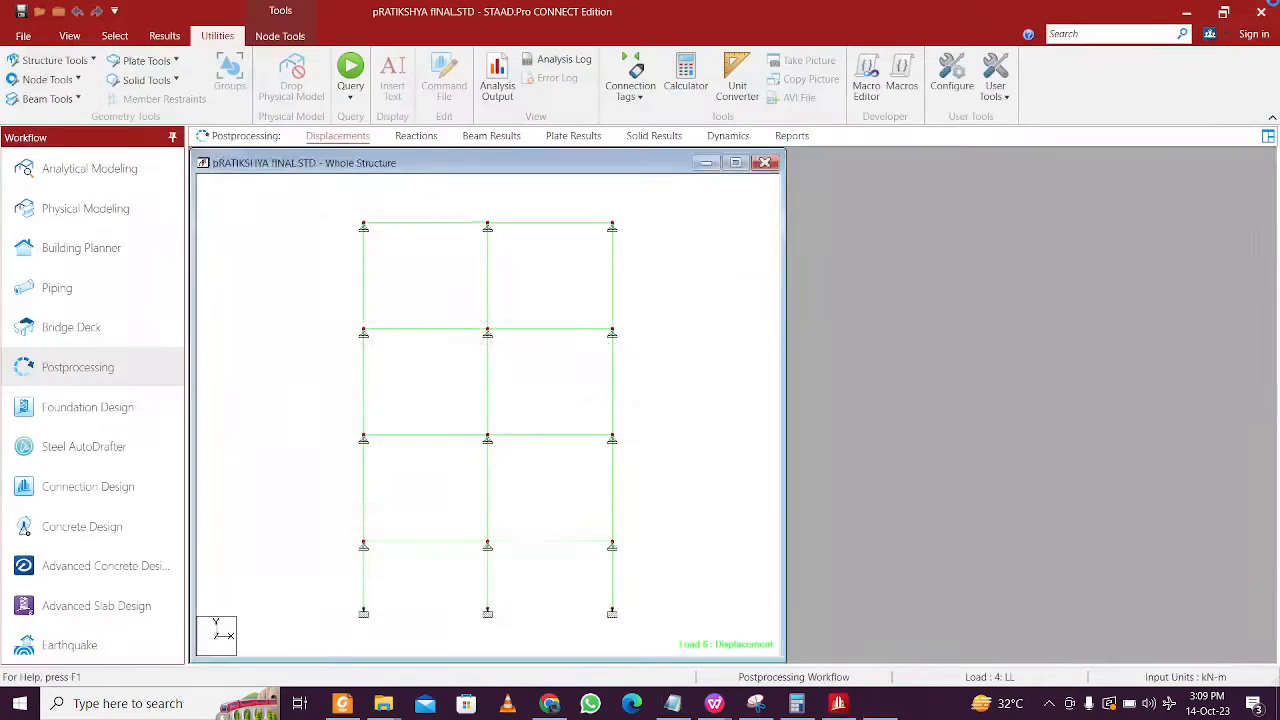
left_click(1261, 12)
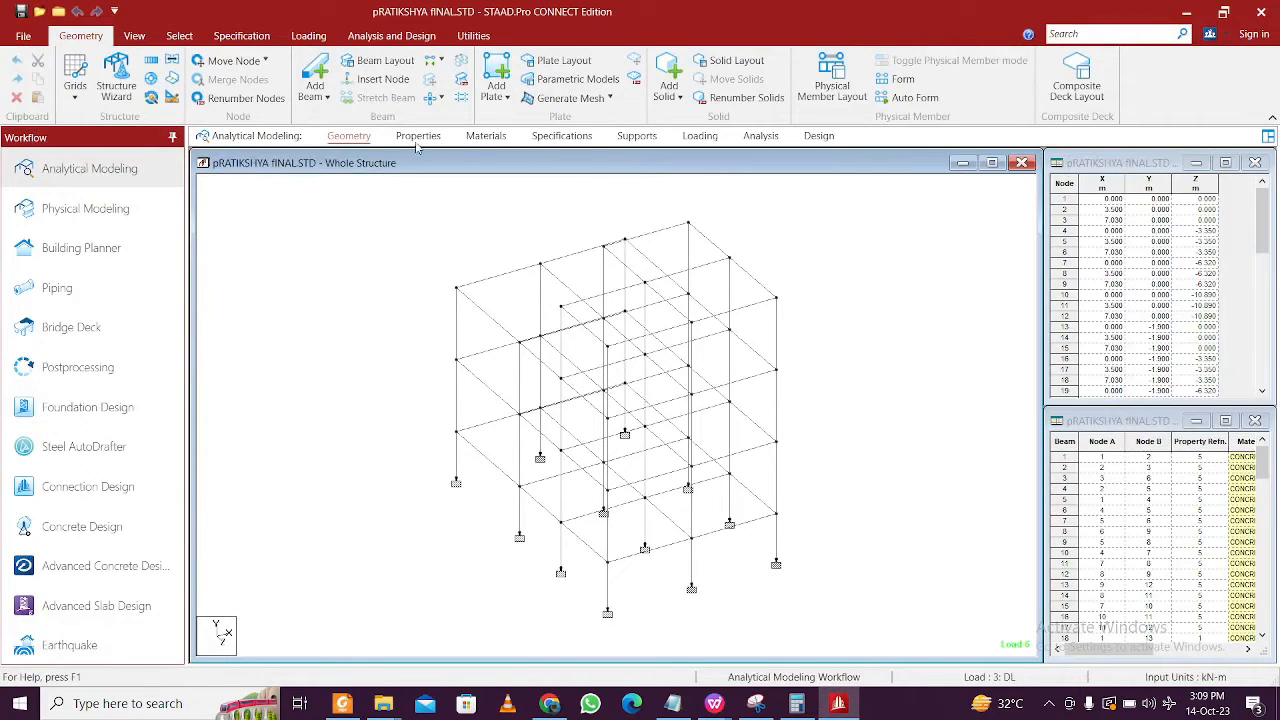
- Add a new seismic definition using the Indian IS 1893-2016 code
left_click(700, 136)
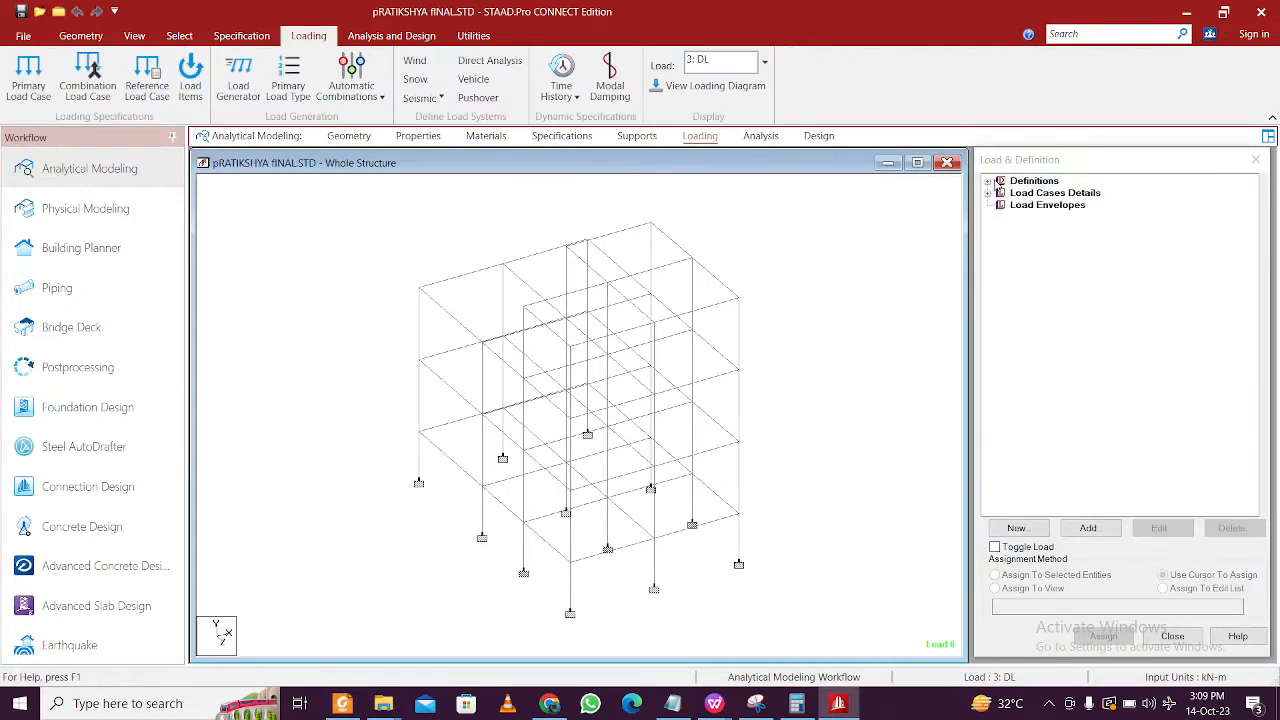
left_click(990, 183)
left_click(1047, 253)
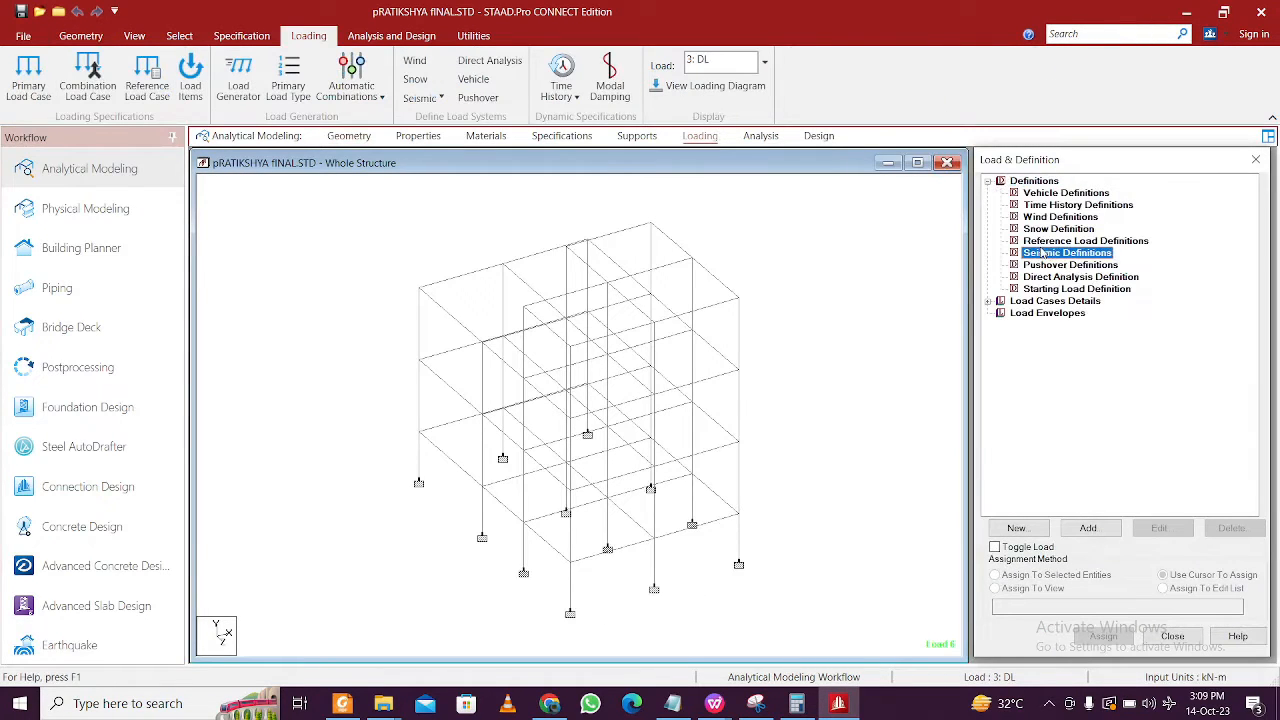
left_click(1092, 528)
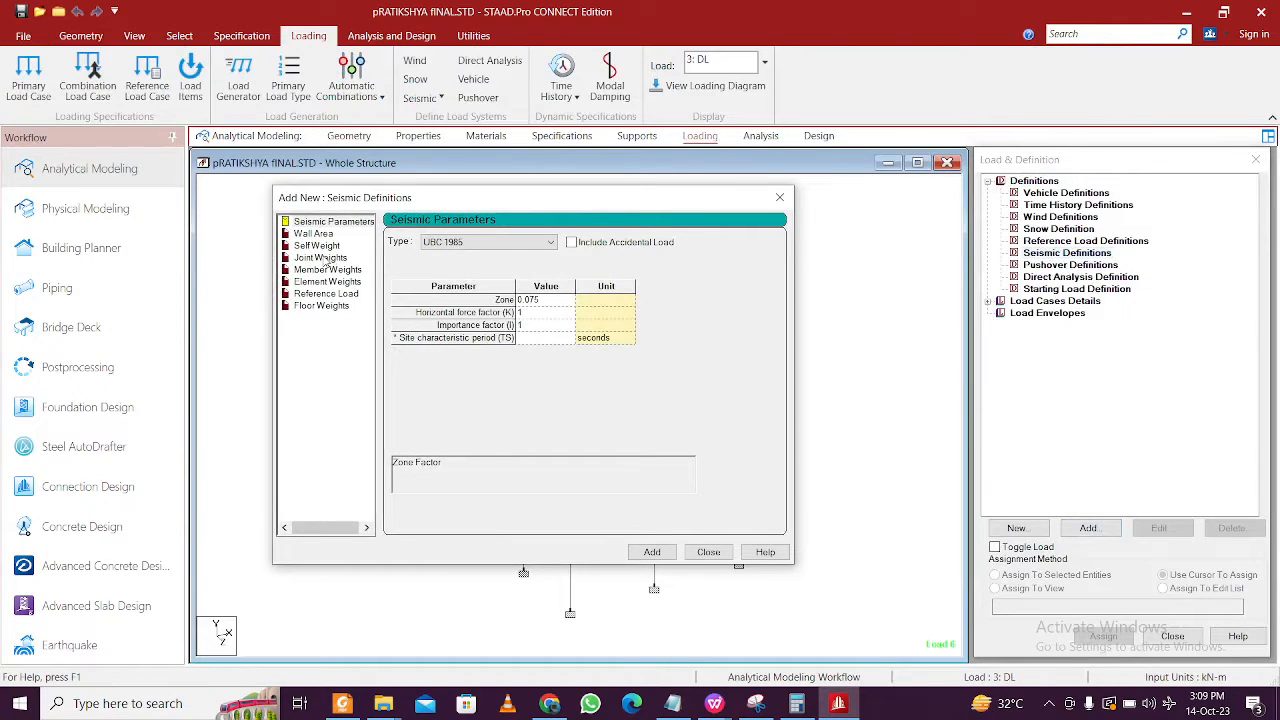
left_click(454, 241)
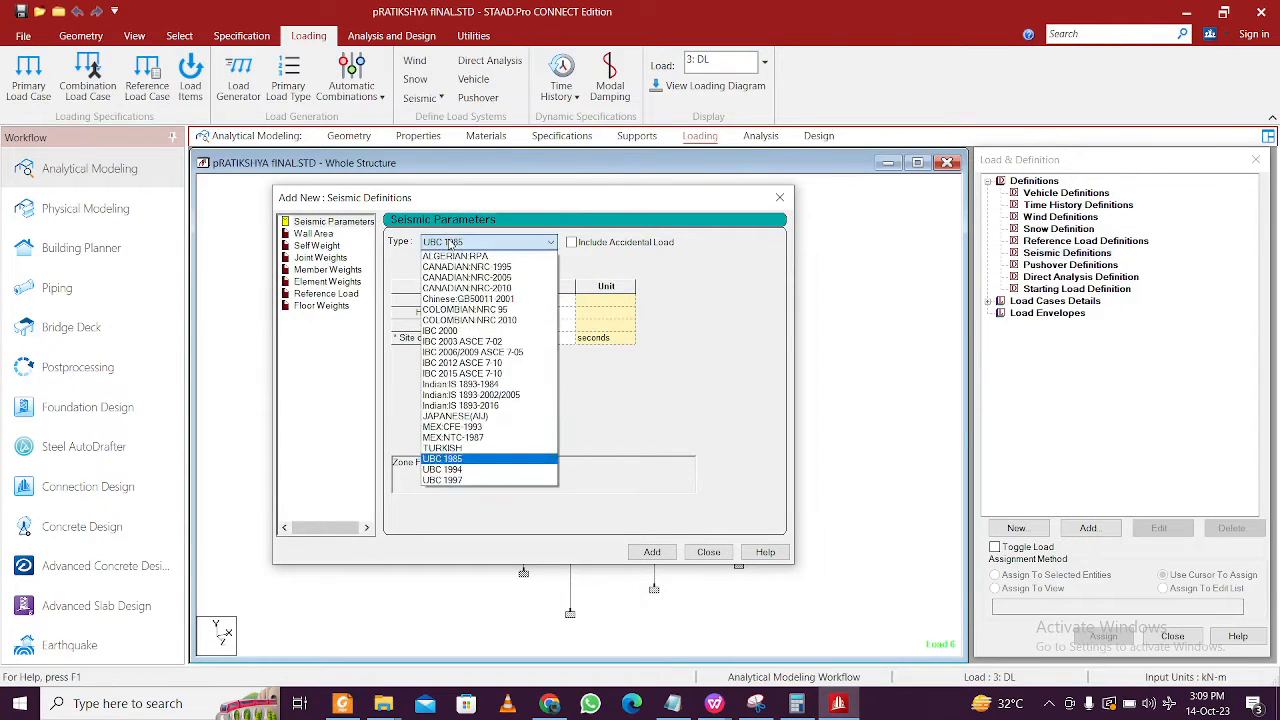
left_click(524, 406)
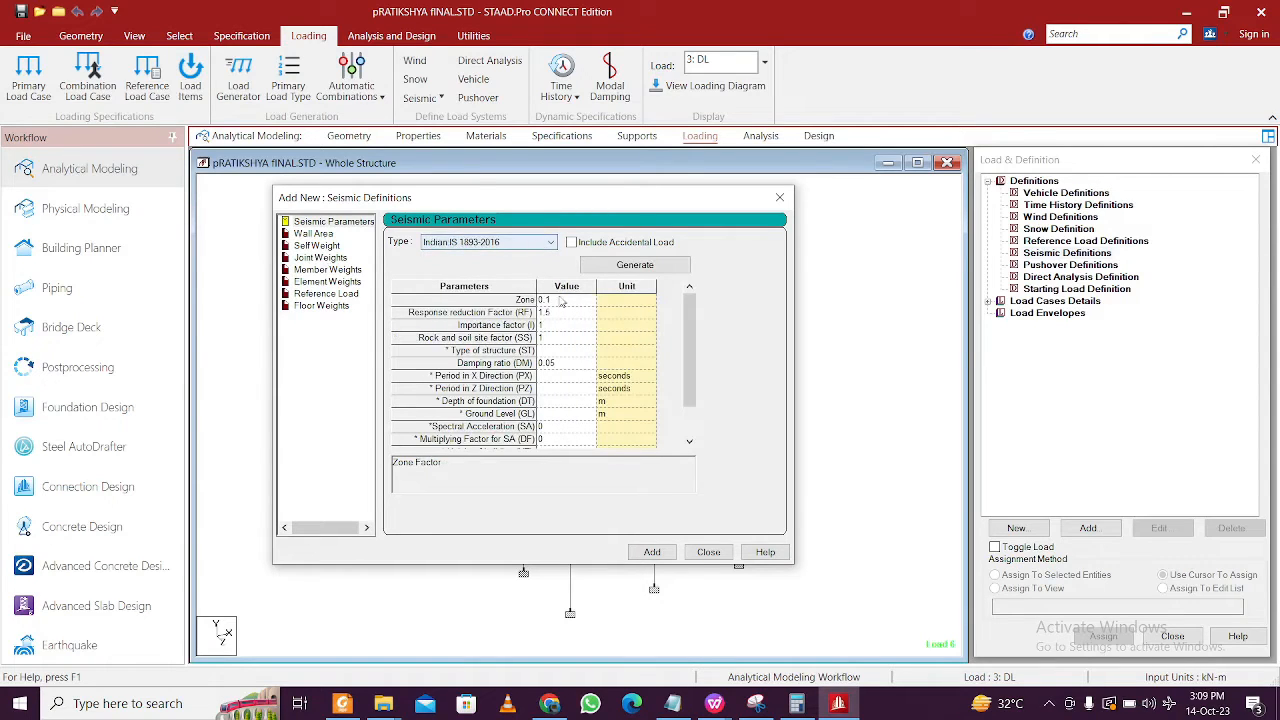
- Generate parameters with seismic zone III, RC SMRF and importance All Other Buildings
left_click(650, 267)
left_click(457, 274)
left_click(448, 290)
left_click(520, 272)
left_click(520, 297)
left_click(530, 318)
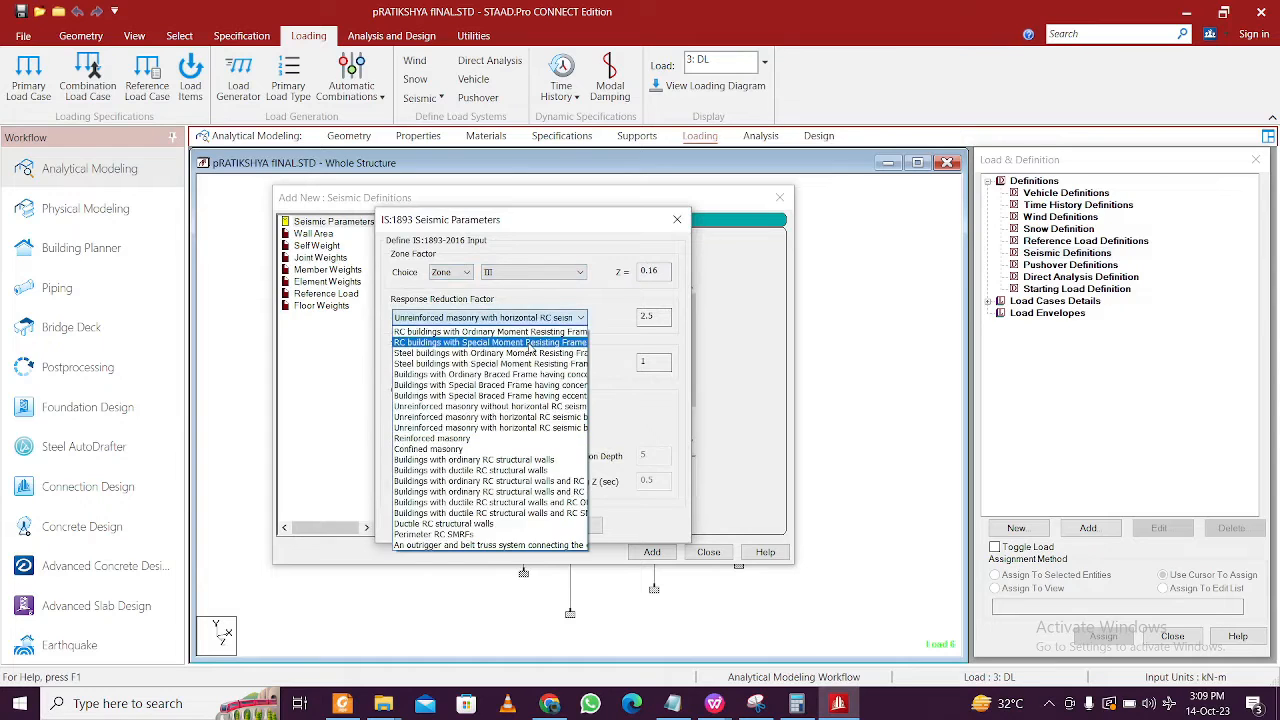
left_click(528, 342)
left_click(517, 364)
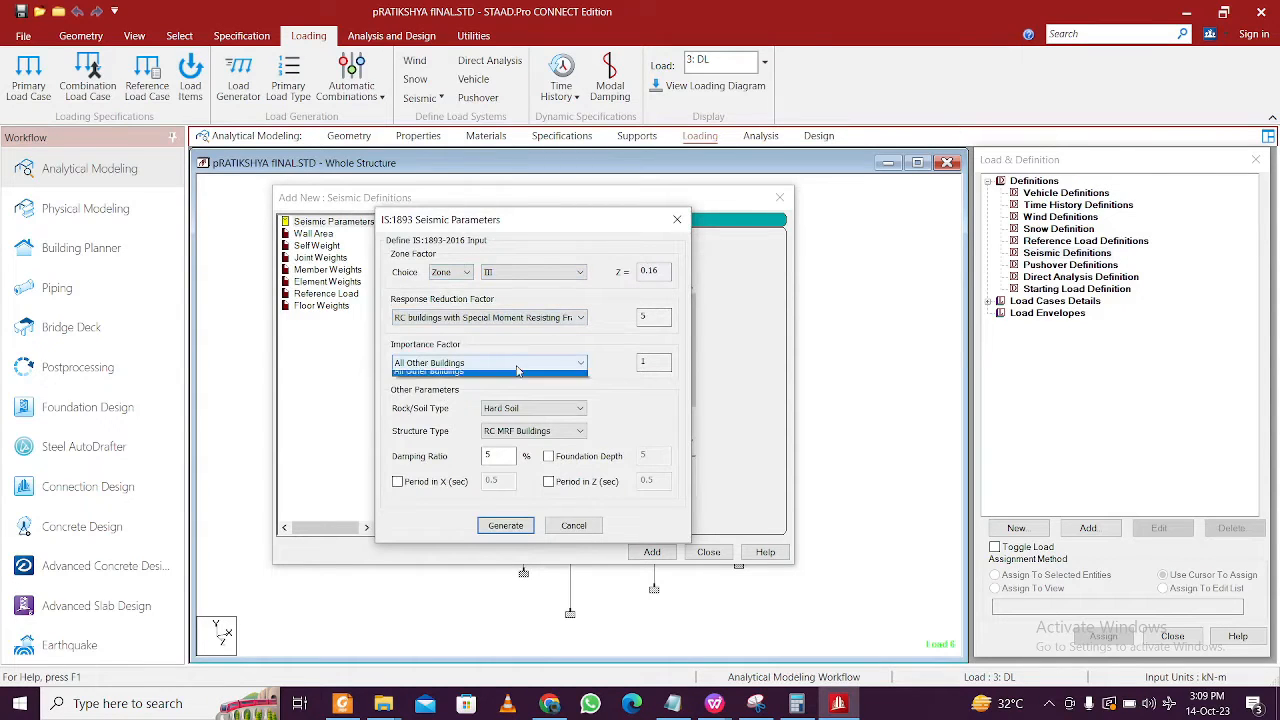
left_click(519, 373)
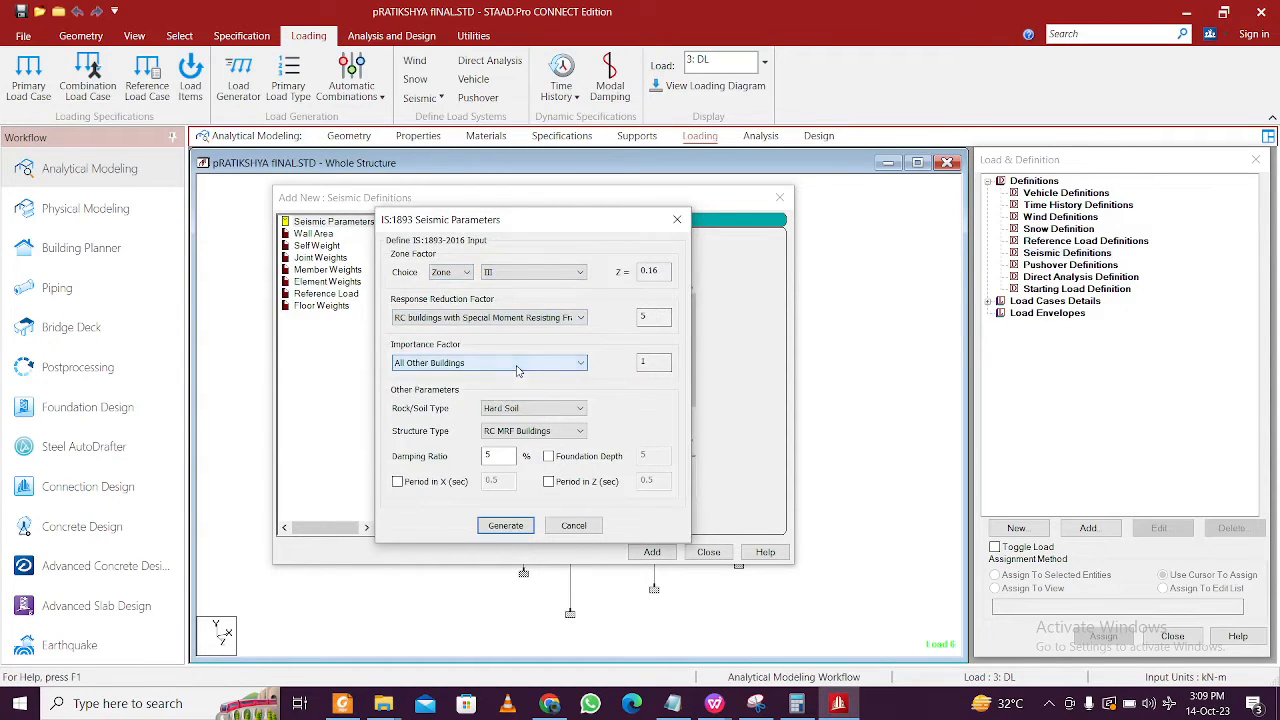
- Set Medium Soil and enable custom foundation depth and periods in X and Z
left_click(566, 430)
left_click(543, 412)
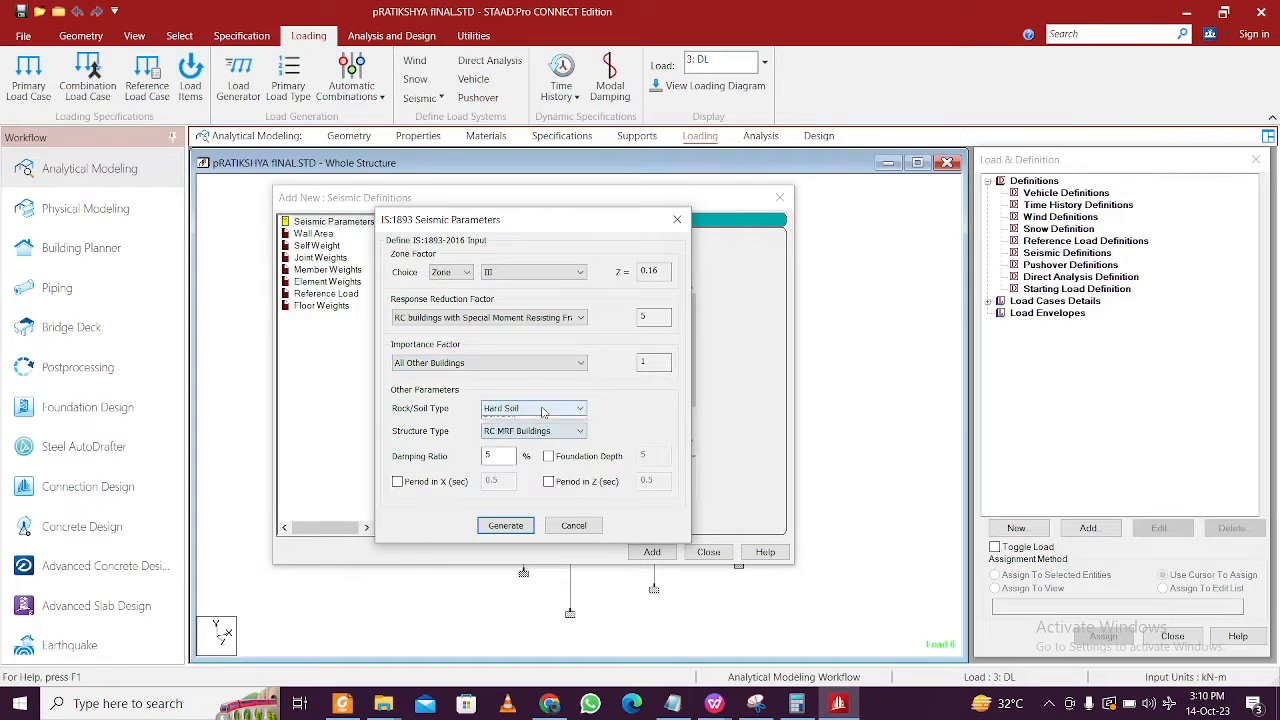
left_click(520, 434)
left_click_drag(497, 457, 449, 457)
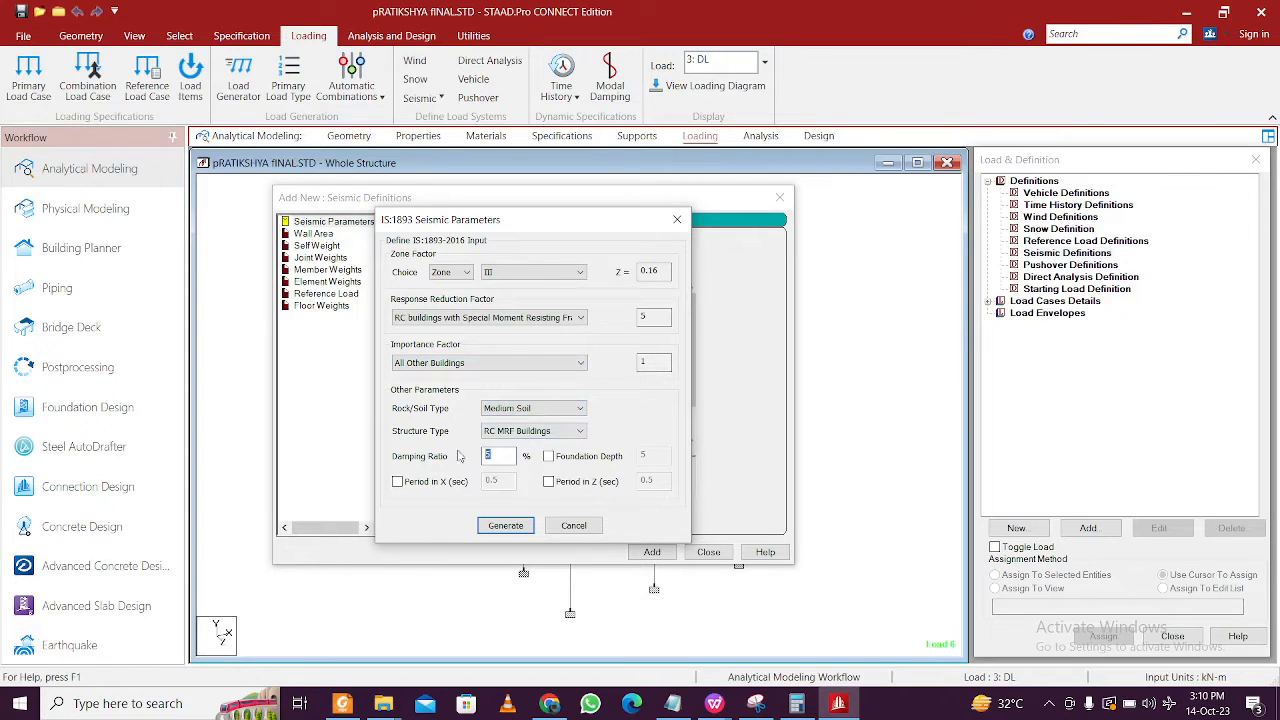
left_click(548, 456)
left_click(431, 490)
left_click(577, 489)
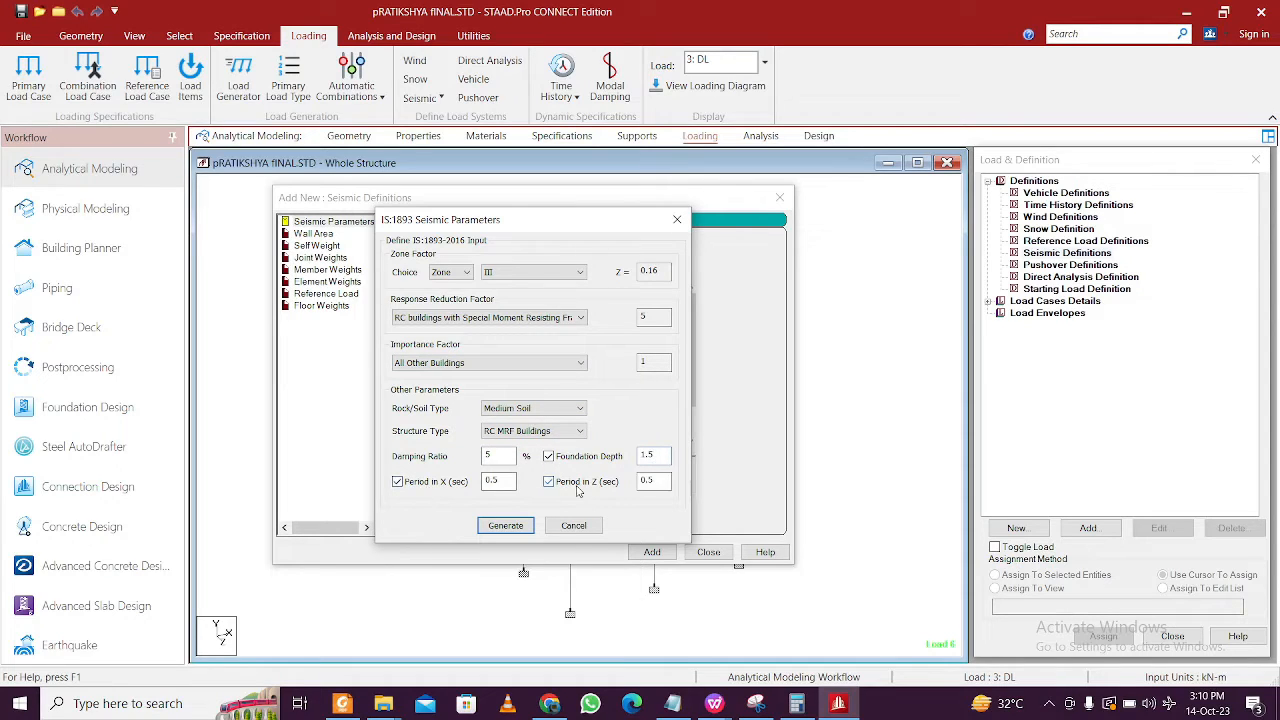
left_click(719, 705)
left_click(662, 643)
- Read the Ta values 0.32 (X) and 0.25 (Z) in the notes, then return to STAAD
scroll(592, 484, "up", 8)
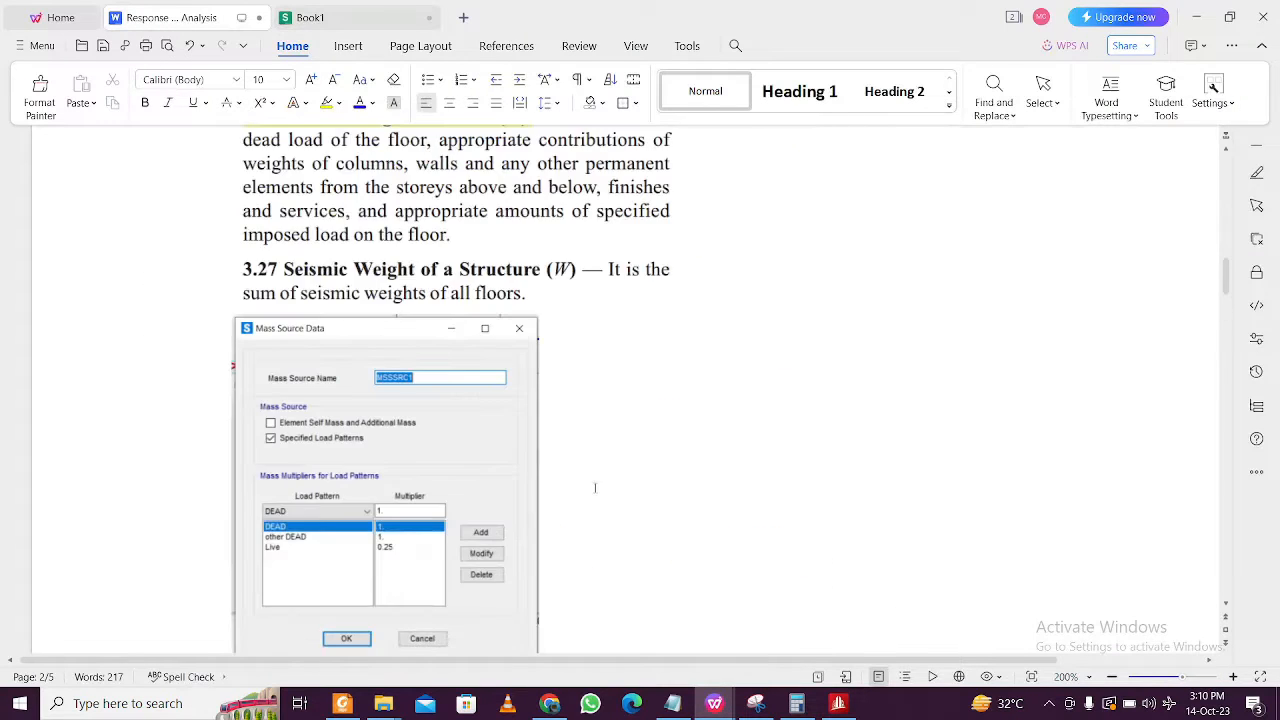
scroll(590, 437, "up", 10)
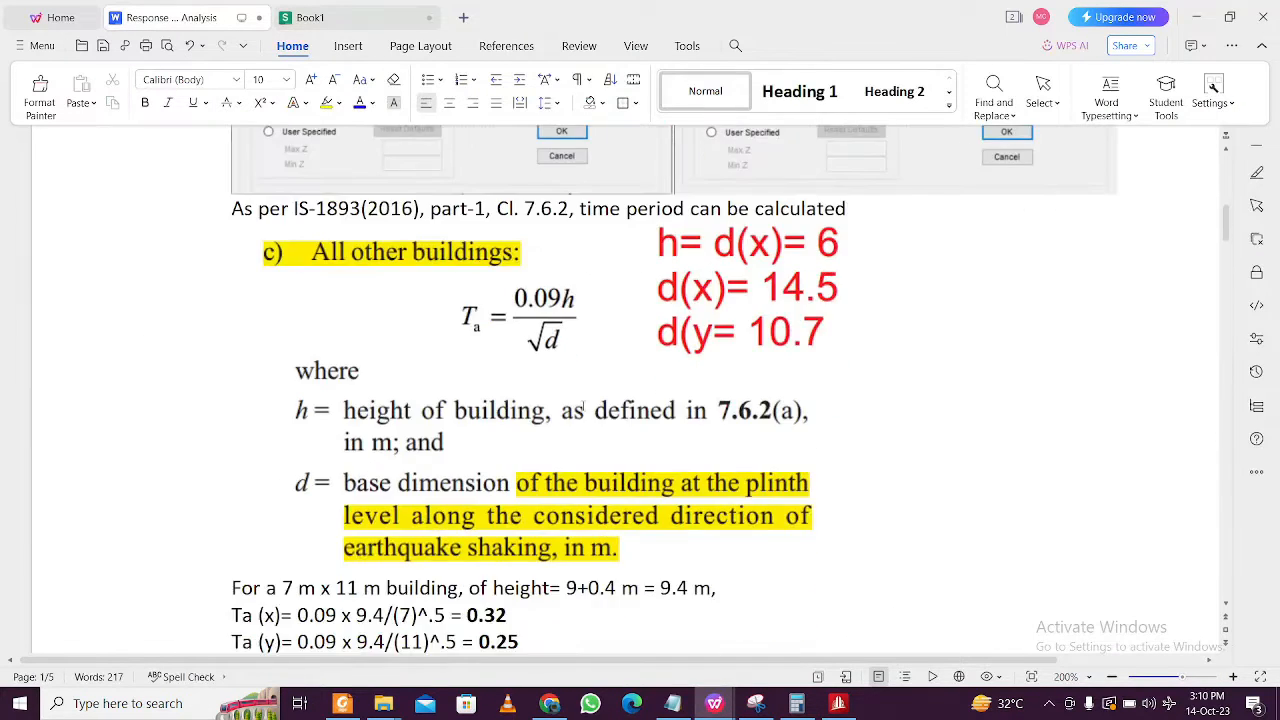
scroll(570, 228, "down", 3)
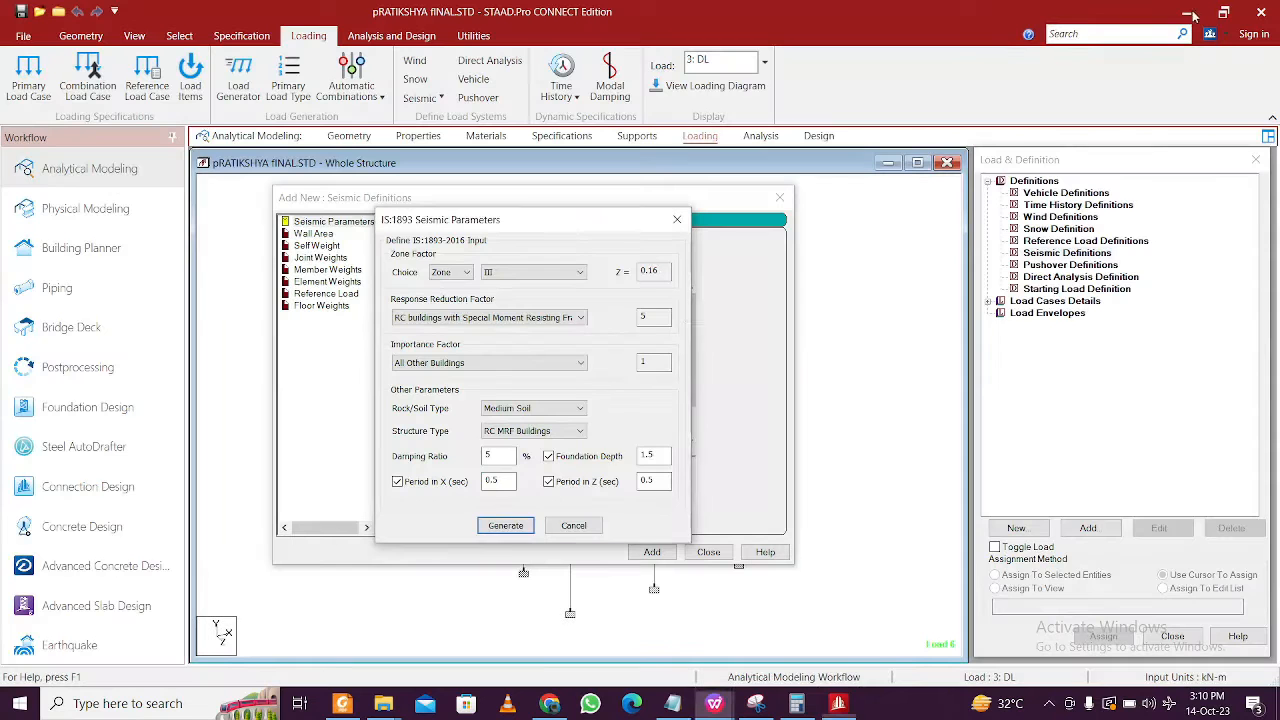
left_click(1196, 17)
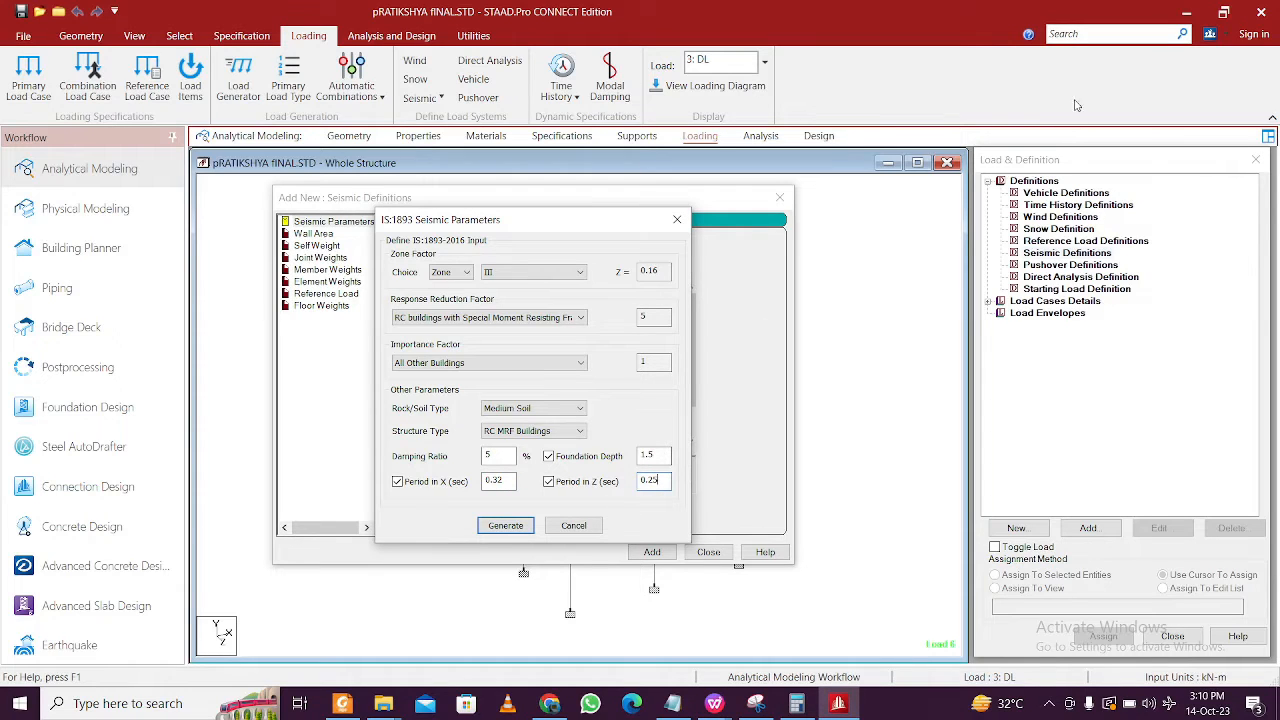
- Generate the IS 1893-2016 parameters (zone 0.16, RF 5, PX 0.32, PZ 0.25), add them, and close the dialog
left_click(510, 527)
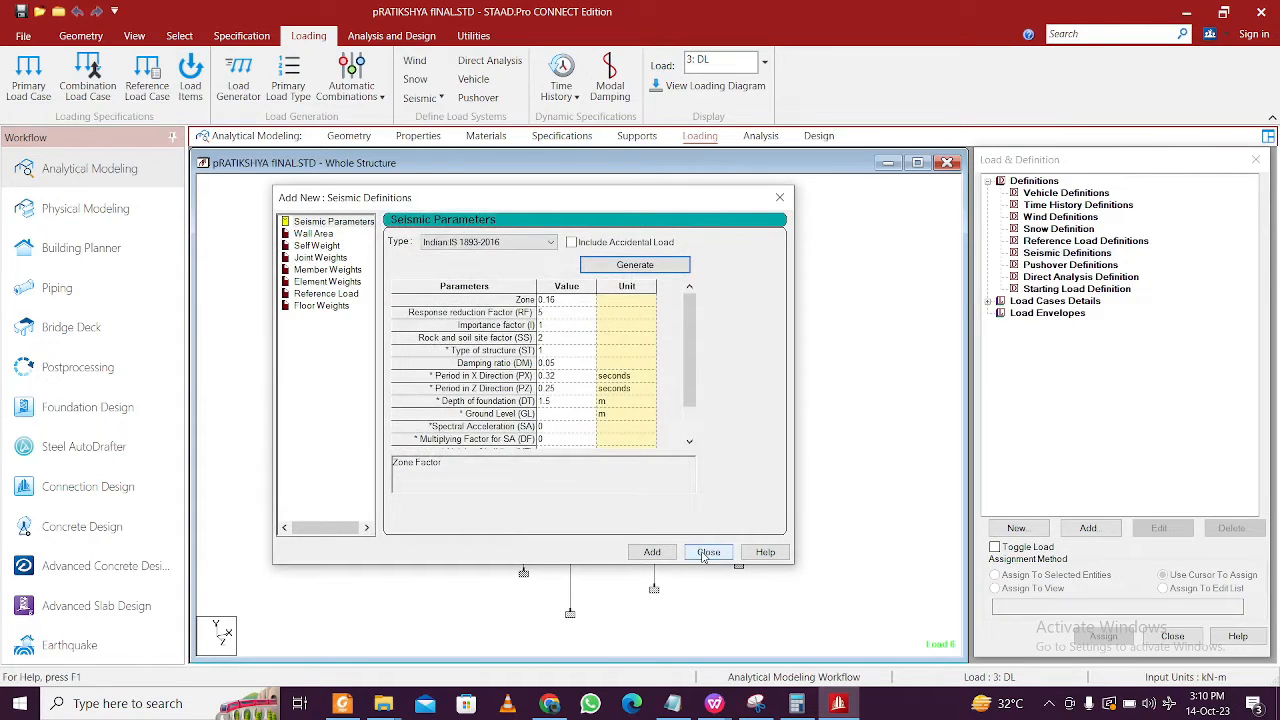
left_click(652, 552)
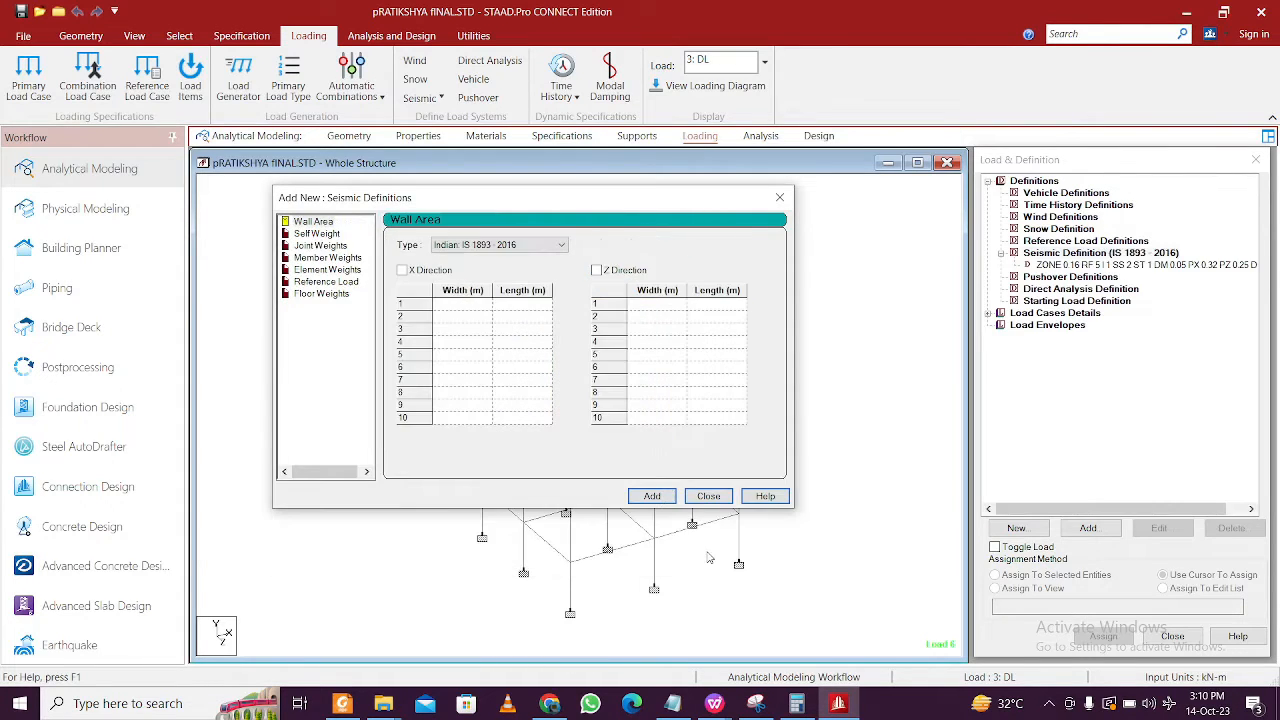
left_click(708, 496)
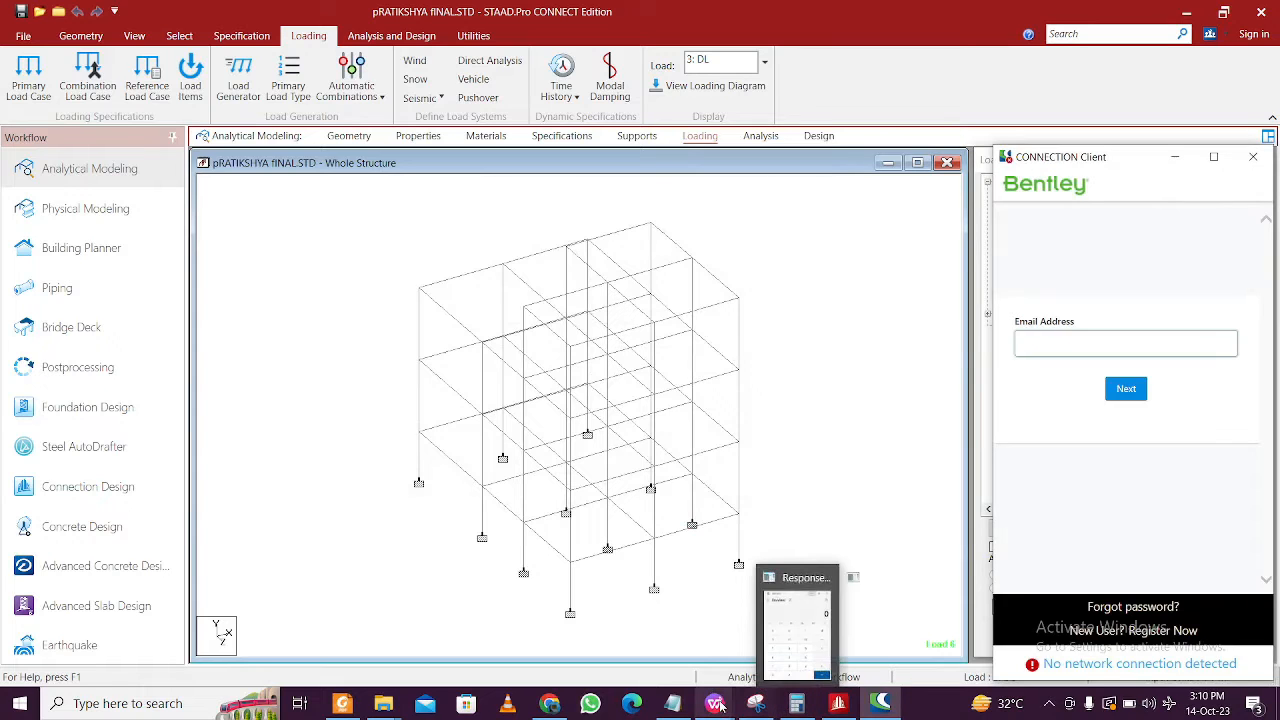
- Review the response spectrum notes, checking the building height expression 9+0.4
left_click(640, 605)
scroll(559, 447, "up", 3)
scroll(515, 432, "down", 4)
scroll(540, 445, "up", 1)
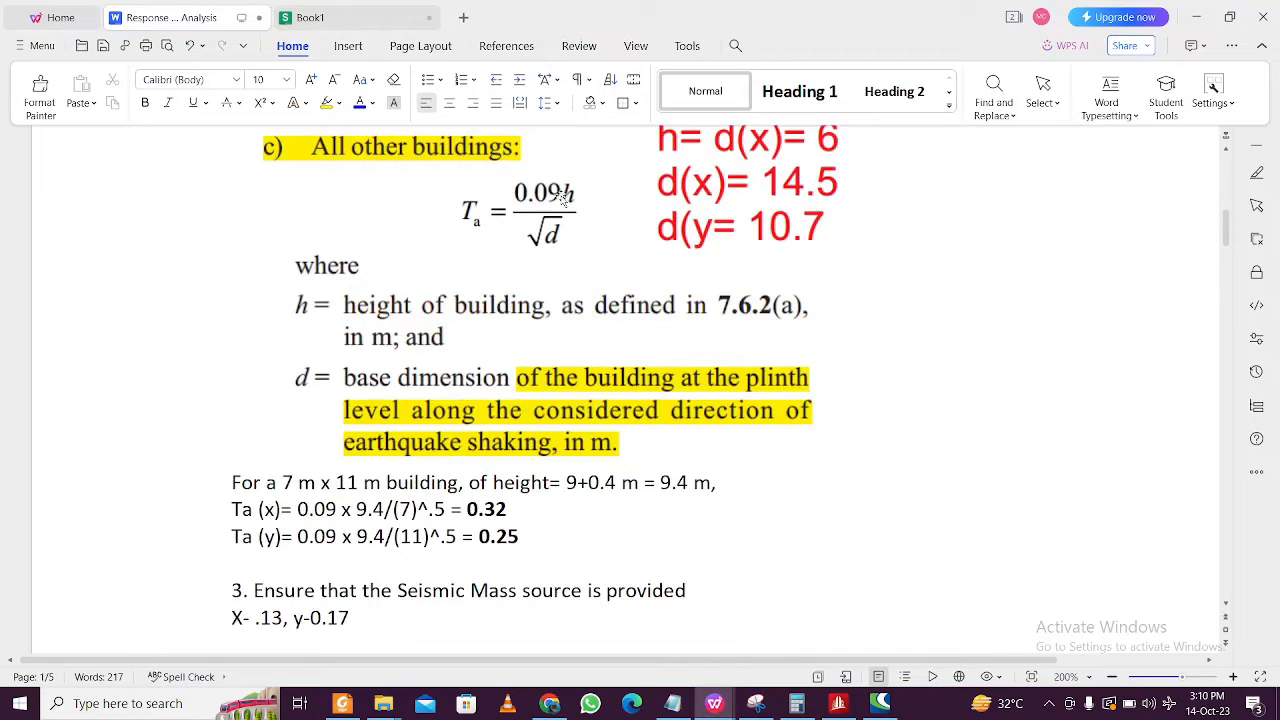
left_click_drag(570, 484, 619, 486)
left_click(567, 486)
- Check the floor plan PDF, then return to STAAD with the sign-in panel dismissed
left_click(342, 703)
scroll(311, 469, "up", 3)
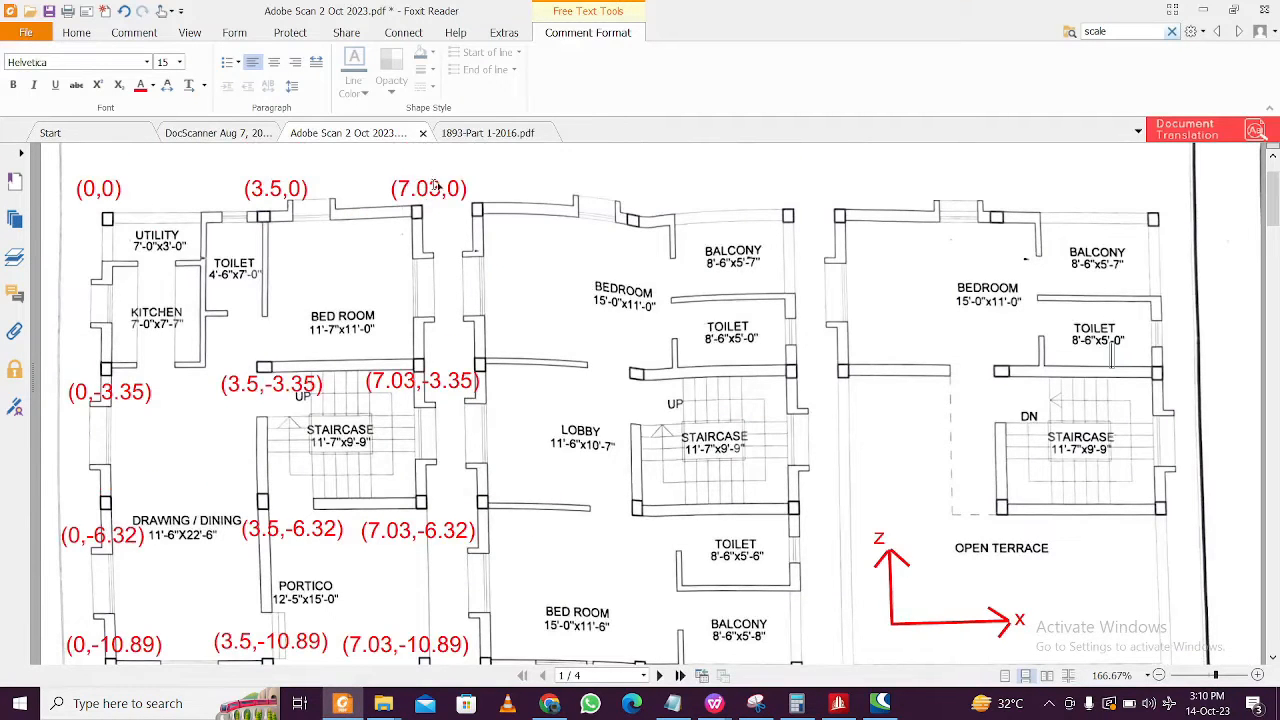
scroll(436, 435, "down", 3)
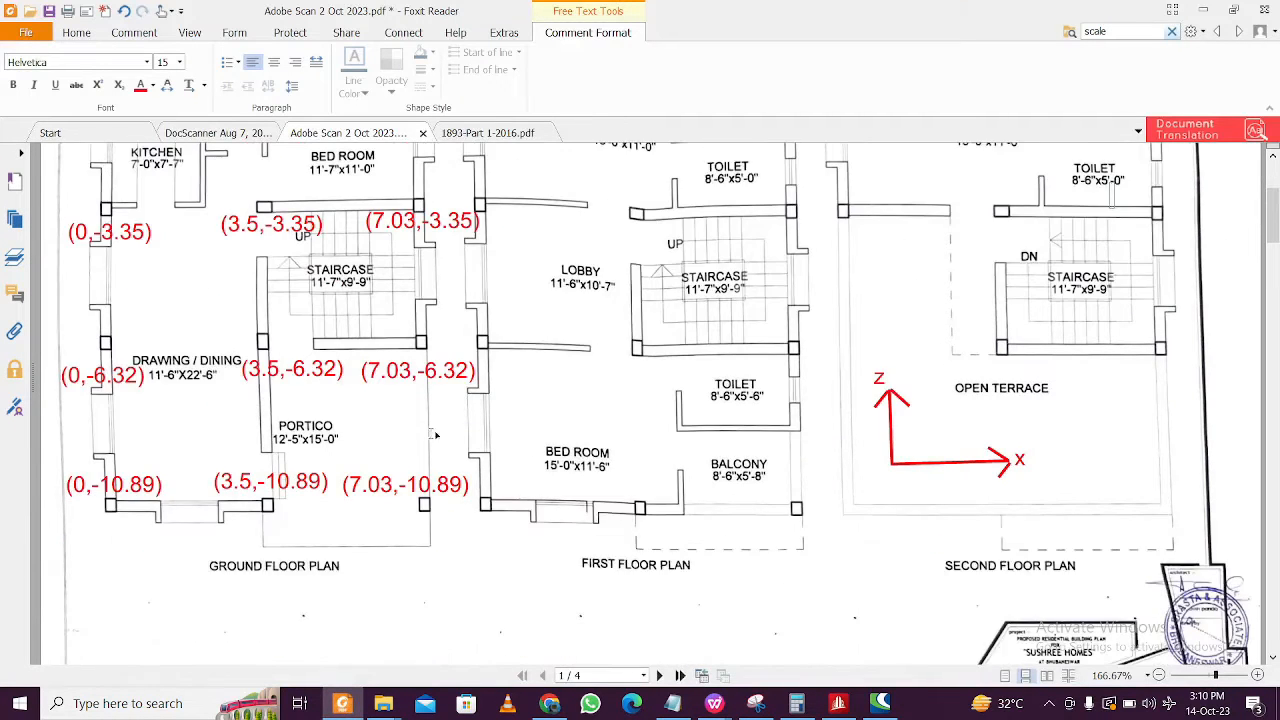
left_click(1203, 9)
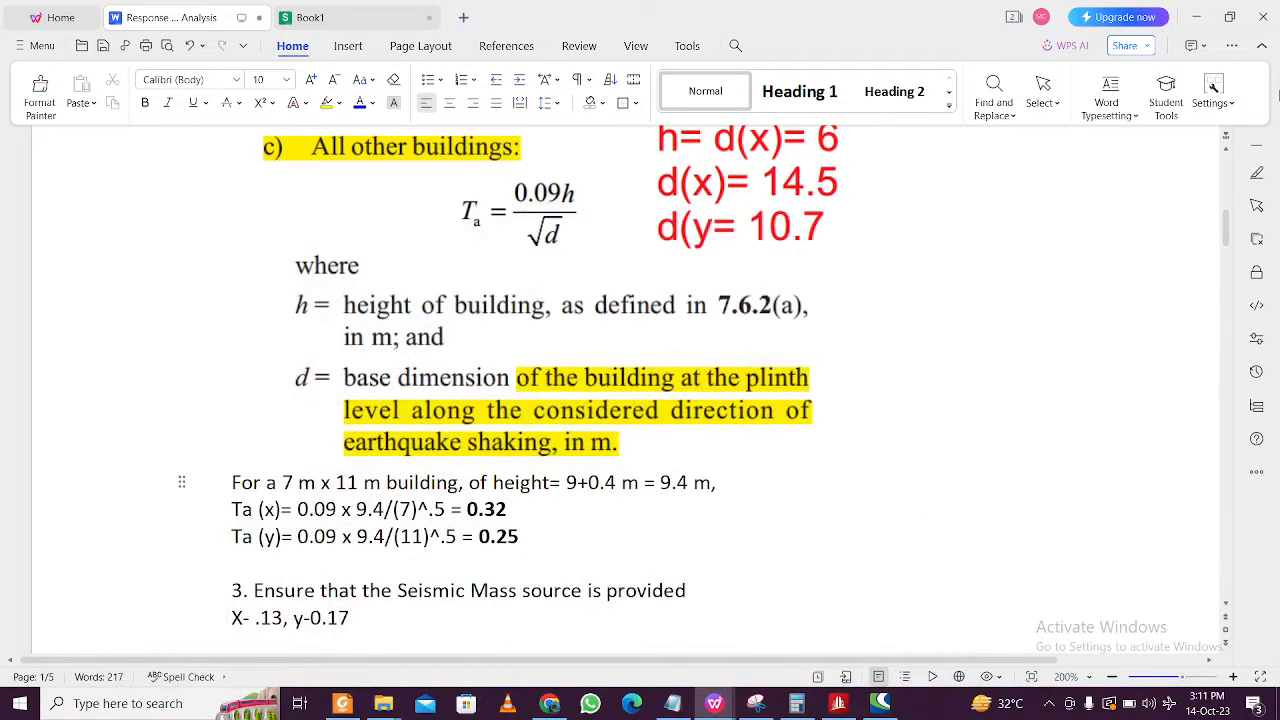
left_click(1196, 17)
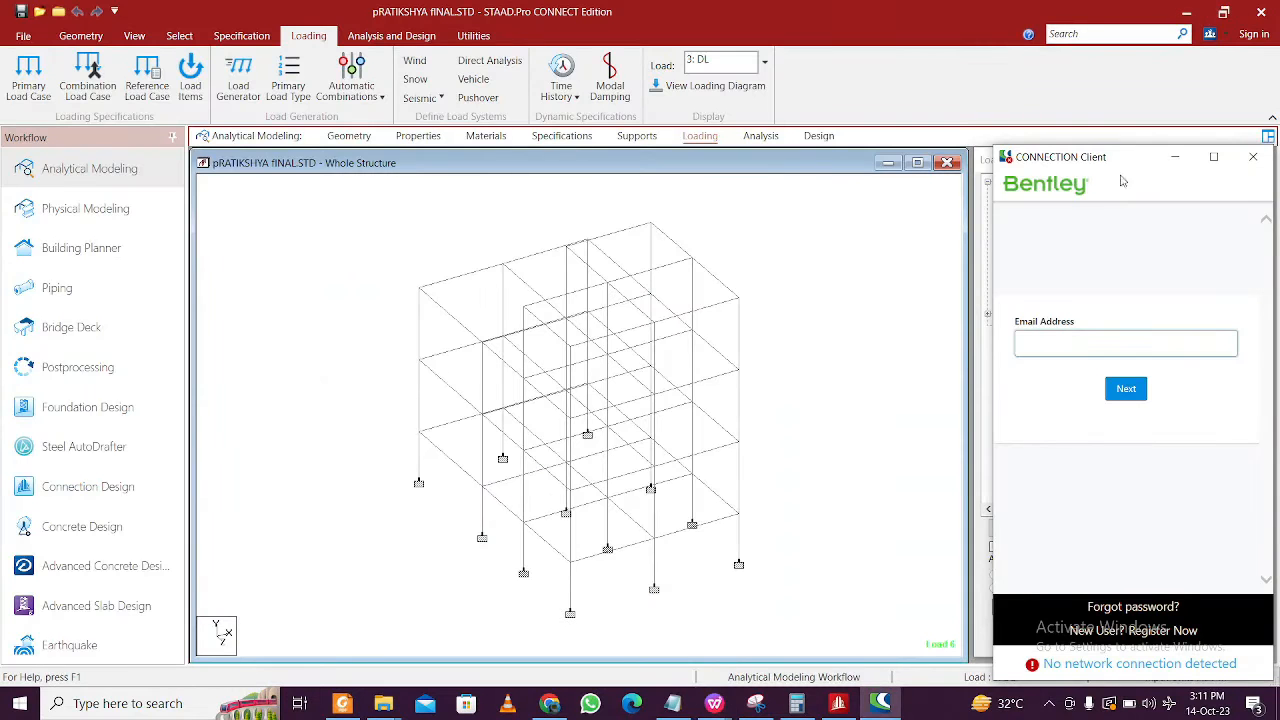
left_click(1253, 157)
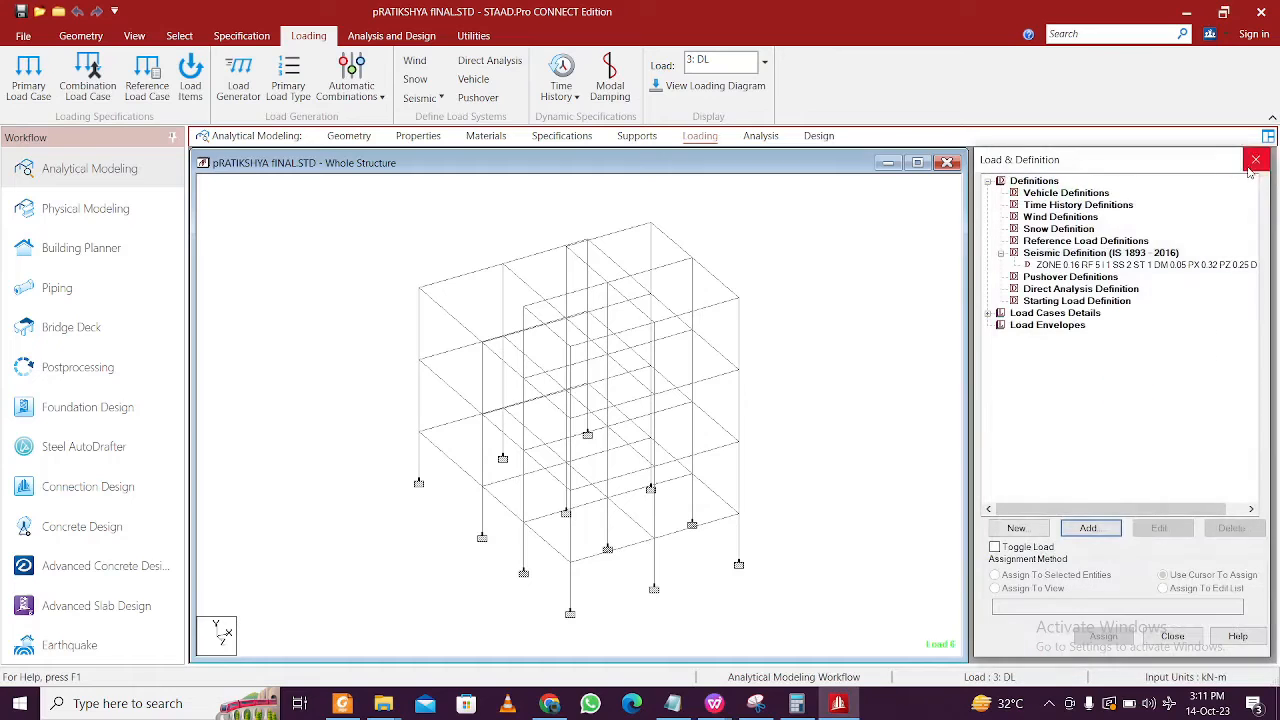
- Expand Load Cases Details (DL, LL, combination) and begin adding a new primary load case
left_click(1085, 264)
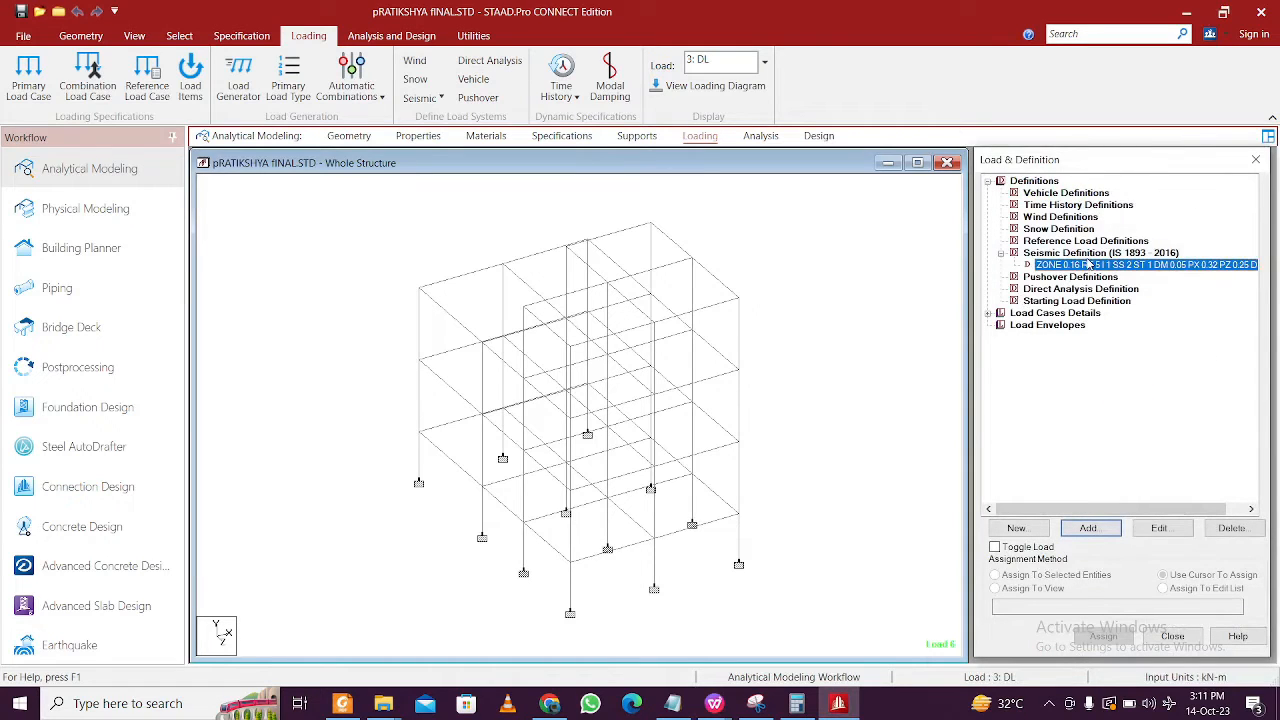
left_click(989, 313)
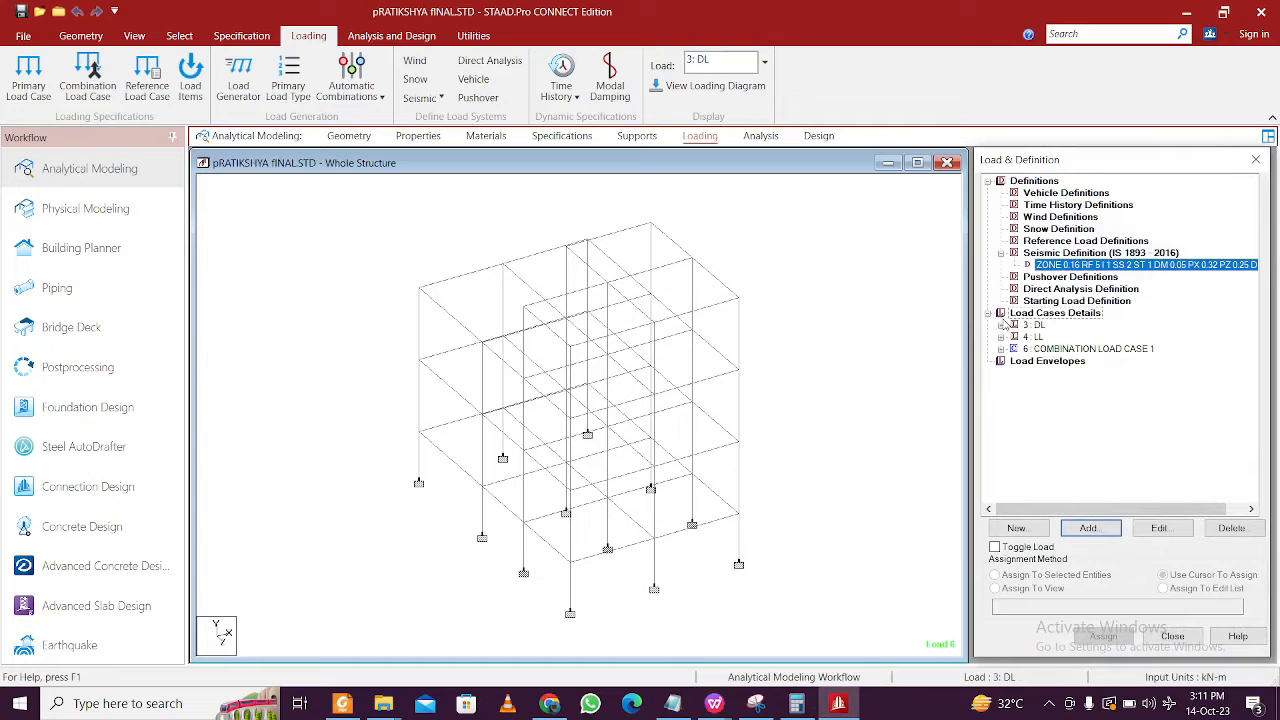
left_click(1056, 313)
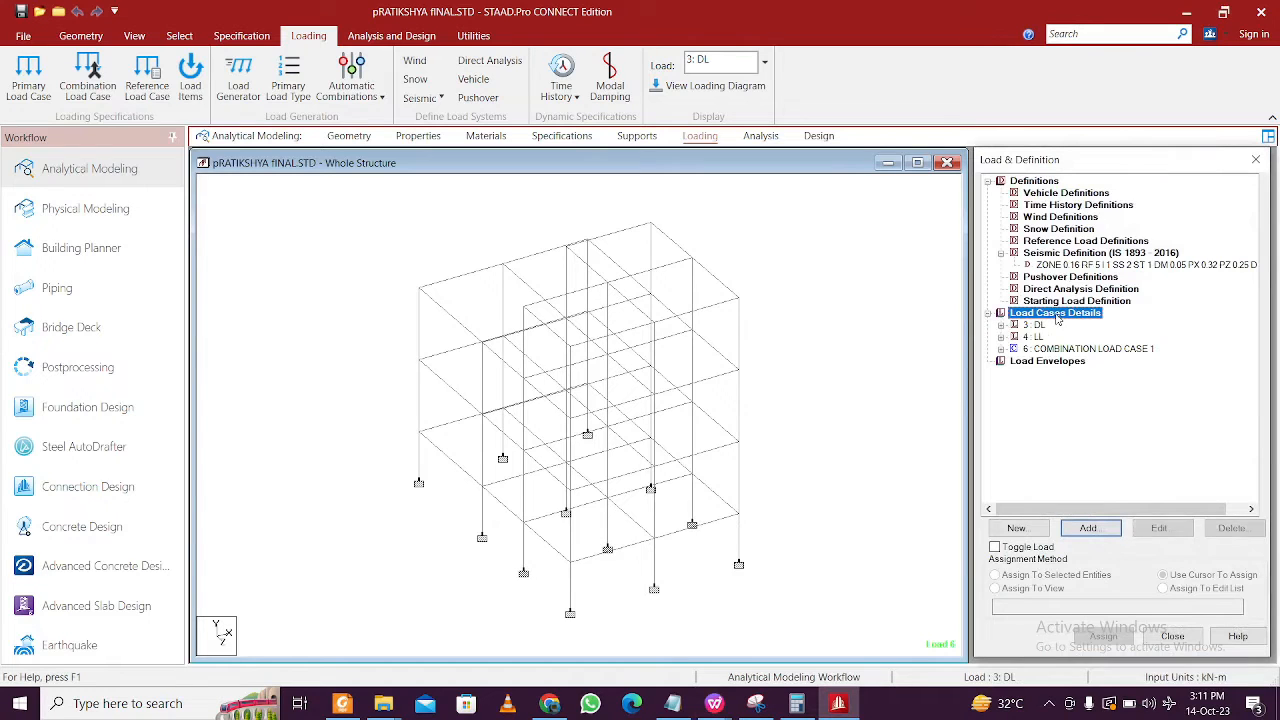
left_click(1084, 528)
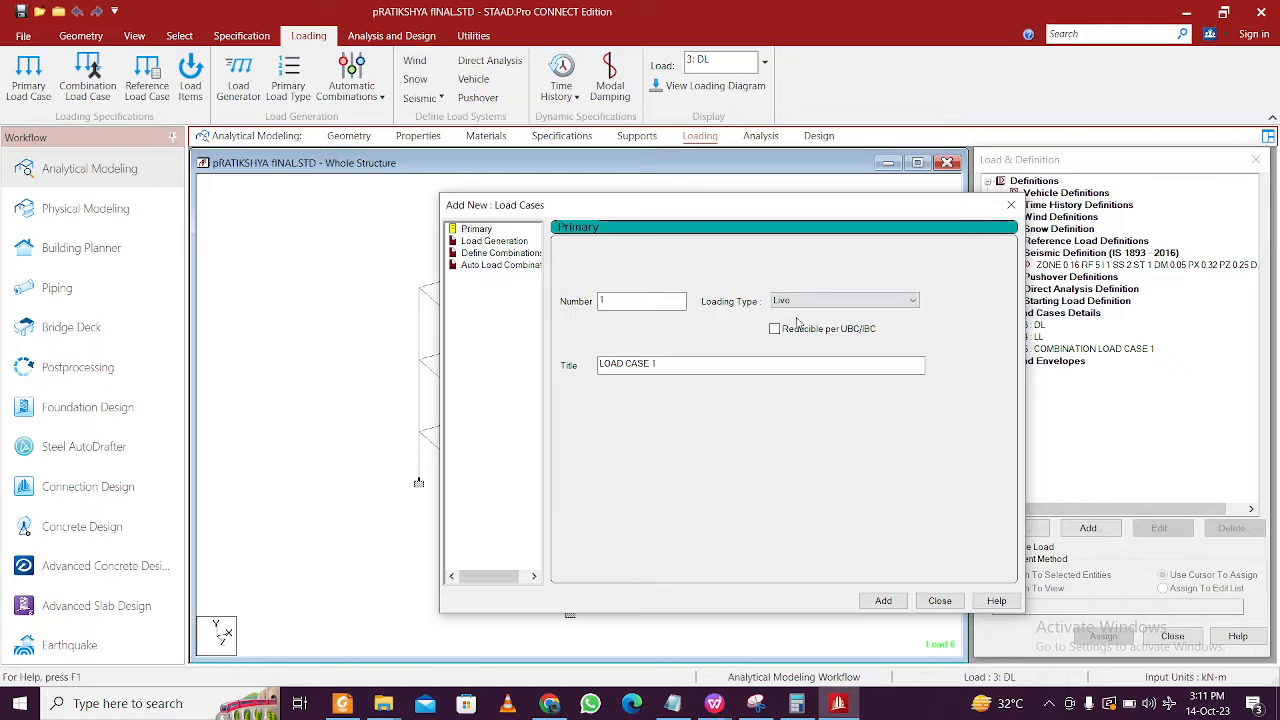
- Set the new load case's loading type to None and select its default title
left_click(837, 302)
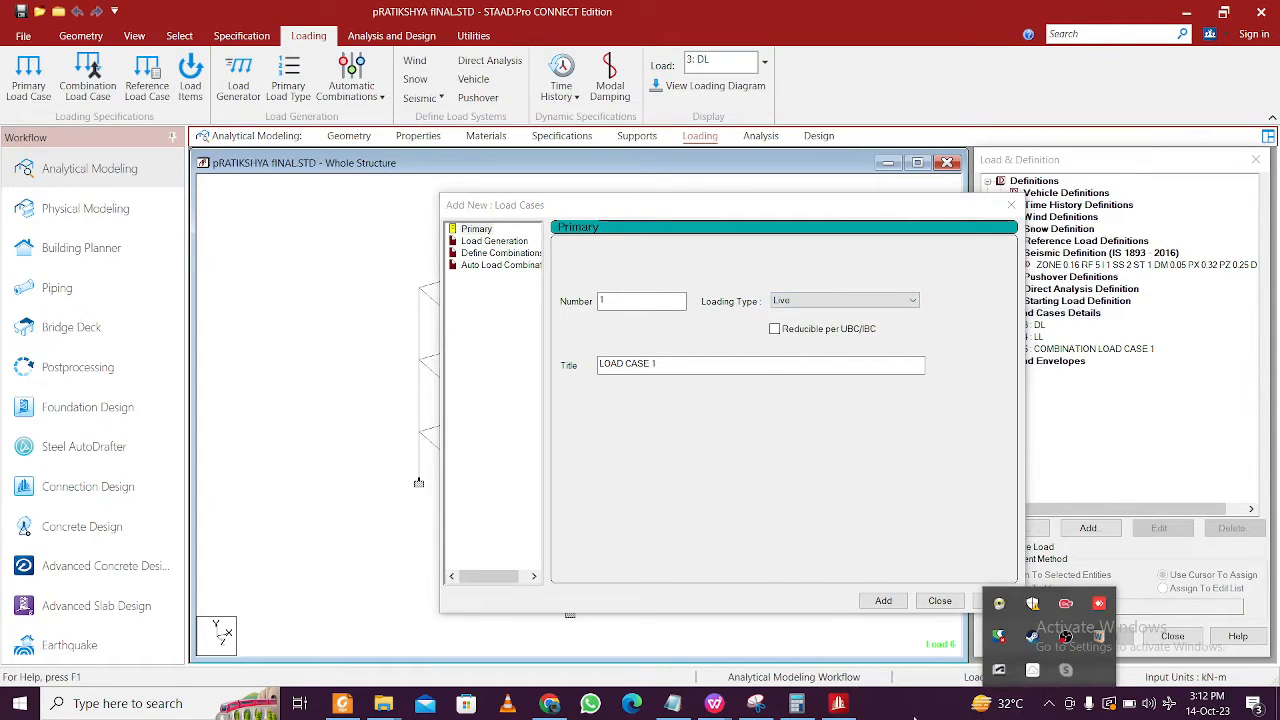
left_click(911, 714)
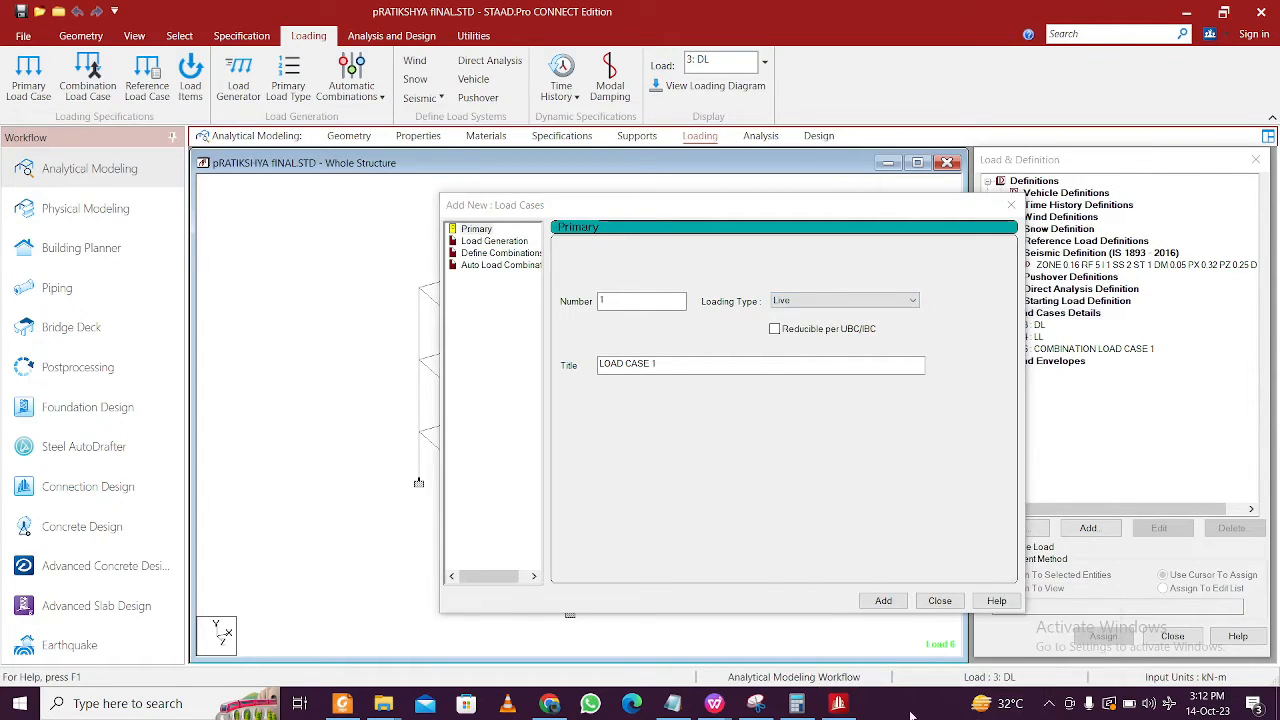
left_click(843, 301)
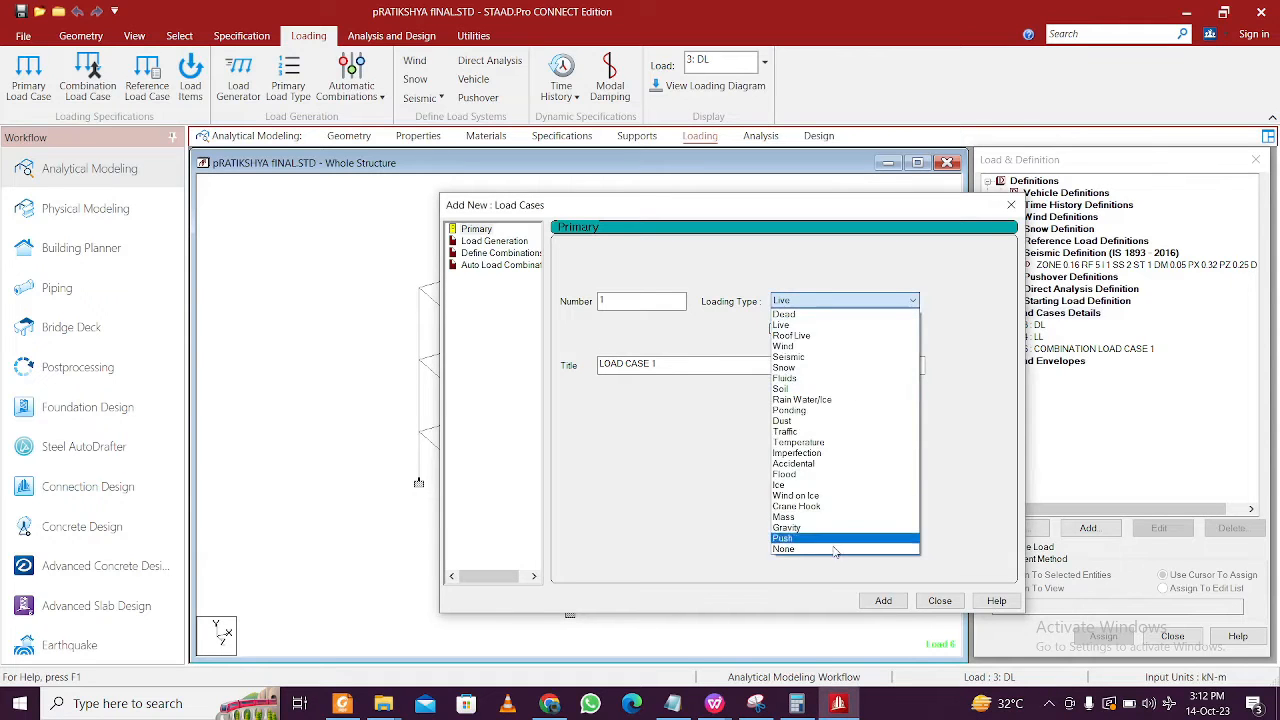
left_click(831, 552)
key("Tab")
left_click(665, 705)
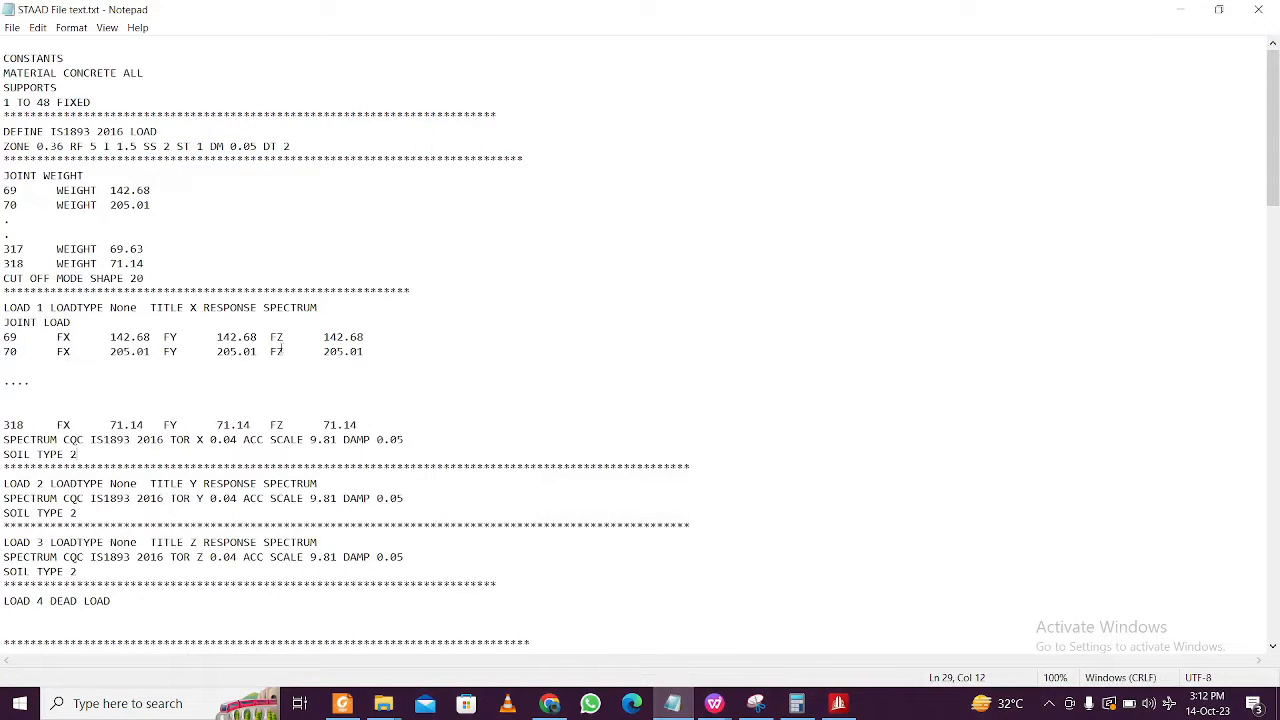
- Copy 'X RESPONSE SPECTRUM' from the load 1 line of the Notepad notes and go back to STAAD
left_click_drag(326, 311, 189, 308)
key("ctrl+c")
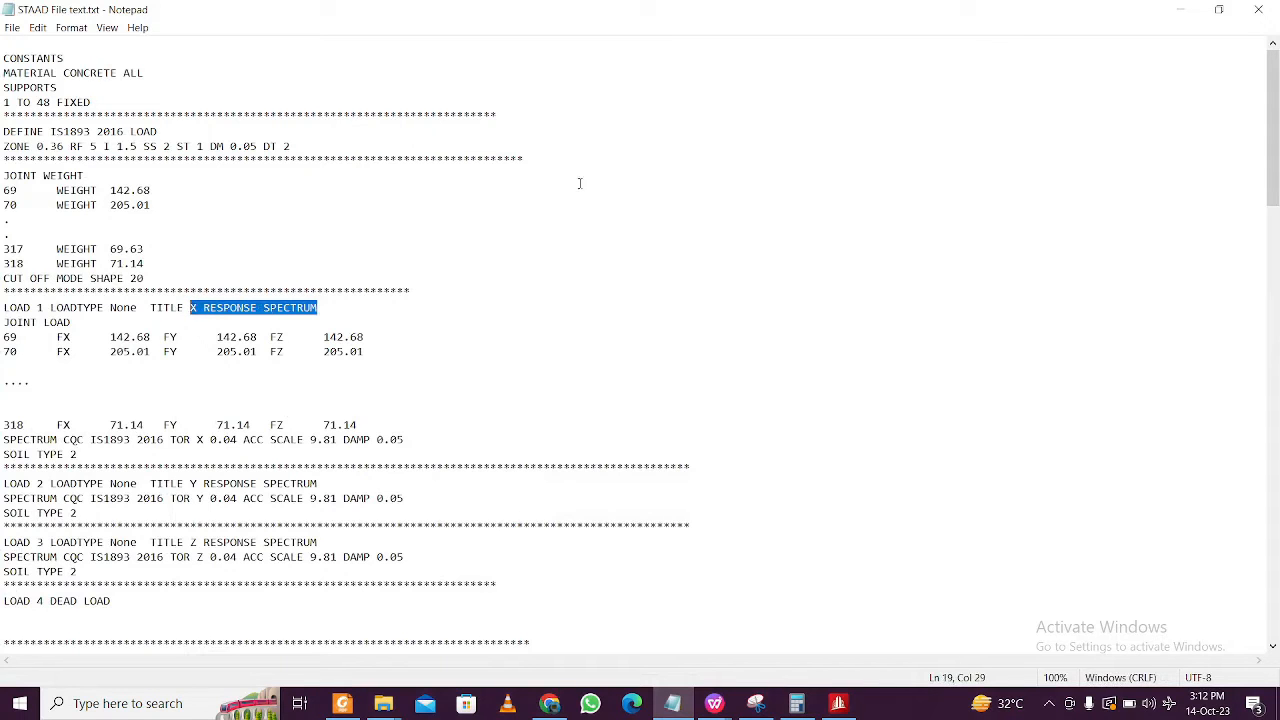
left_click(1179, 9)
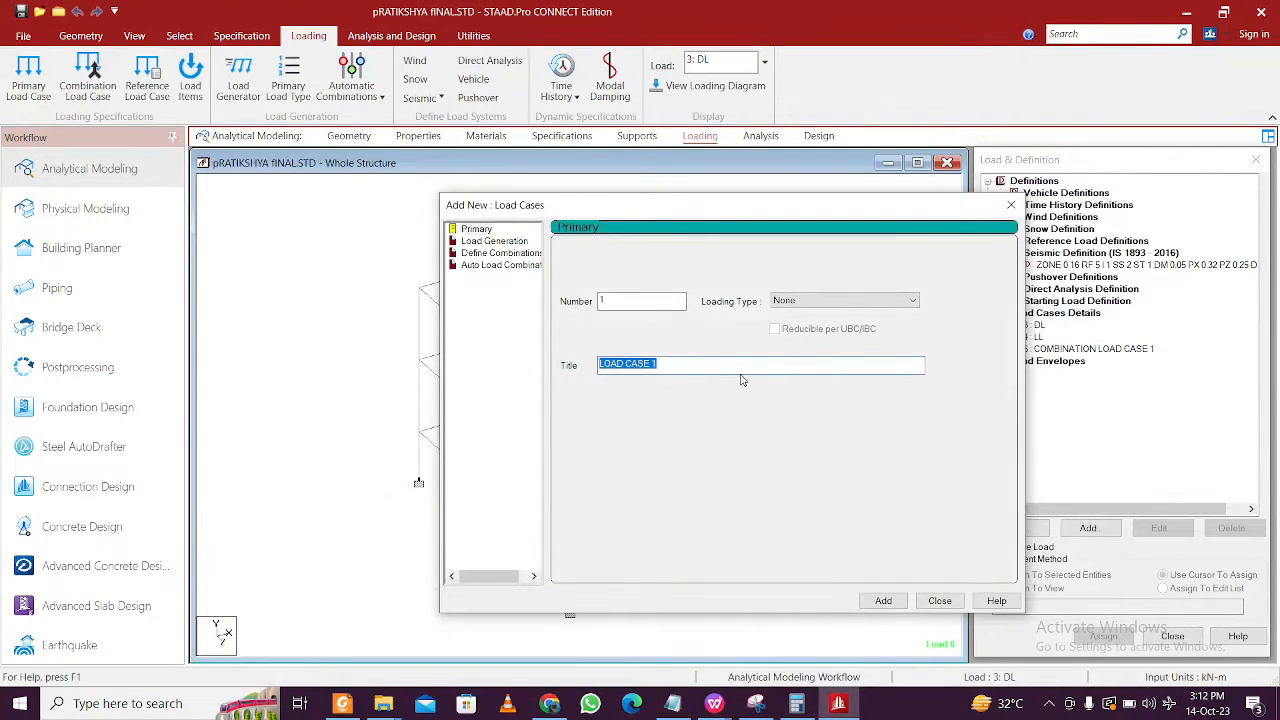
key("ctrl+v")
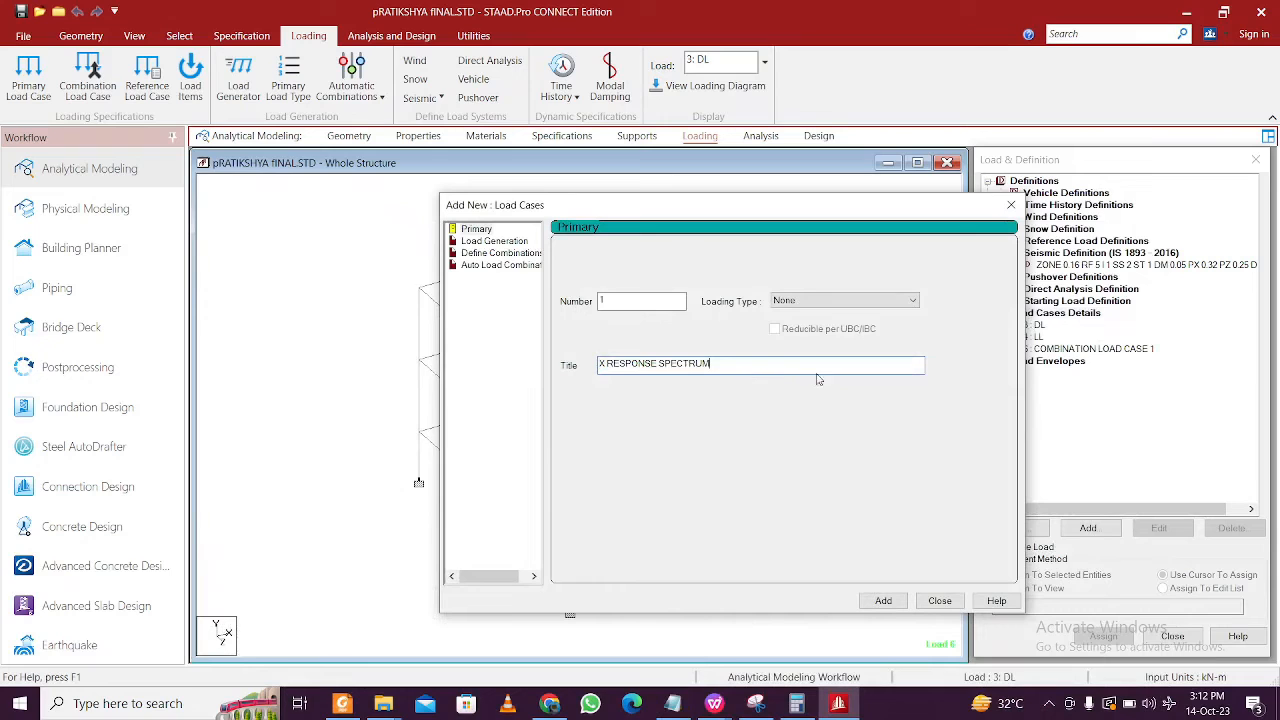
left_click(887, 601)
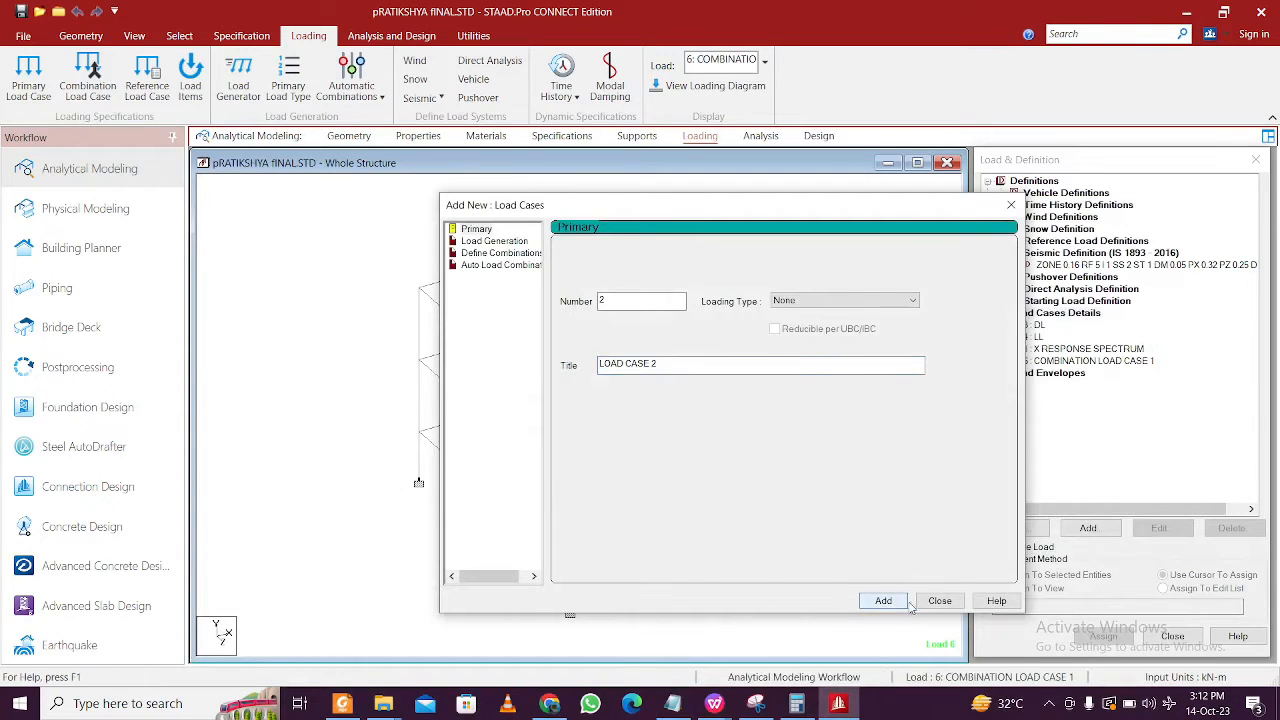
left_click(942, 603)
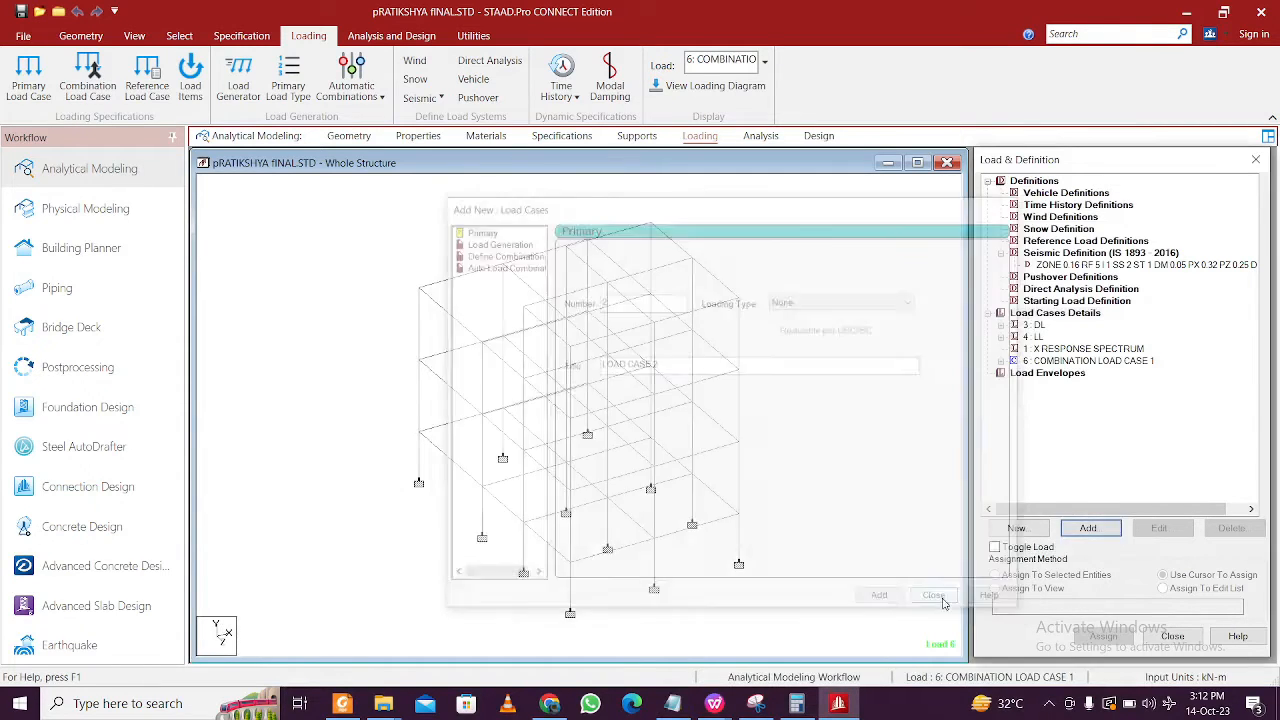
left_click(1068, 350)
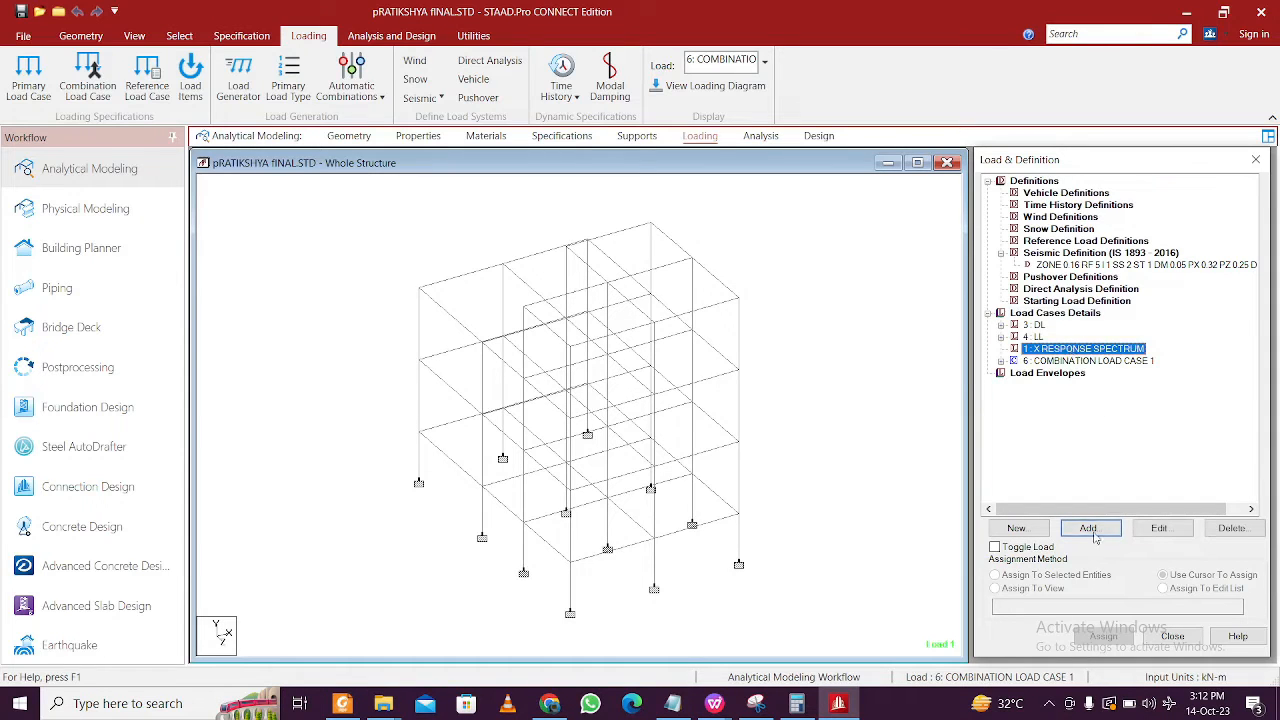
left_click(1233, 529)
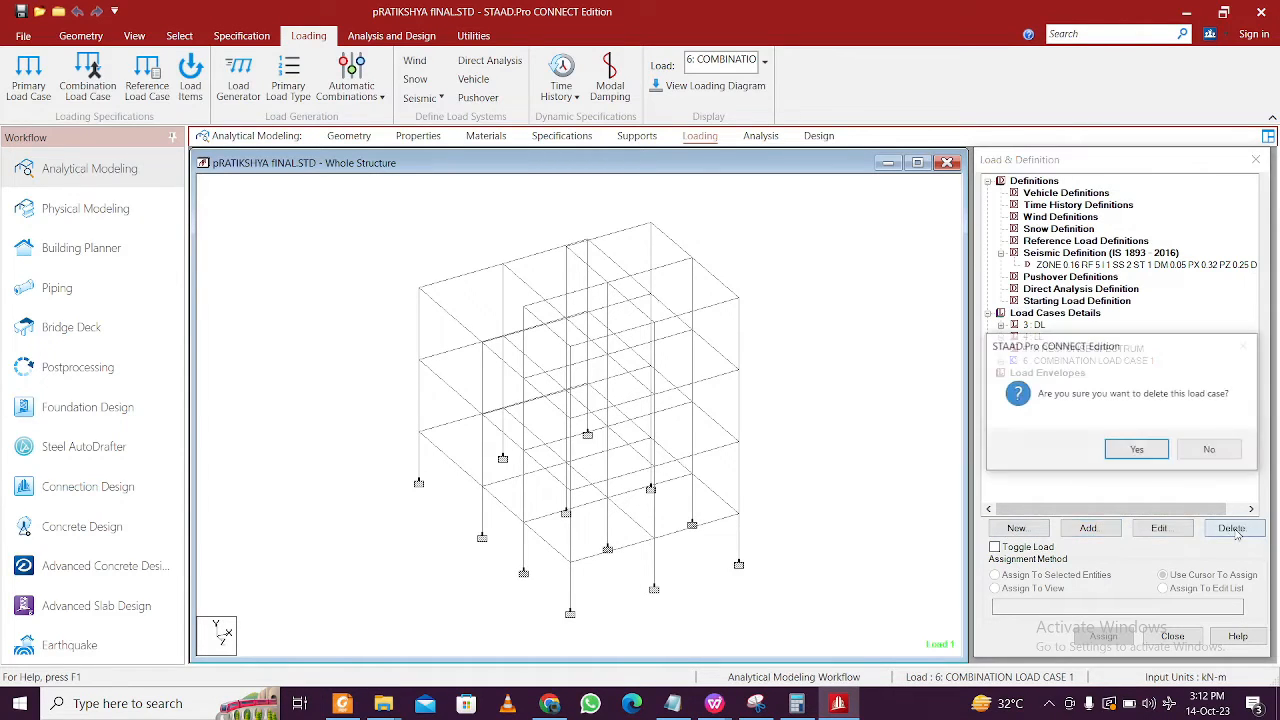
left_click(1140, 452)
left_click(1076, 314)
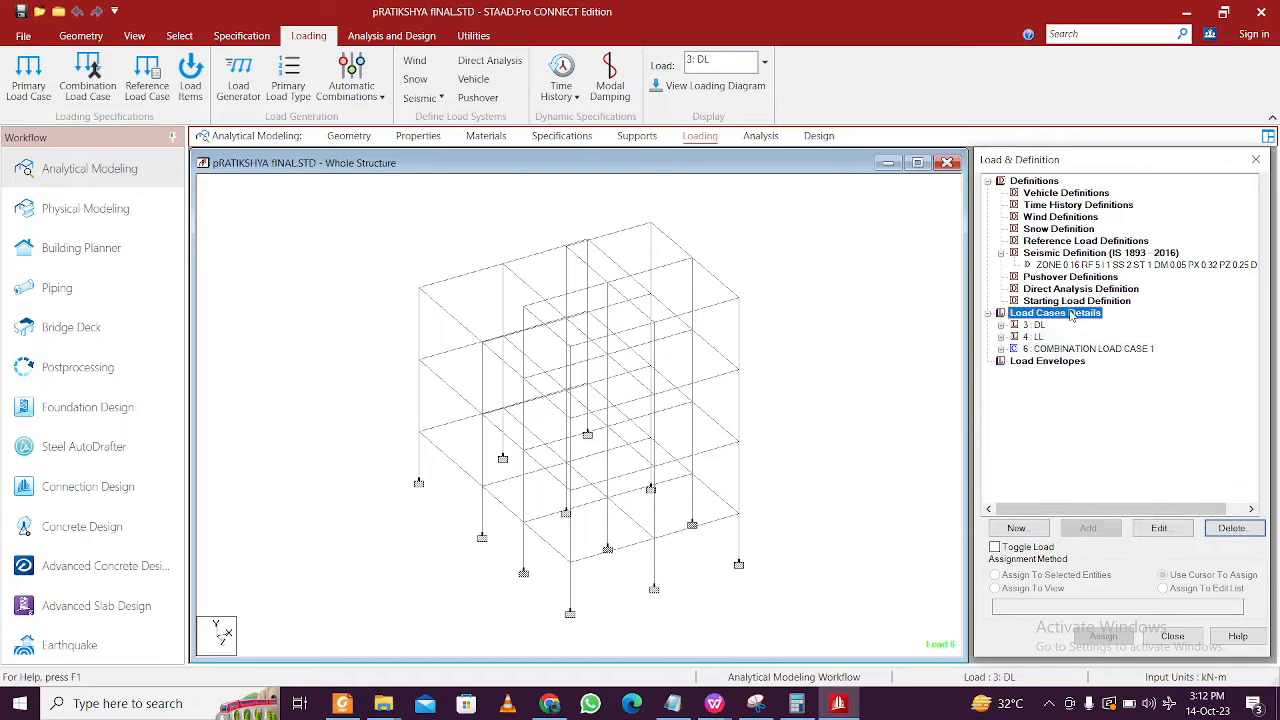
left_click(1088, 528)
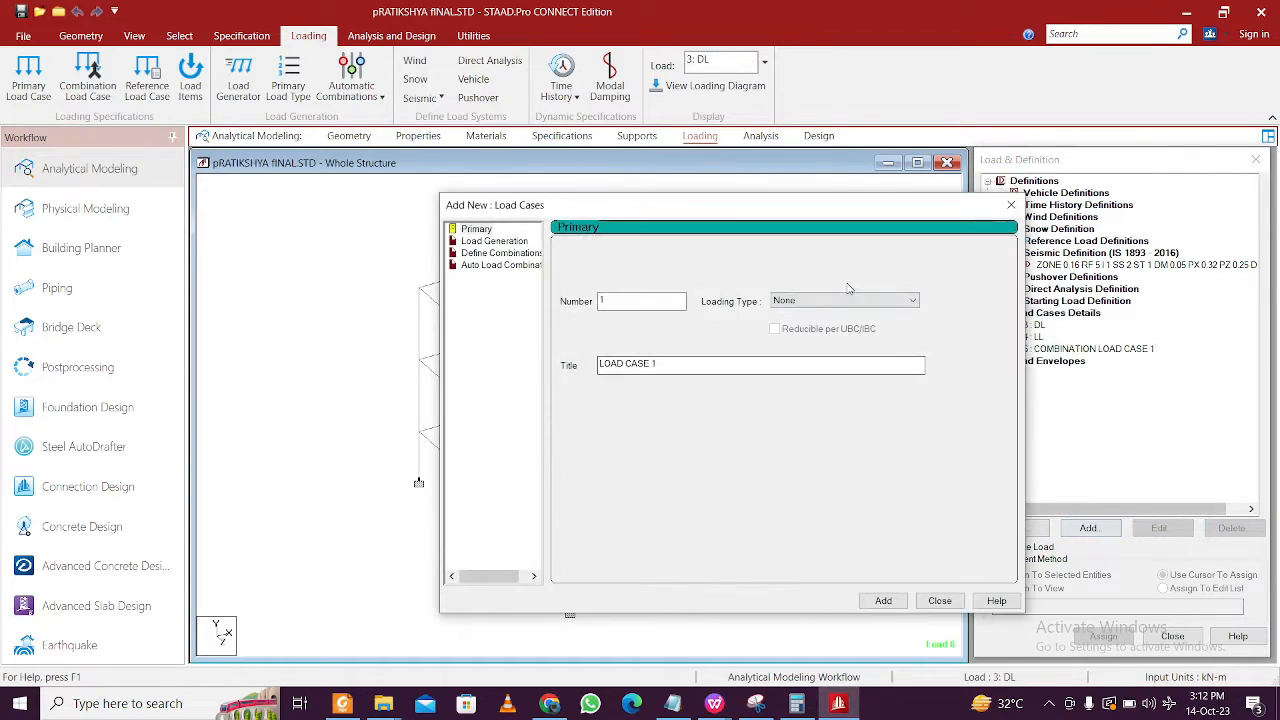
left_click(838, 301)
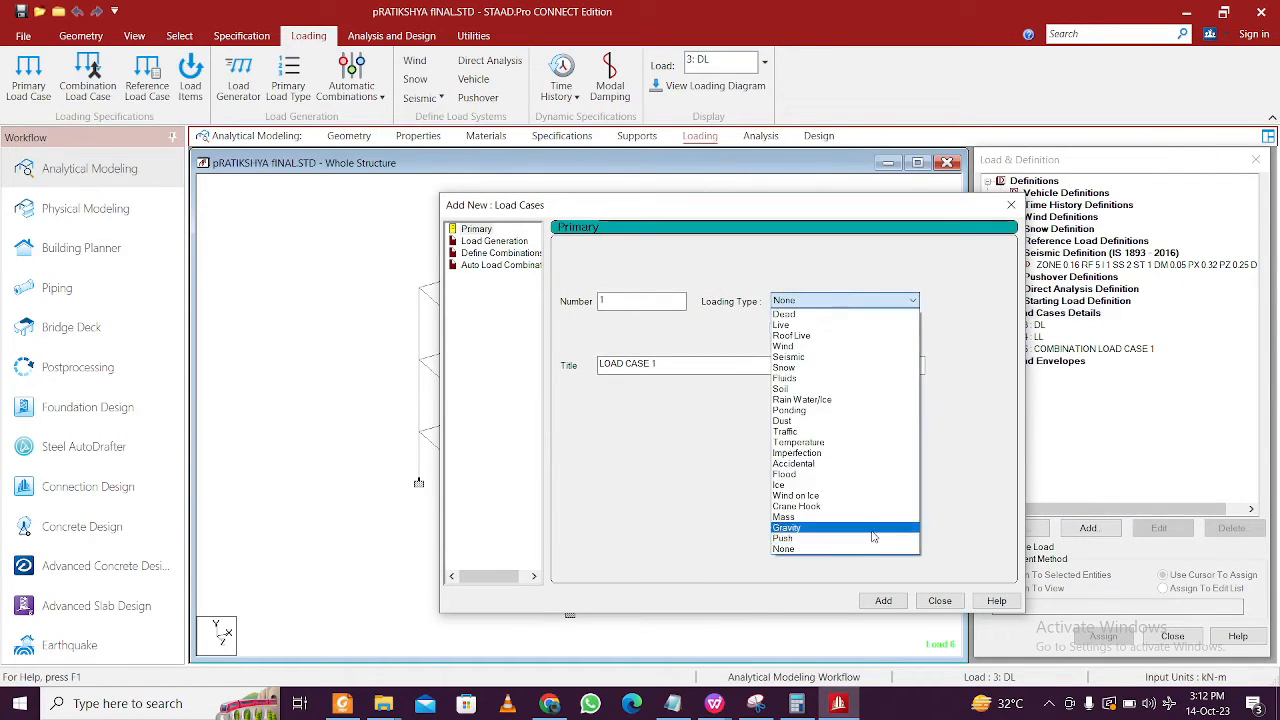
left_click(800, 549)
left_click(655, 364)
left_click_drag(655, 364, 480, 370)
type("X RESPONSE SPECTRUM")
left_click(884, 601)
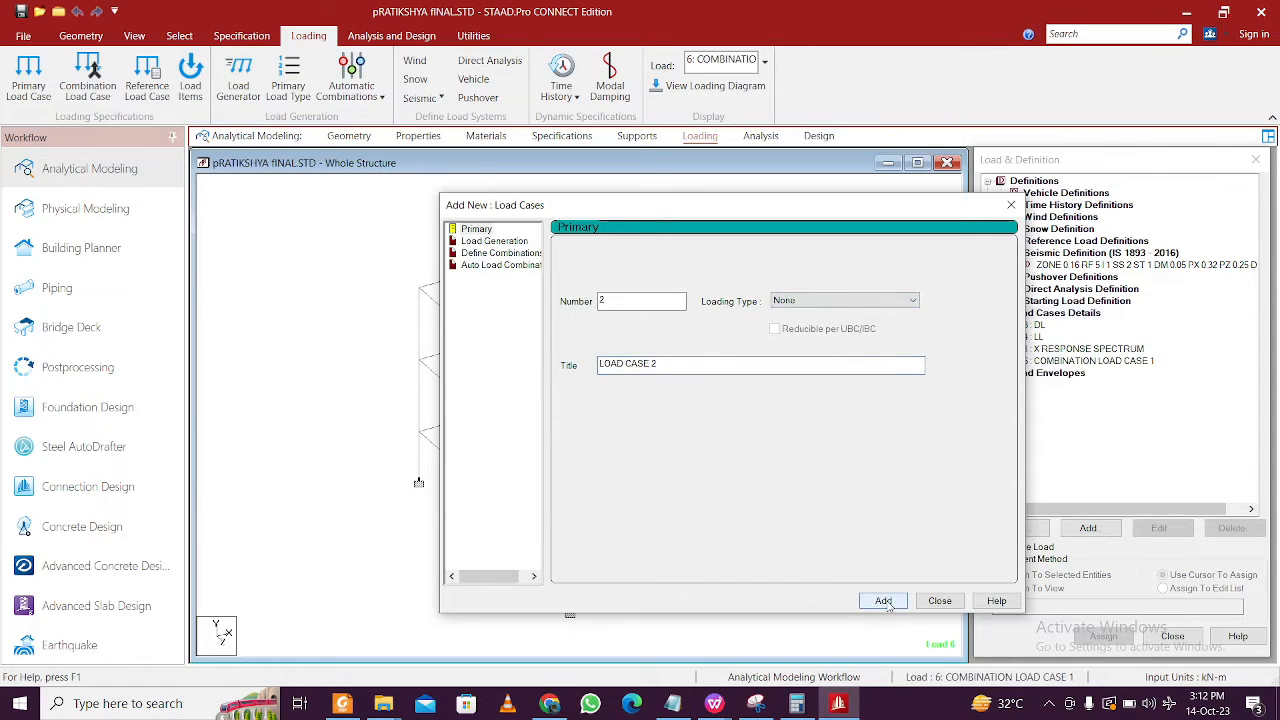
left_click(932, 603)
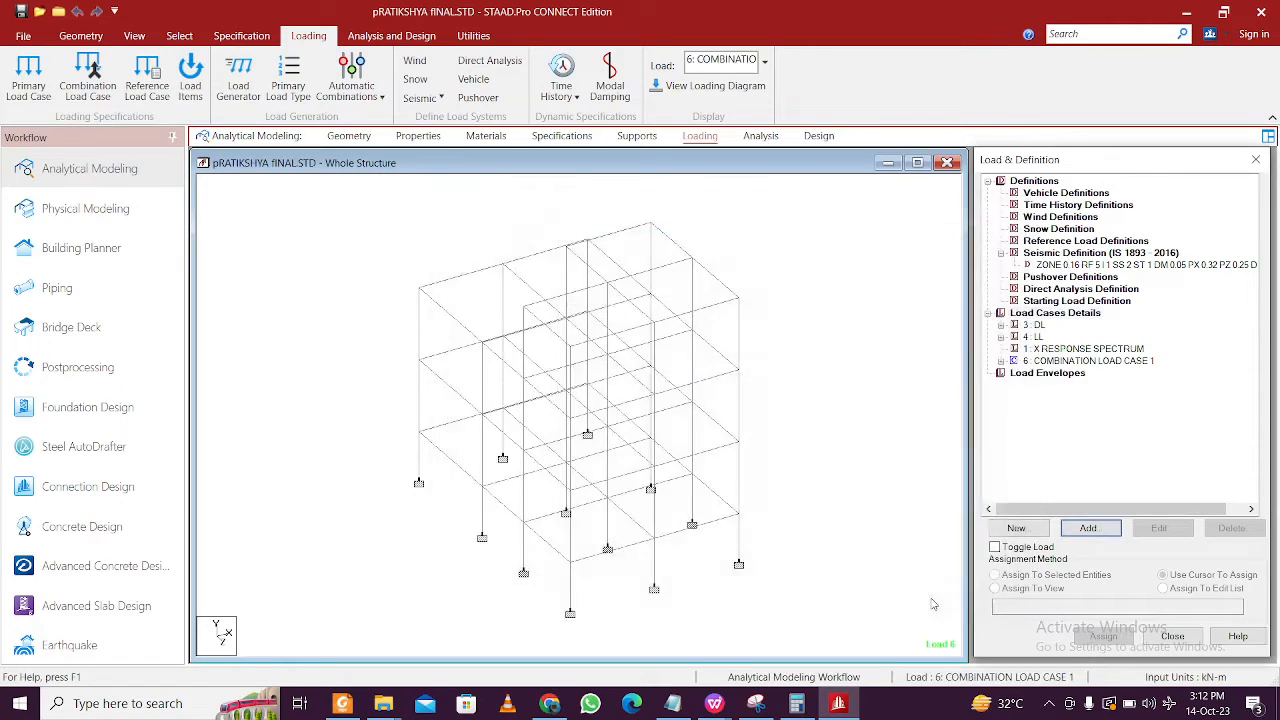
left_click(1053, 350)
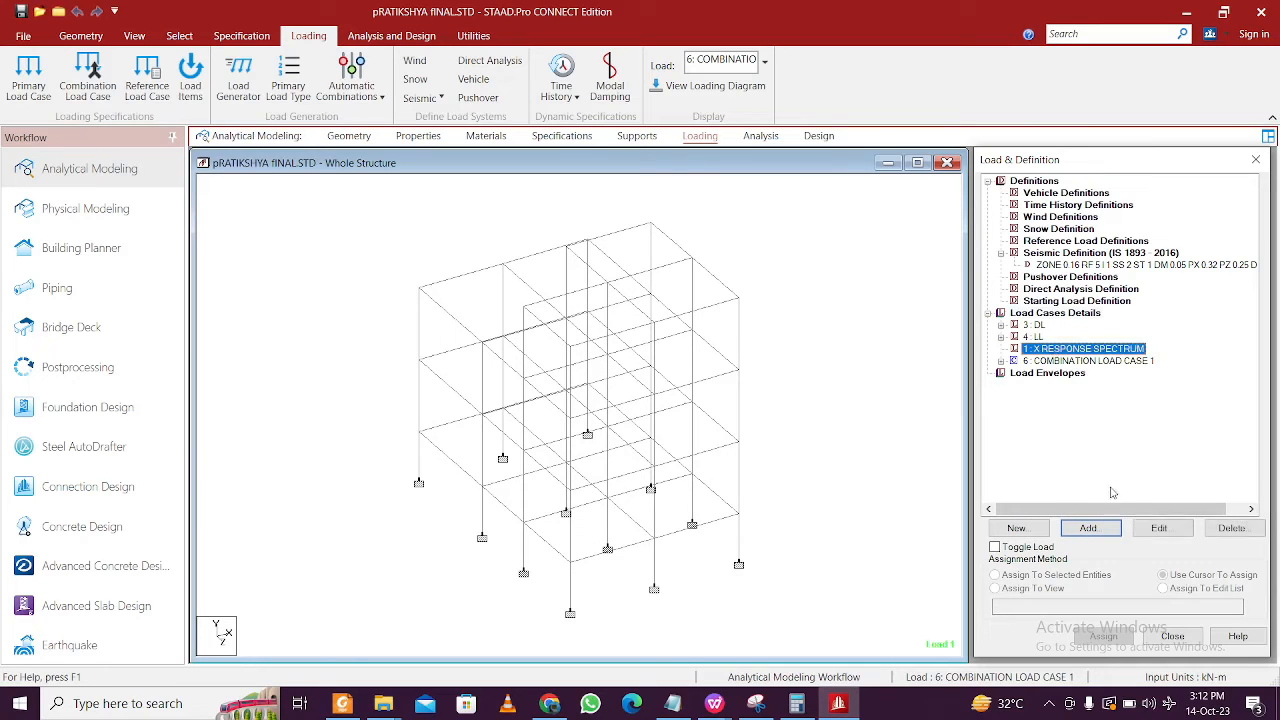
left_click(1228, 528)
left_click(1138, 451)
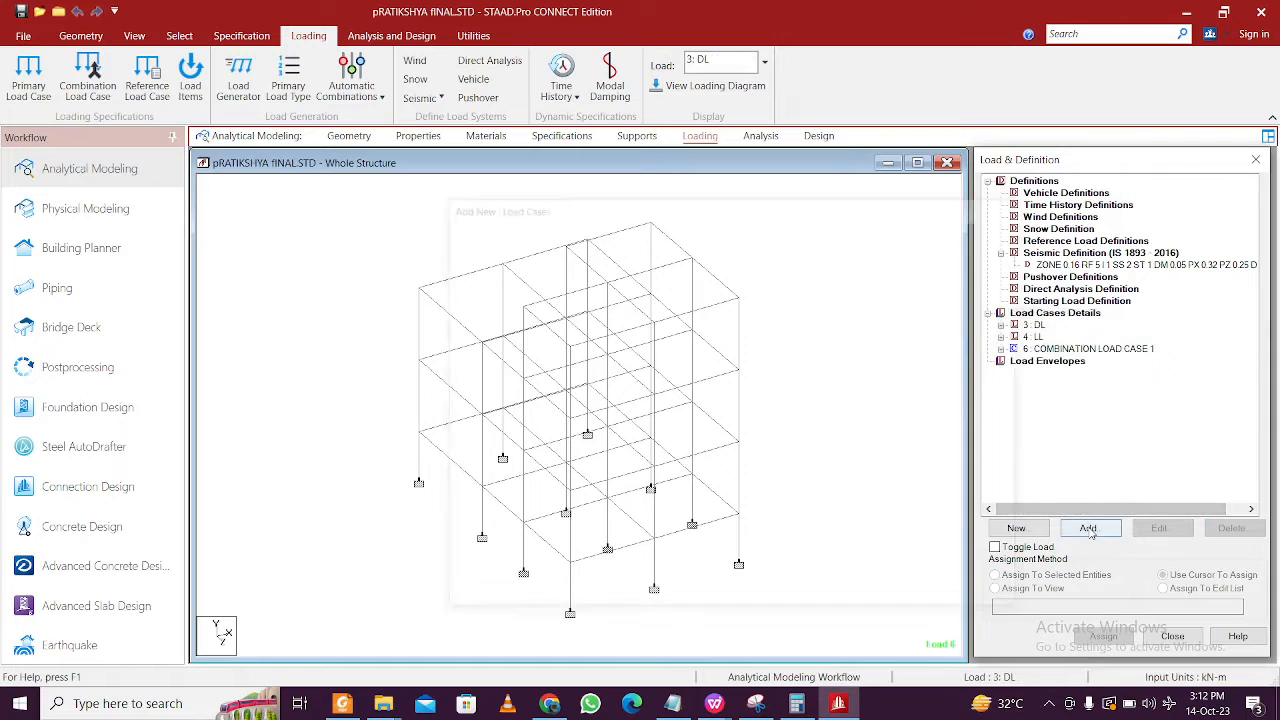
- Create a load case titled X RESPONSE SPECTRUM by pasting the copied title
left_click(1088, 527)
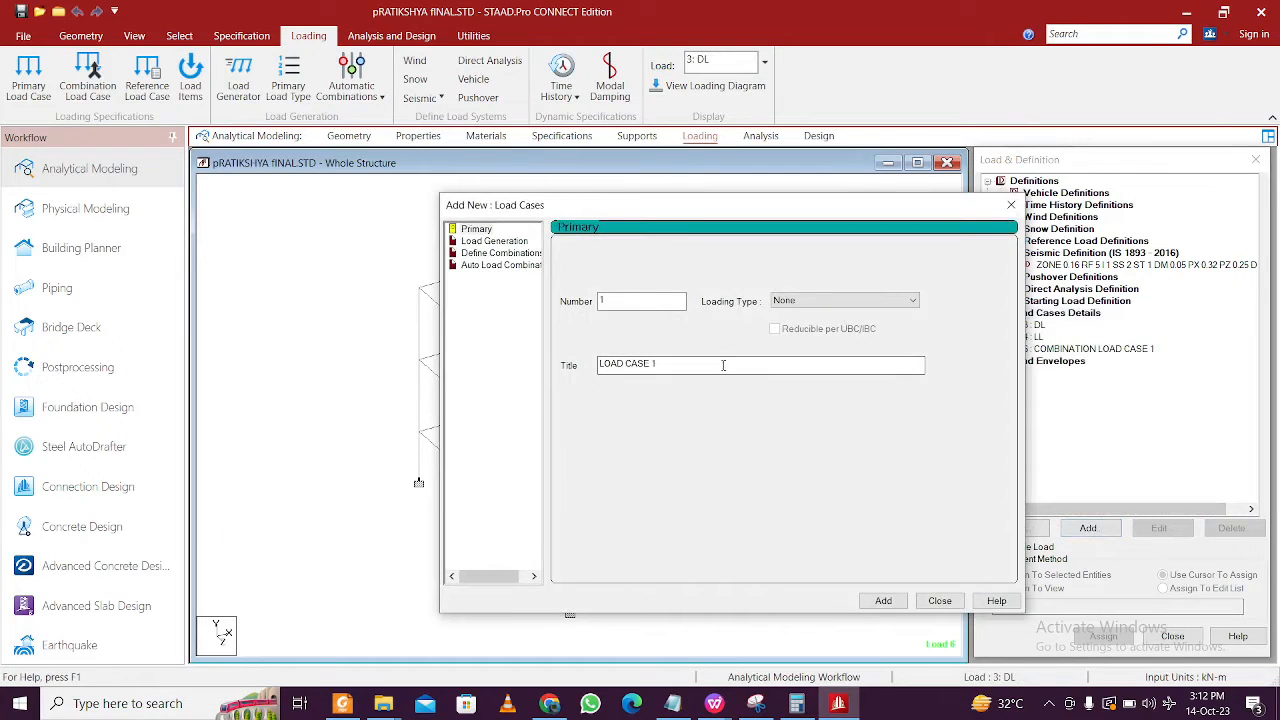
left_click_drag(721, 361, 482, 360)
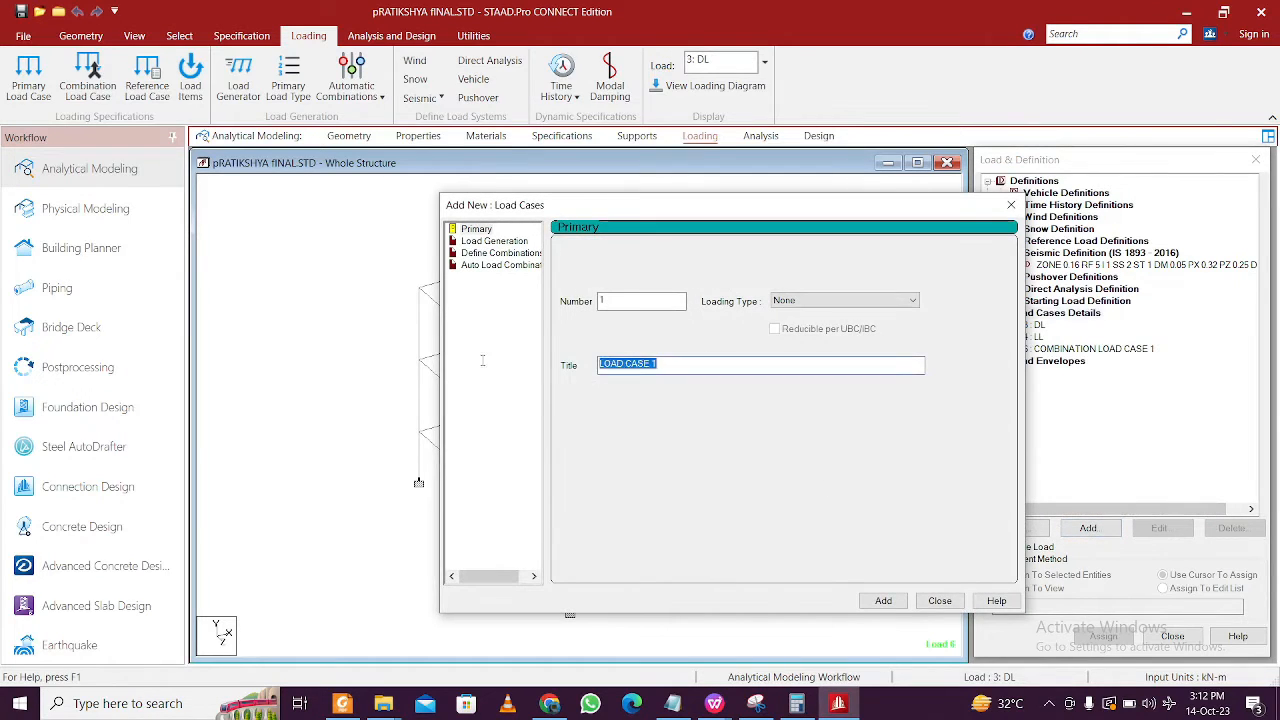
type("X RESPONSE SPECTRUM")
left_click(883, 600)
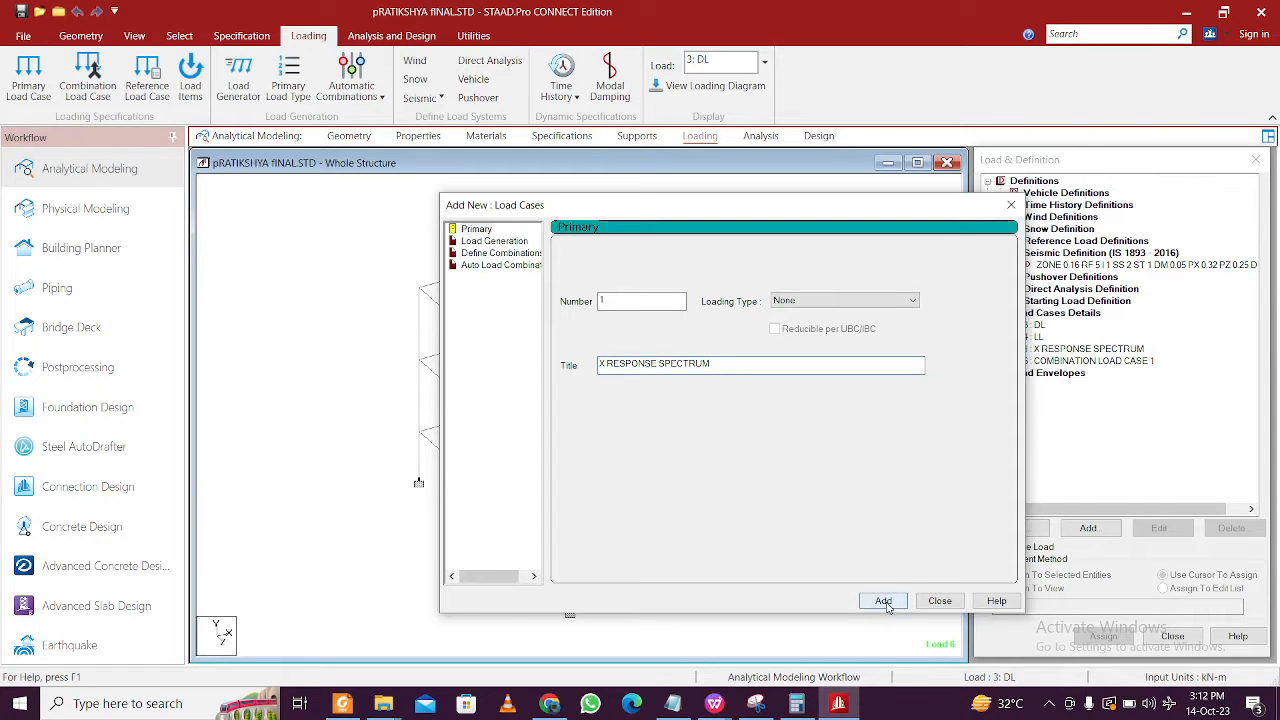
left_click(940, 600)
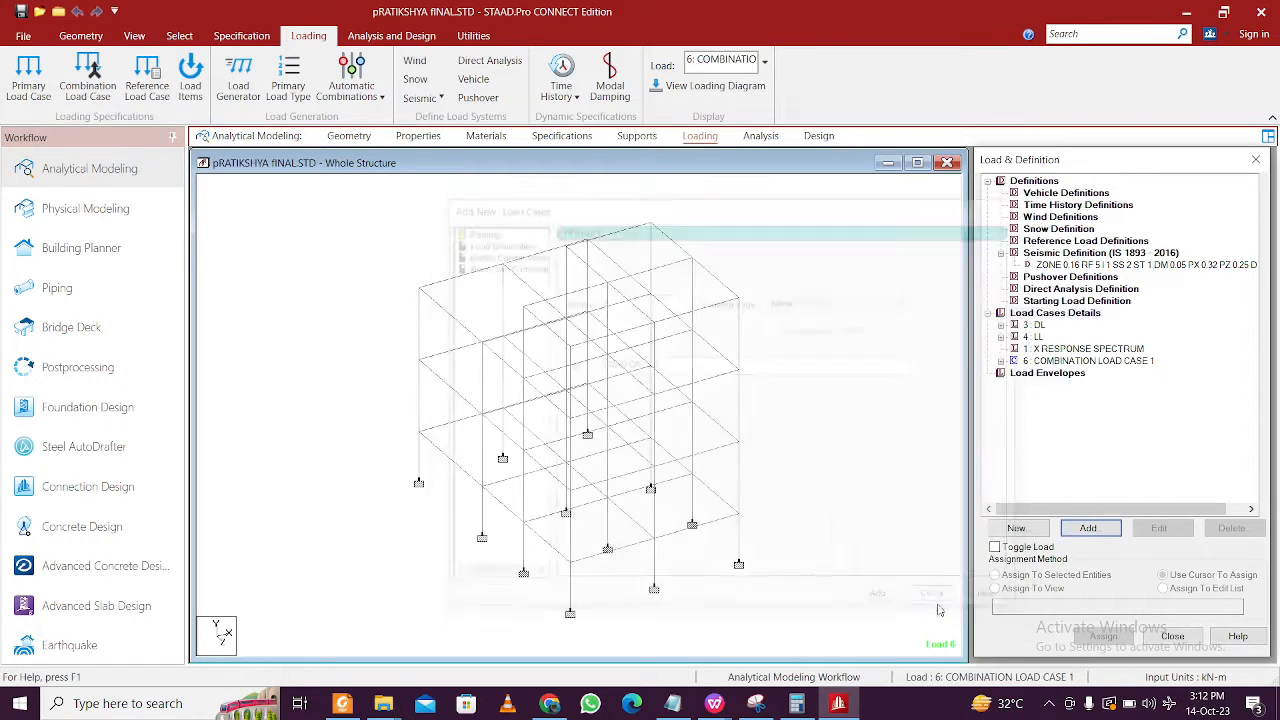
- Delete the X RESPONSE SPECTRUM load case, leaving DL, LL and COMBINATION LOAD CASE 1
left_click(1050, 350)
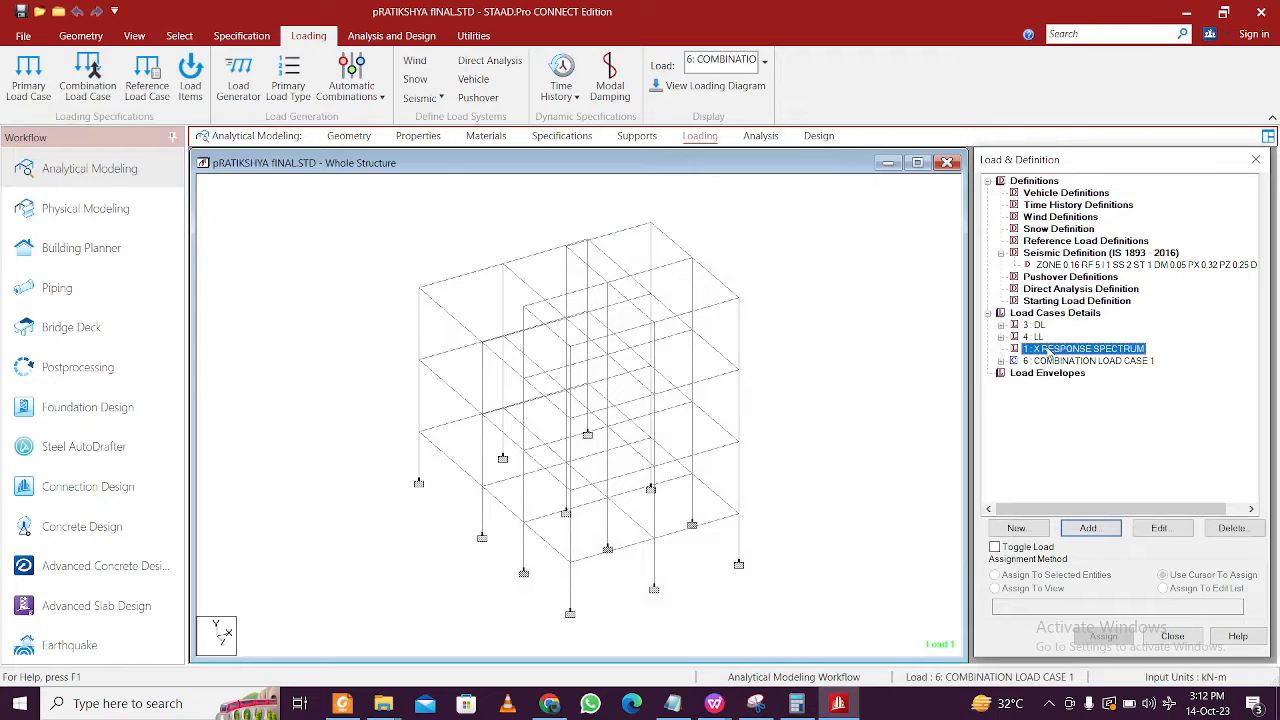
left_click(1233, 528)
left_click(1136, 450)
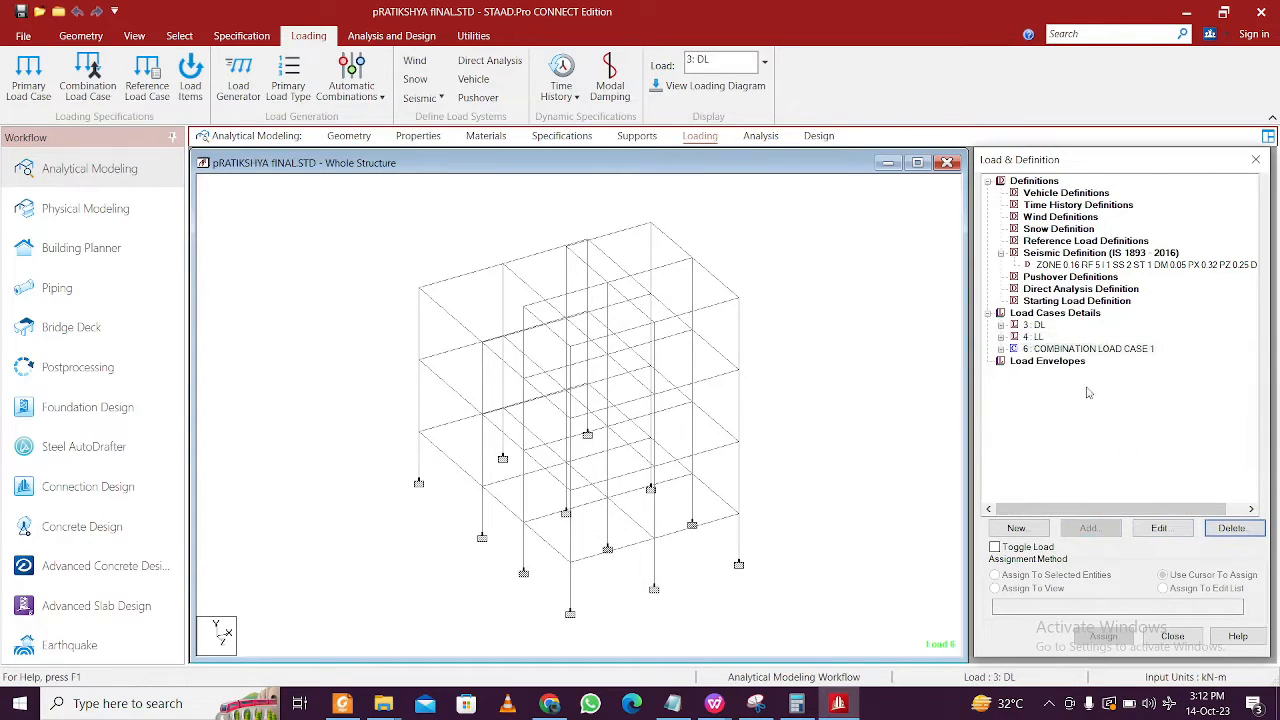
left_click(1051, 352)
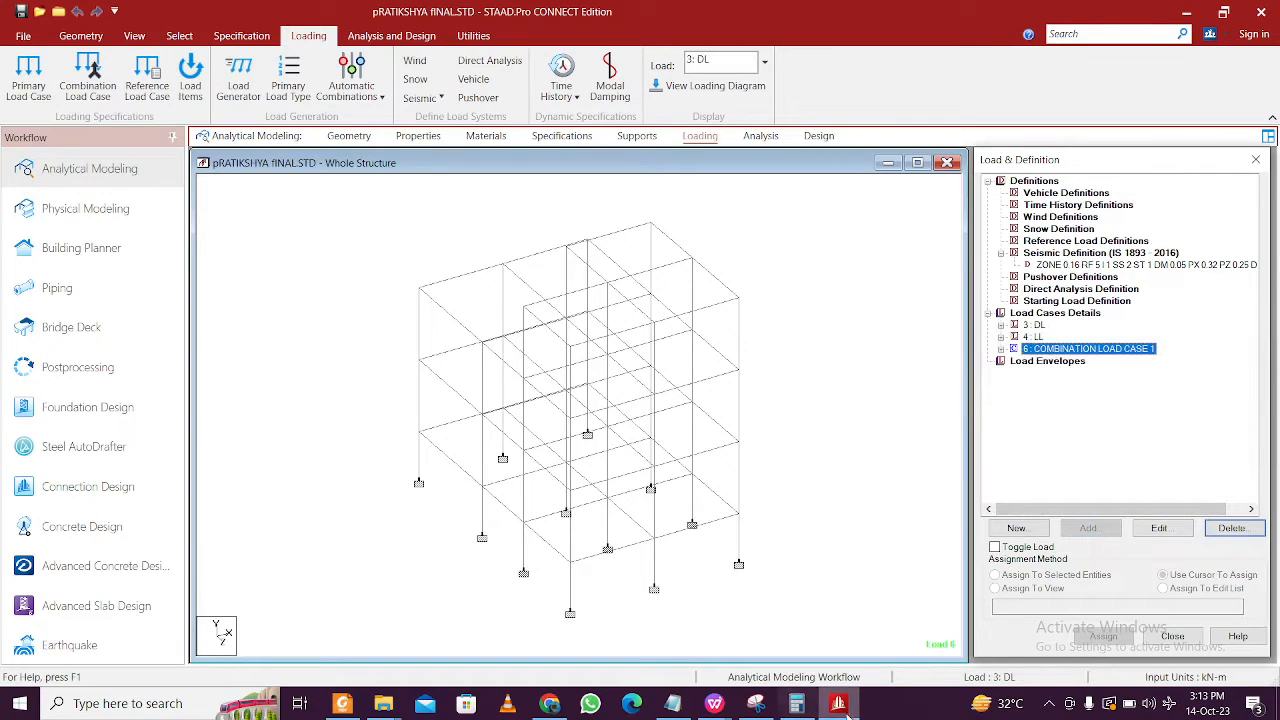
left_click(473, 35)
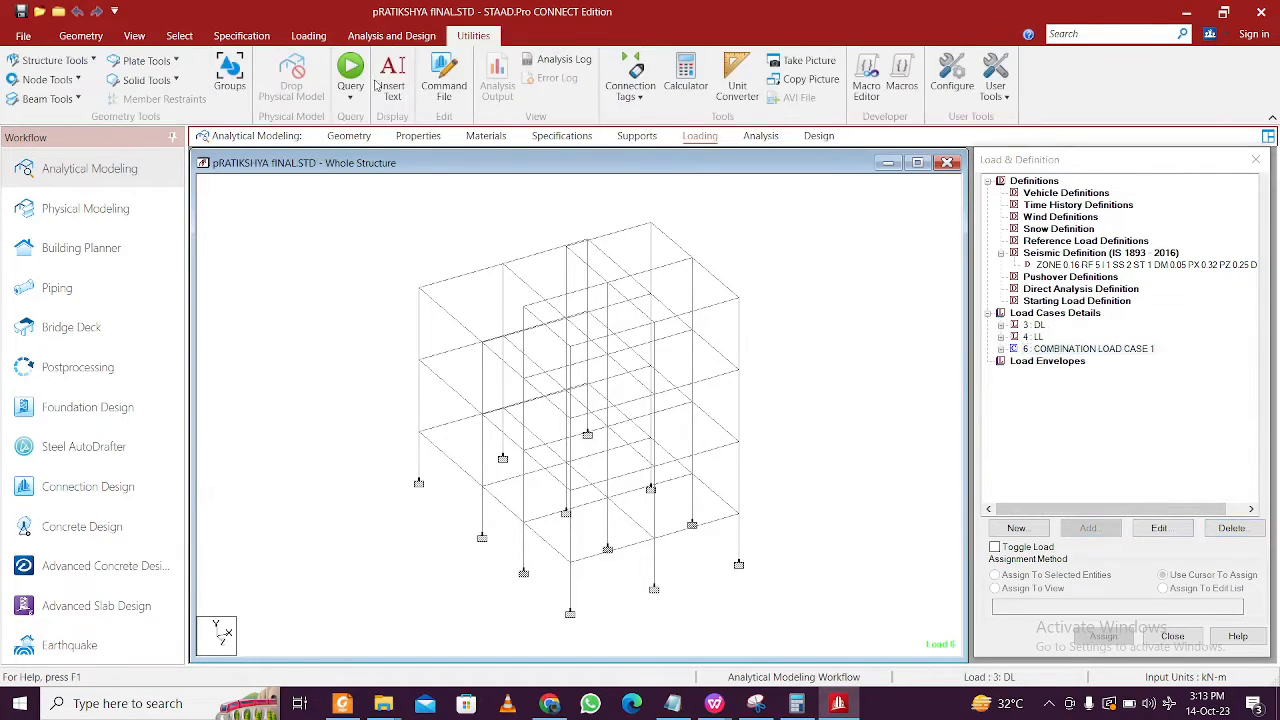
- Save the model, open the command file in the editor, and go to the LOAD COMB 6 lines
left_click(444, 78)
left_click(622, 434)
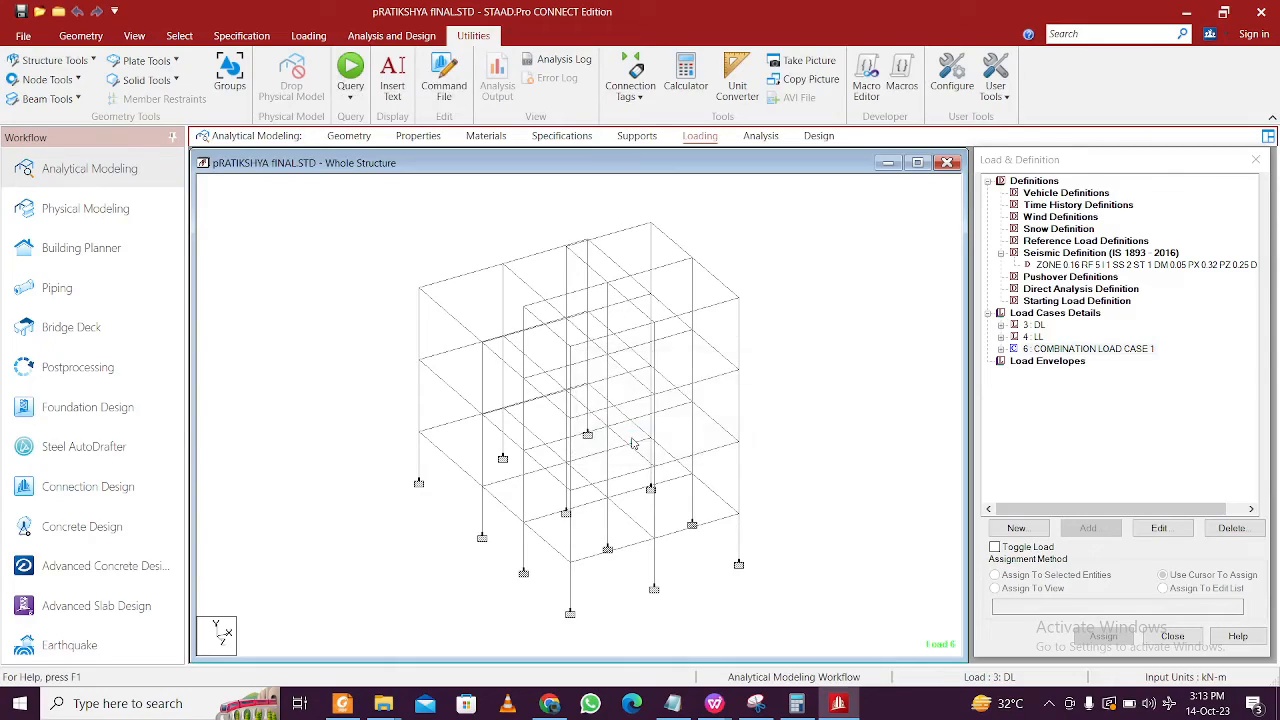
scroll(637, 432, "down", 5)
scroll(637, 437, "down", 9)
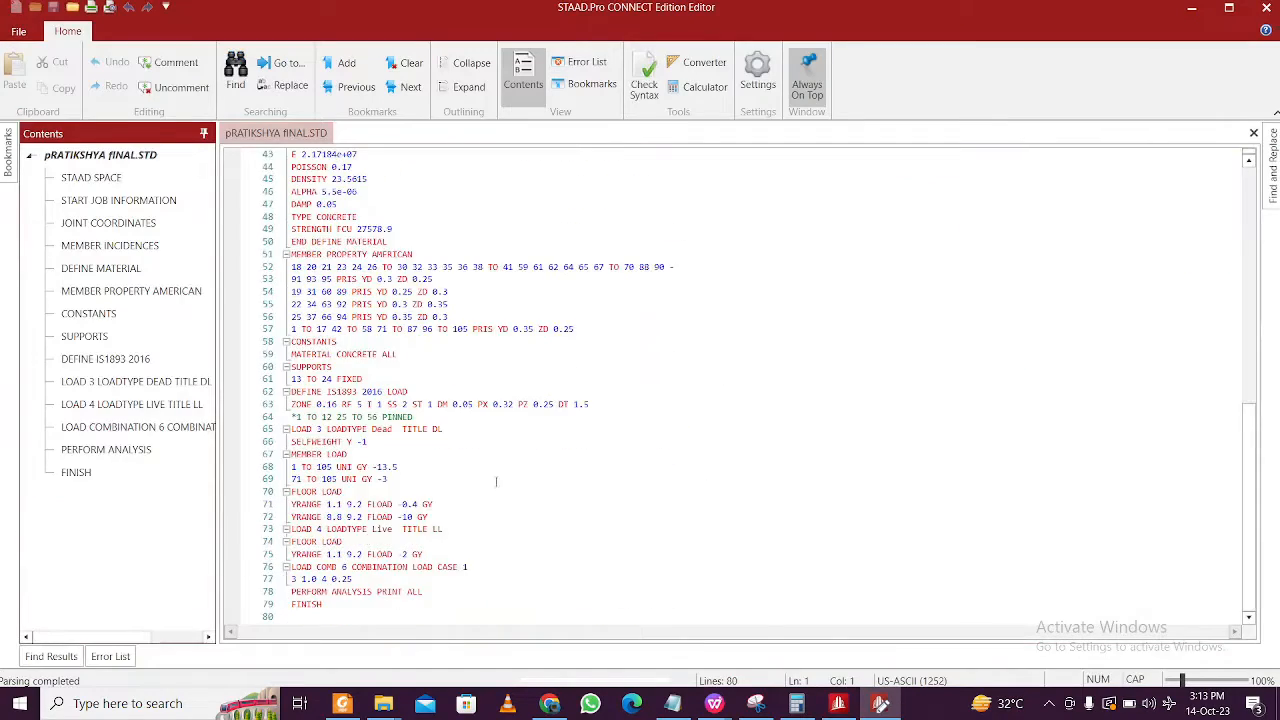
scroll(740, 394, "up", 10, "ctrl")
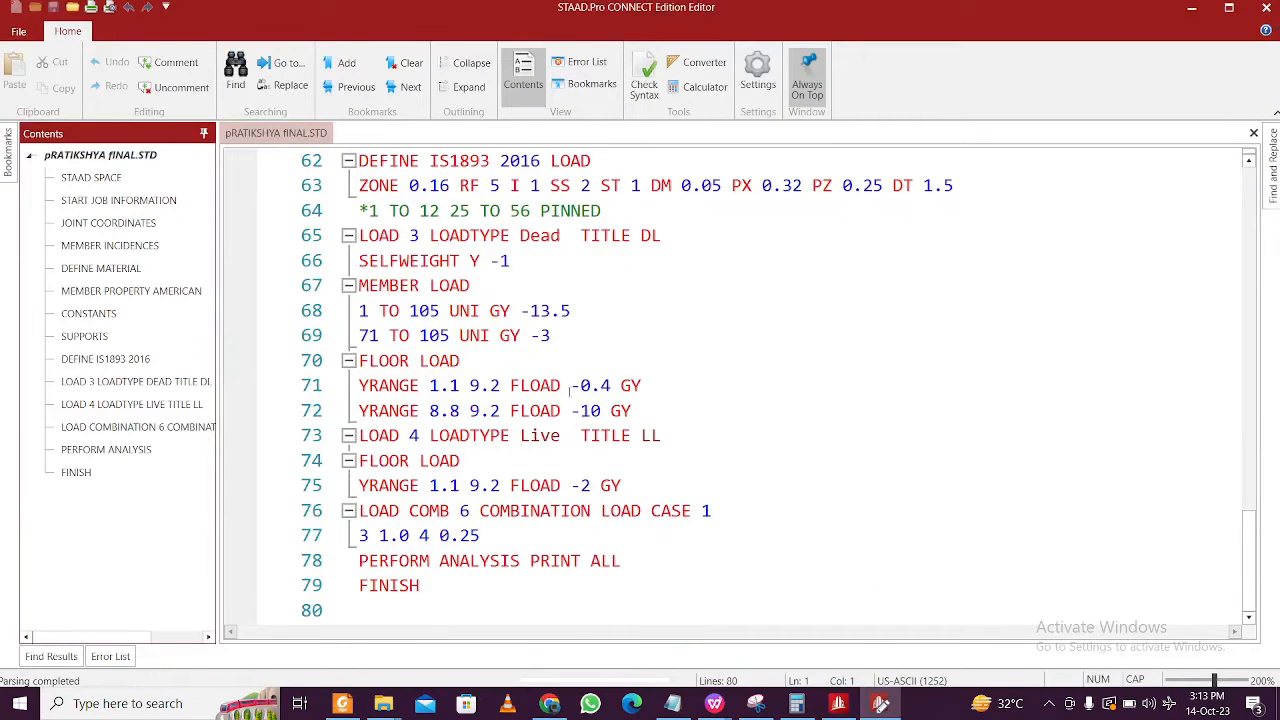
left_click(360, 510)
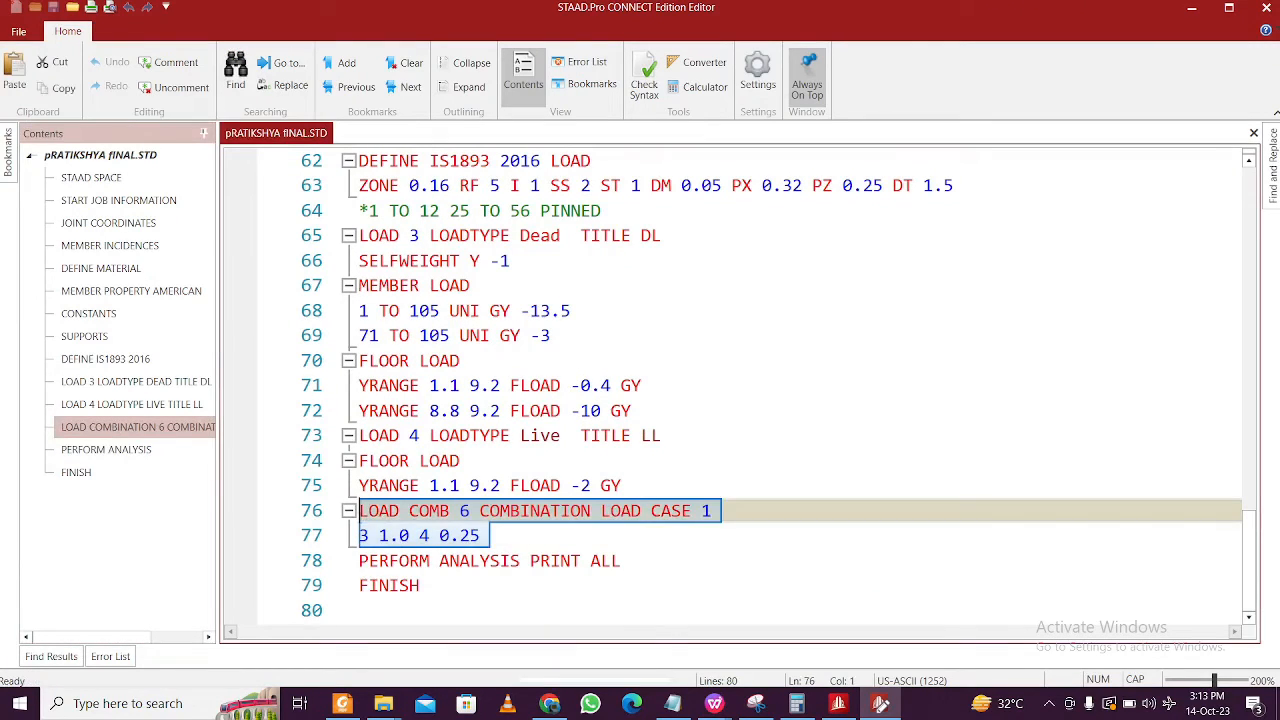
- Comment out the load combination lines in the command file
left_click(176, 62)
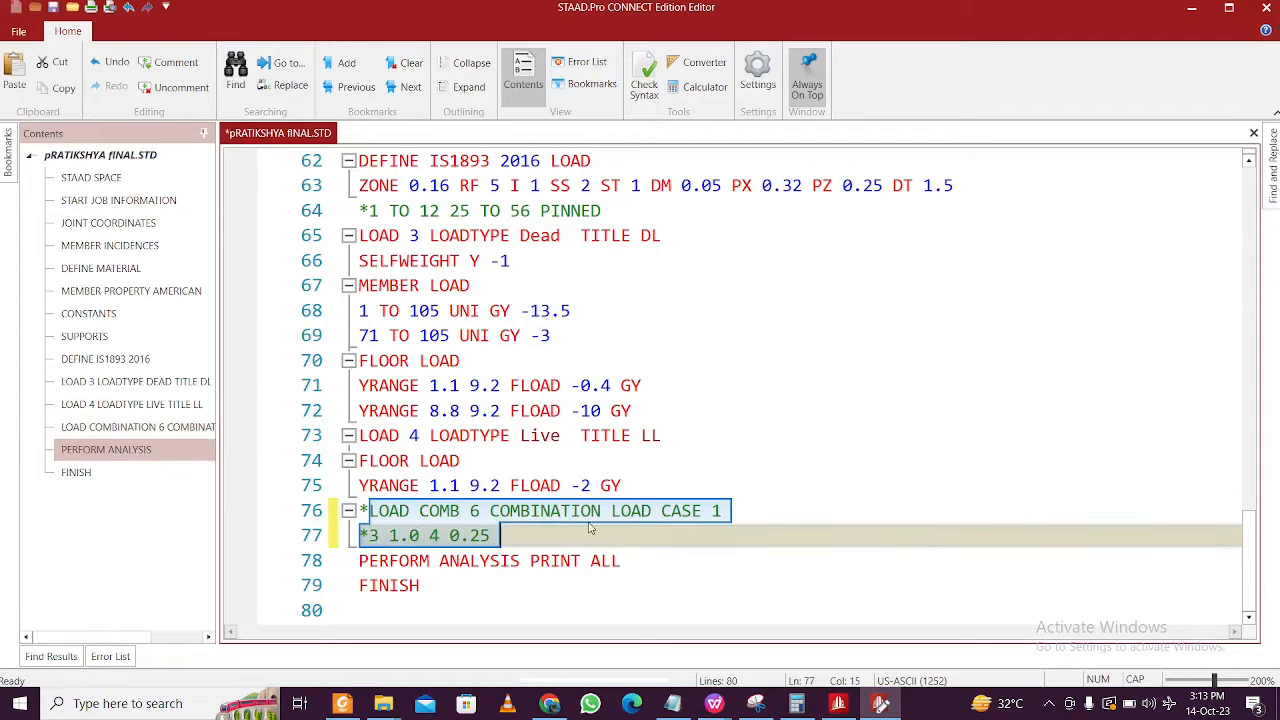
left_click(541, 511)
left_click(632, 539)
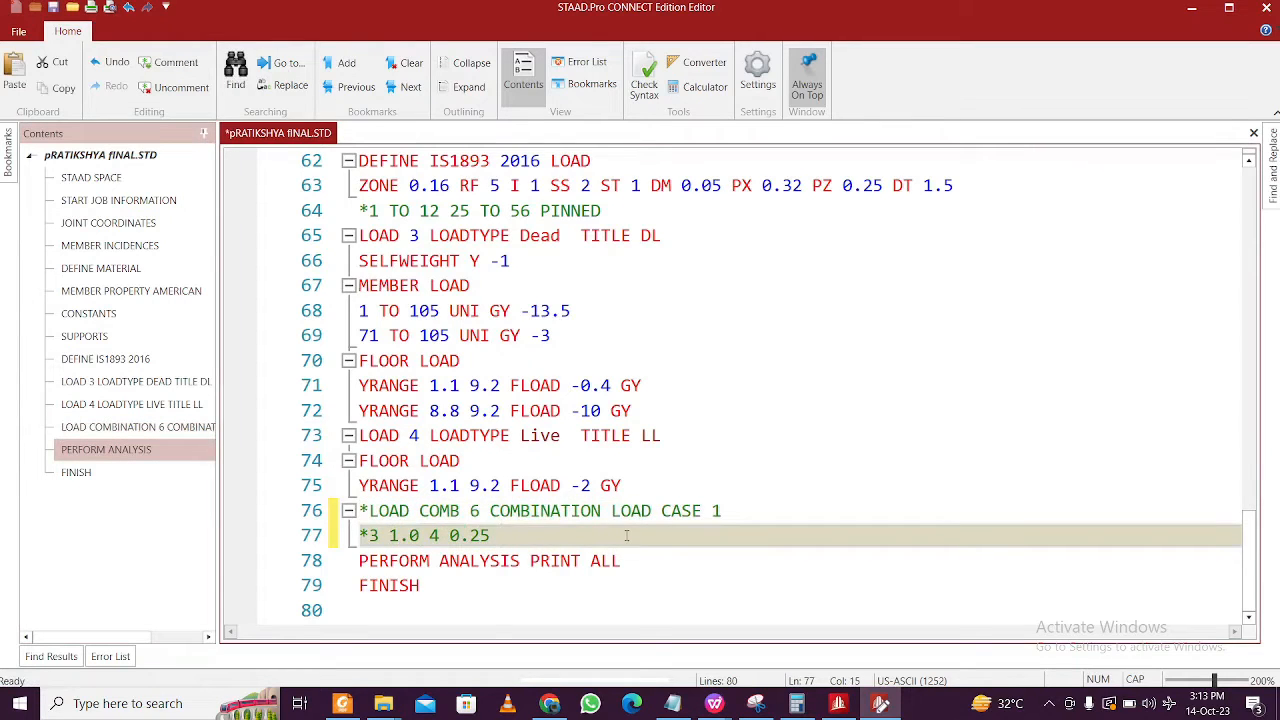
scroll(627, 536, "up", 2)
- Paste the LOAD 1 header and JOINT LOAD lines from the notes below the PINNED comment line
left_click(672, 703)
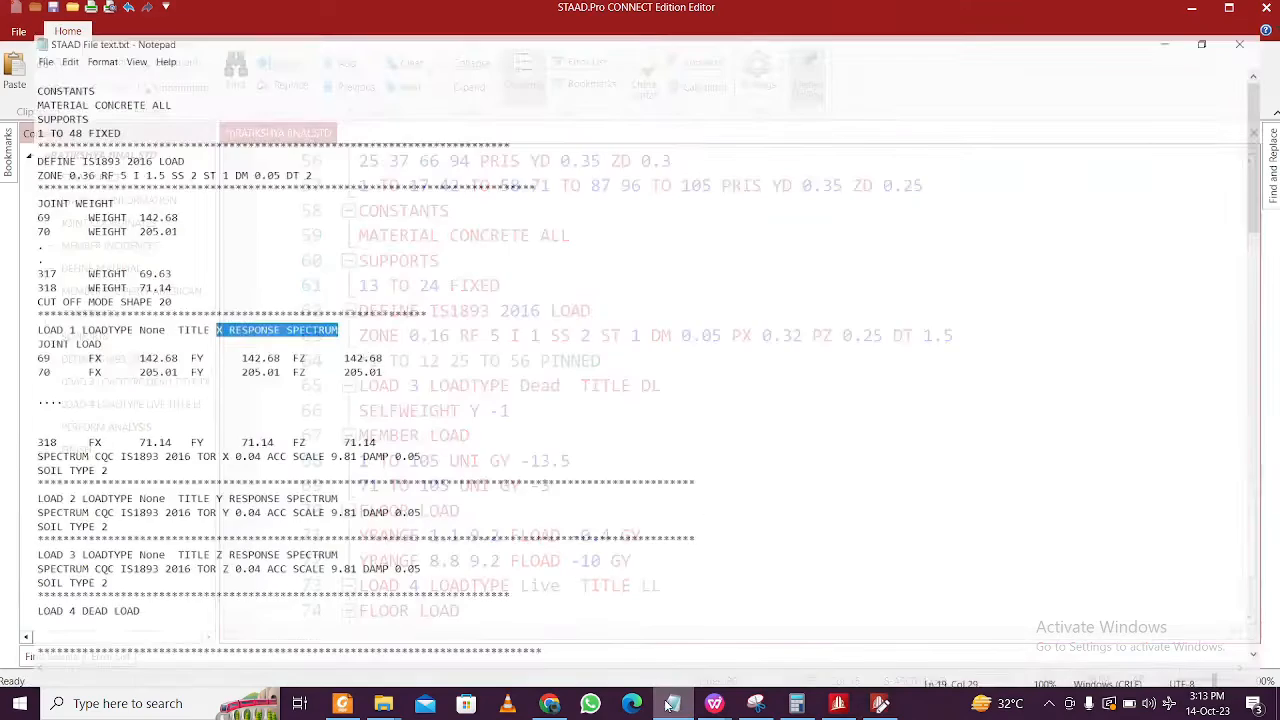
left_click(220, 337)
left_click_drag(76, 321, 3, 308)
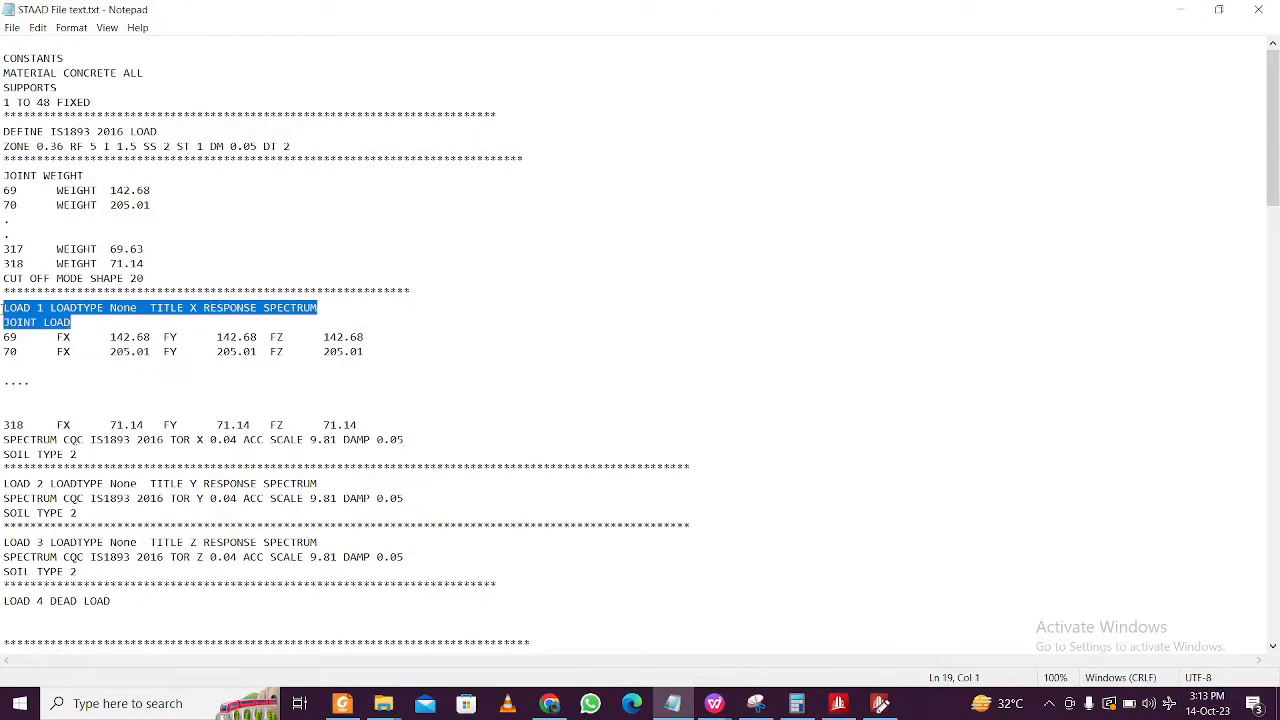
left_click(672, 703)
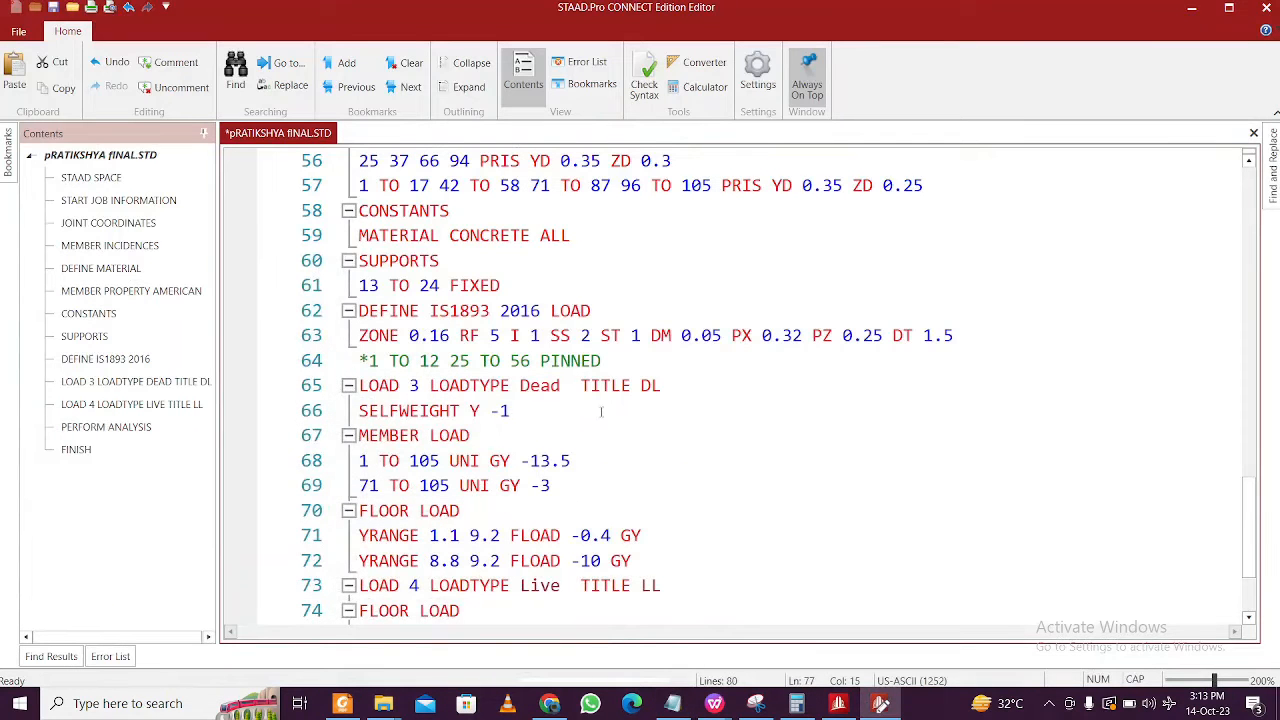
left_click(646, 362)
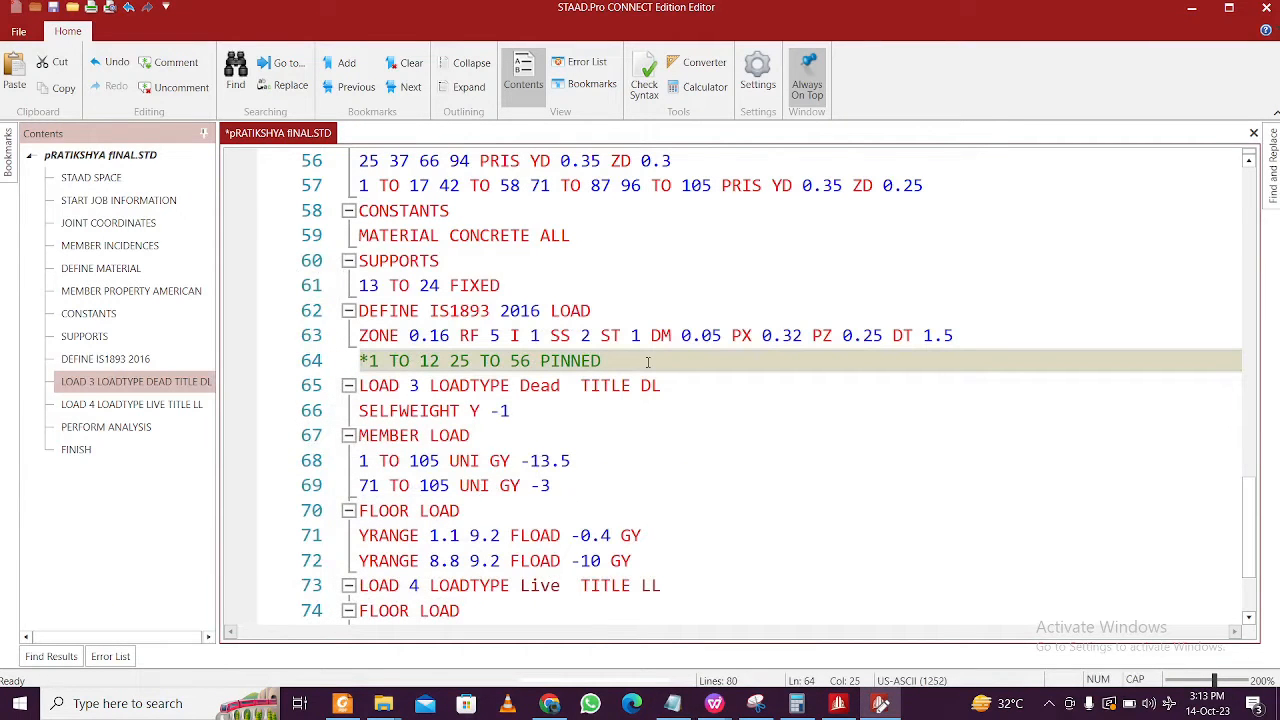
key("Return")
type("LOAD 1 LOADTYPE None  TITLE X RESPONSE SPECTRUM JOINT LOAD")
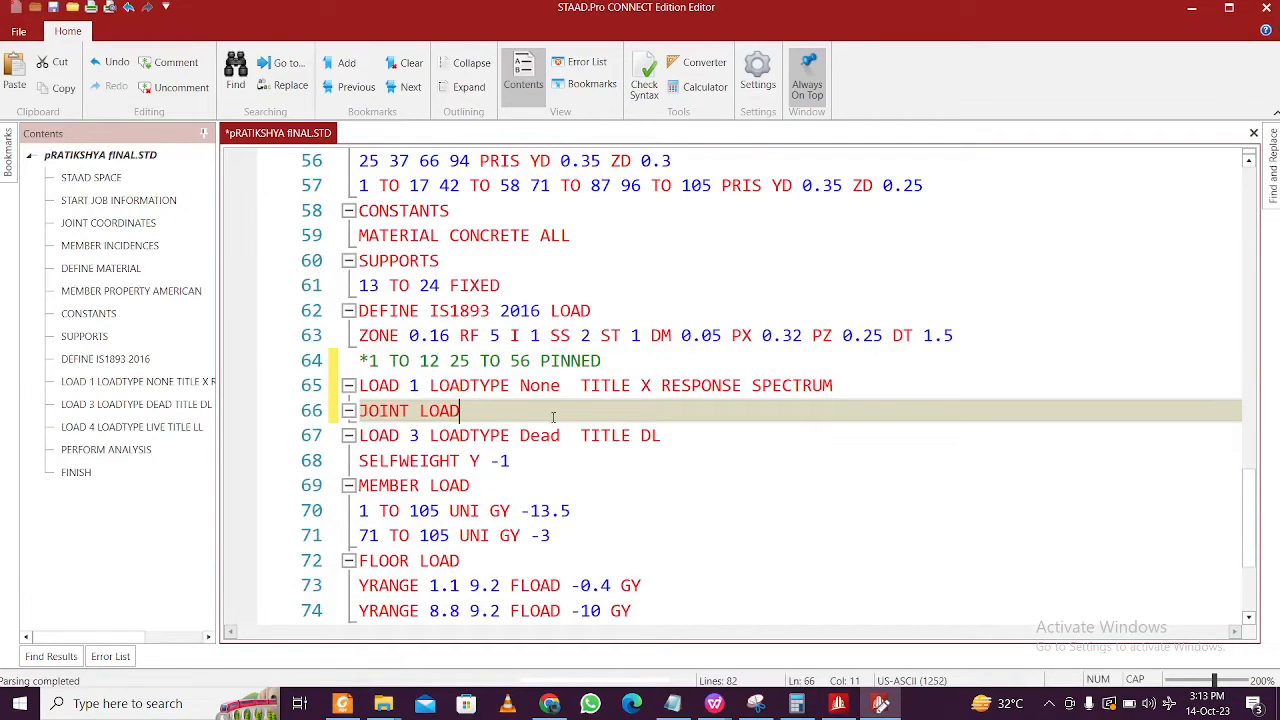
key("Return")
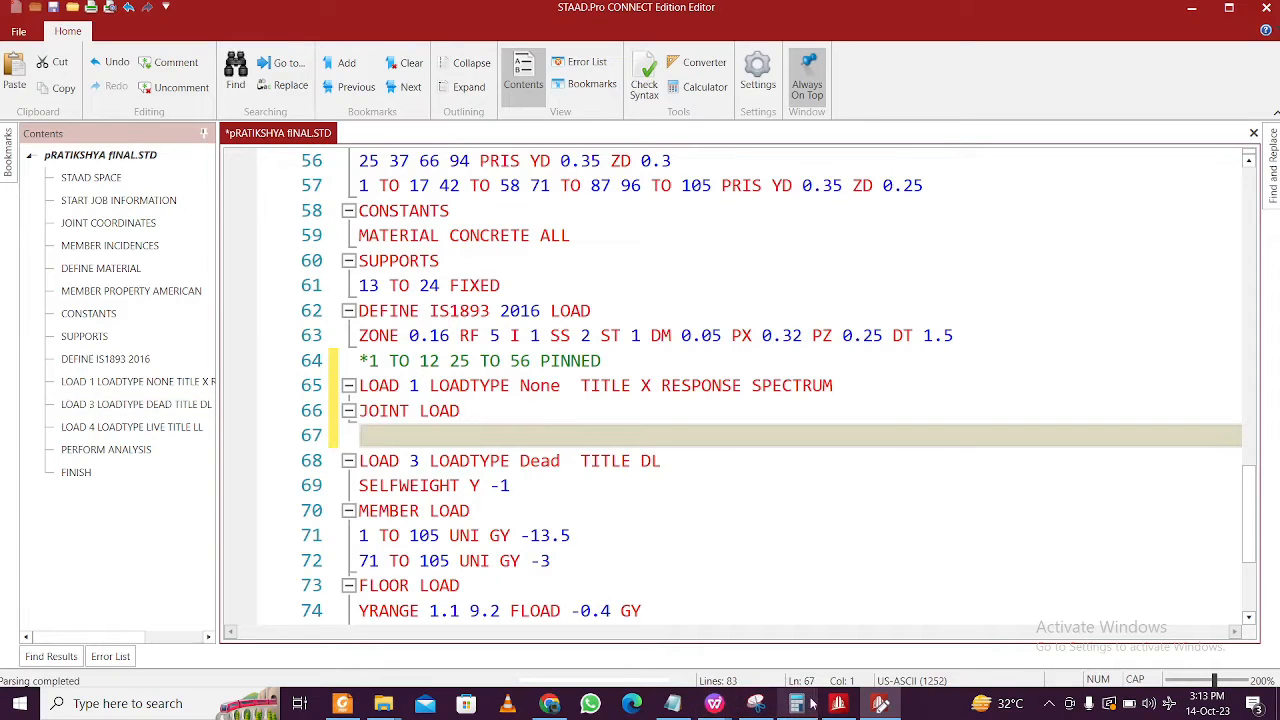
- Paste the FX/FZ joint loads for joints 1–56 from Book1 under JOINT LOAD
mouse_move(714, 703)
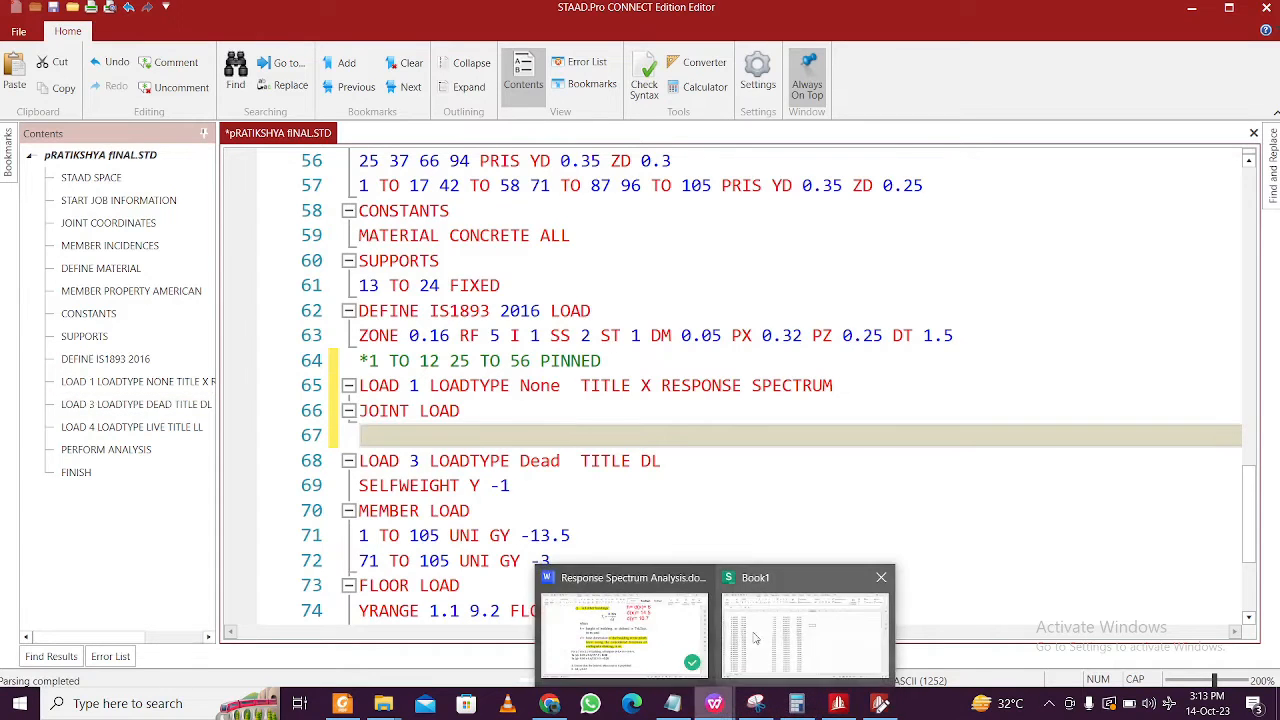
left_click(755, 638)
left_click_drag(388, 216, 589, 510)
key("ctrl+c")
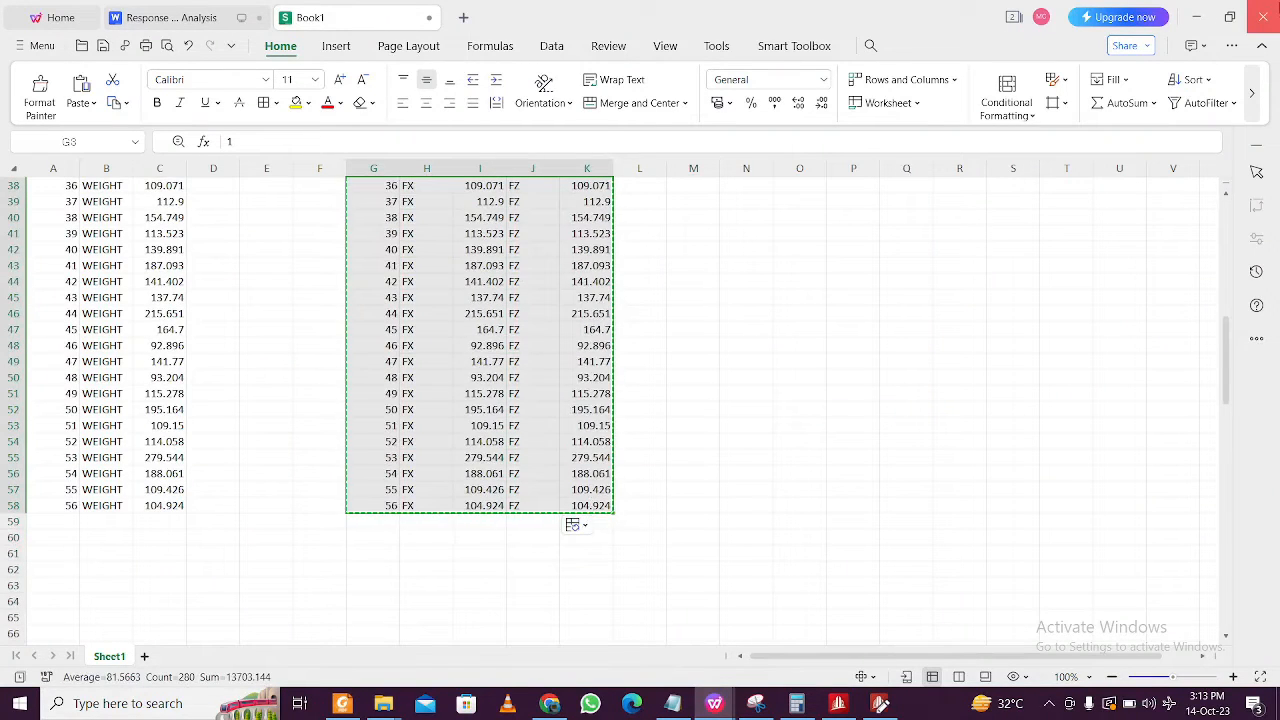
left_click(1196, 15)
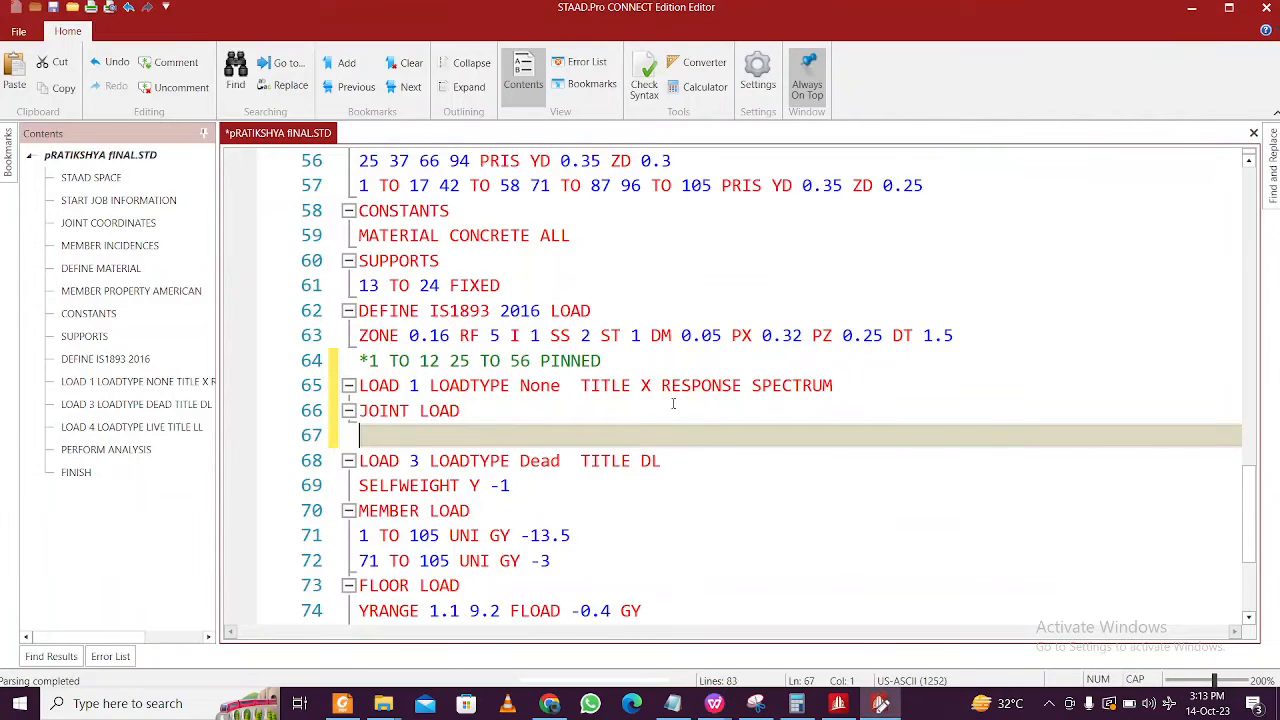
key("ctrl+v")
scroll(516, 403, "down", 3)
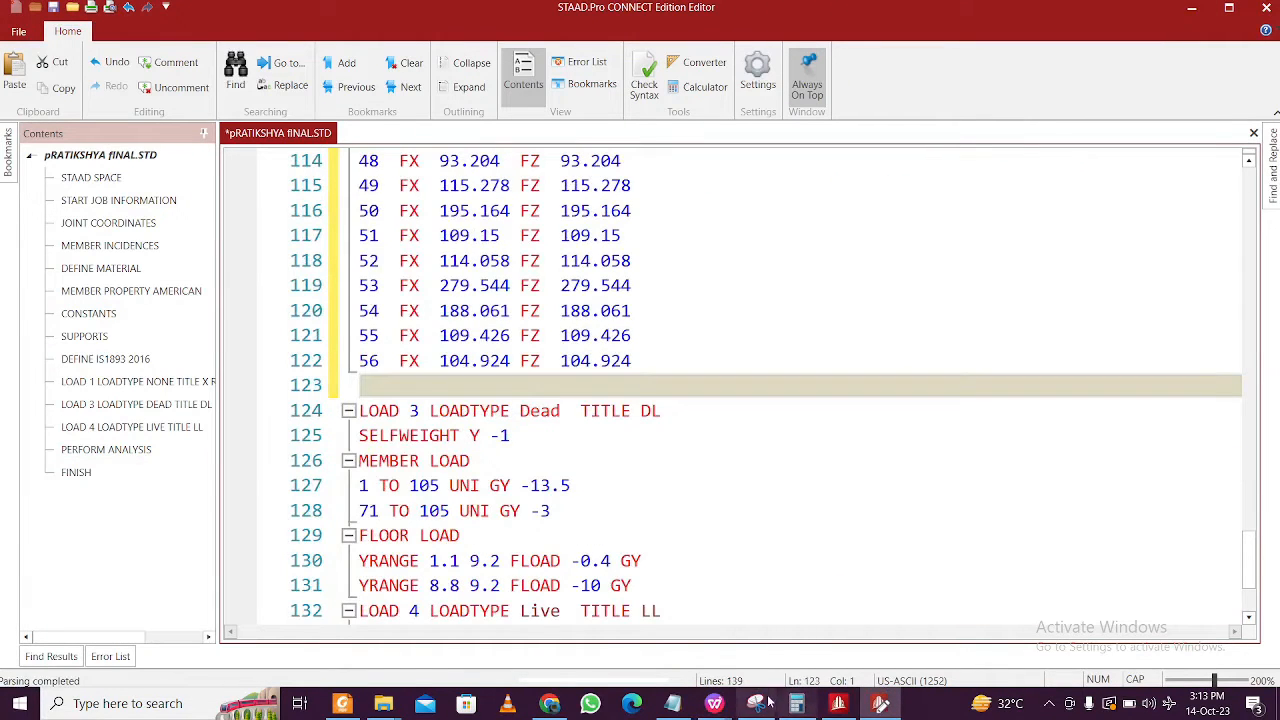
- Paste the joint 318, SPECTRUM CQC IS1893 2016 TOR X and SOIL TYPE 2 lines from the notes
left_click(674, 703)
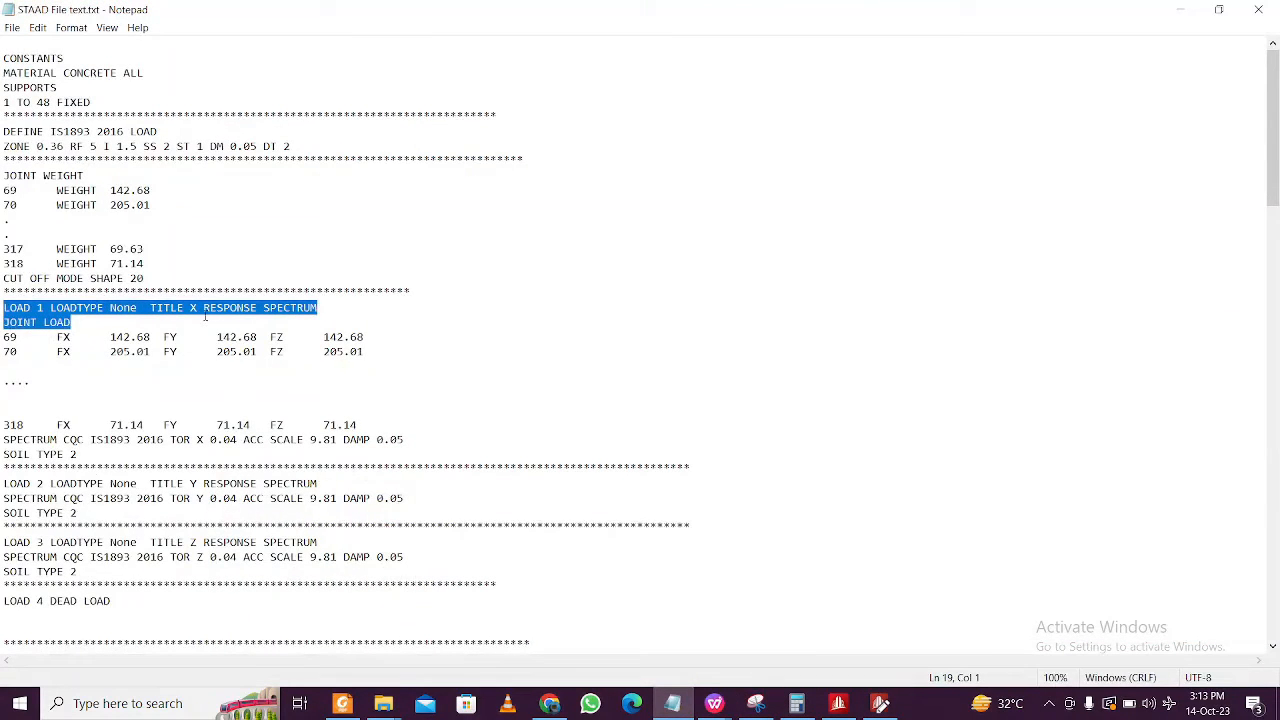
key("Right")
left_click(4, 440, "shift")
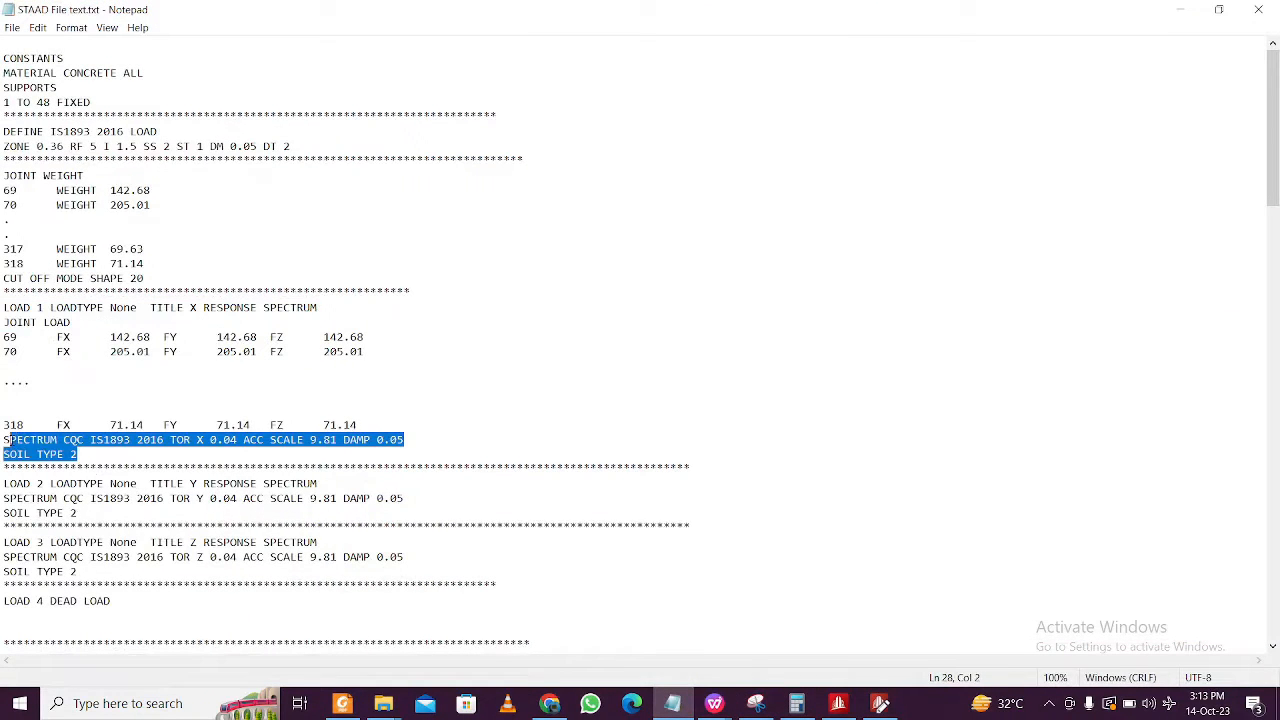
left_click(37, 454)
left_click(84, 568)
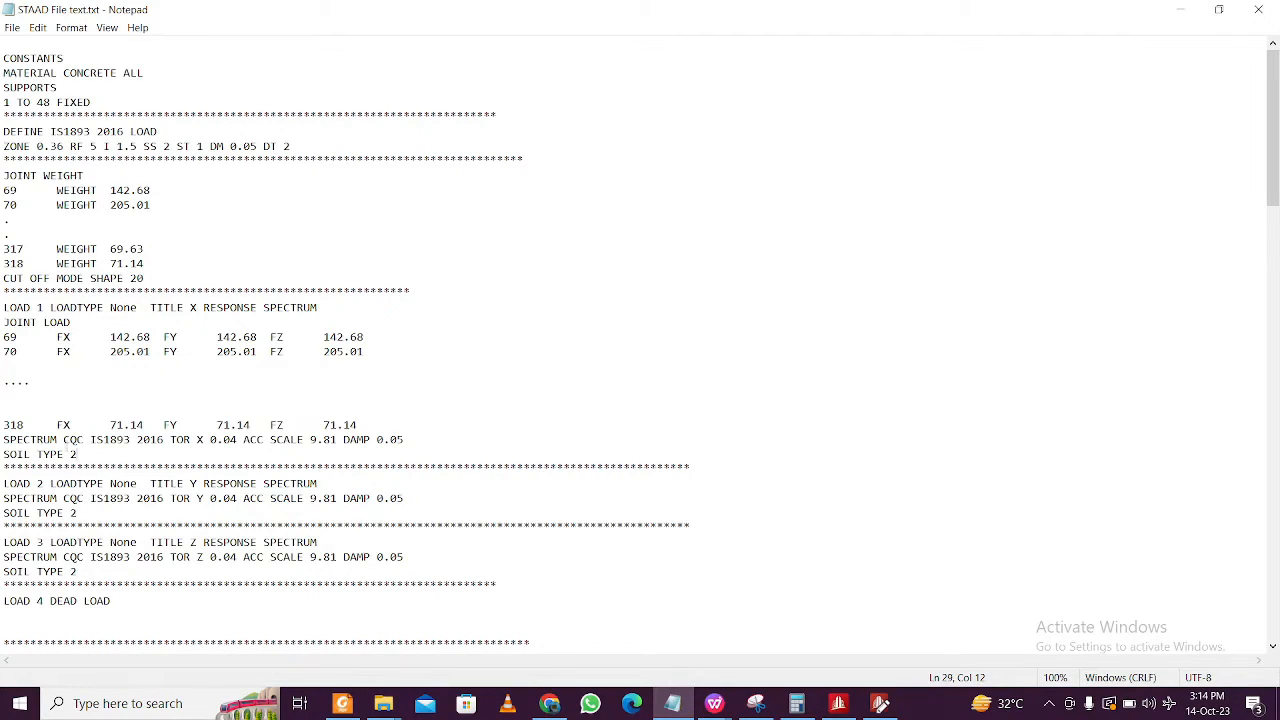
left_click(3, 425, "shift")
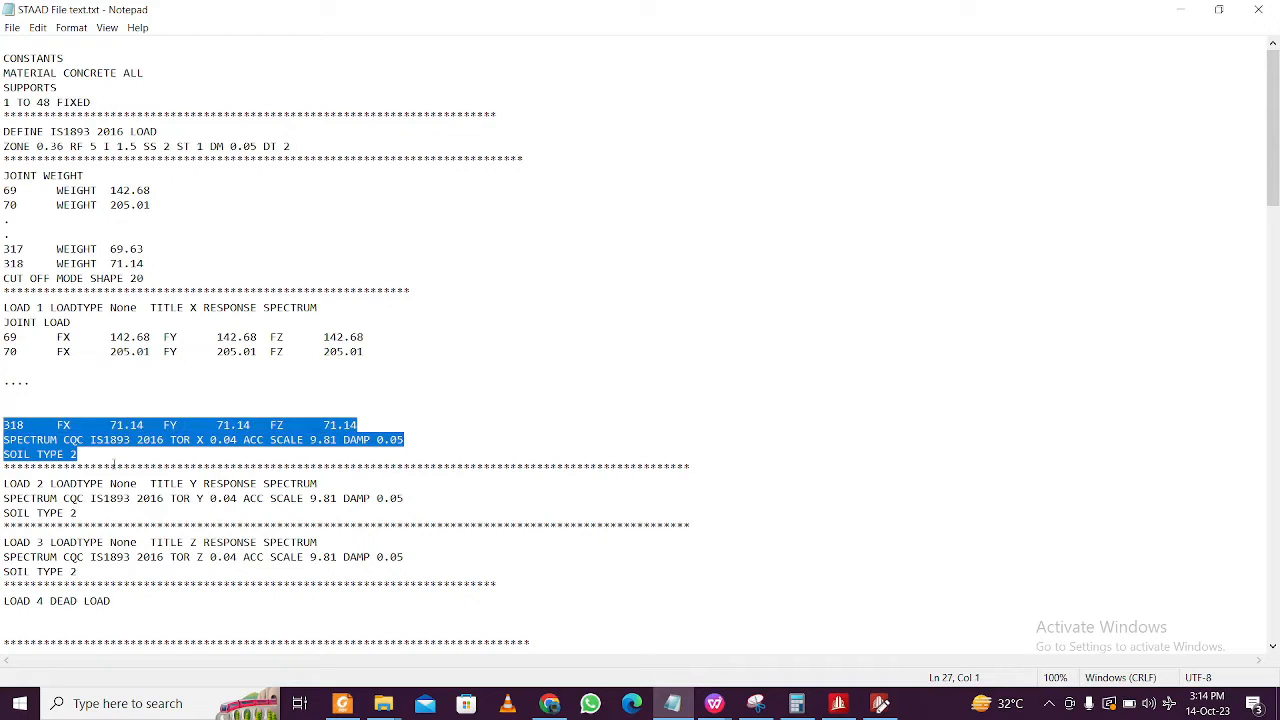
left_click(672, 703)
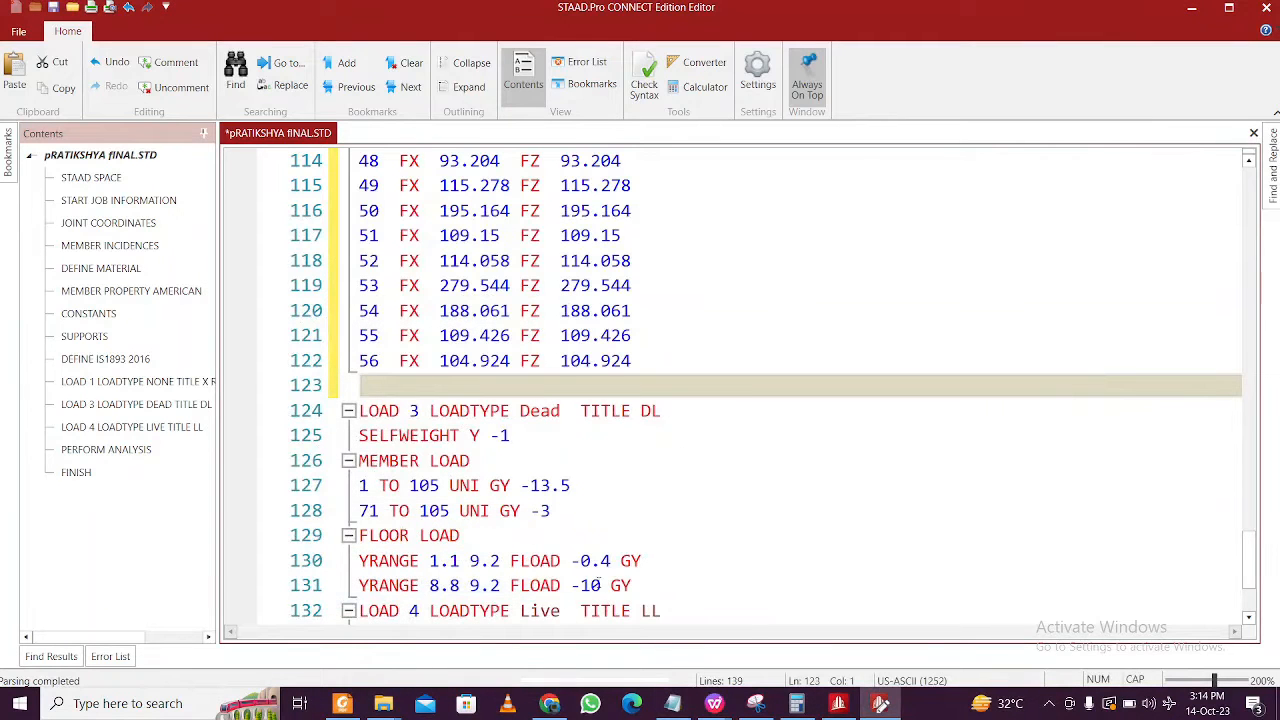
key("ctrl+v")
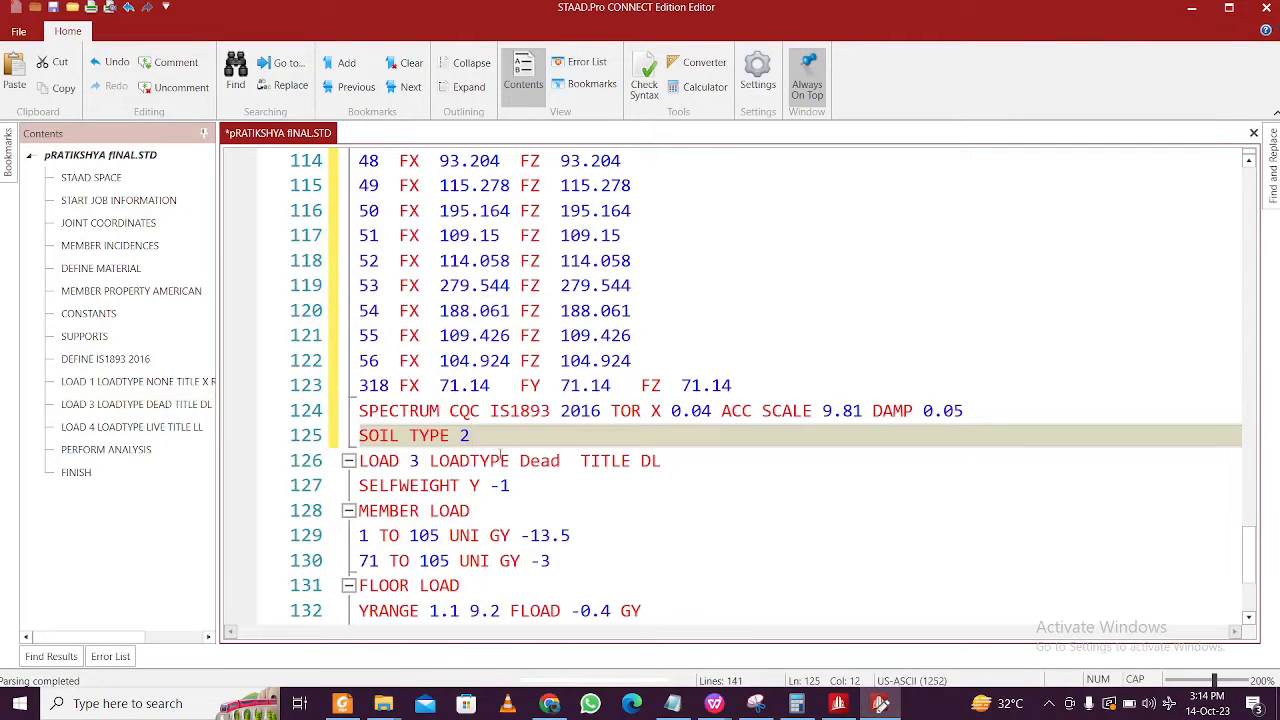
key("Return")
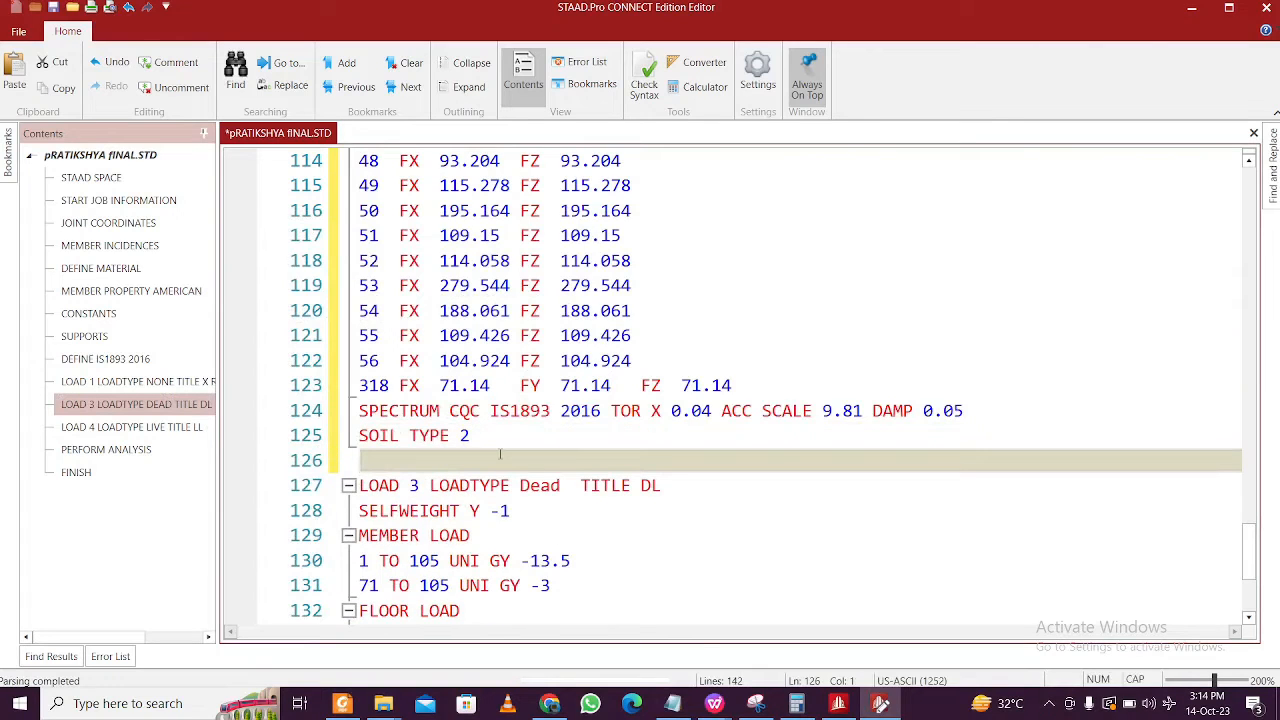
key("ctrl+v")
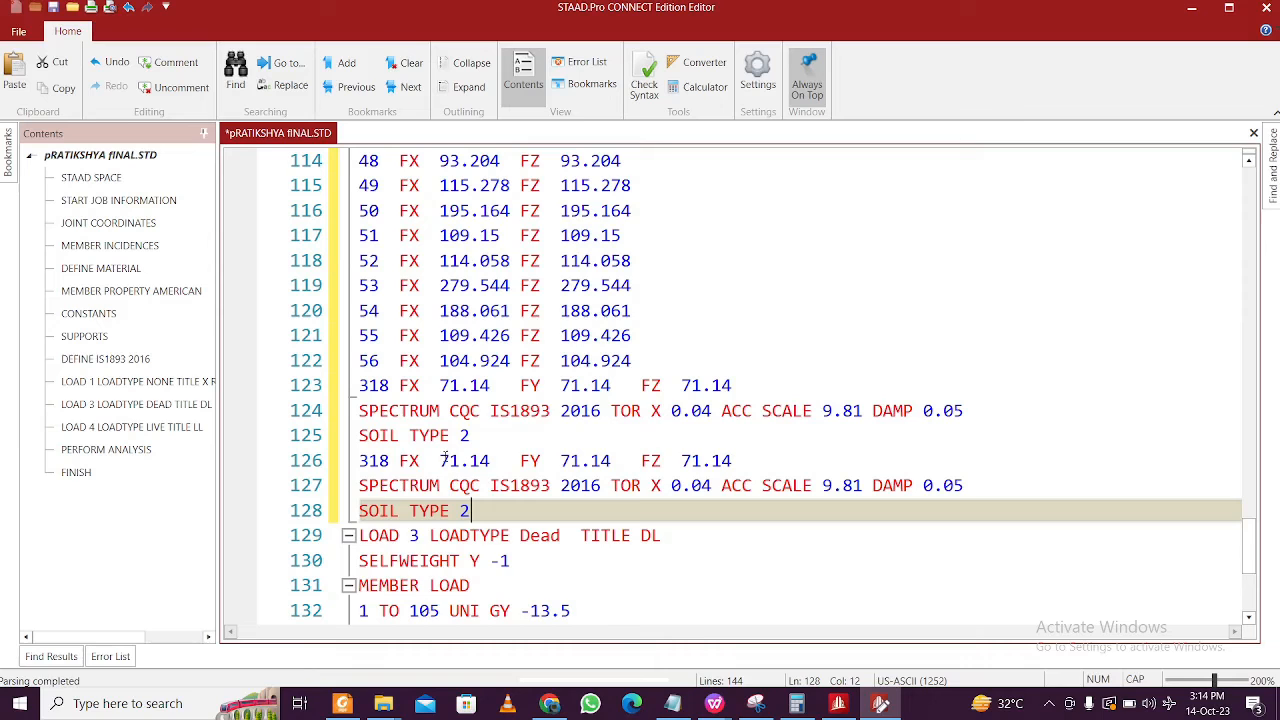
key("ctrl+z")
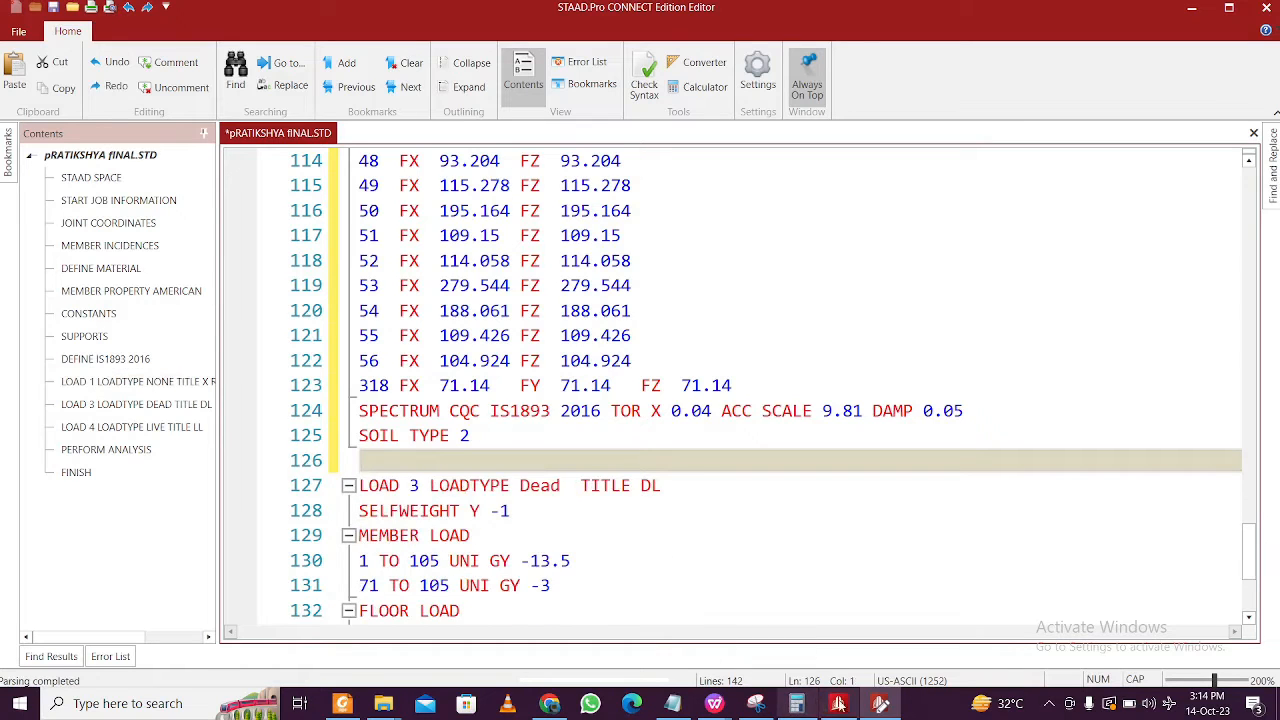
left_click(673, 704)
left_click(155, 407)
- Paste the LOAD 2 Y RESPONSE SPECTRUM block (TOR Y, SOIL TYPE 2) and add an asterisk separator line
left_click_drag(93, 513, 3, 470)
key("ctrl+c")
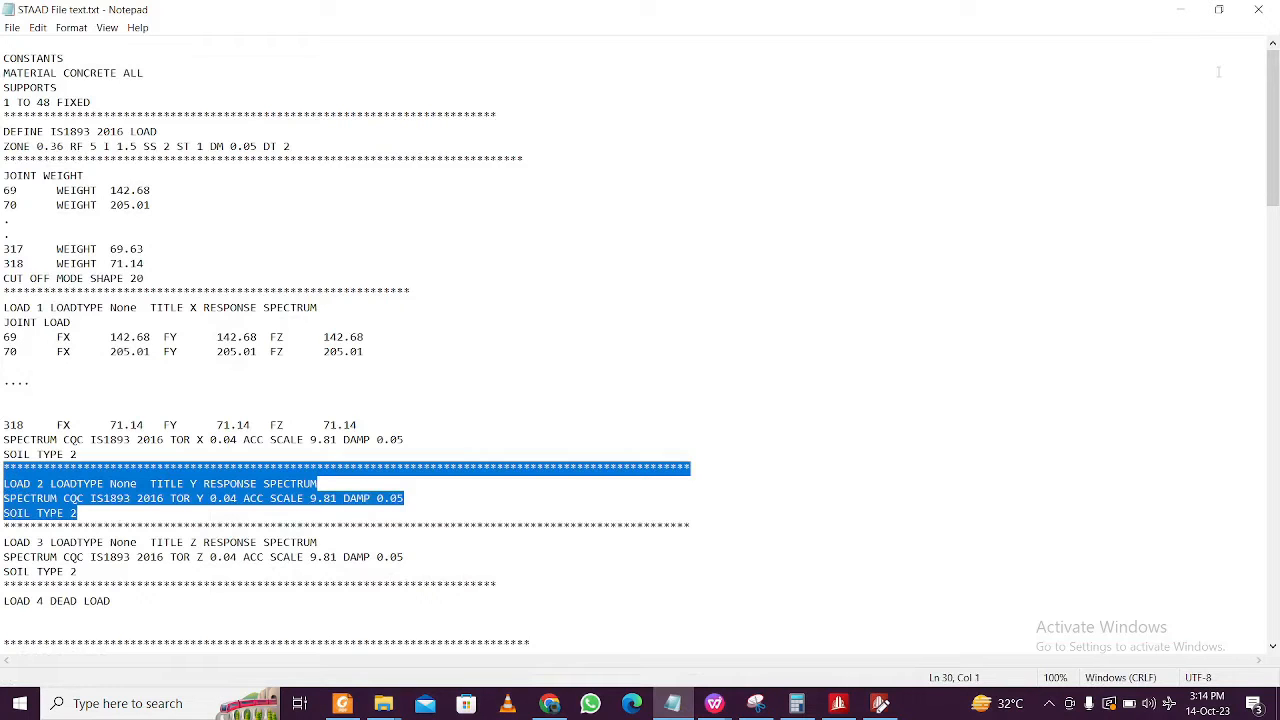
left_click(1181, 9)
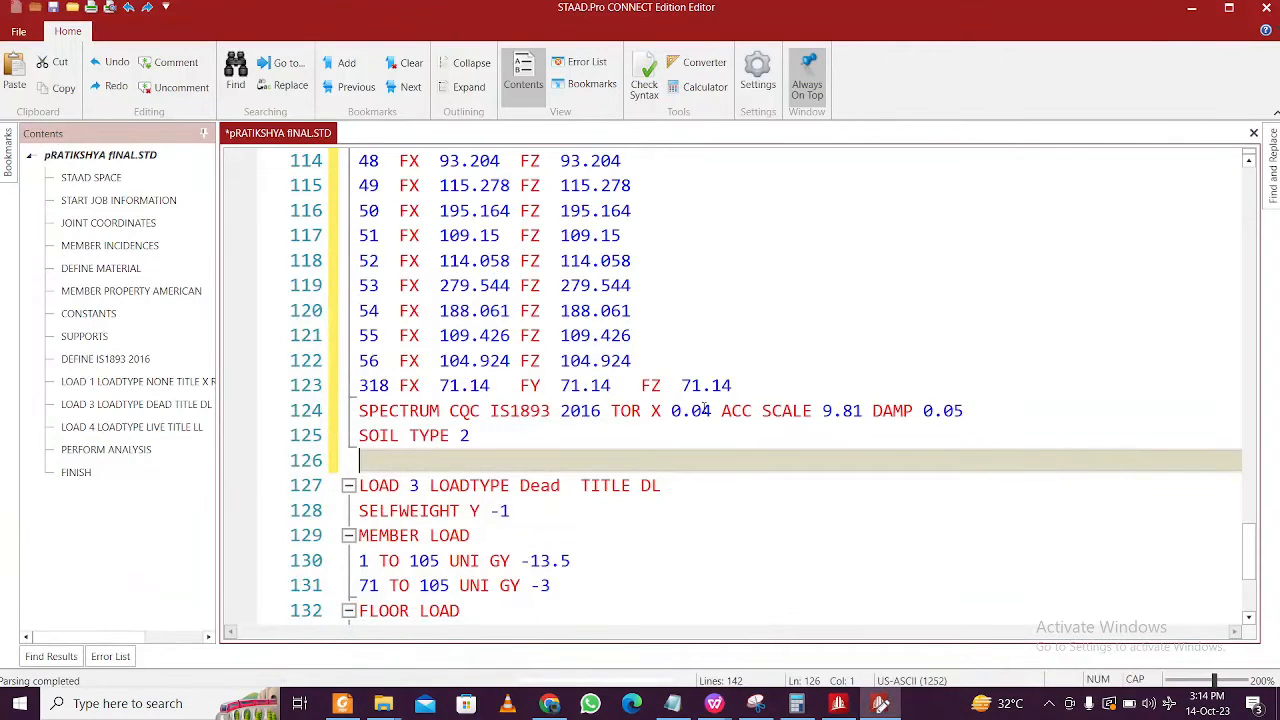
key("ctrl+v")
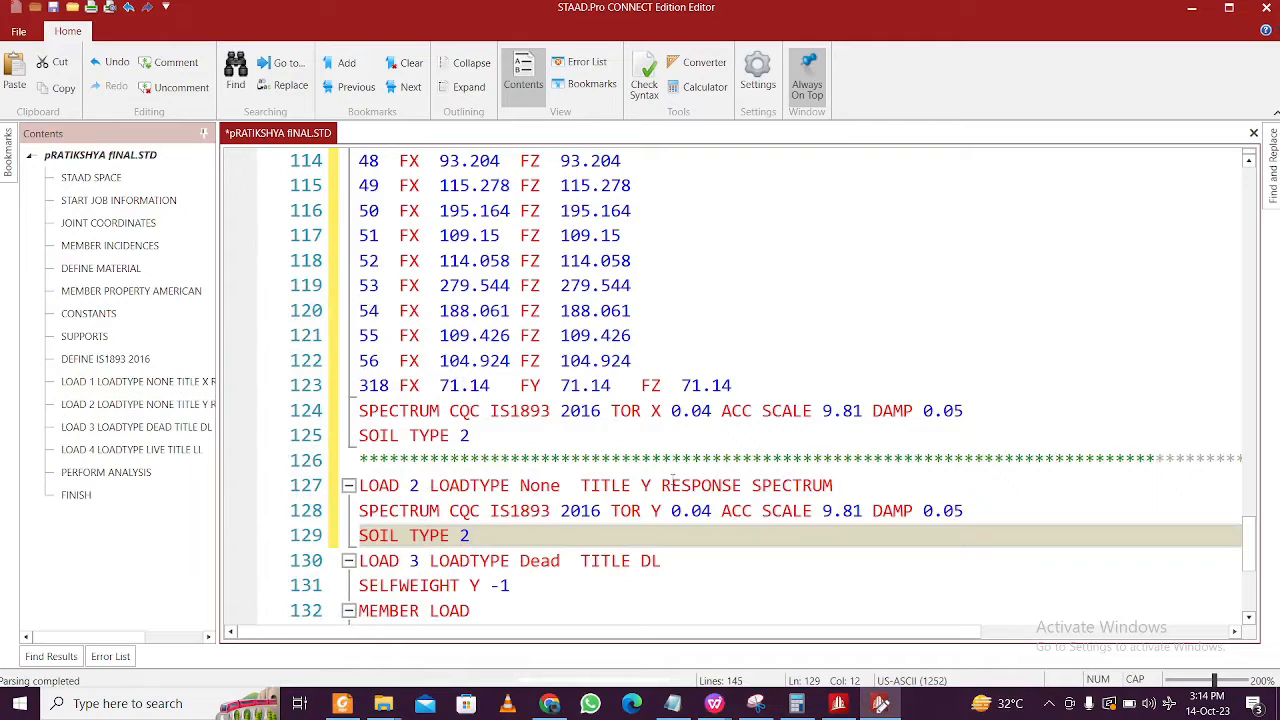
scroll(708, 512, "down", 1)
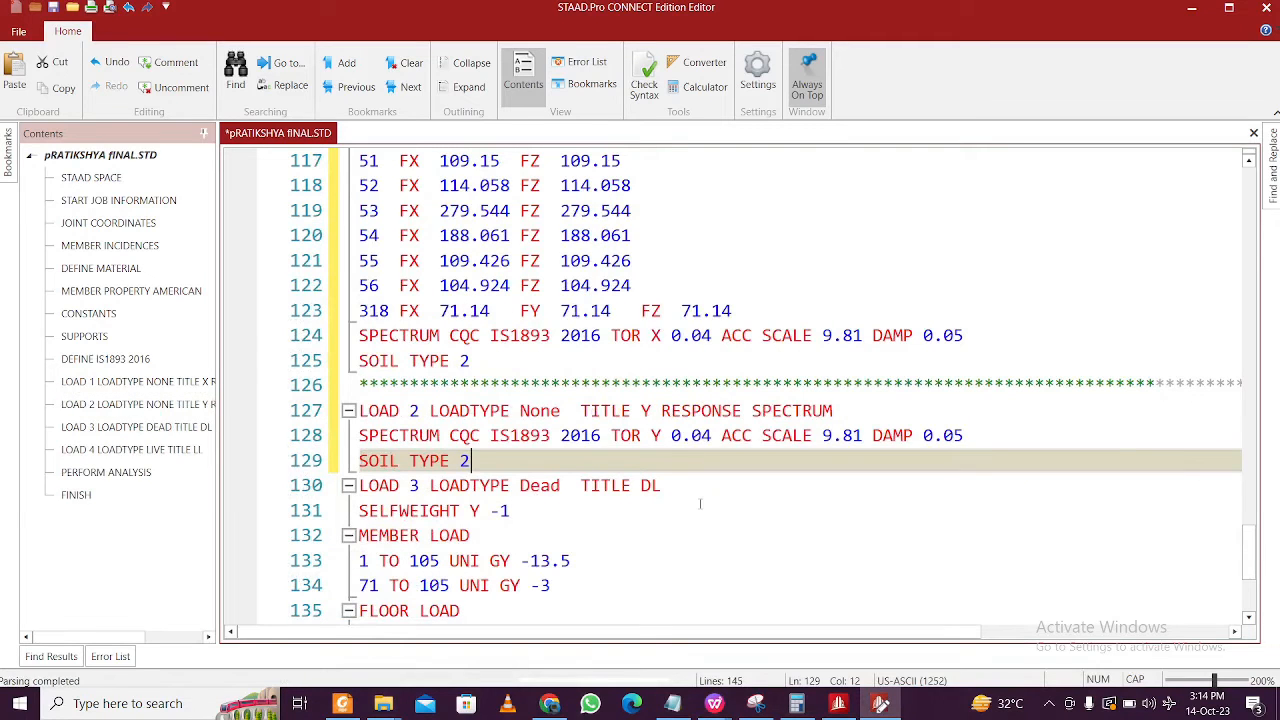
key("Return")
type("*************************")
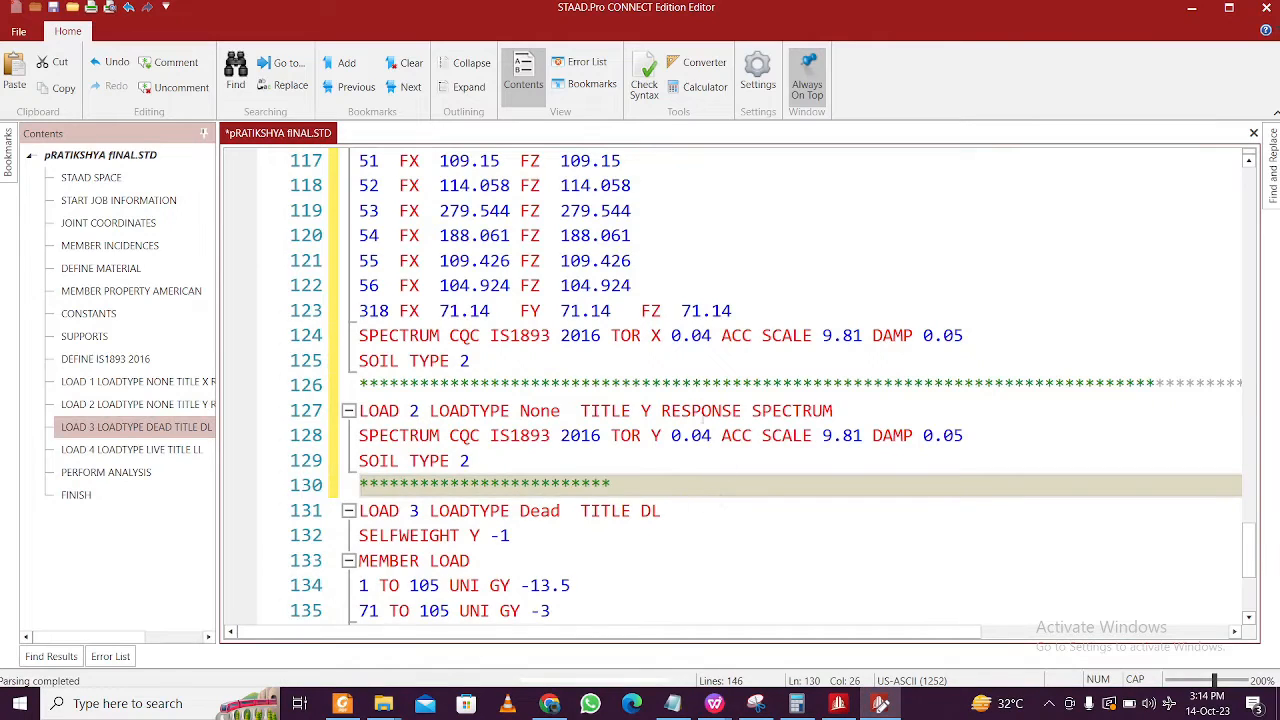
left_click(703, 416)
scroll(608, 376, "up", 1)
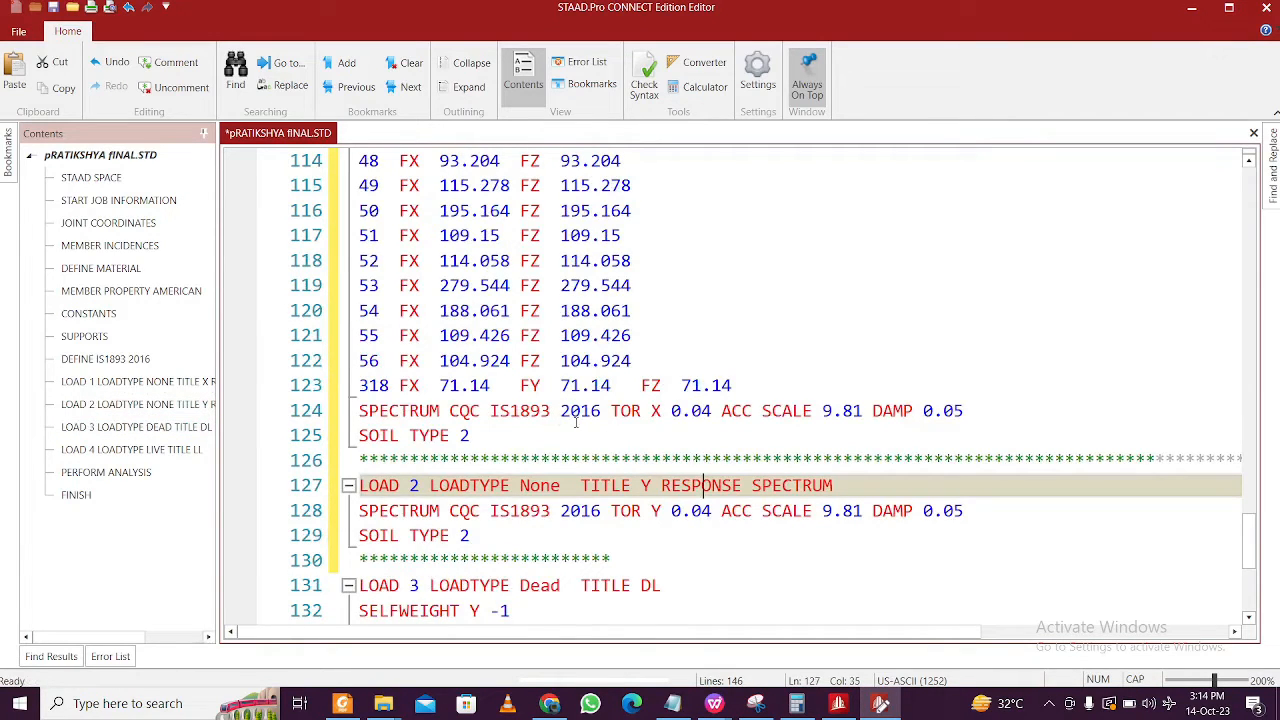
scroll(576, 422, "up", 20)
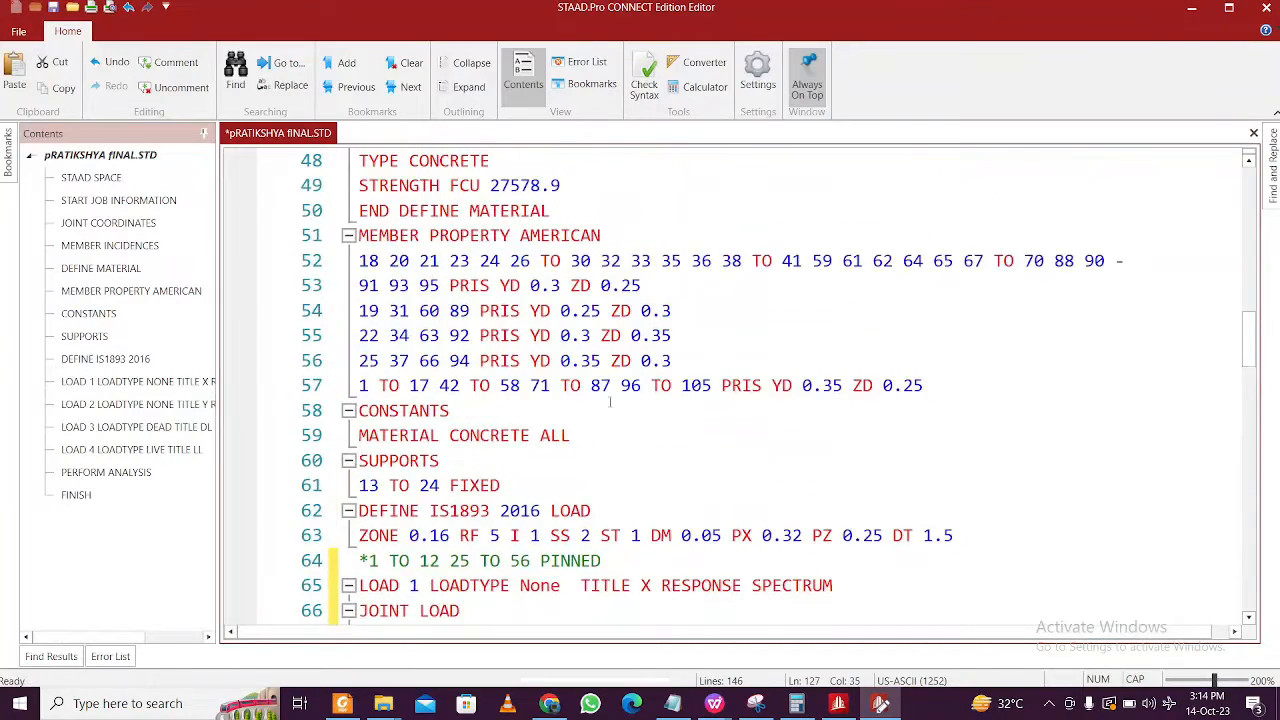
- Insert a blank line below the IS1893 2016 ZONE definition line
scroll(610, 401, "down", 2)
scroll(617, 418, "up", 3)
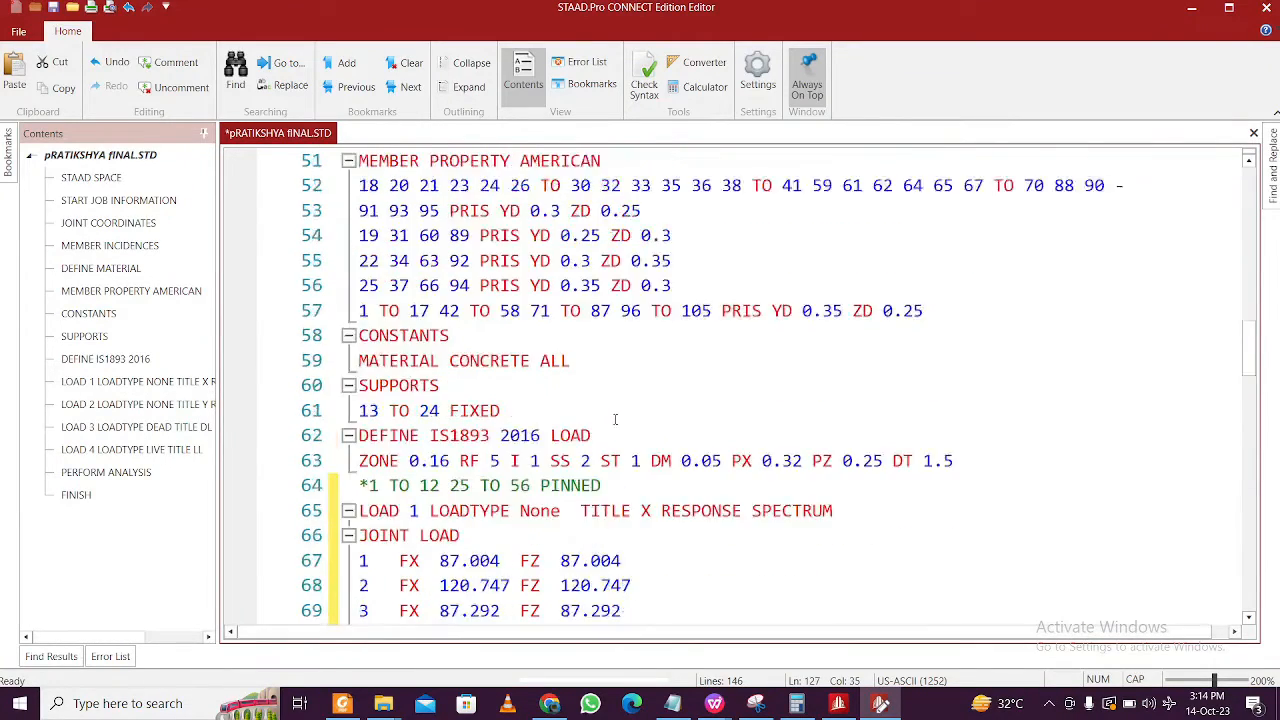
scroll(617, 420, "down", 4)
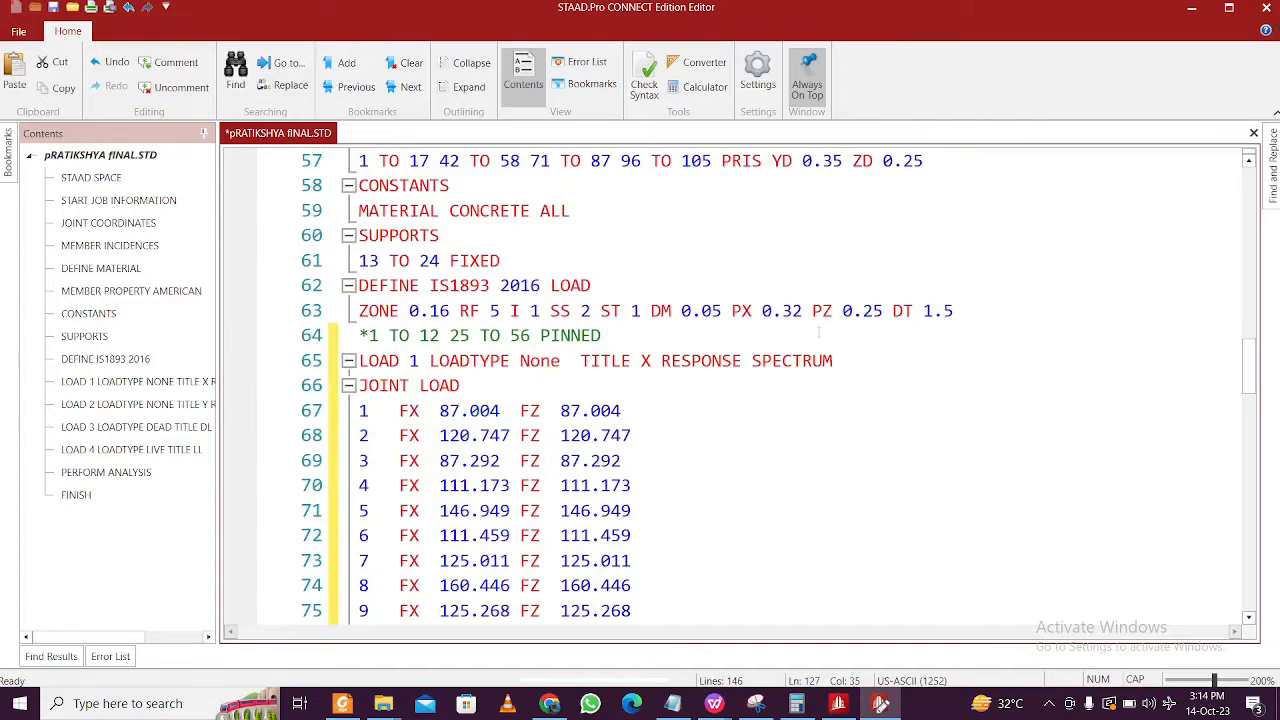
left_click(966, 314)
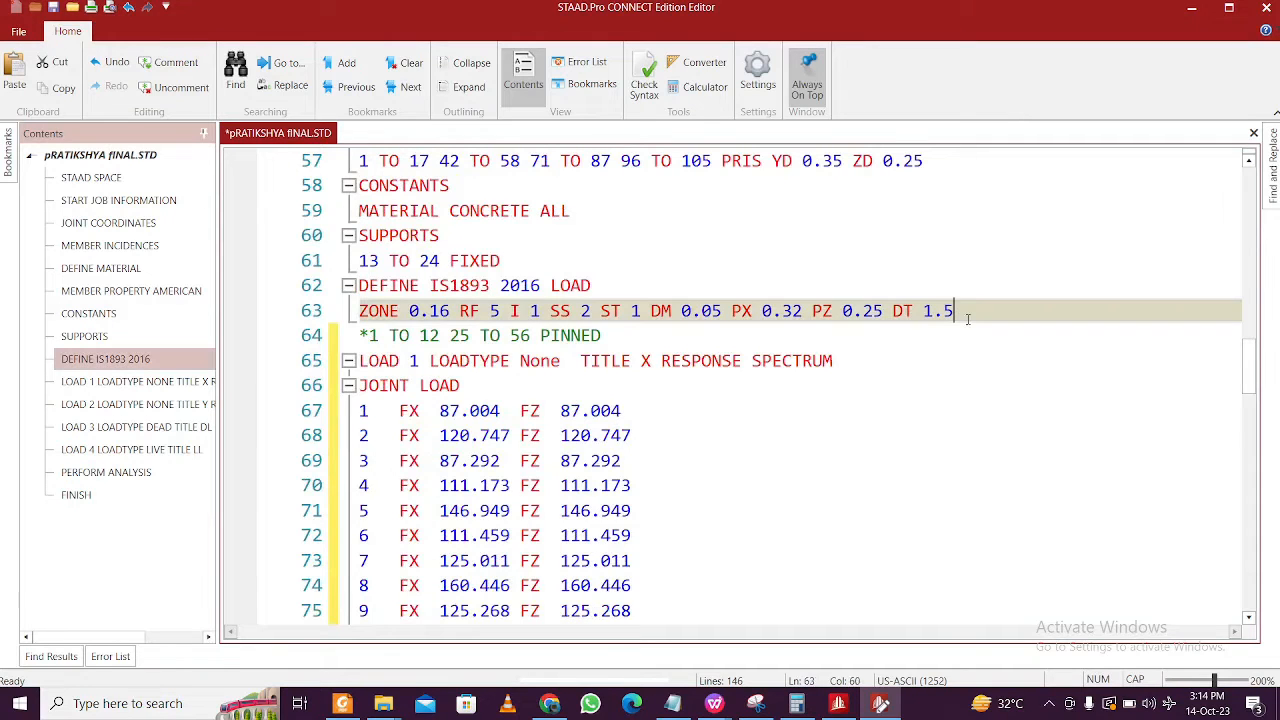
key("Return")
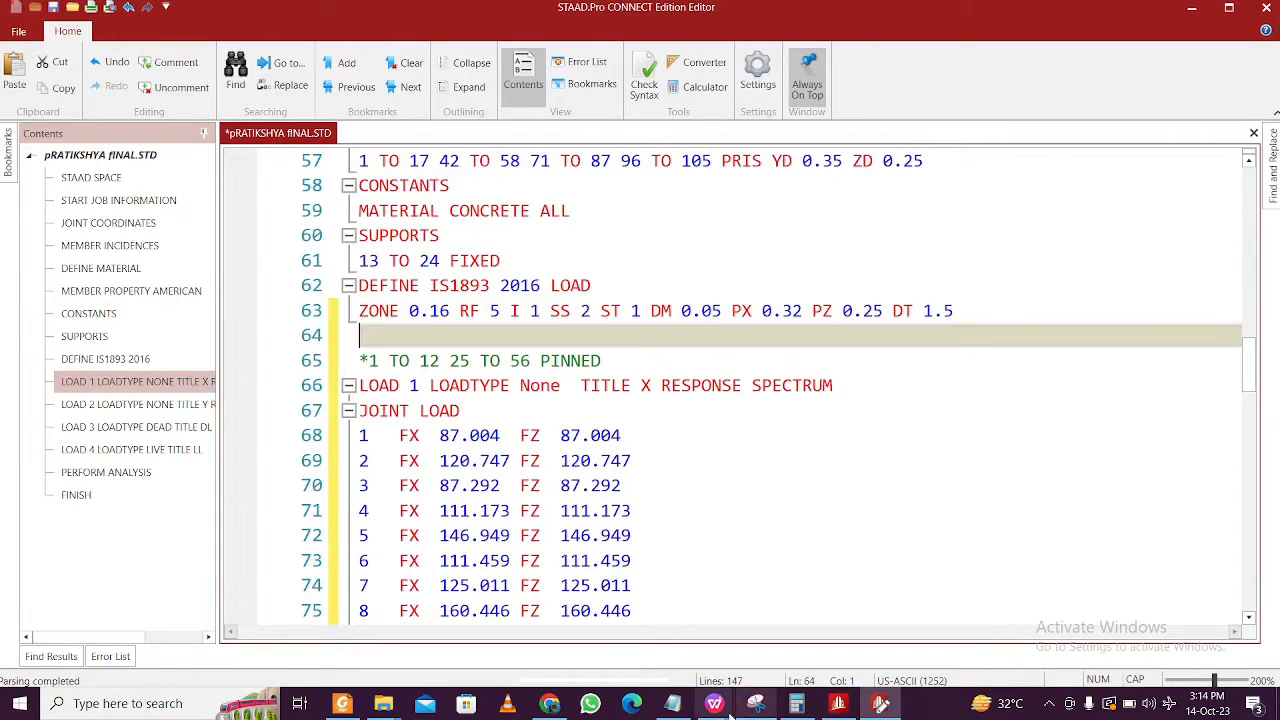
- Paste the WEIGHT values for joints 1–56 from Book1 into the blank line
left_click(672, 703)
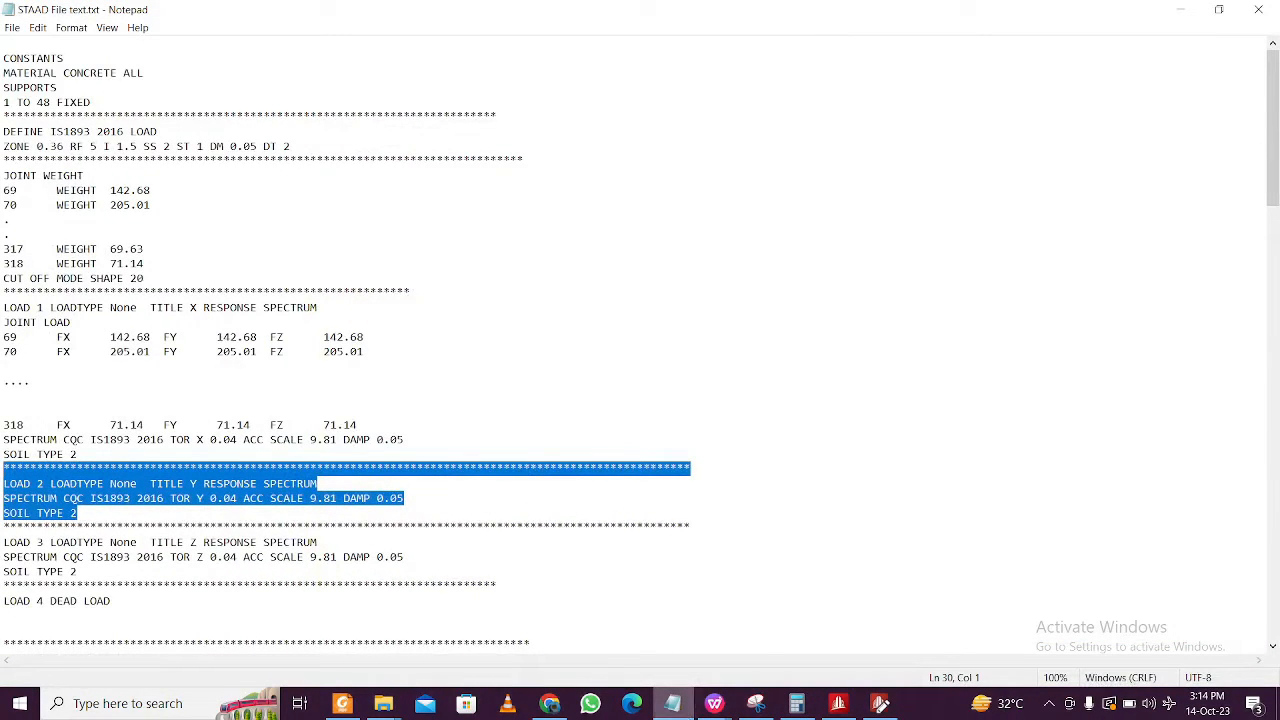
mouse_move(713, 705)
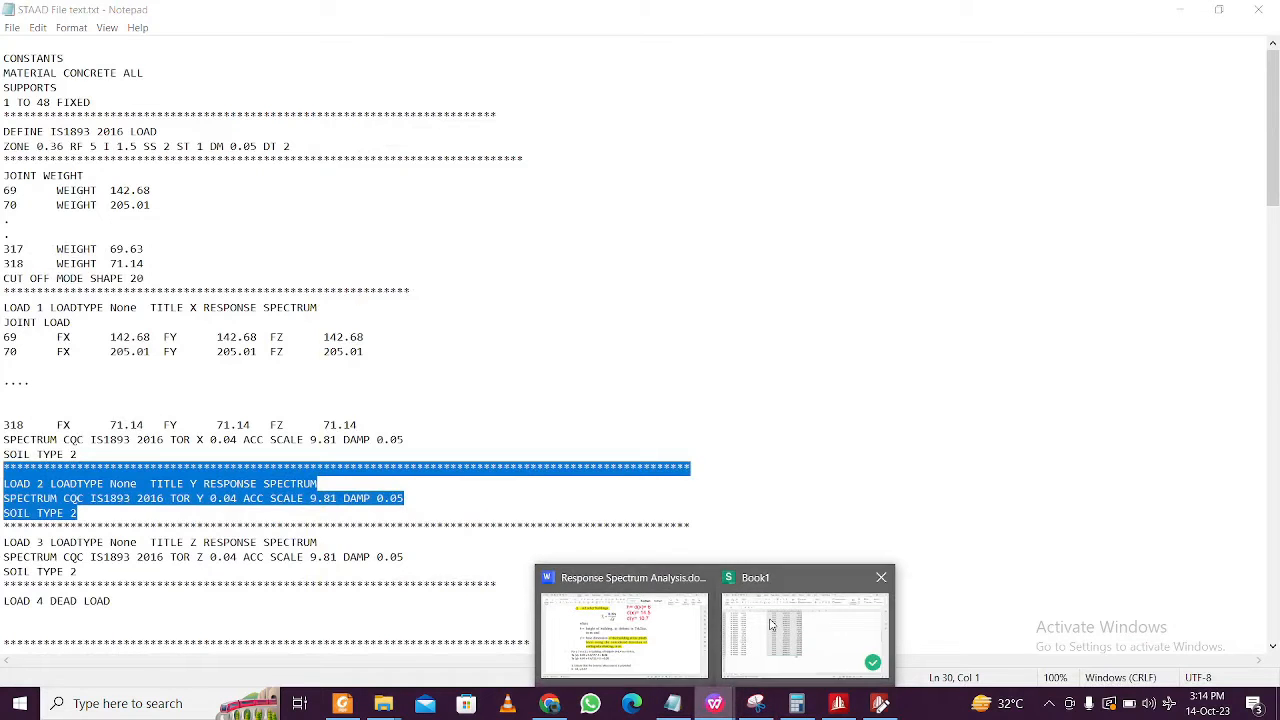
left_click(806, 625)
left_click(245, 261)
scroll(132, 233, "up", 12)
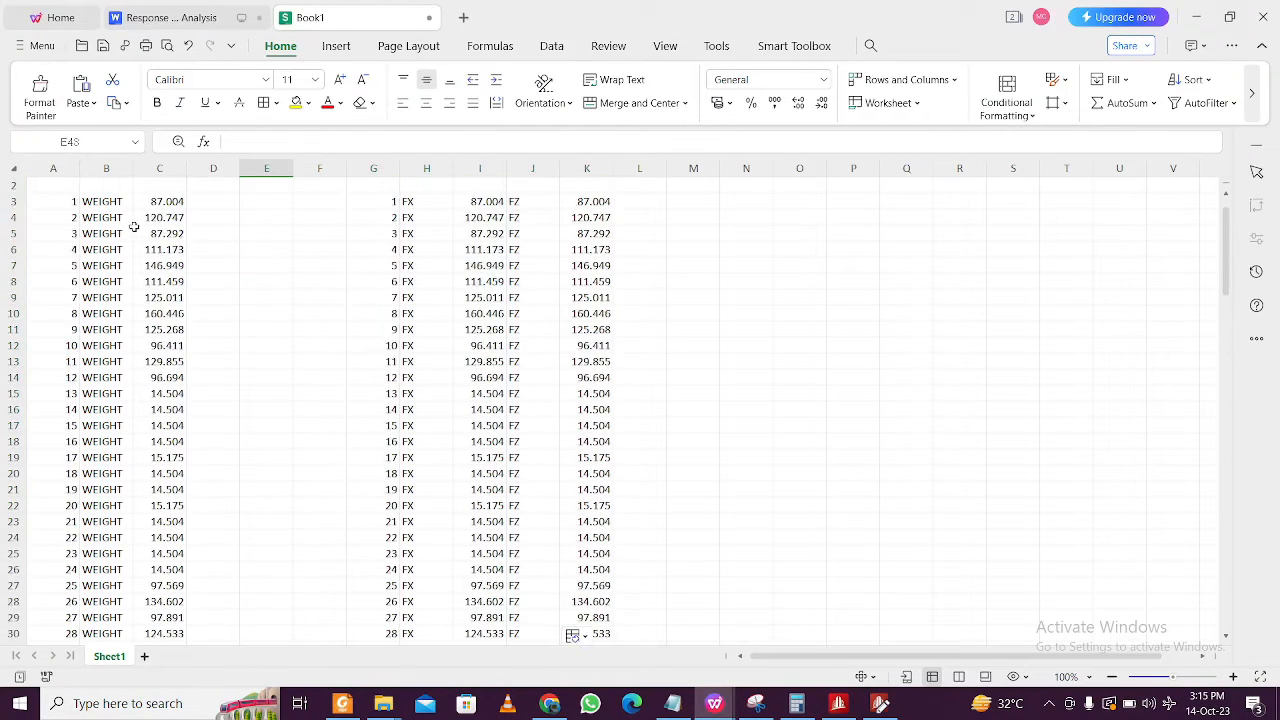
left_click_drag(65, 221, 172, 378)
key("ctrl+c")
left_click(1198, 20)
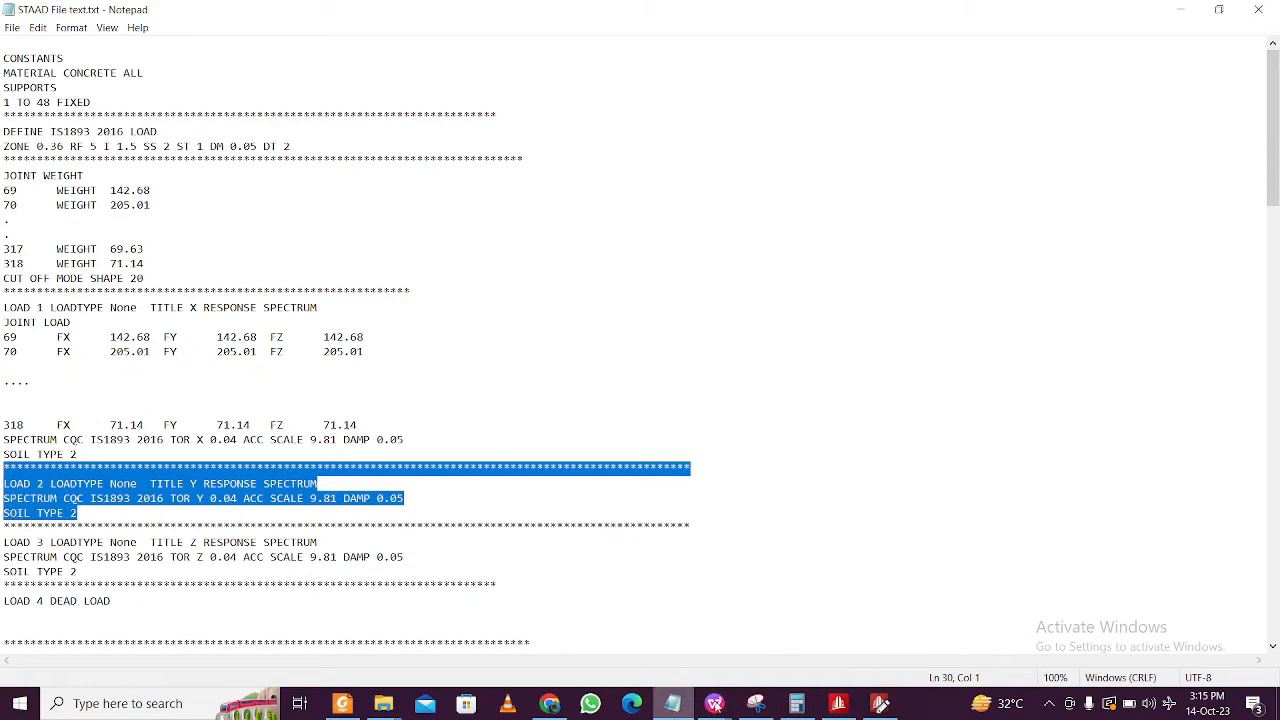
left_click(880, 705)
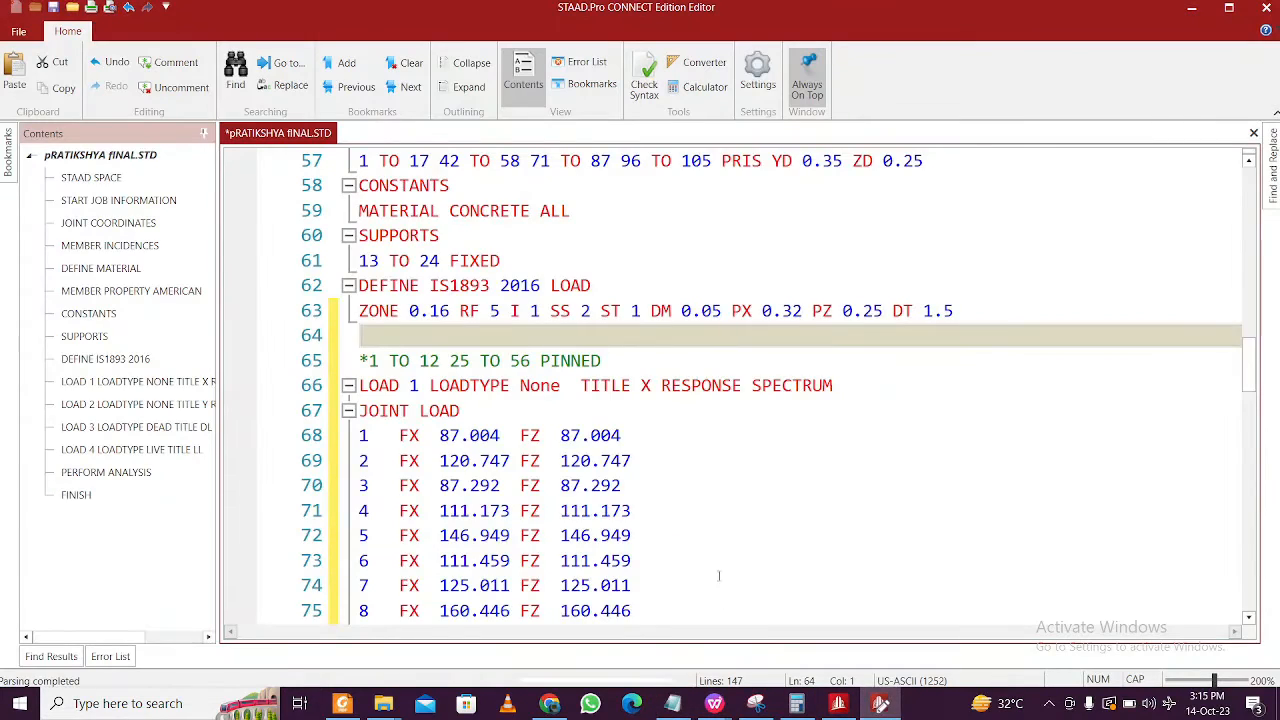
key("ctrl+v")
scroll(616, 505, "down", 12)
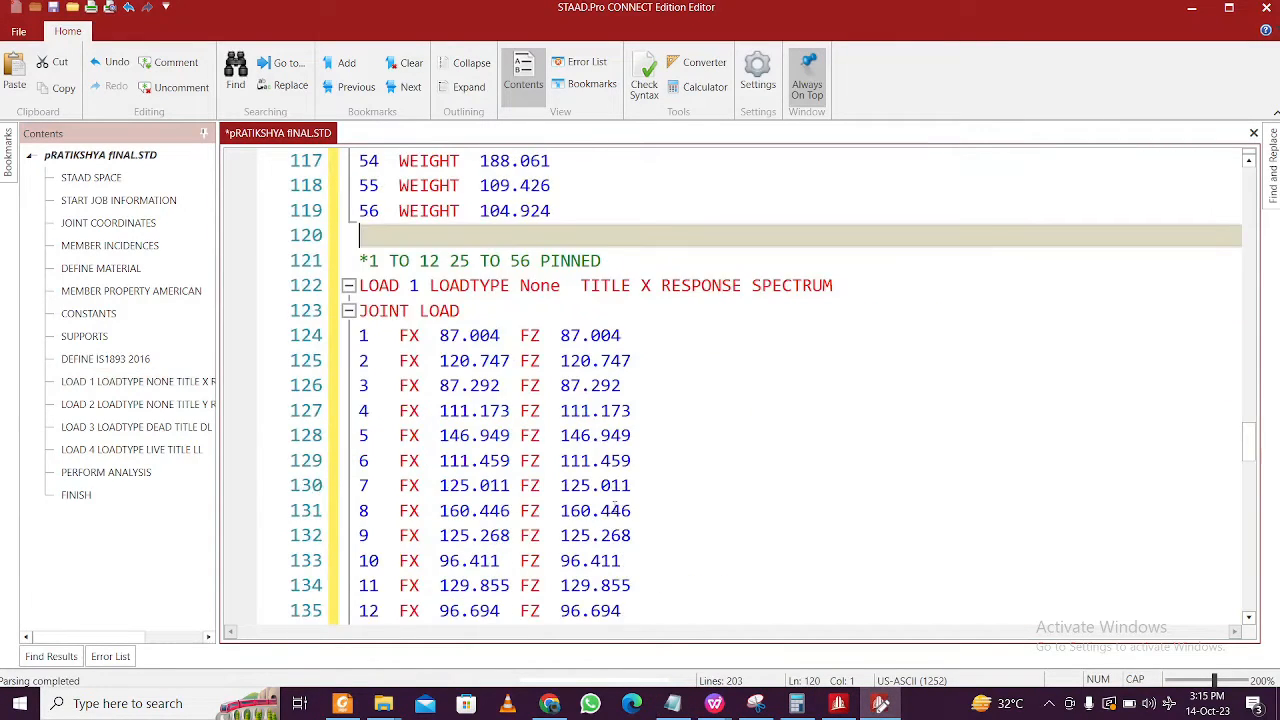
scroll(616, 505, "down", 13)
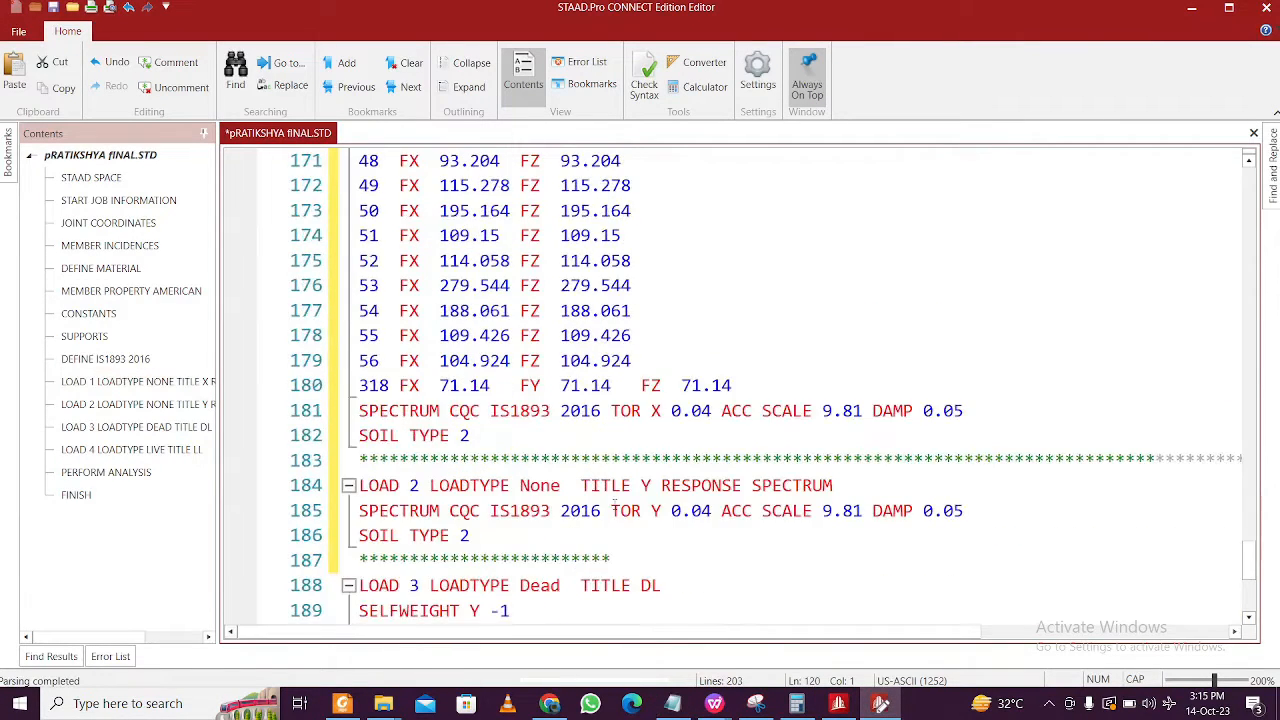
scroll(615, 505, "up", 1)
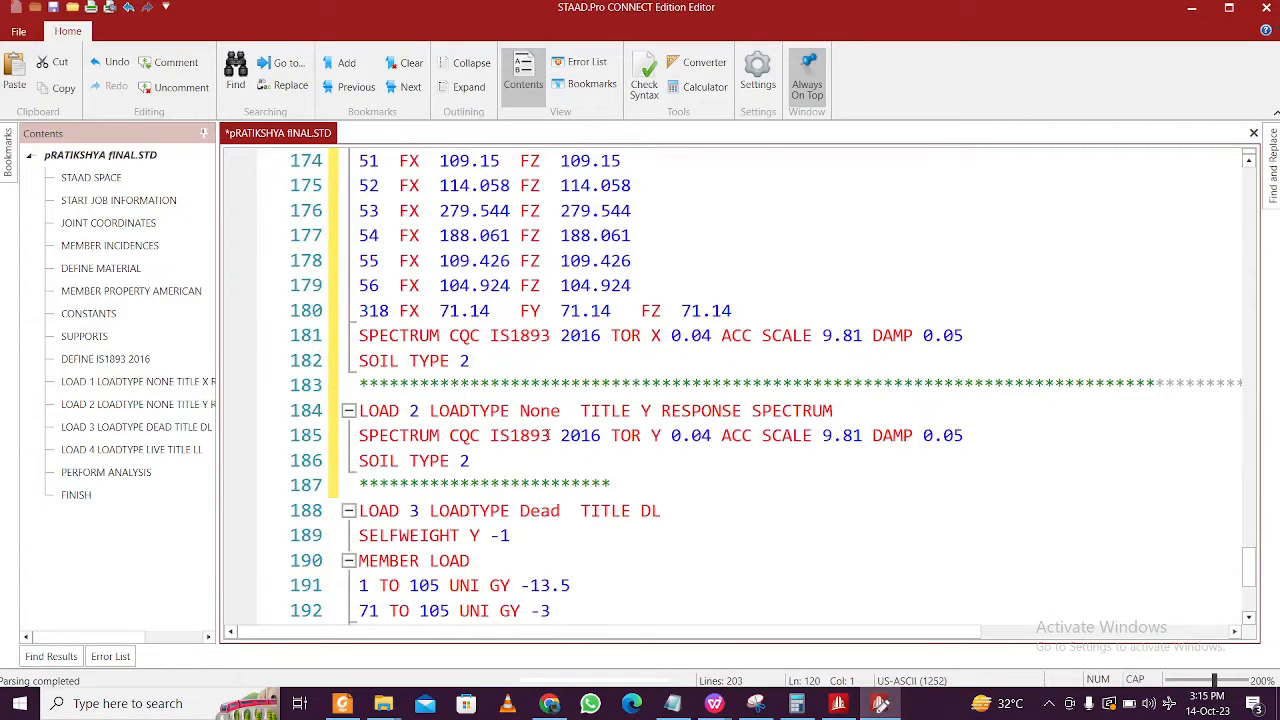
- Replace the 9.81 ACC SCALE on X spectrum line 181 with 1
double_click(465, 336)
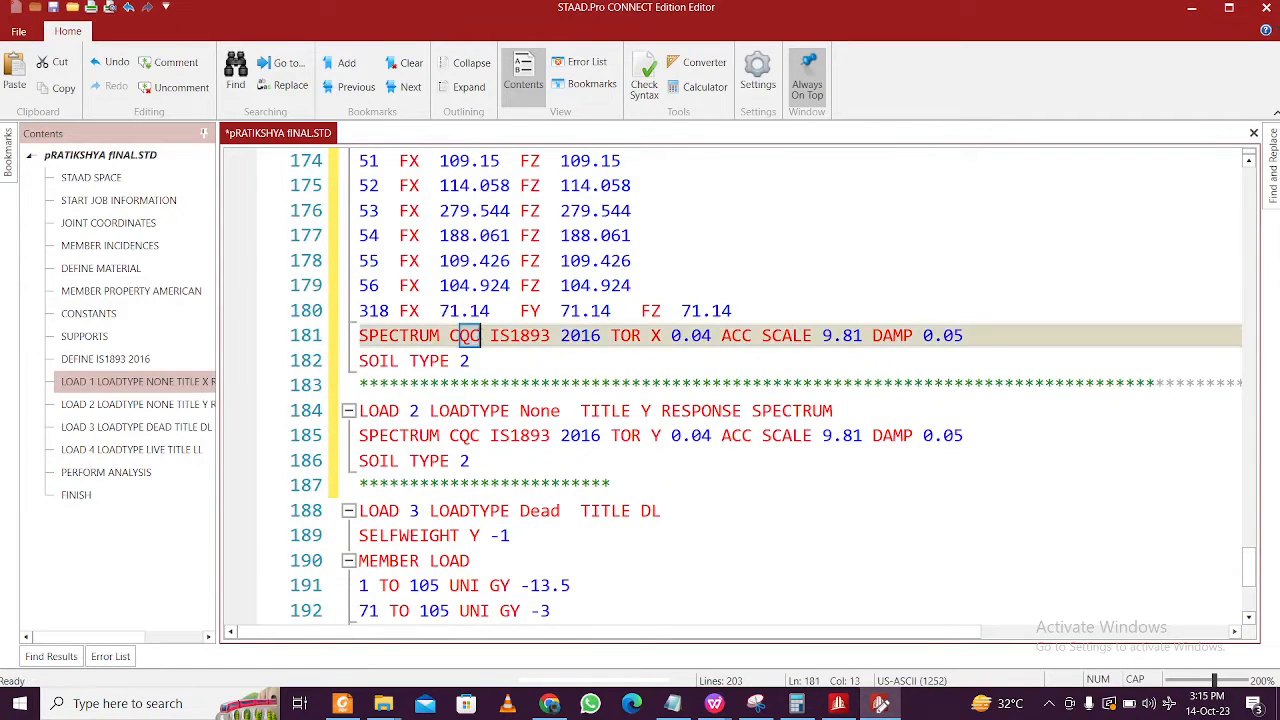
left_click(482, 336)
left_click(512, 338)
left_click_drag(498, 338, 822, 338)
left_click(641, 350)
left_click(843, 338)
left_click(822, 338)
type("1")
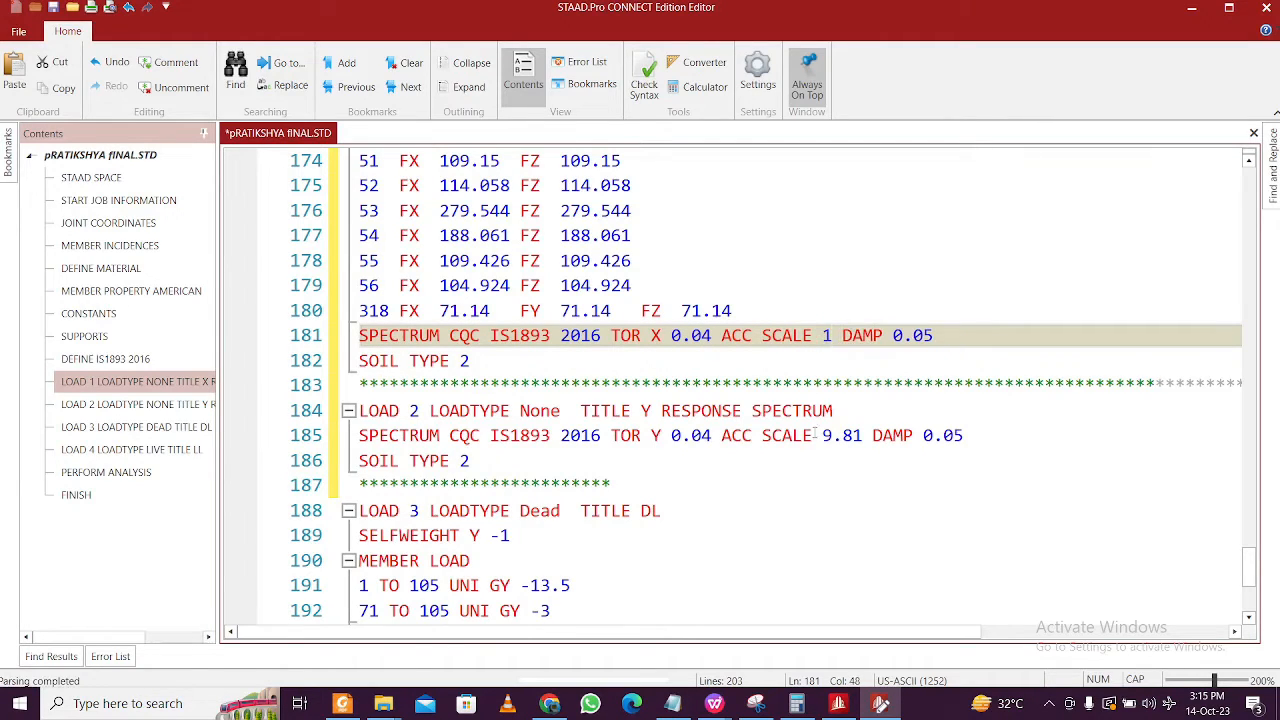
- Replace the 9.81 ACC SCALE on Y spectrum line 185 with 1 and check nearby lines
left_click_drag(864, 437, 822, 437)
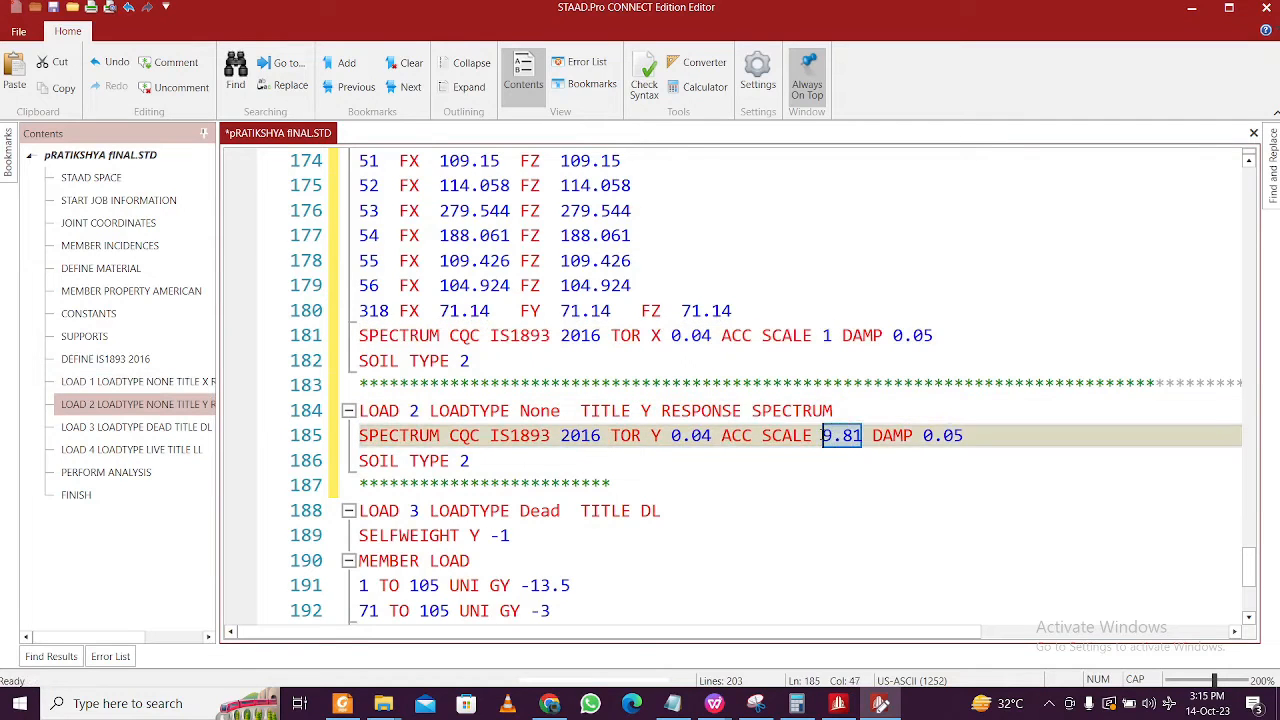
type("1")
key("Down")
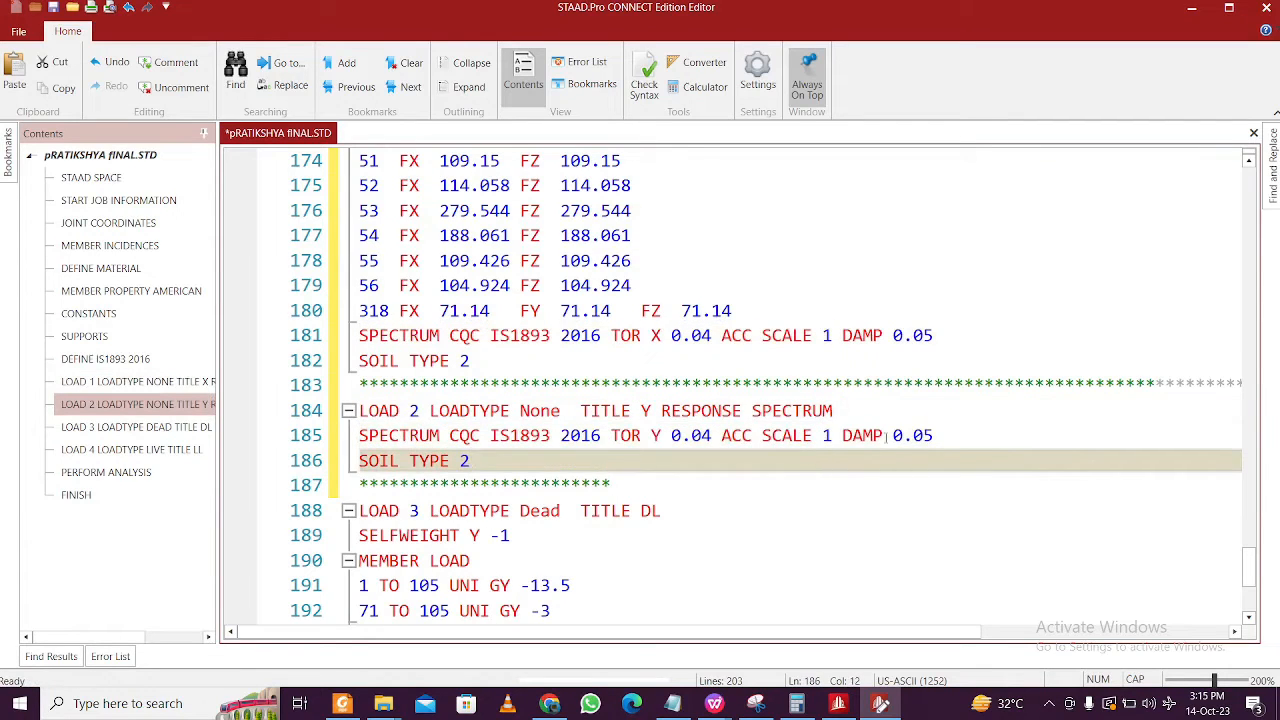
left_click(934, 444)
left_click(692, 334)
left_click(677, 457)
left_click(682, 435)
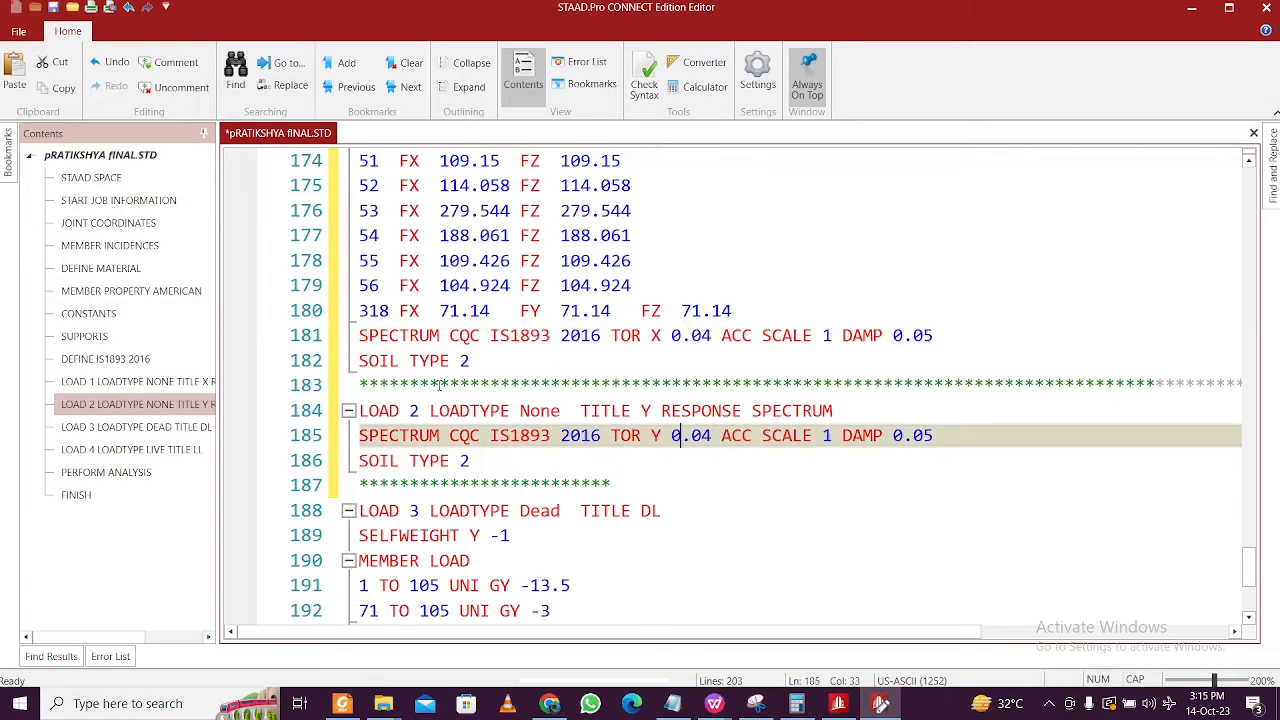
- Inspect the soil type 2 values on lines 182 and 186 and the 0.04 value on line 181
double_click(464, 362)
left_click(464, 462)
double_click(464, 462)
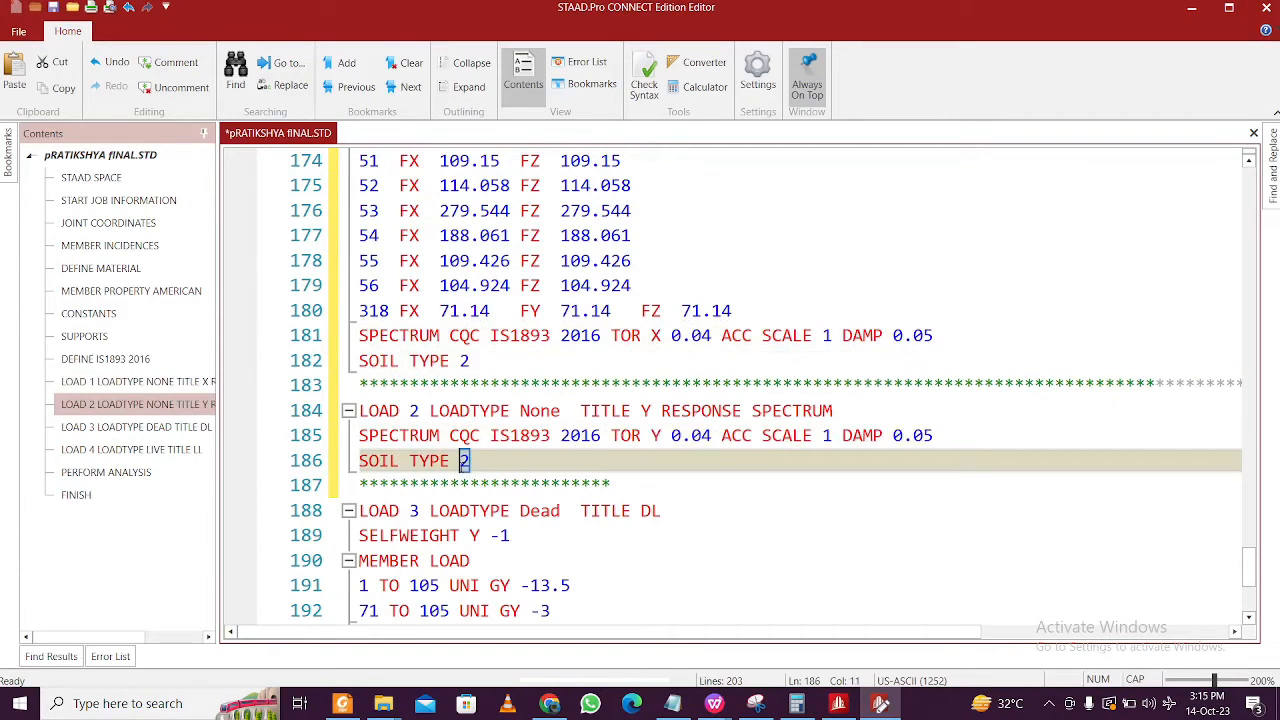
left_click(476, 463)
double_click(464, 461)
left_click(500, 468)
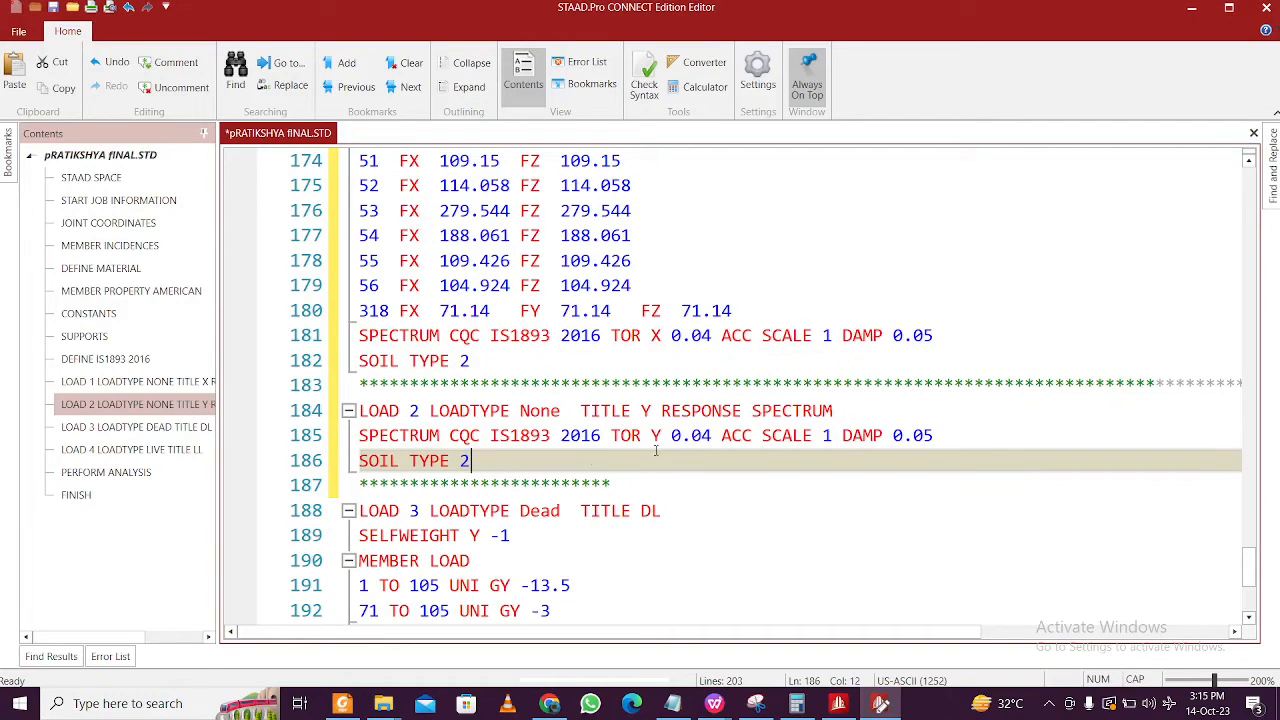
left_click(692, 336)
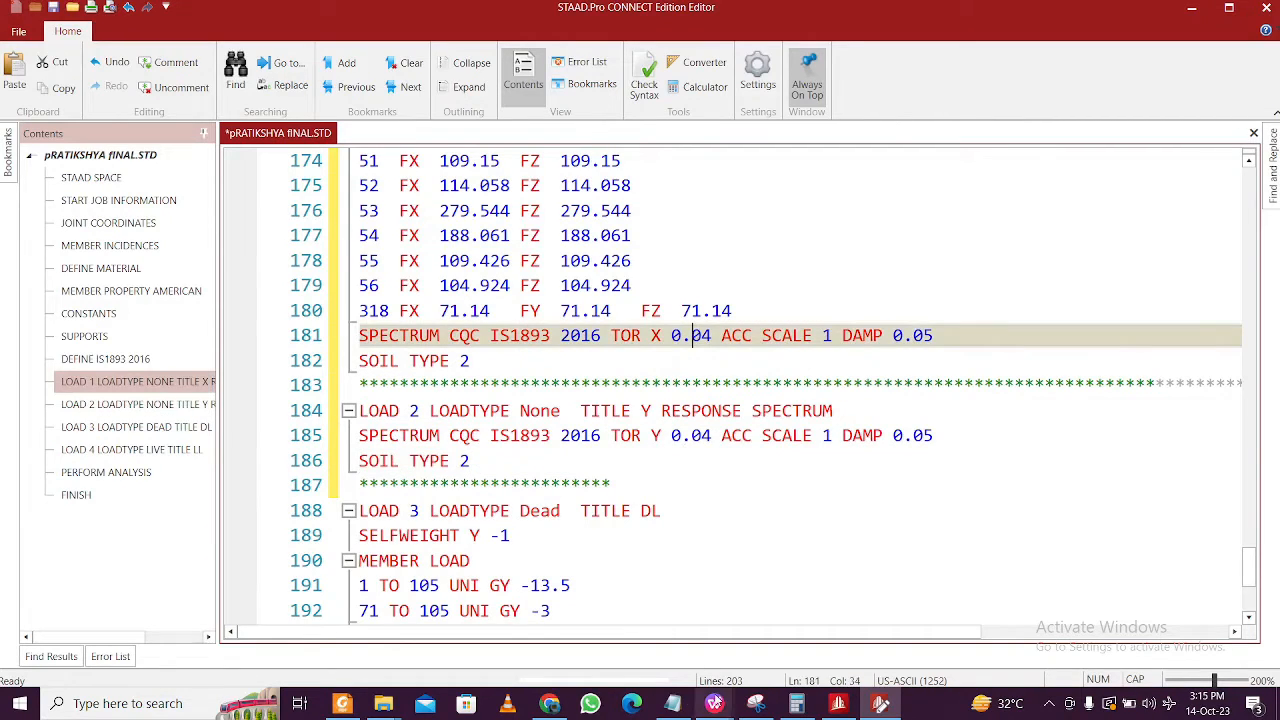
mouse_move(714, 705)
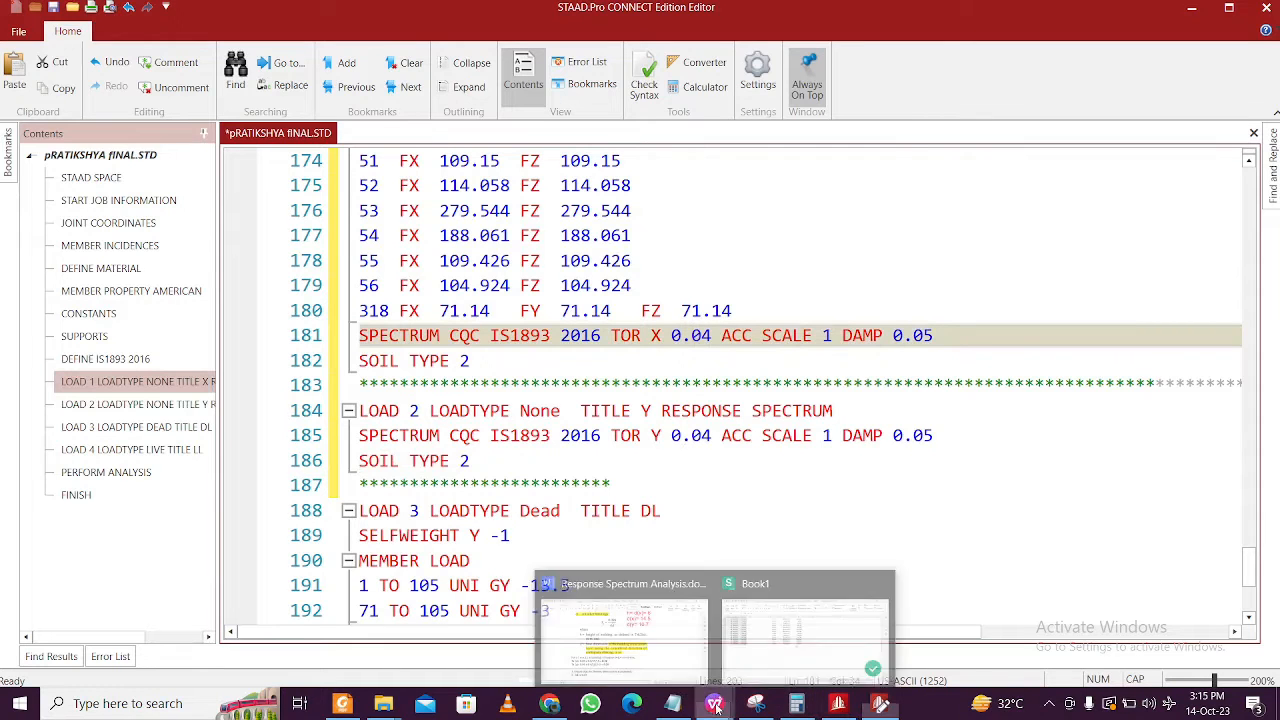
left_click(660, 620)
scroll(1208, 325, "down", 5)
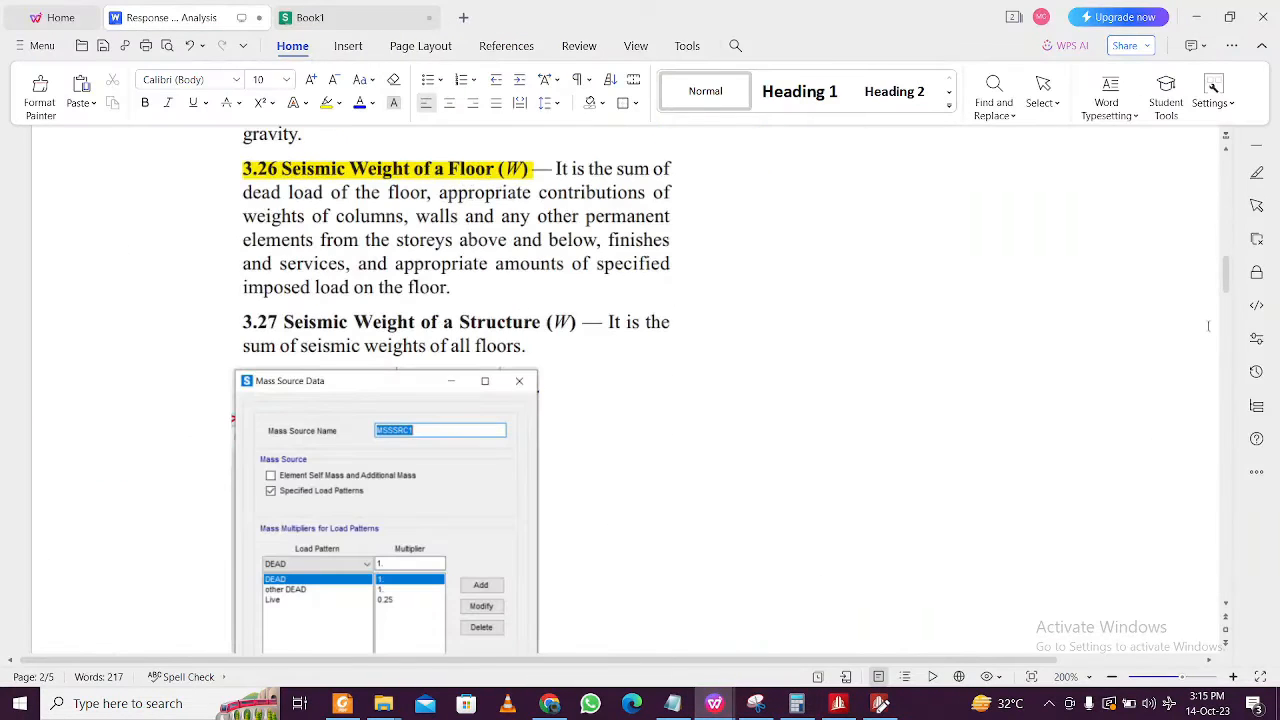
left_click_drag(1224, 278, 1200, 566)
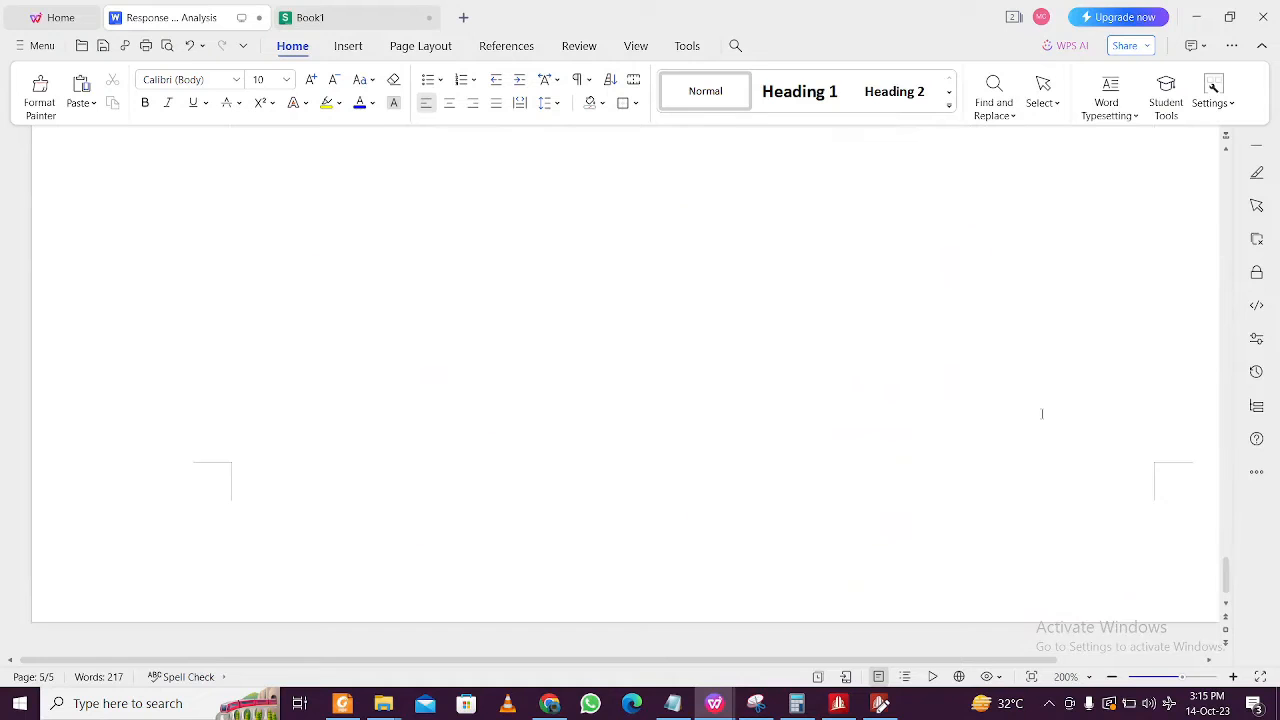
scroll(961, 385, "up", 10)
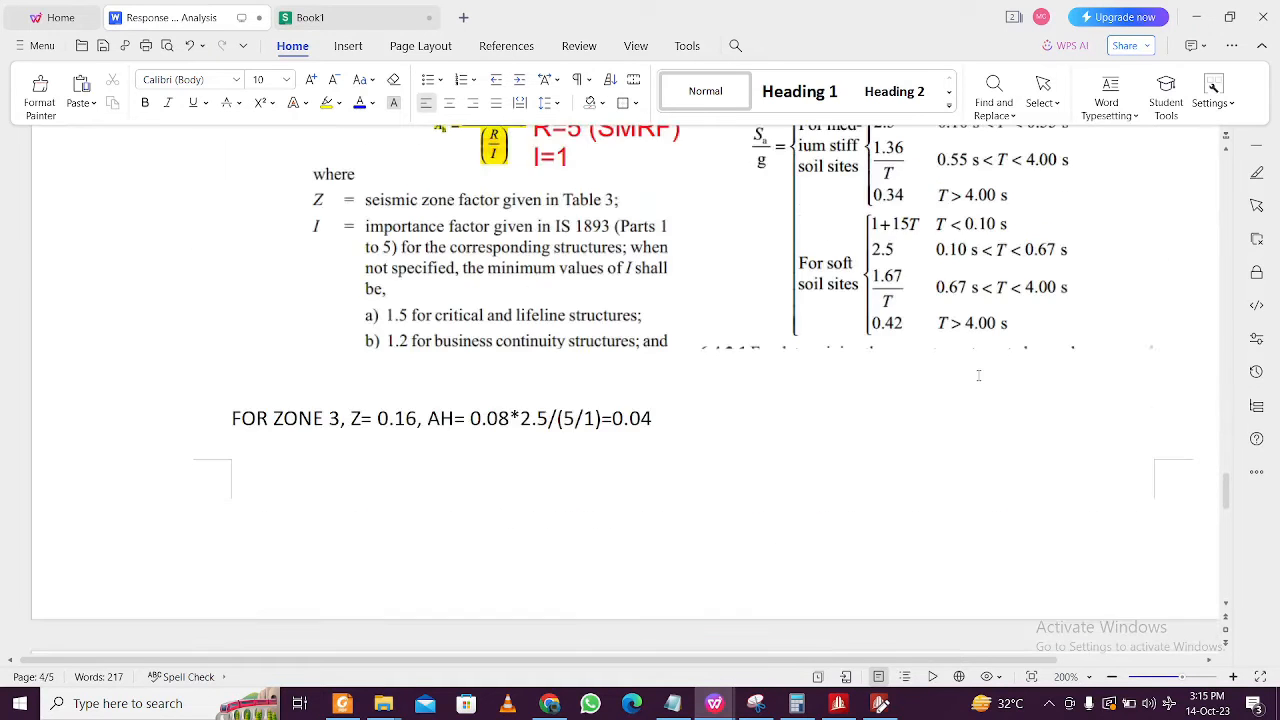
scroll(686, 391, "up", 1)
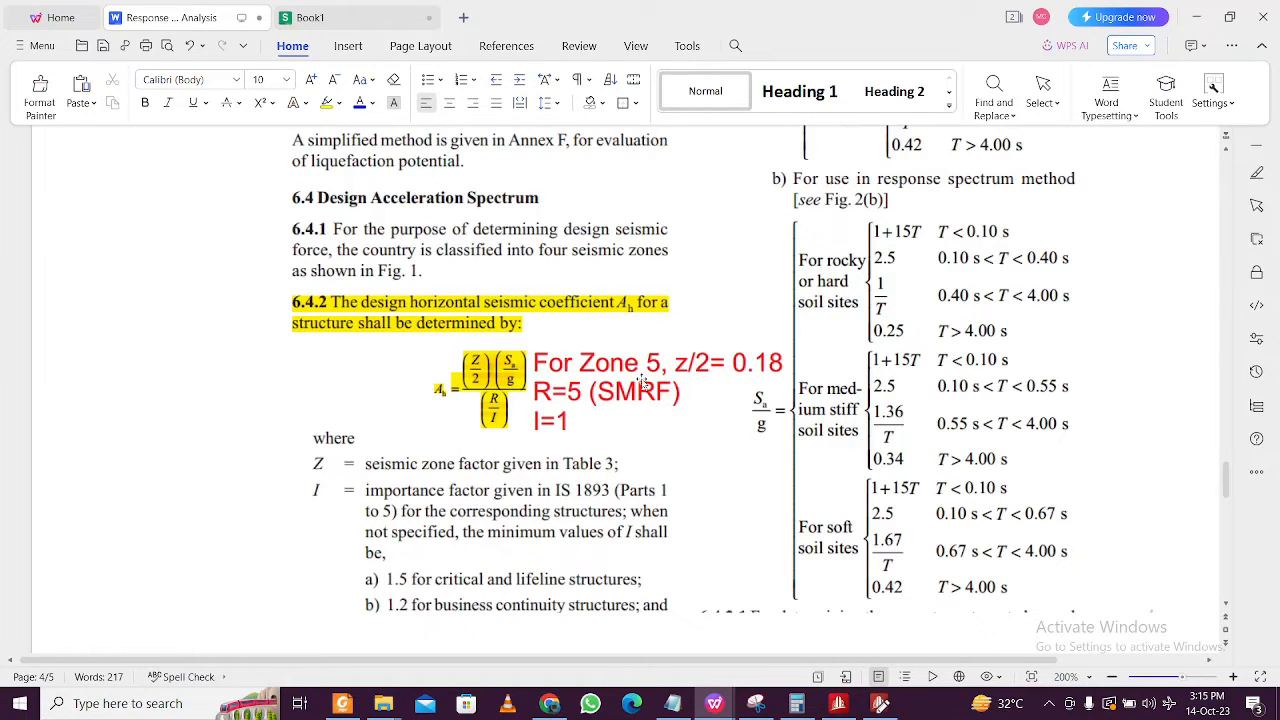
left_click(452, 393)
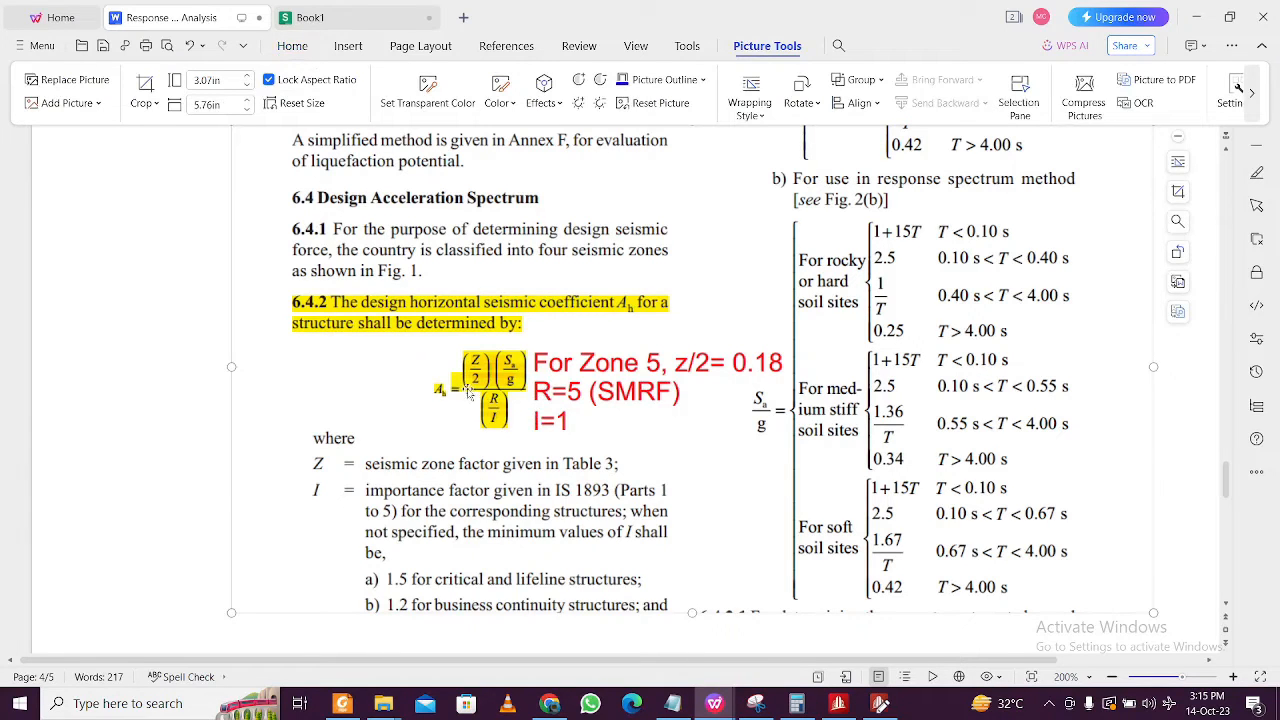
scroll(475, 394, "down", 2)
scroll(482, 396, "up", 2)
scroll(507, 385, "up", 5)
scroll(510, 385, "up", 10)
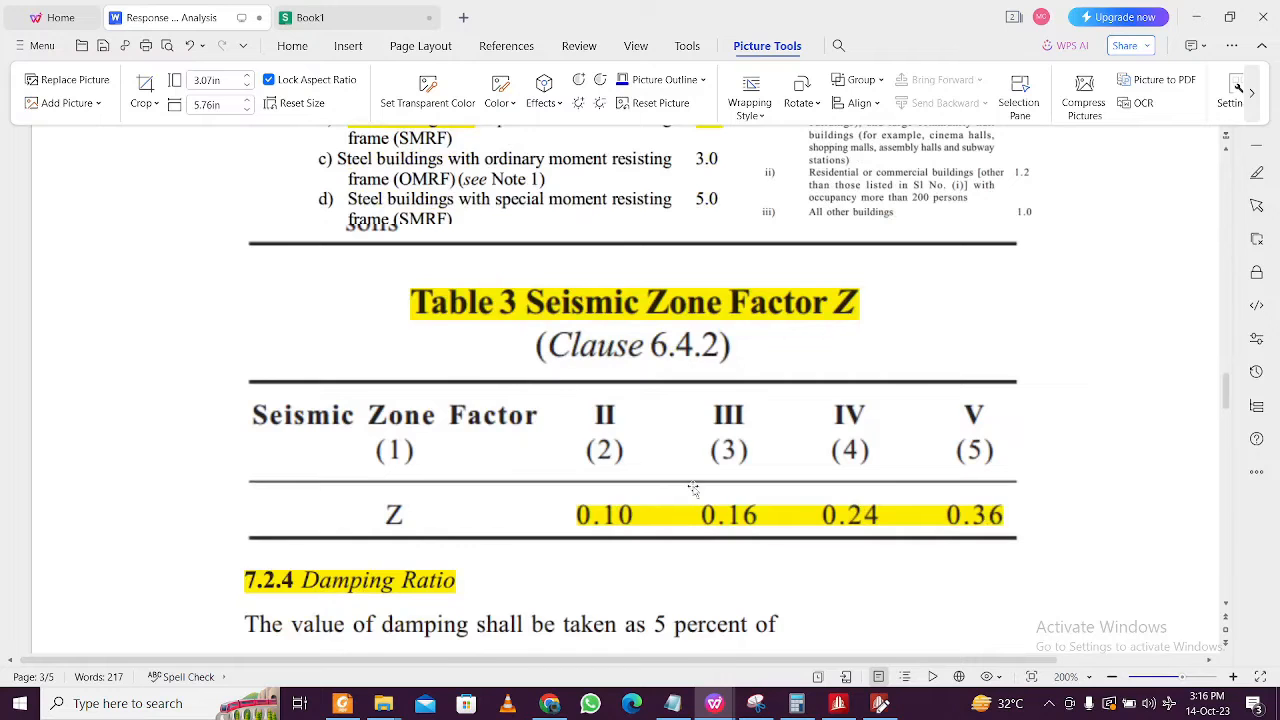
scroll(740, 529, "down", 10)
scroll(719, 503, "up", 10)
scroll(712, 492, "down", 3)
scroll(712, 492, "up", 3)
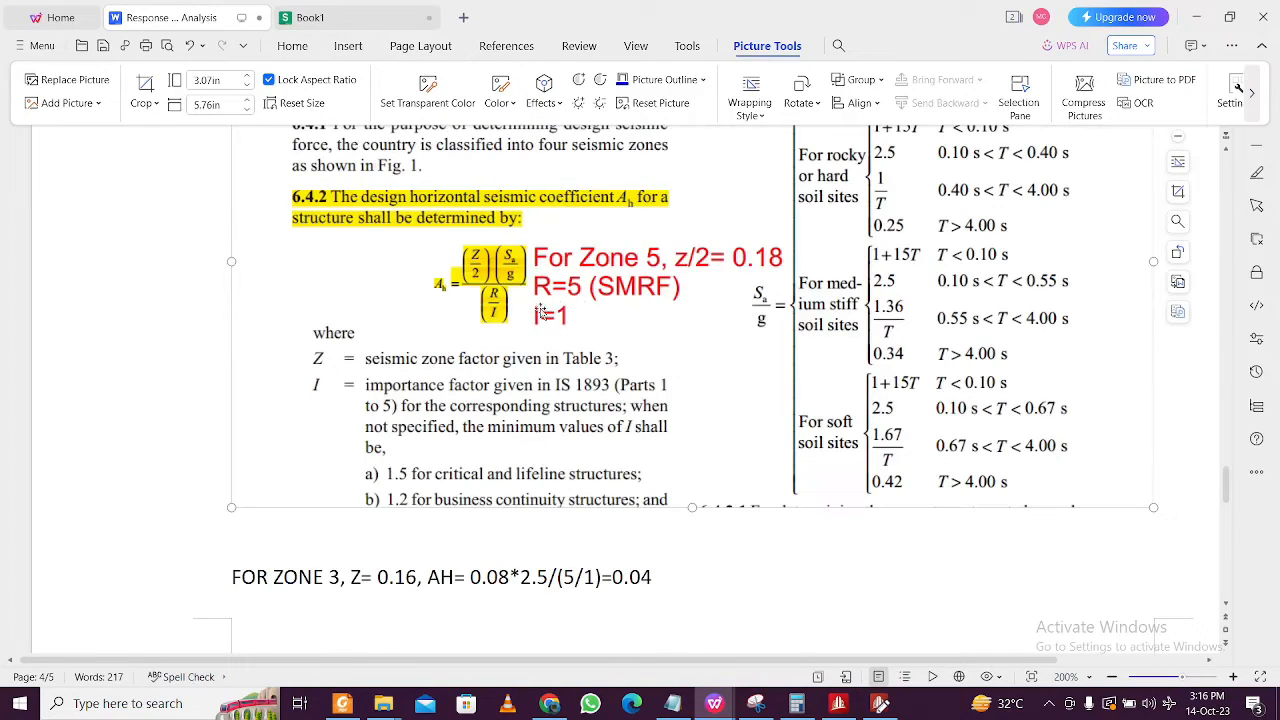
scroll(569, 380, "up", 3)
scroll(569, 380, "up", 20)
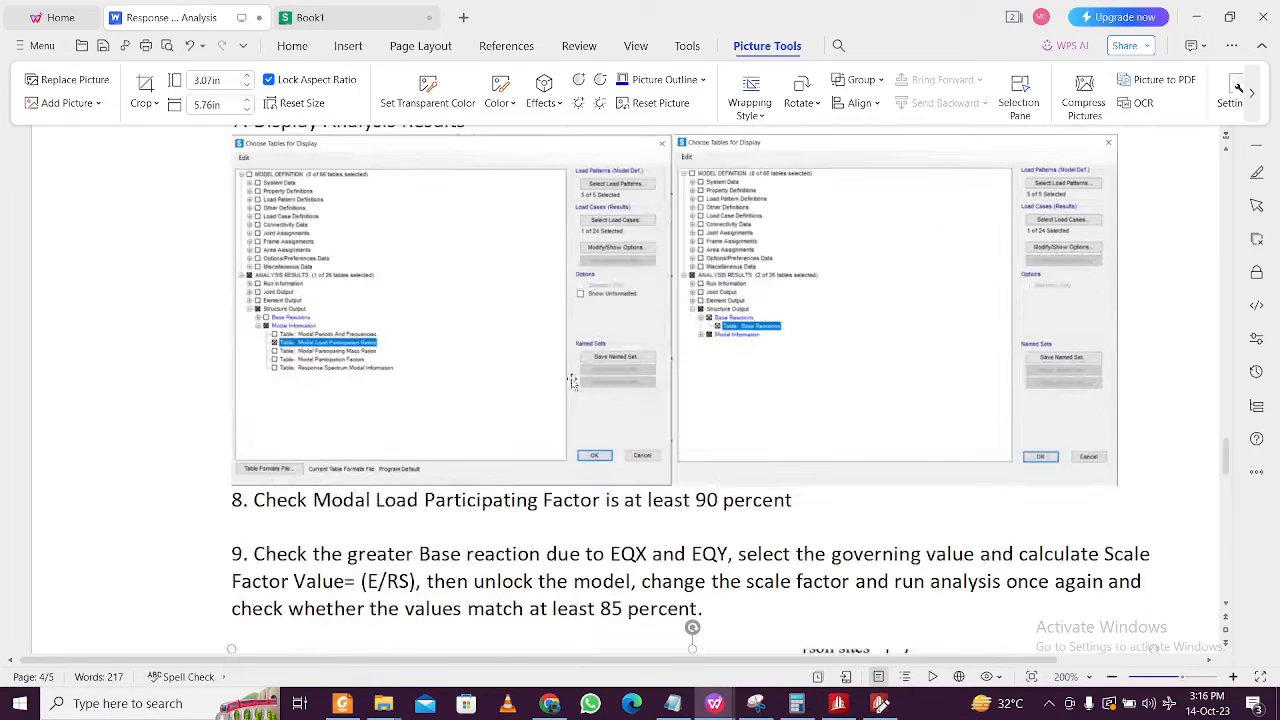
scroll(573, 388, "up", 3)
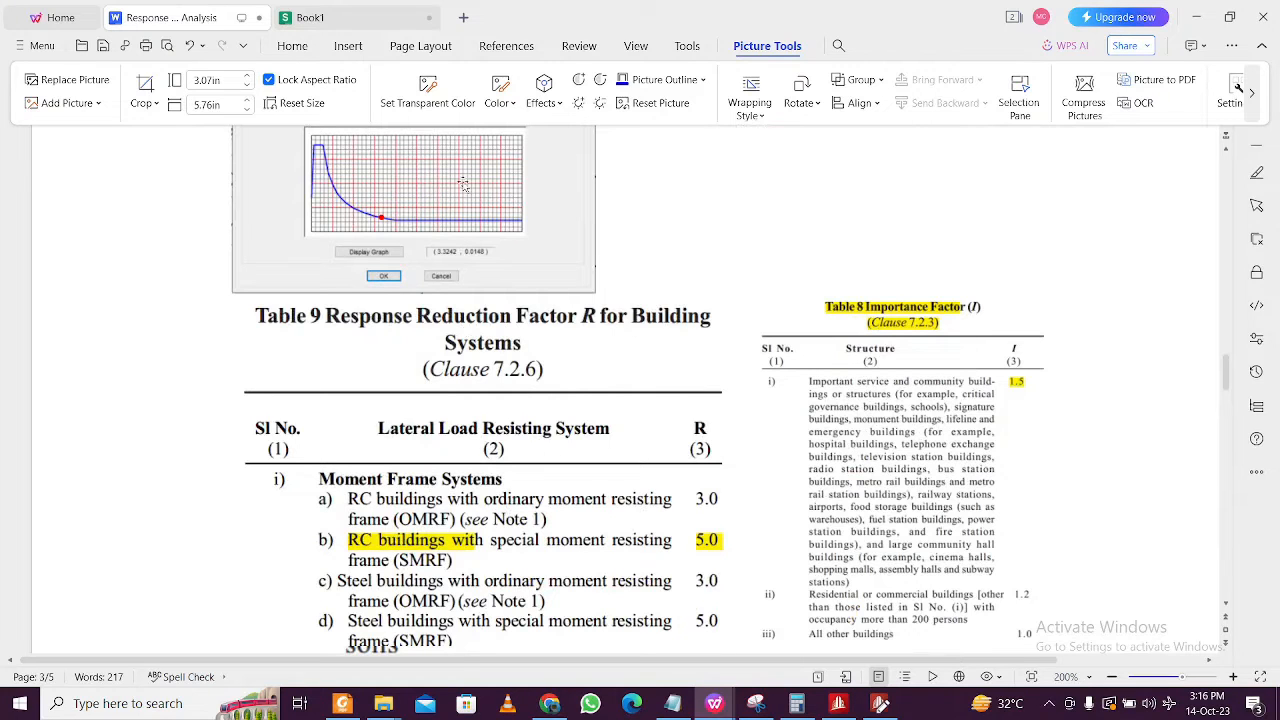
scroll(420, 426, "down", 18)
scroll(420, 426, "down", 14)
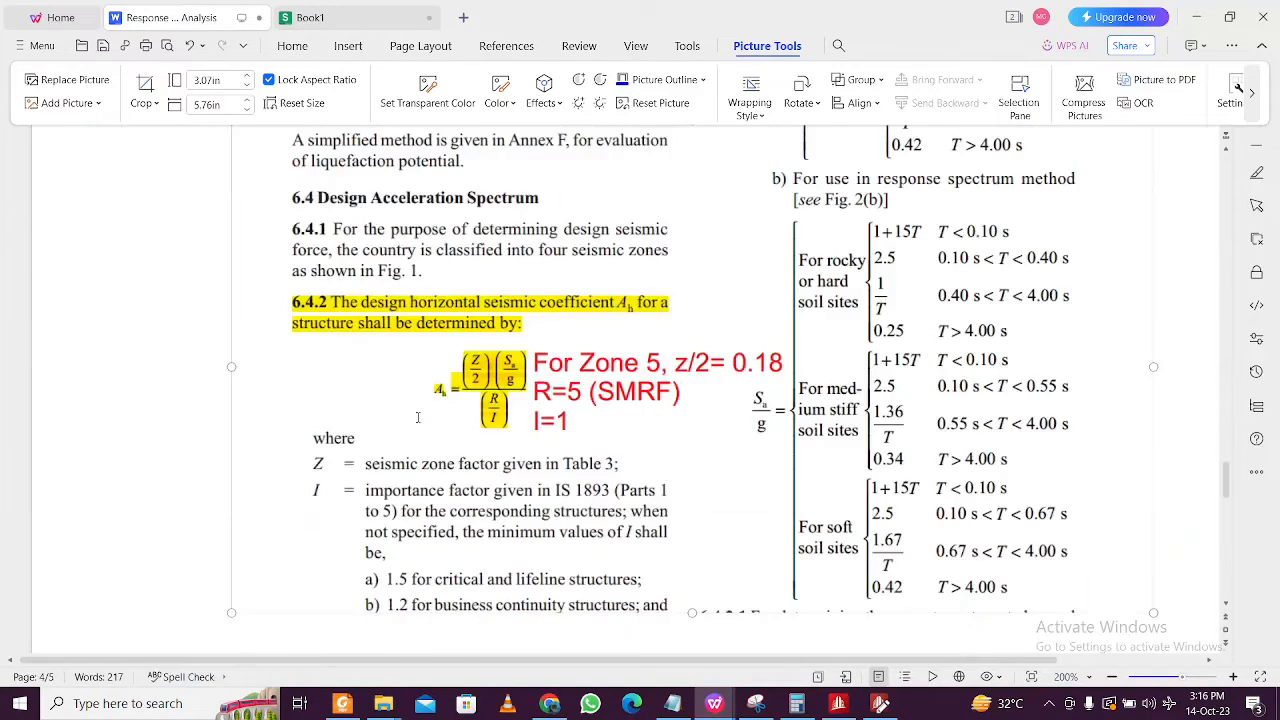
scroll(418, 416, "up", 4)
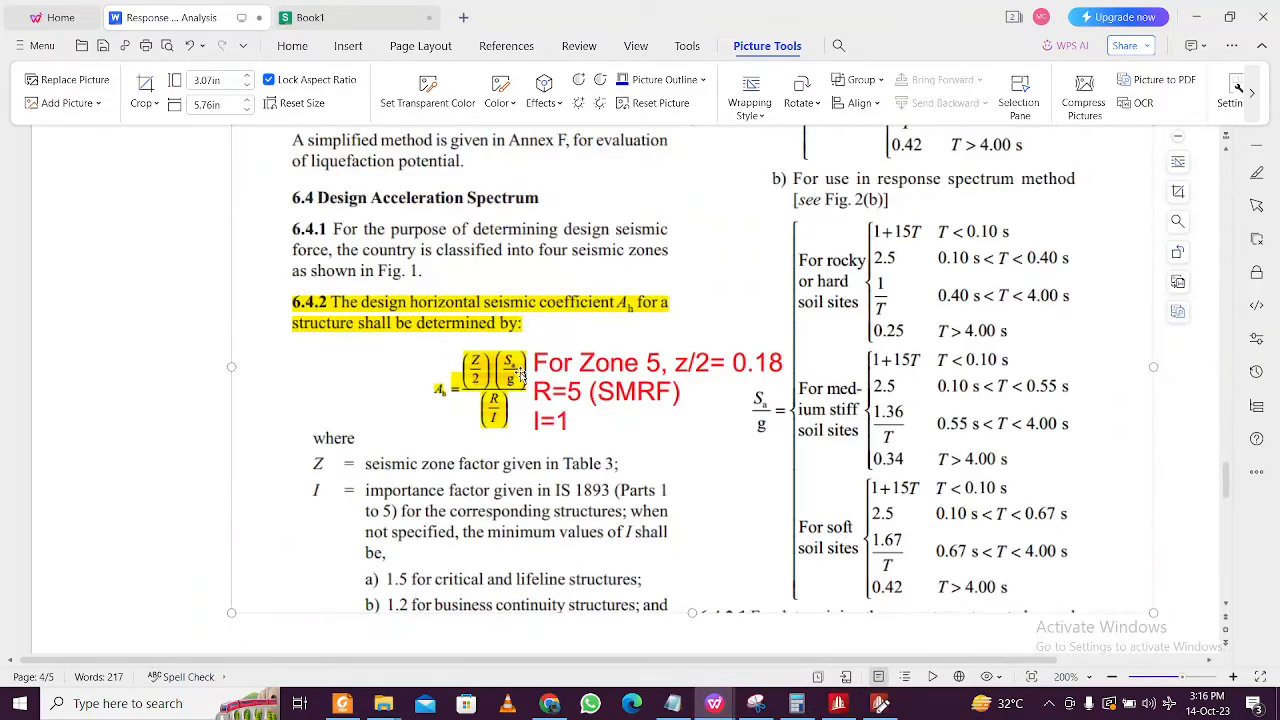
scroll(520, 372, "up", 7)
scroll(798, 352, "down", 4)
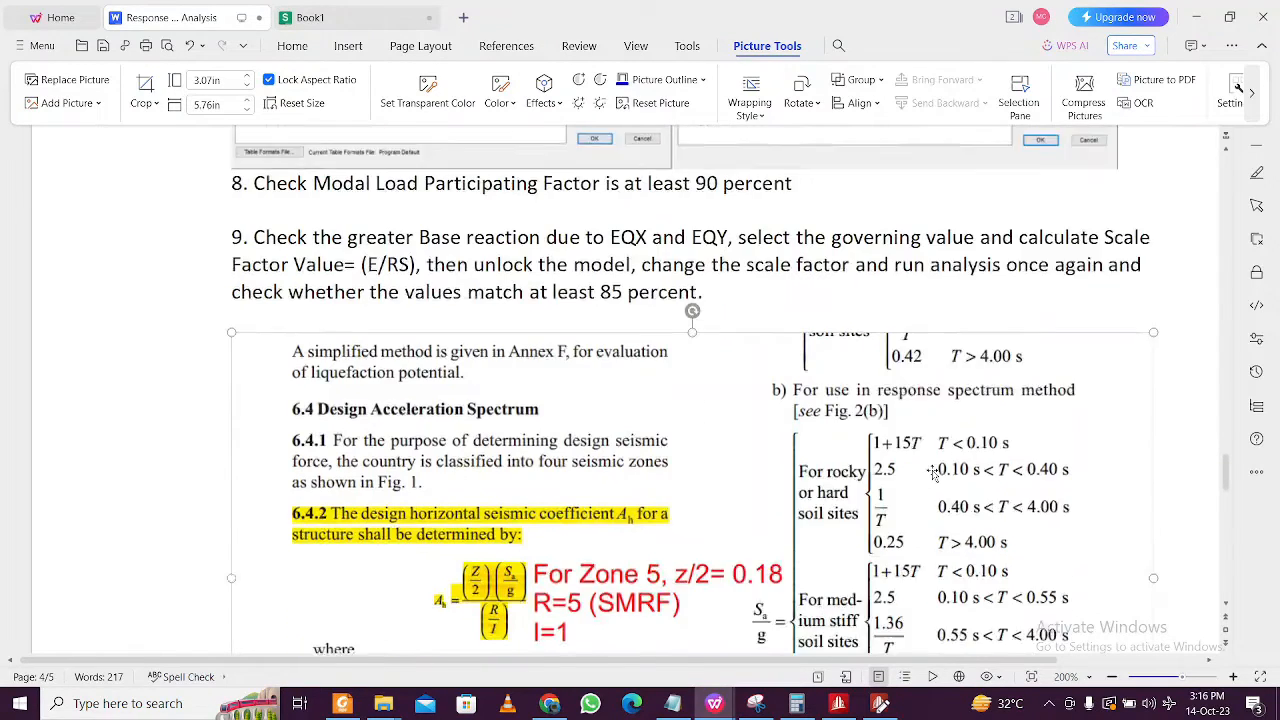
scroll(843, 357, "down", 1)
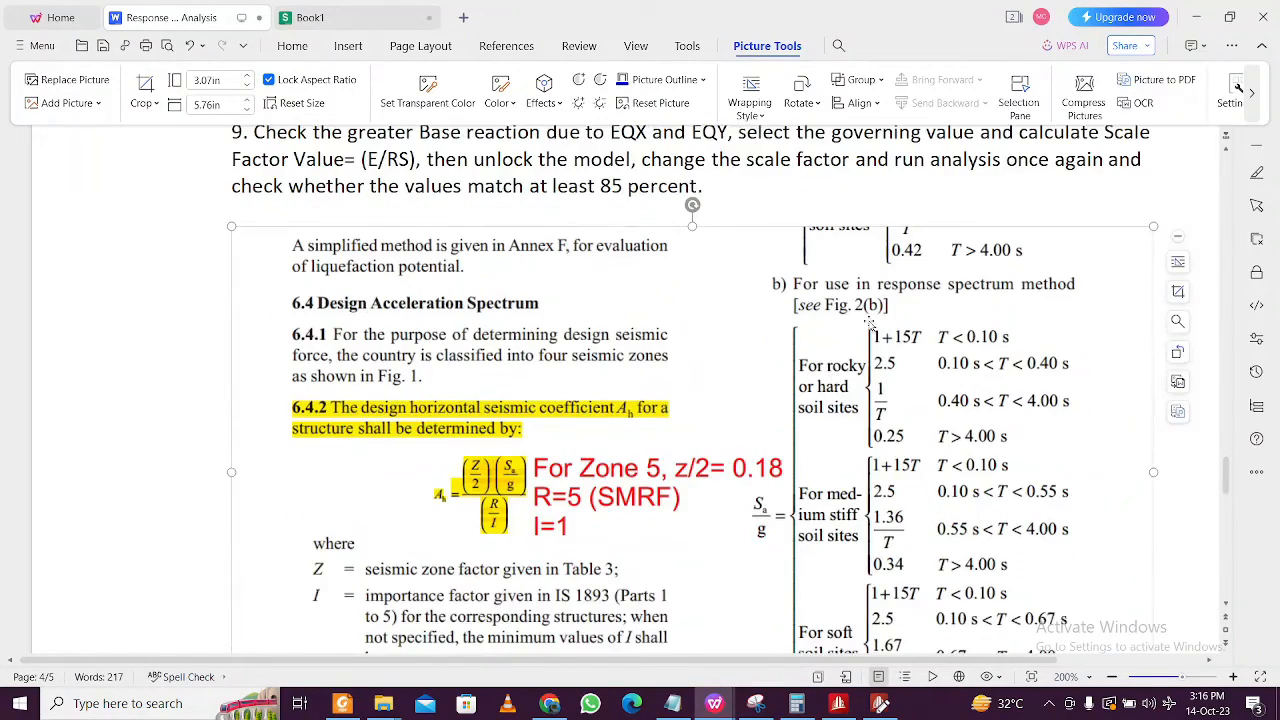
scroll(855, 274, "down", 2)
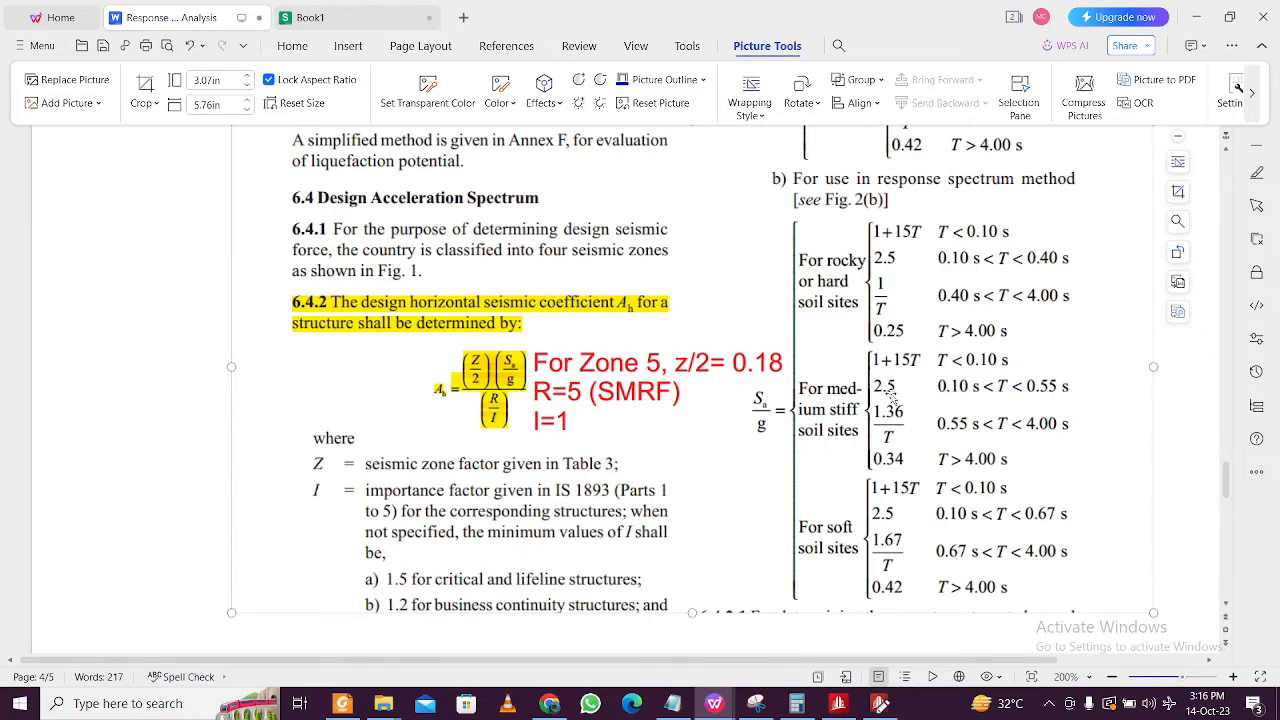
scroll(893, 398, "down", 3)
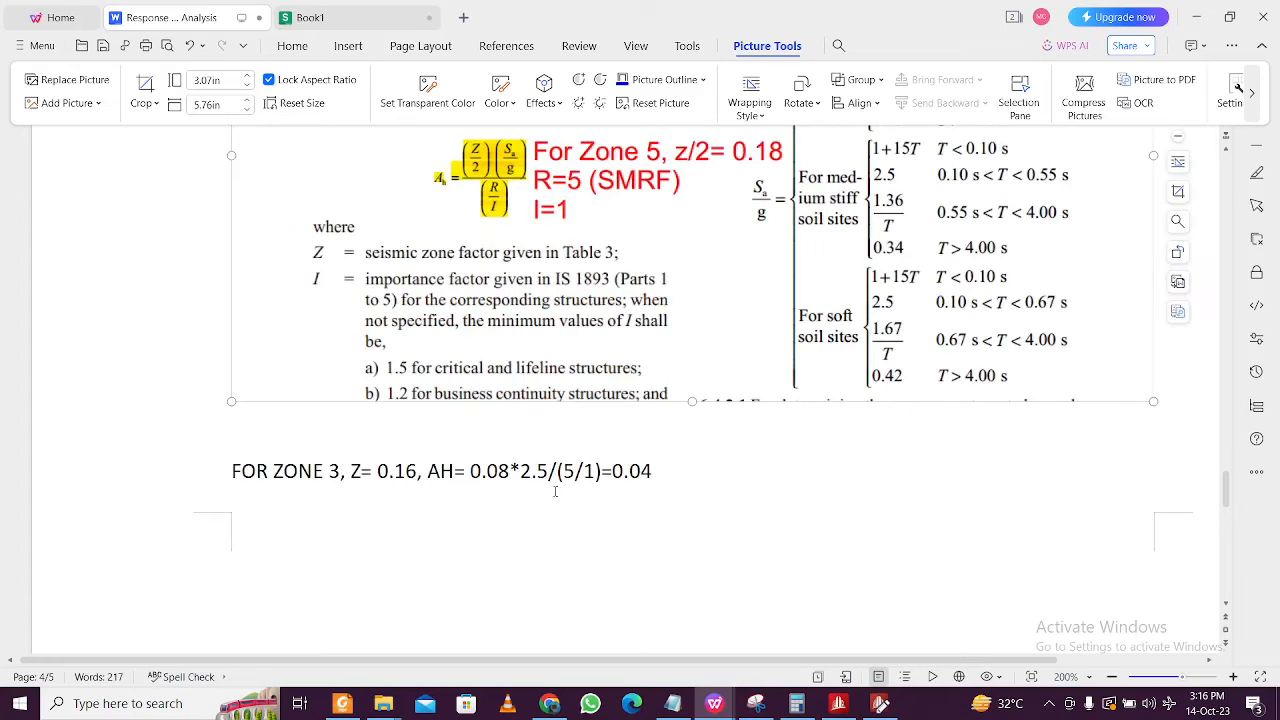
left_click(1196, 17)
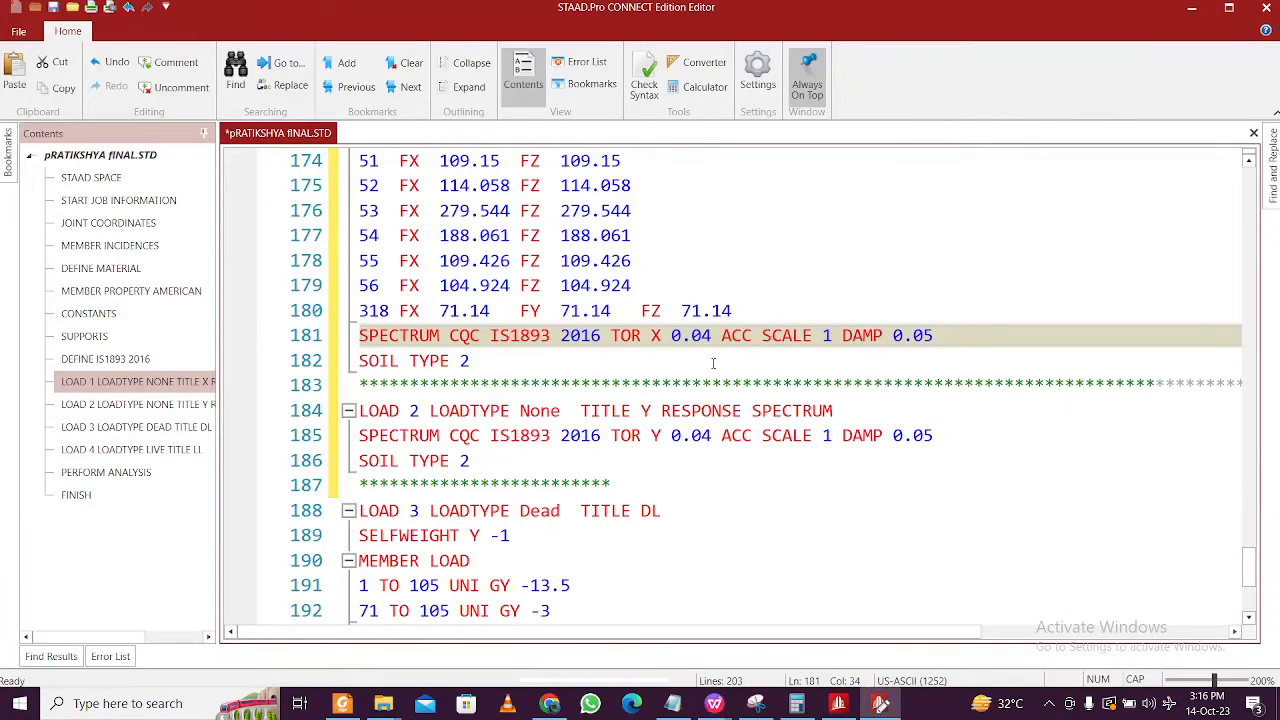
- Review the Y spectrum and LOAD 3 lines, then save the command file
left_click(815, 437)
left_click(617, 436)
left_click(551, 484)
left_click(470, 461)
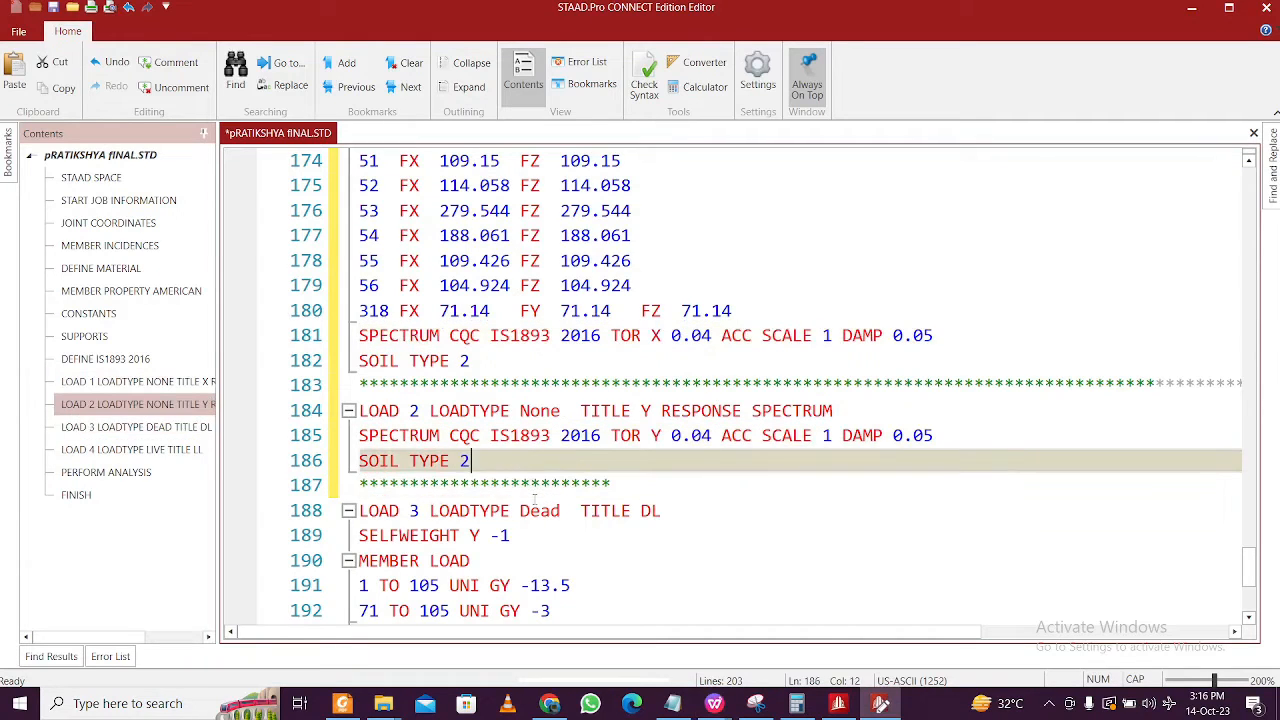
left_click(534, 512)
scroll(552, 511, "down", 4)
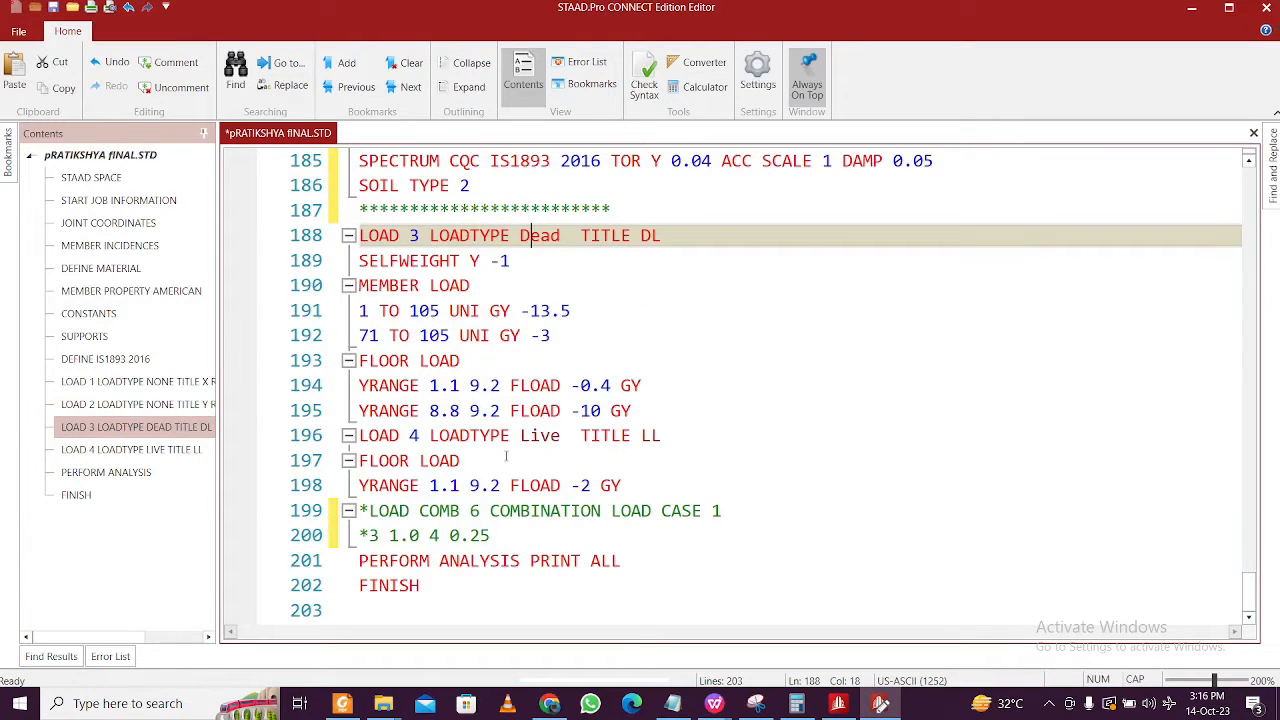
scroll(506, 456, "up", 4)
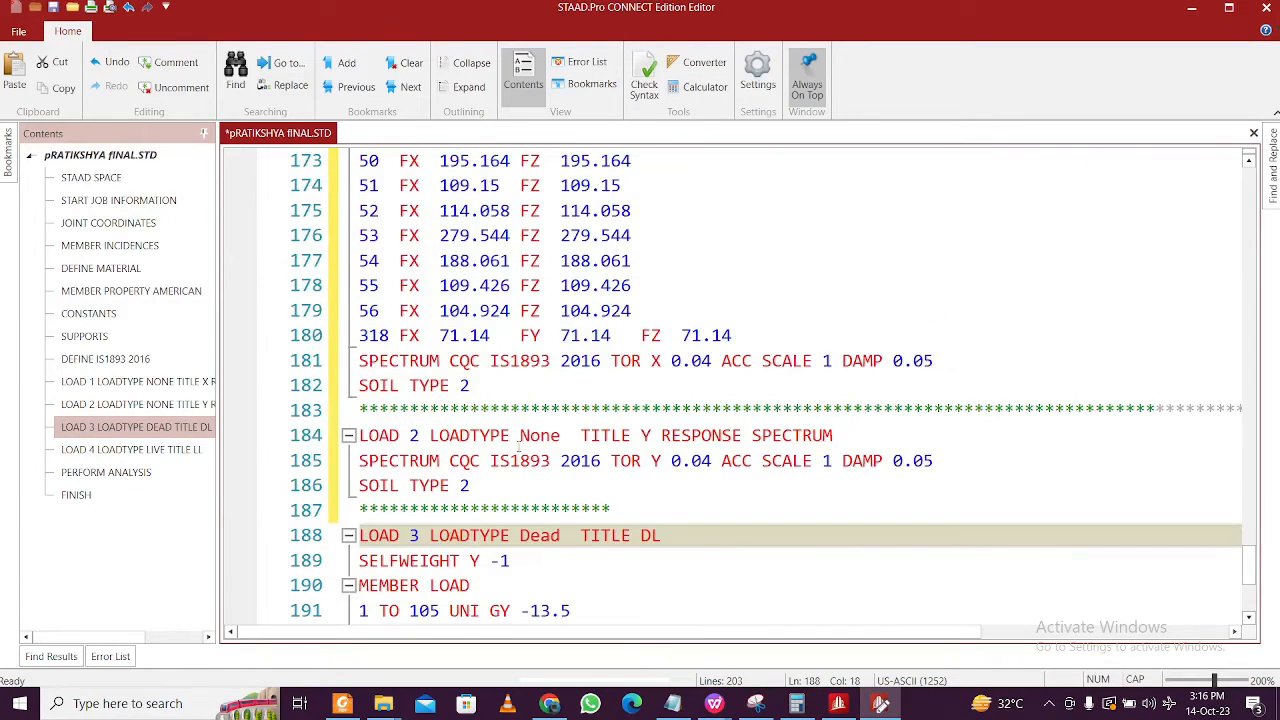
scroll(519, 449, "up", 2)
scroll(519, 449, "down", 1)
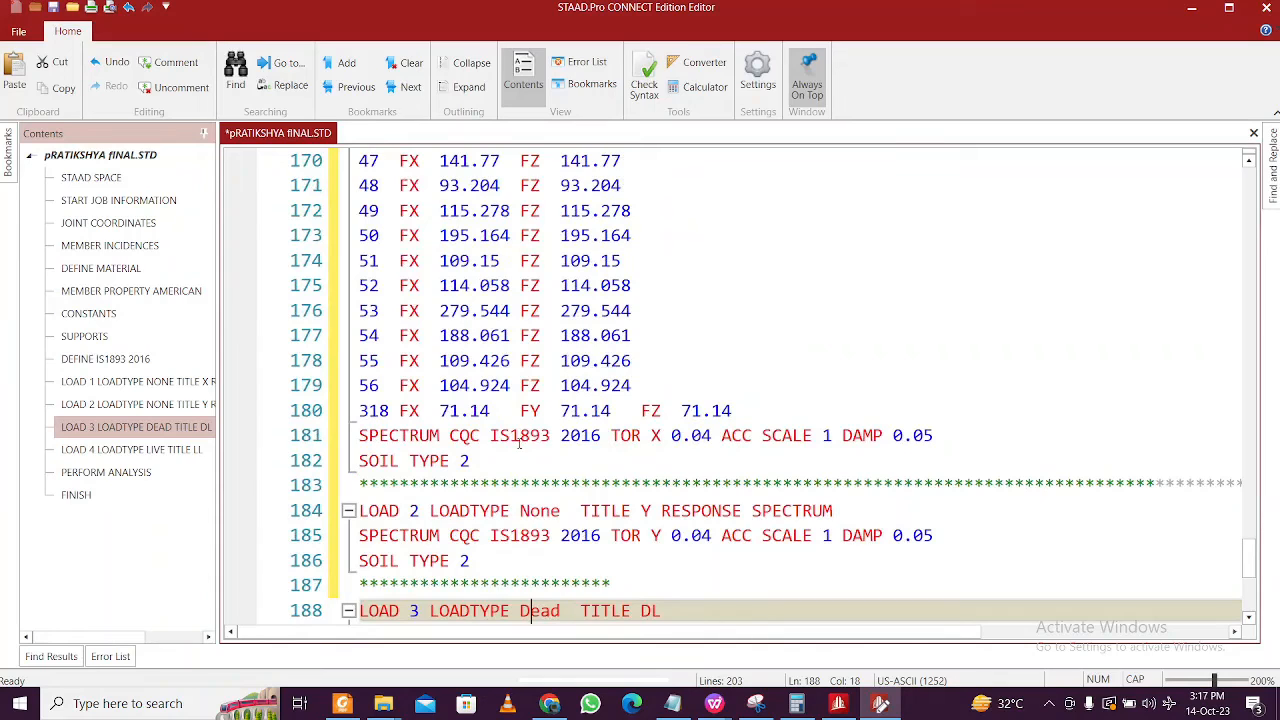
key("ctrl+s")
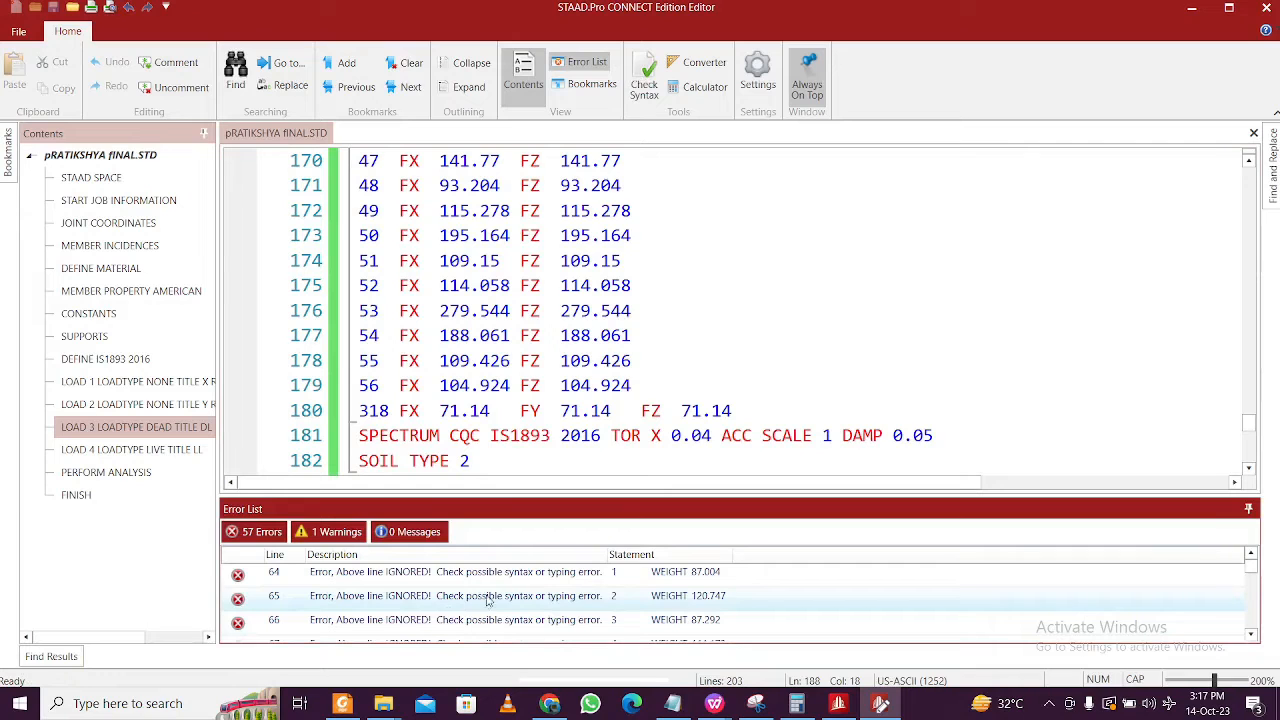
- Place the cursor on empty line 120 after the joint weights and bring up the Notepad notes
left_click(570, 385)
scroll(572, 380, "up", 16)
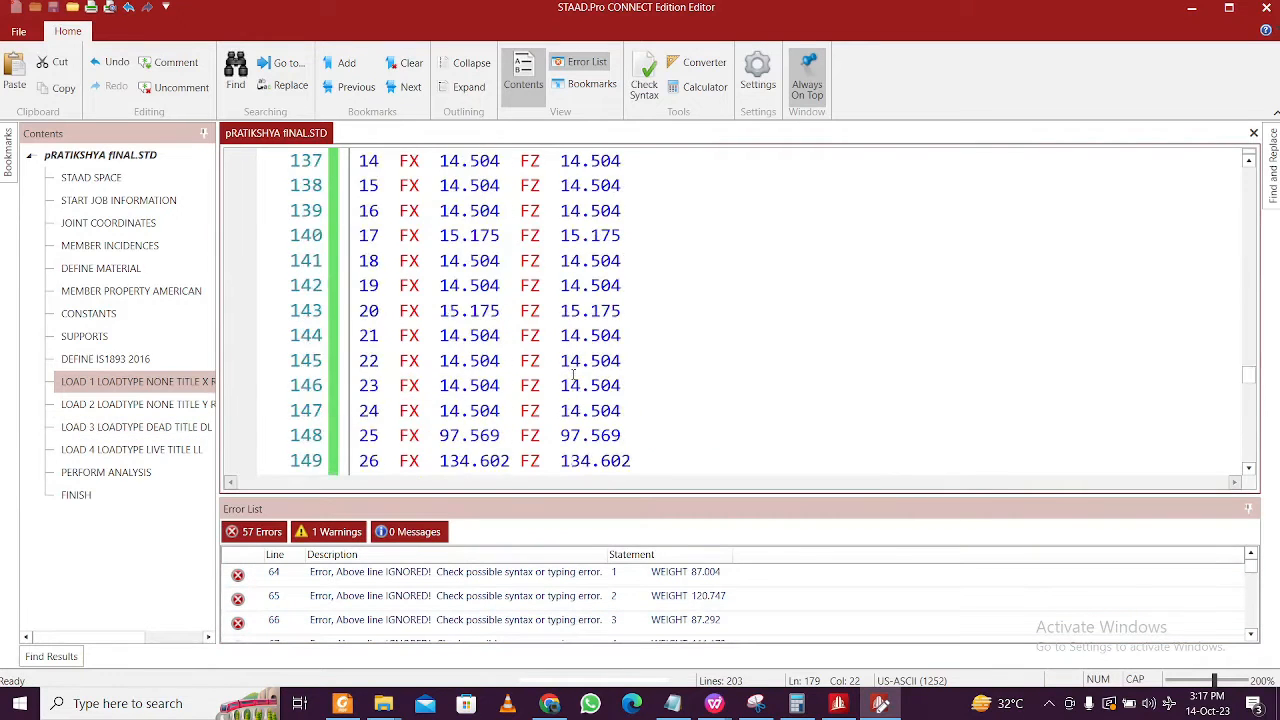
scroll(573, 375, "up", 4)
left_click(497, 400)
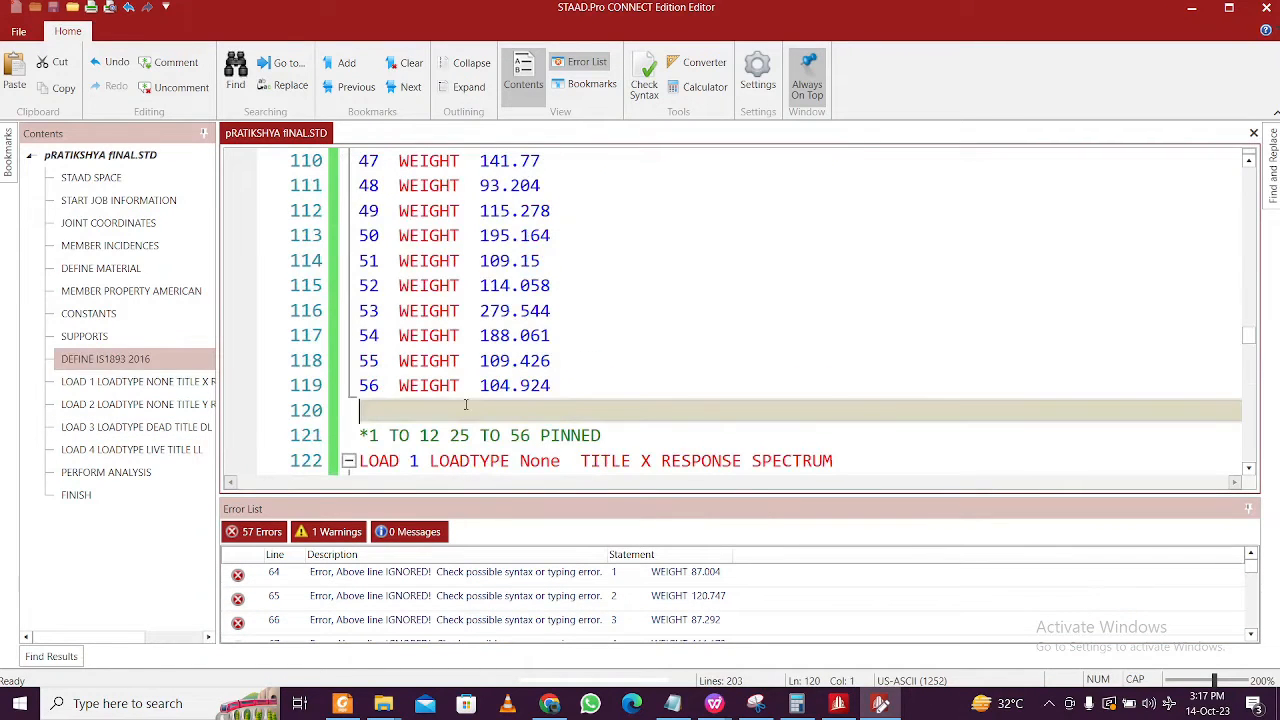
left_click(673, 703)
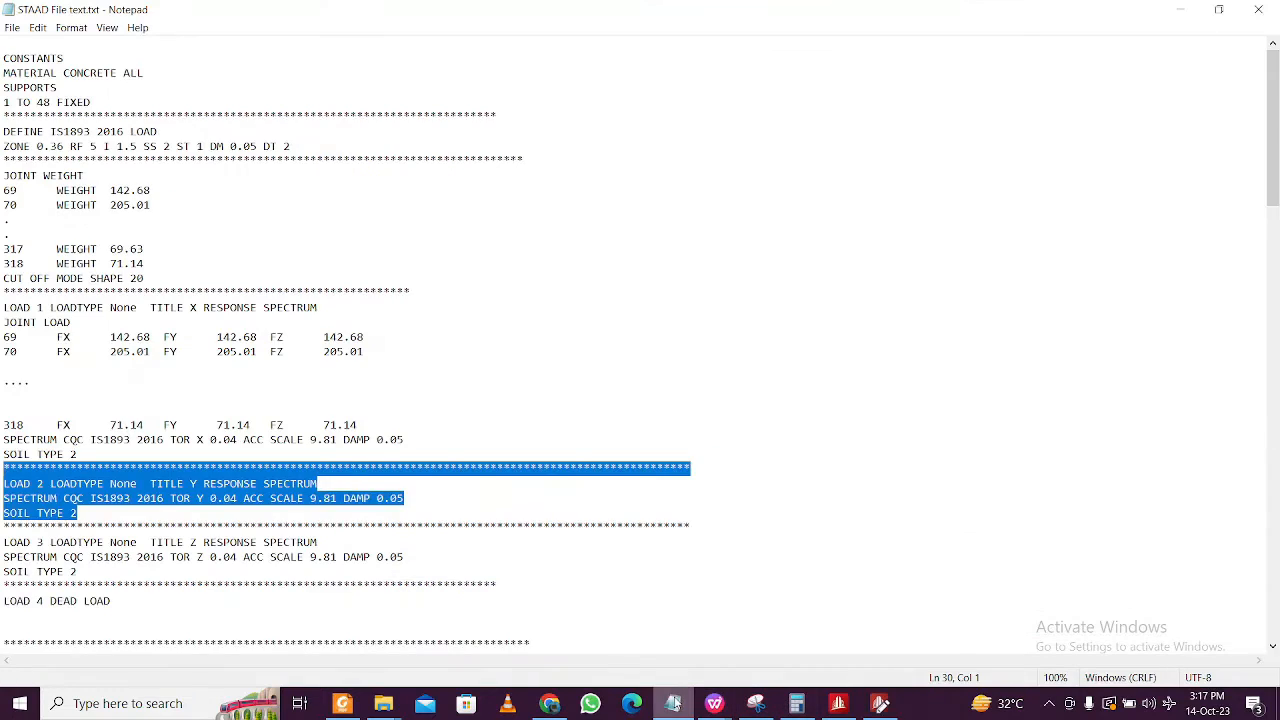
- Select the 'CUT OFF MODE SHAPE 20' line in the notes and minimize Notepad
left_click(271, 397)
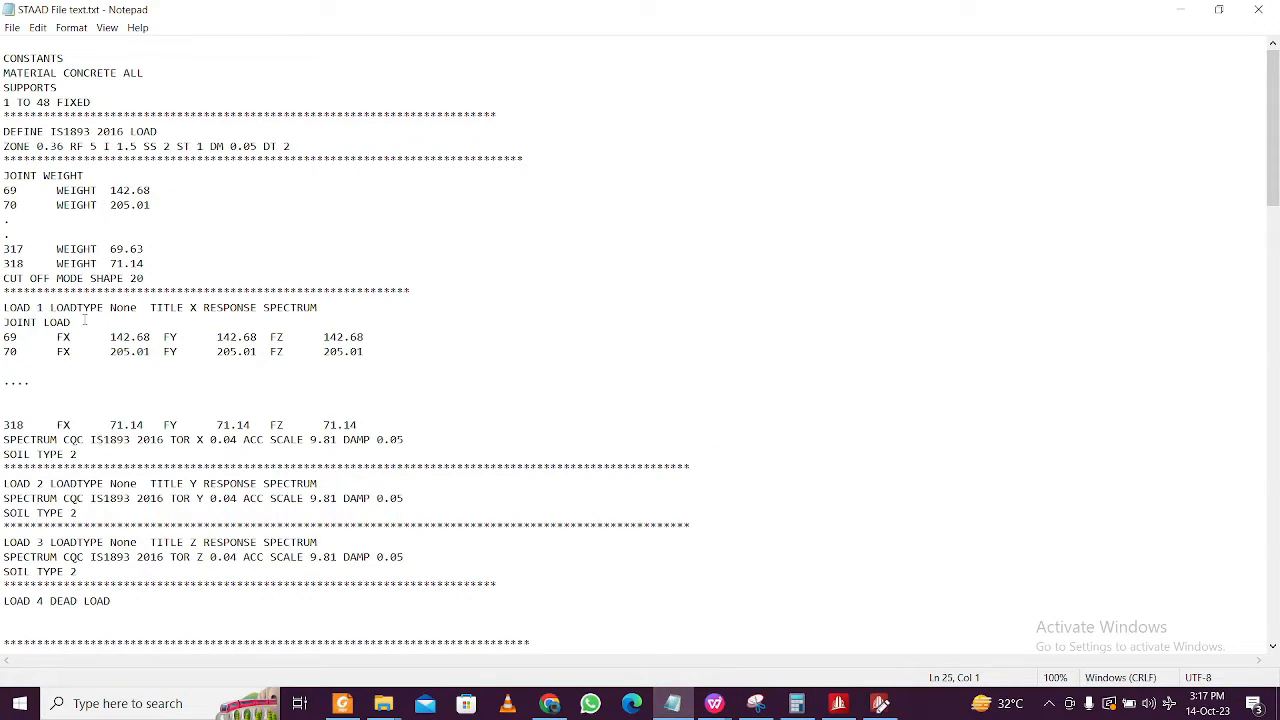
left_click_drag(155, 281, 3, 281)
key("ctrl+c")
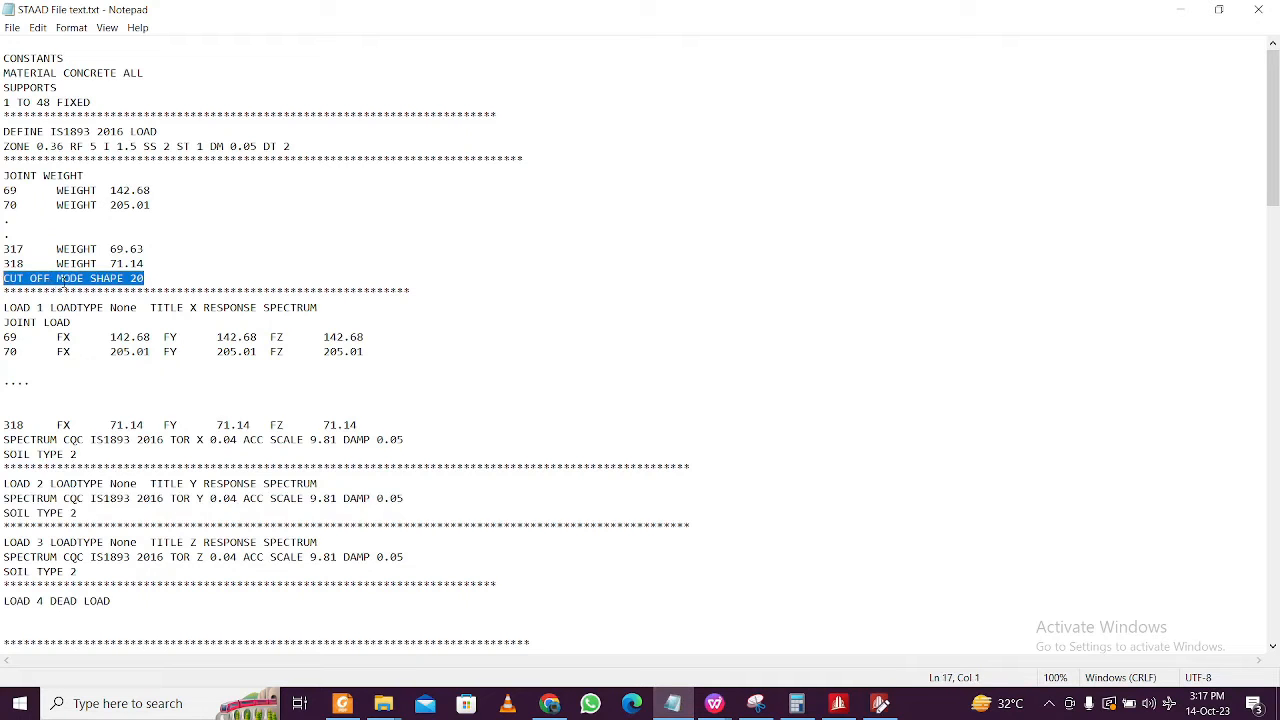
left_click(1181, 10)
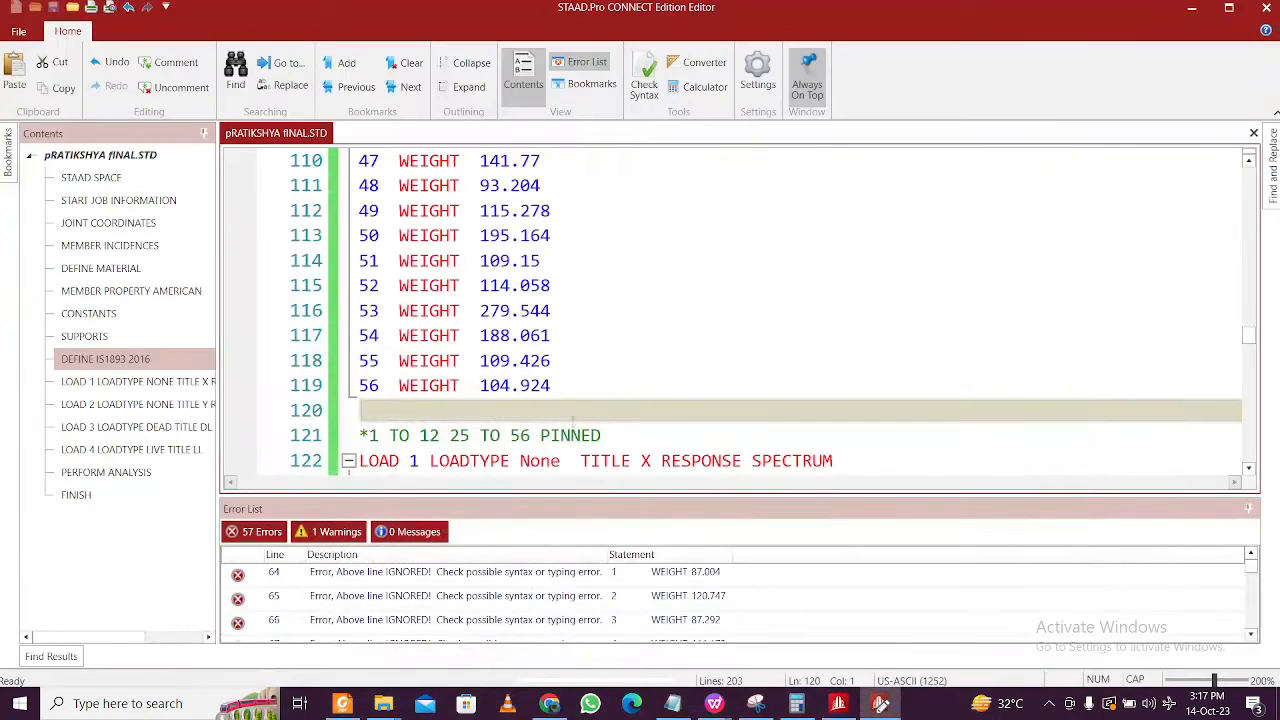
- Paste the CUT OFF MODE SHAPE line on line 120 and change its mode count to 120
key("ctrl+v")
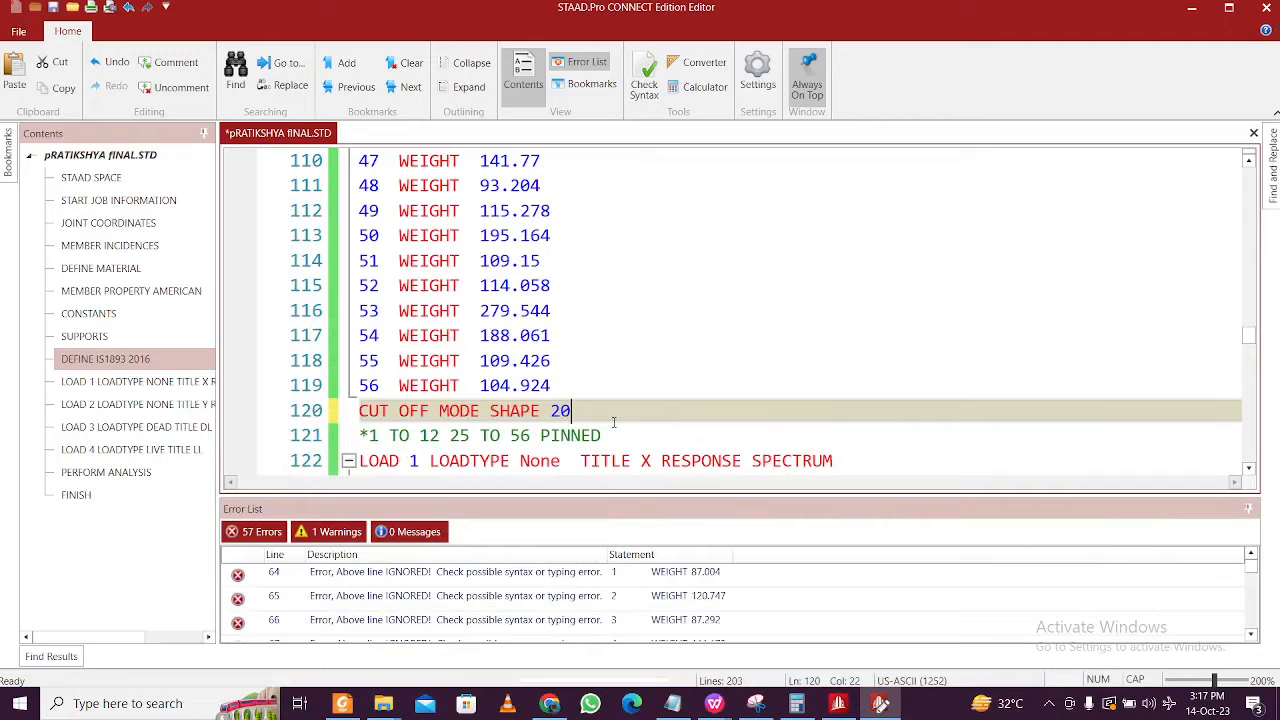
double_click(560, 410)
type("135")
key("BackSpace")
key("BackSpace")
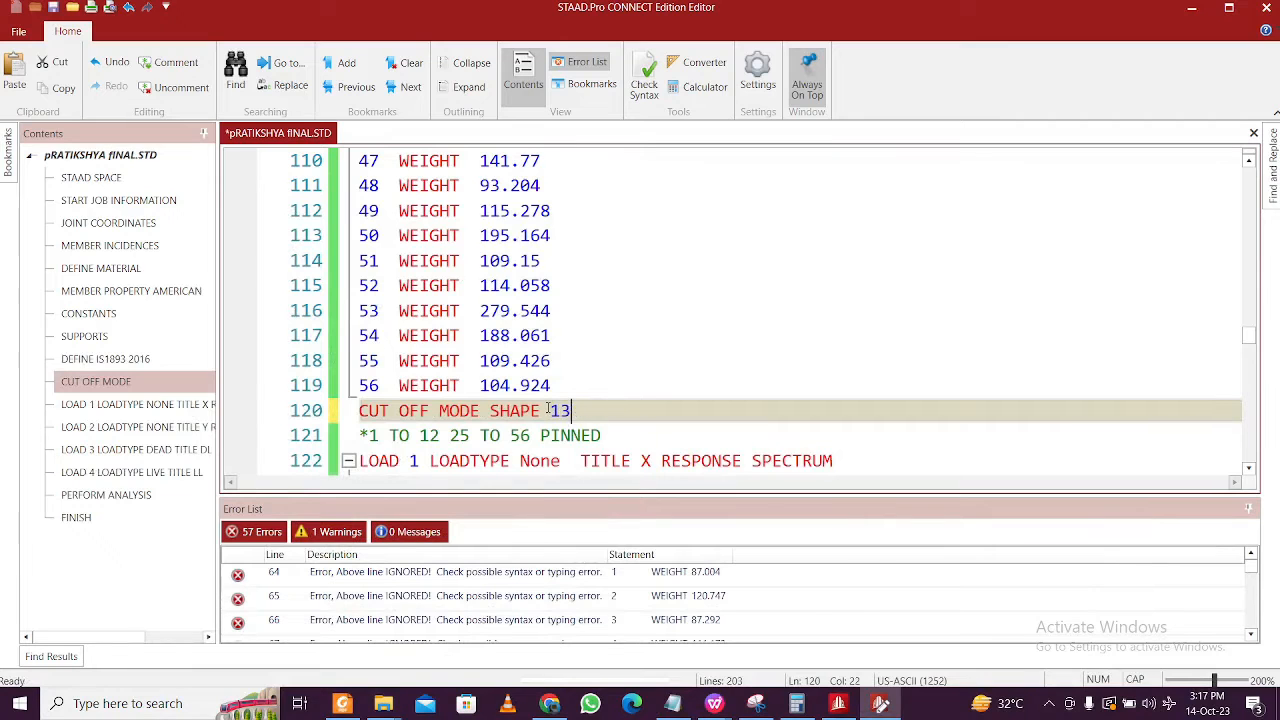
type("20")
scroll(623, 416, "down", 3)
scroll(615, 412, "up", 2)
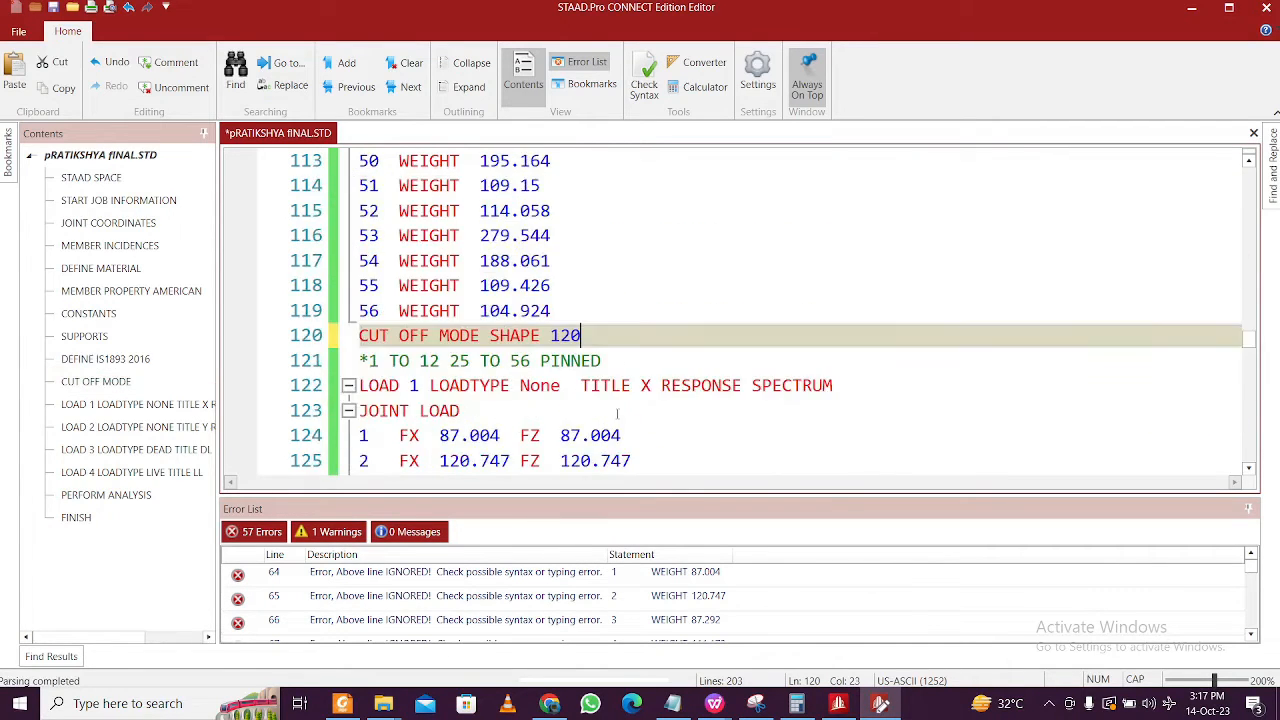
- Save the file, run Check Syntax, and jump to the first of 57 errors
key("ctrl+s")
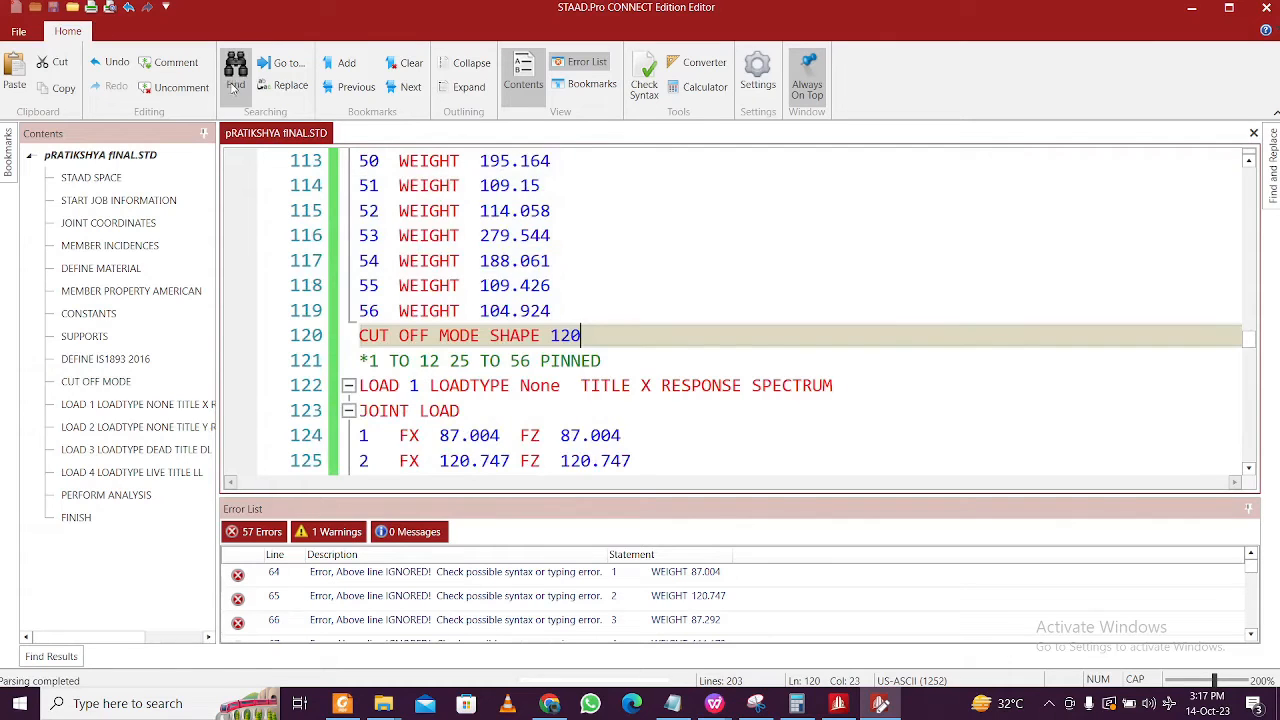
left_click(647, 88)
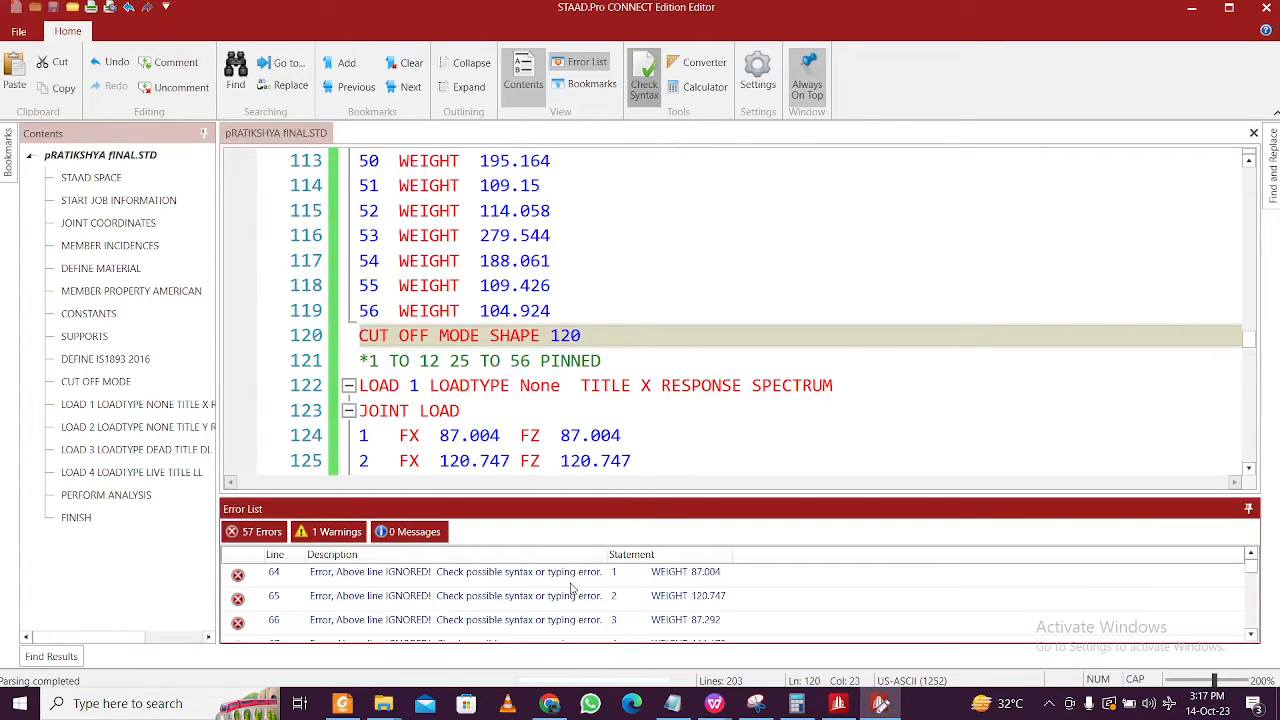
scroll(575, 590, "down", 1)
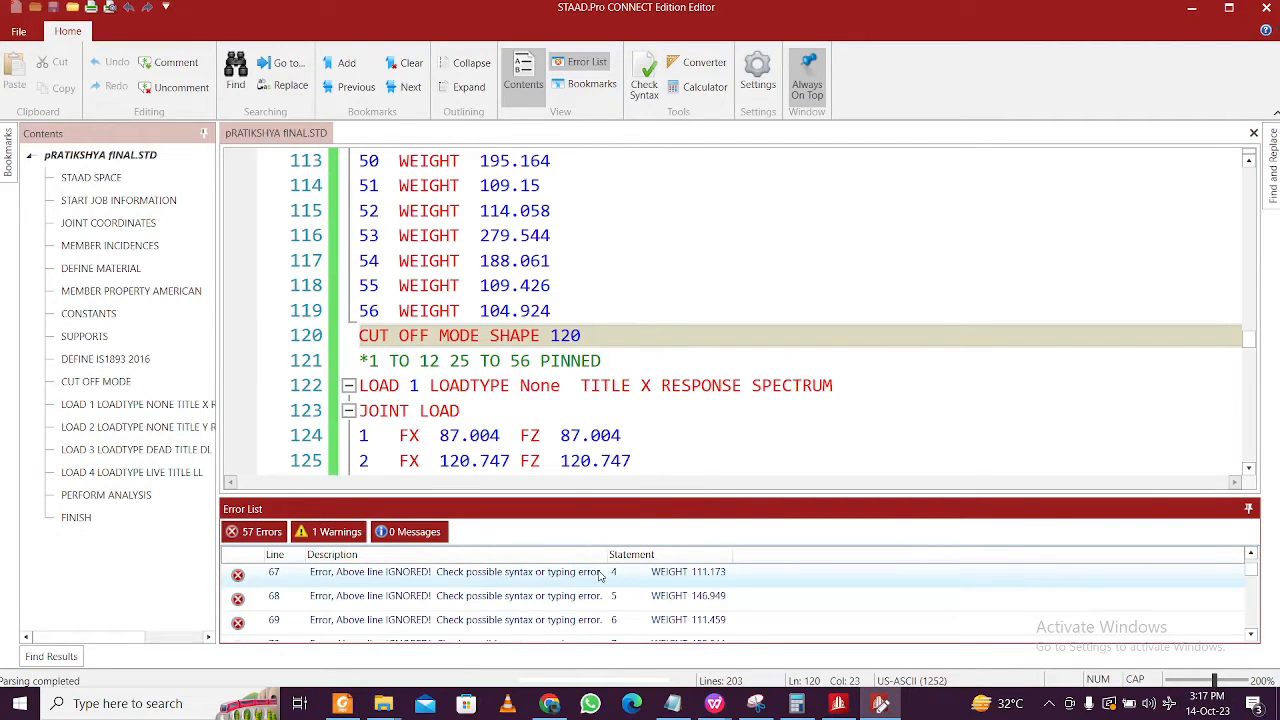
scroll(700, 578, "up", 1)
left_click(760, 596)
- Locate the ZONE 0.16 line above the weights, then select 'JOINT WEIGHT' in the Notepad notes
left_click(549, 360)
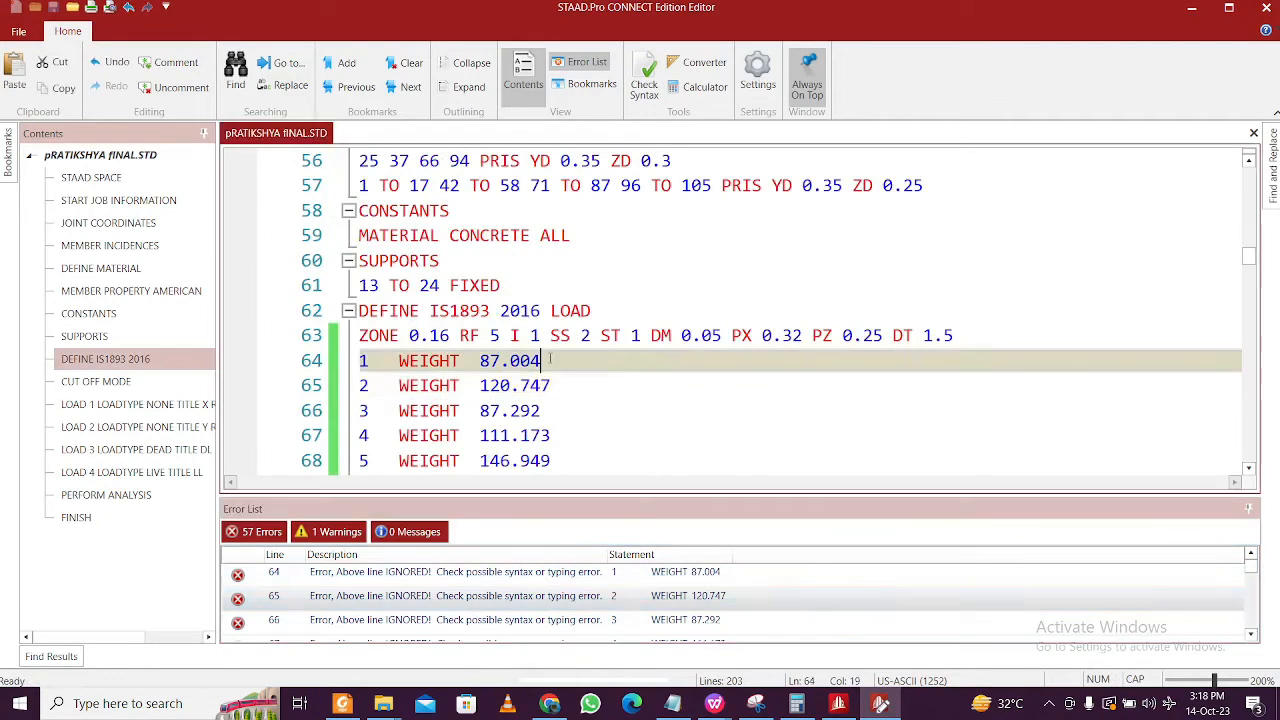
triple_click(1033, 345)
left_click(672, 703)
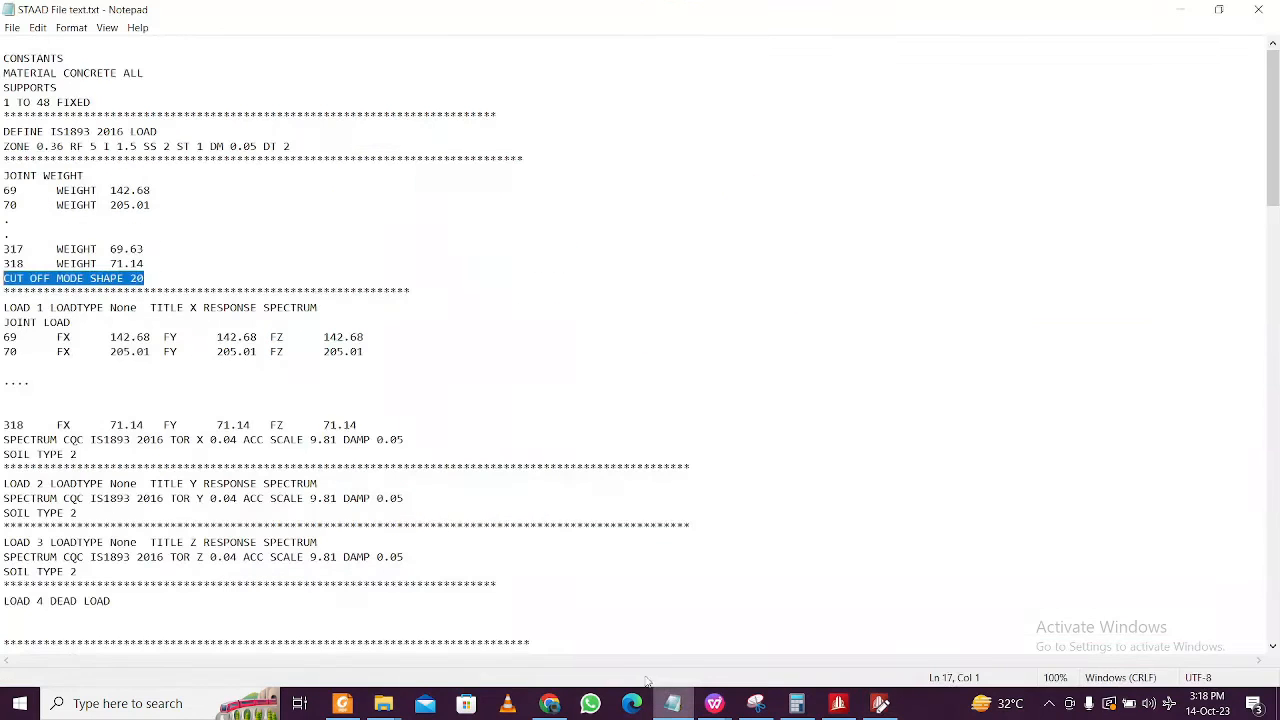
left_click(157, 281)
left_click_drag(80, 172, 2, 176)
key("ctrl+c")
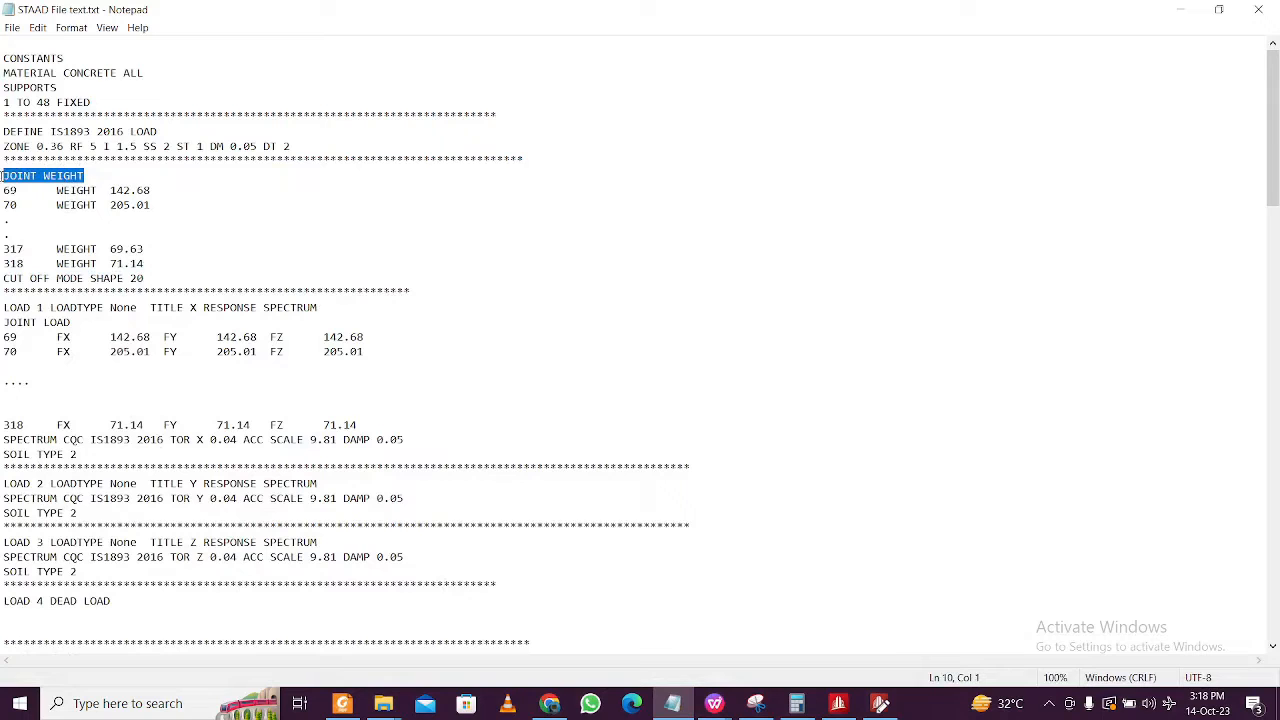
left_click(1180, 9)
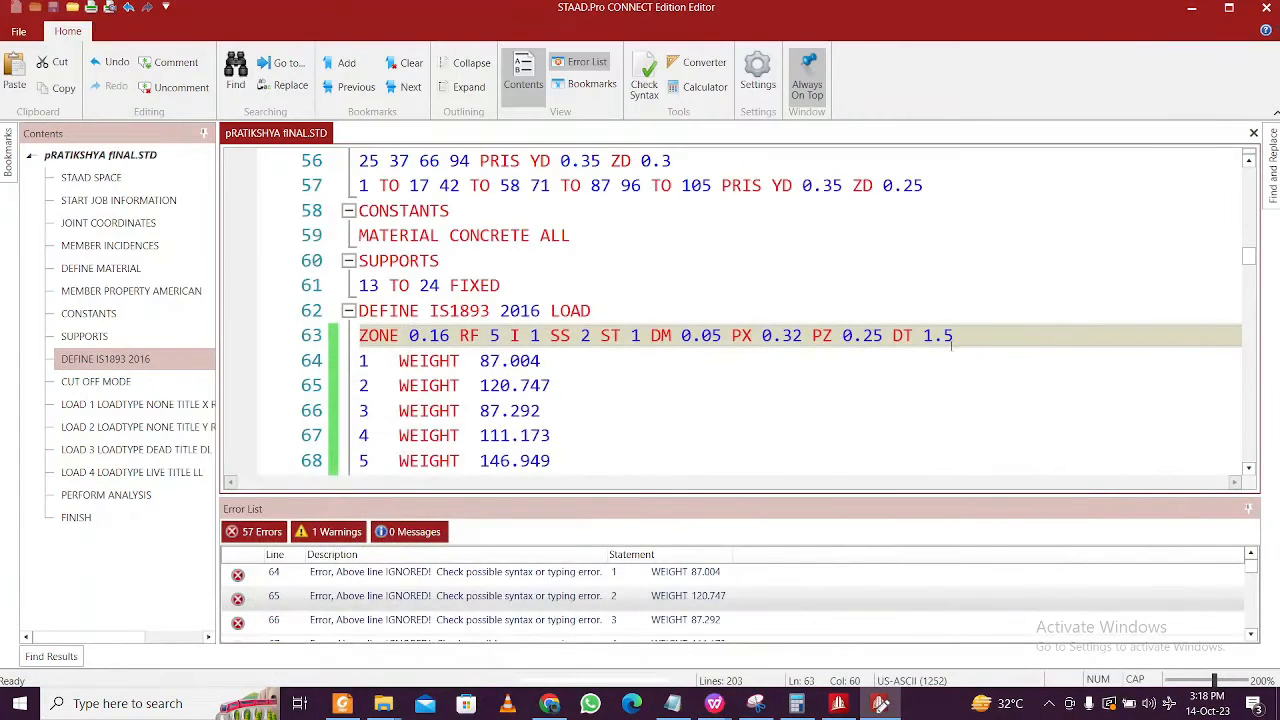
- Insert a JOINT WEIGHT line after the ZONE line and review the single remaining node 318 error
key("Return")
key("ctrl+v")
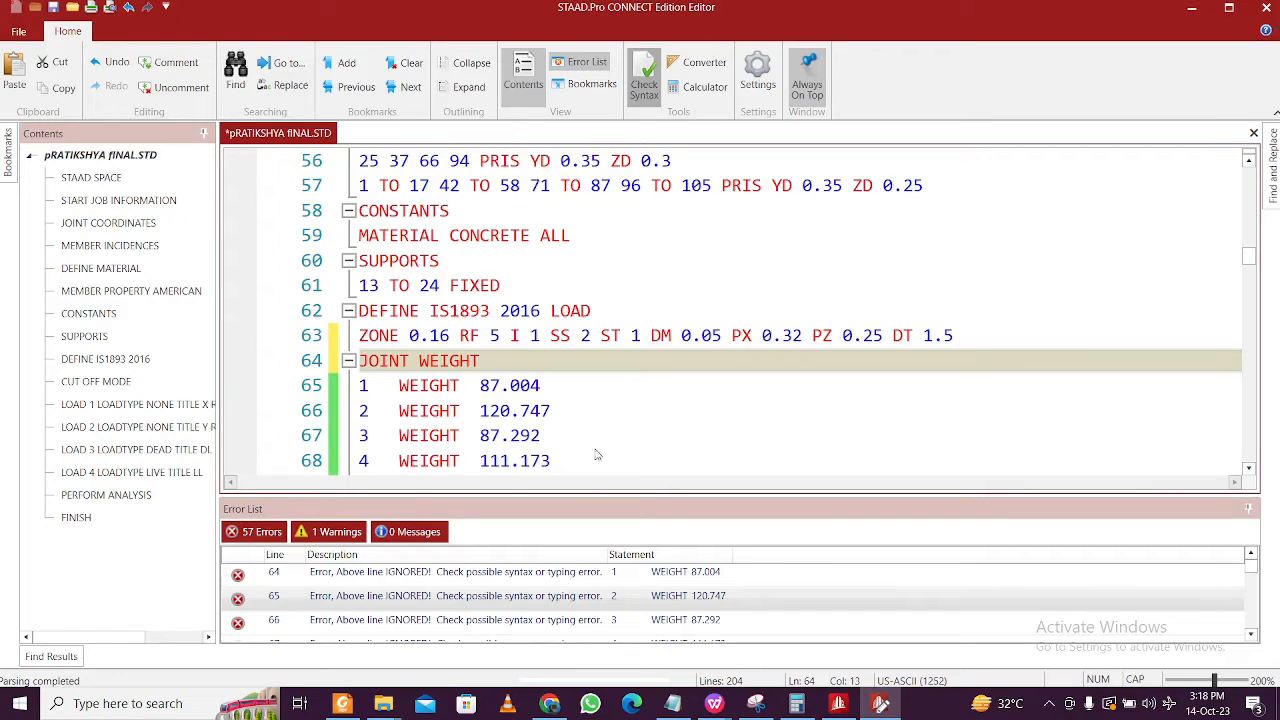
left_click(612, 395)
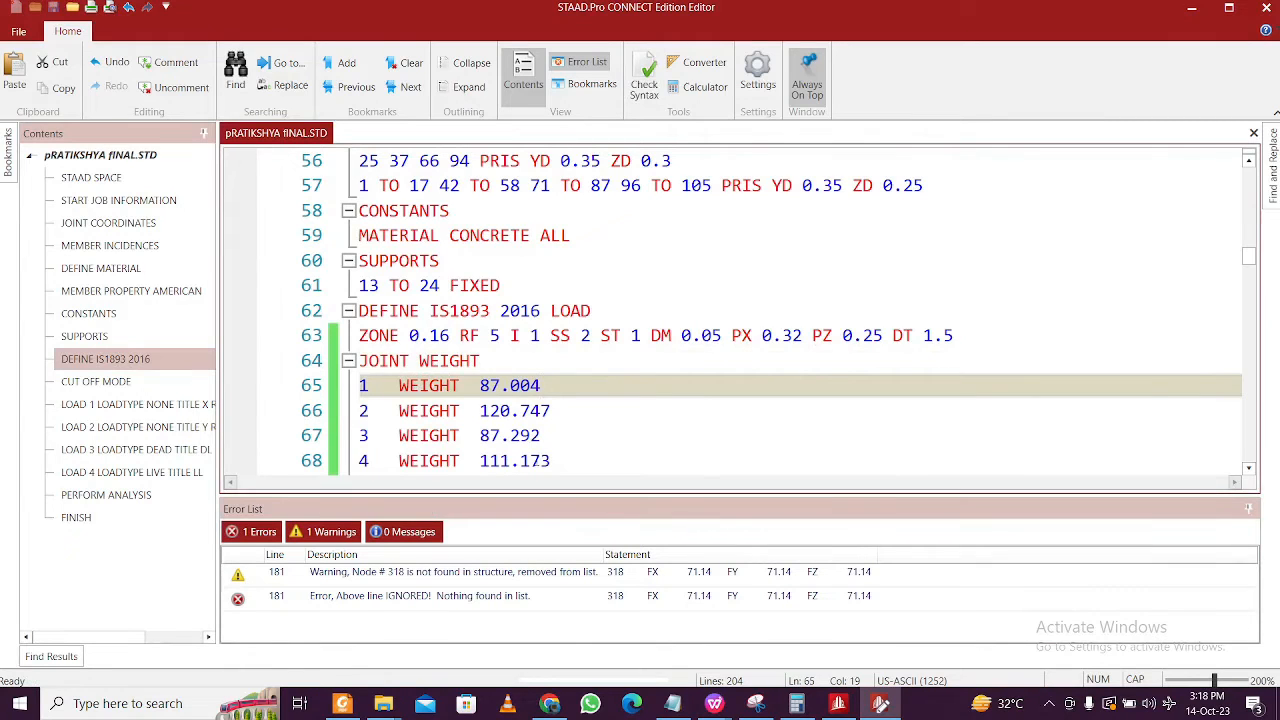
scroll(540, 460, "down", 2)
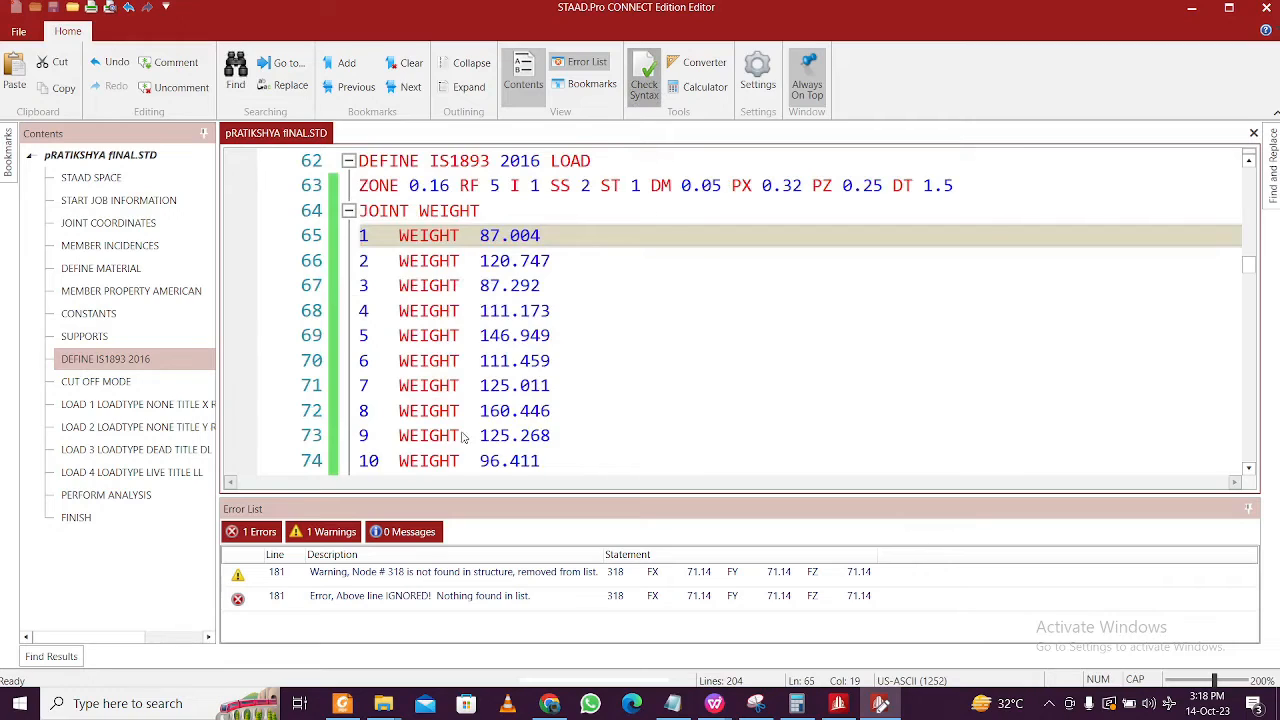
left_click(447, 584)
scroll(526, 412, "down", 14)
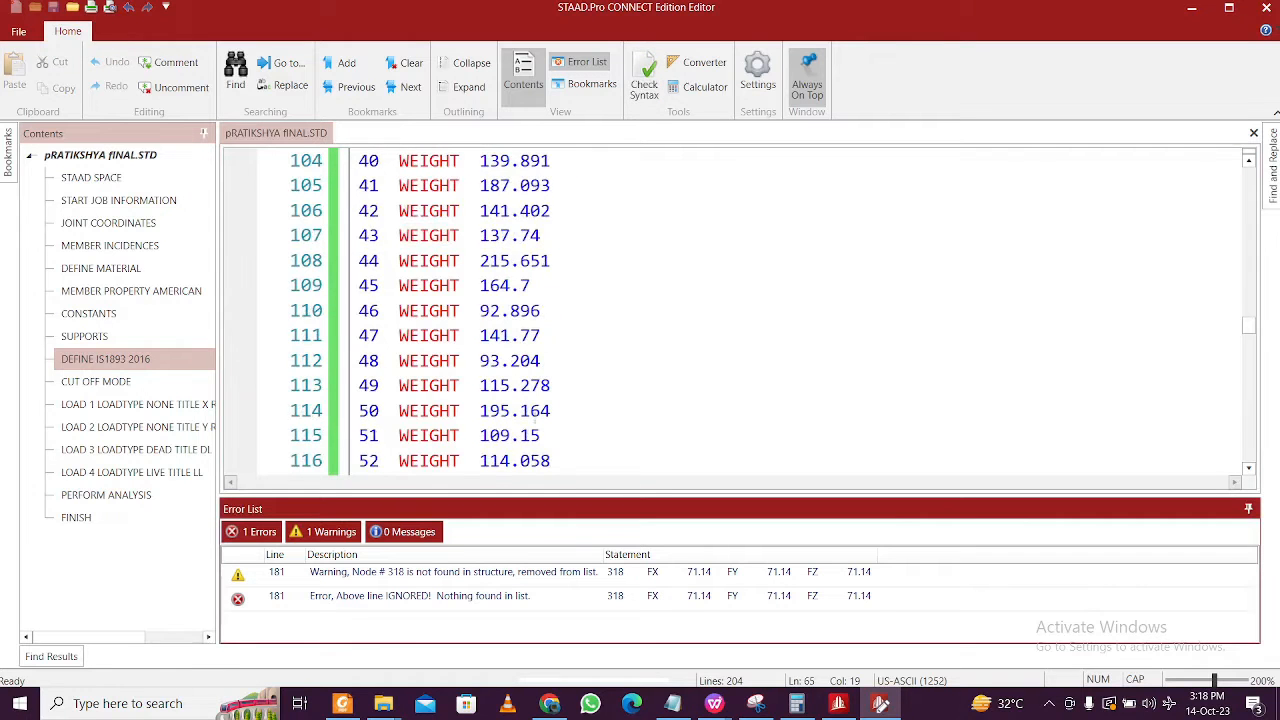
scroll(545, 418, "down", 20)
scroll(561, 415, "down", 3)
scroll(561, 415, "up", 8)
scroll(561, 415, "down", 4)
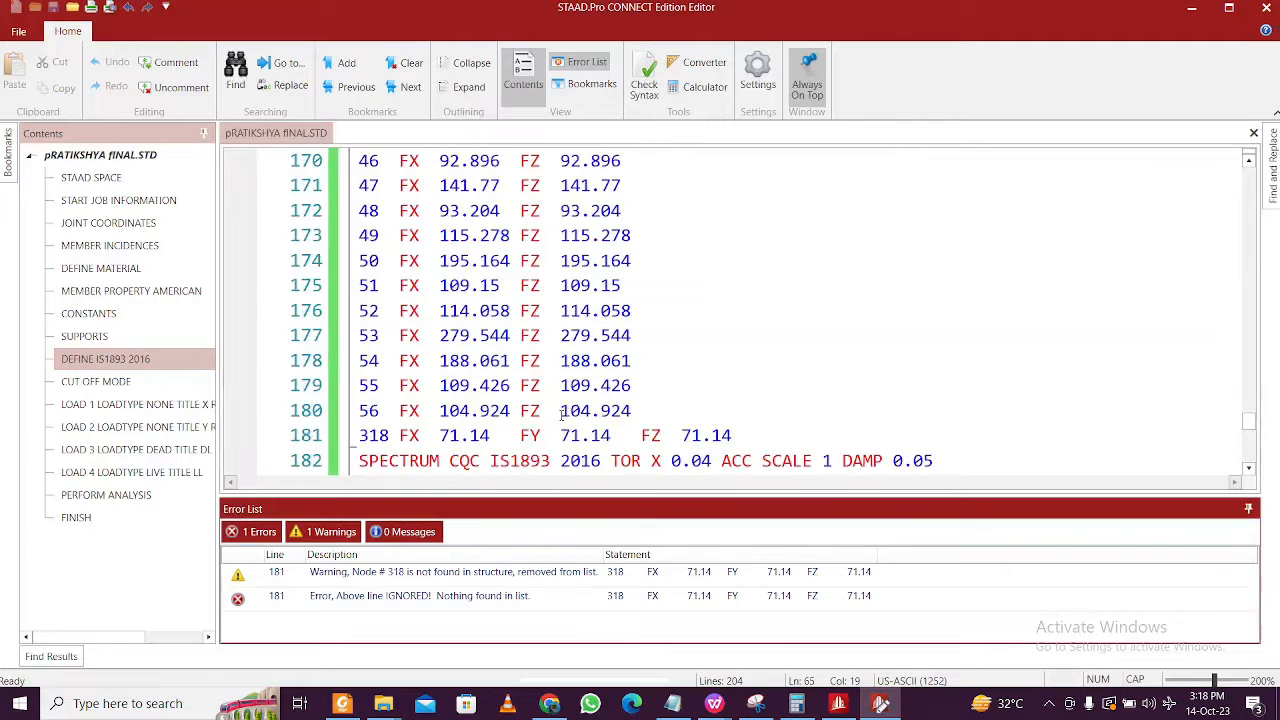
- Delete the '318 FX 71.14 FY 71.14 FZ 71.14' line, save, and rerun Check Syntax
left_click(612, 387)
left_click(630, 410)
left_click_drag(733, 436, 361, 438)
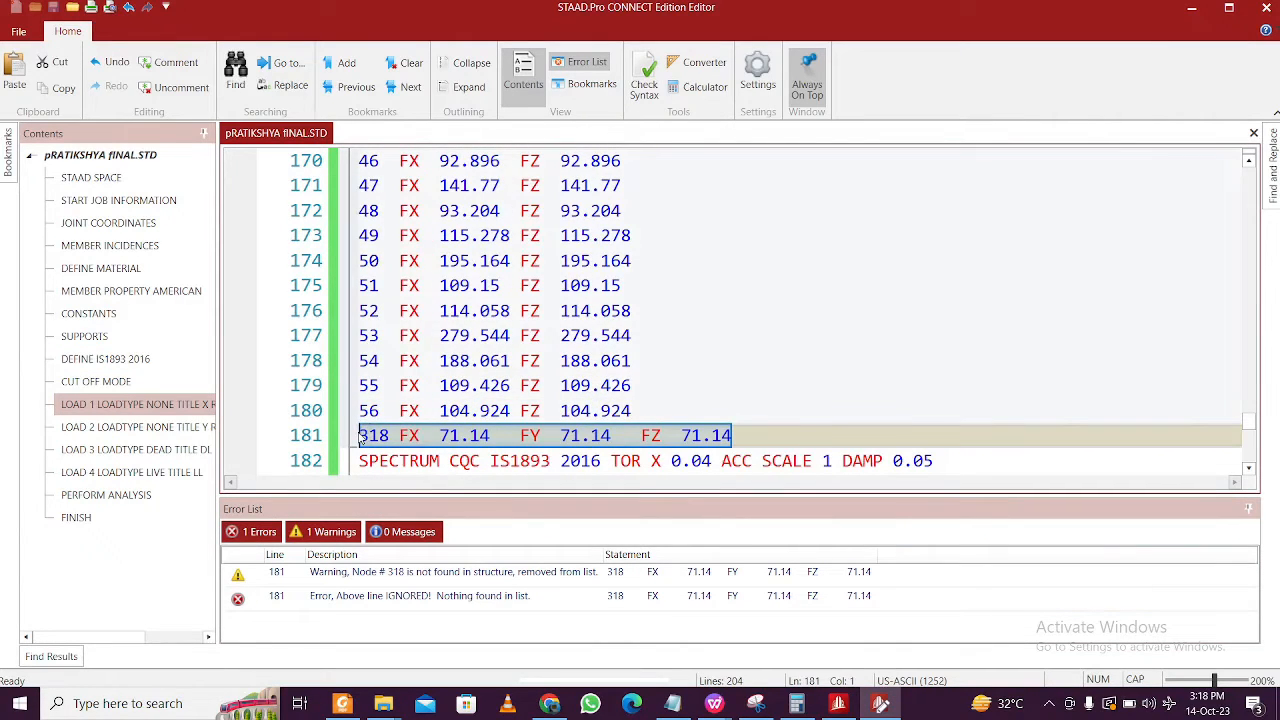
key("Delete")
key("Delete")
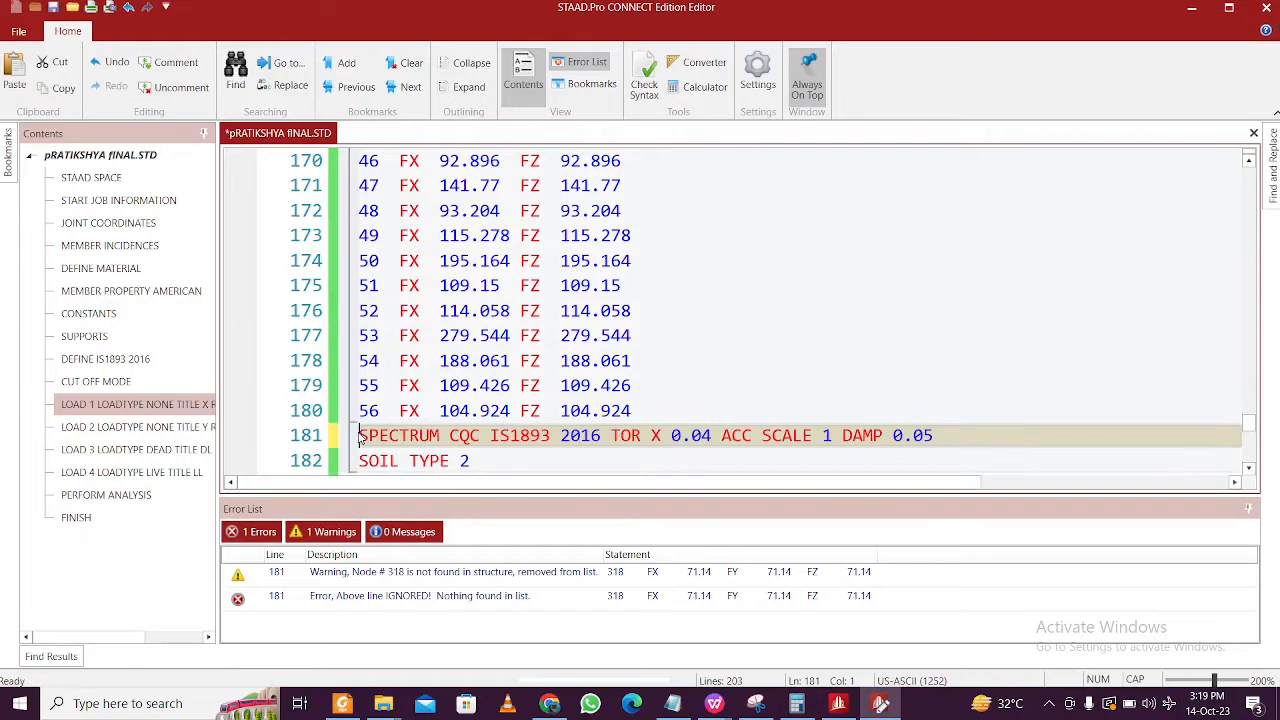
scroll(556, 374, "up", 4)
scroll(296, 412, "up", 11)
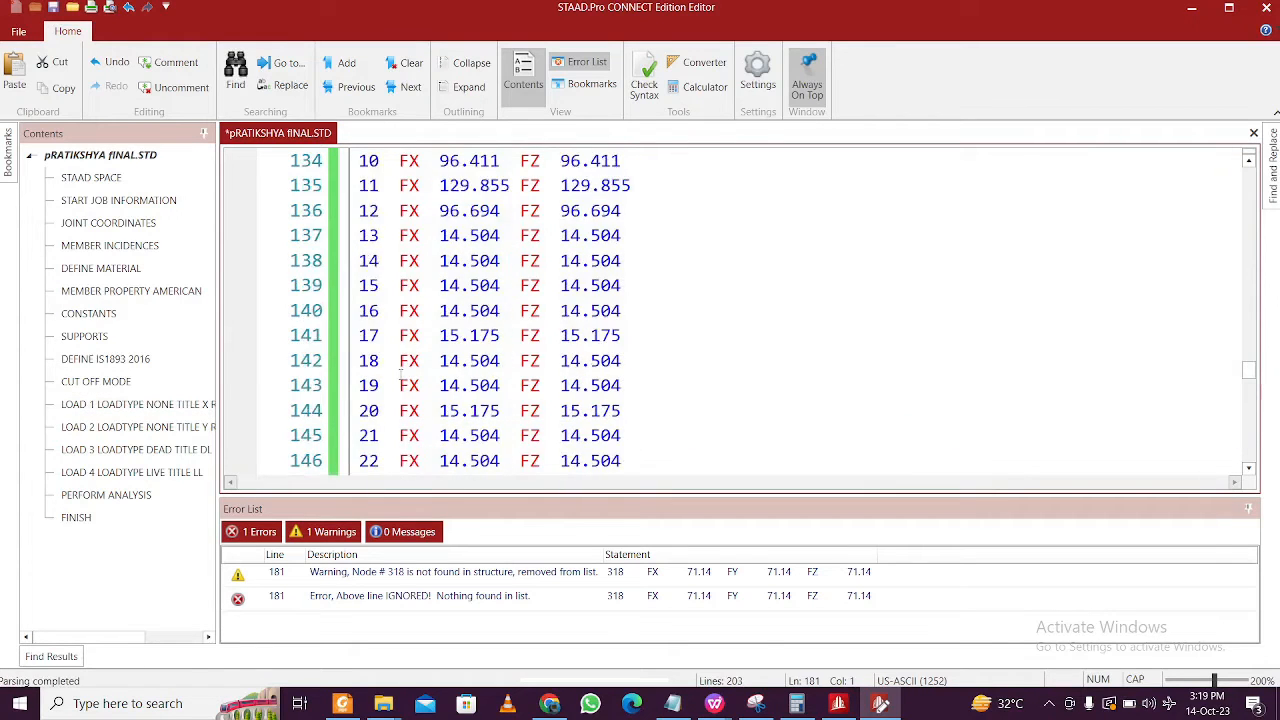
key("ctrl+s")
left_click(650, 84)
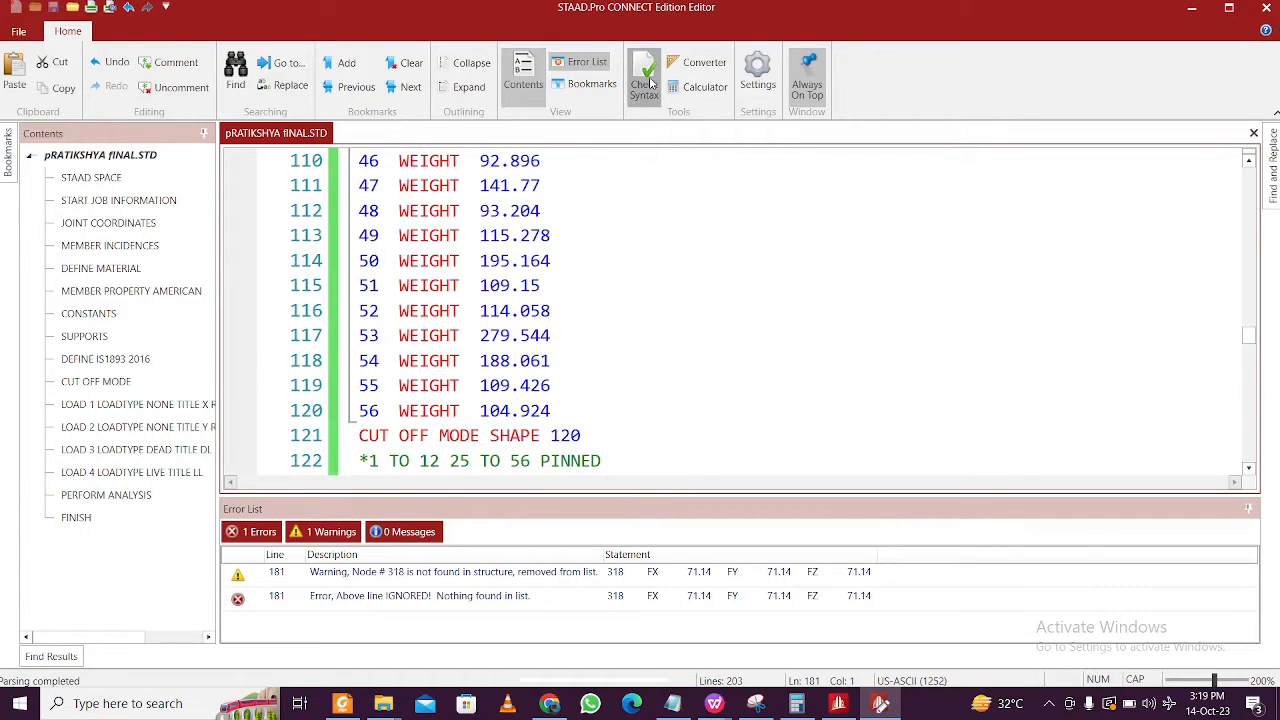
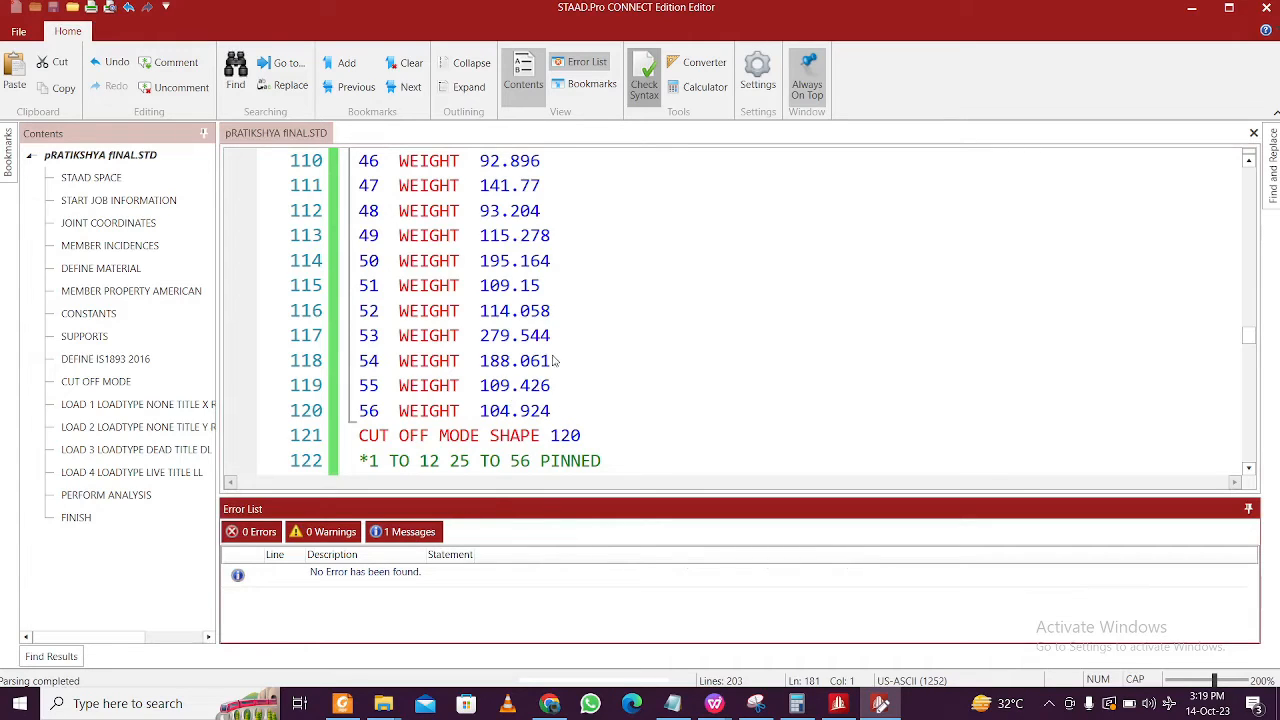
- Check the joint weight lines down to the FINISH line, then close the STAAD Editor
scroll(485, 285, "up", 4)
left_click(500, 286)
left_click(510, 261)
left_click(629, 362)
scroll(629, 362, "down", 20)
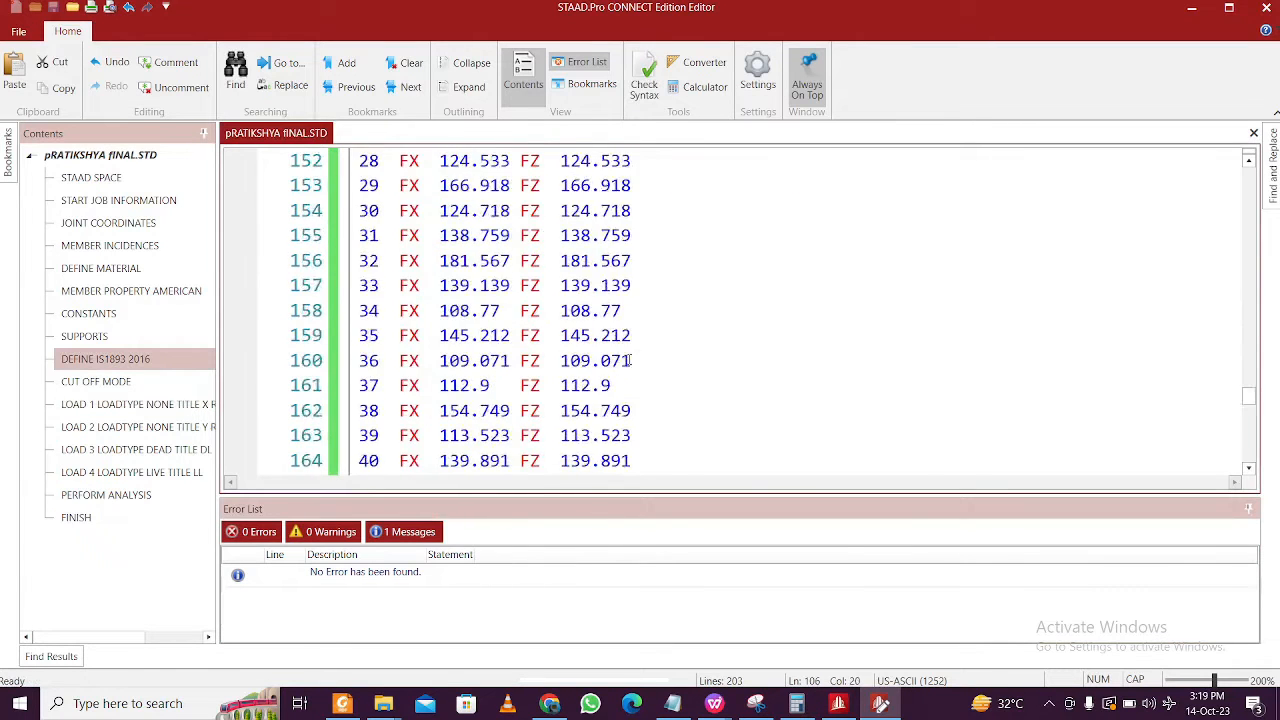
left_click(1262, 8)
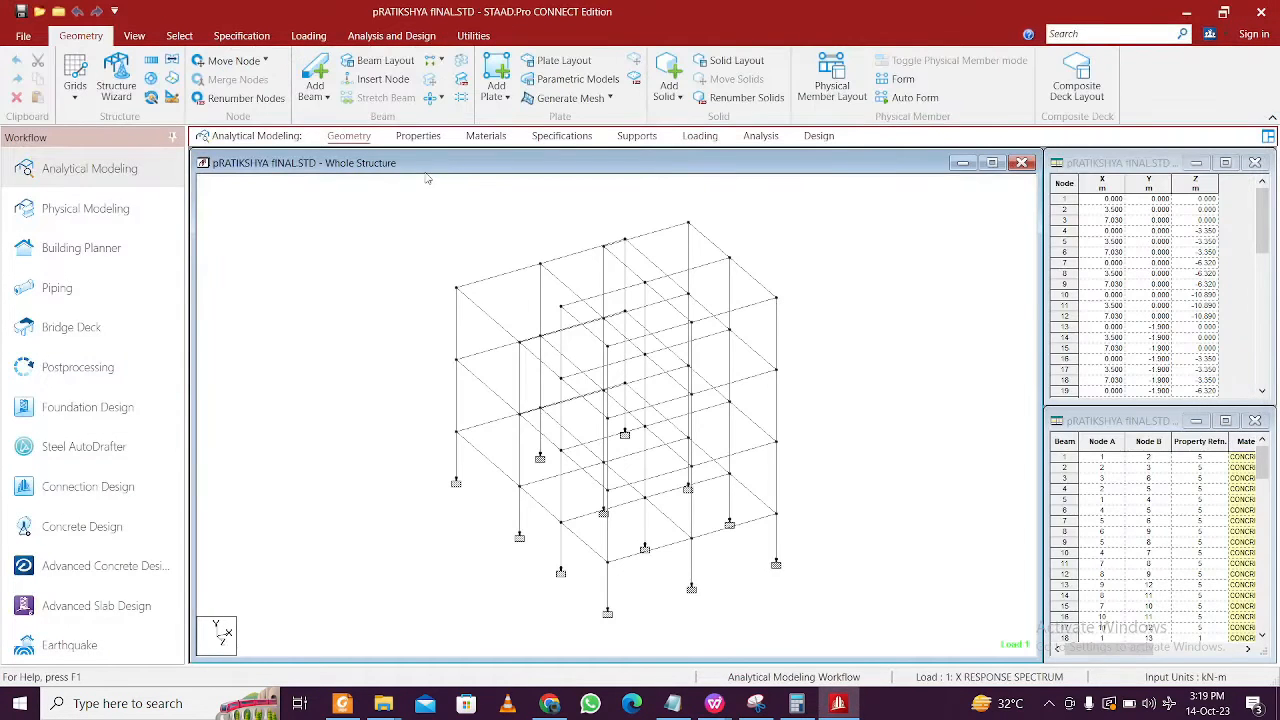
- Run the analysis and read the output file's Error List, which shows 1 error at line 208
left_click(391, 35)
left_click(266, 76)
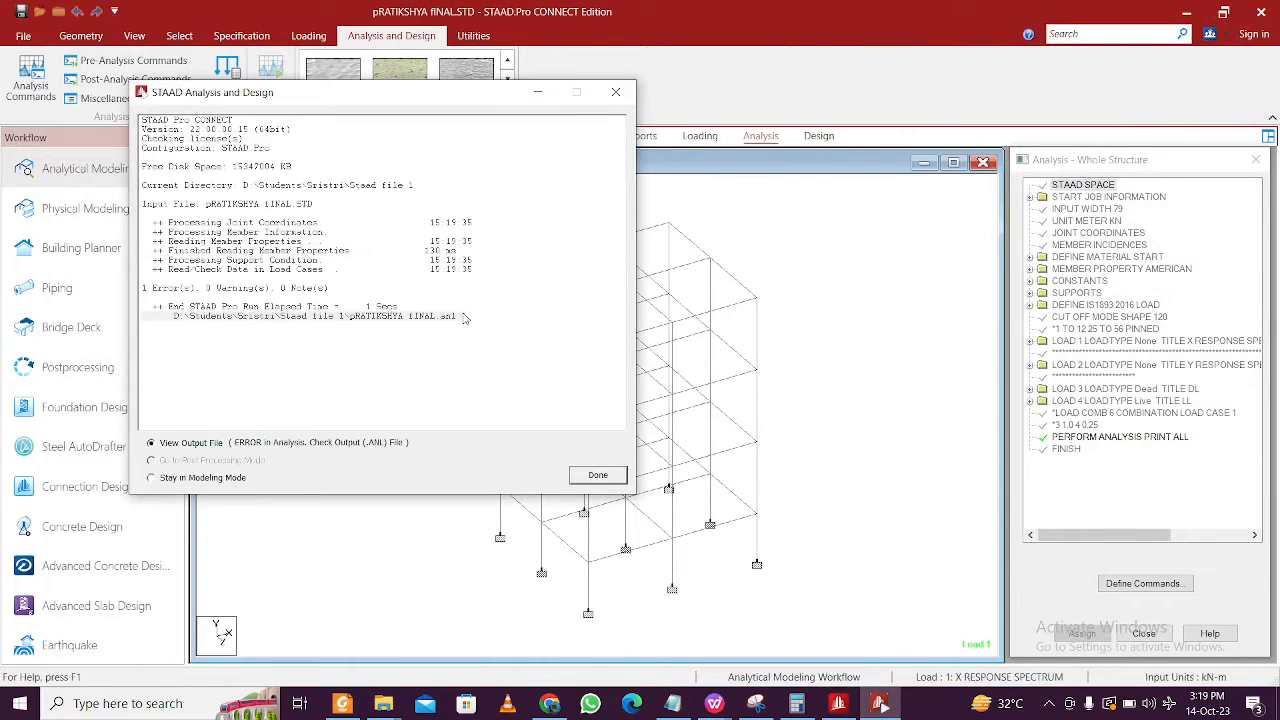
left_click(597, 476)
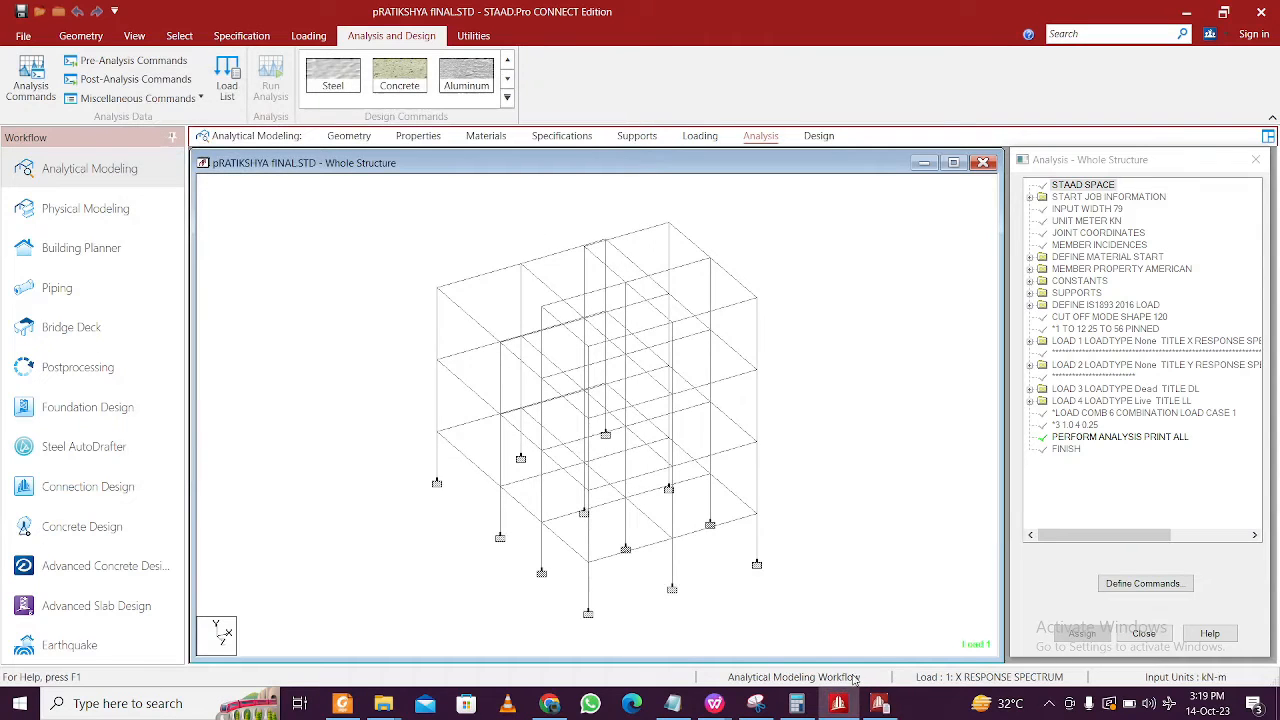
left_click(880, 704)
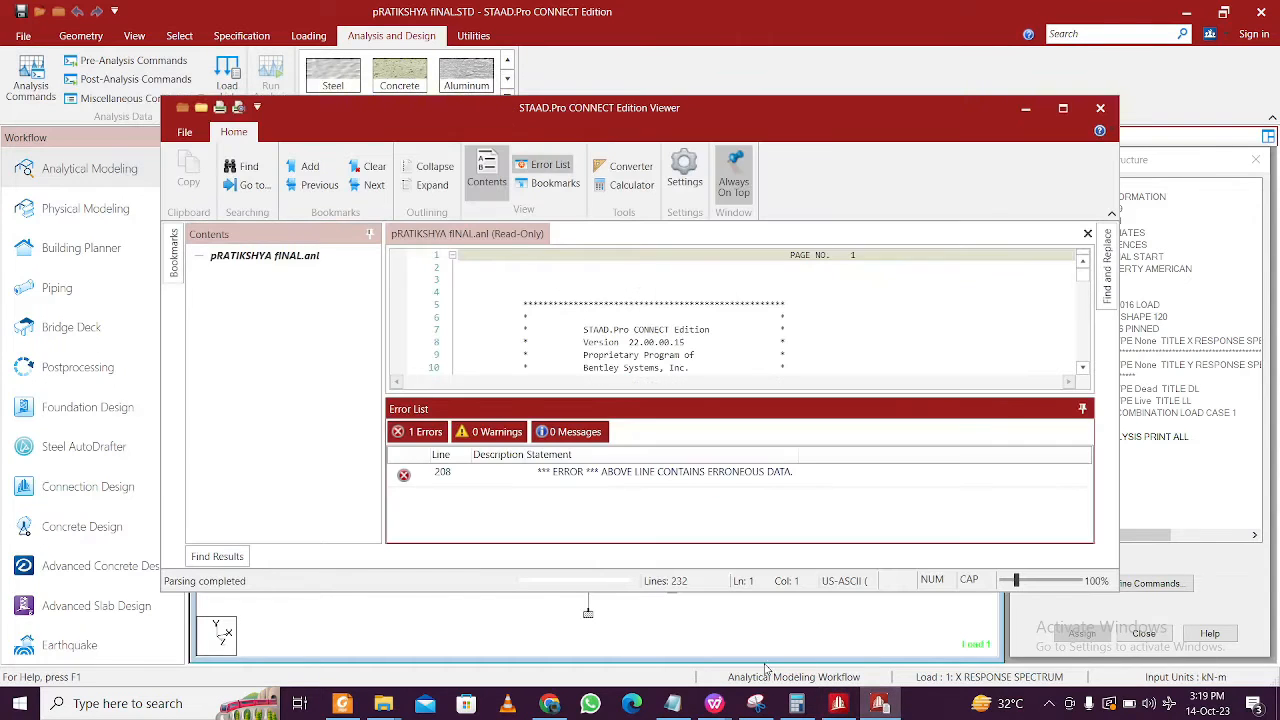
left_click(1104, 114)
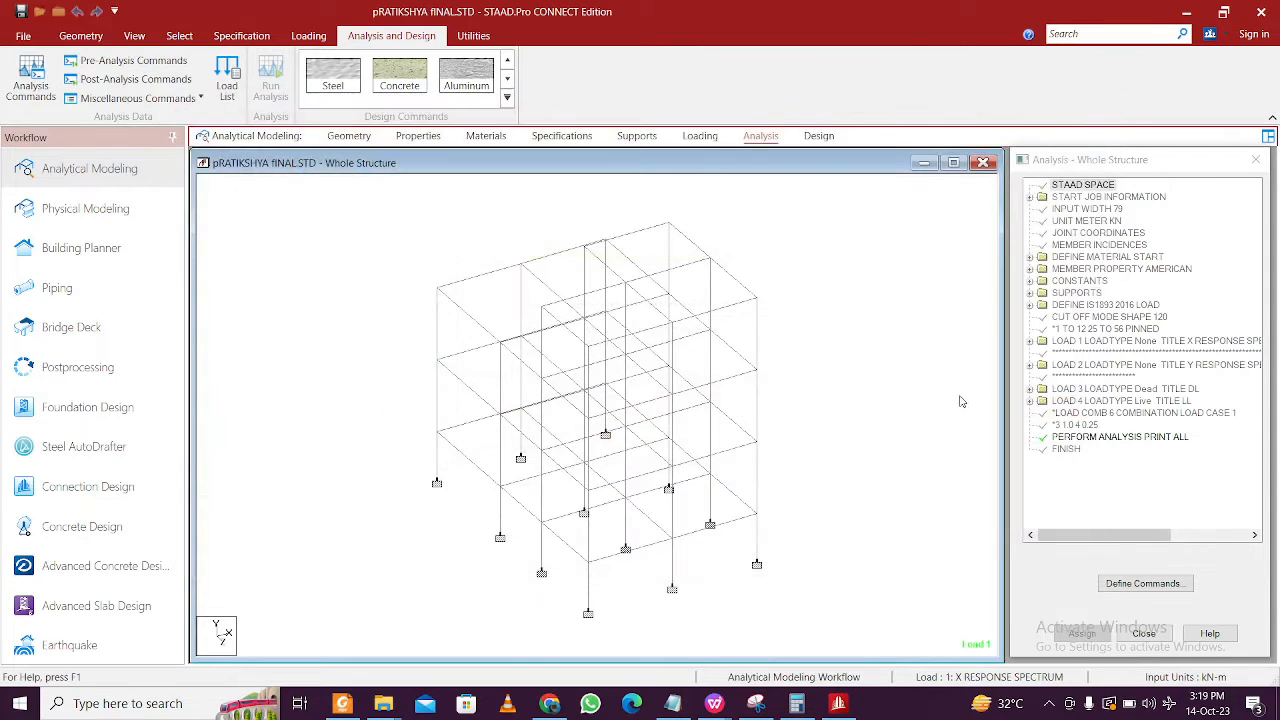
- Replace the existing PERFORM ANALYSIS command with a new PERFORM ANALYSIS PRINT ALL command
left_click(1097, 438)
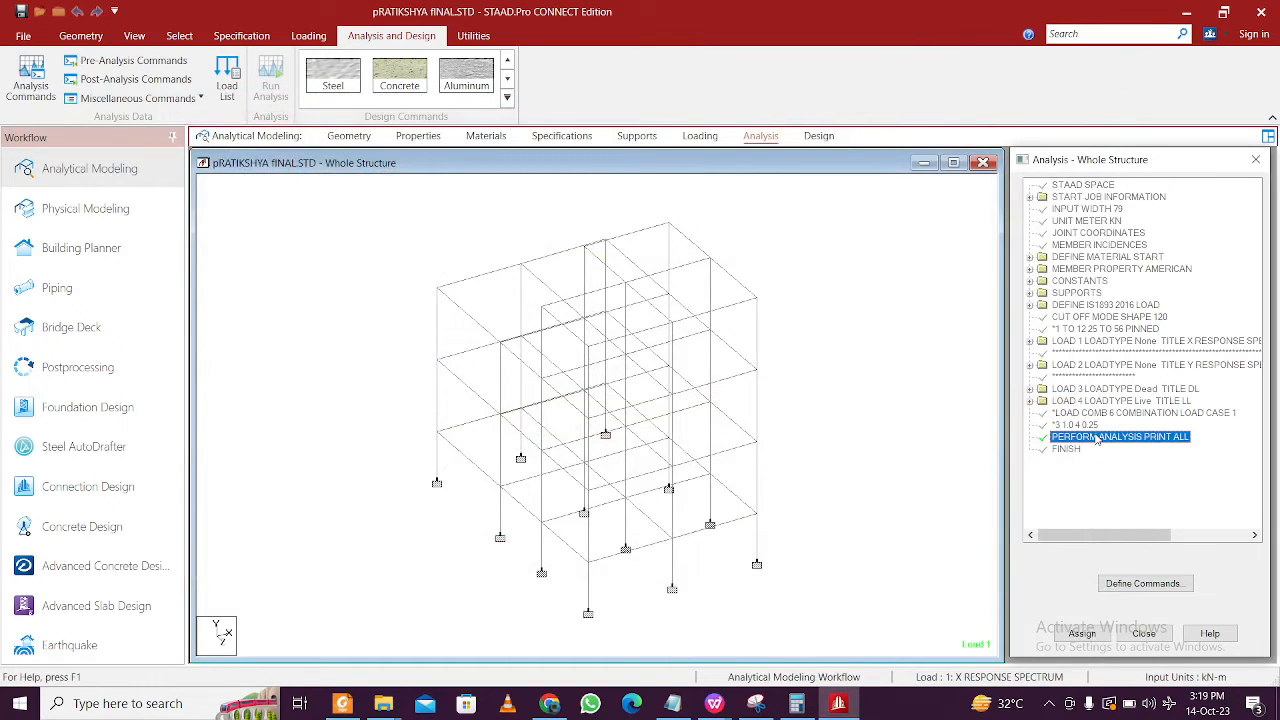
right_click(1137, 440)
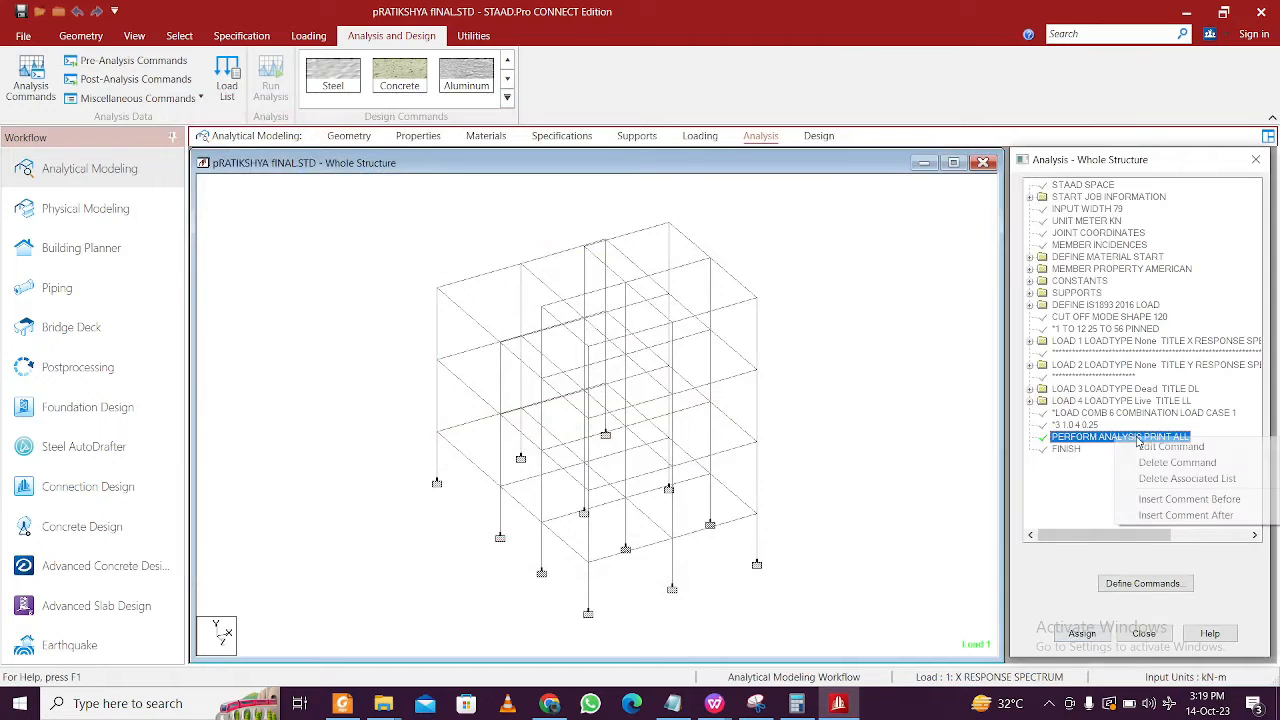
left_click(1165, 462)
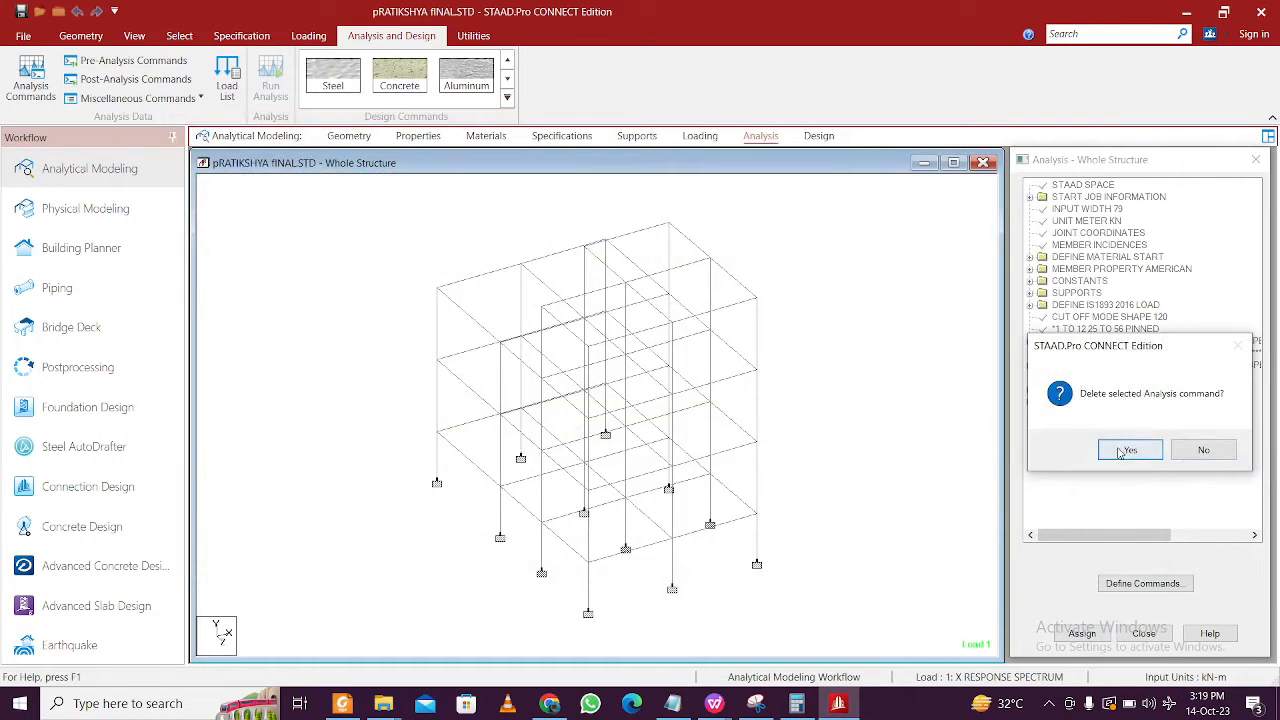
left_click(1121, 452)
left_click(40, 84)
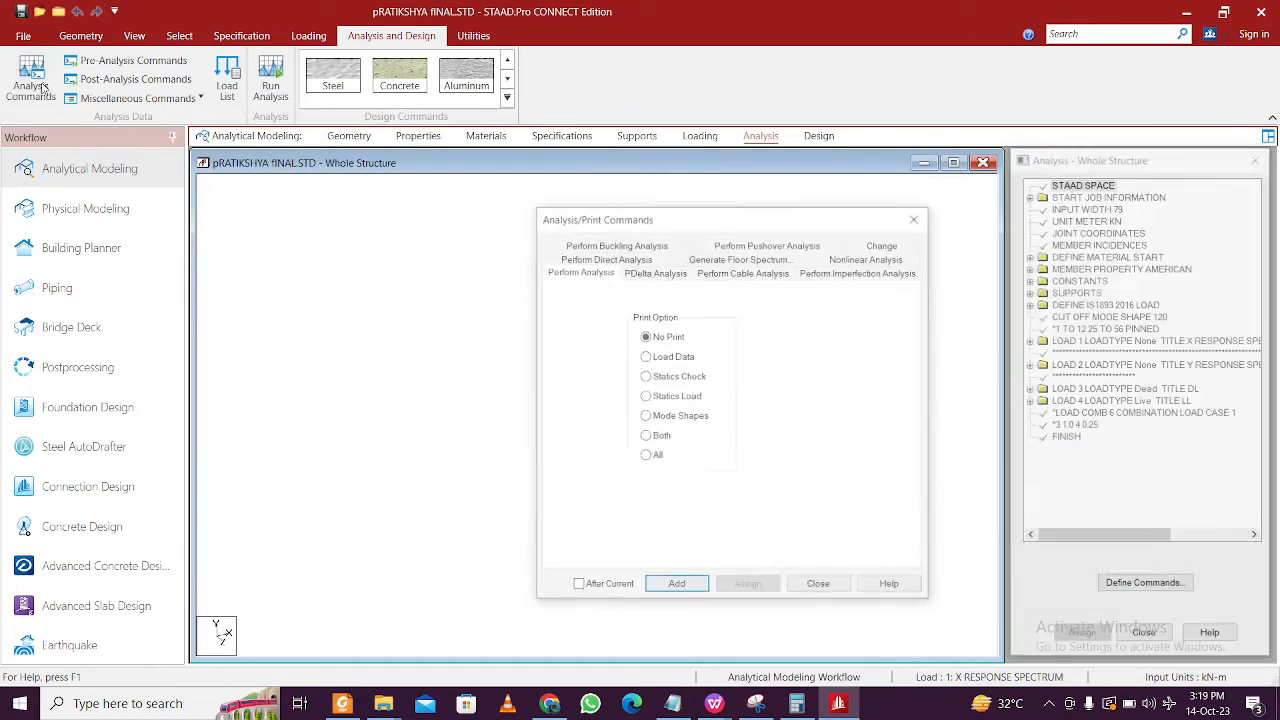
left_click(650, 456)
left_click(676, 586)
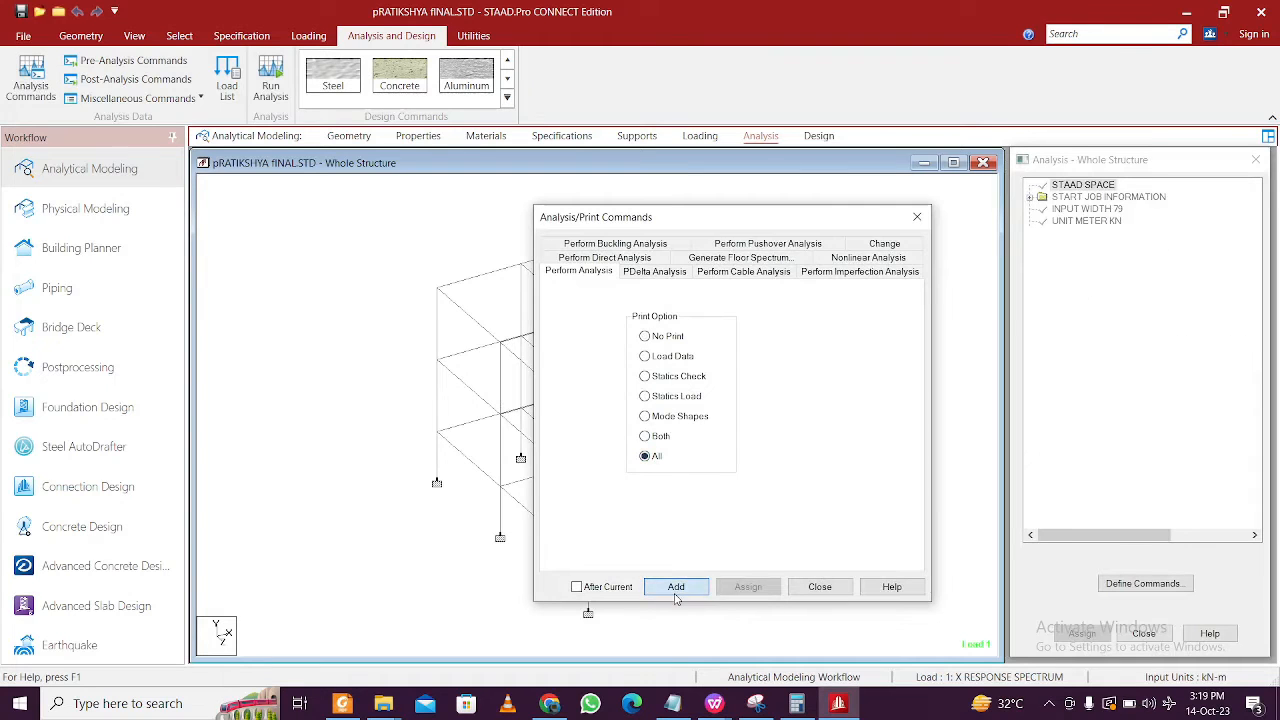
left_click(816, 588)
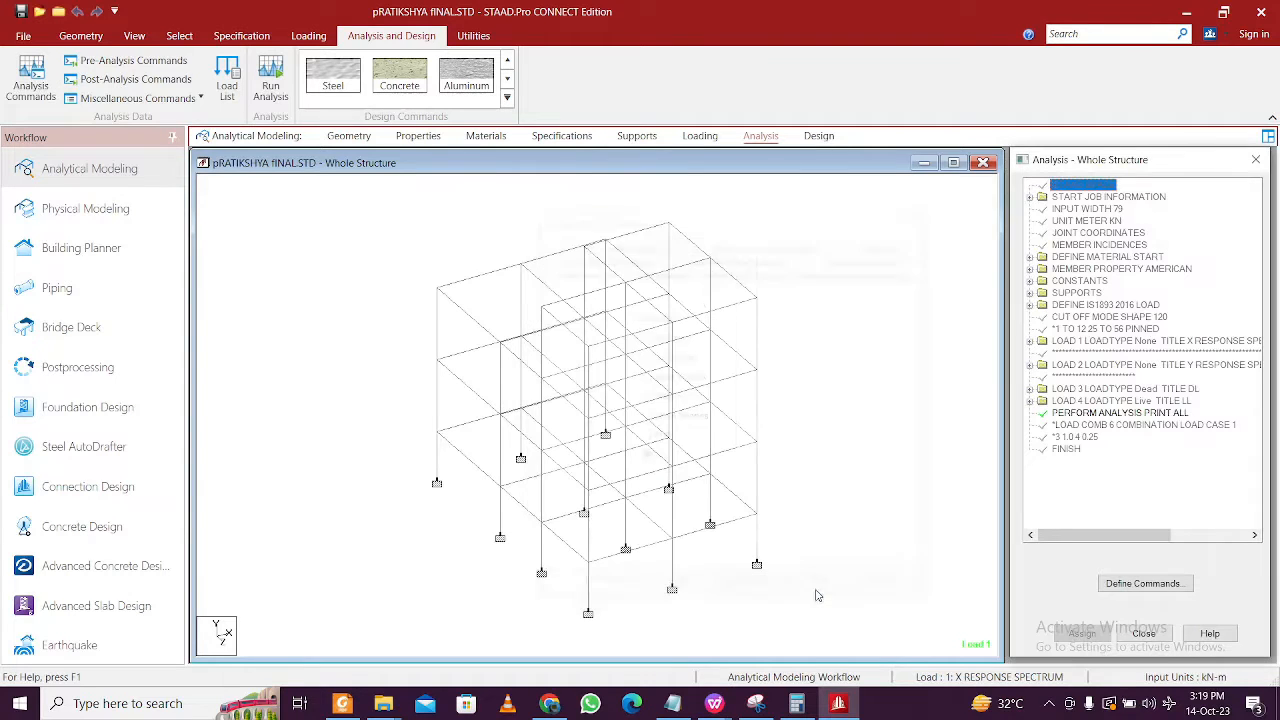
- Save the model and rerun the analysis, which finishes with 0 errors and 1 warning
left_click(270, 76)
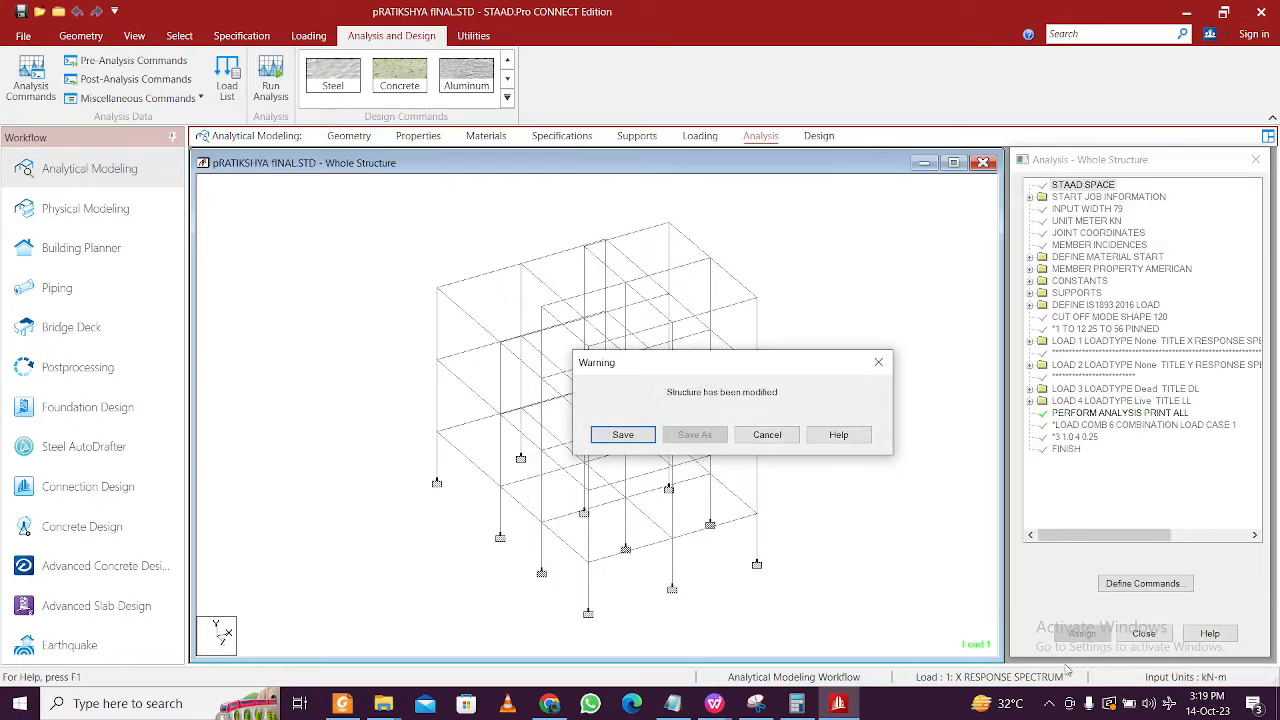
left_click(1049, 703)
left_click(1049, 703)
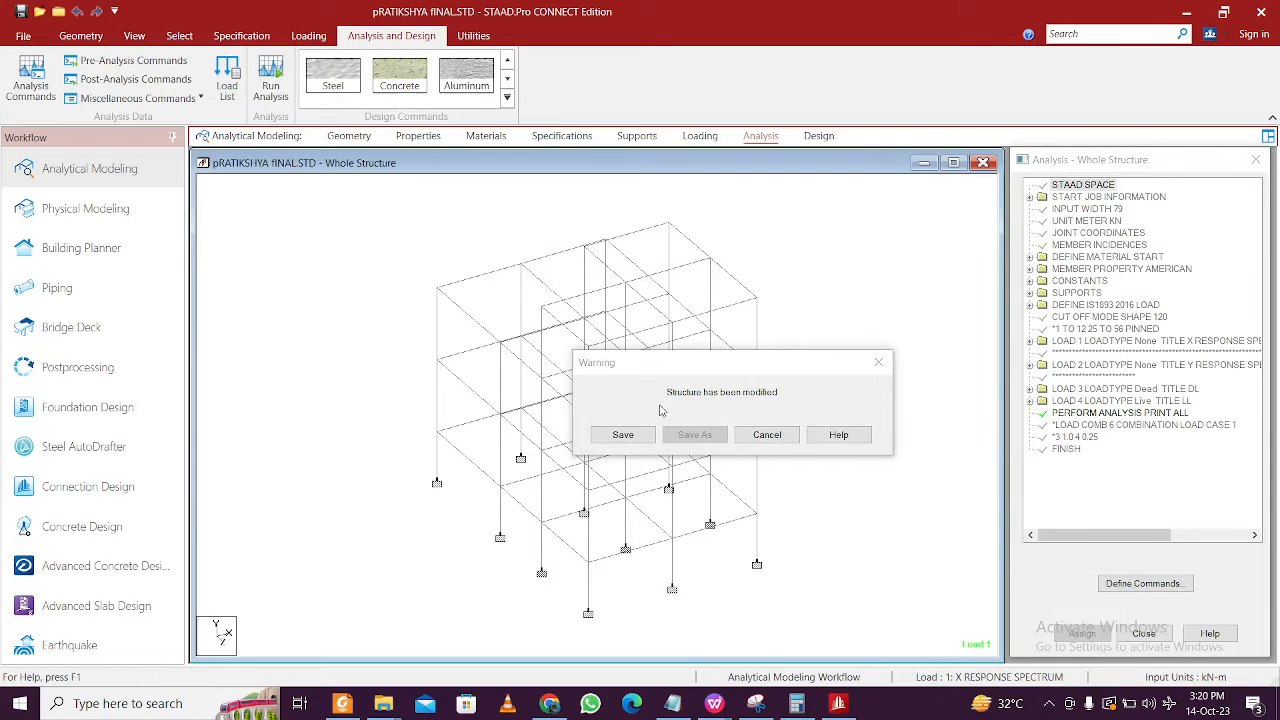
left_click(622, 434)
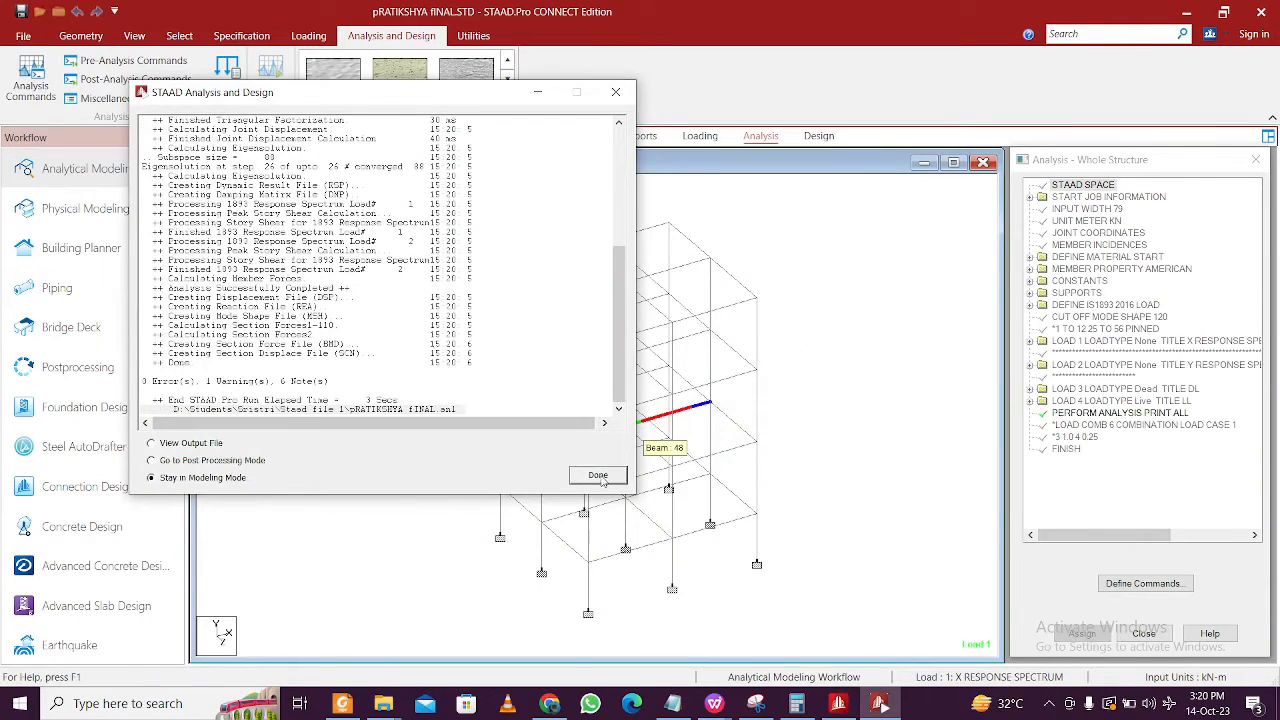
left_click(600, 477)
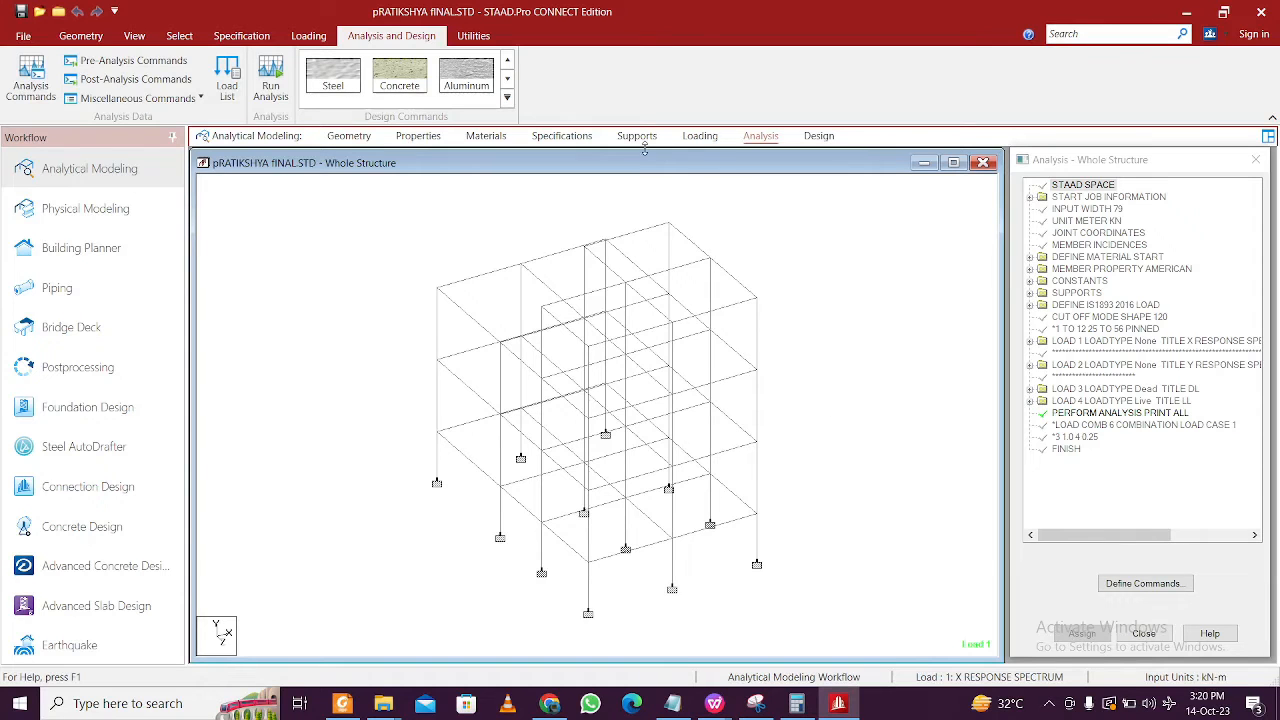
- On the Loading page, expand the seismic definition and review its zone parameters without changes
left_click(700, 136)
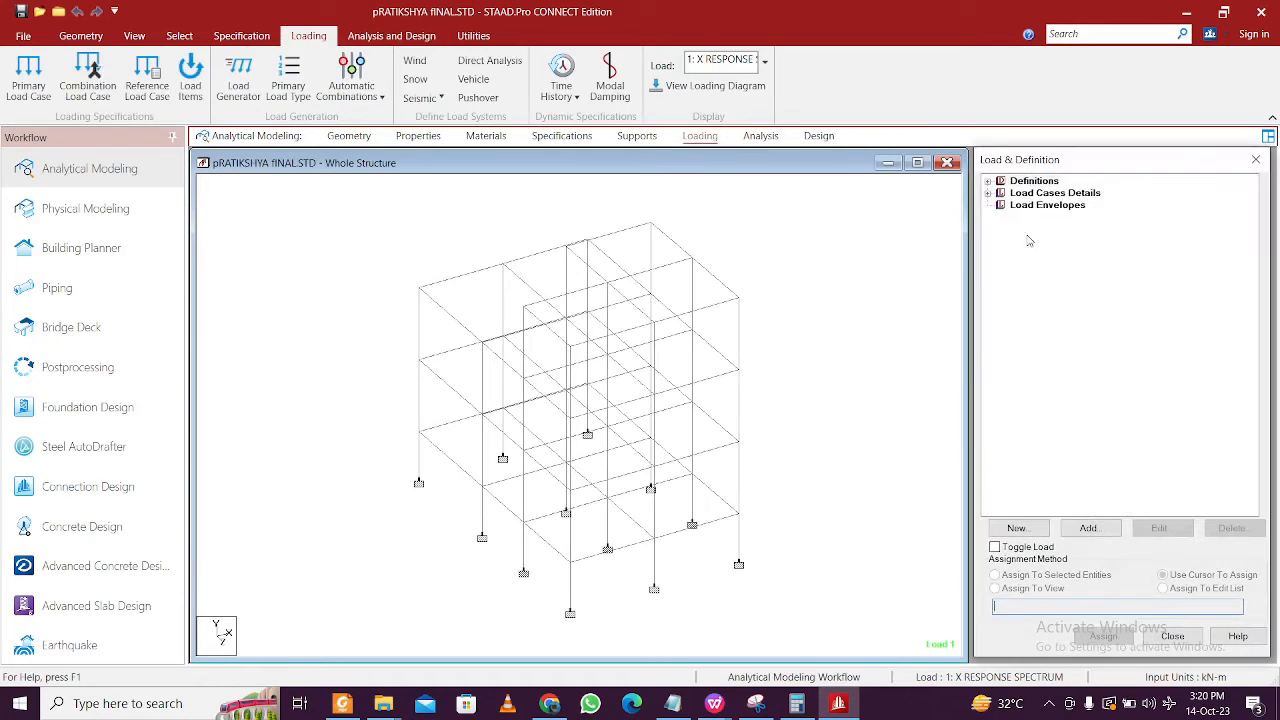
left_click(988, 181)
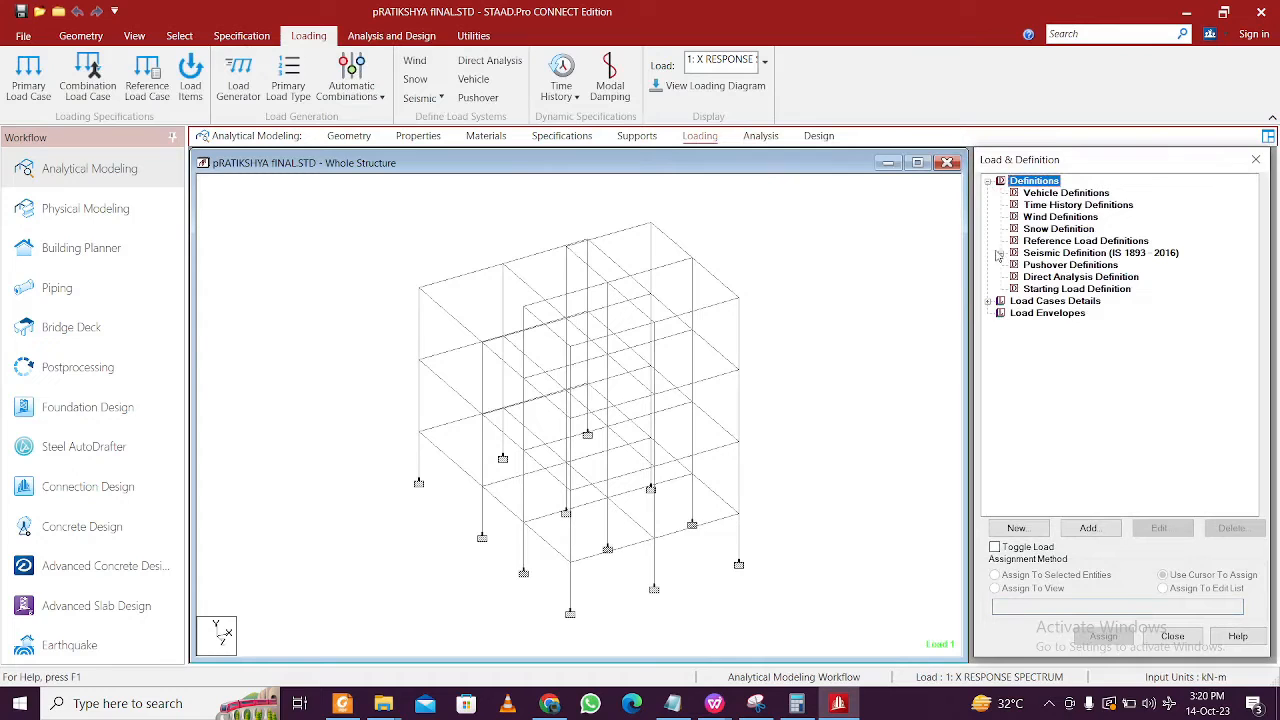
left_click(1000, 254)
left_click(1014, 265)
double_click(1015, 265)
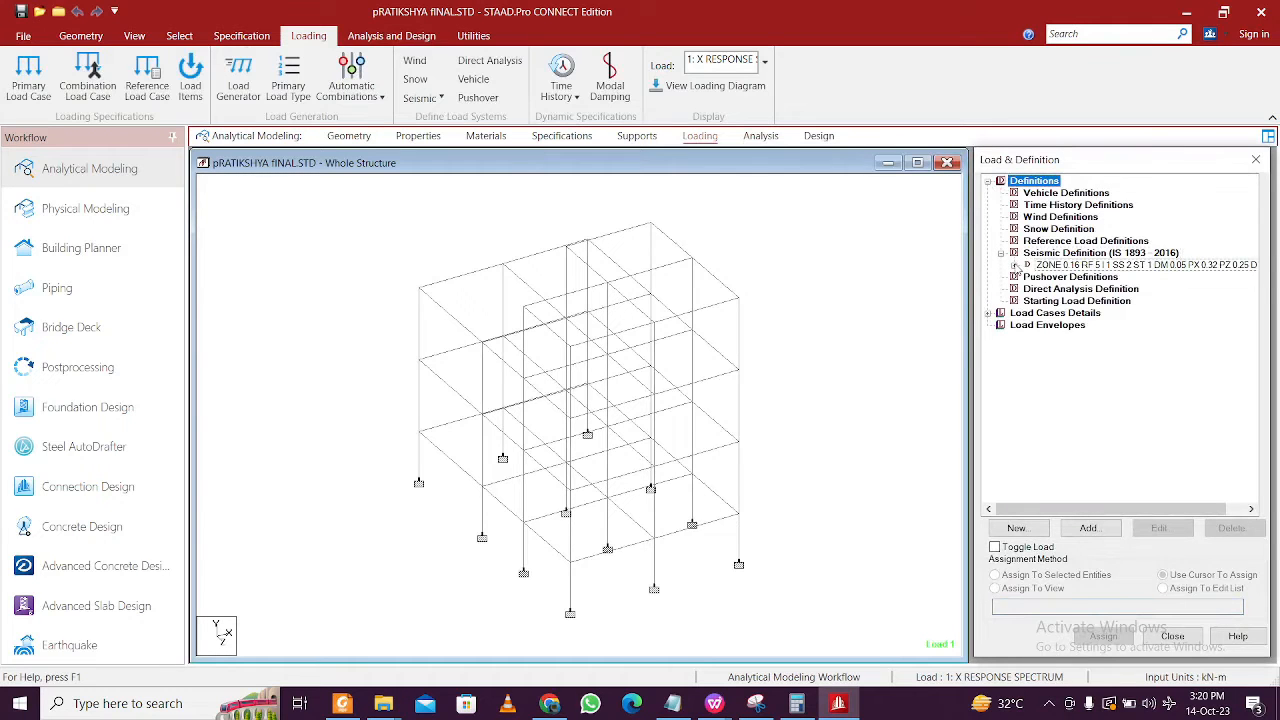
left_click(877, 225)
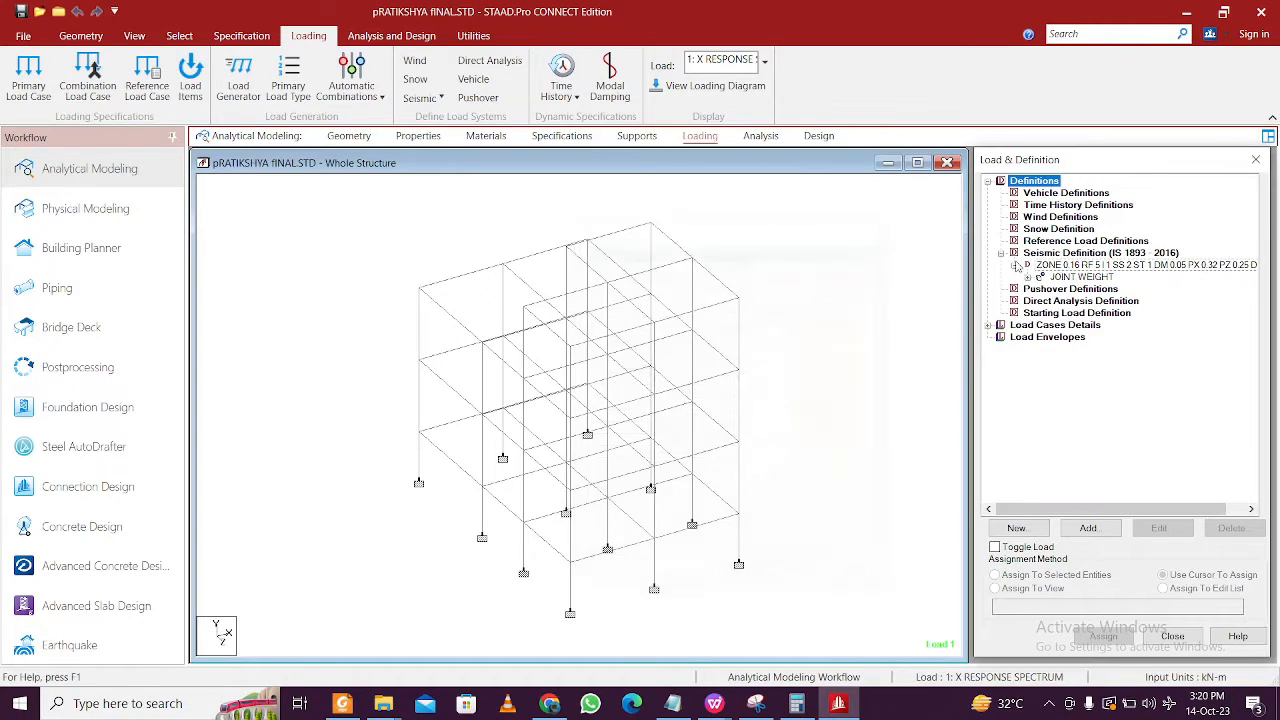
- Inspect which nodes carry the joint weights and list the four load cases, then collapse the definitions
left_click(1028, 277)
left_click(1095, 300)
left_click(1095, 350)
left_click(1095, 388)
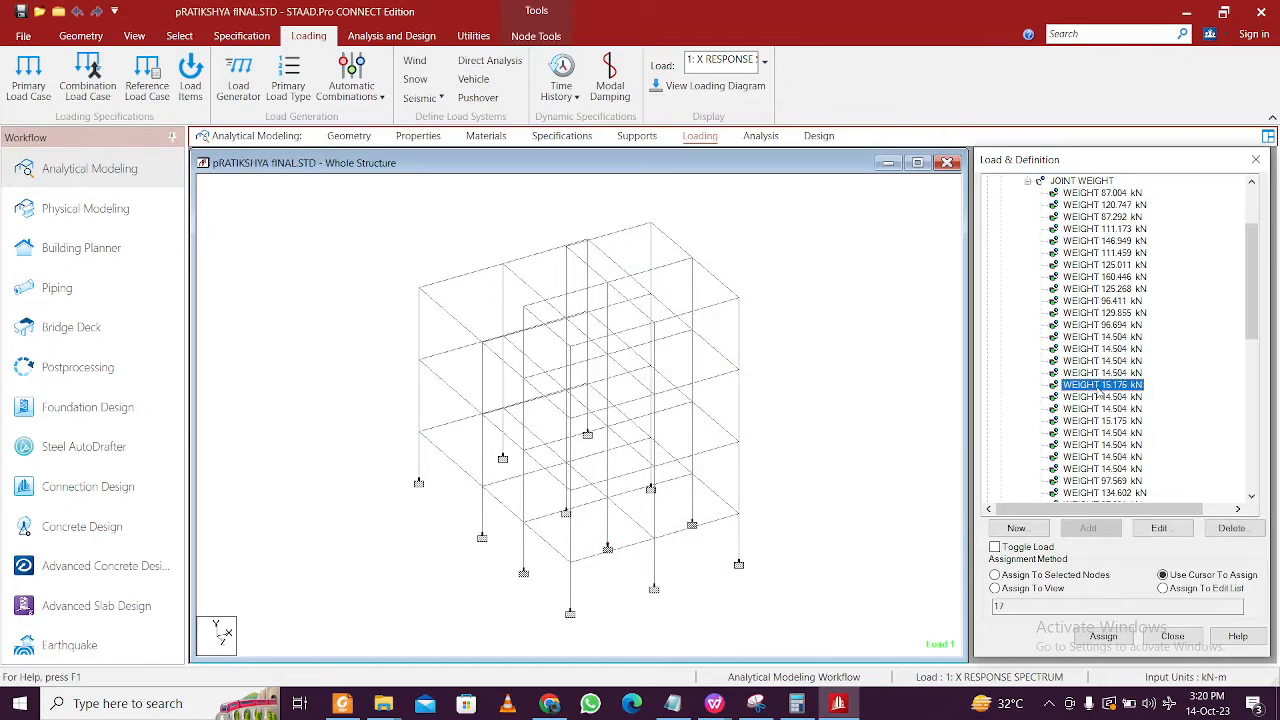
scroll(1092, 385, "down", 6)
scroll(1090, 376, "down", 5)
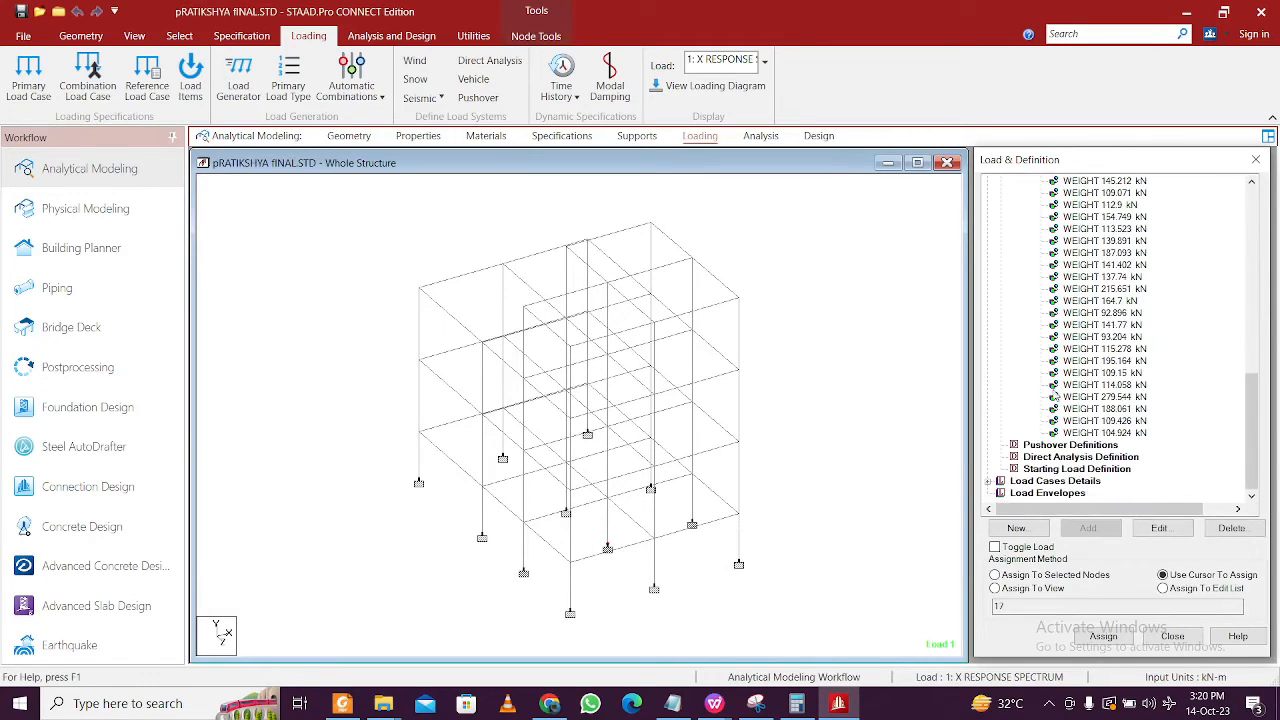
left_click(989, 482)
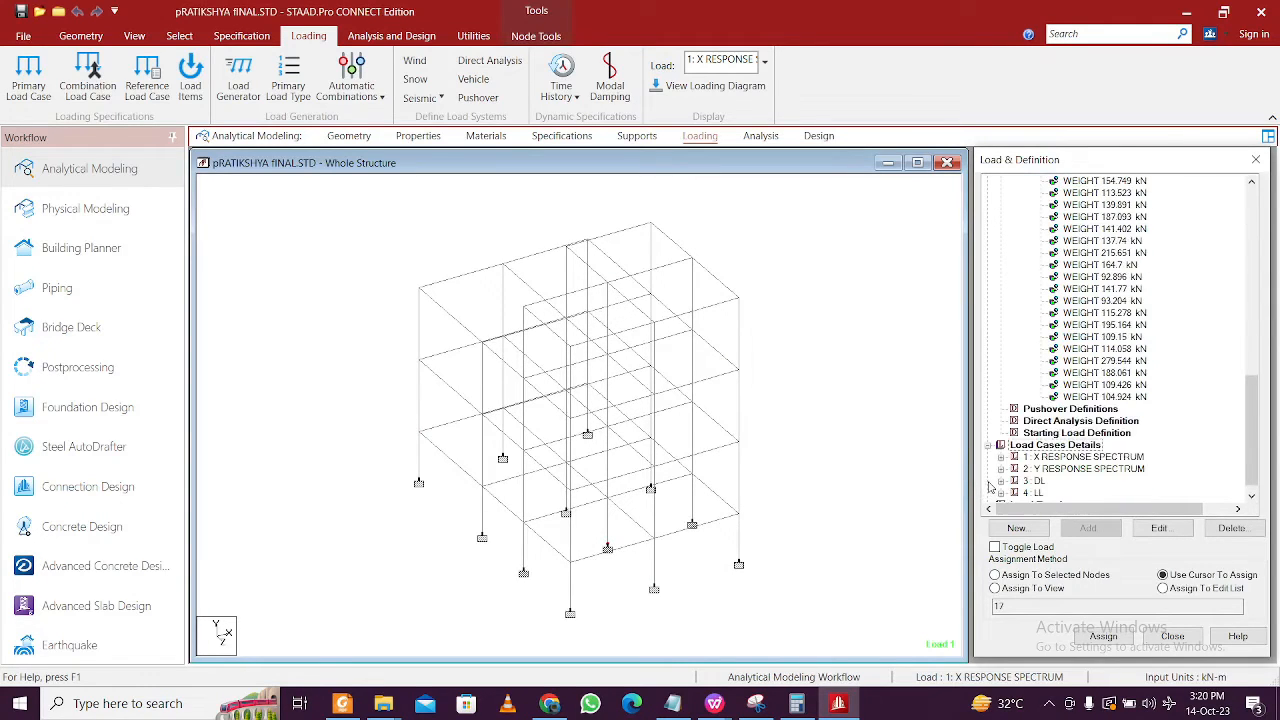
scroll(1019, 390, "up", 10)
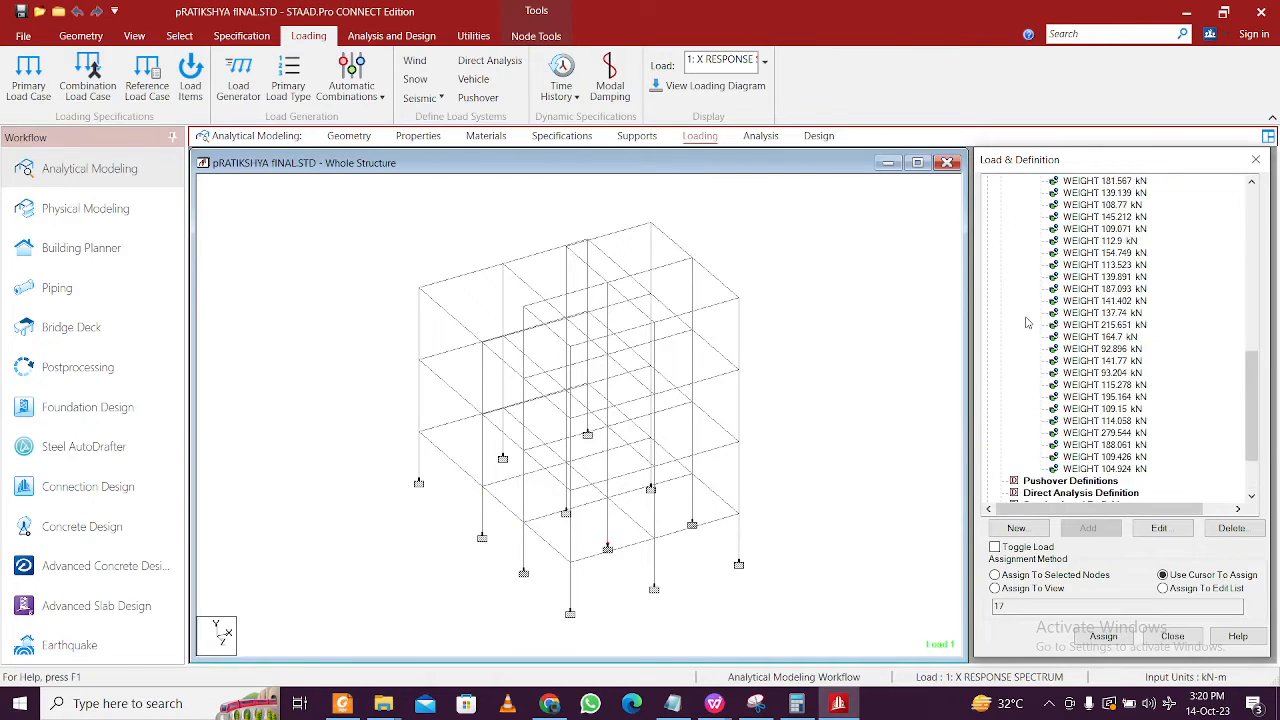
scroll(1023, 320, "up", 6)
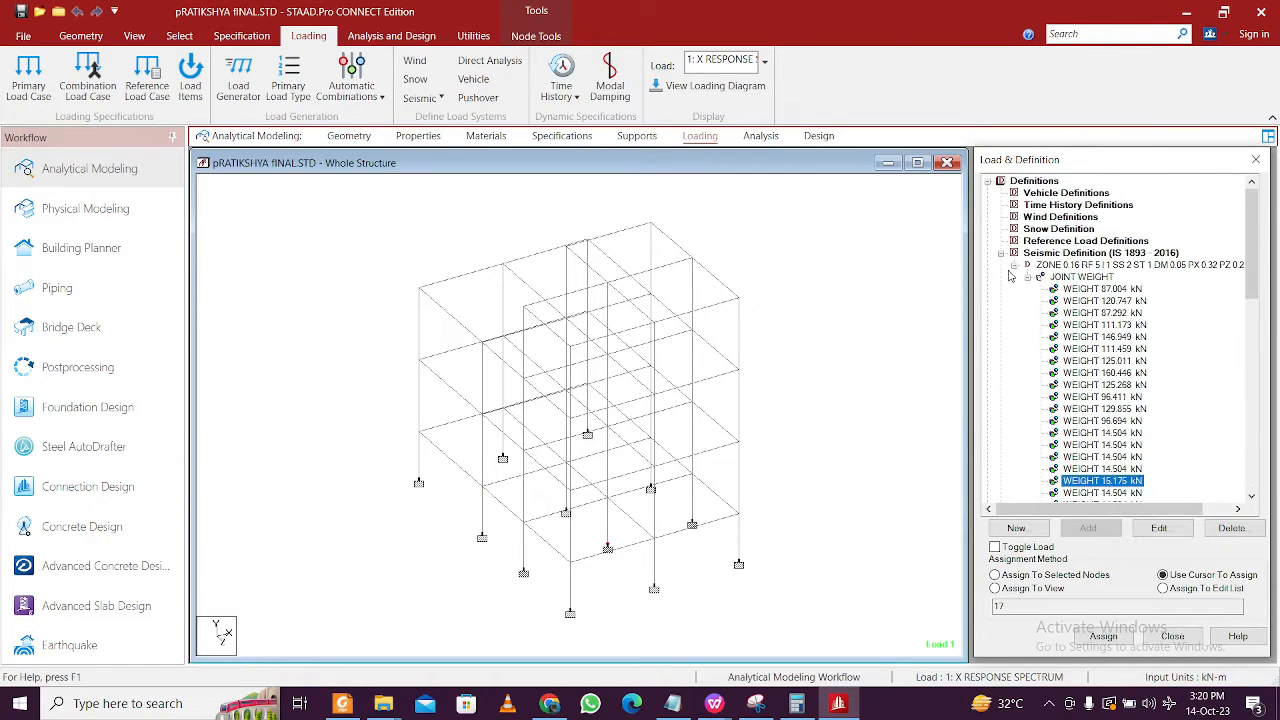
left_click(1001, 253)
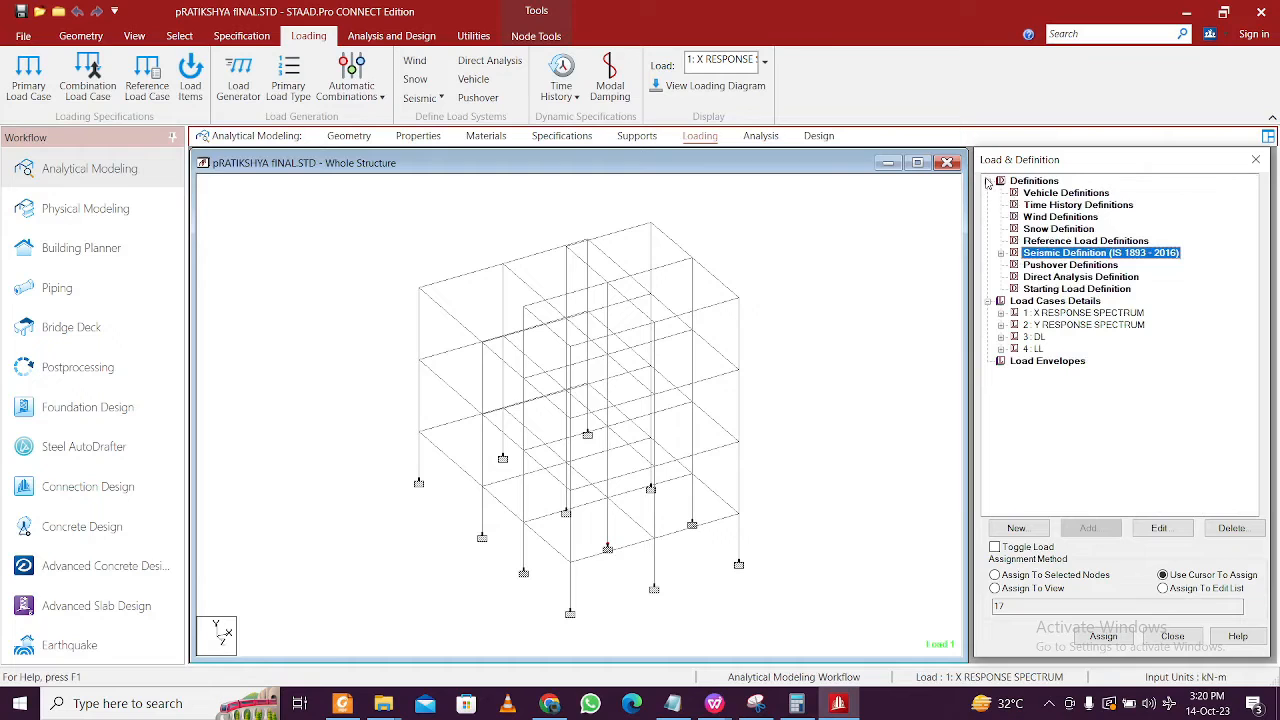
left_click(988, 181)
- Step through load case 1's X spectrum joint loads from FX 87.292, then open its SPECTRUM CQC settings
left_click(1002, 206)
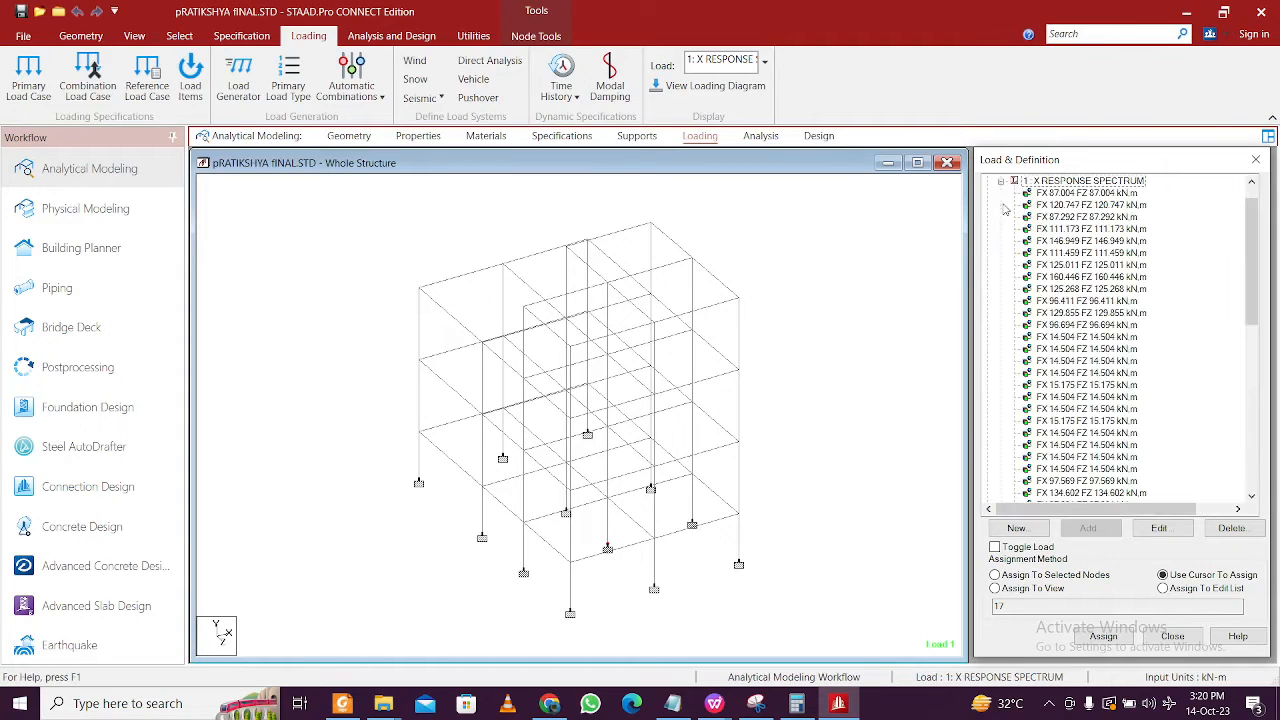
left_click(1046, 218)
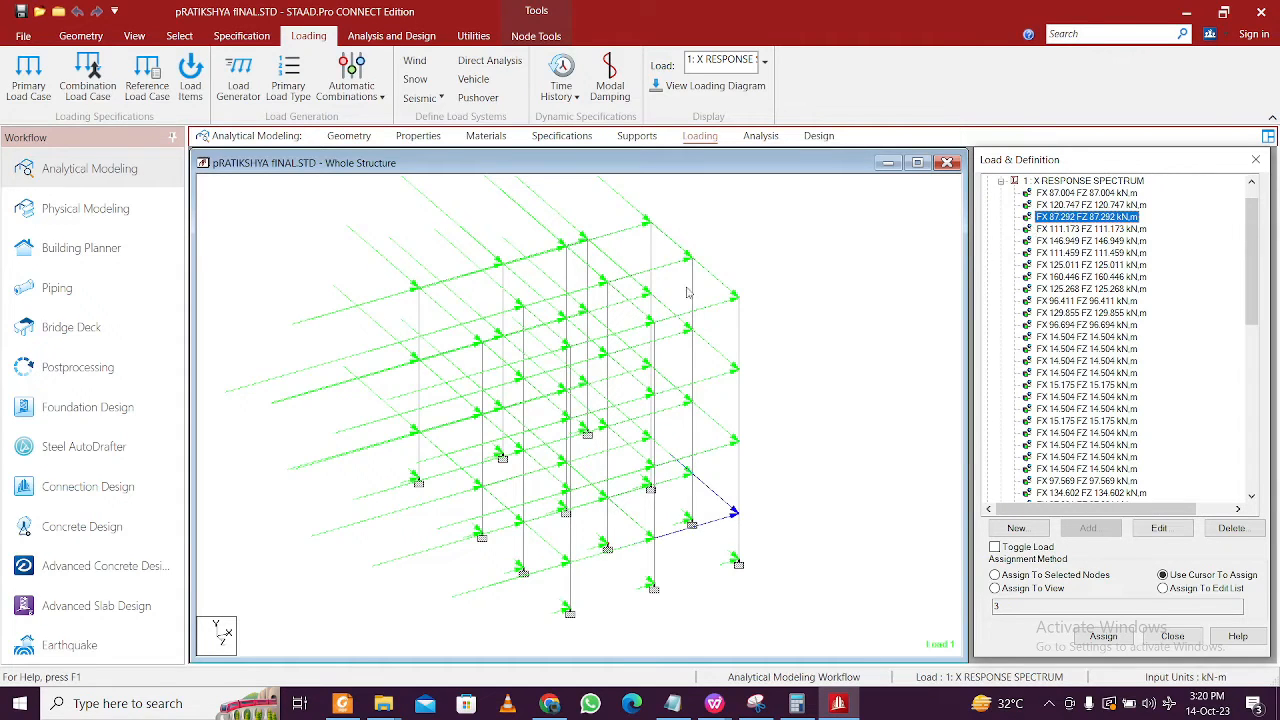
left_click(1080, 289)
left_click(1070, 349)
left_click(1070, 421)
left_click(1080, 449)
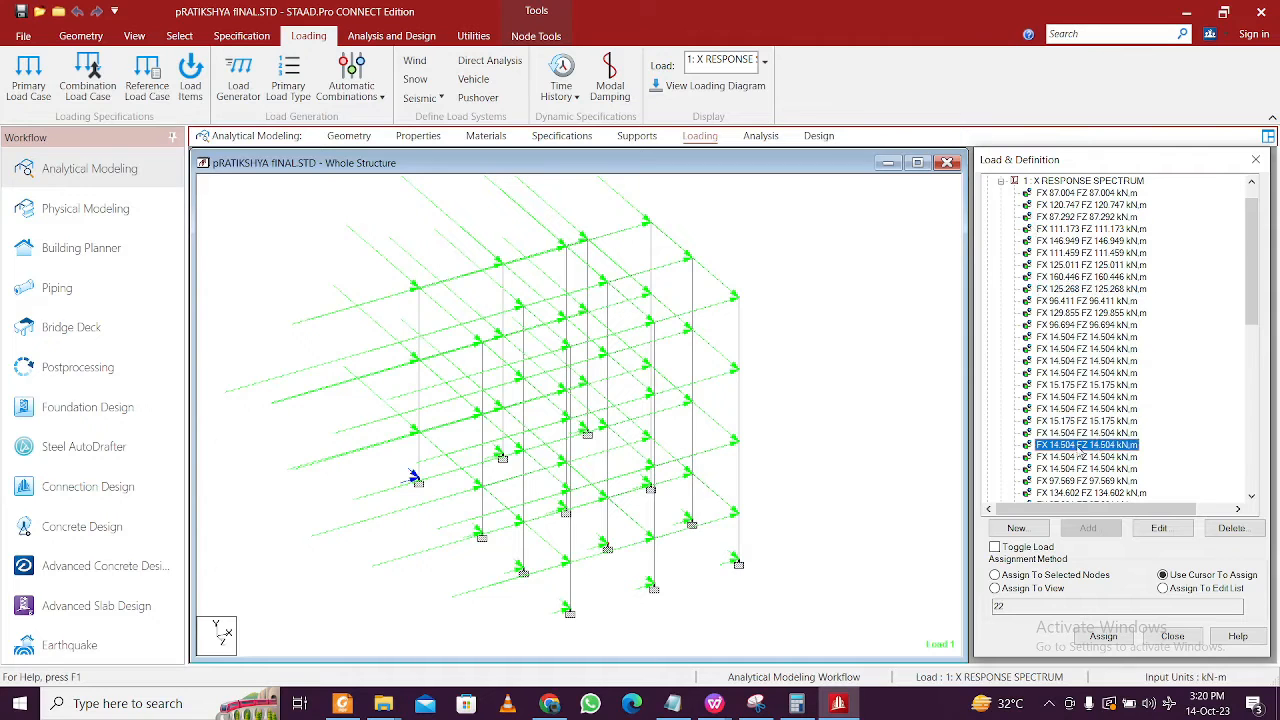
scroll(1120, 377, "down", 10)
scroll(1112, 376, "down", 2)
left_click(1086, 445)
left_click(1160, 530)
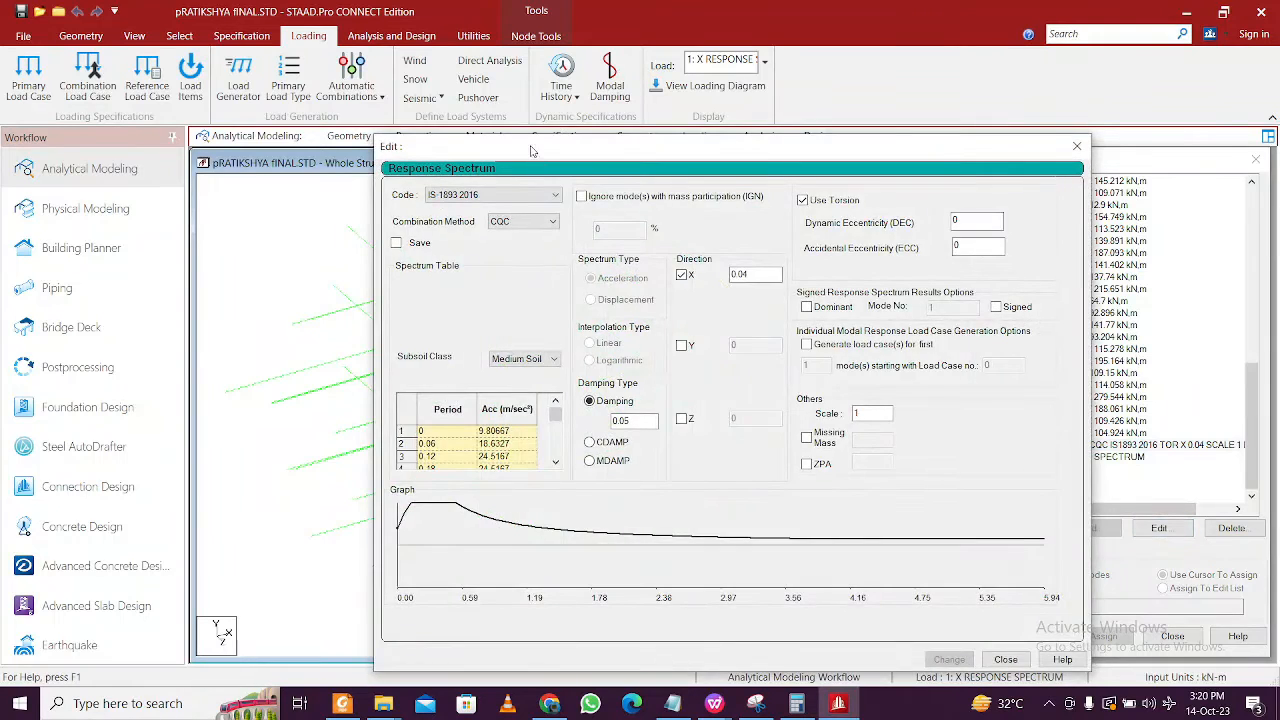
- Confirm the X spectrum uses IS 1893 2016, CQC combination, scale 1 and X factor 0.04
left_click_drag(532, 150, 418, 98)
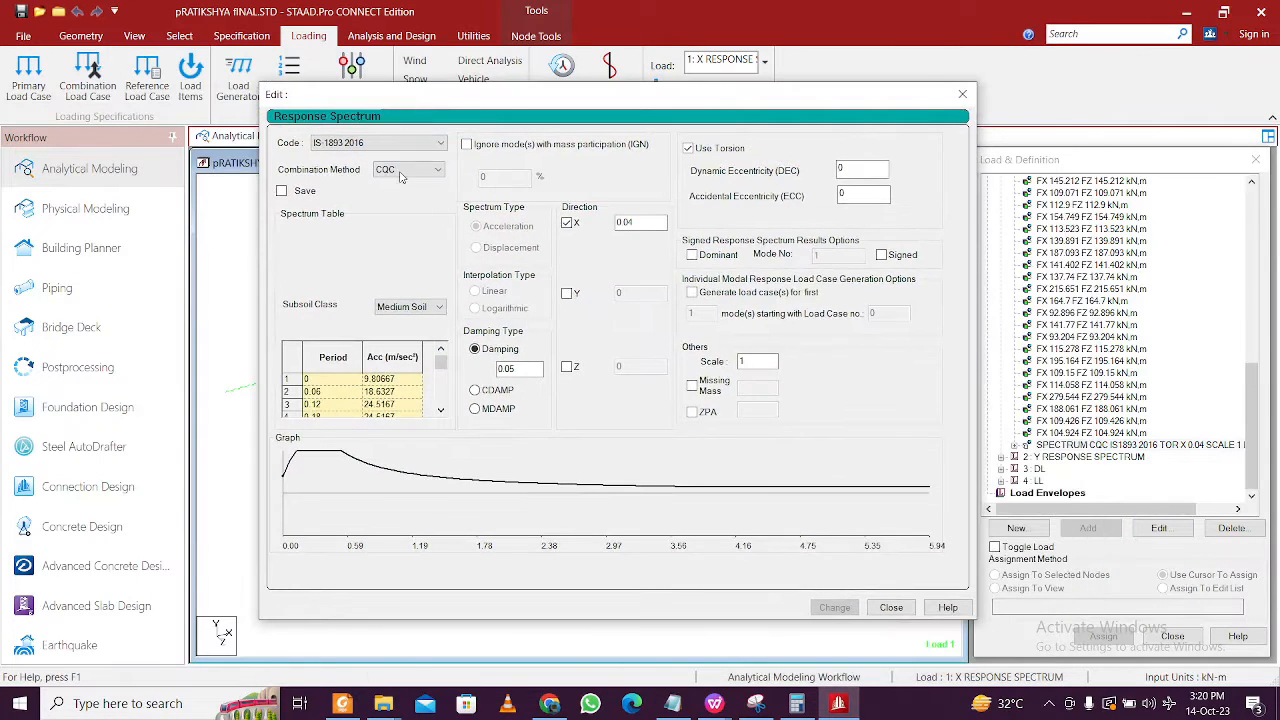
left_click(387, 146)
left_click(387, 148)
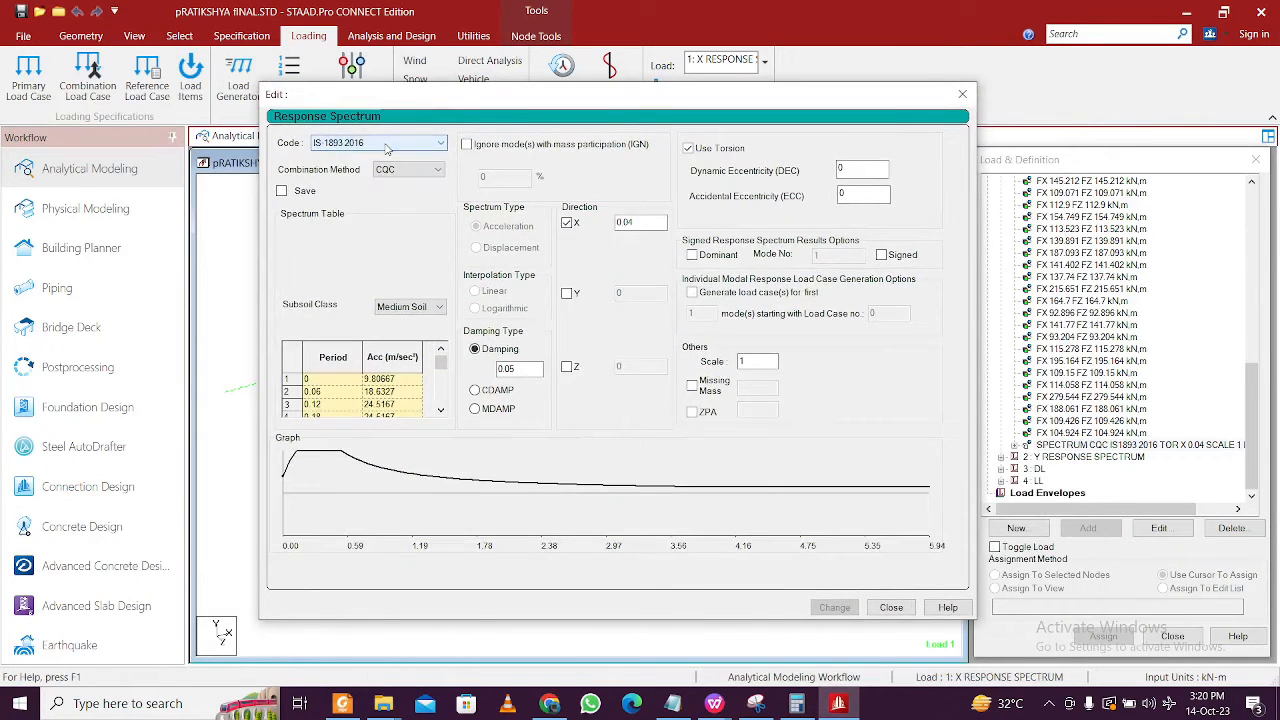
left_click(410, 170)
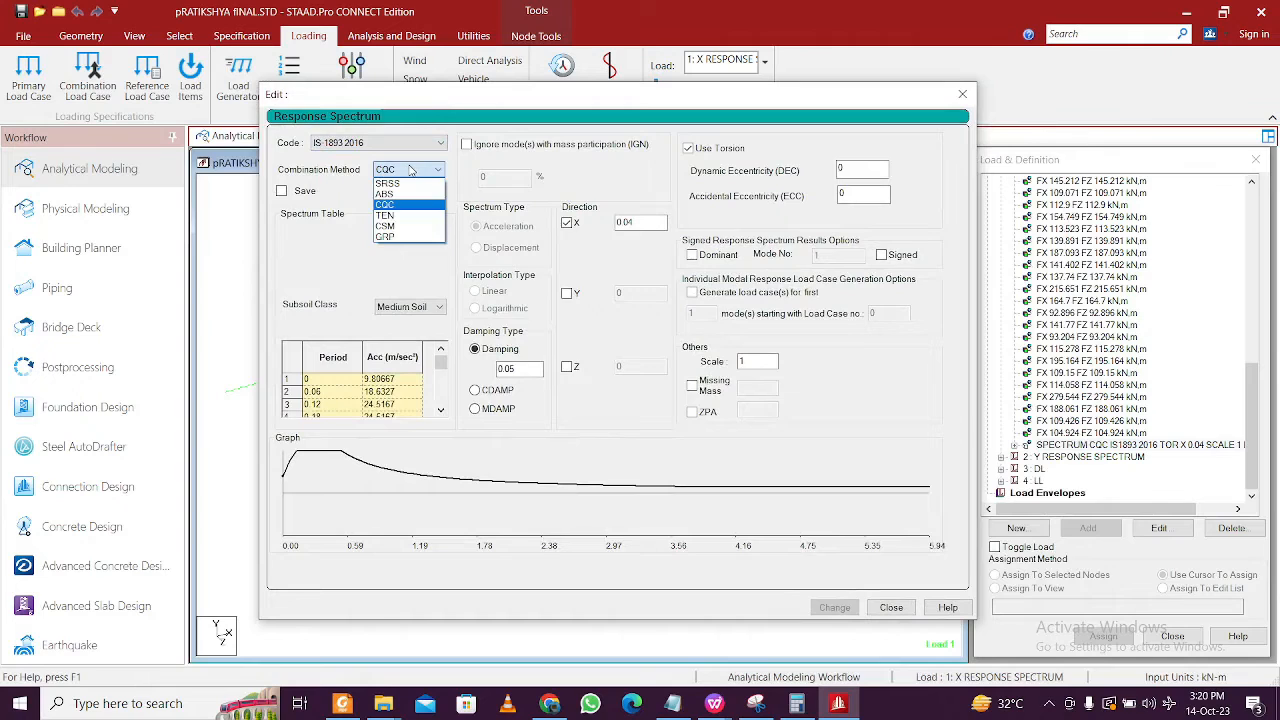
left_click(410, 170)
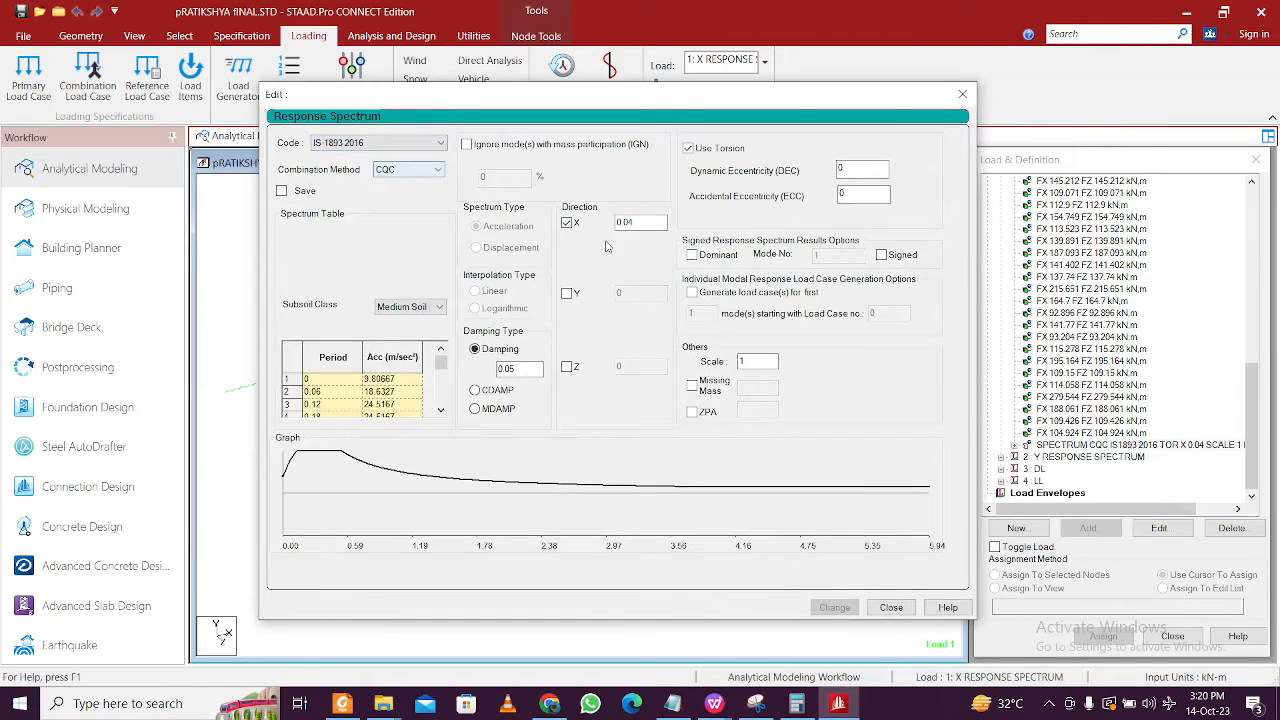
double_click(754, 360)
double_click(632, 221)
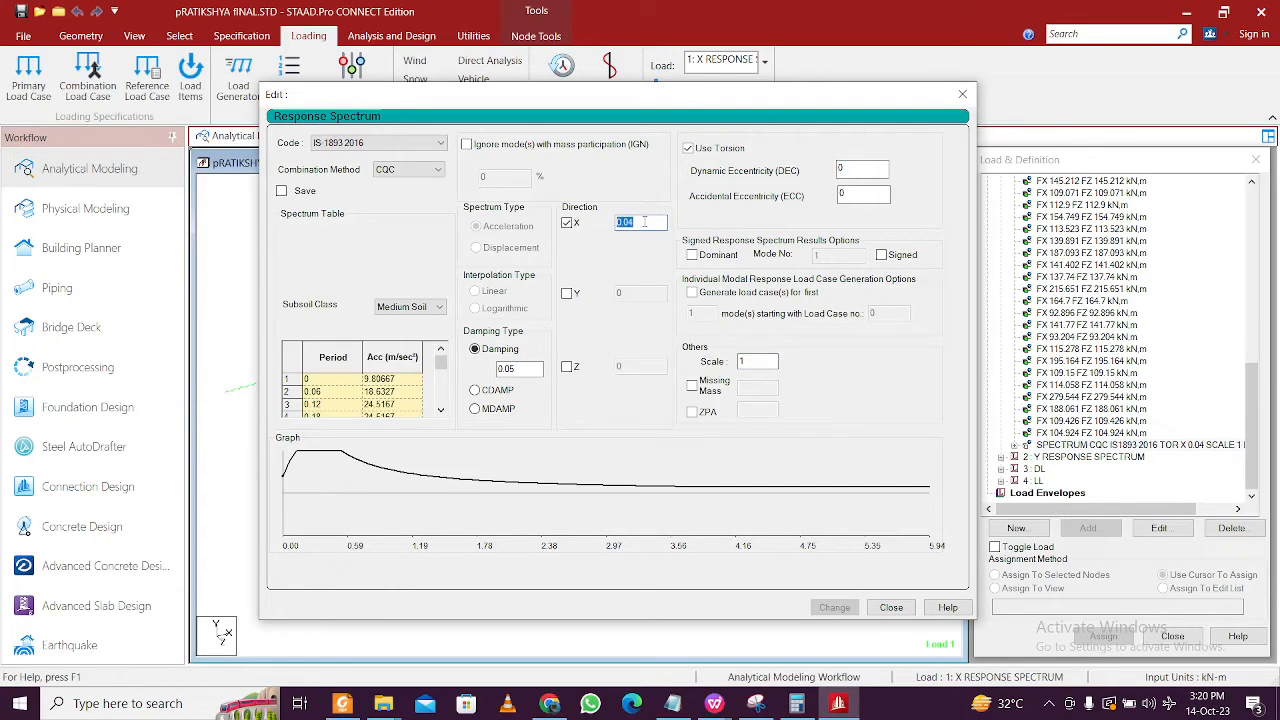
left_click(891, 608)
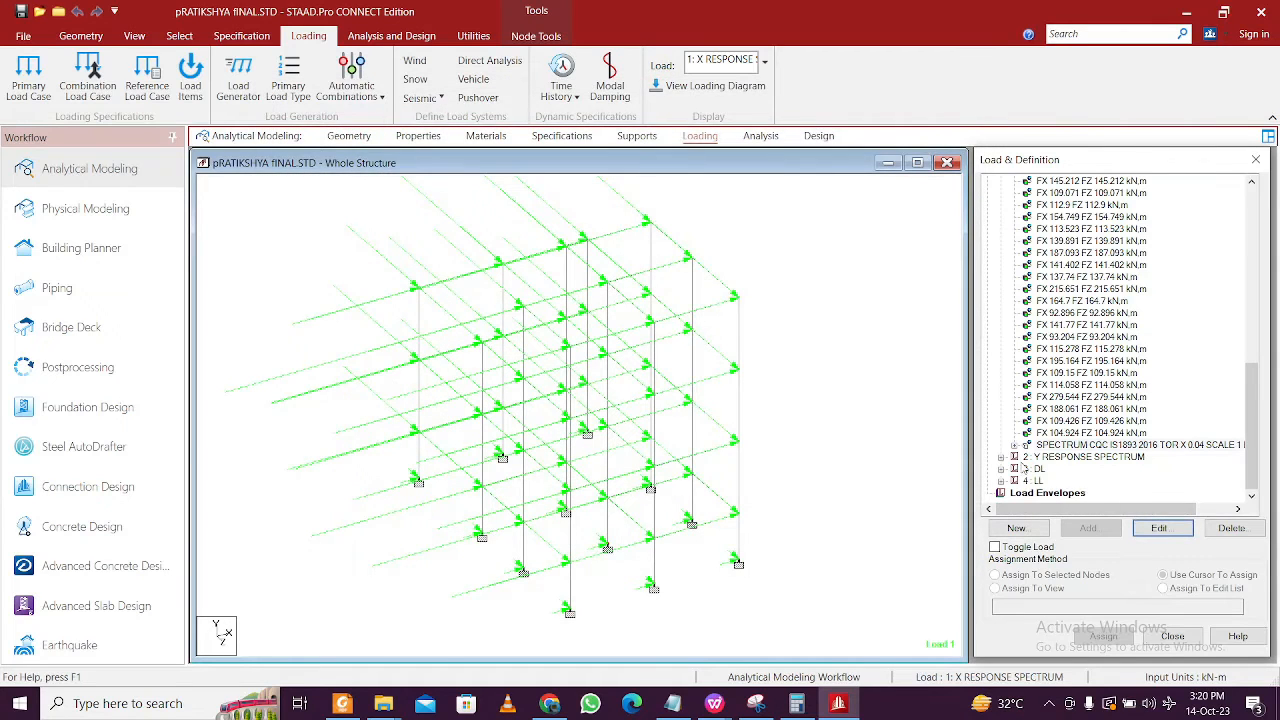
- Review the Y spectrum settings unchanged, display load case 2 Y RESPONSE SPECTRUM, and open the command file
left_click(1001, 458)
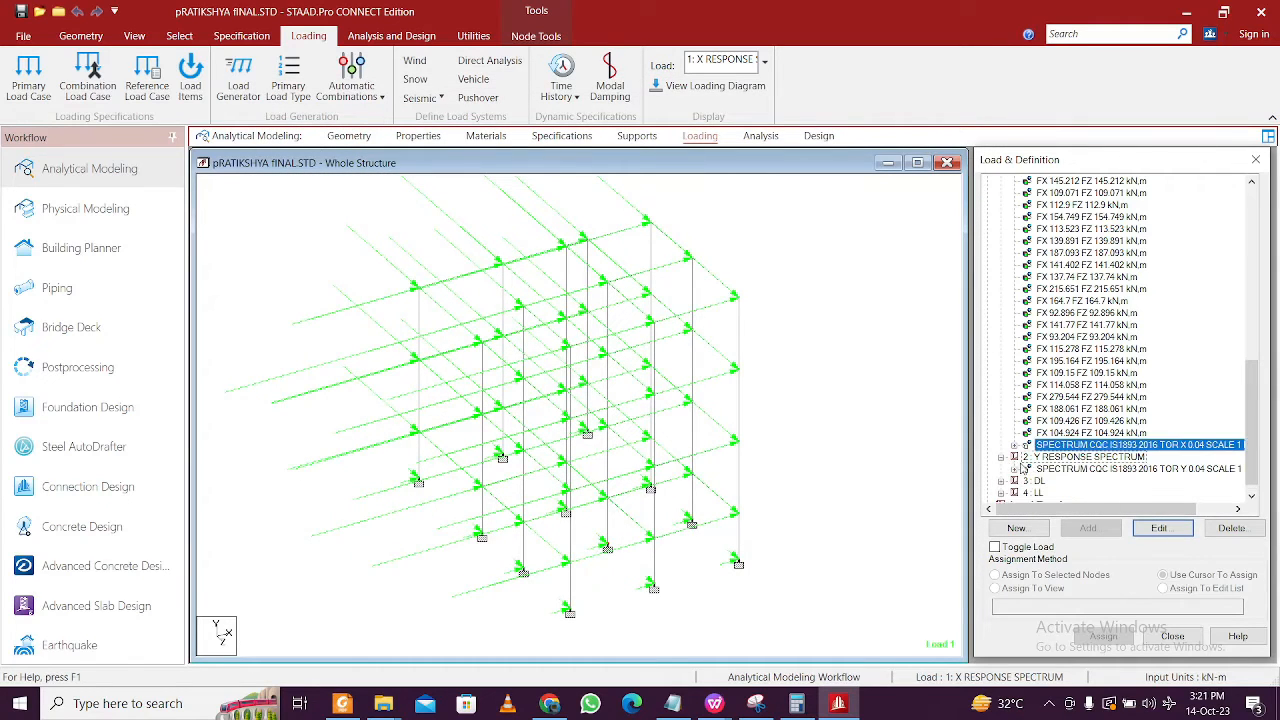
left_click(1075, 469)
left_click(1158, 528)
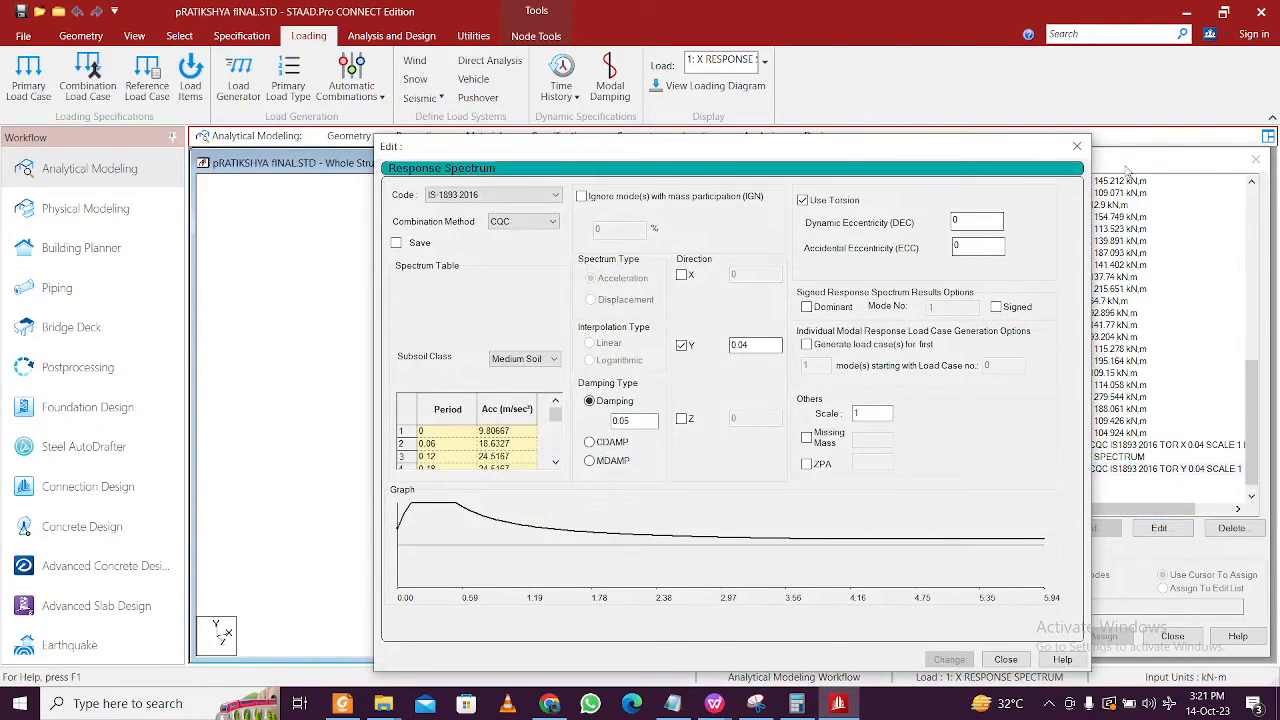
left_click(1074, 148)
left_click(1047, 408)
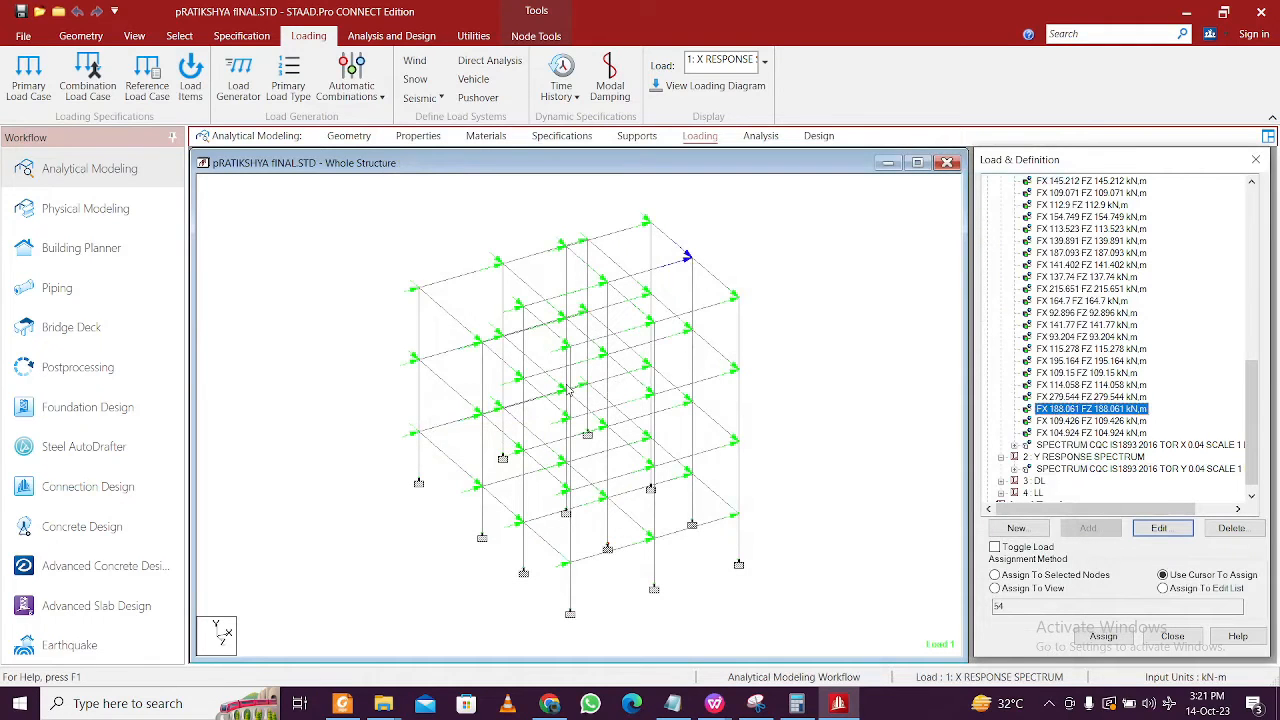
left_click(1076, 458)
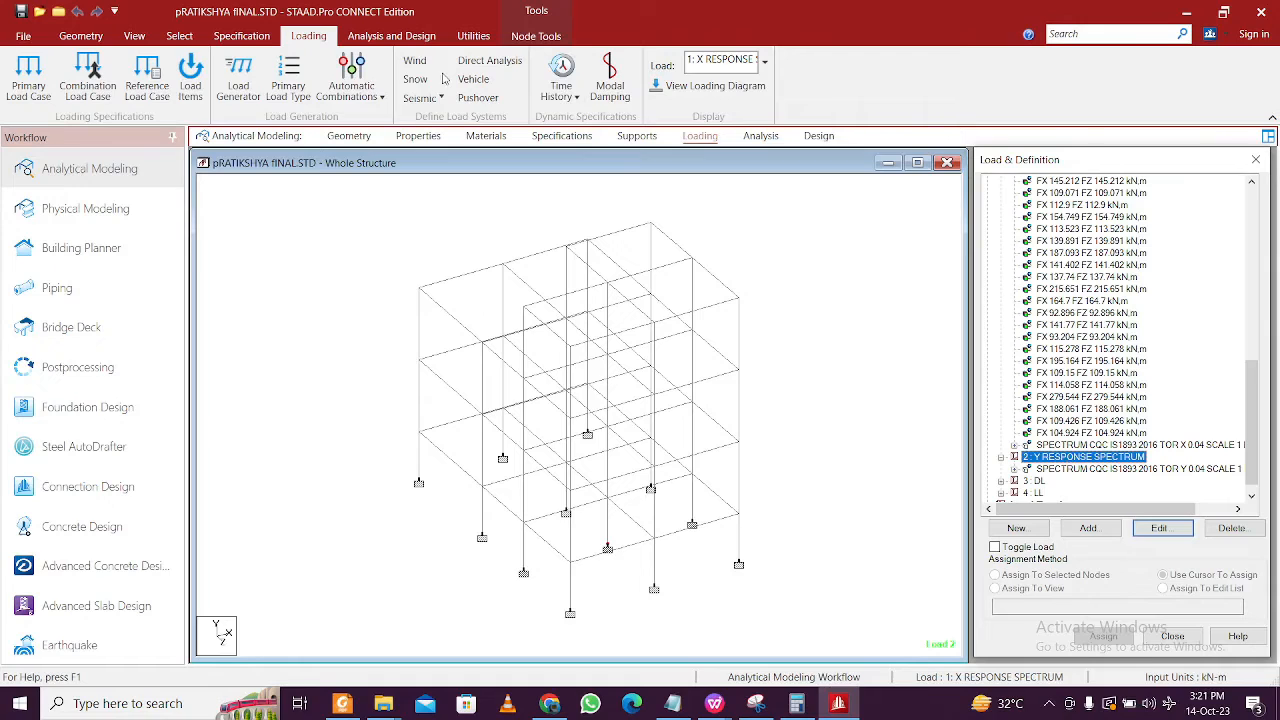
left_click(473, 36)
left_click(443, 78)
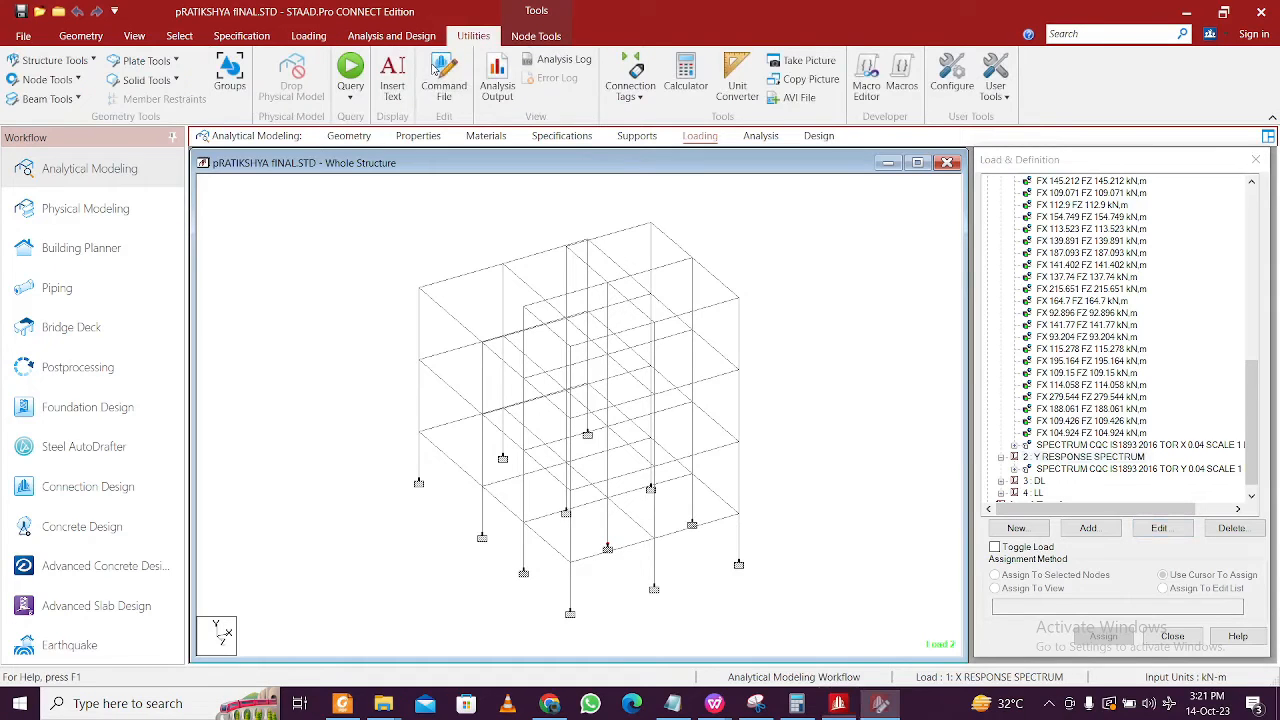
- Change Y to Z in LOAD 2's title and its SPECTRUM direction line, save with Ctrl+S, and close the editor
scroll(511, 400, "down", 13)
scroll(511, 400, "down", 20)
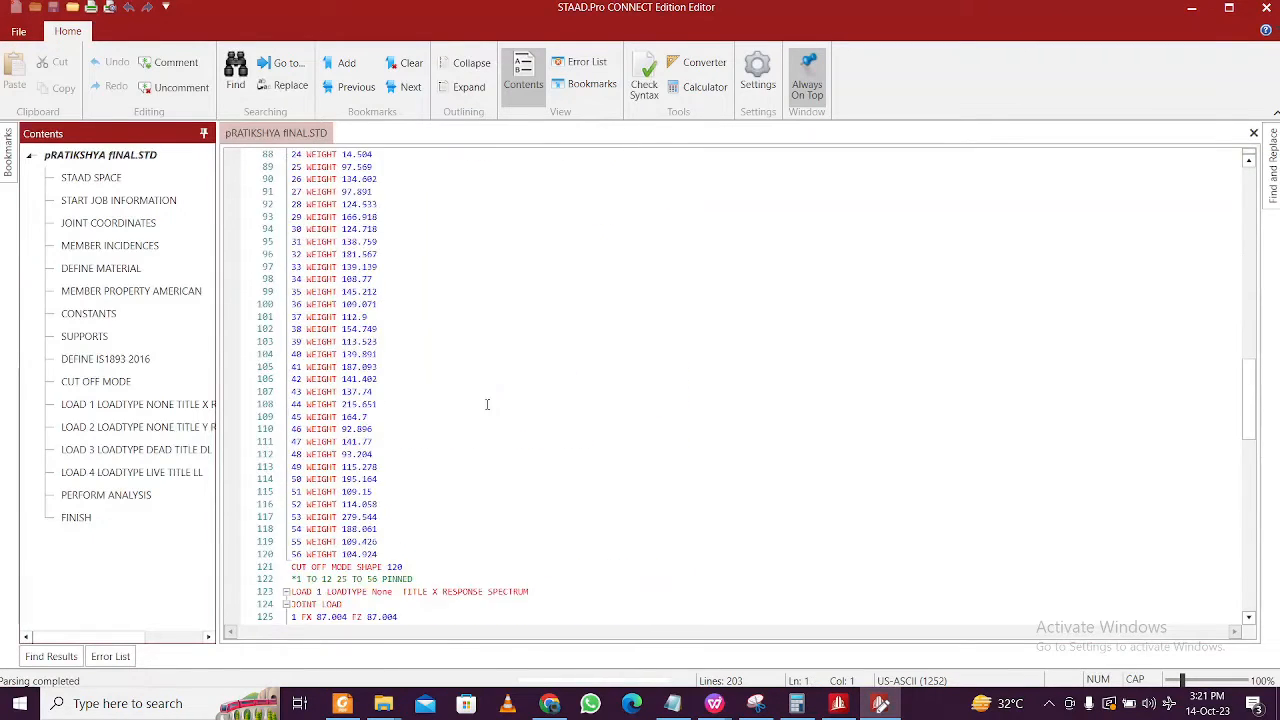
scroll(344, 400, "up", 3, "ctrl")
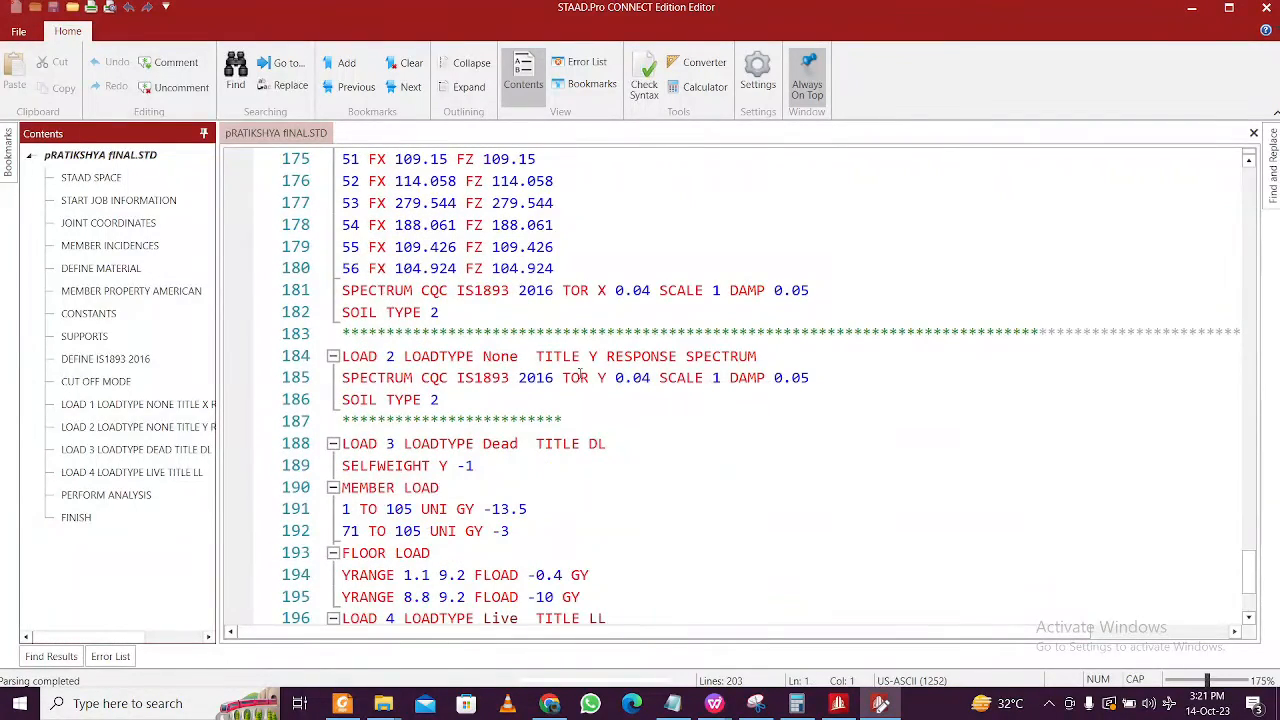
left_click(592, 361)
type("Z")
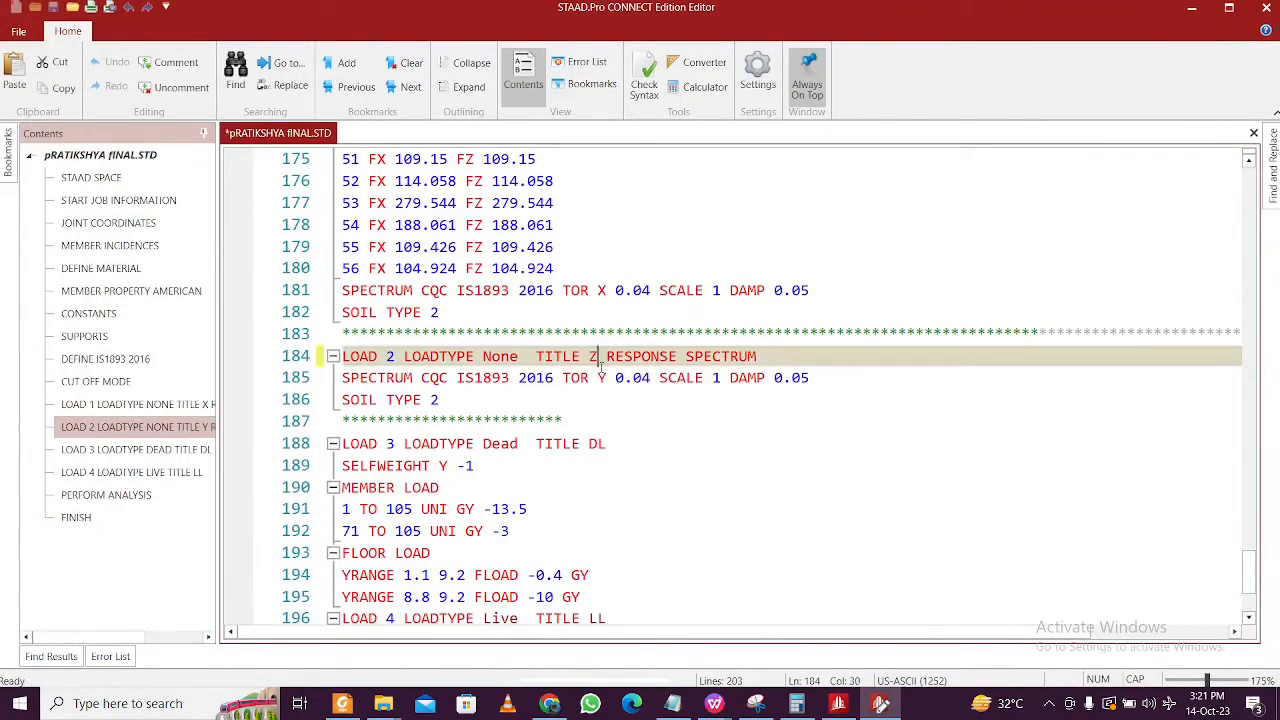
left_click(602, 384)
type("Z")
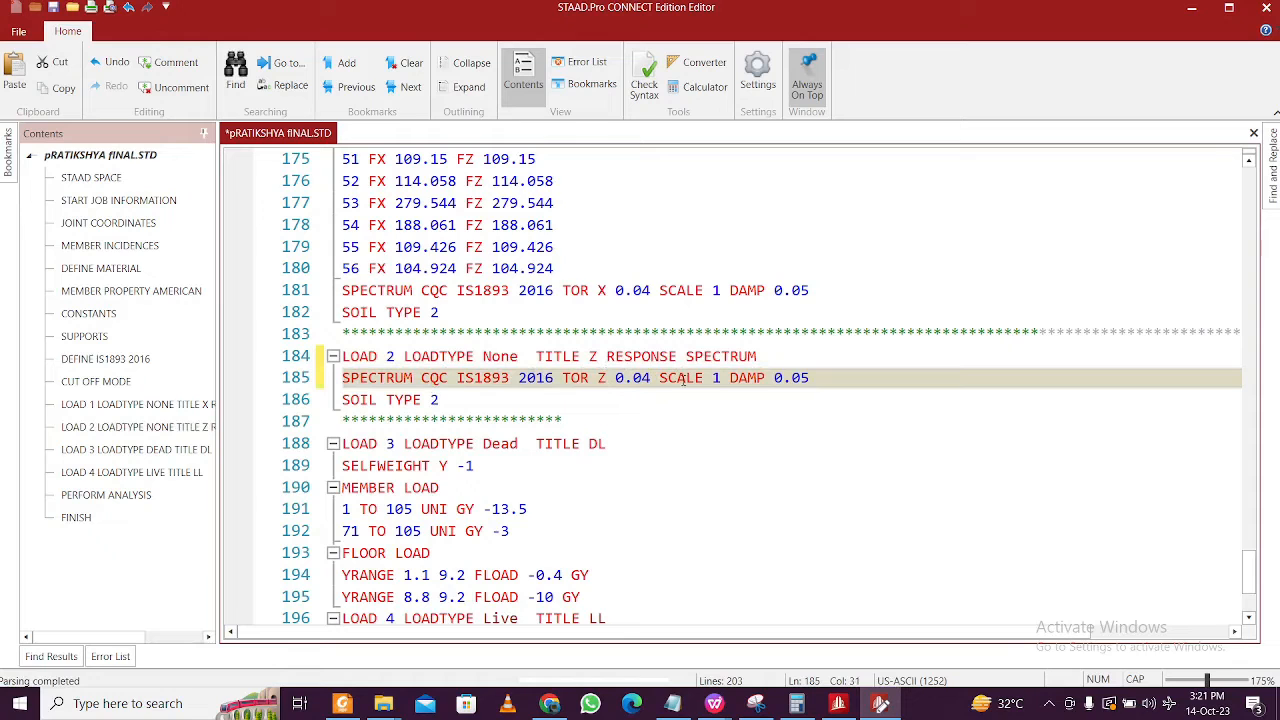
key("ctrl+s")
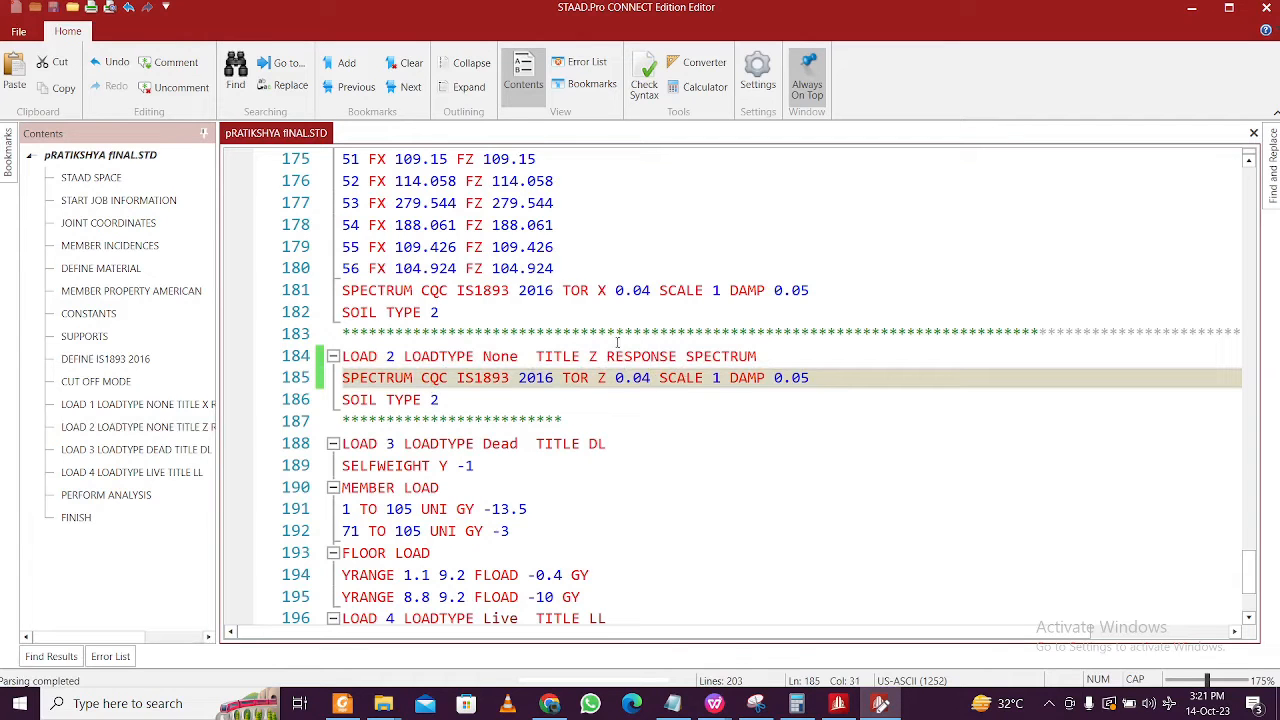
left_click(1262, 7)
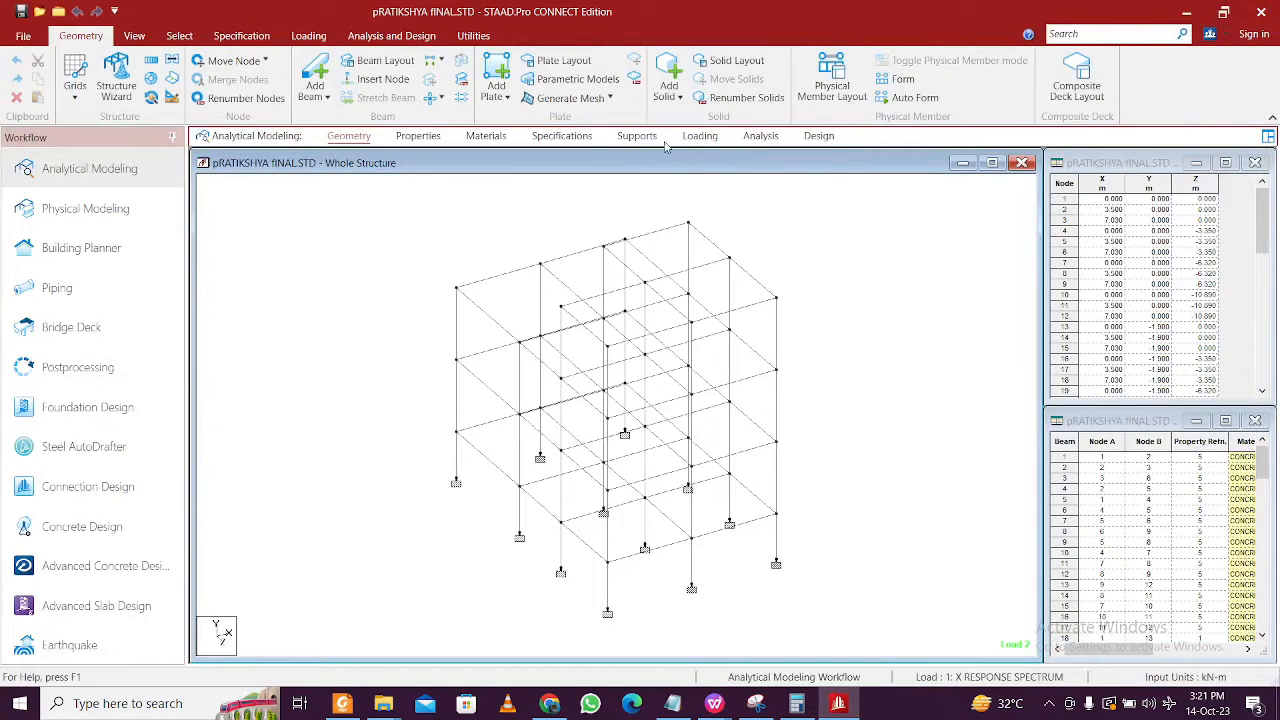
- Expand Load Cases Details and check the Z RESPONSE SPECTRUM settings of load case 2
left_click(700, 136)
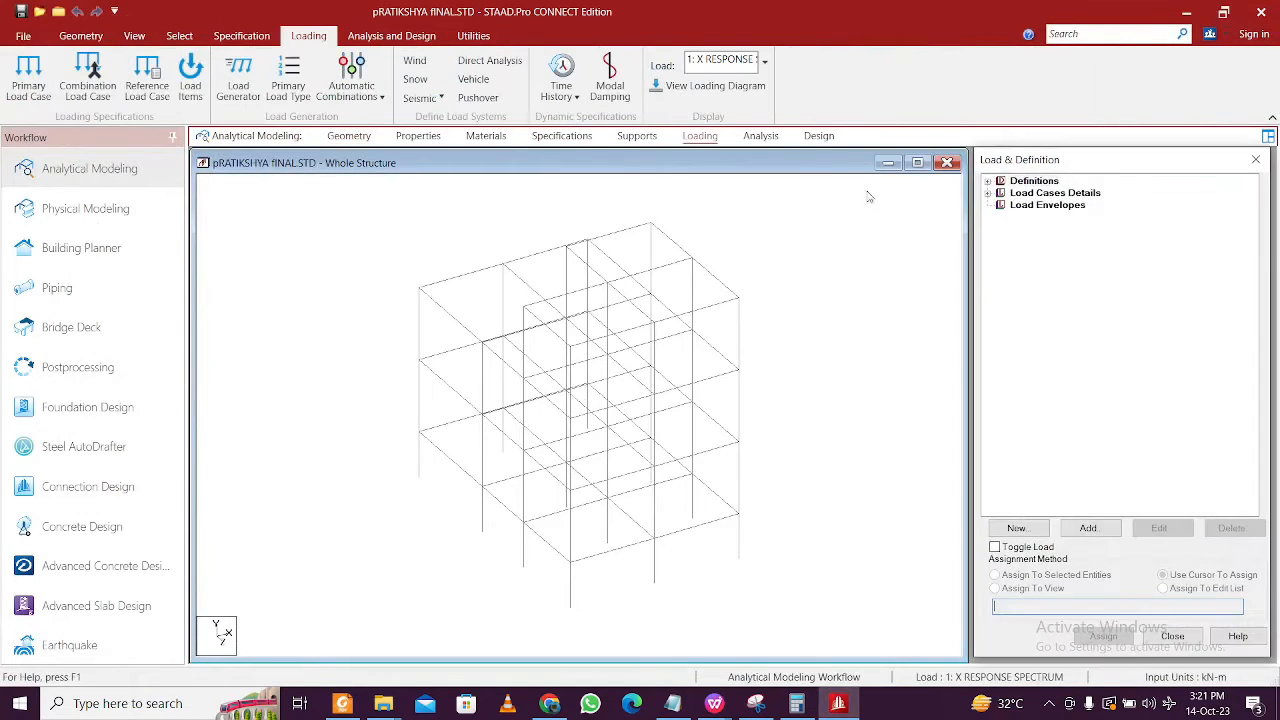
left_click(989, 193)
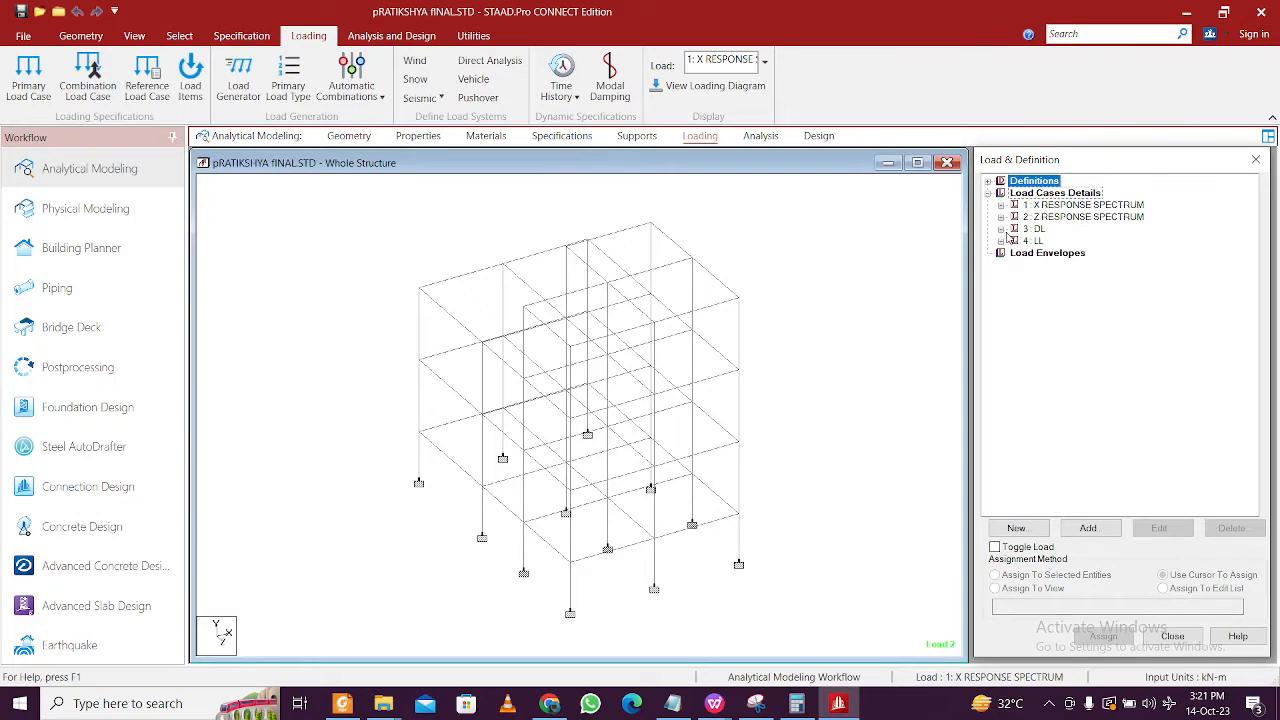
left_click(1001, 217)
left_click(1028, 229)
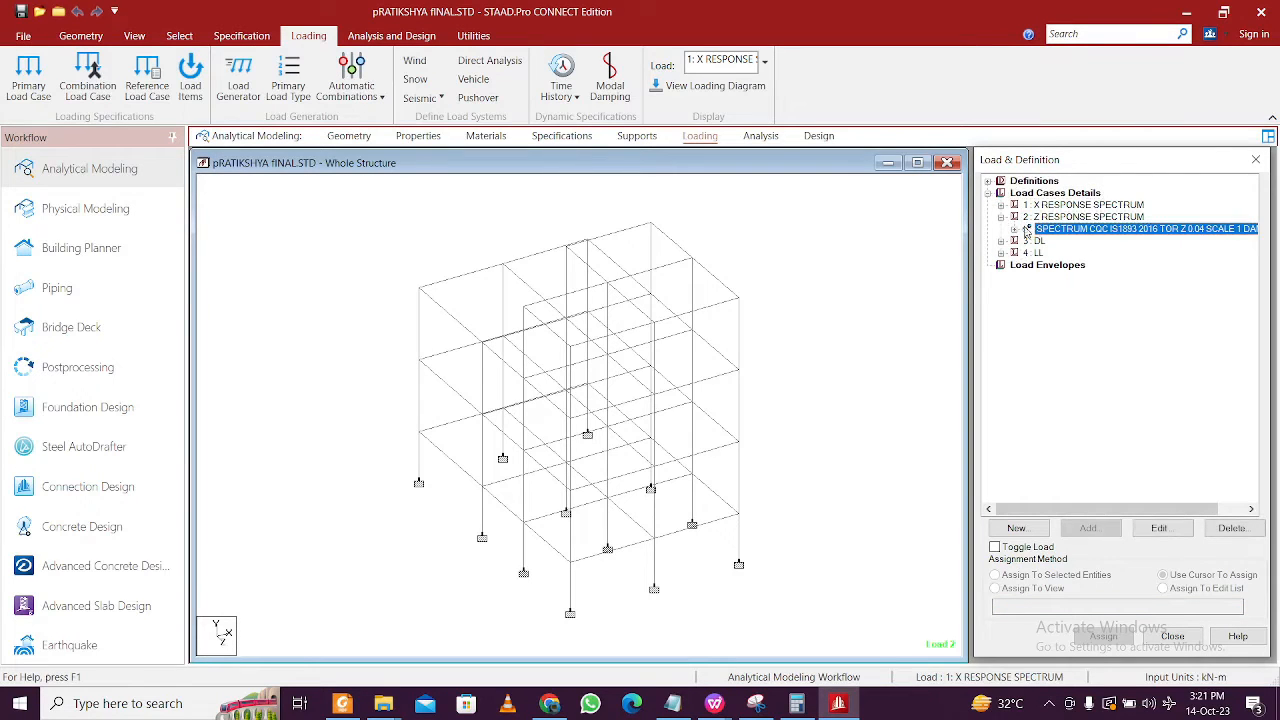
left_click(1158, 528)
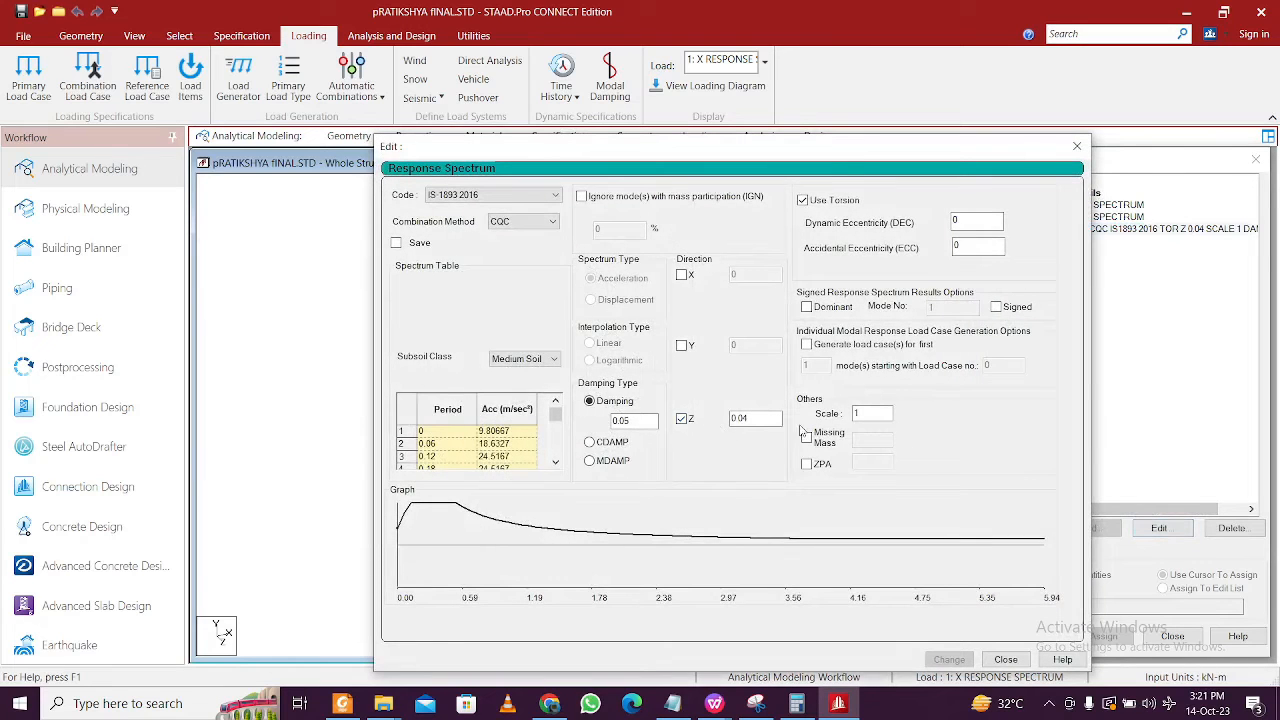
left_click(1077, 146)
left_click(1001, 217)
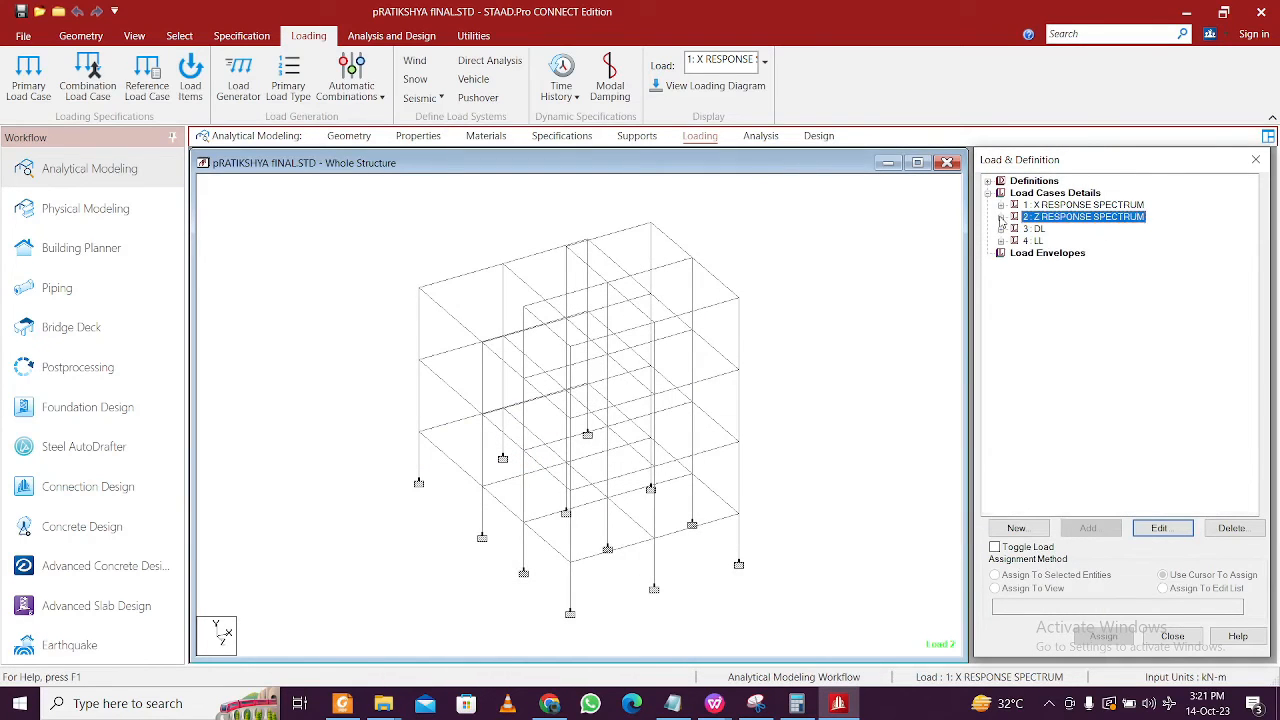
- Step through load case 1's joint loads (FX 111.173, 96.694, 14.504), then start adding a new load case
left_click(1001, 205)
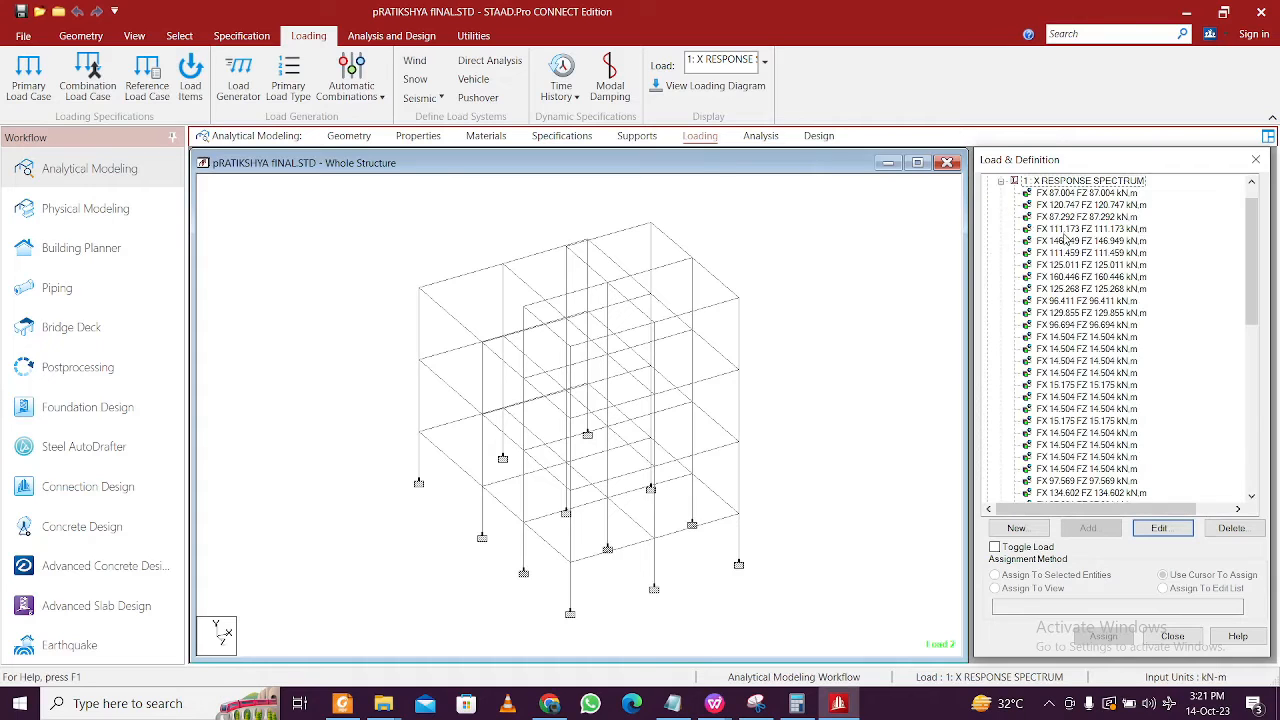
left_click(1066, 230)
left_click(1100, 348)
left_click(1100, 420)
left_click(1099, 469)
left_click(1100, 372)
left_click(1110, 325)
left_click(1110, 289)
left_click(1100, 265)
left_click(1097, 229)
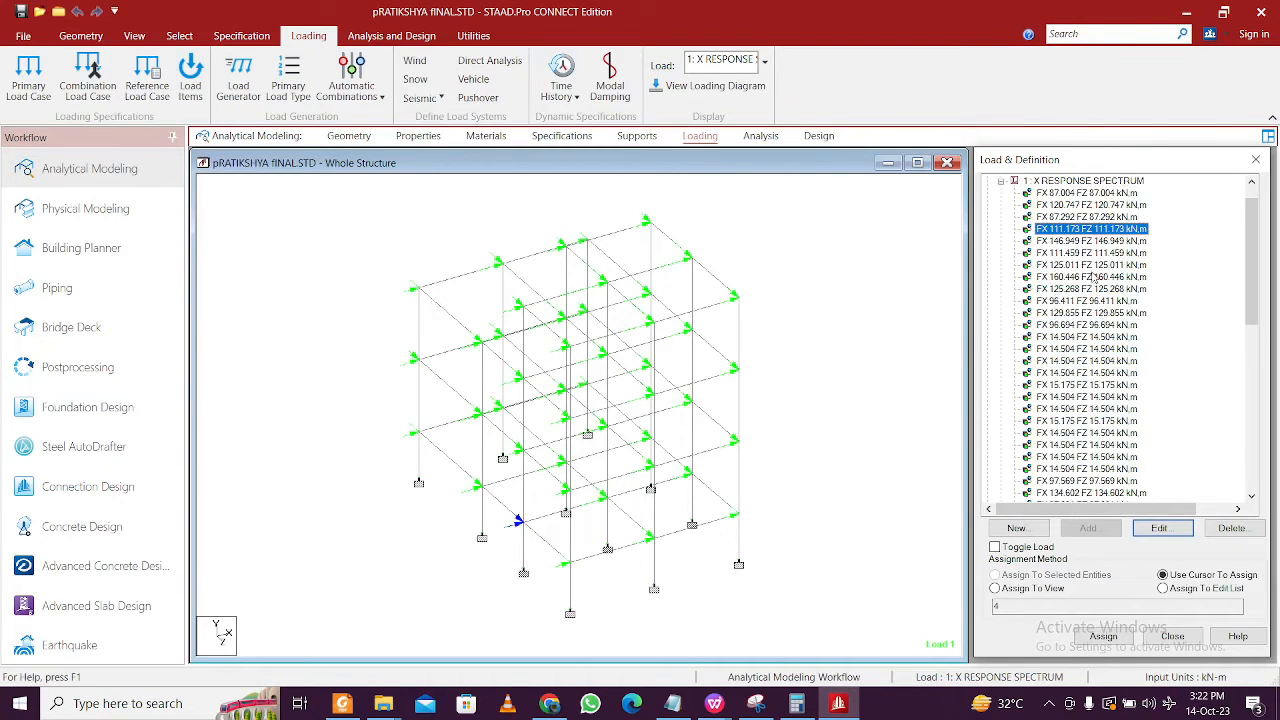
left_click(1095, 277)
left_click(1066, 361)
scroll(1087, 271, "up", 1)
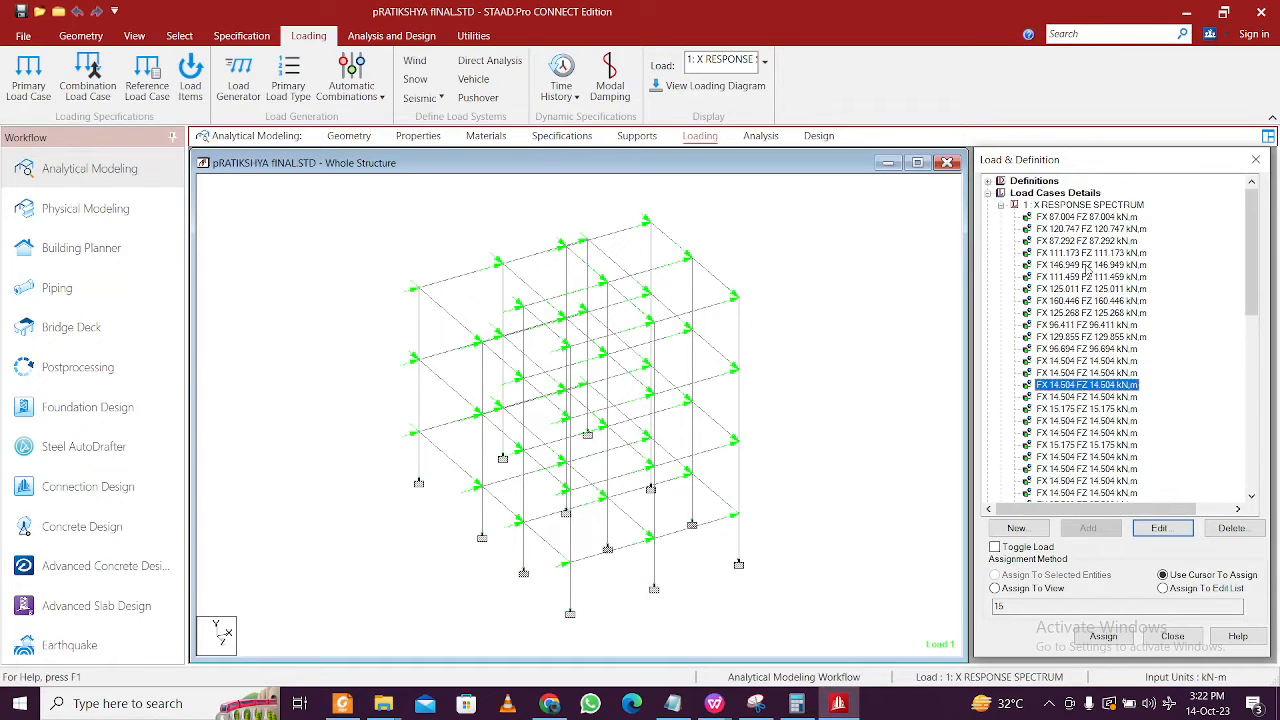
left_click(1066, 194)
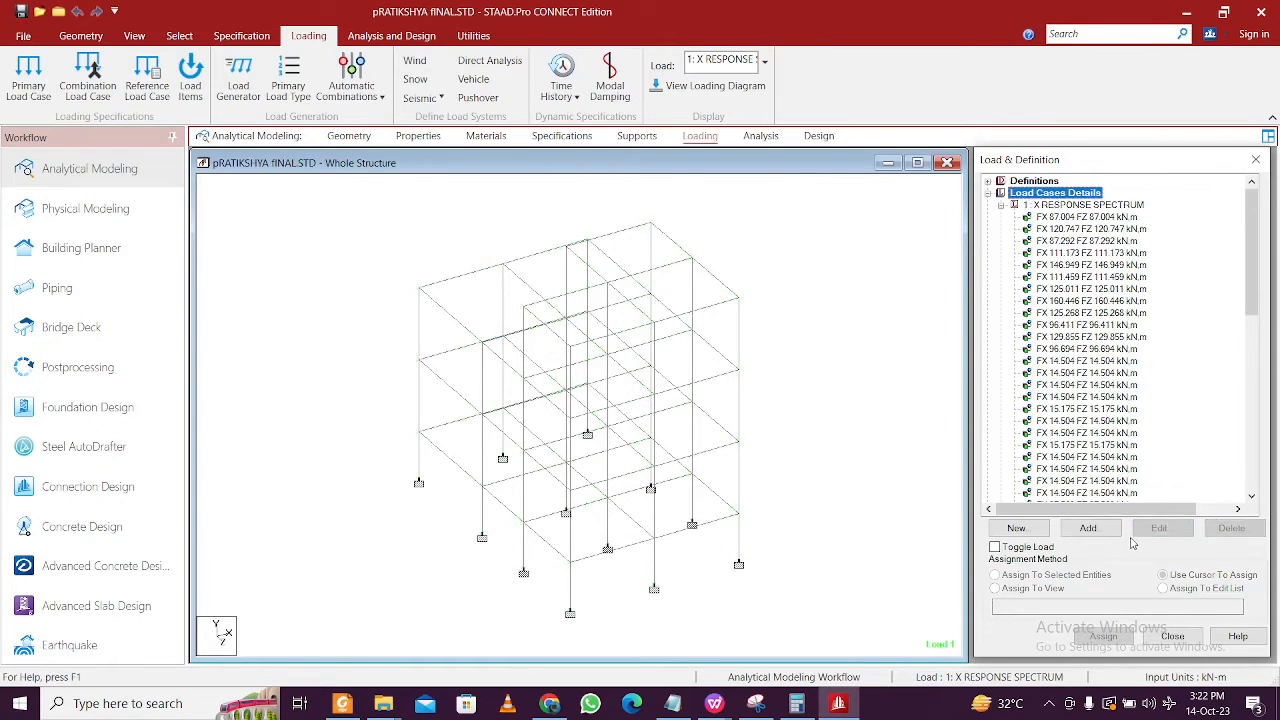
left_click(1088, 527)
- Preview the automatic IS 456 load combination option, then close the dialog without adding
left_click(500, 265)
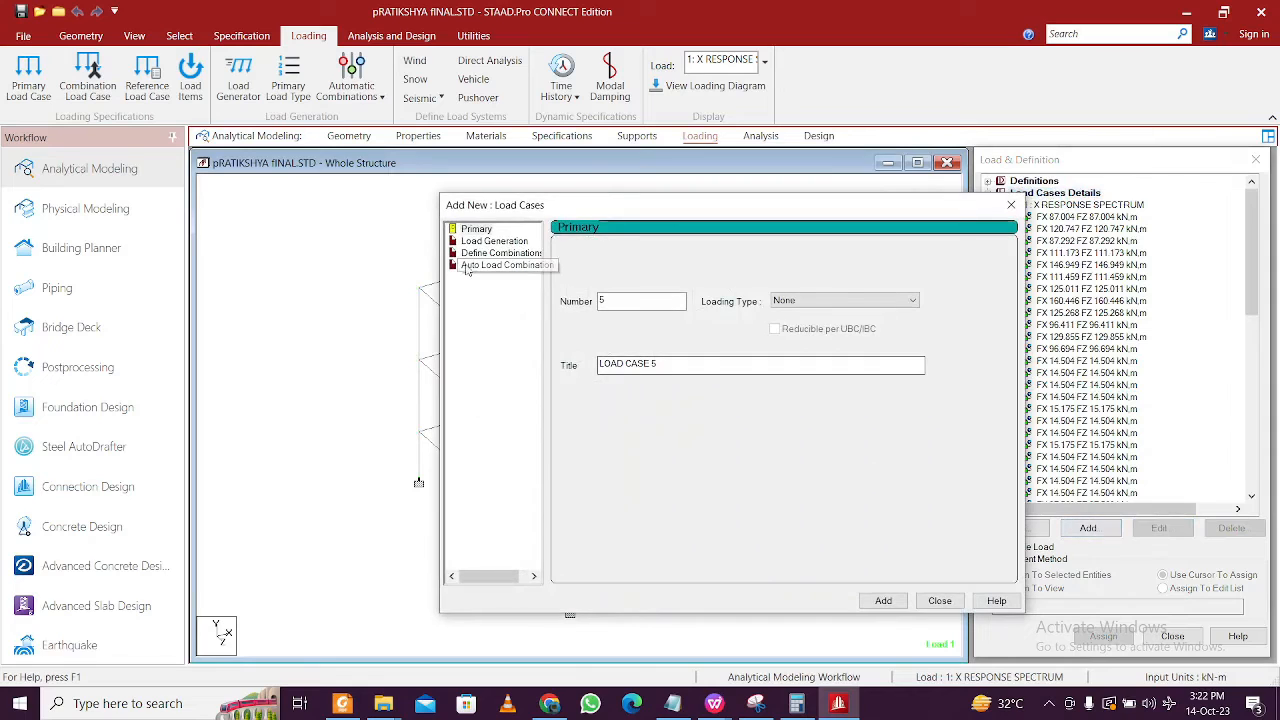
left_click(758, 254)
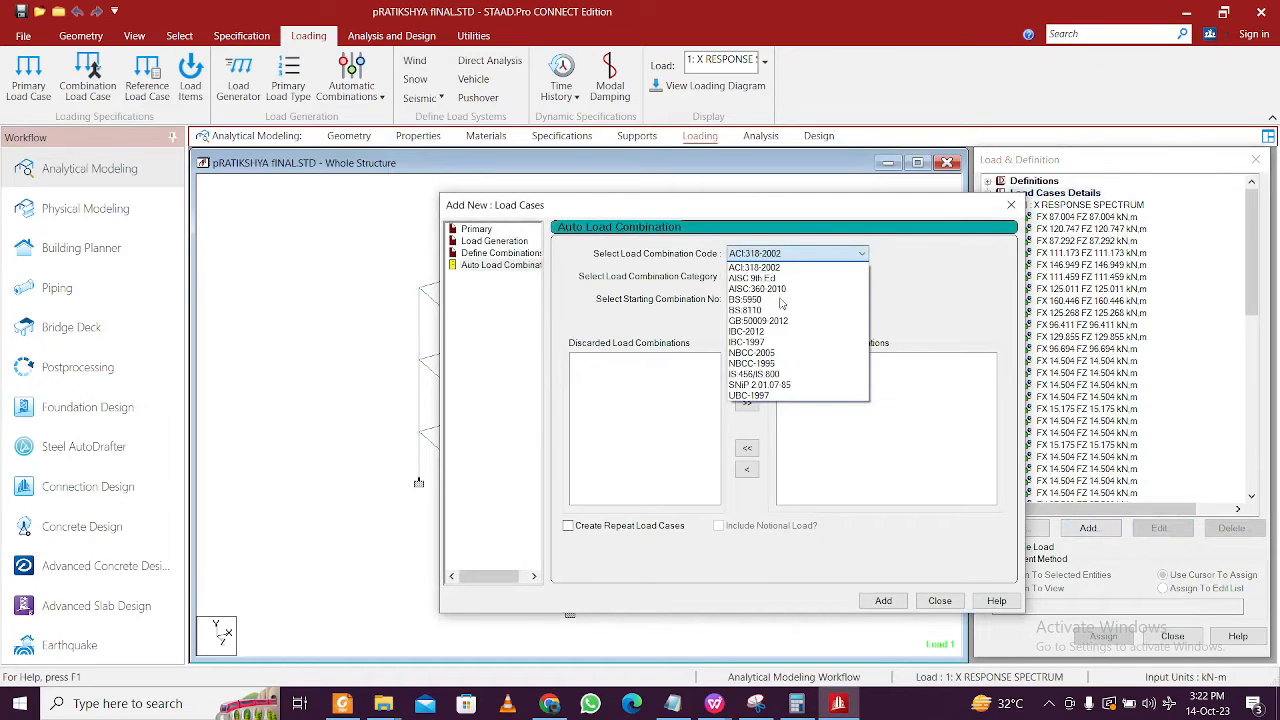
left_click(785, 376)
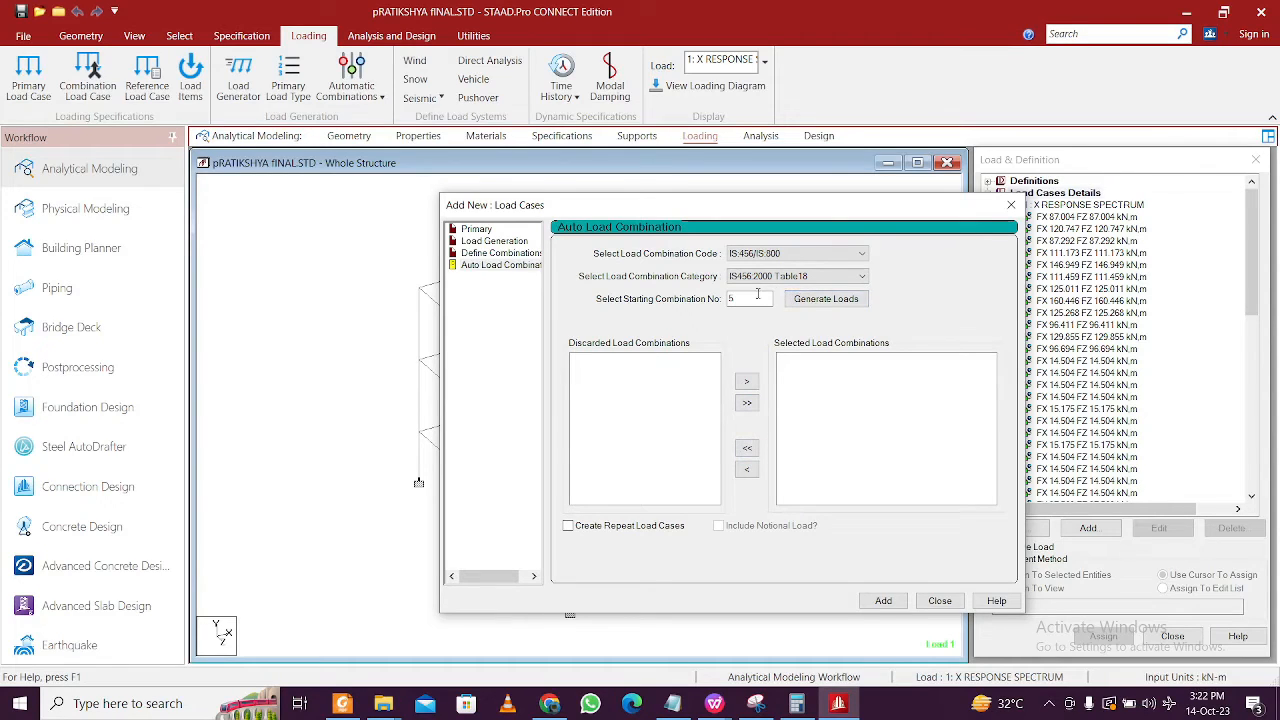
left_click(1011, 204)
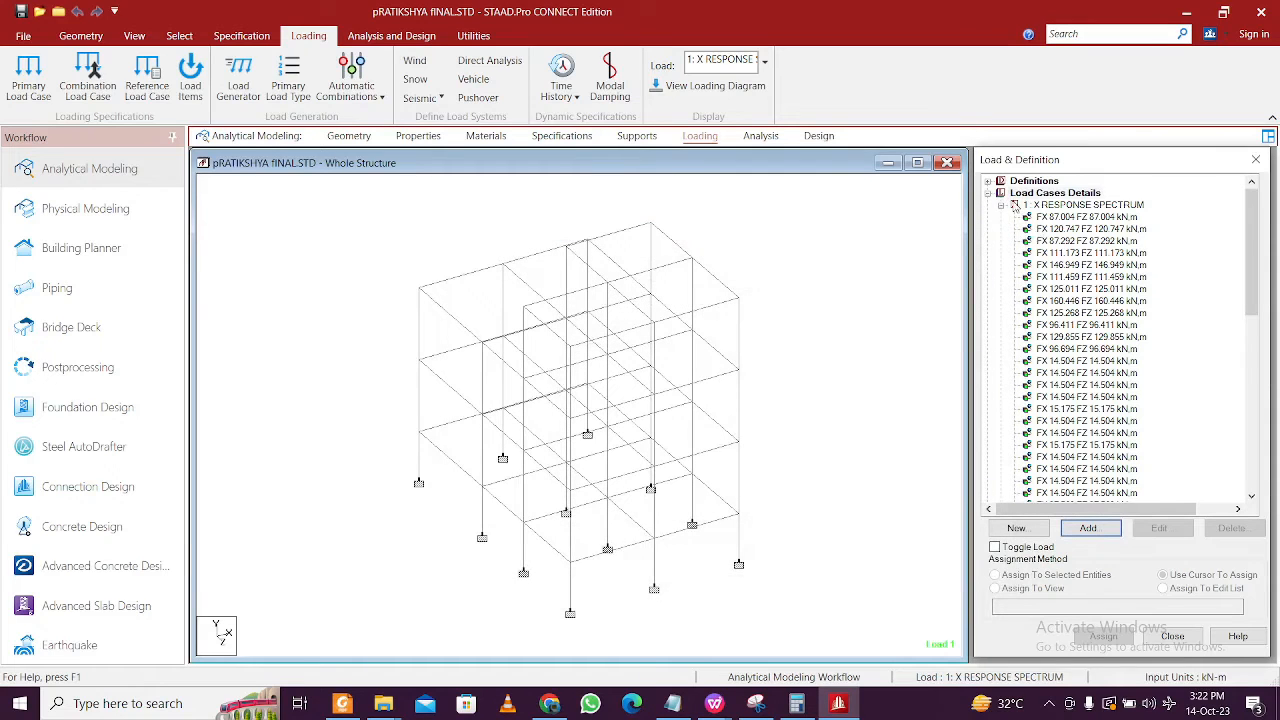
- Collapse load case 1 so cases 1 to 4 are listed, checking the Load Items window and envelopes
left_click(1002, 205)
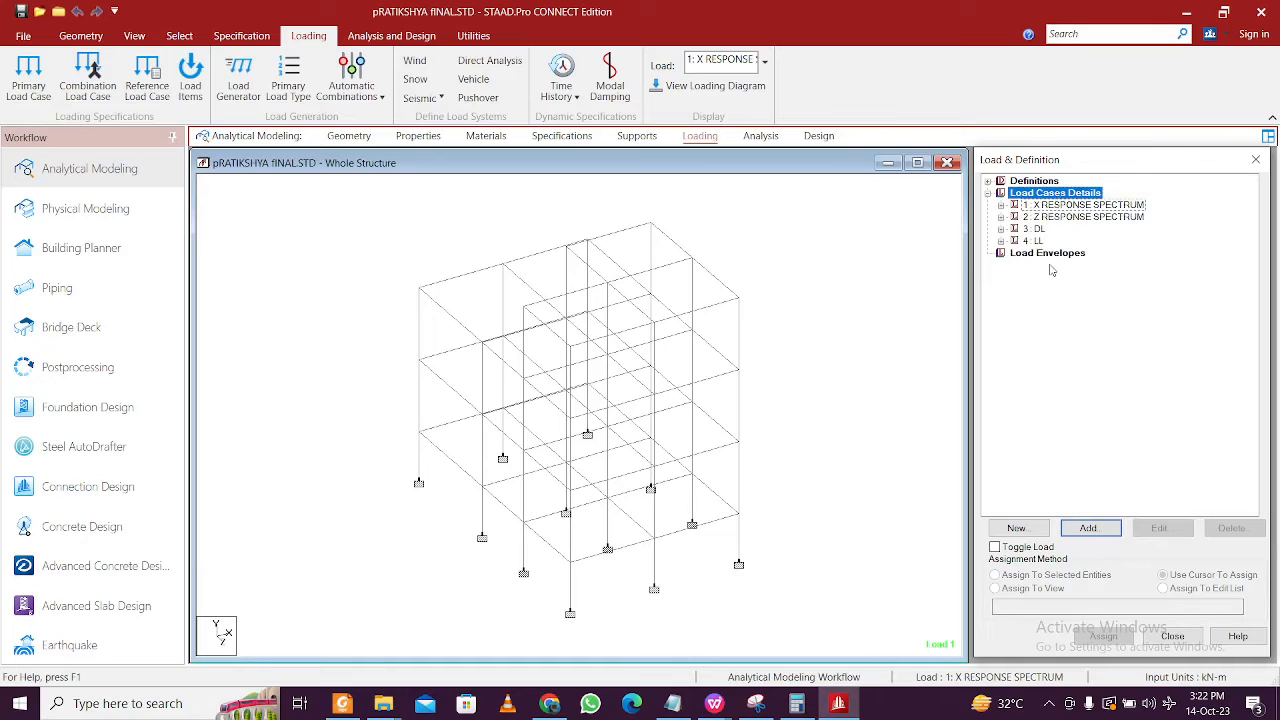
left_click(1101, 535)
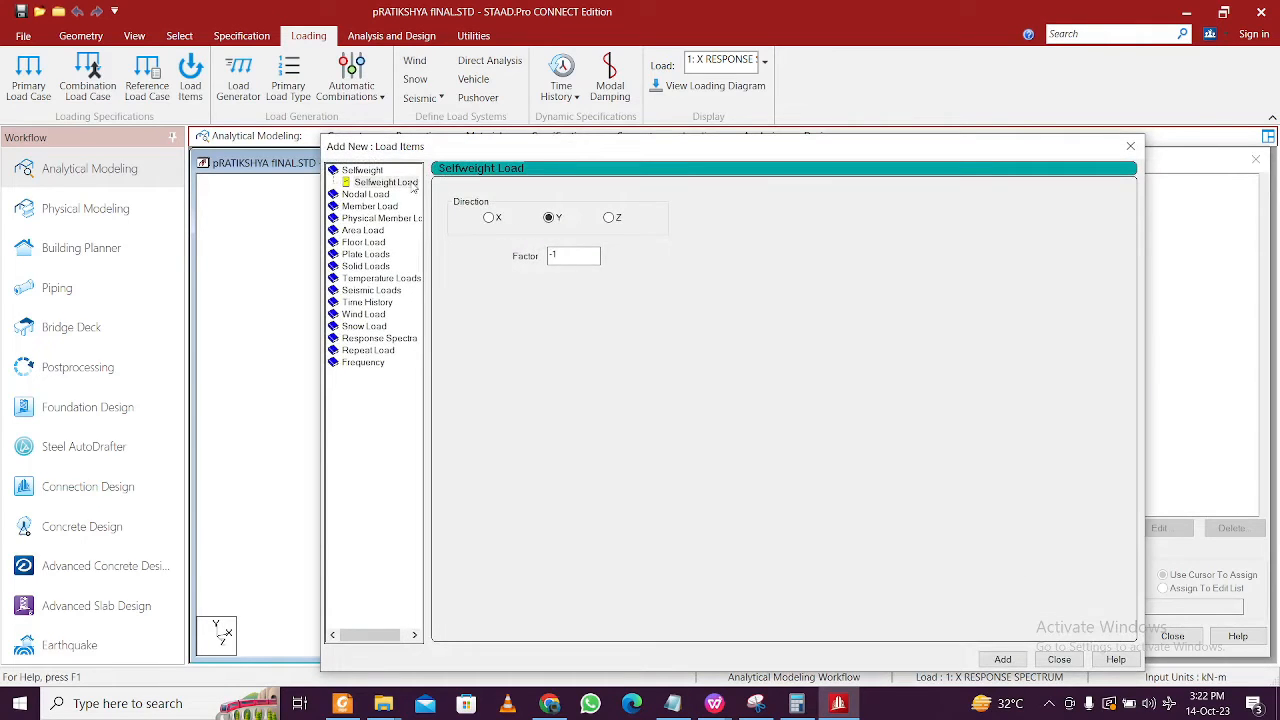
left_click(1130, 146)
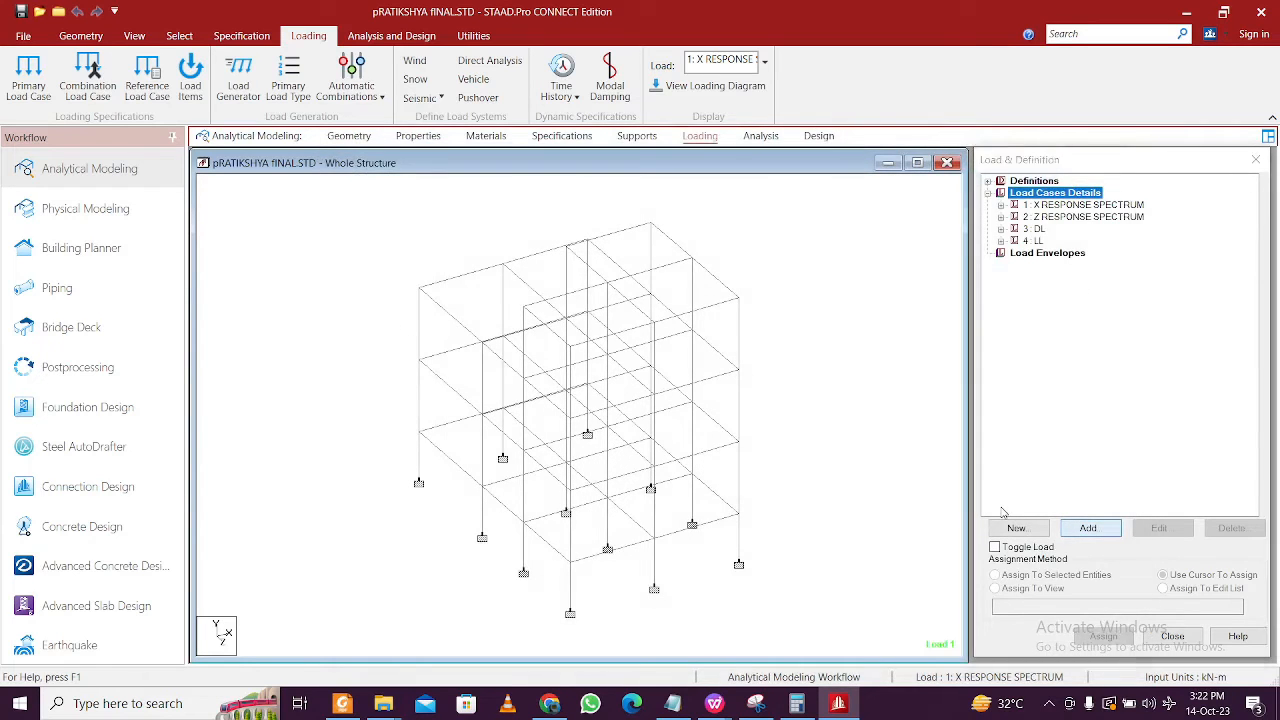
left_click(1090, 527)
left_click(1130, 146)
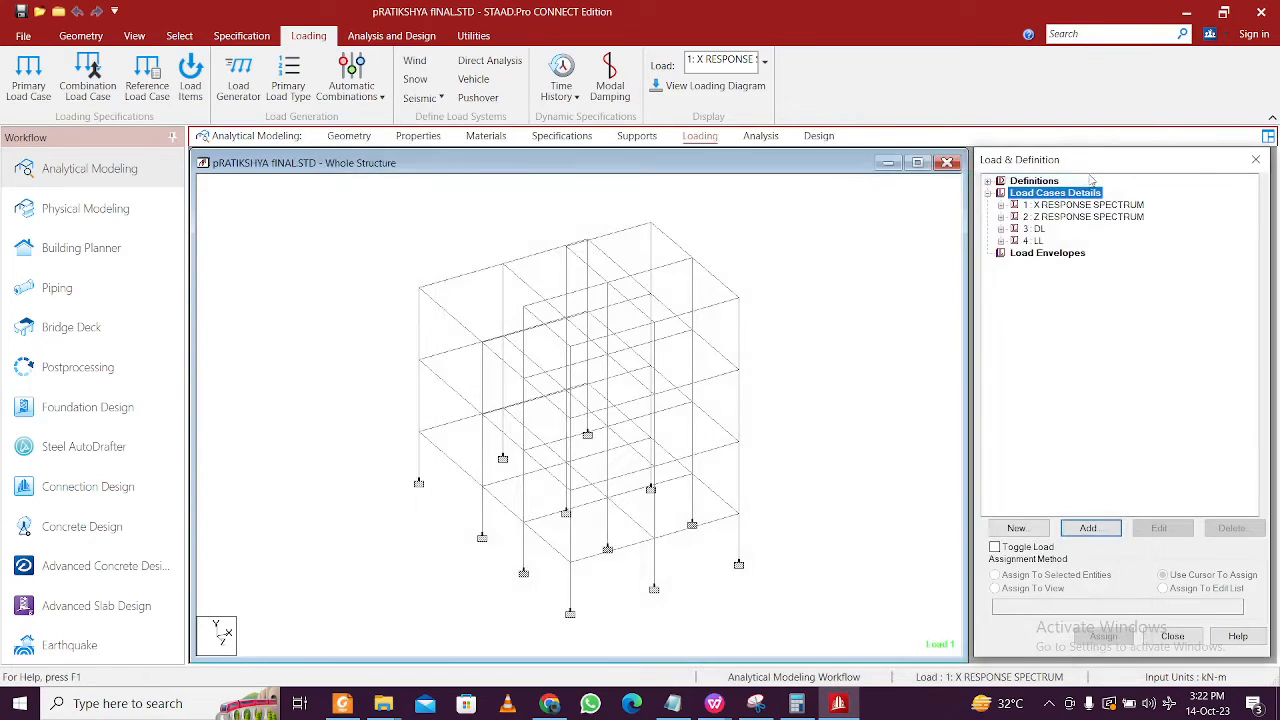
left_click(1022, 256)
left_click(1054, 193)
- Generate automatic IS 456 load combinations and add them as load cases 5 to 8
left_click(1088, 528)
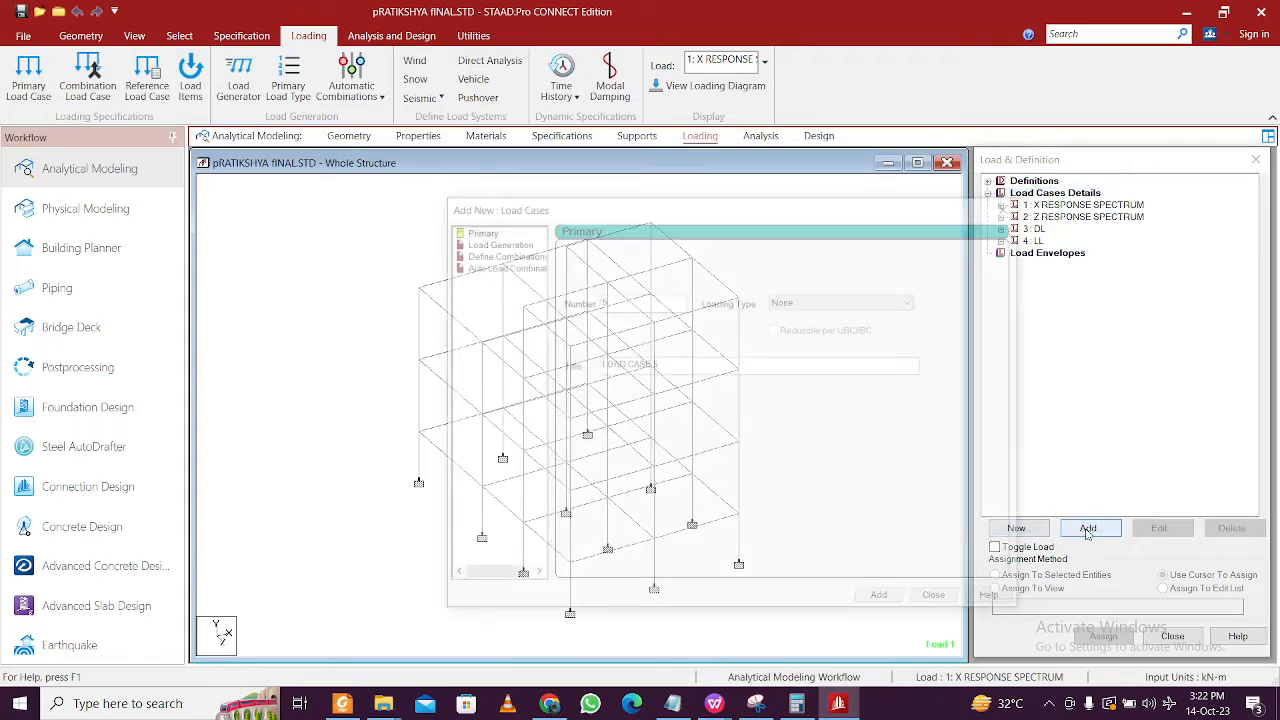
left_click(527, 266)
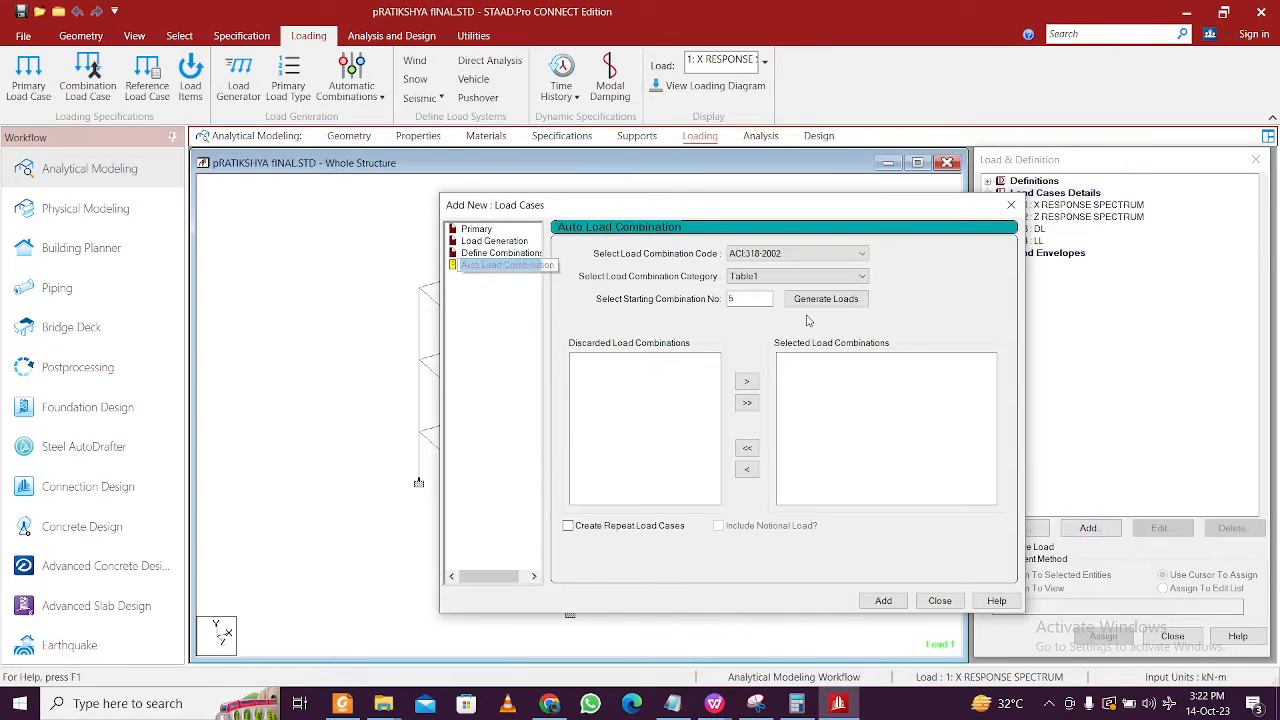
left_click(805, 255)
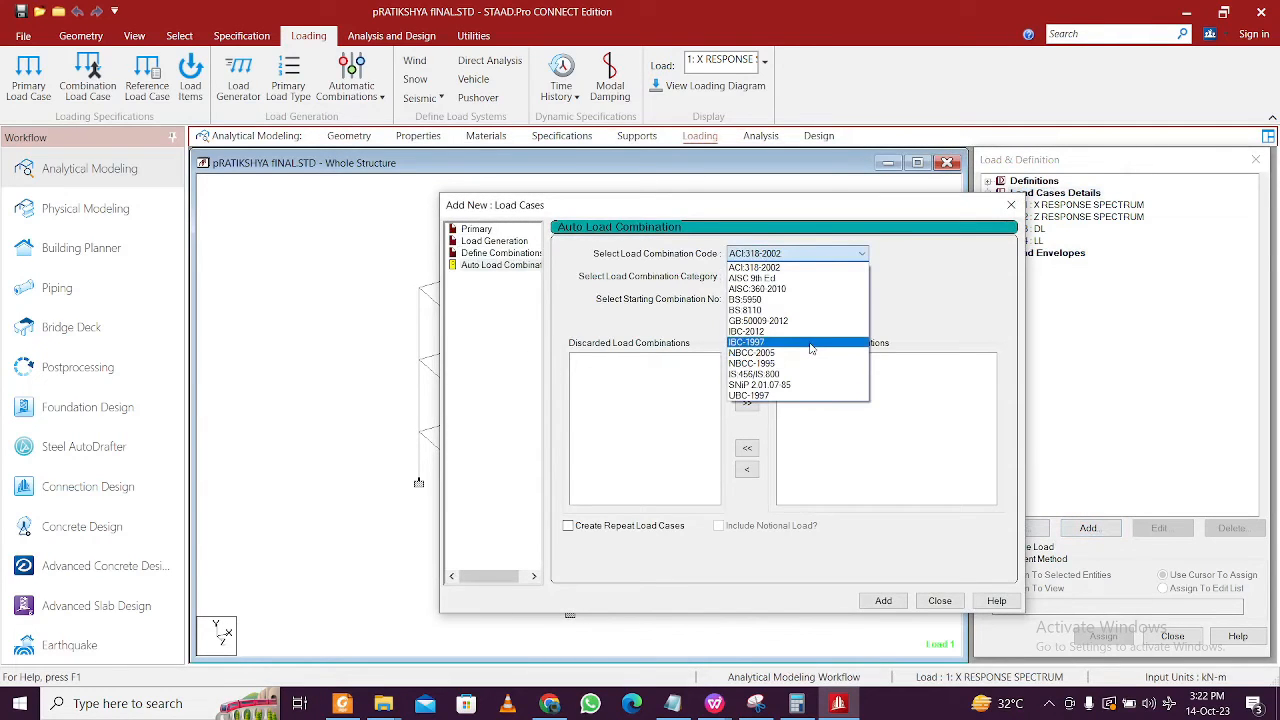
left_click(812, 374)
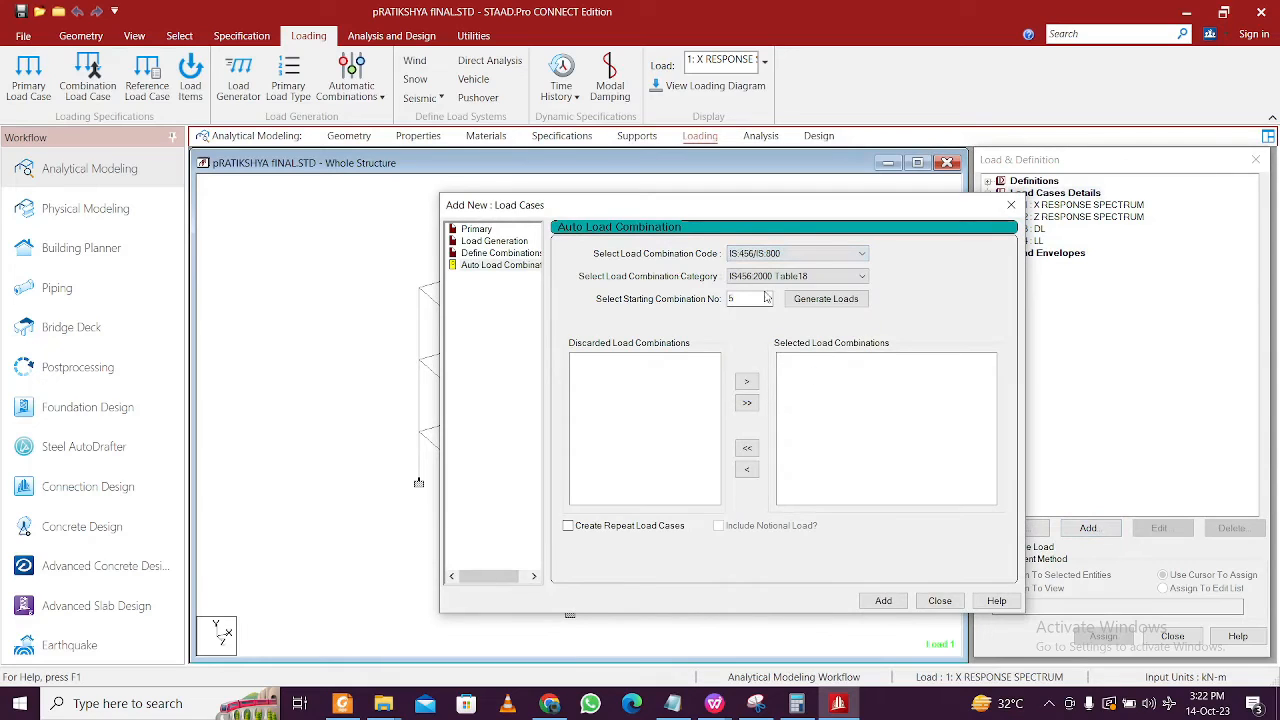
left_click(831, 305)
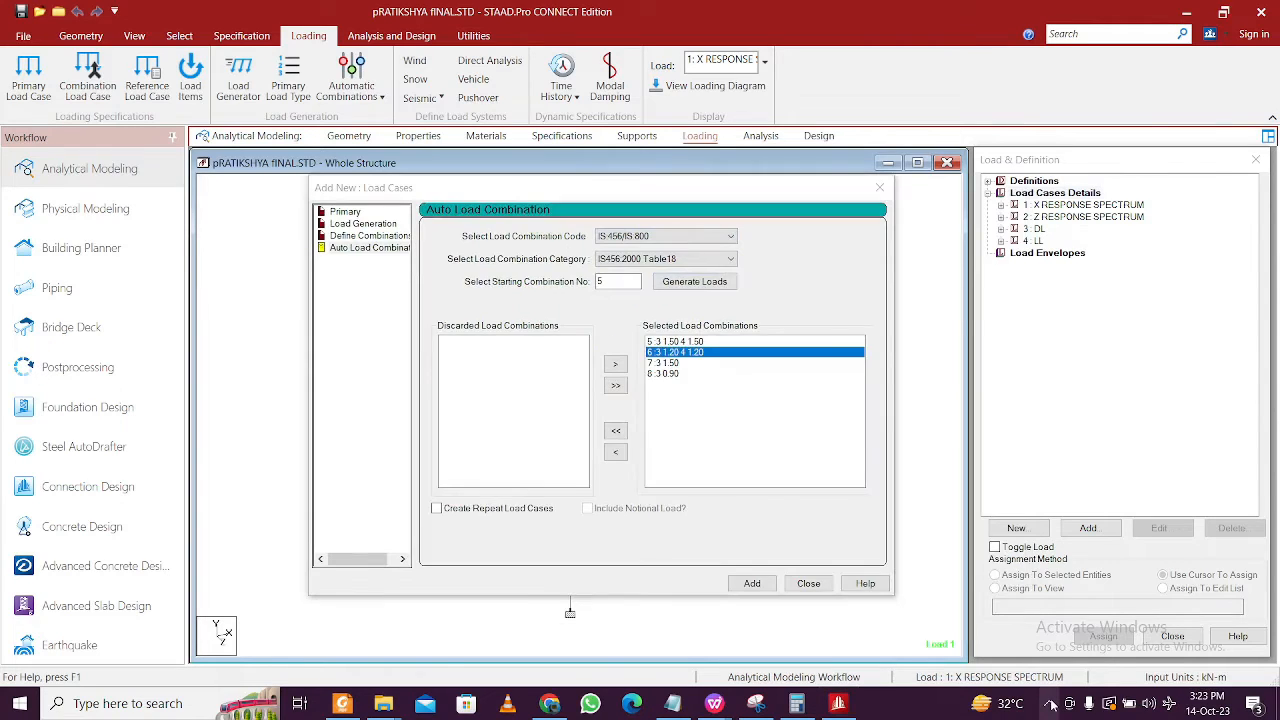
left_click(1051, 705)
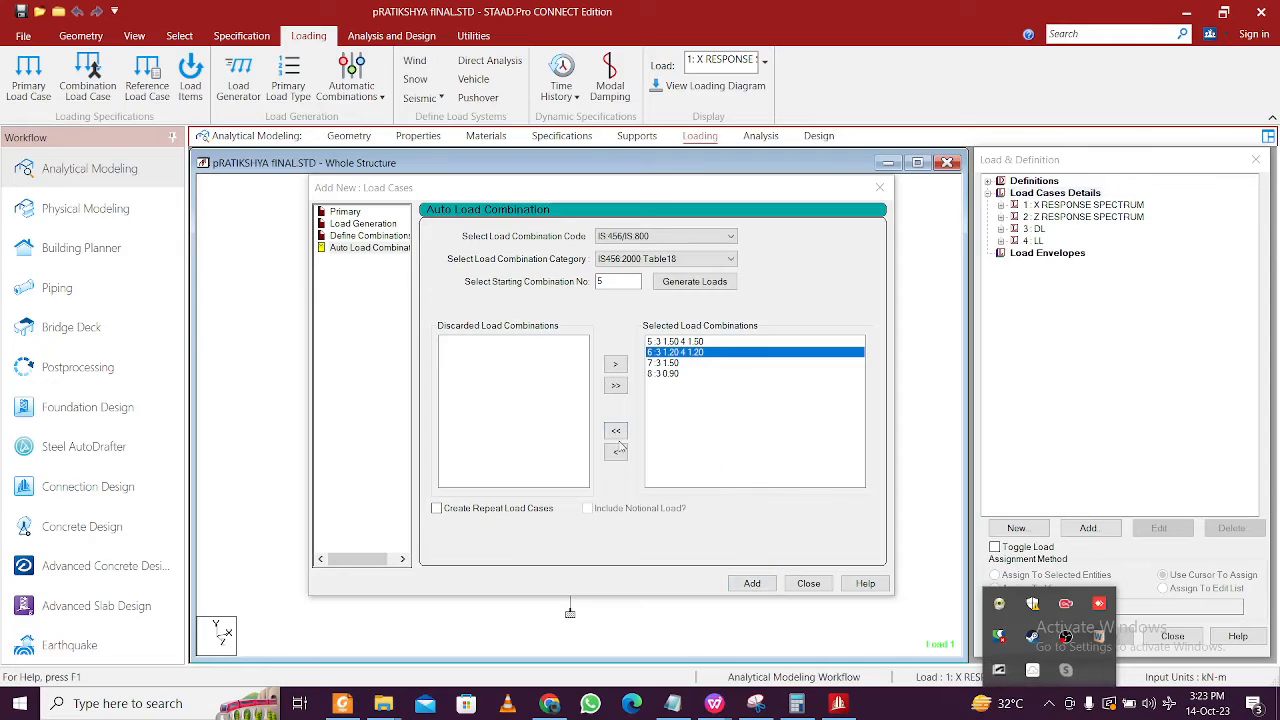
left_click(696, 422)
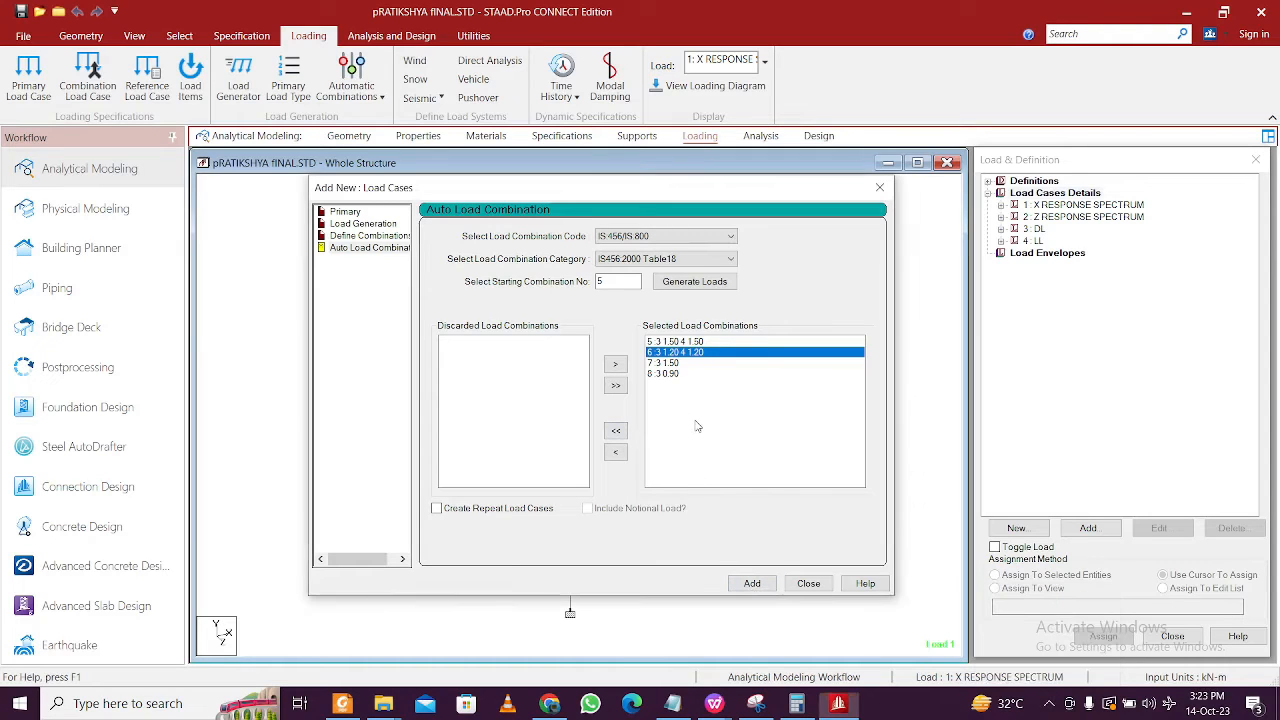
left_click(752, 584)
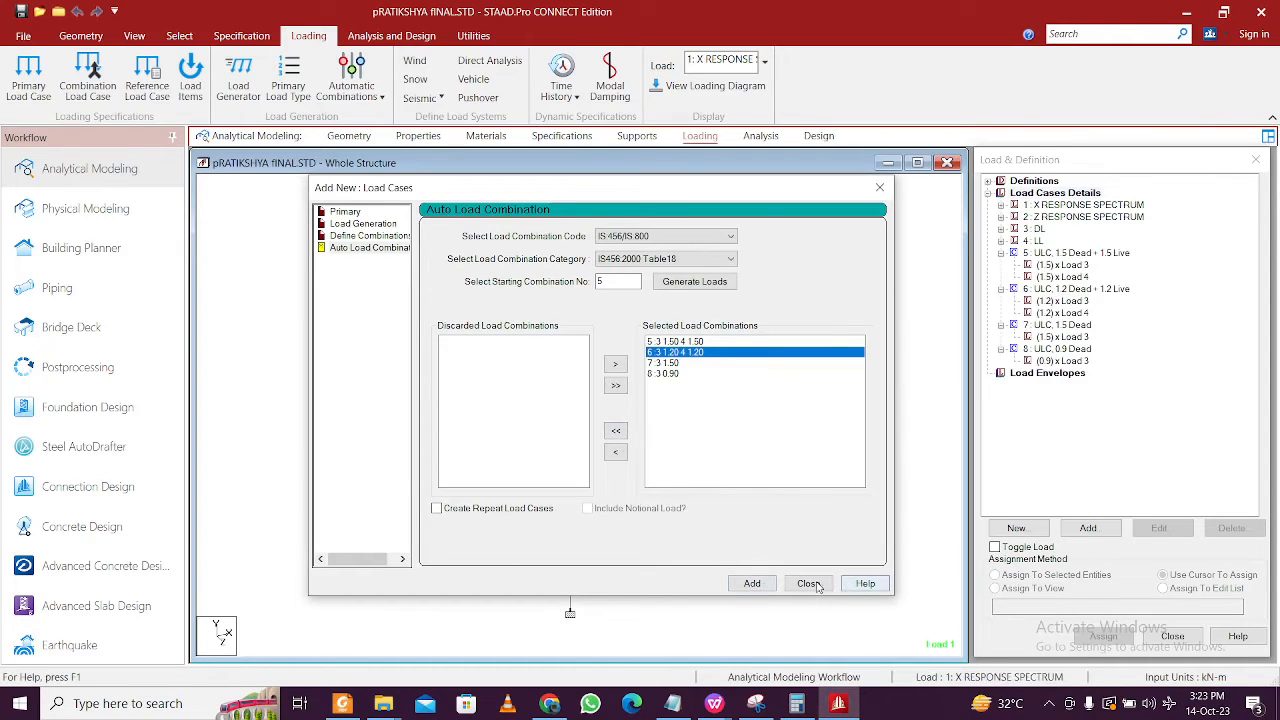
left_click(810, 584)
- Display each combination's factored loads: 1.5DL+1.5LL, 1.2DL+1.2LL, 1.5DL and 0.9DL
left_click(1078, 264)
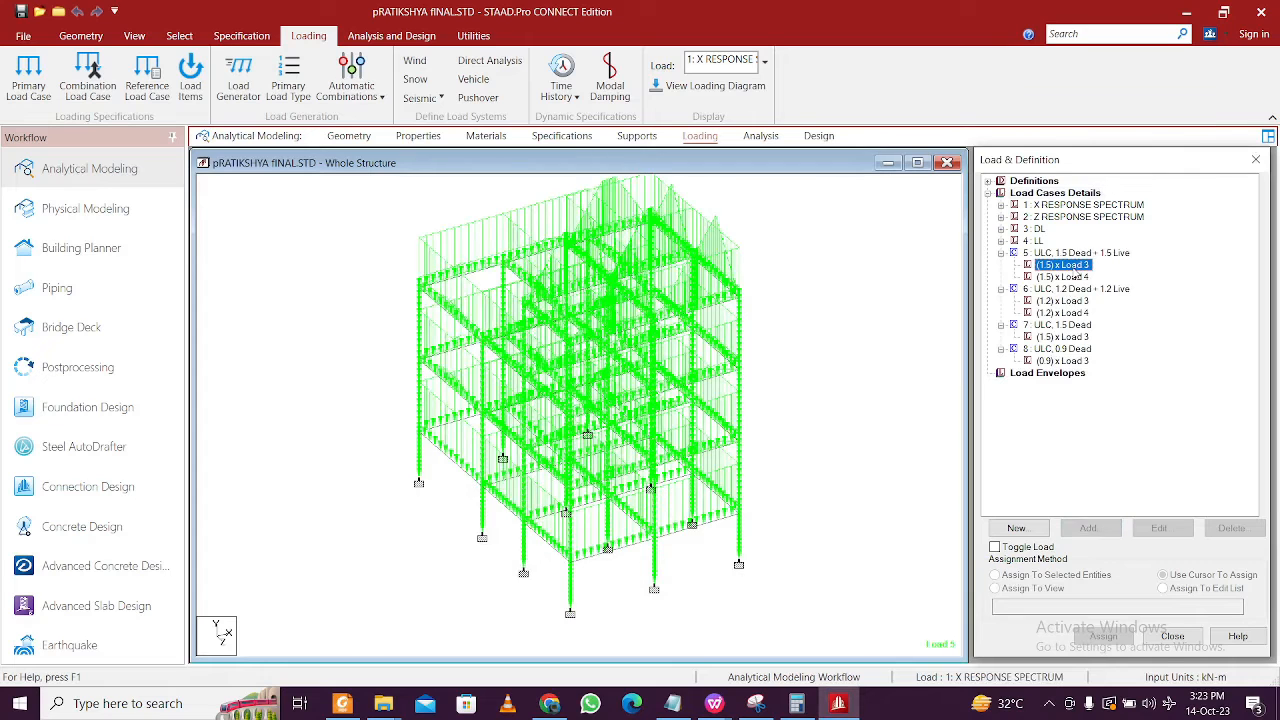
left_click(1073, 276)
left_click(1083, 302)
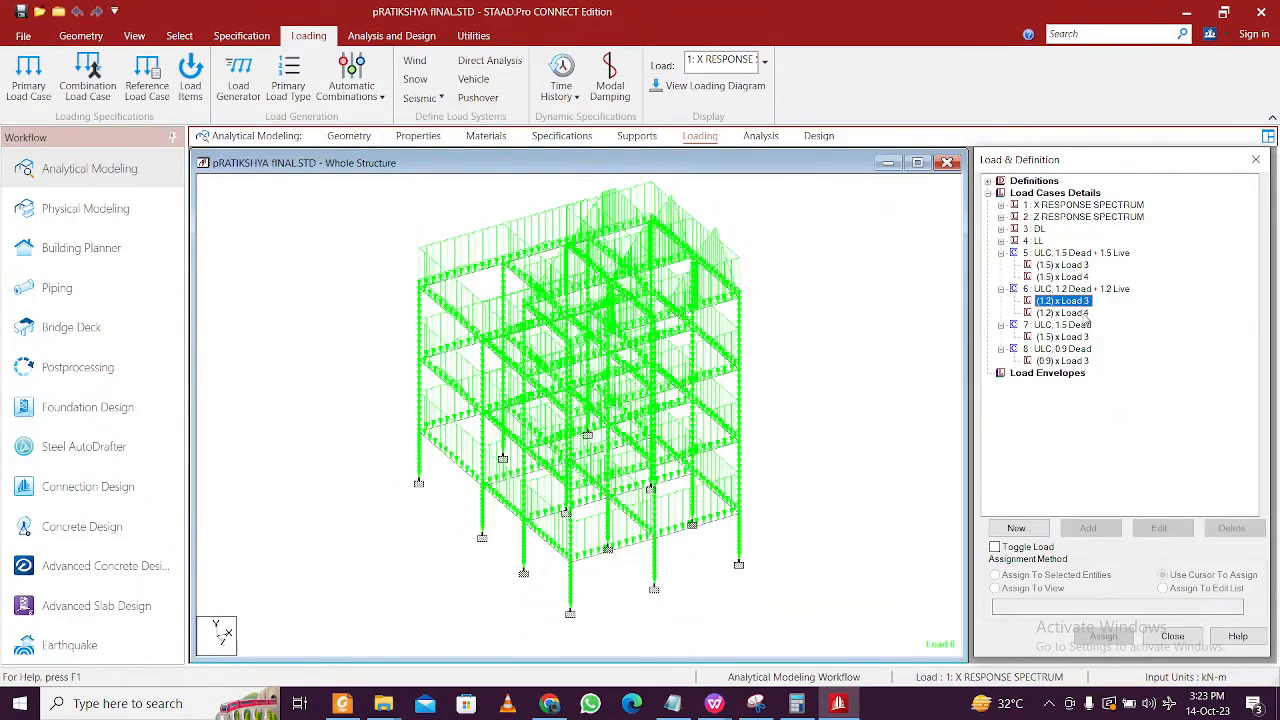
left_click(1083, 313)
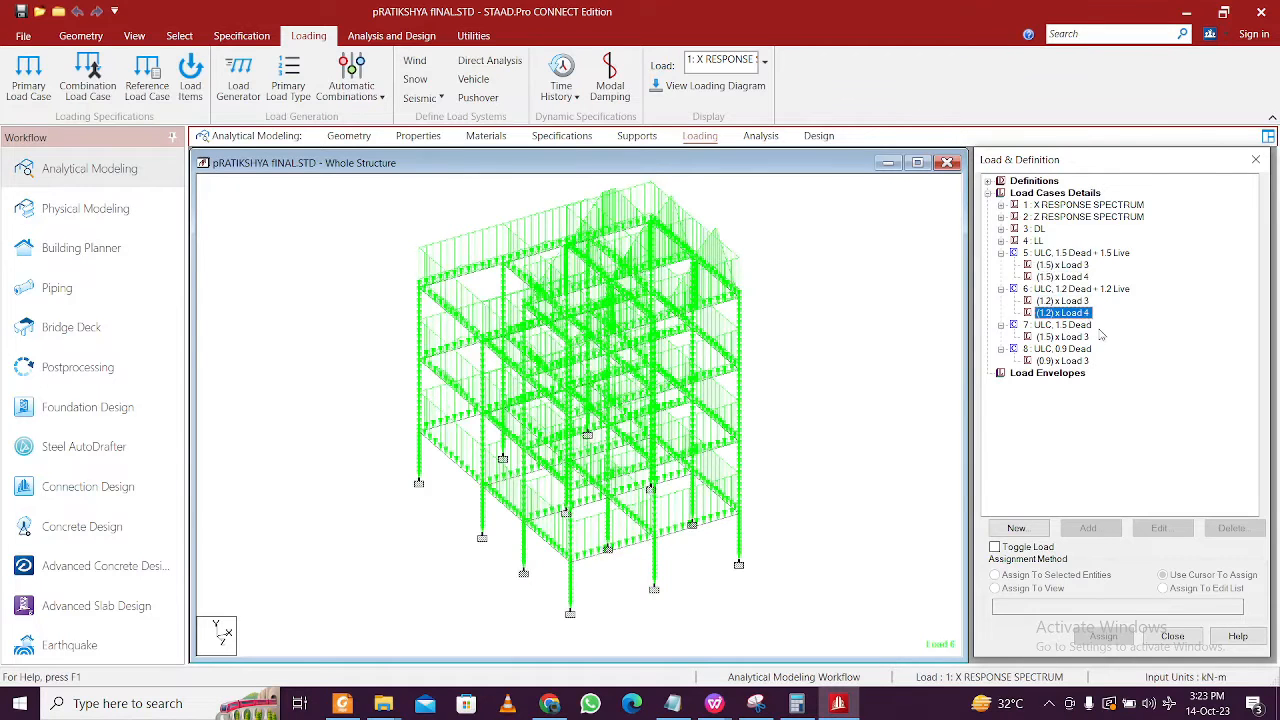
left_click(1085, 337)
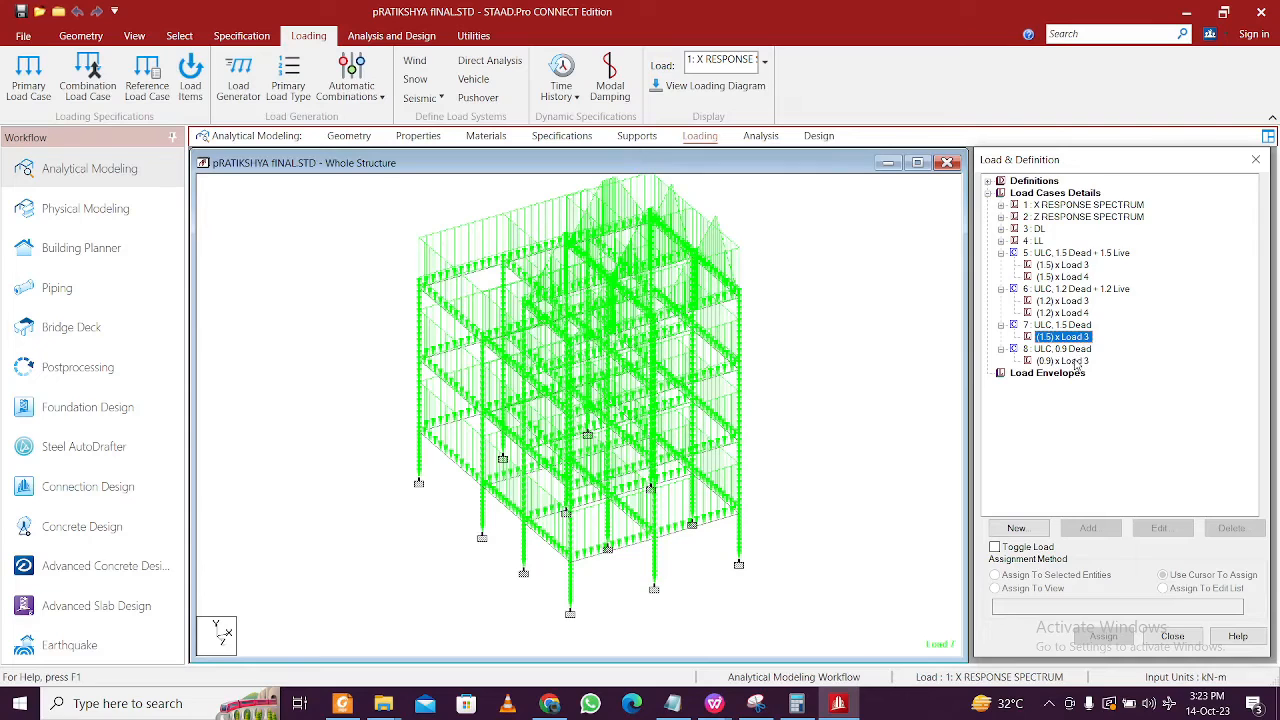
left_click(1076, 361)
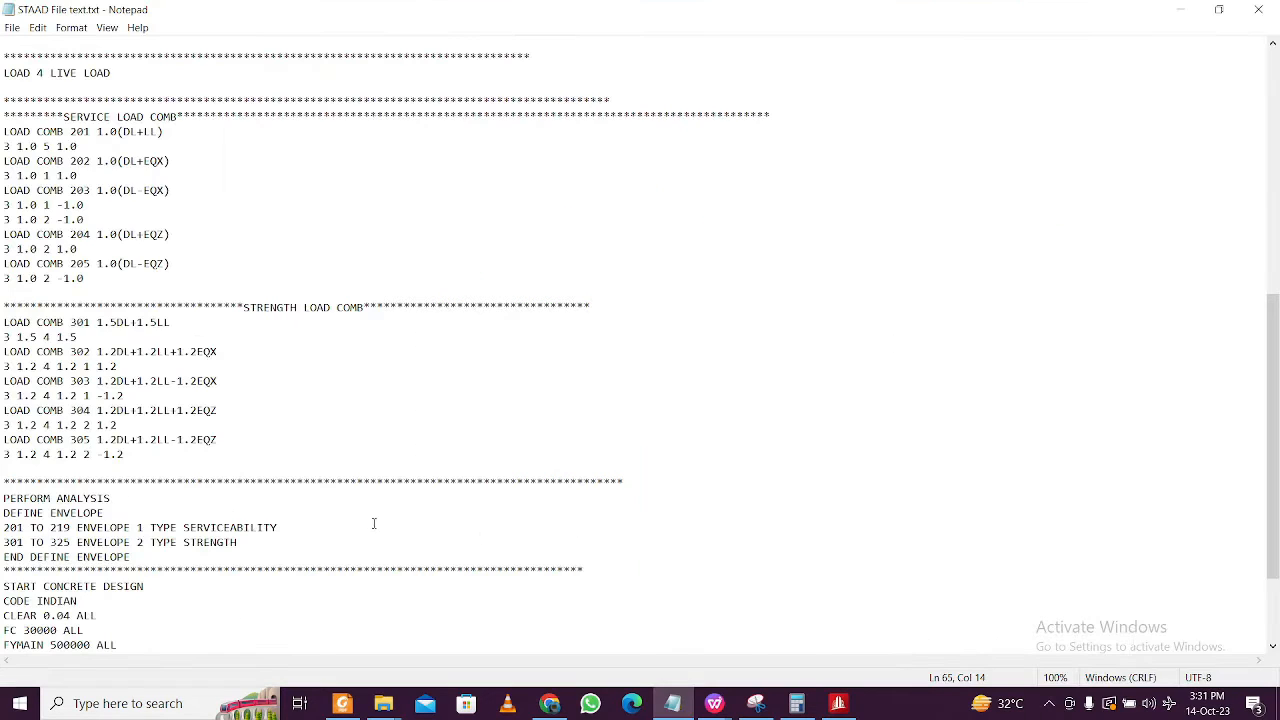
- Select the block from SERVICE LOAD COMB to END DEFINE ENVELOPE in STAAD File text.txt
scroll(64, 263, "up", 2)
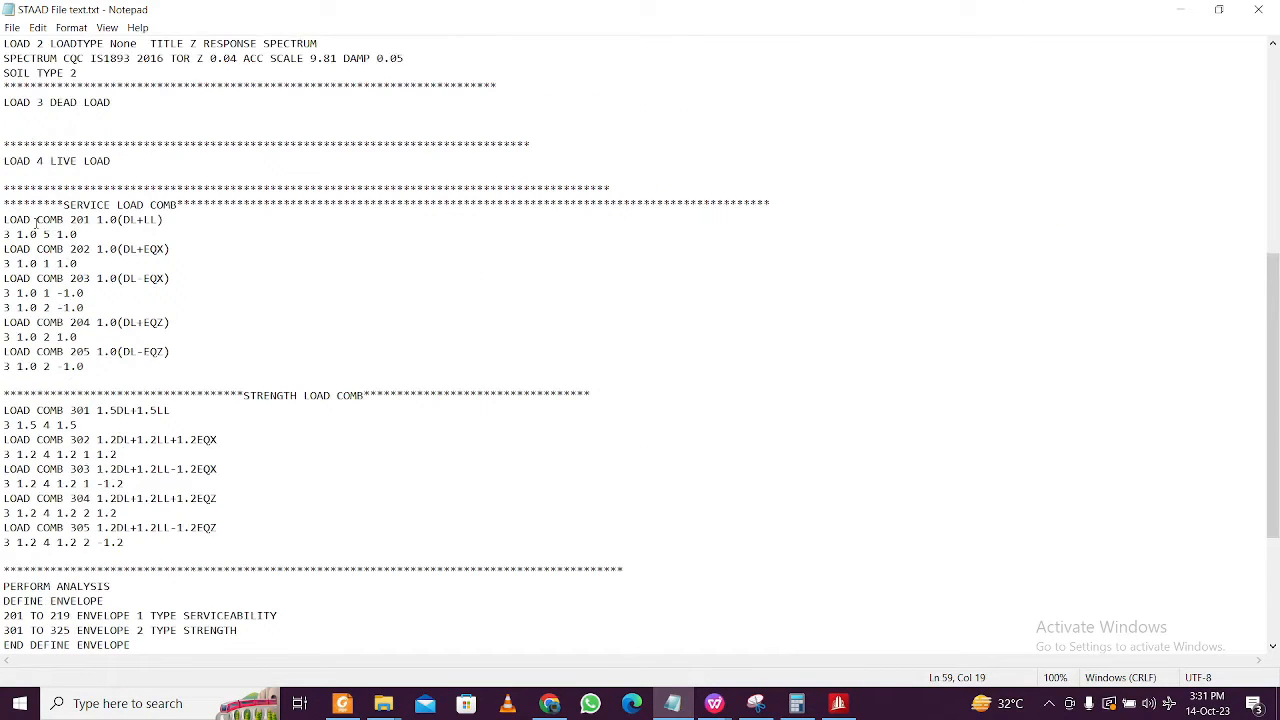
scroll(109, 206, "down", 3)
left_click_drag(3, 204, 283, 346)
scroll(293, 352, "down", 3)
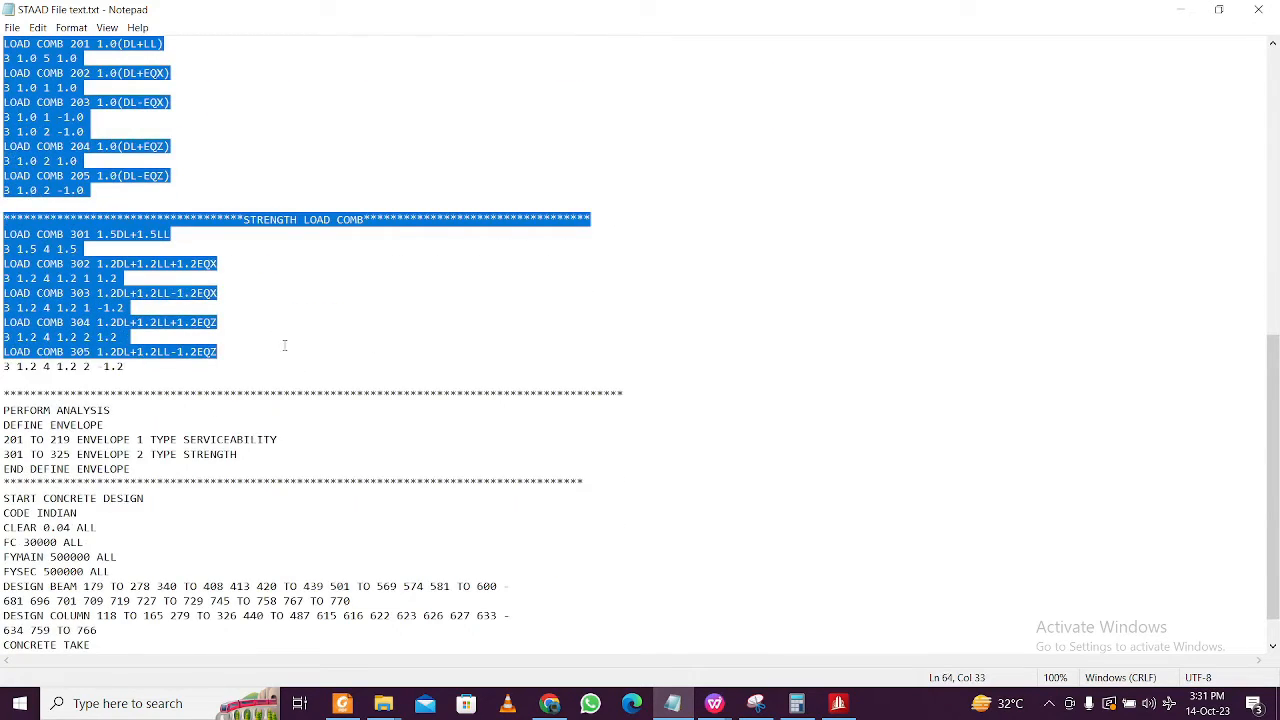
left_click(311, 343)
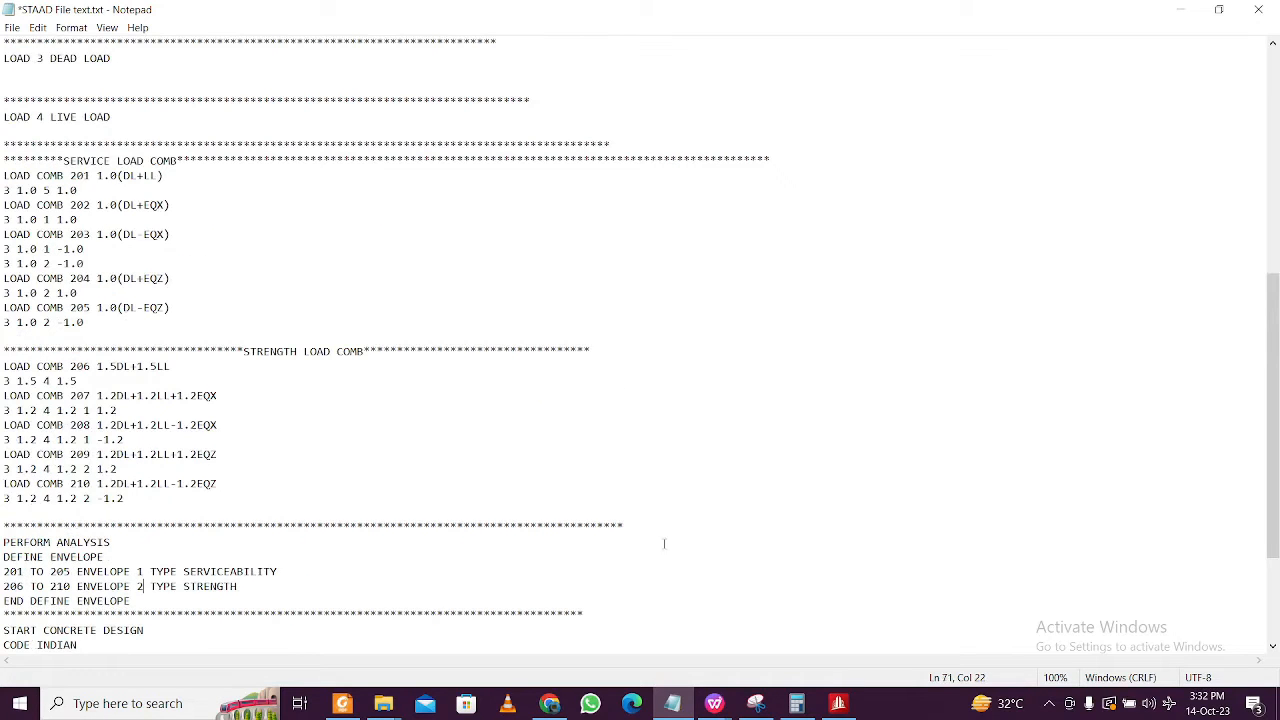
left_click_drag(618, 525, 3, 204)
scroll(313, 388, "up", 1)
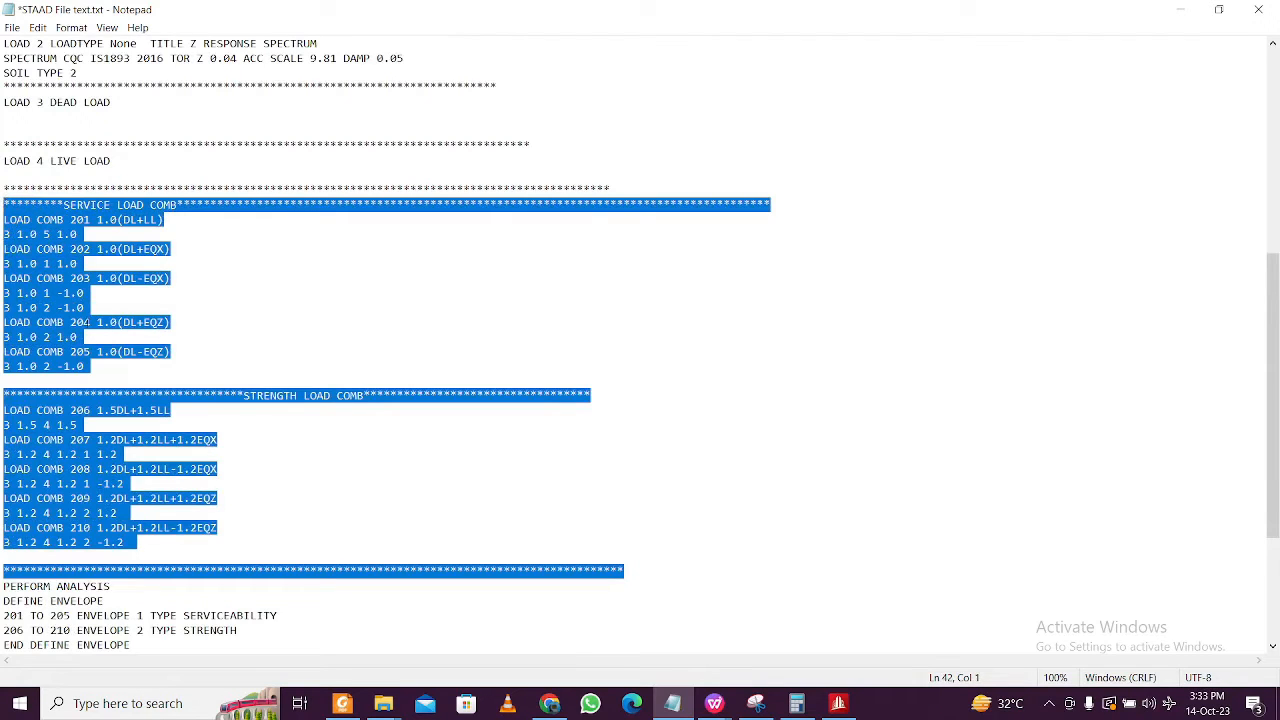
scroll(640, 344, "down", 1)
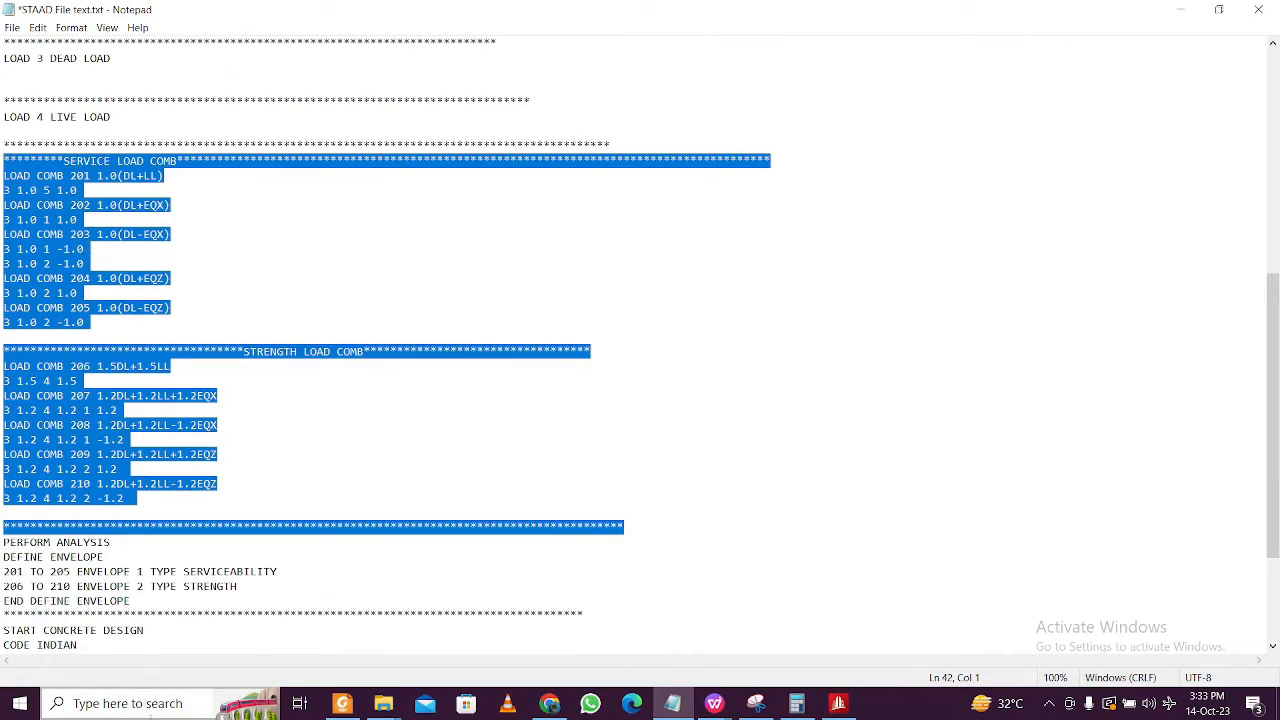
left_click(148, 604)
left_click_drag(153, 600, 3, 157)
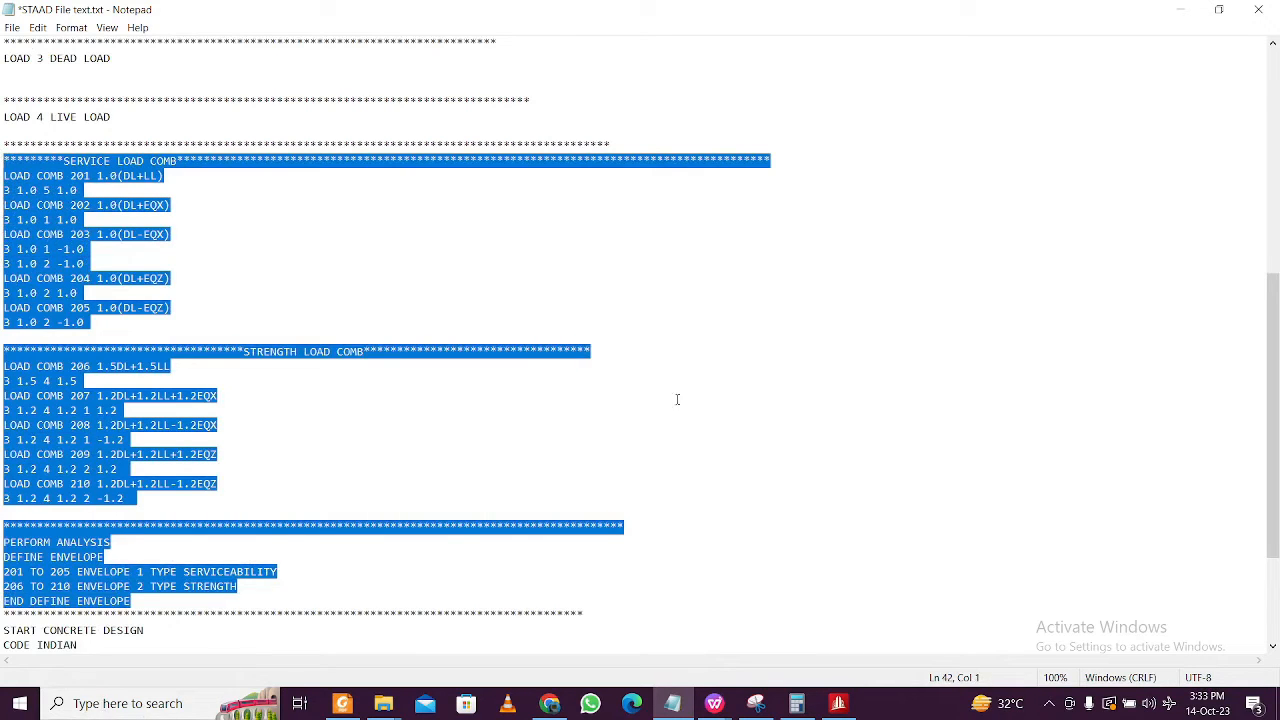
left_click(838, 703)
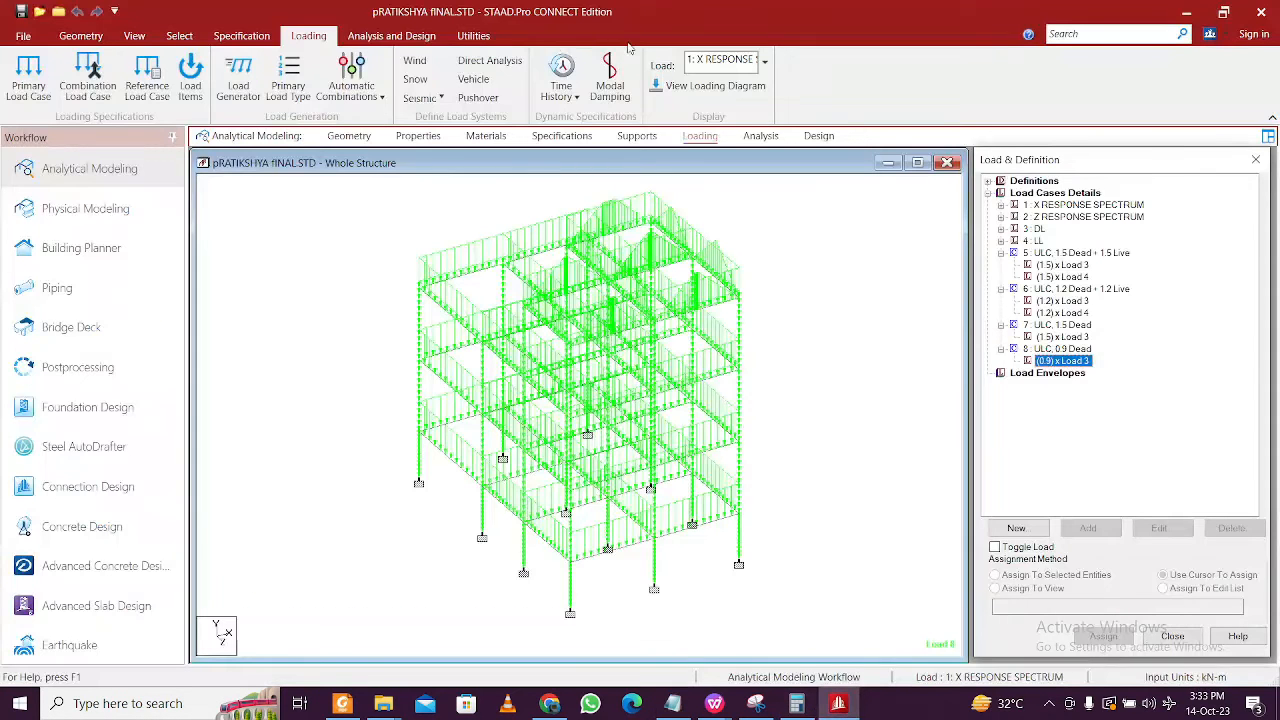
- Save the modified model and open its command file in the Editor
left_click(474, 38)
left_click(443, 80)
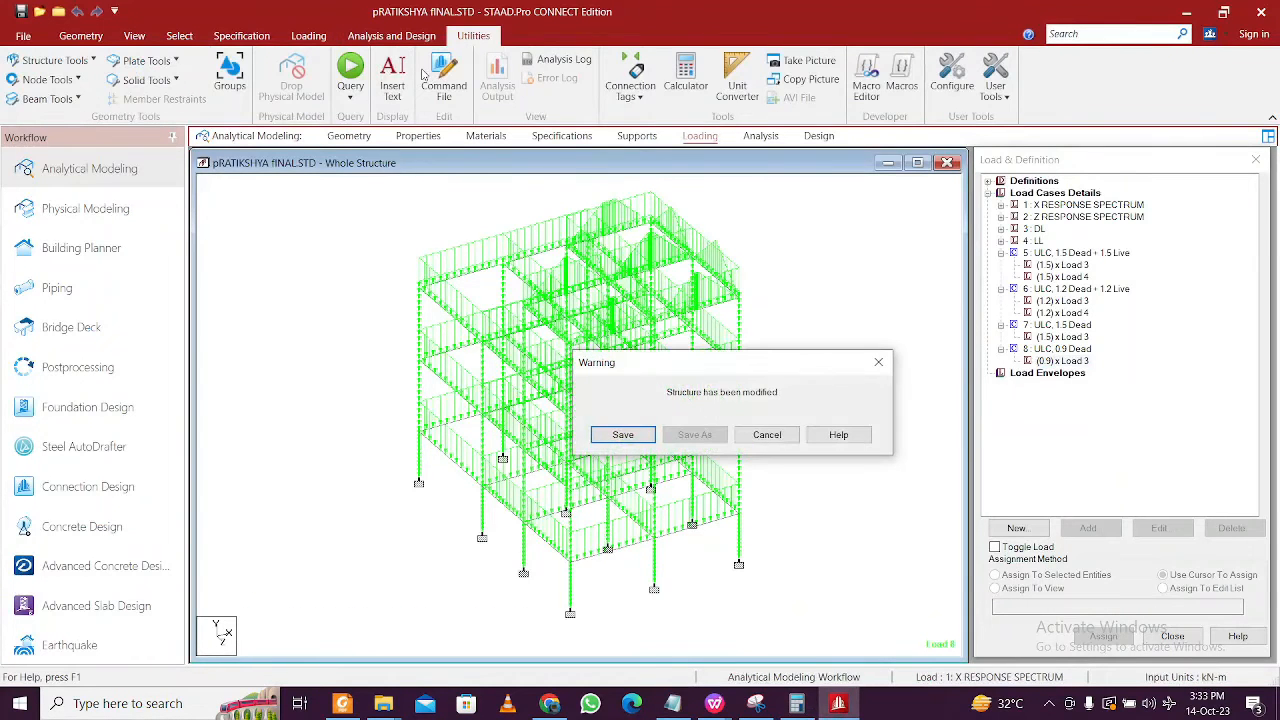
left_click(626, 436)
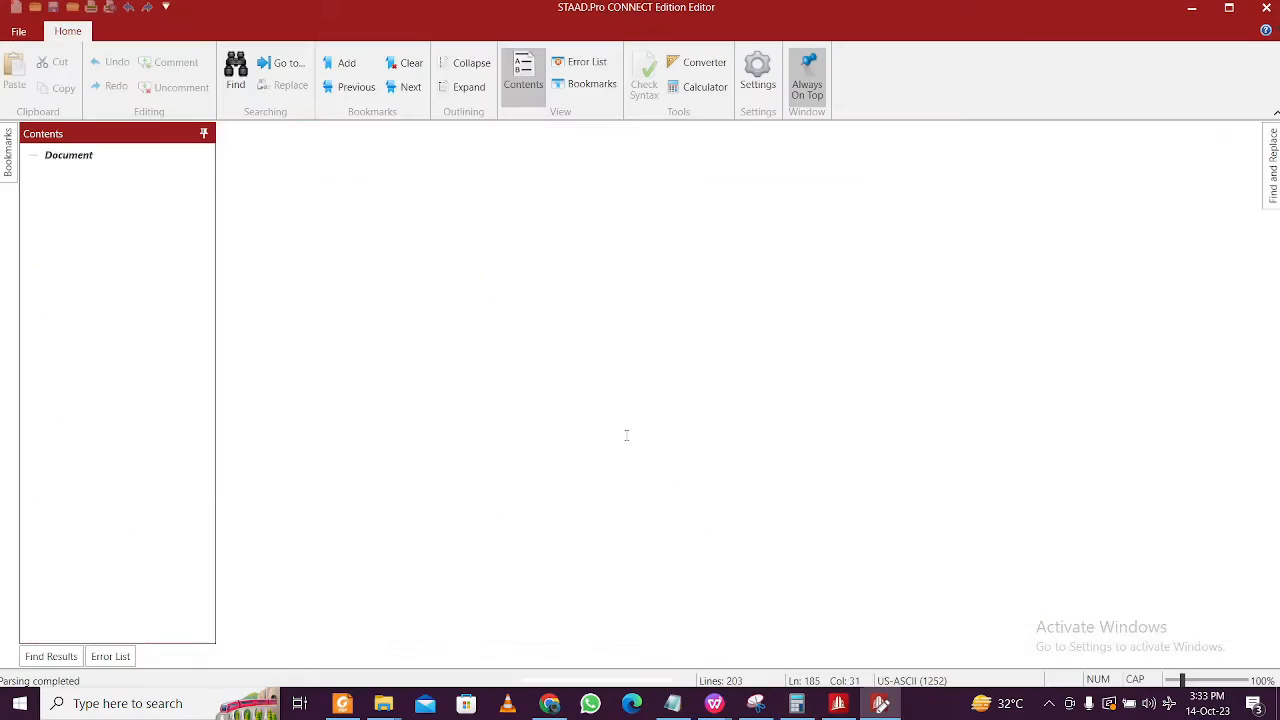
scroll(583, 416, "down", 20)
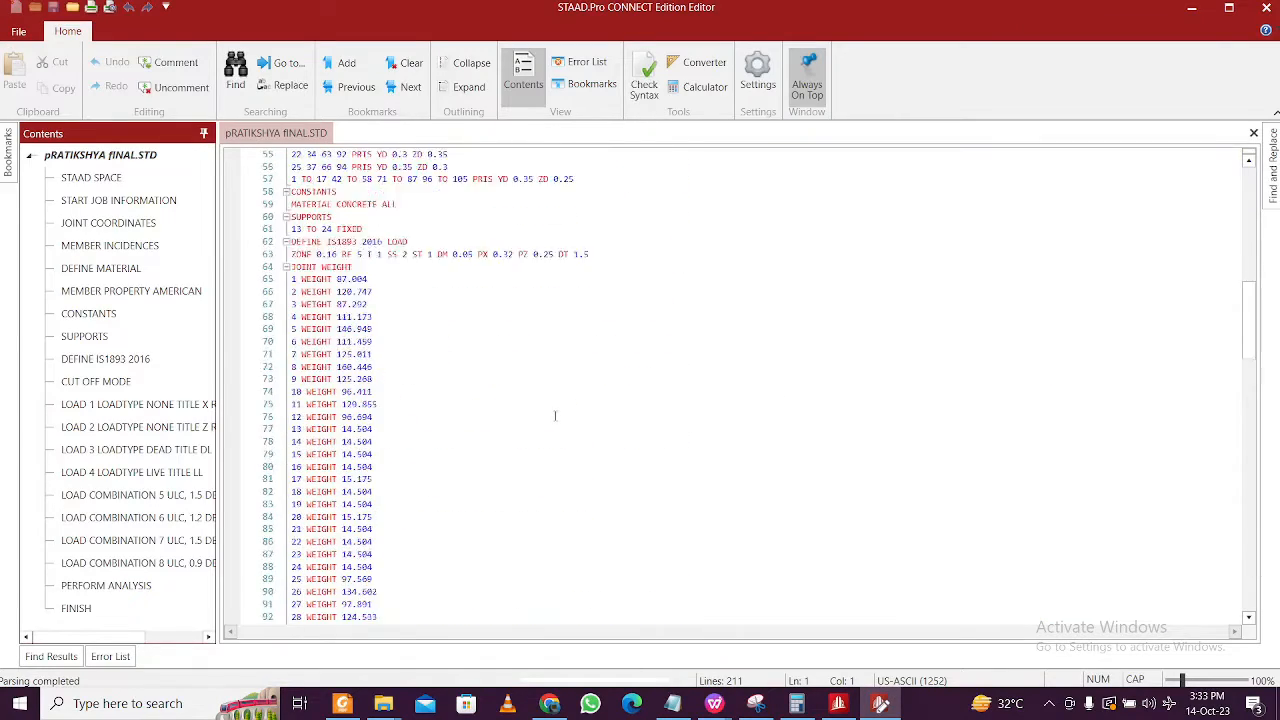
scroll(555, 414, "down", 20)
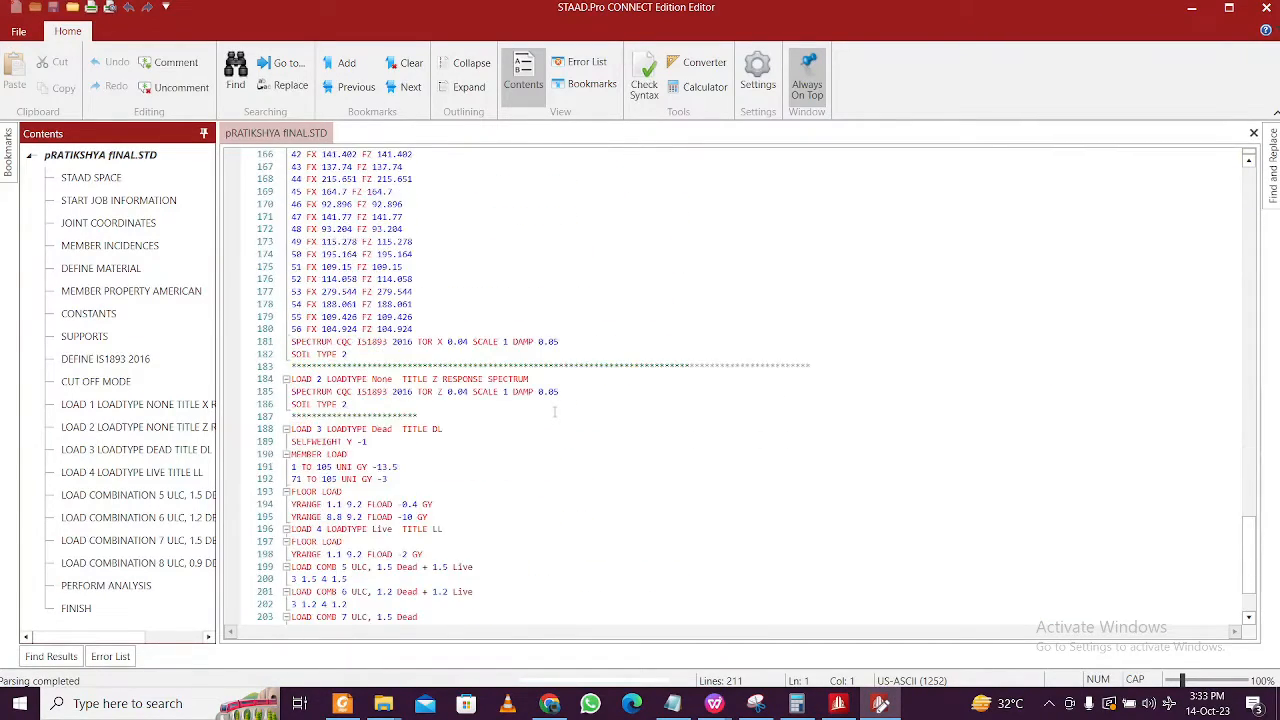
scroll(413, 484, "up", 3, "ctrl")
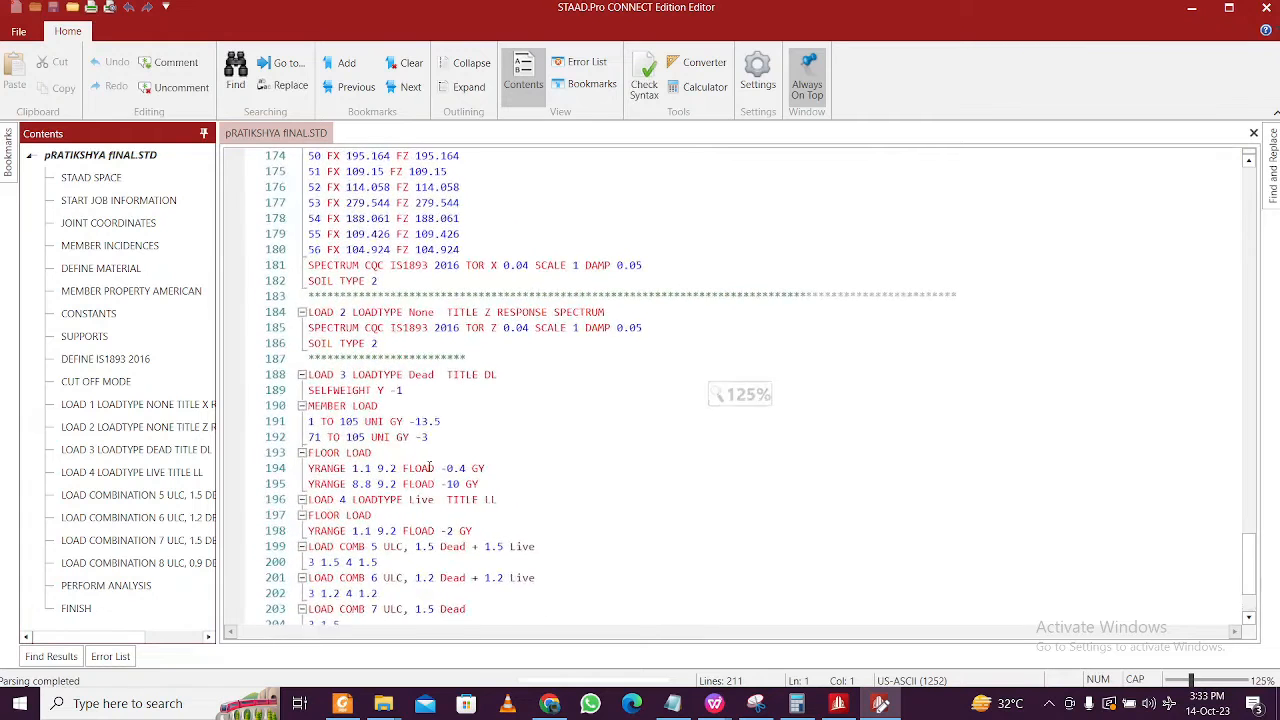
- Replace load combinations 5–8 with the pasted 201–210 combination and envelope block, then save
left_click_drag(373, 530, 309, 426)
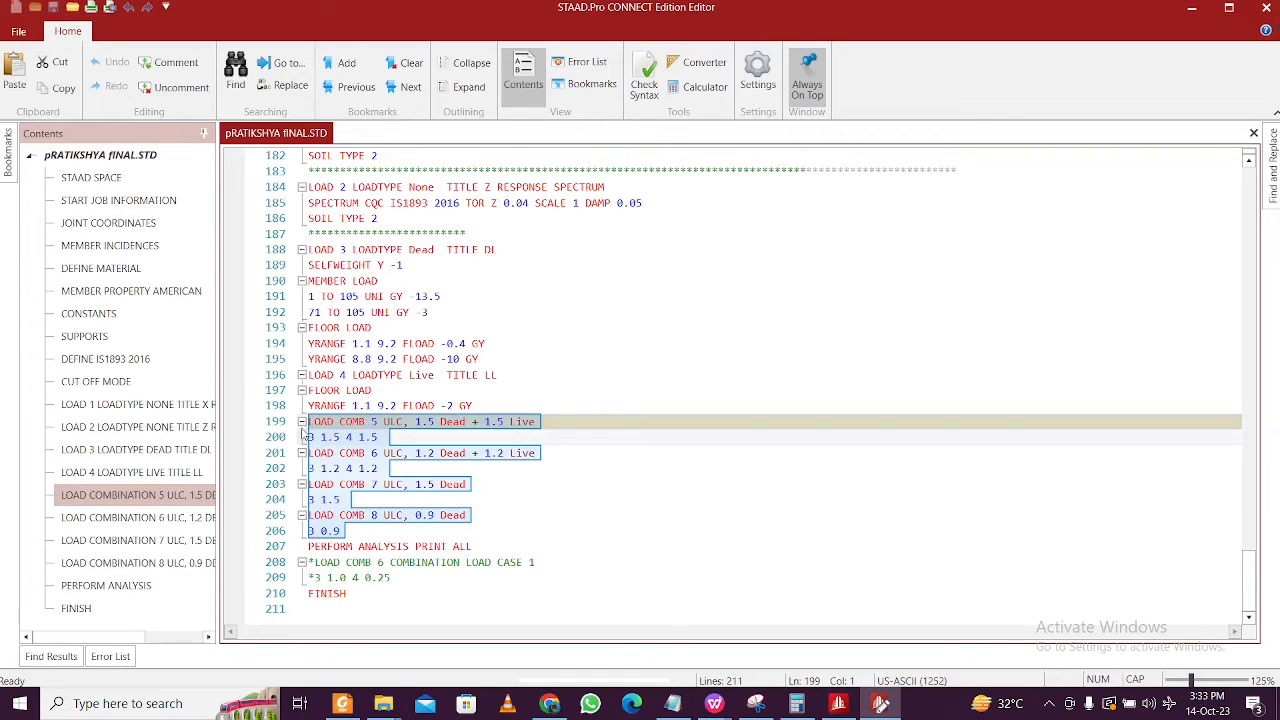
key("Delete")
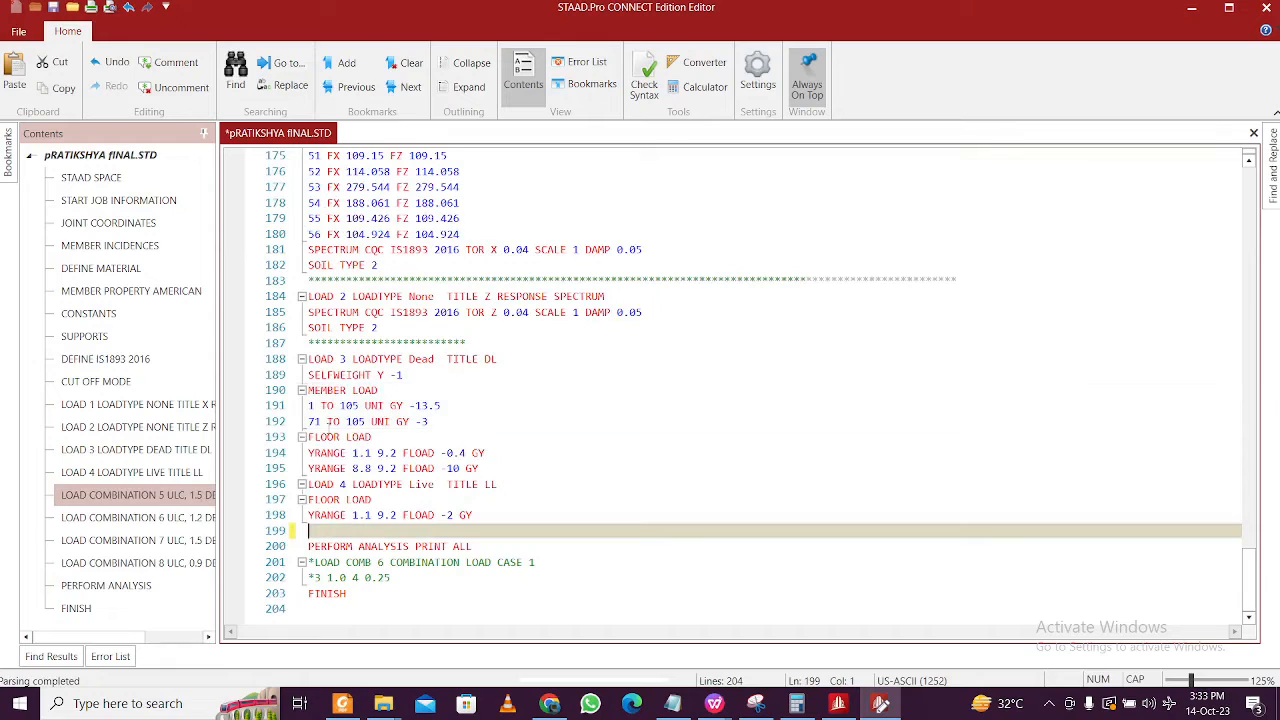
left_click(478, 546)
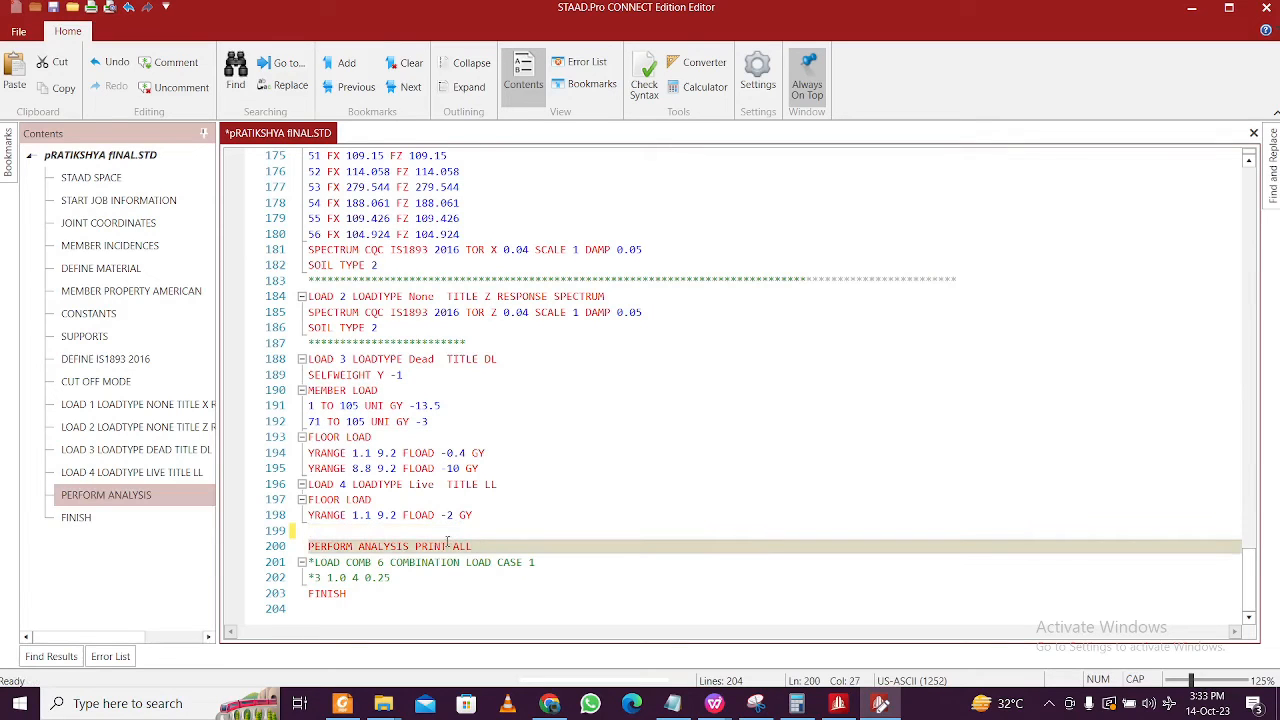
left_click(388, 524)
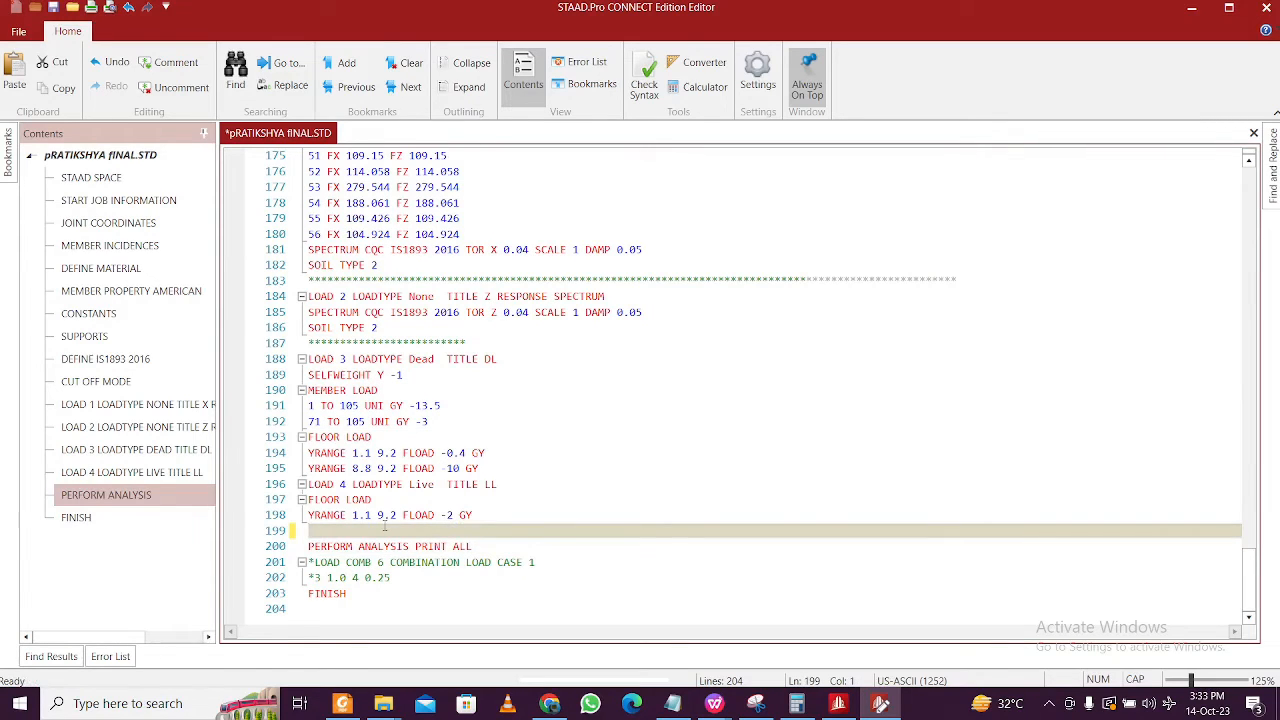
key("ctrl+v")
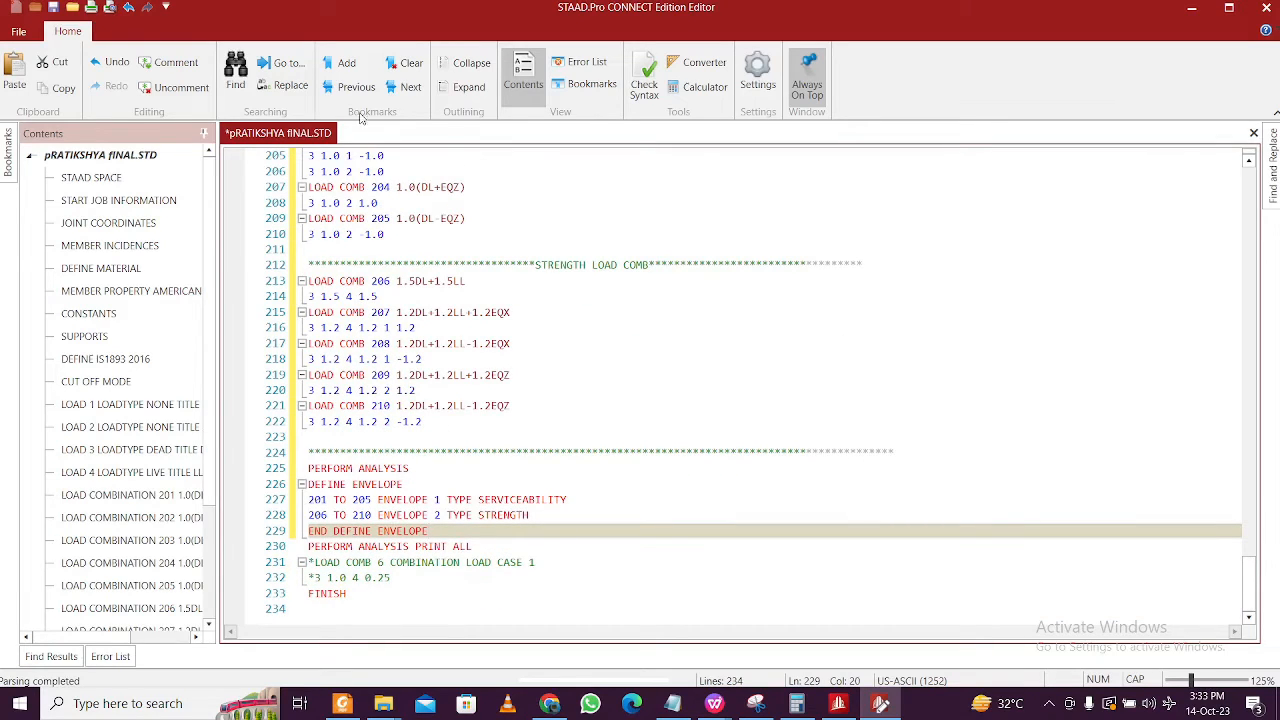
key("ctrl+s")
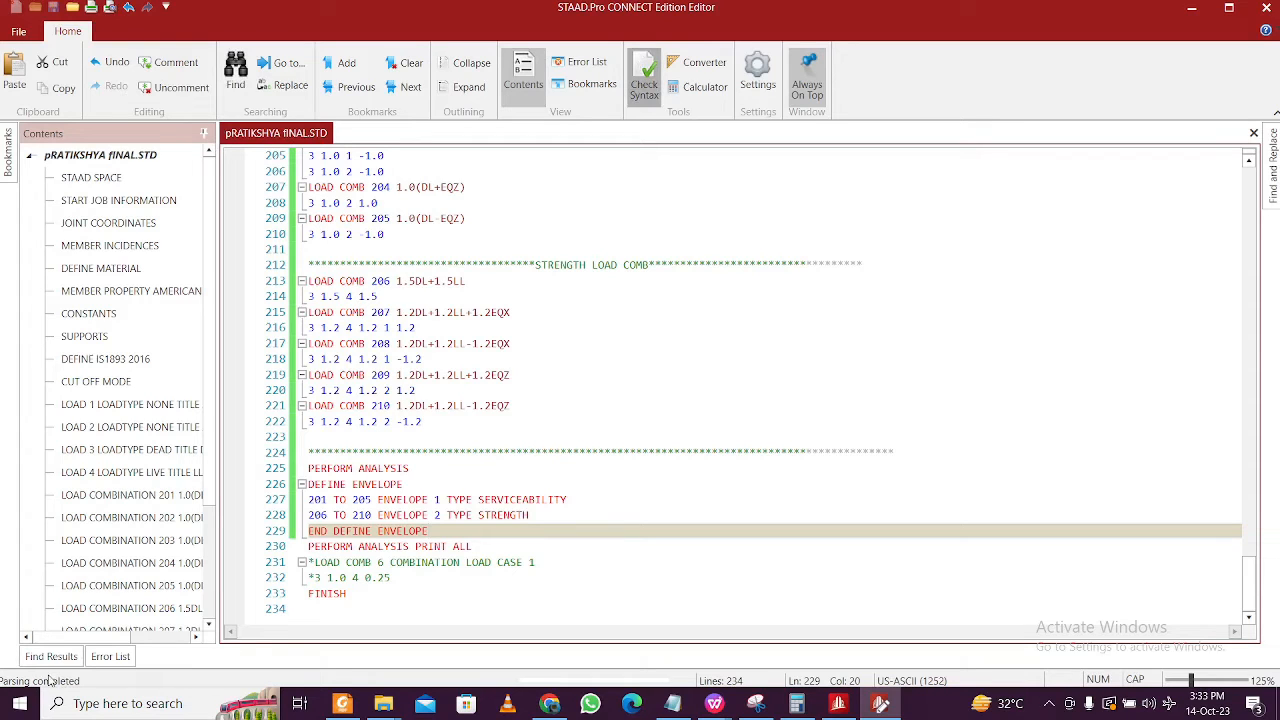
- Show the Error List and locate the warning flagged on line 201
left_click(110, 656)
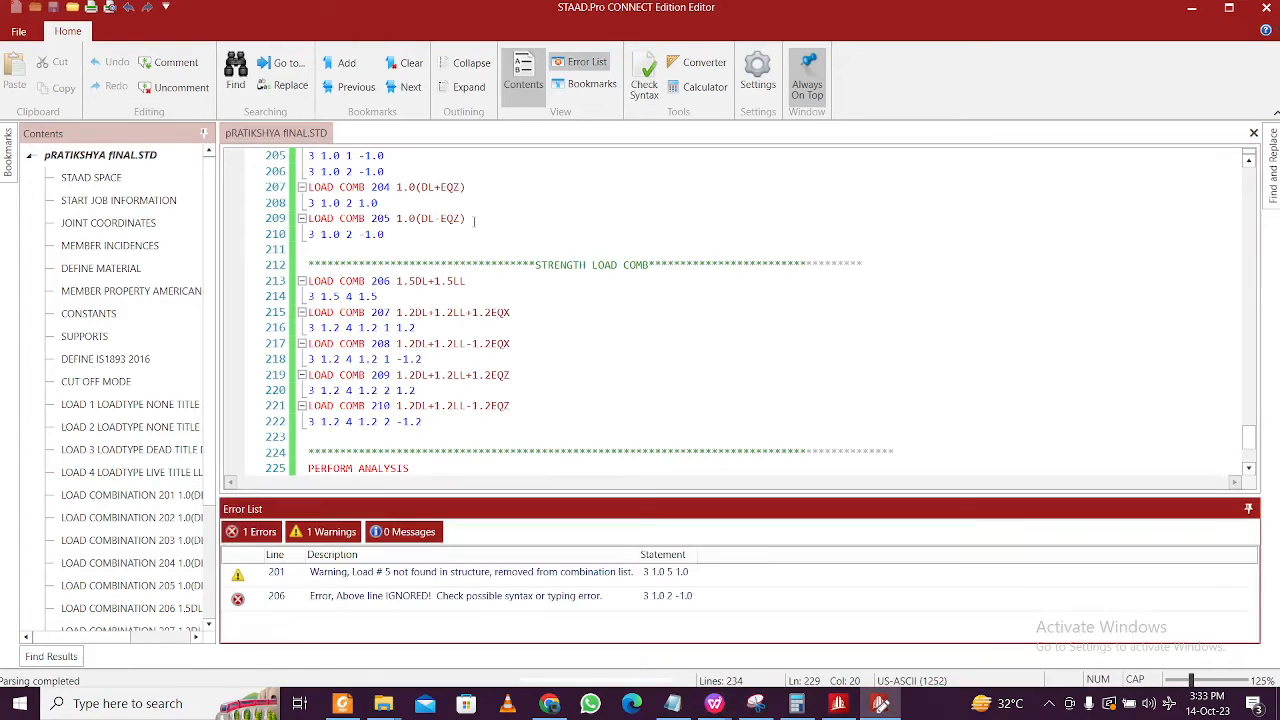
double_click(389, 578)
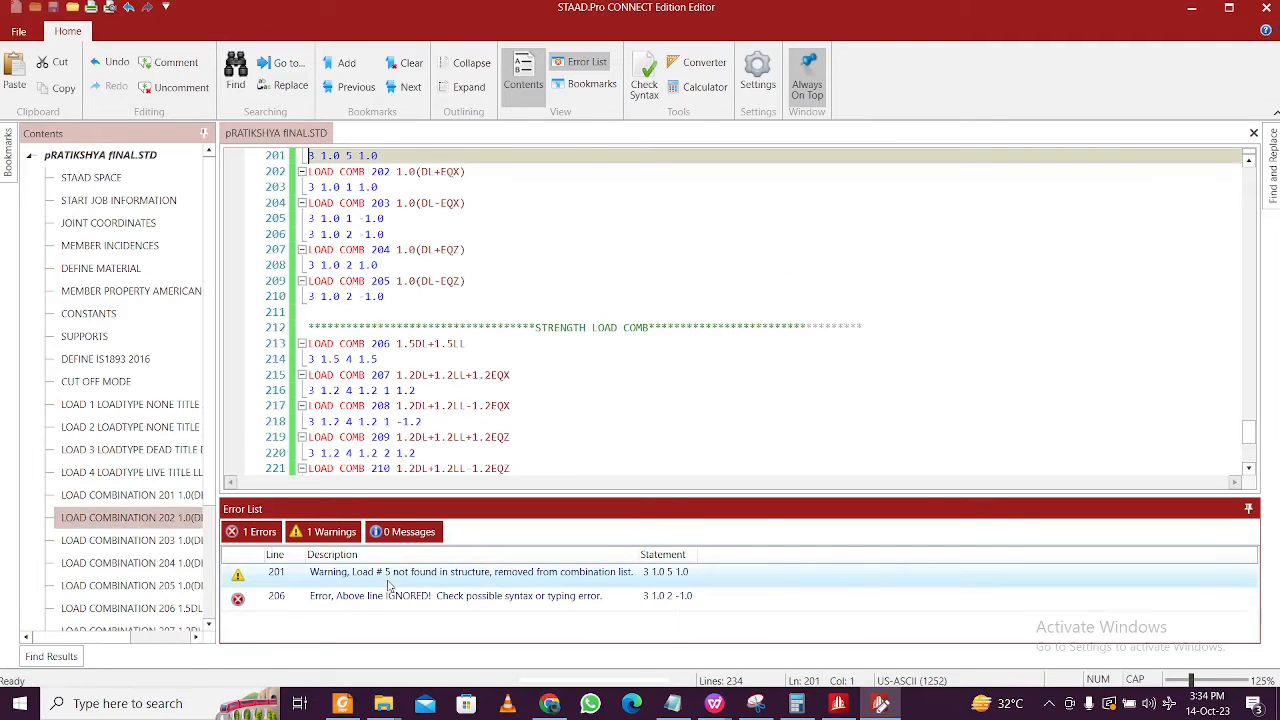
scroll(407, 423, "up", 1)
scroll(407, 423, "down", 1)
scroll(524, 426, "down", 1)
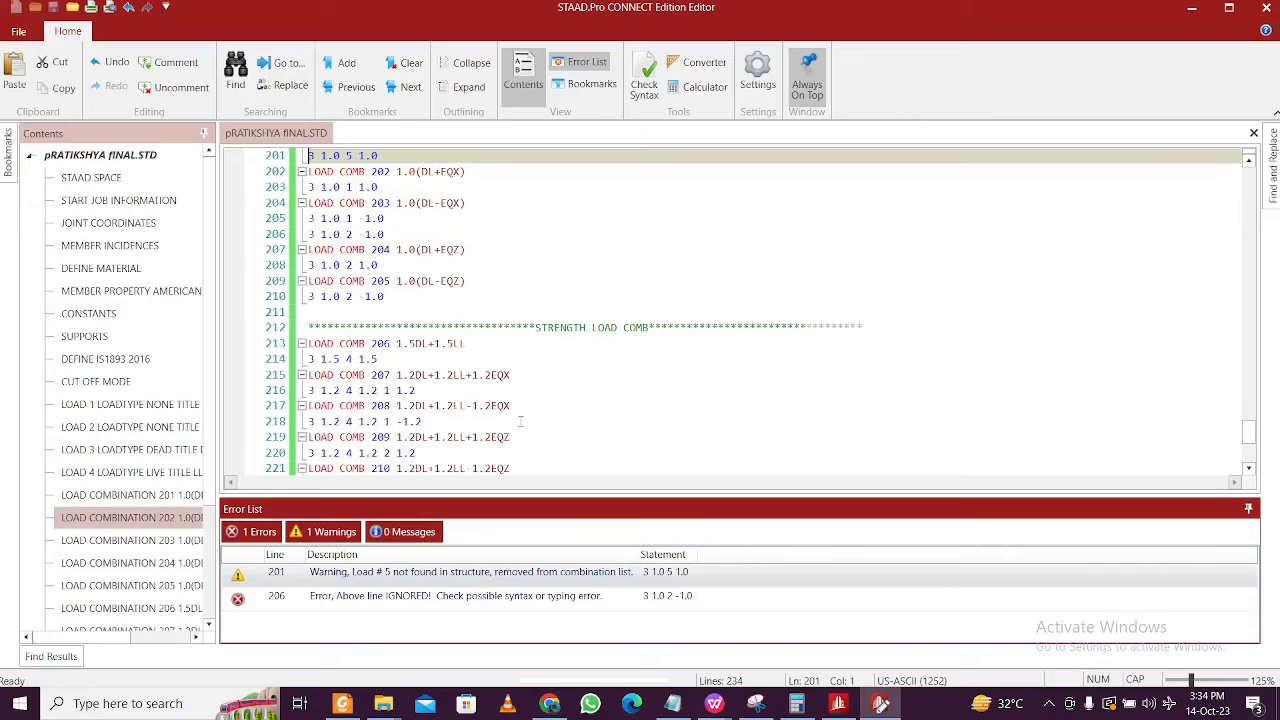
scroll(497, 391, "up", 3)
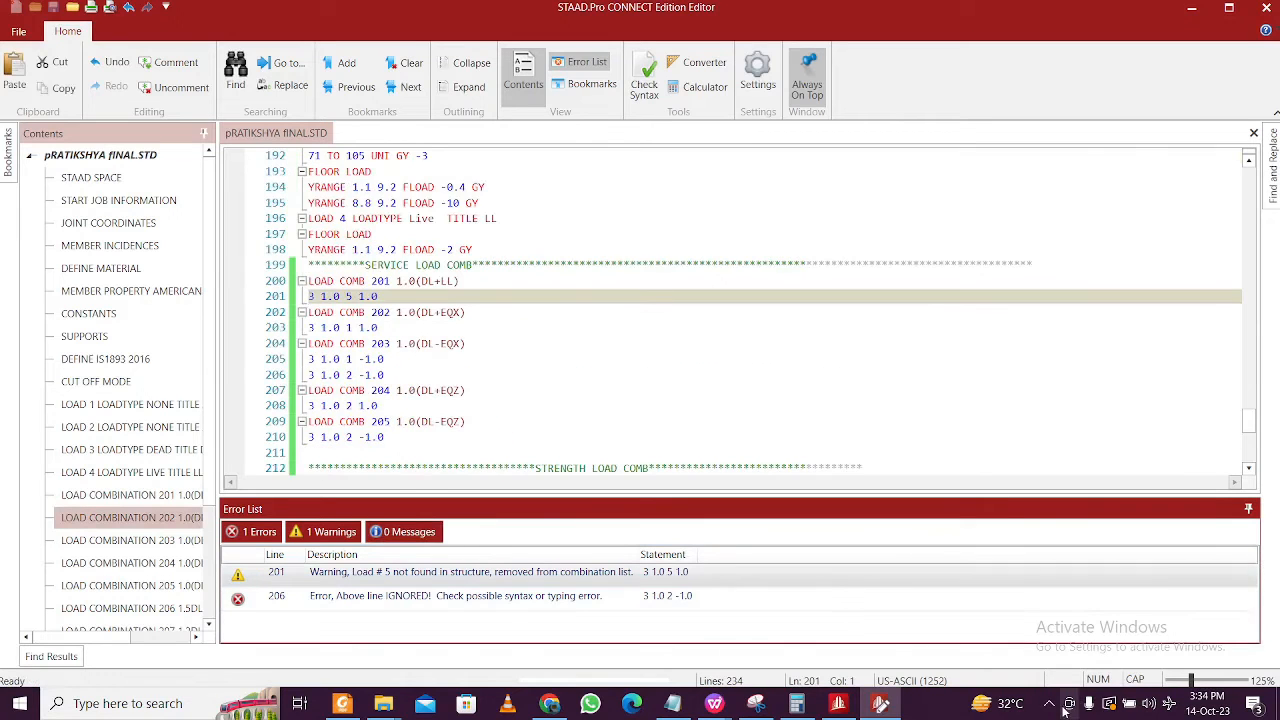
left_click(1048, 705)
left_click(1048, 707)
left_click(412, 327)
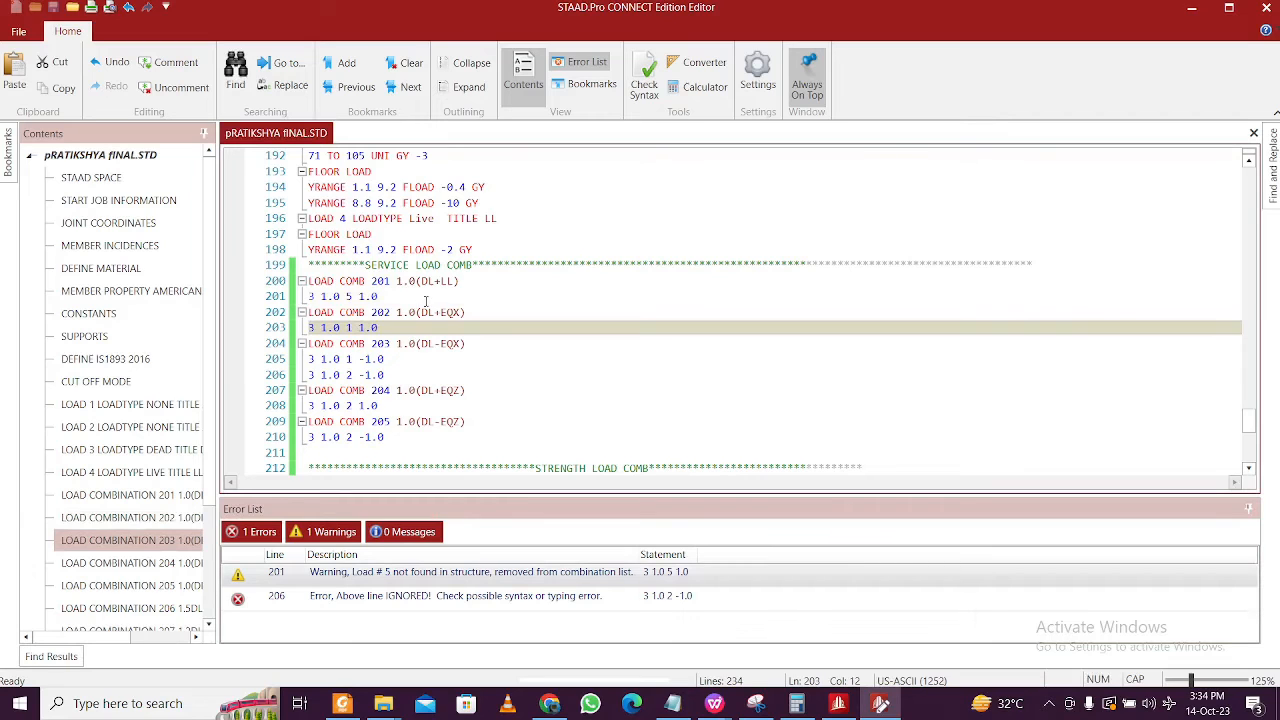
scroll(425, 301, "up", 1)
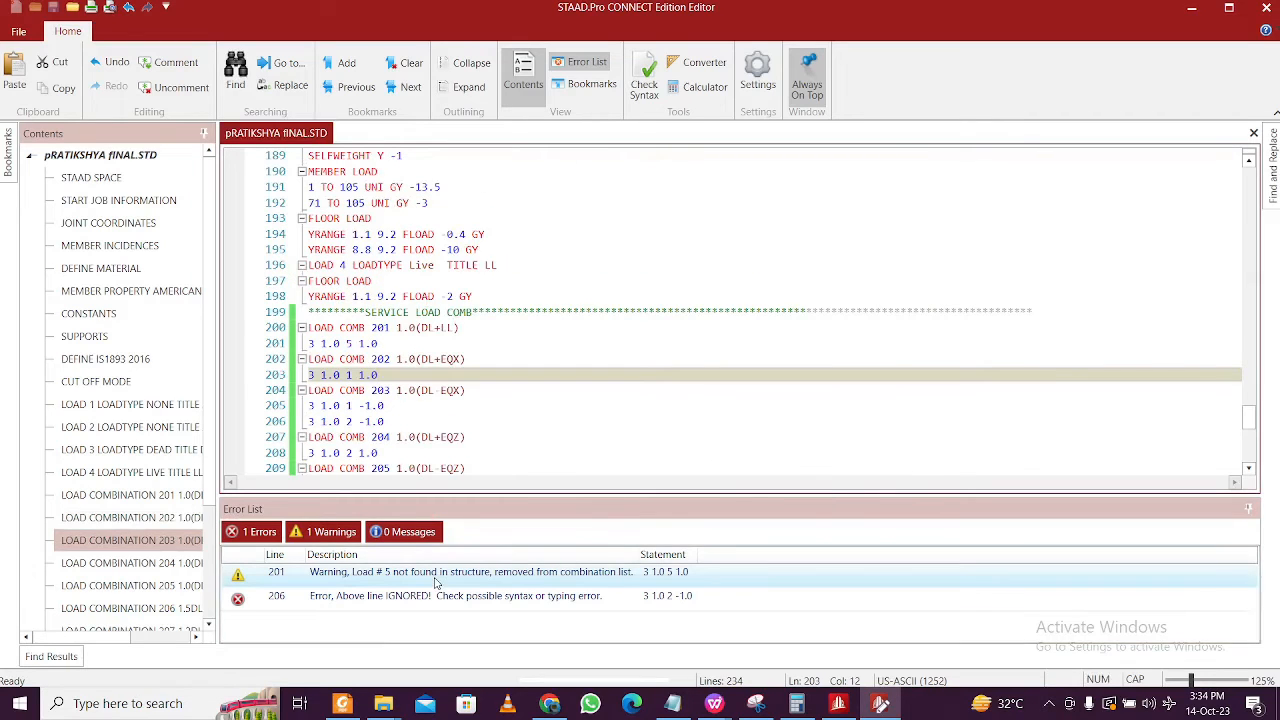
- Change load 5 to load 4 in combination 201 and save
double_click(280, 572)
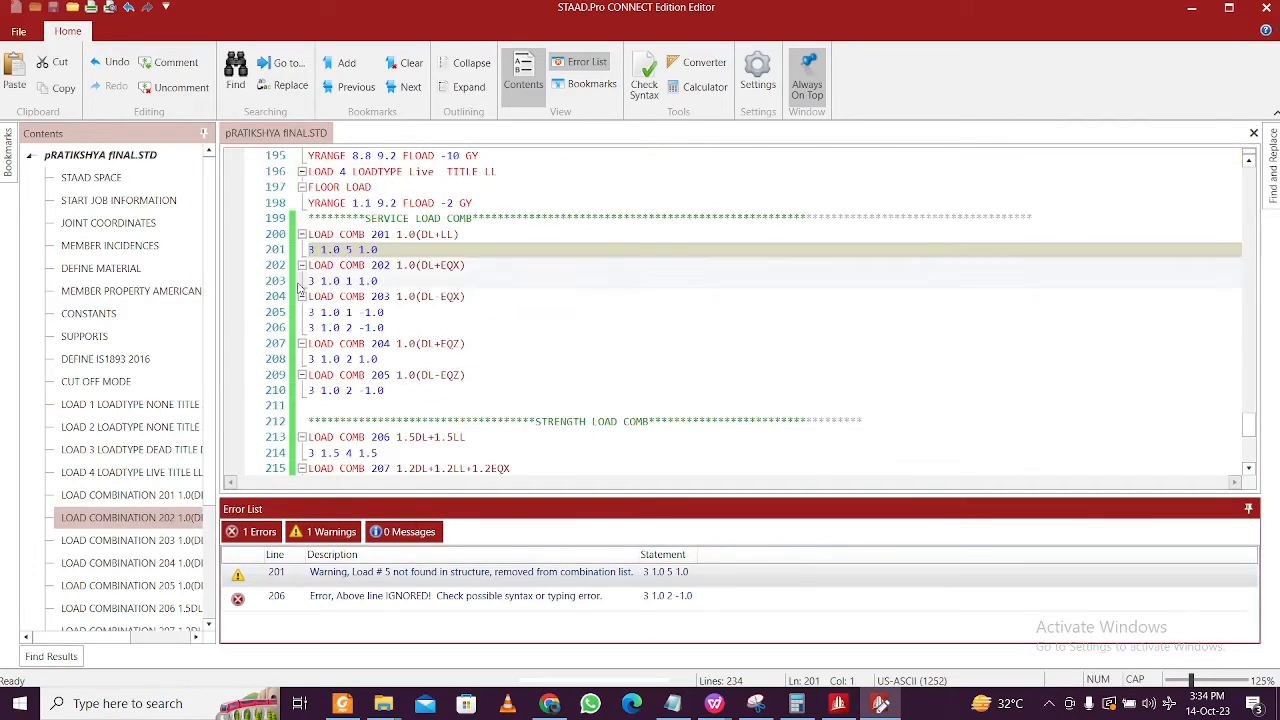
scroll(340, 266, "up", 1)
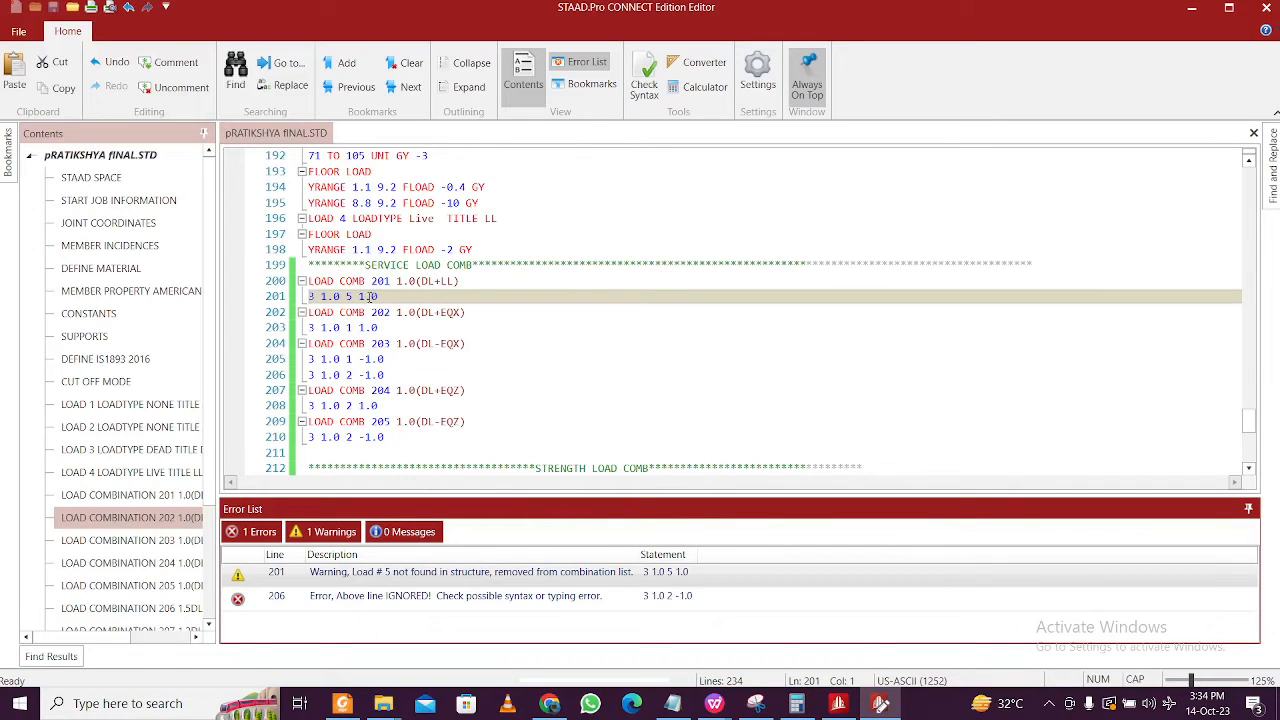
left_click(351, 297)
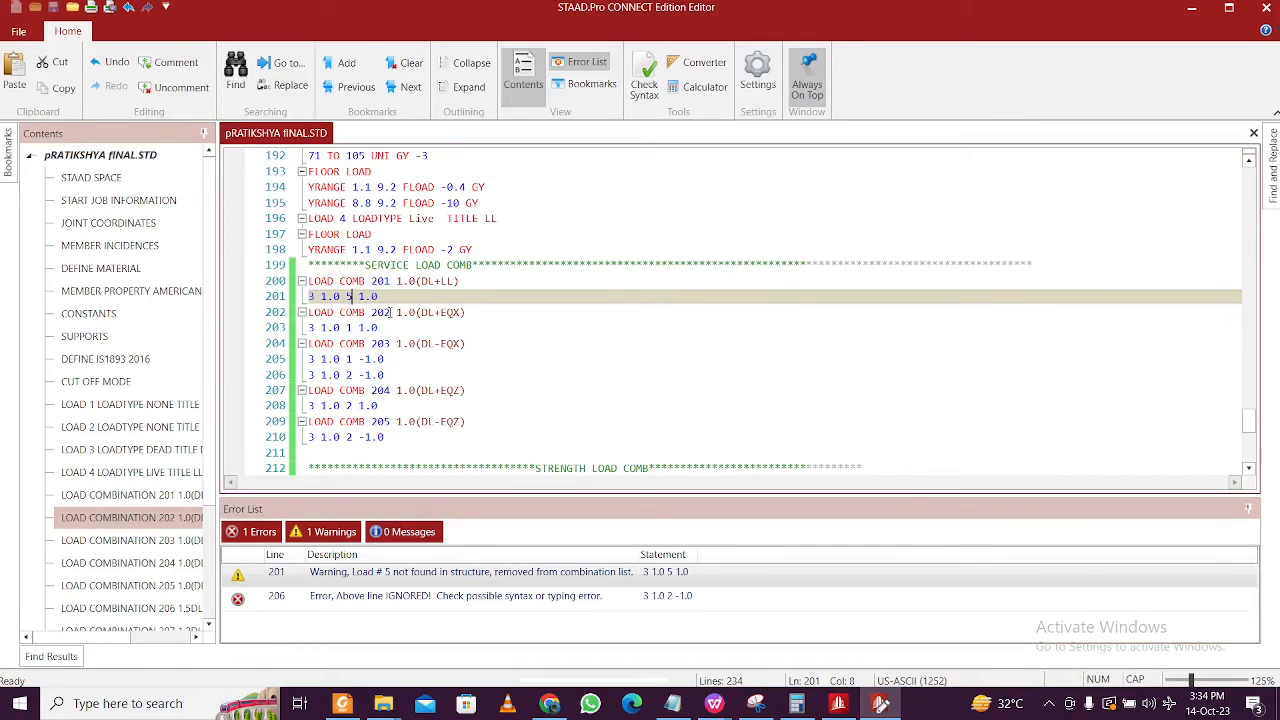
left_click_drag(352, 299, 346, 297)
type("4")
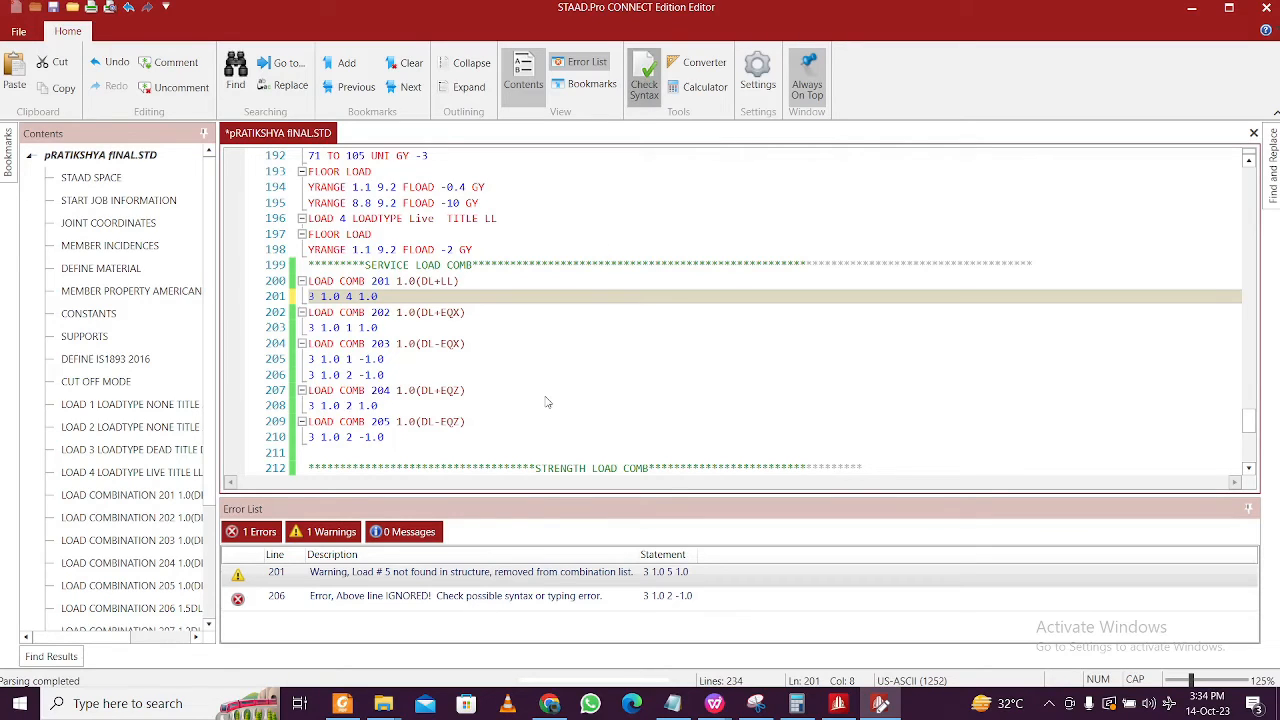
left_click(447, 390)
key("ctrl+s")
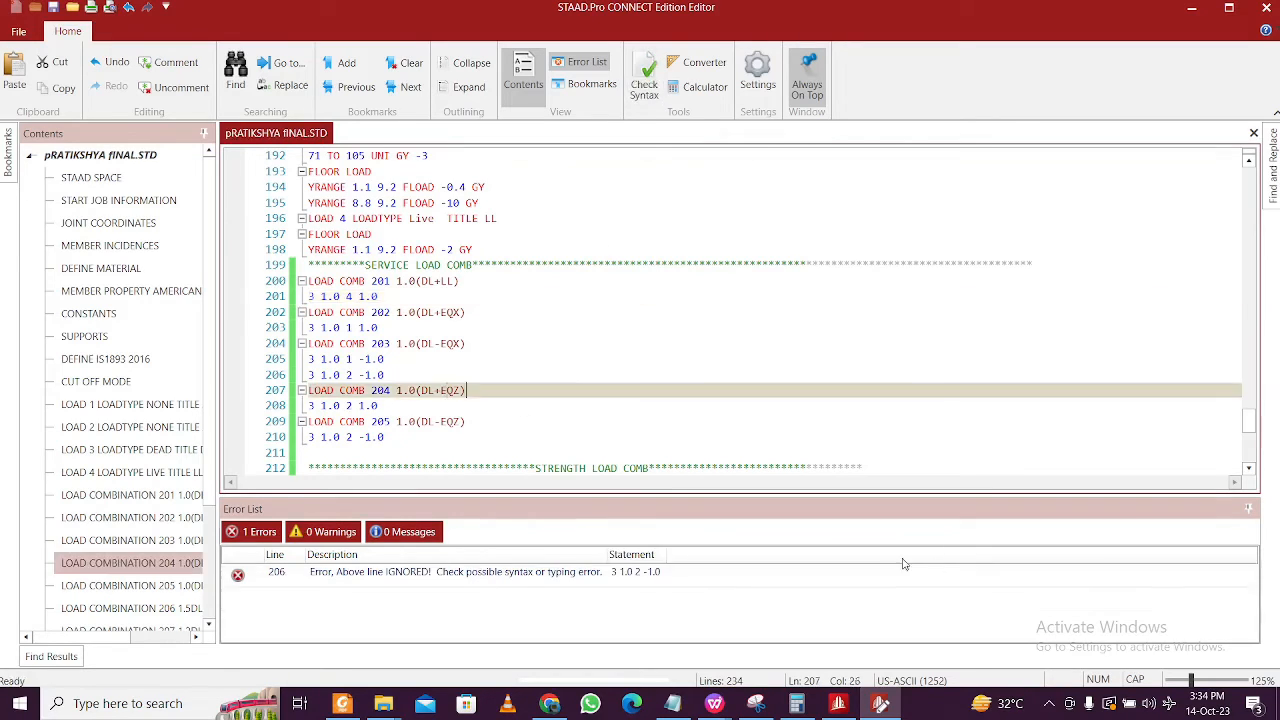
- Delete the stray '3 1.0 2 -1.0' line under combination 203 and save
double_click(520, 572)
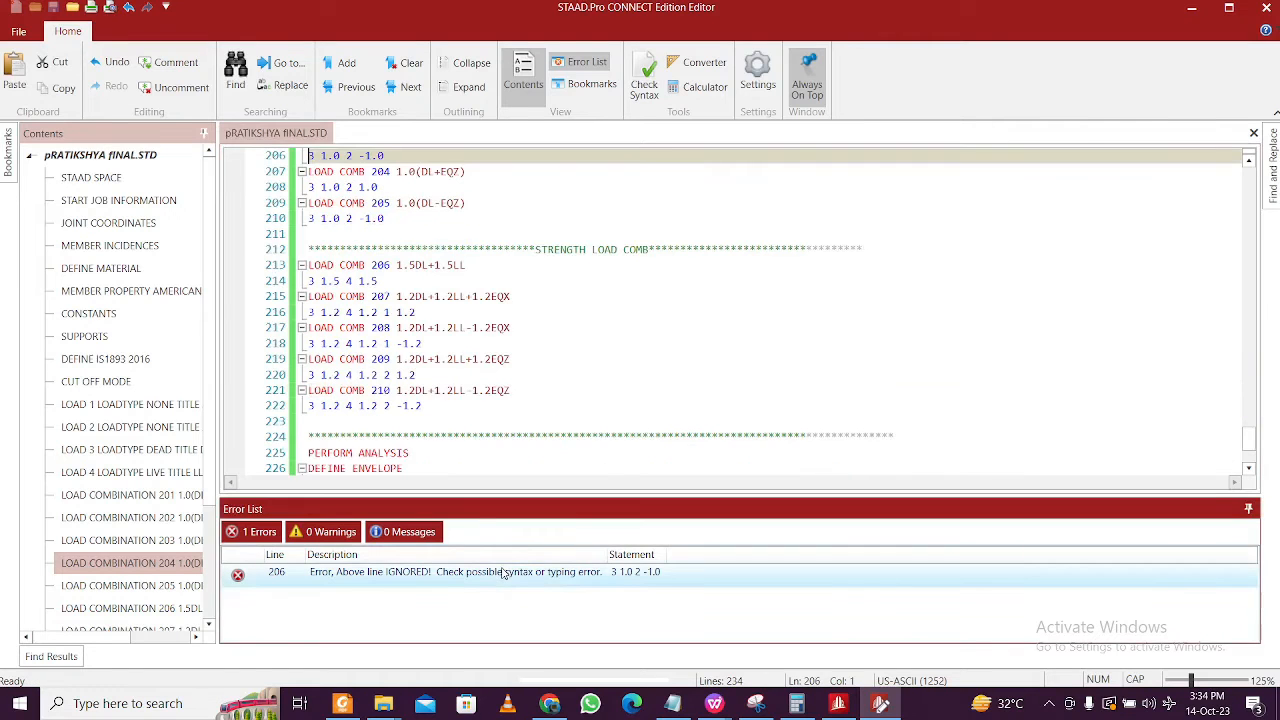
scroll(517, 288, "up", 2)
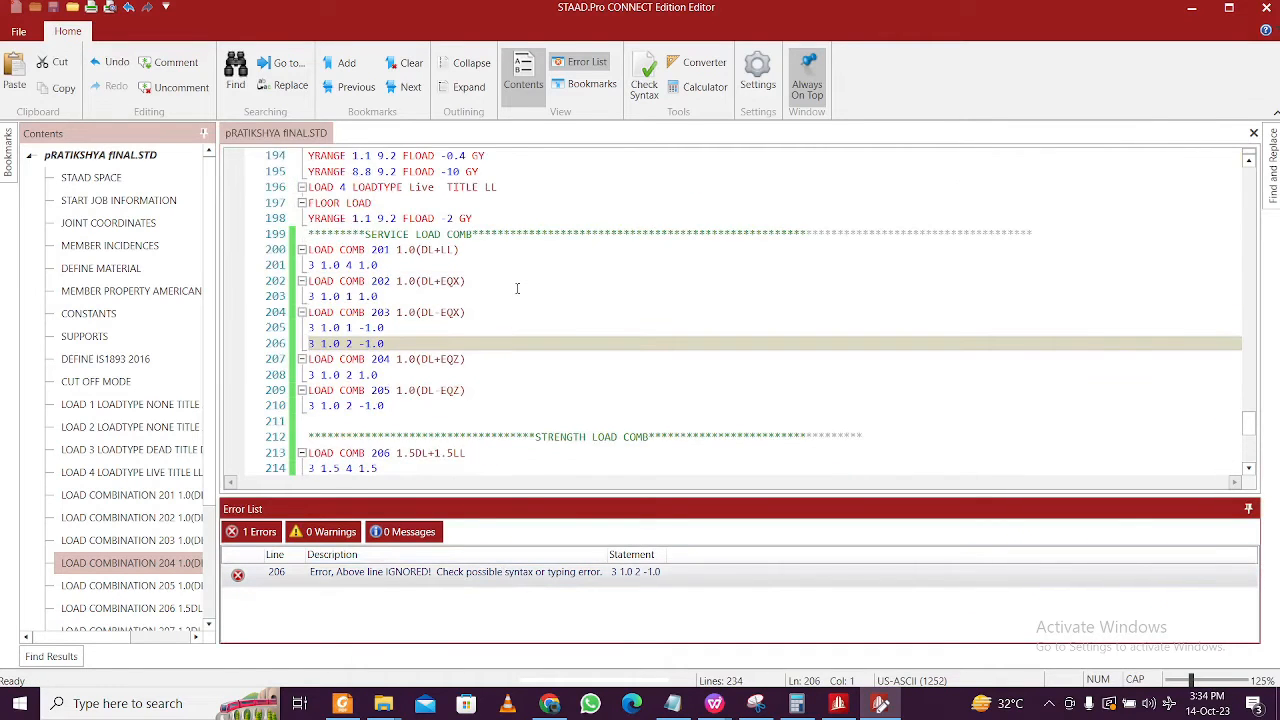
left_click(395, 343)
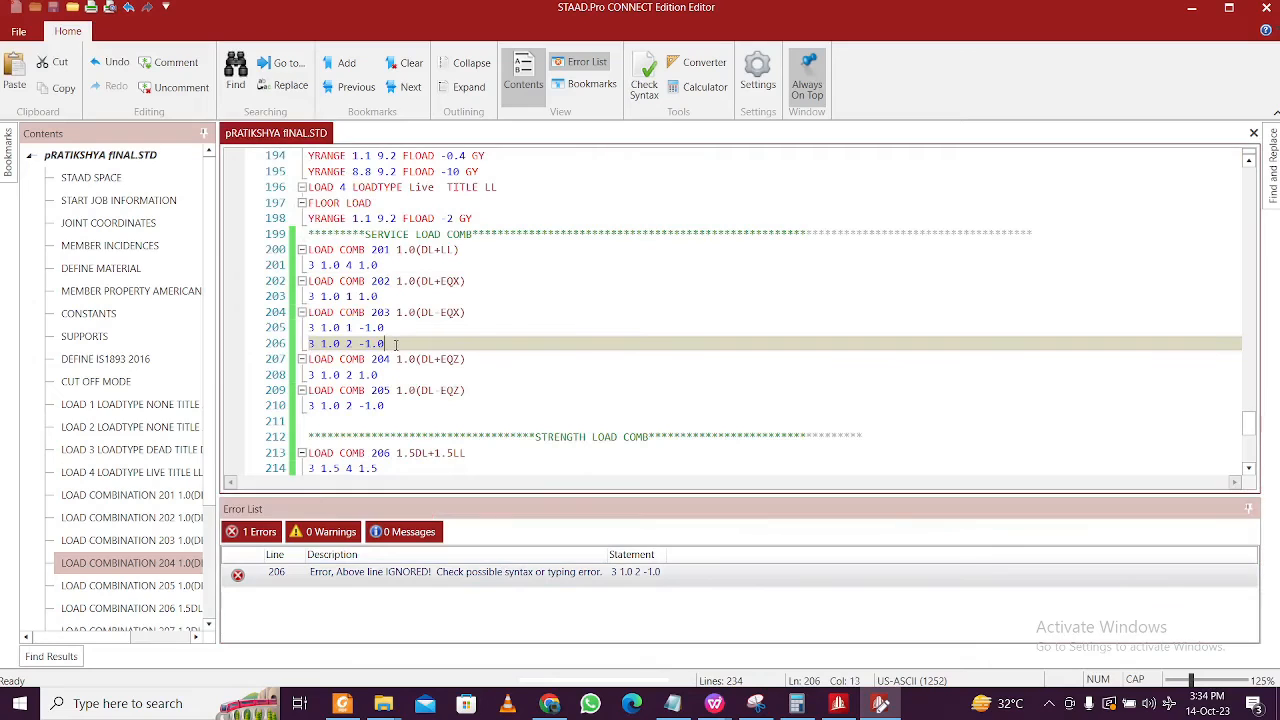
left_click_drag(395, 343, 307, 346)
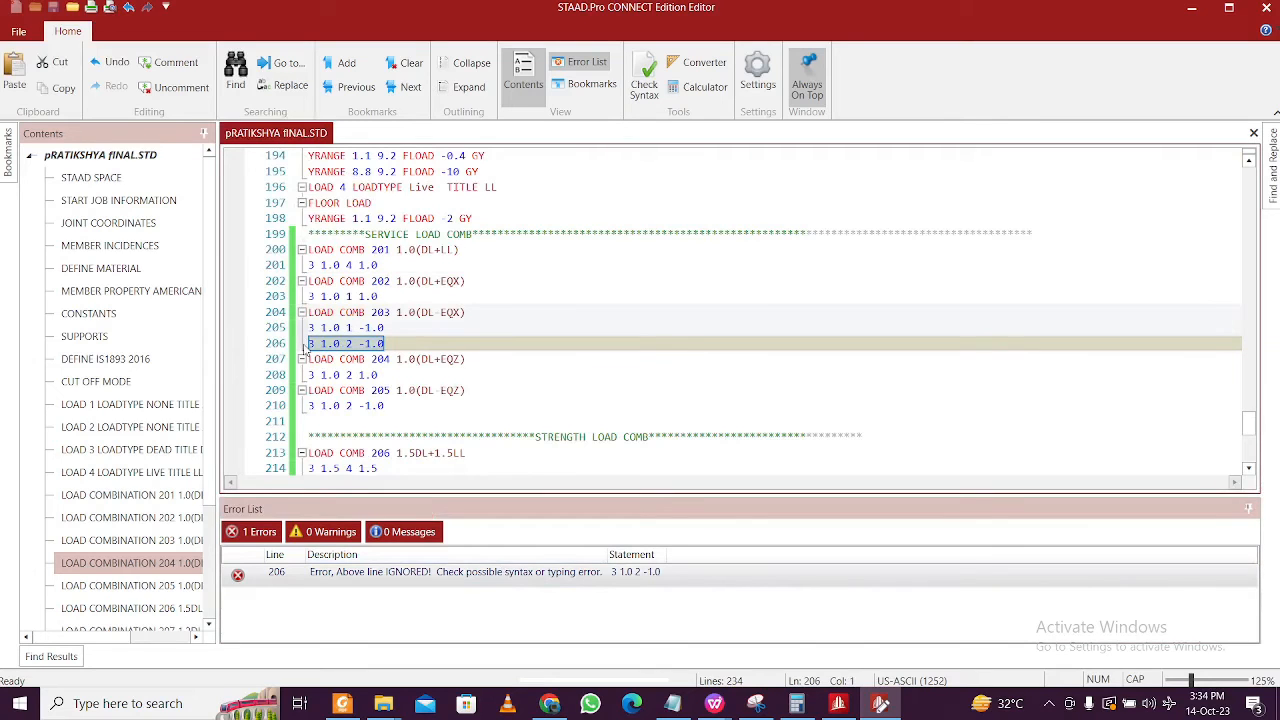
key("Delete")
key("Delete")
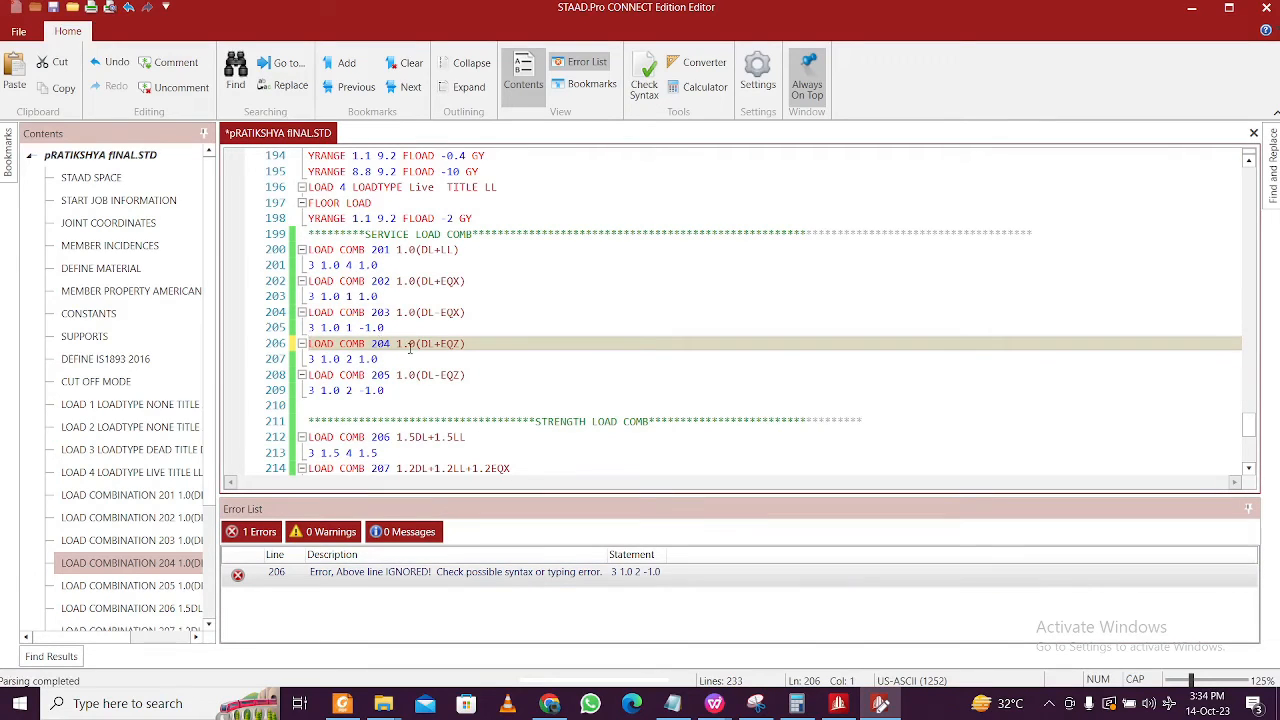
key("ctrl+s")
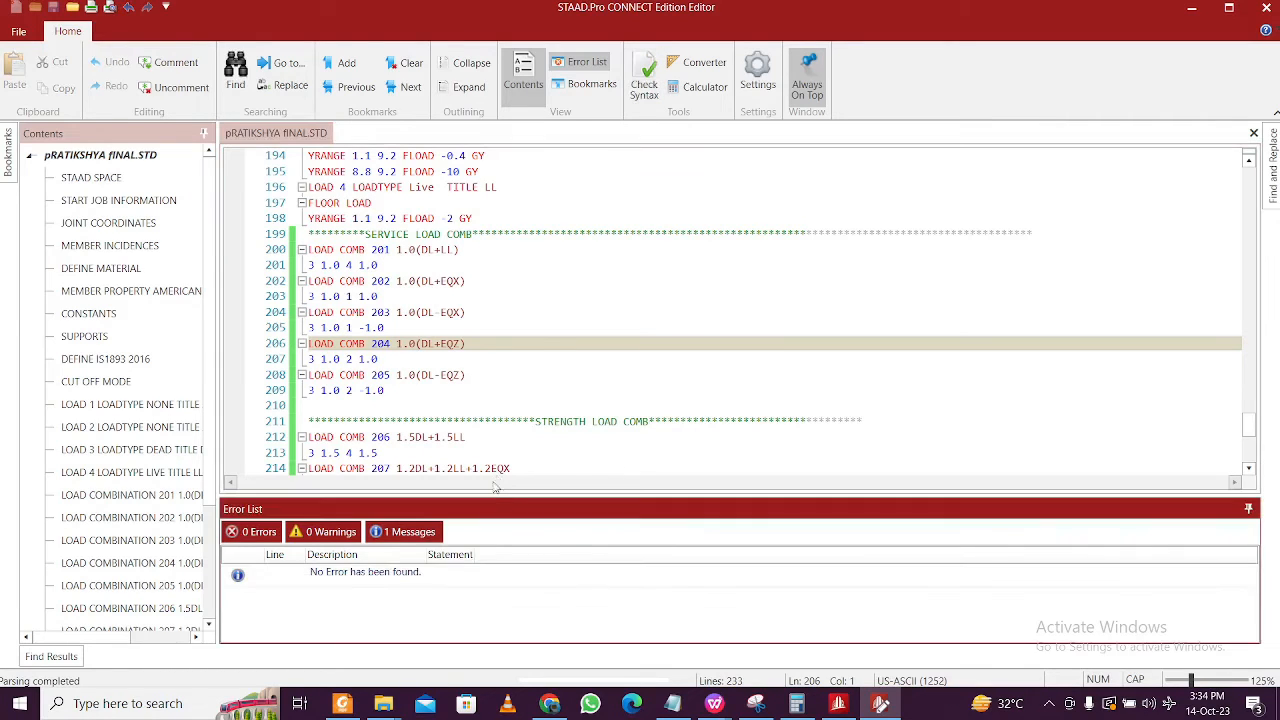
- Review the new combinations down to PERFORM ANALYSIS, then close the Editor to reload the model
left_click(462, 358)
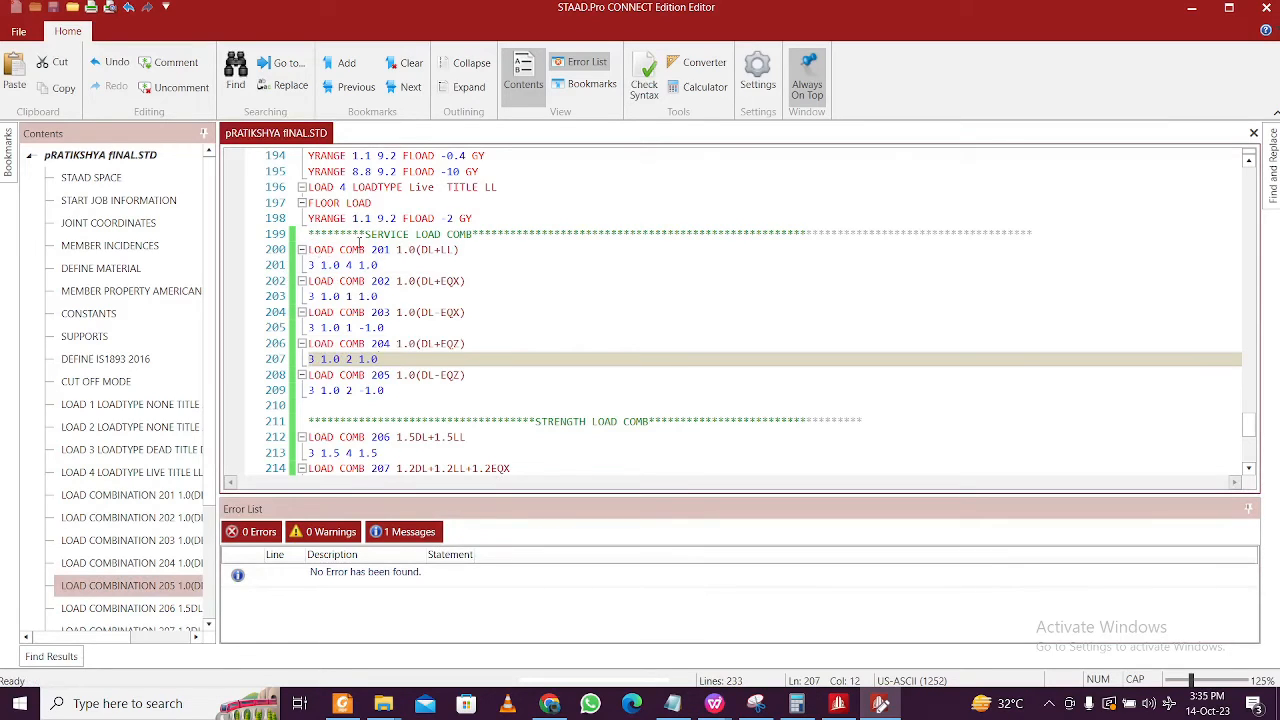
scroll(360, 240, "down", 7)
left_click(752, 182)
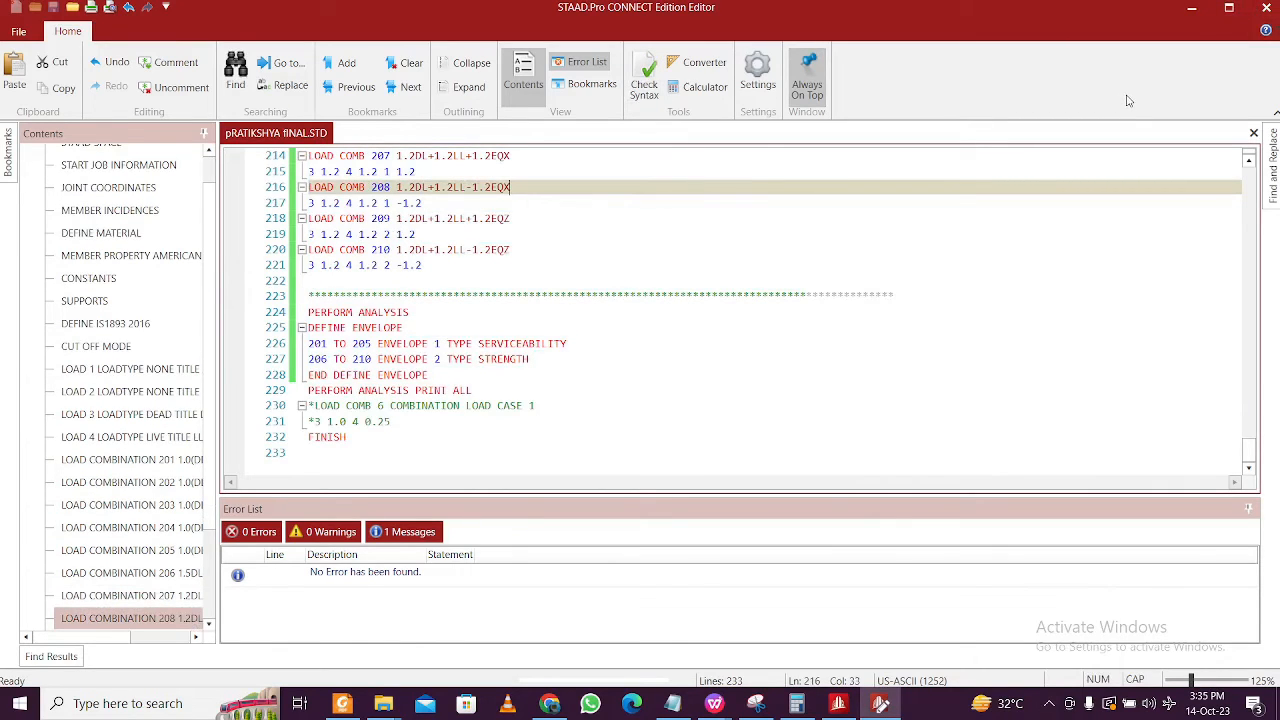
left_click(837, 310)
scroll(800, 305, "up", 8)
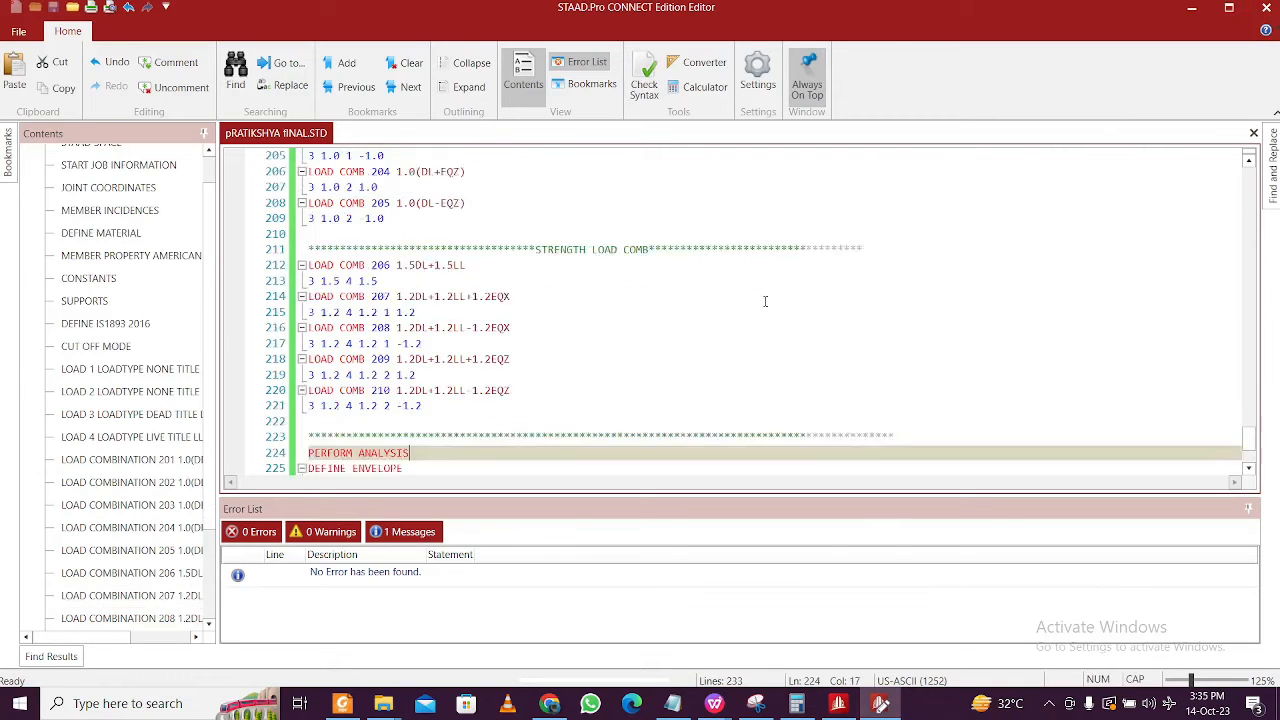
scroll(768, 298, "down", 8)
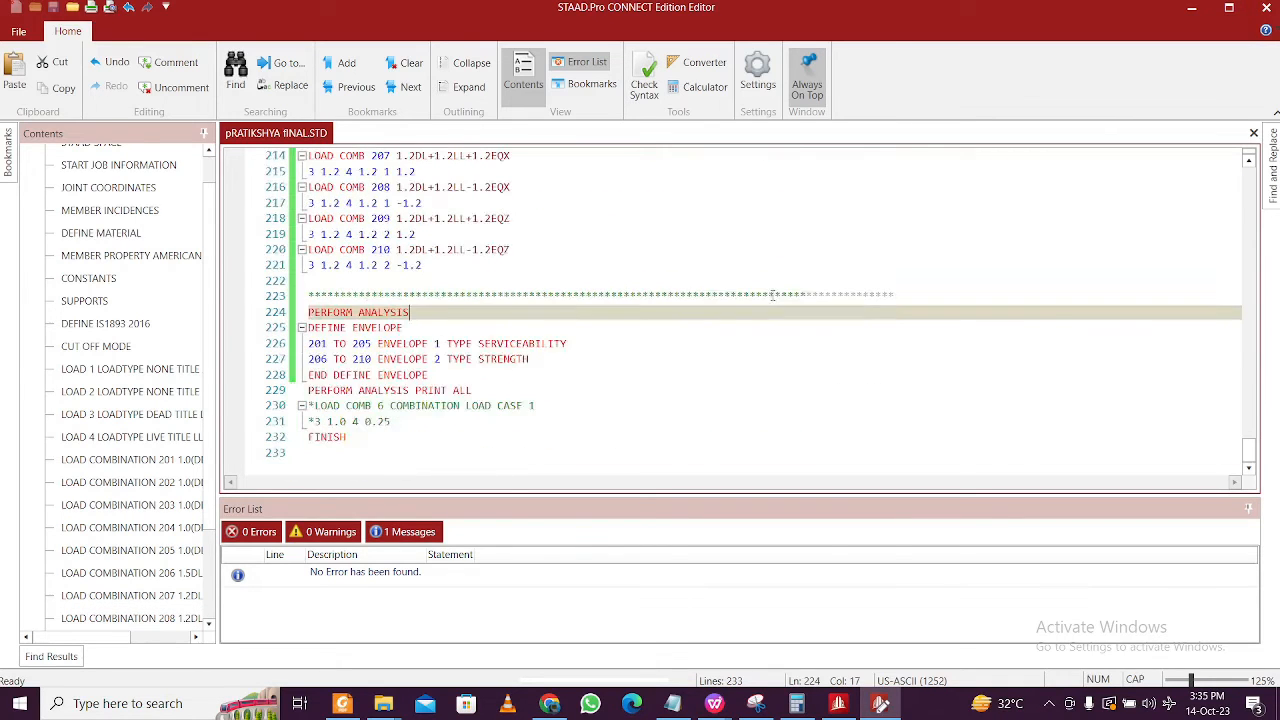
left_click(1265, 7)
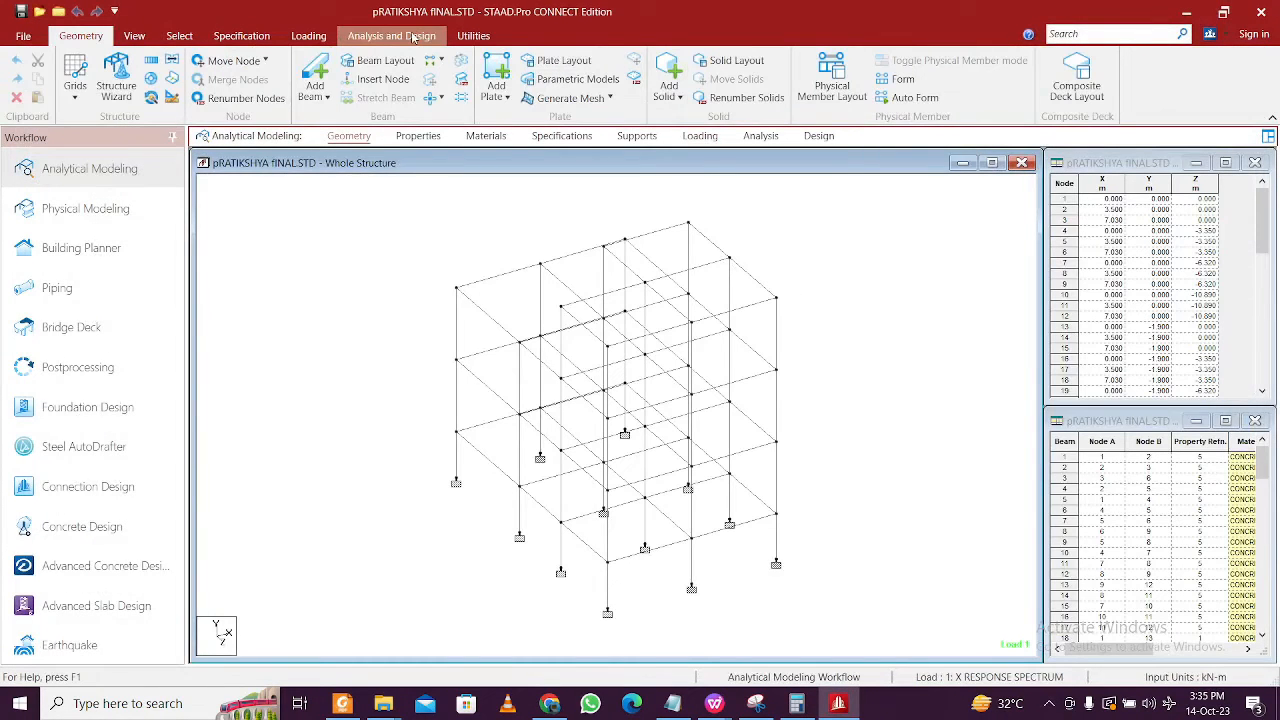
- Run the analysis and open the output file when it finishes
left_click(414, 37)
left_click(270, 70)
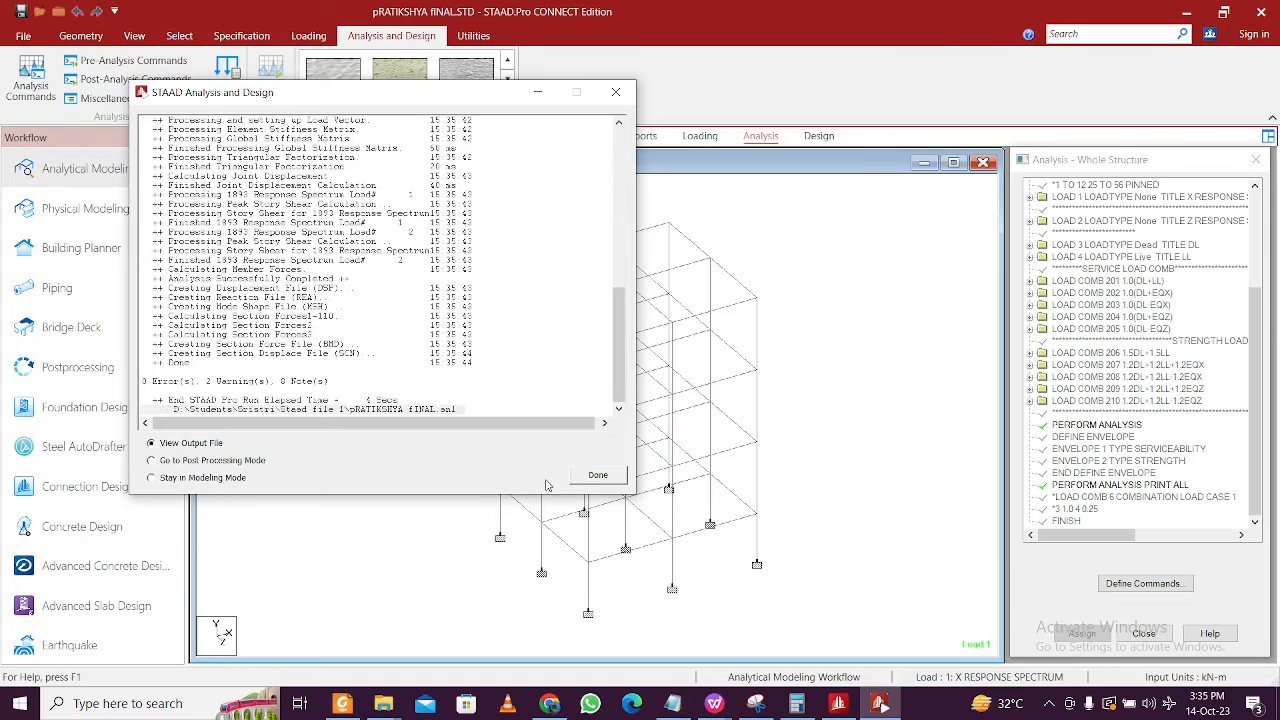
left_click(598, 475)
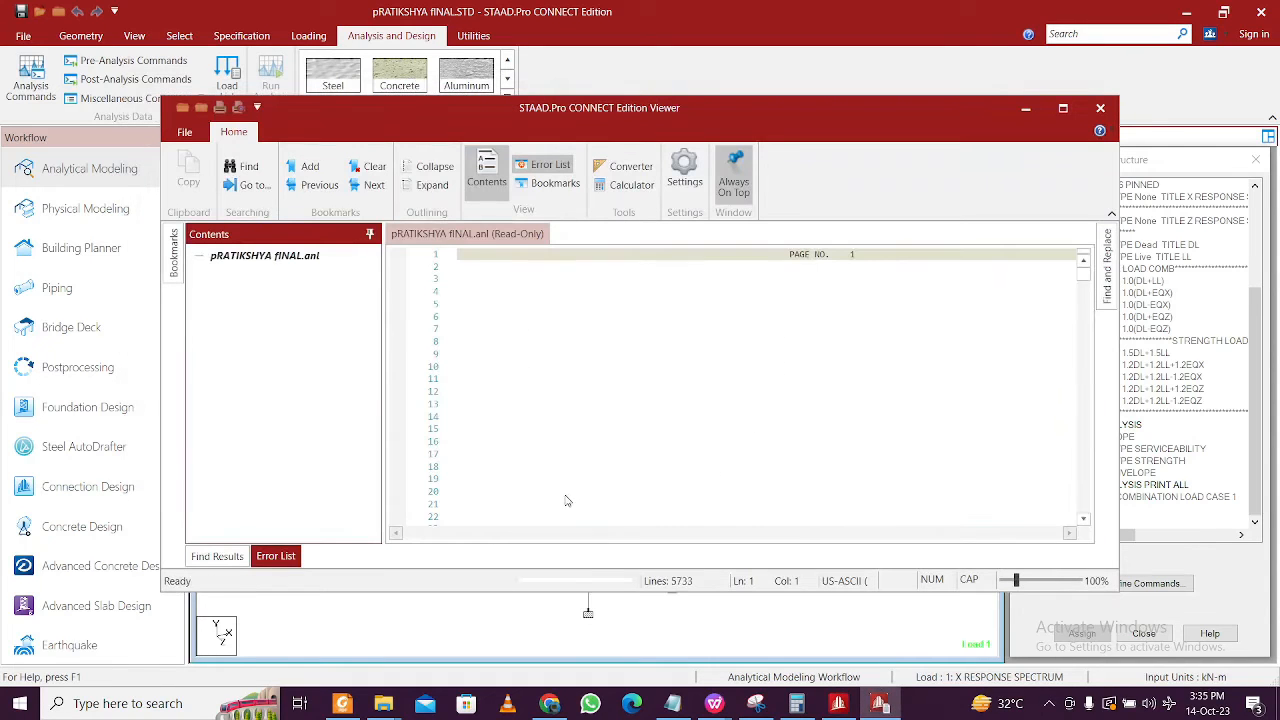
- Filter the Error List to the two warnings and inspect the eigen solution warning at line 4072
scroll(533, 497, "down", 3)
left_click(502, 432)
scroll(574, 502, "up", 1)
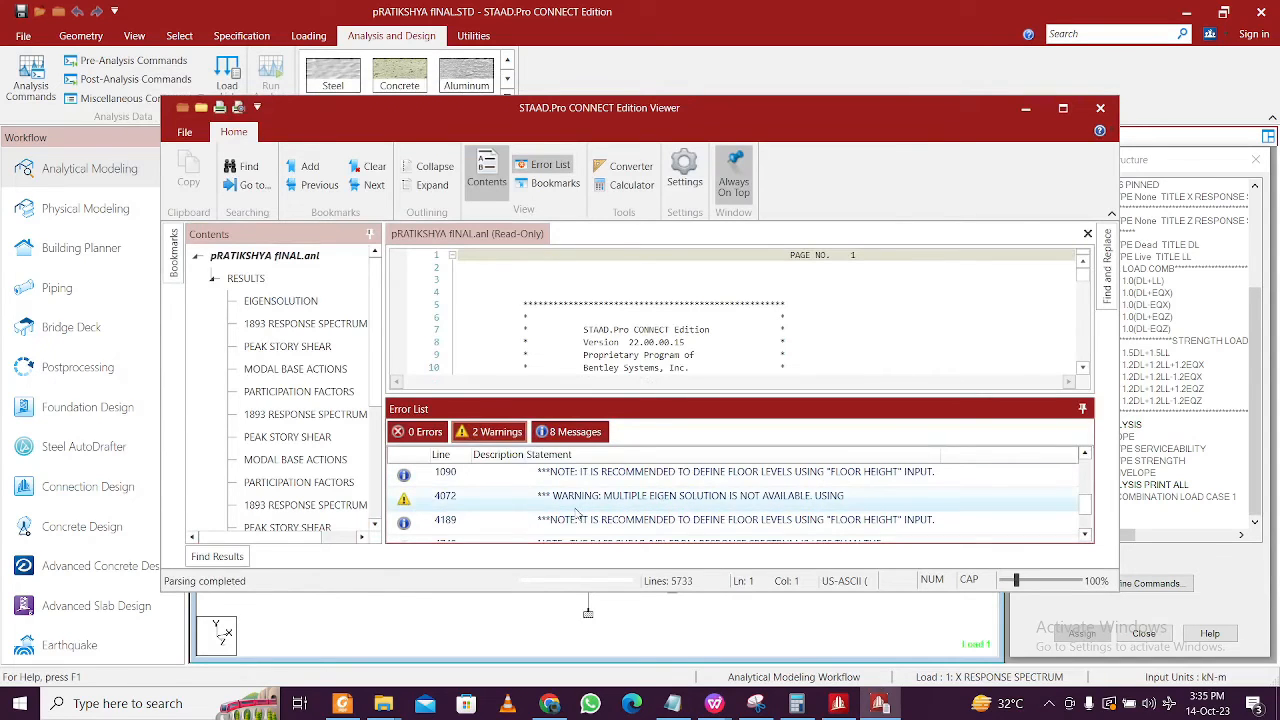
scroll(576, 502, "up", 3)
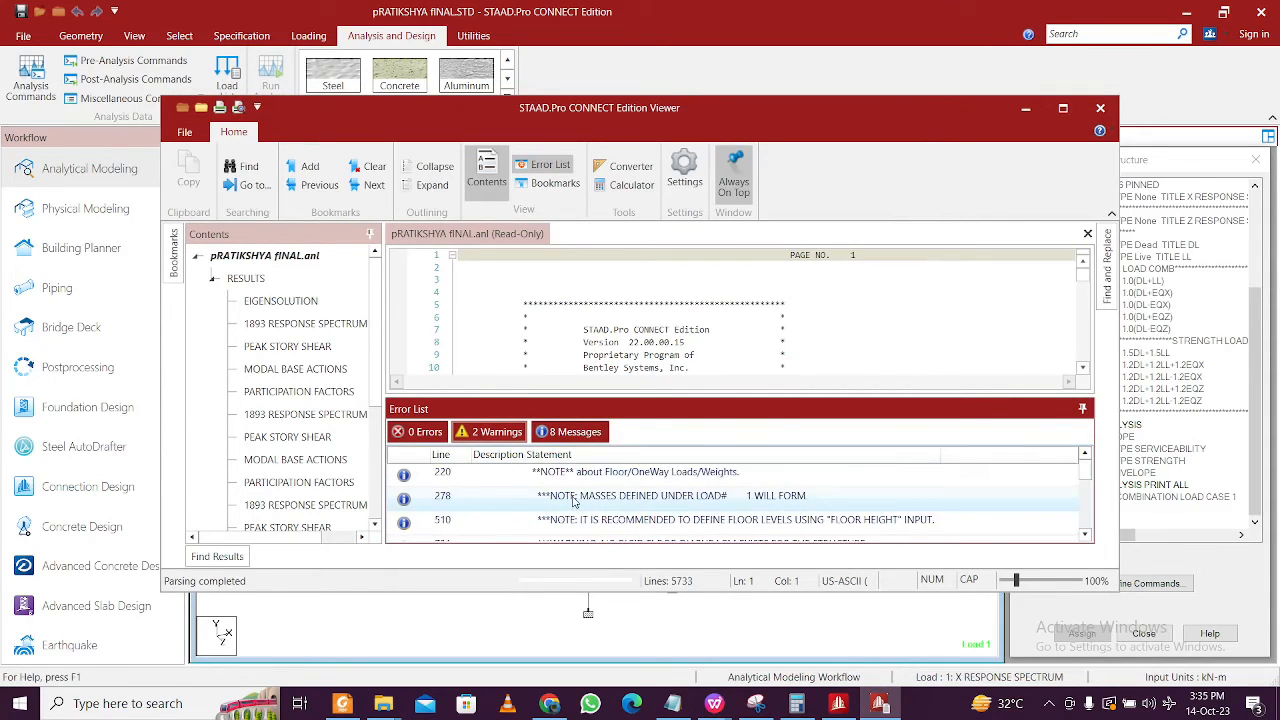
left_click(502, 432)
left_click(564, 433)
left_click(510, 433)
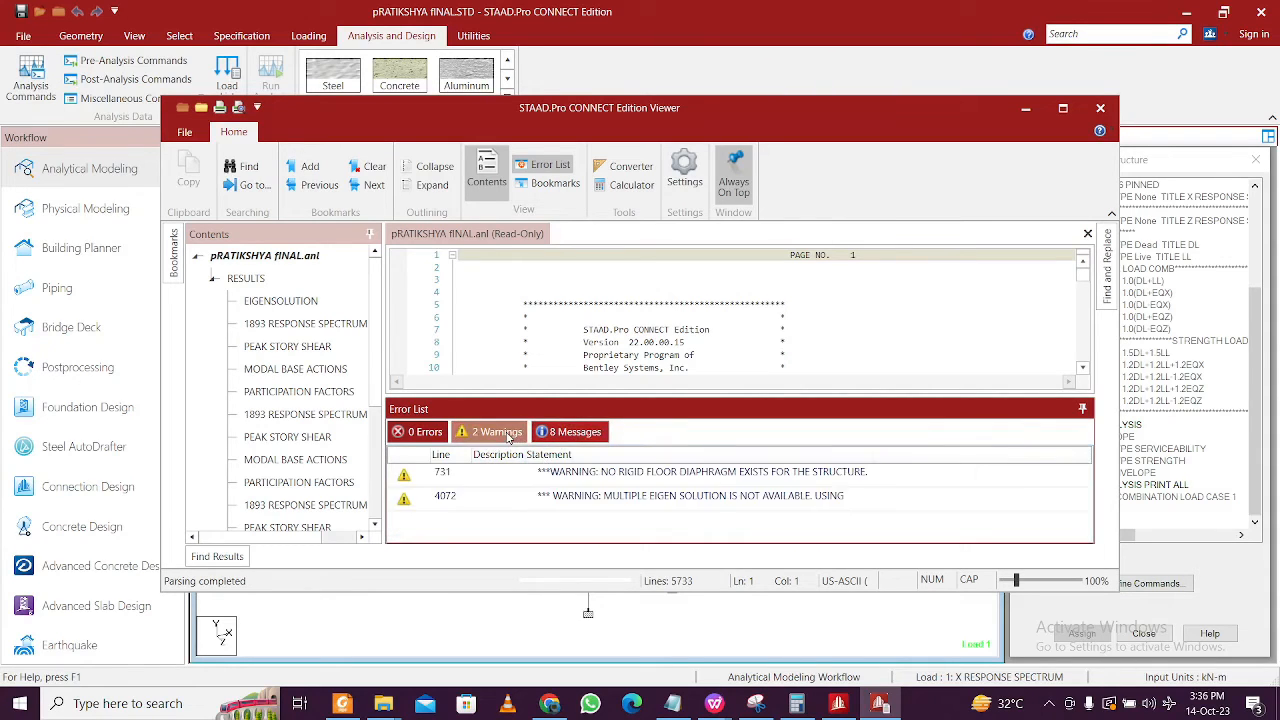
double_click(549, 496)
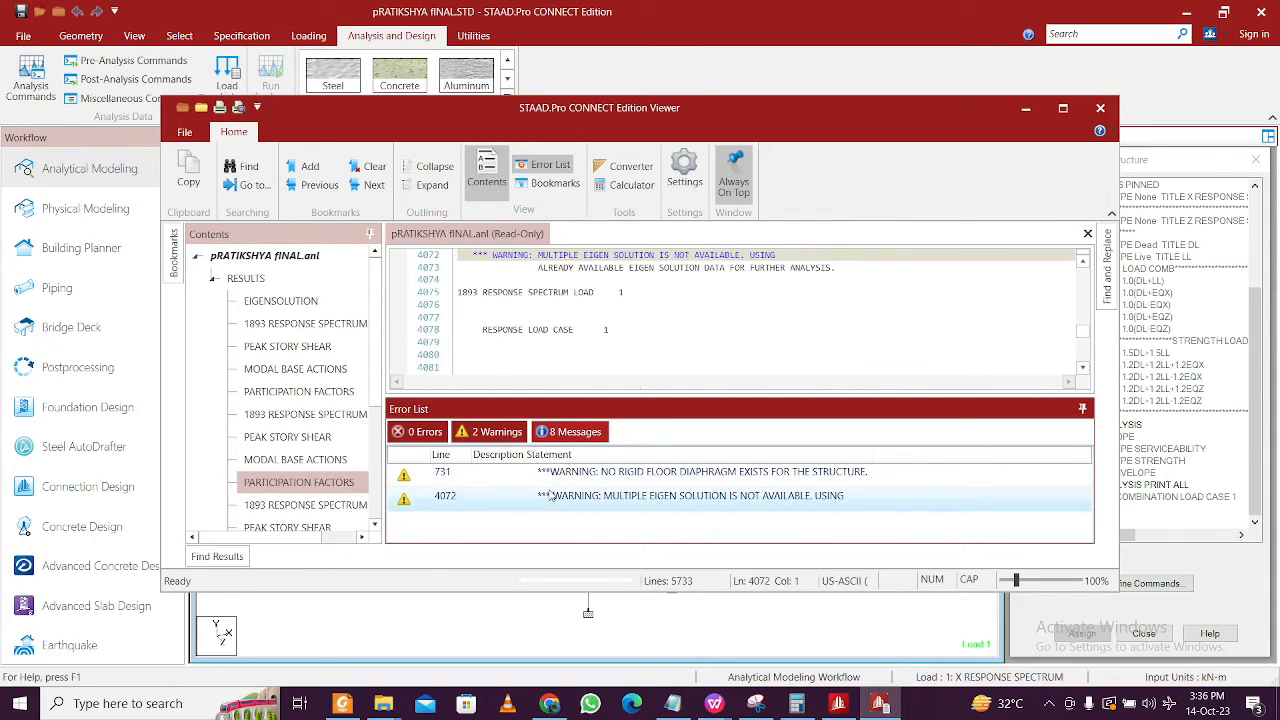
scroll(641, 349, "up", 3)
scroll(641, 349, "down", 2)
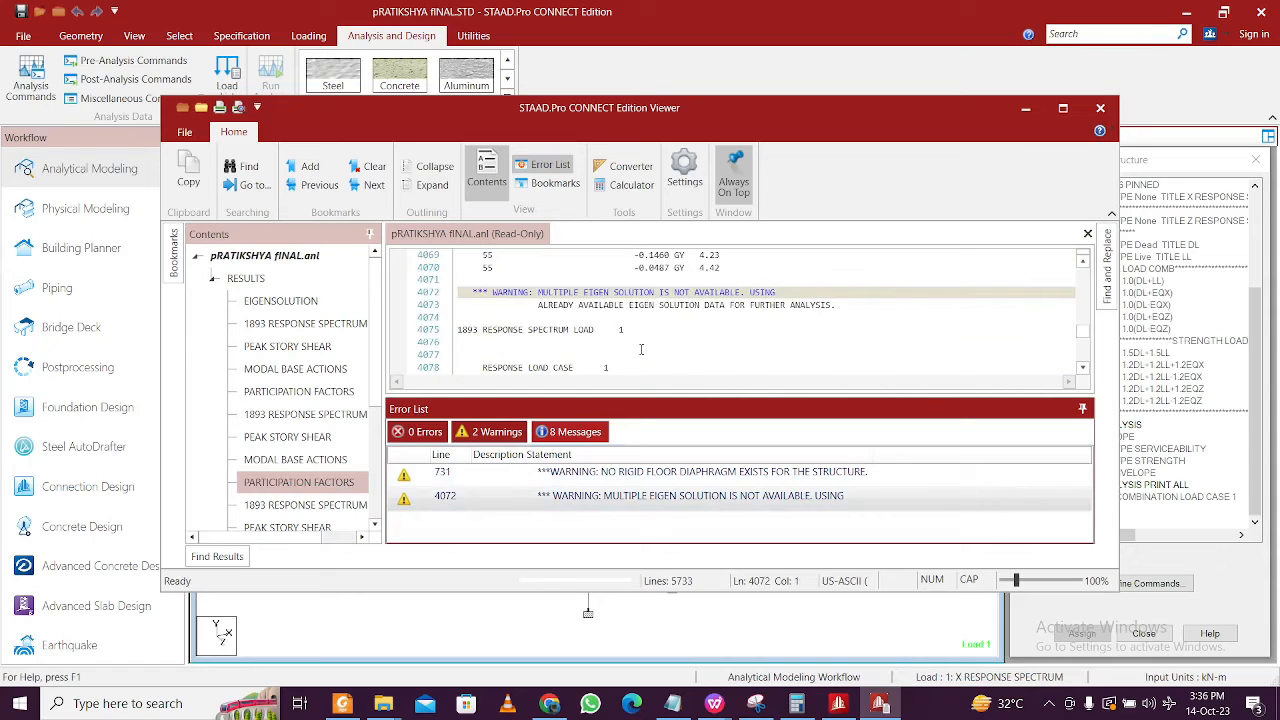
scroll(641, 349, "down", 5)
scroll(644, 347, "up", 5)
scroll(644, 347, "down", 10)
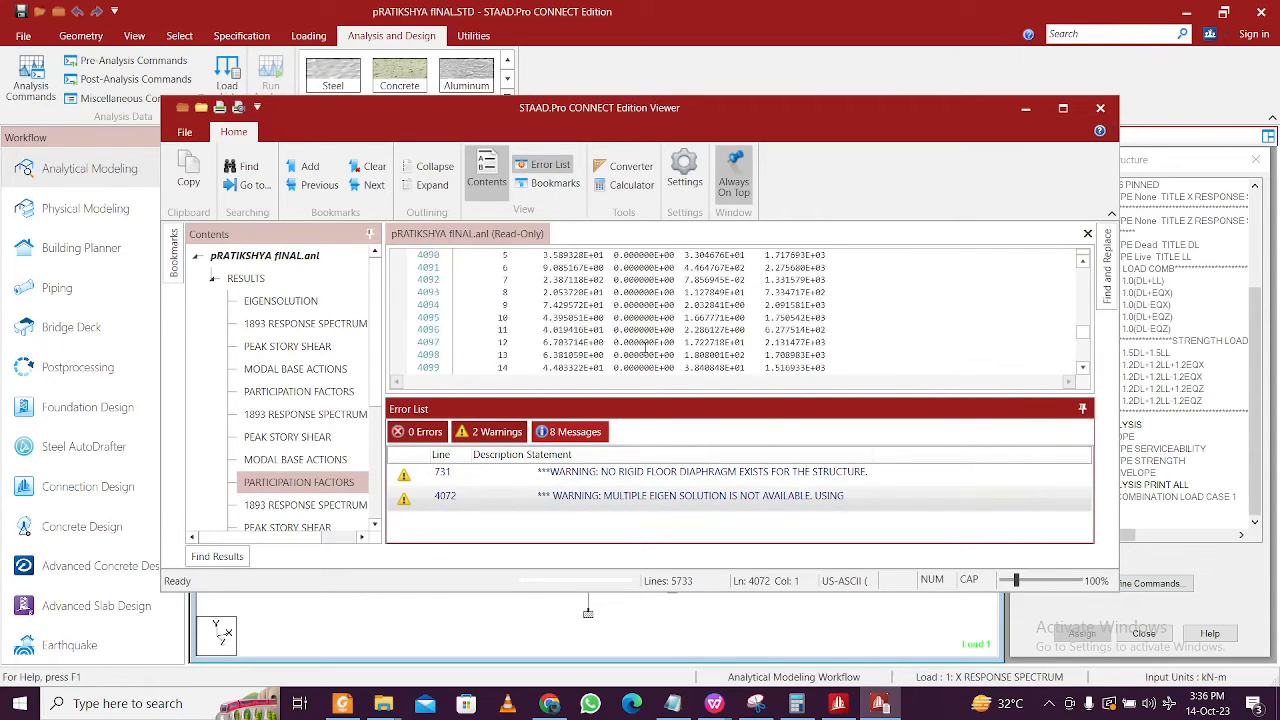
scroll(645, 347, "down", 10)
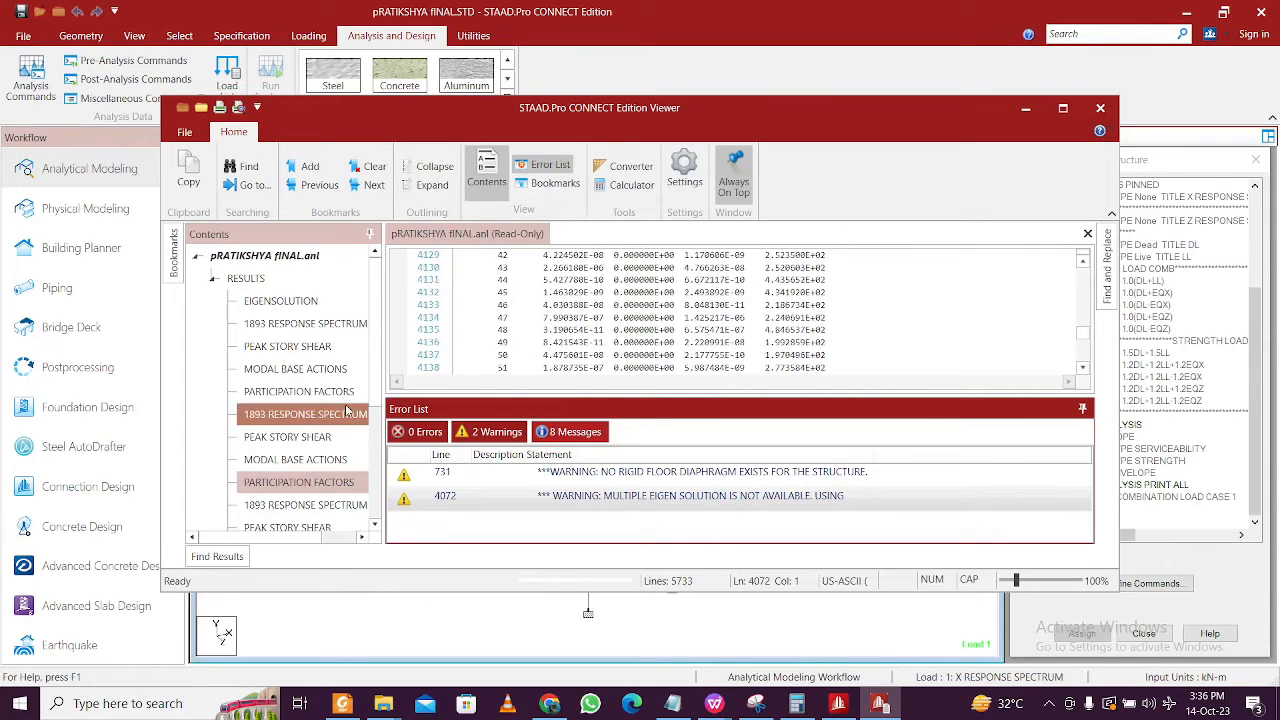
- Inspect mode participation factors for modes 1–3 and the 1893 response spectrum section
left_click(345, 394)
scroll(583, 340, "down", 1)
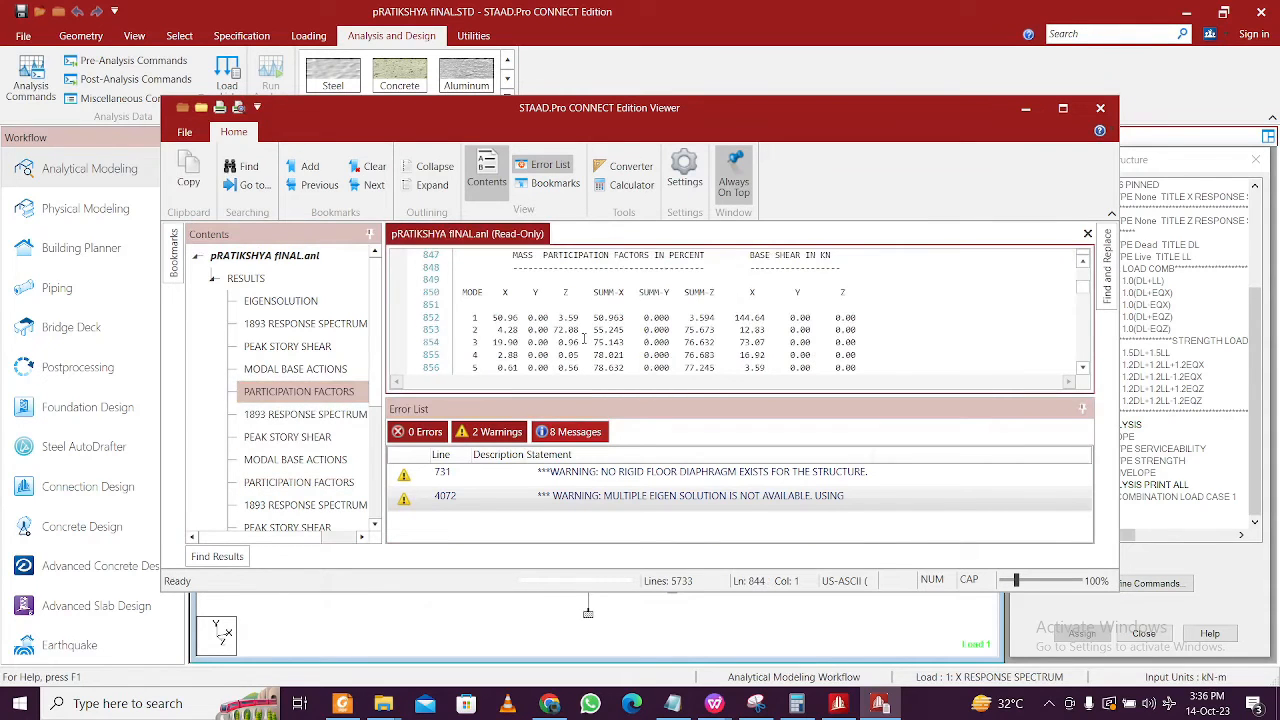
left_click(494, 318)
left_click(518, 330)
left_click(522, 342)
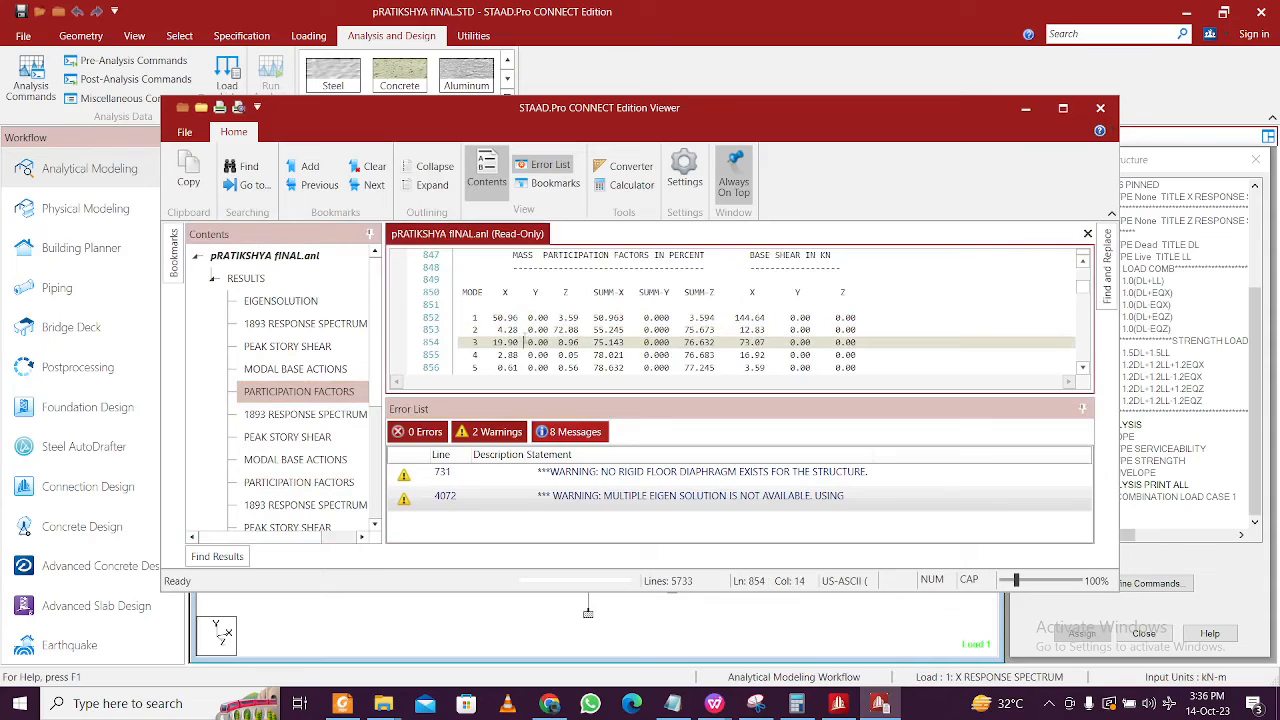
mouse_move(497, 340)
left_mouse_down()
mouse_move(494, 309)
mouse_move(497, 332)
mouse_move(494, 321)
left_mouse_up()
left_click(494, 322)
left_click(320, 422)
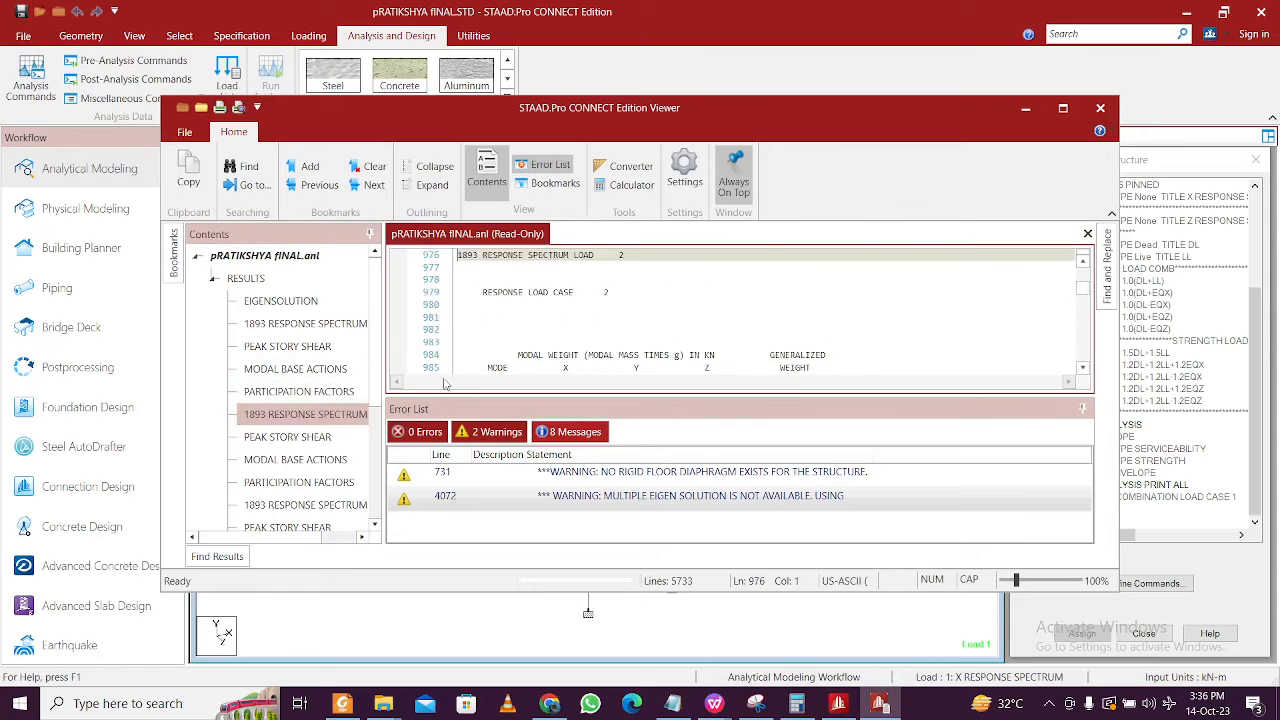
scroll(515, 357, "down", 20)
scroll(515, 357, "down", 20)
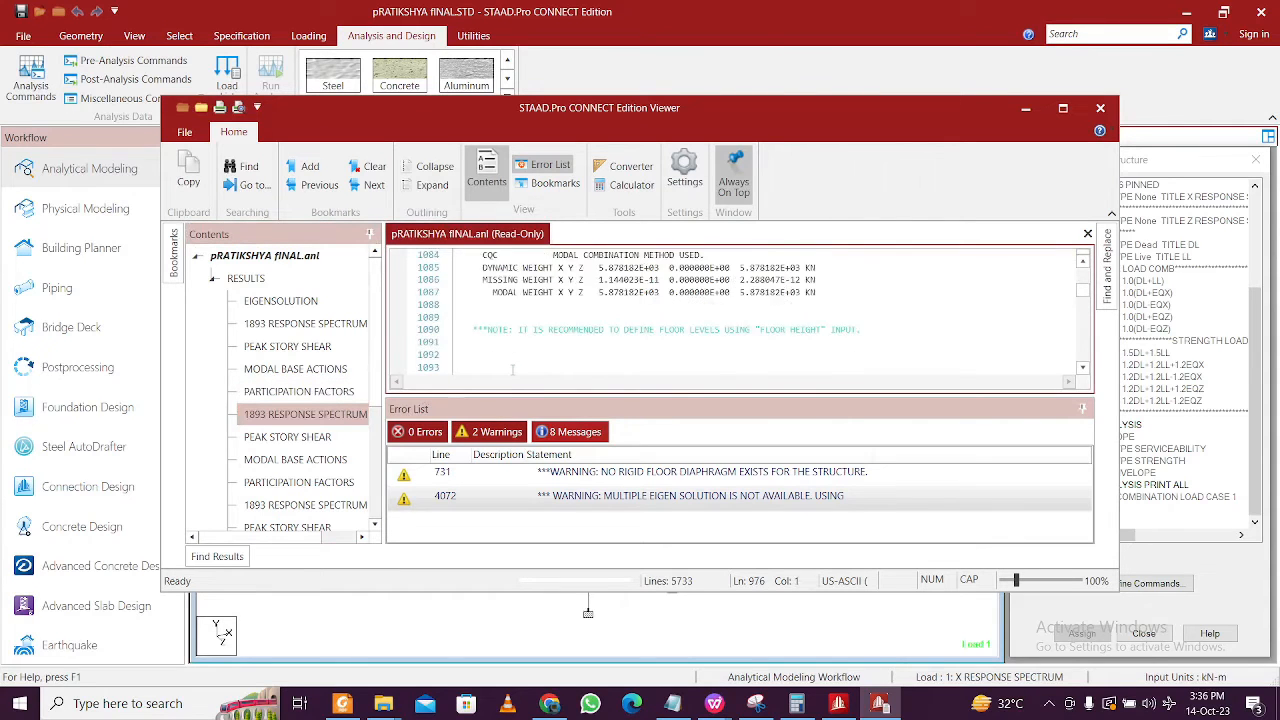
scroll(323, 400, "down", 1)
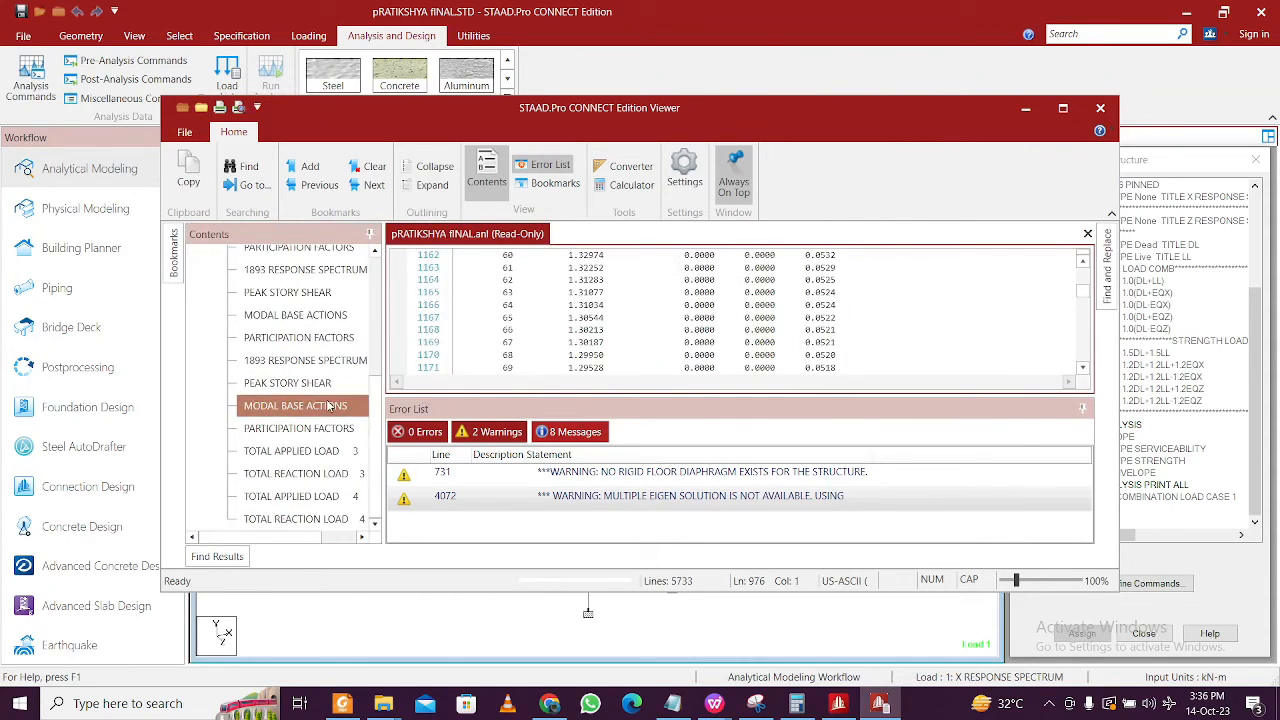
- Check the masses note at line 278: 120 modes requested, only 88 usable
left_click(570, 431)
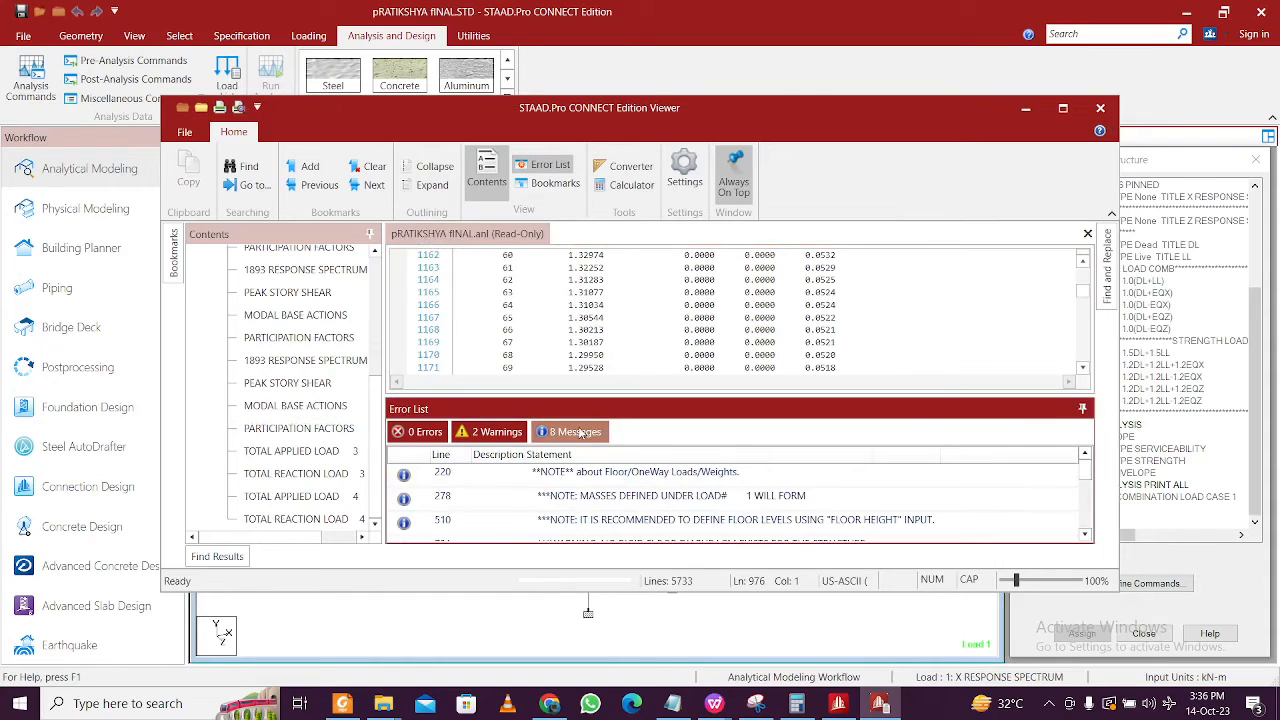
scroll(580, 492, "down", 3)
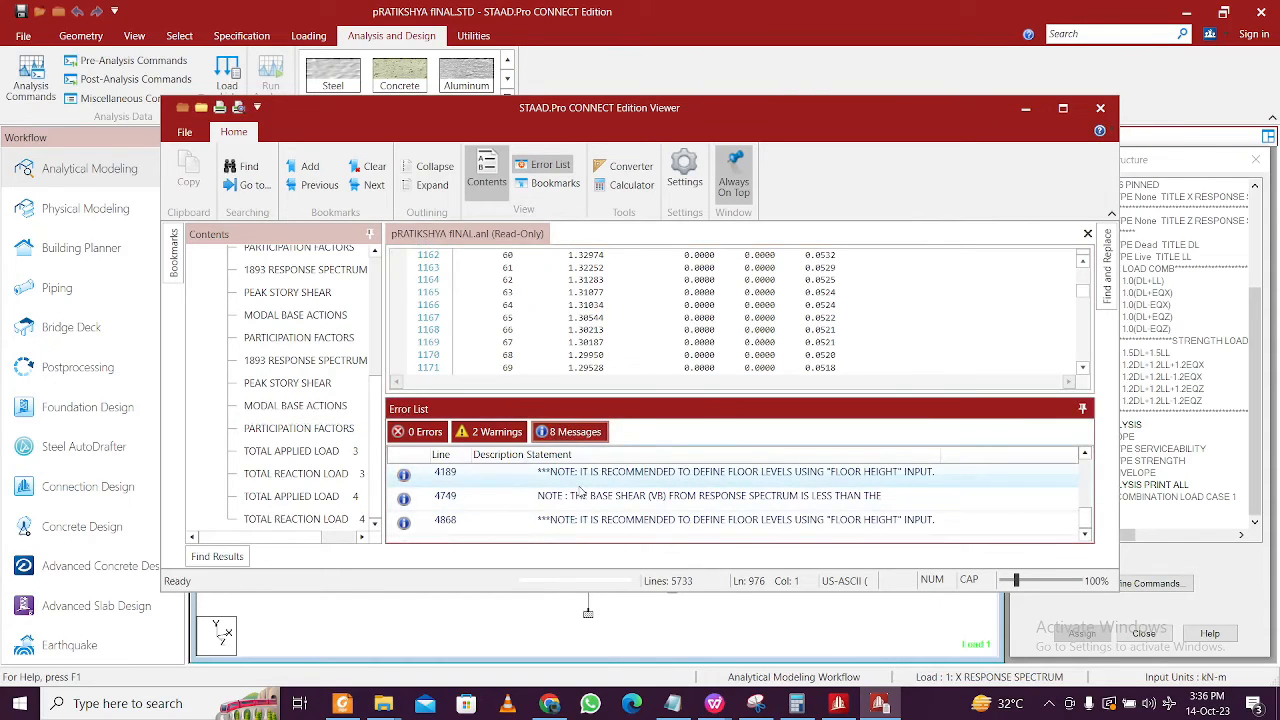
scroll(587, 505, "up", 3)
scroll(587, 505, "up", 1)
double_click(587, 500)
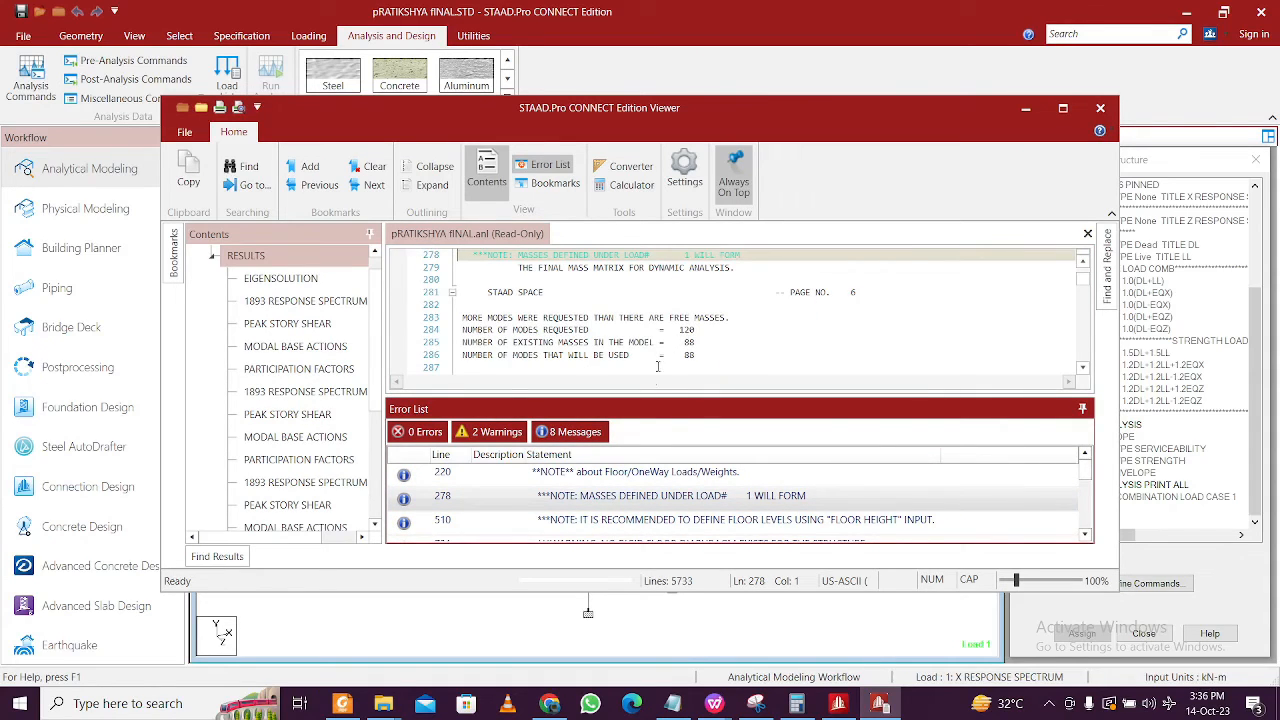
mouse_move(659, 334)
left_mouse_down()
mouse_move(707, 334)
mouse_move(662, 357)
left_mouse_up()
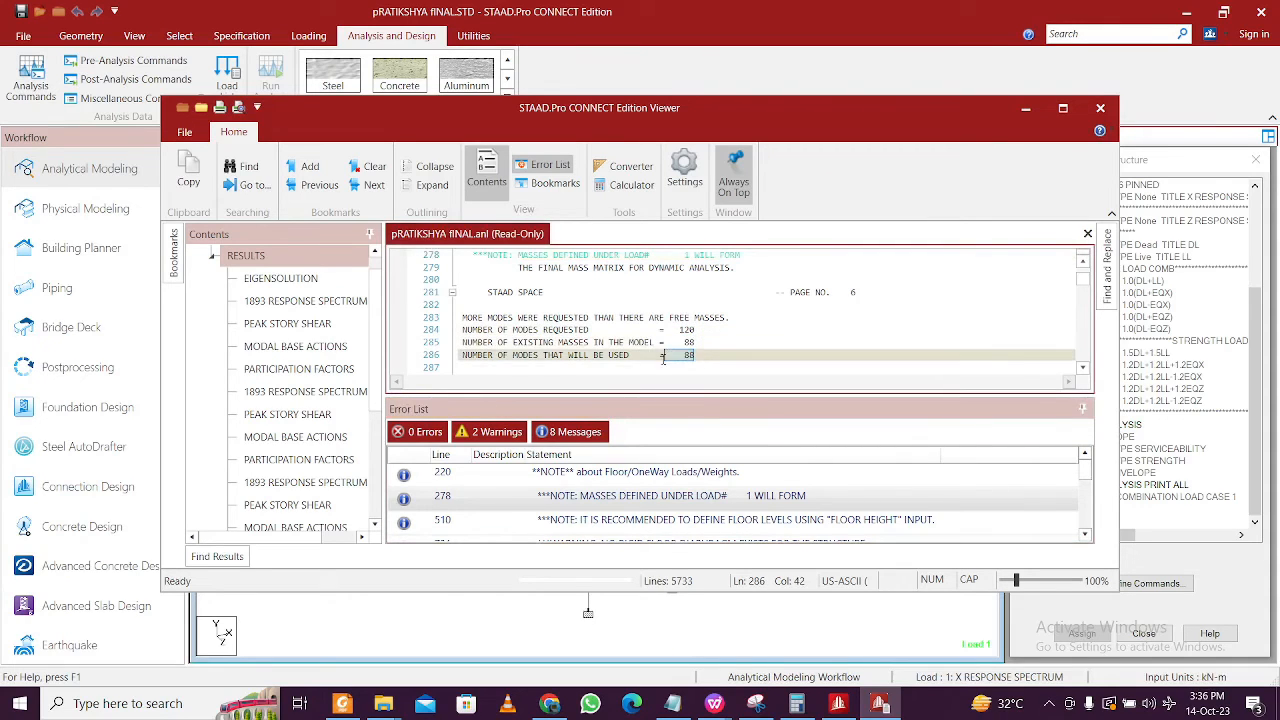
left_click(689, 355)
- Reopen the command file and change CUT OFF MODE SHAPE from 120 to 88 on line 121
left_click(1100, 107)
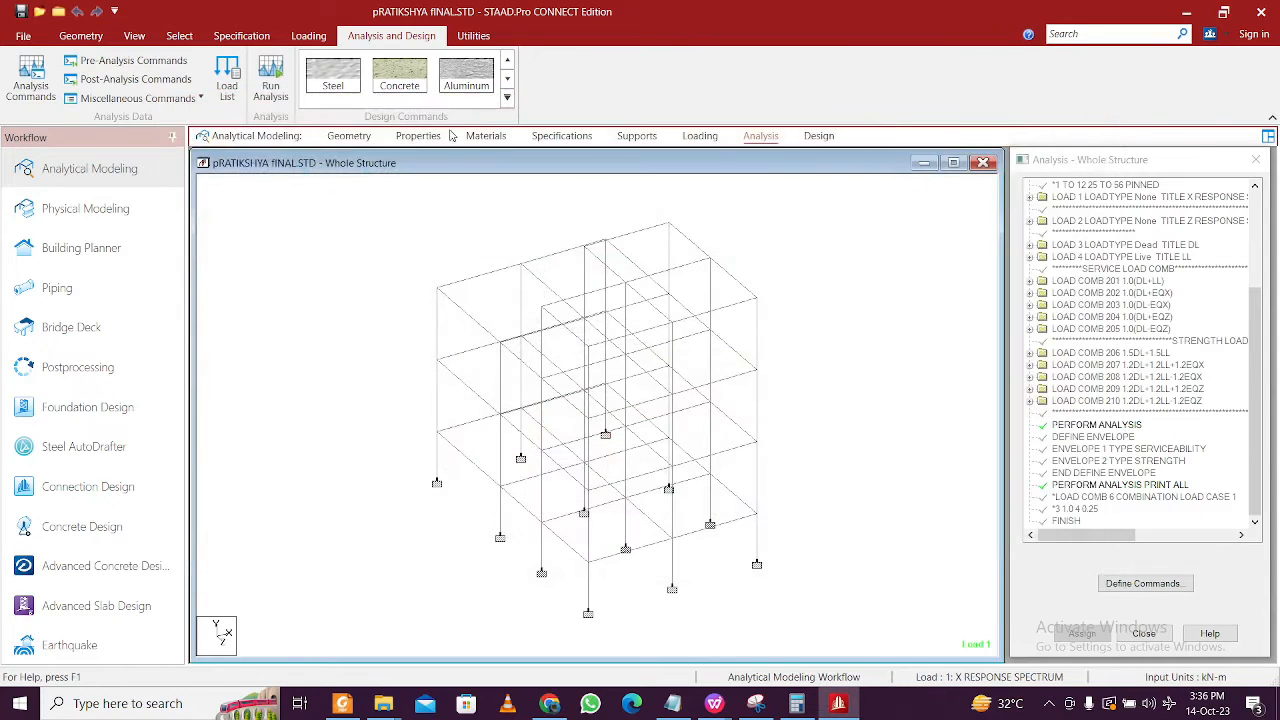
left_click(490, 38)
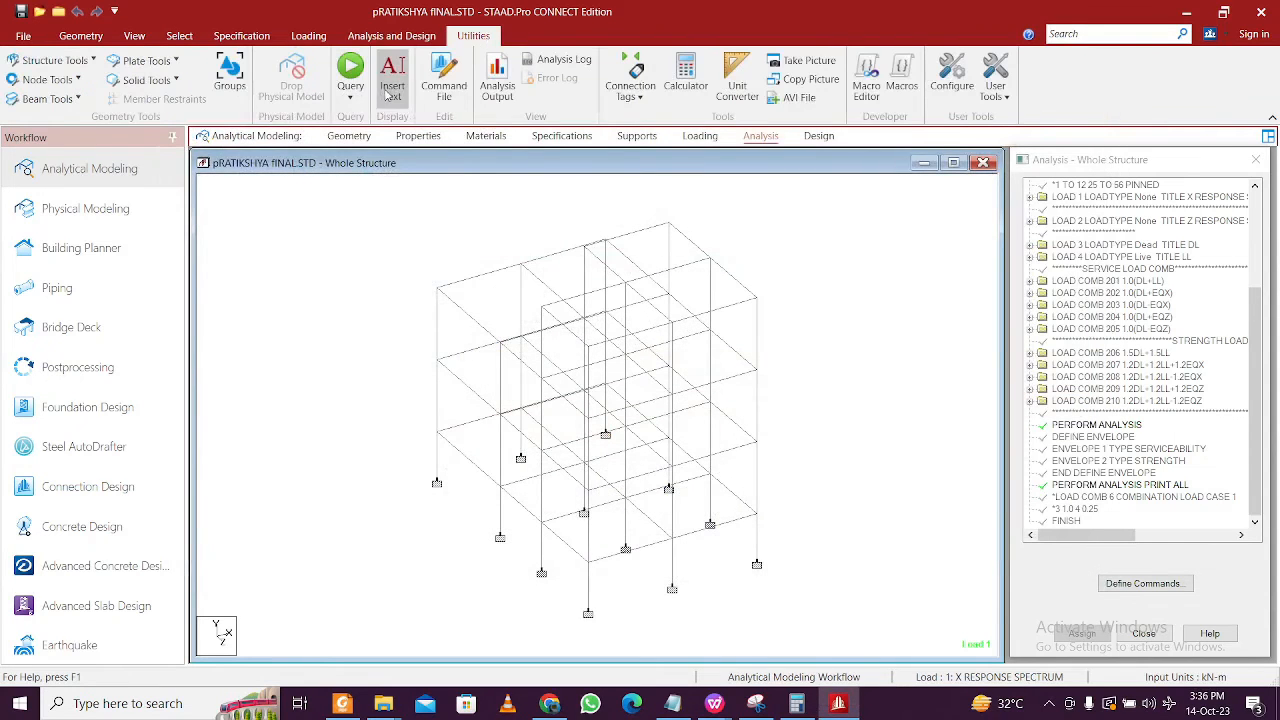
left_click(445, 90)
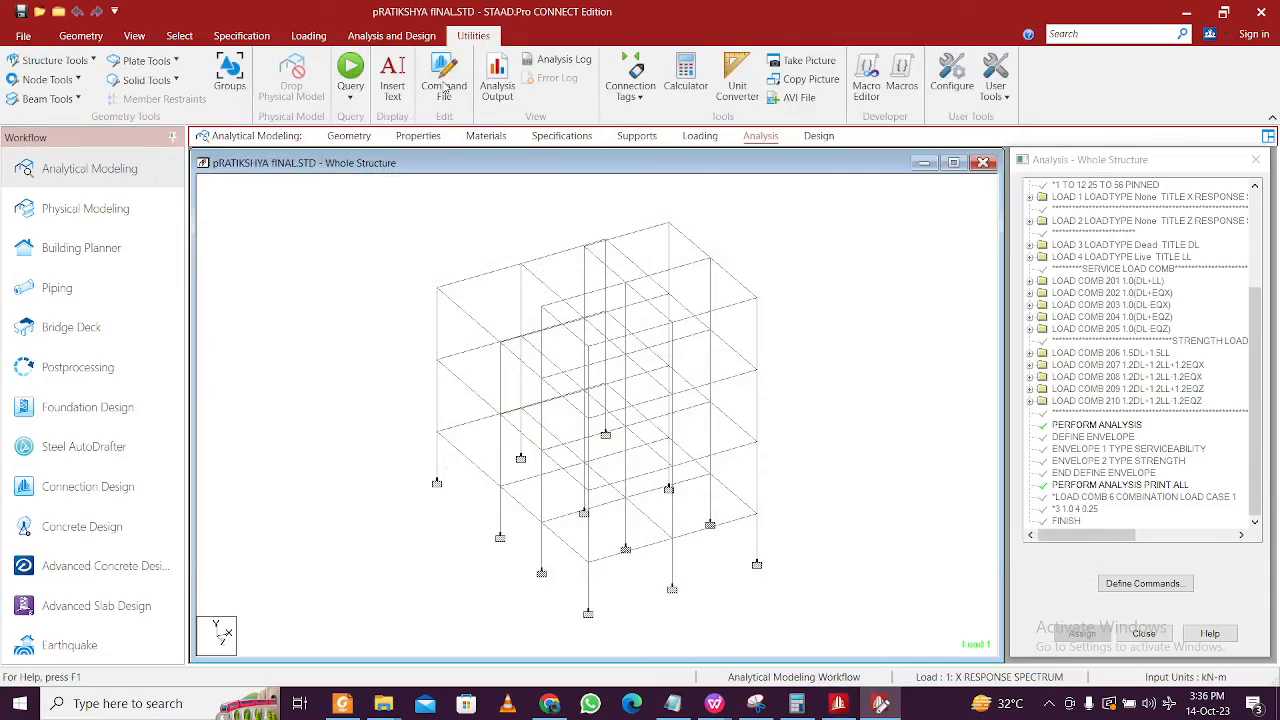
scroll(363, 405, "down", 5)
scroll(363, 405, "down", 20)
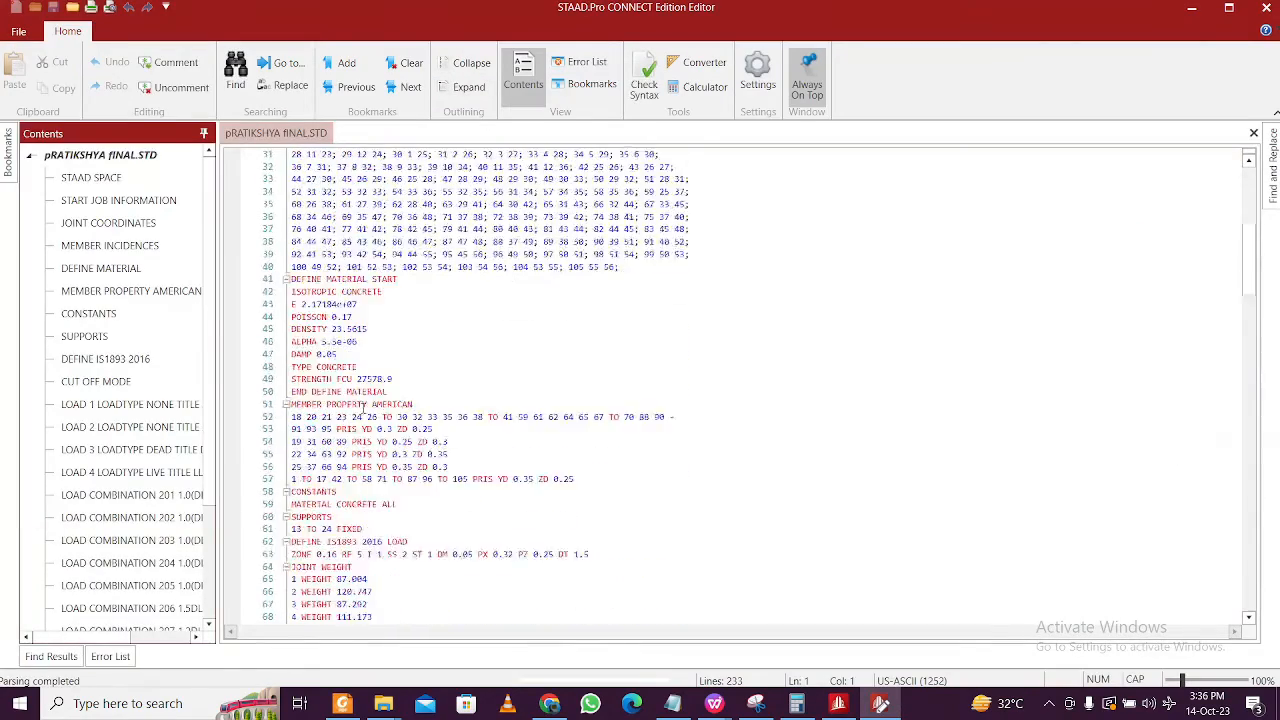
scroll(365, 410, "down", 7)
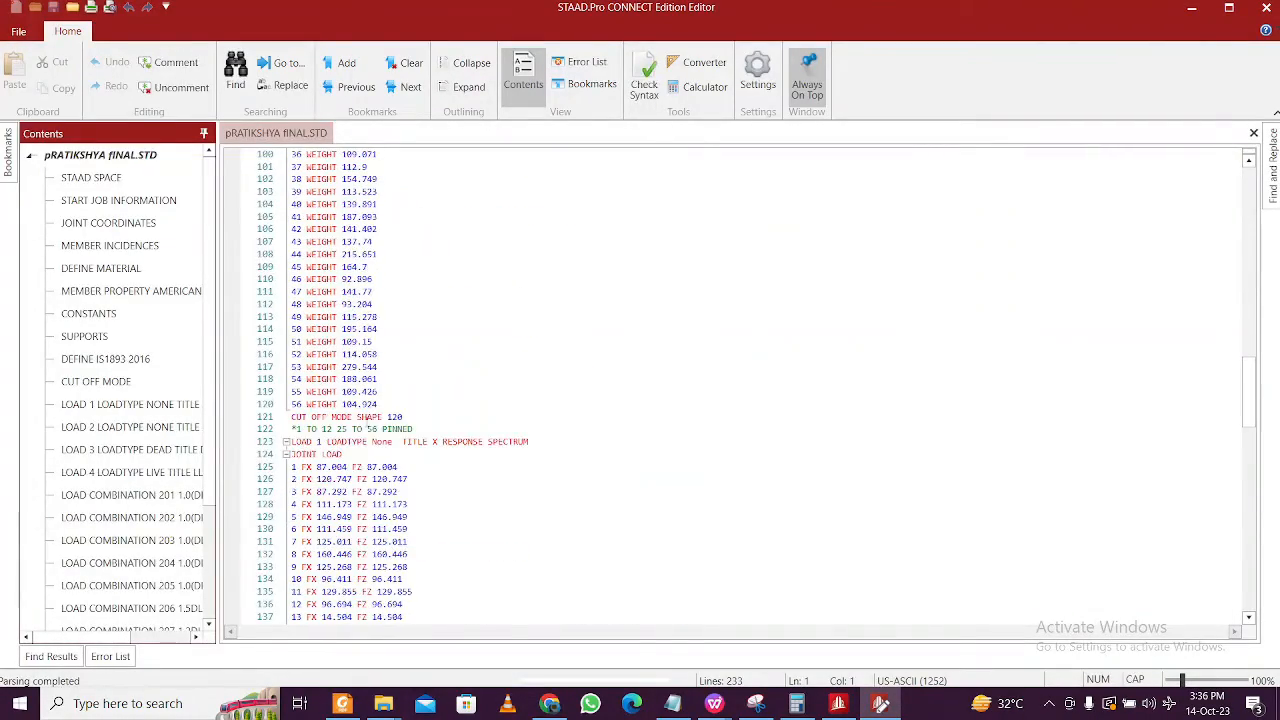
scroll(365, 410, "up", 5, "ctrl")
left_click_drag(506, 553, 469, 553)
type("88")
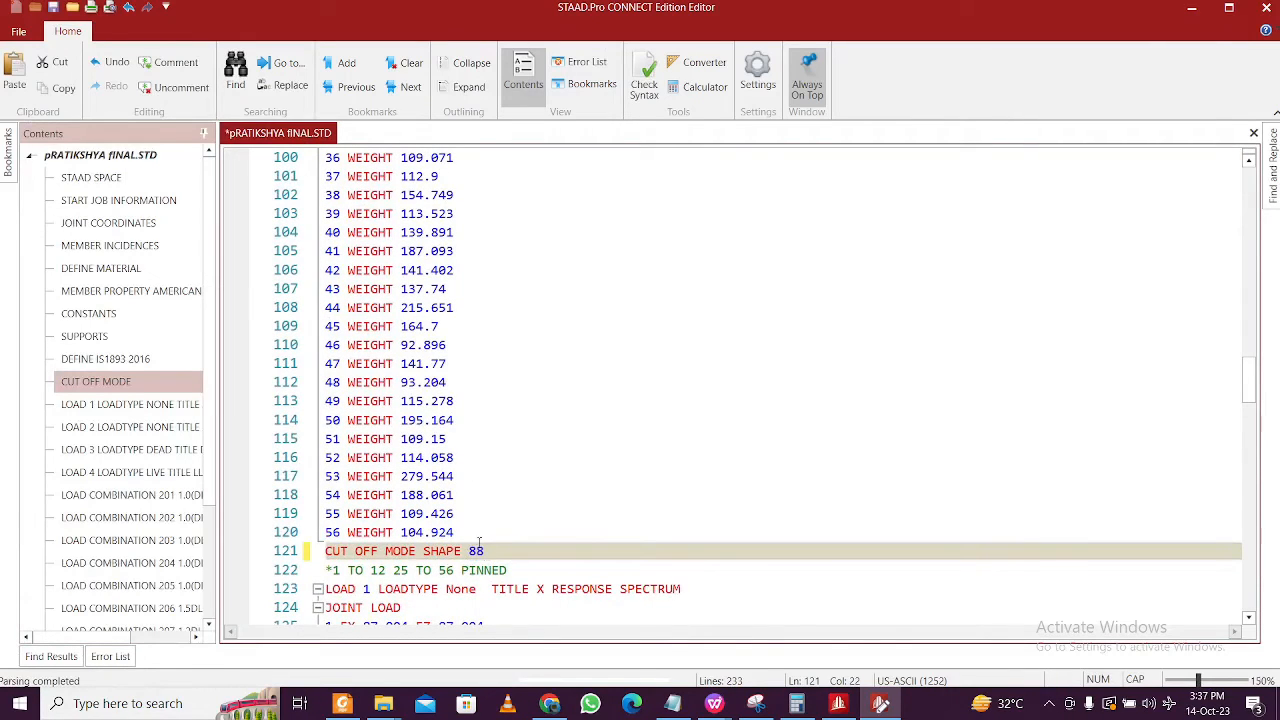
- Run the syntax check, close the Editor and dismiss the backup file warning
left_click(652, 86)
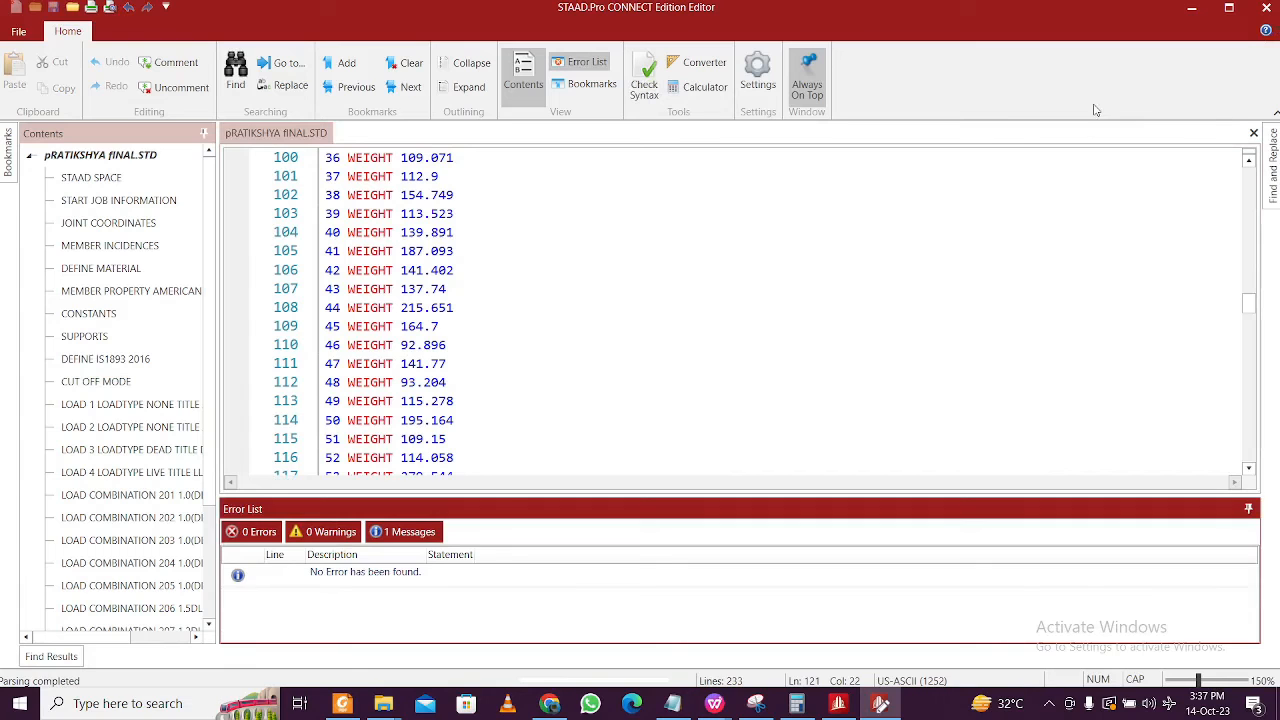
left_click(405, 533)
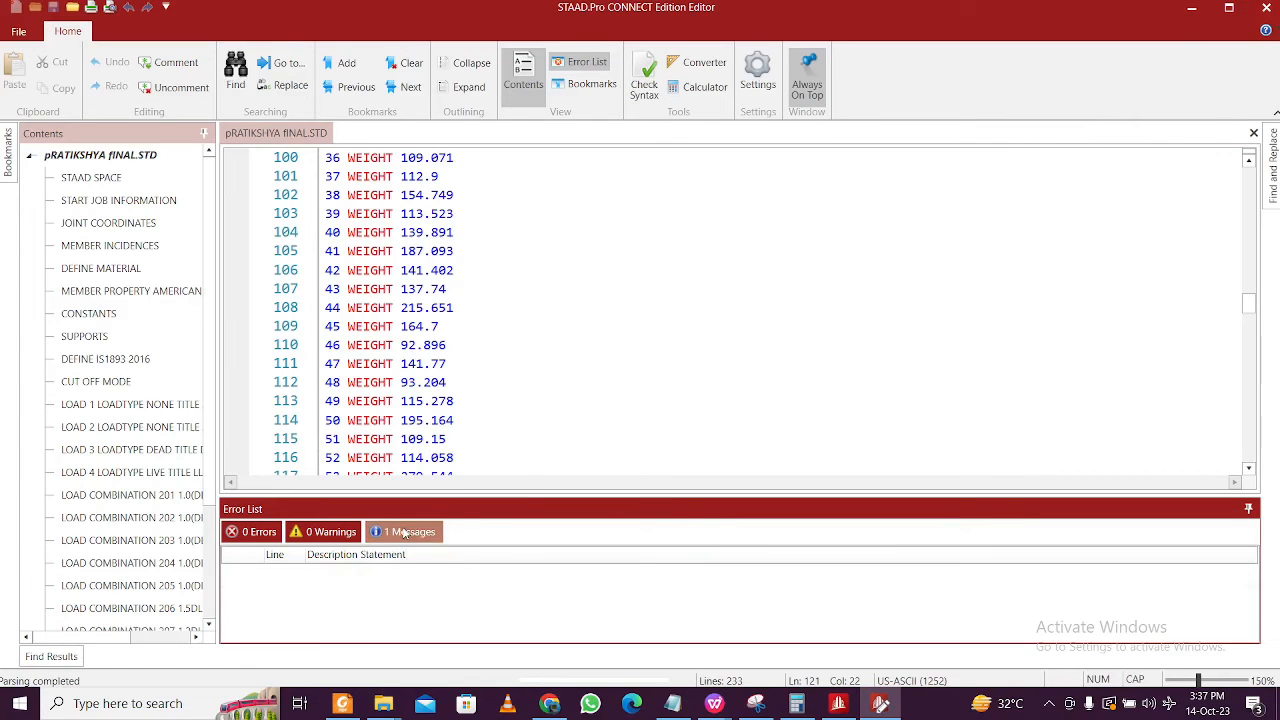
left_click(1261, 8)
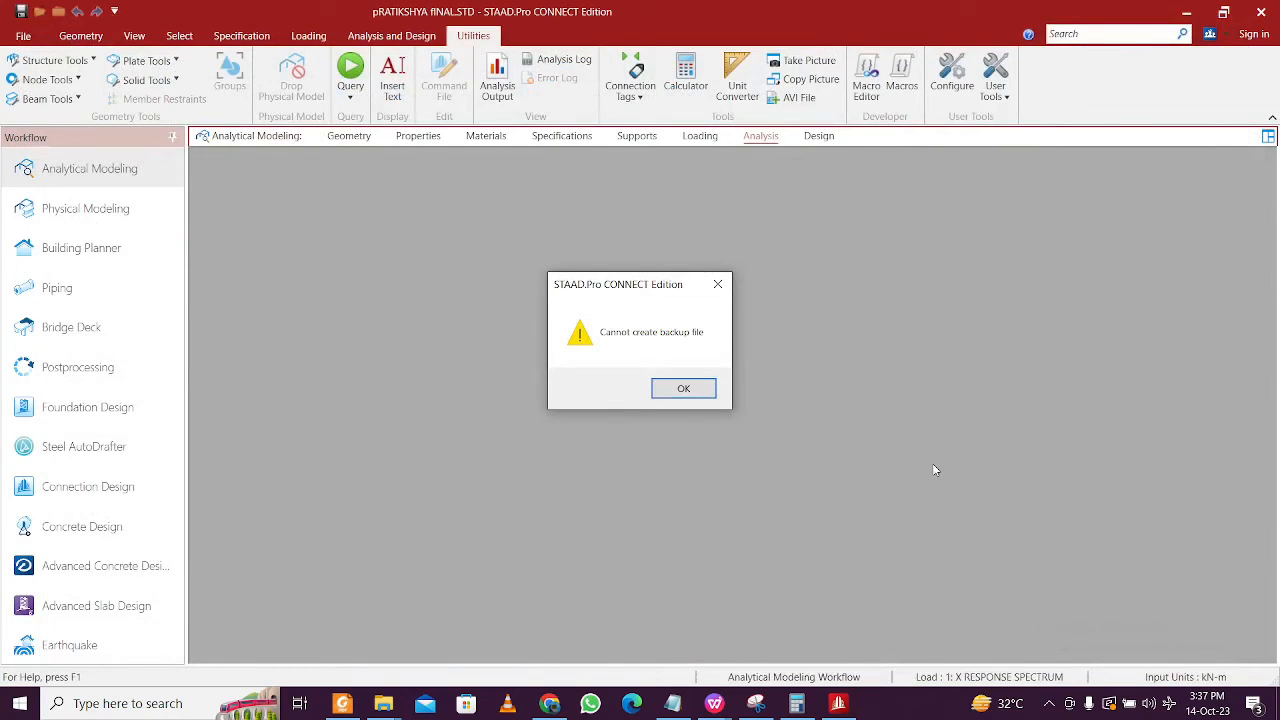
key("Return")
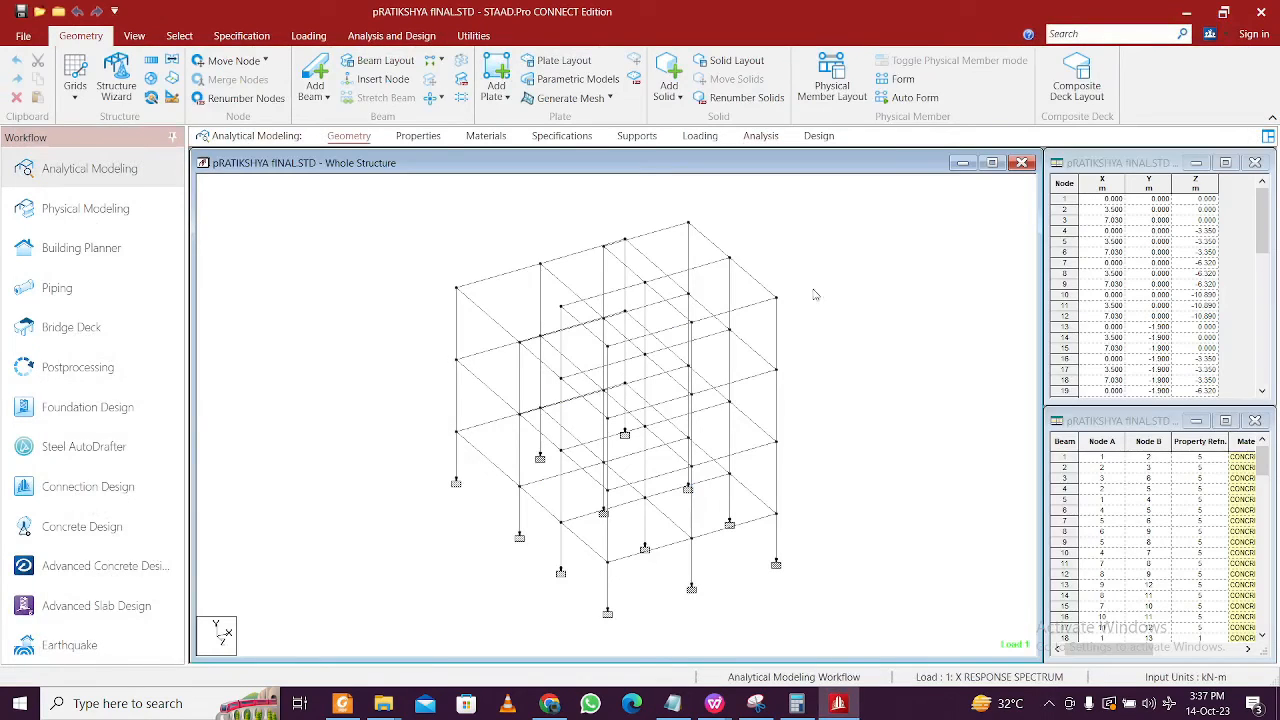
- Switch to concrete design using the IS456 code
left_click(819, 136)
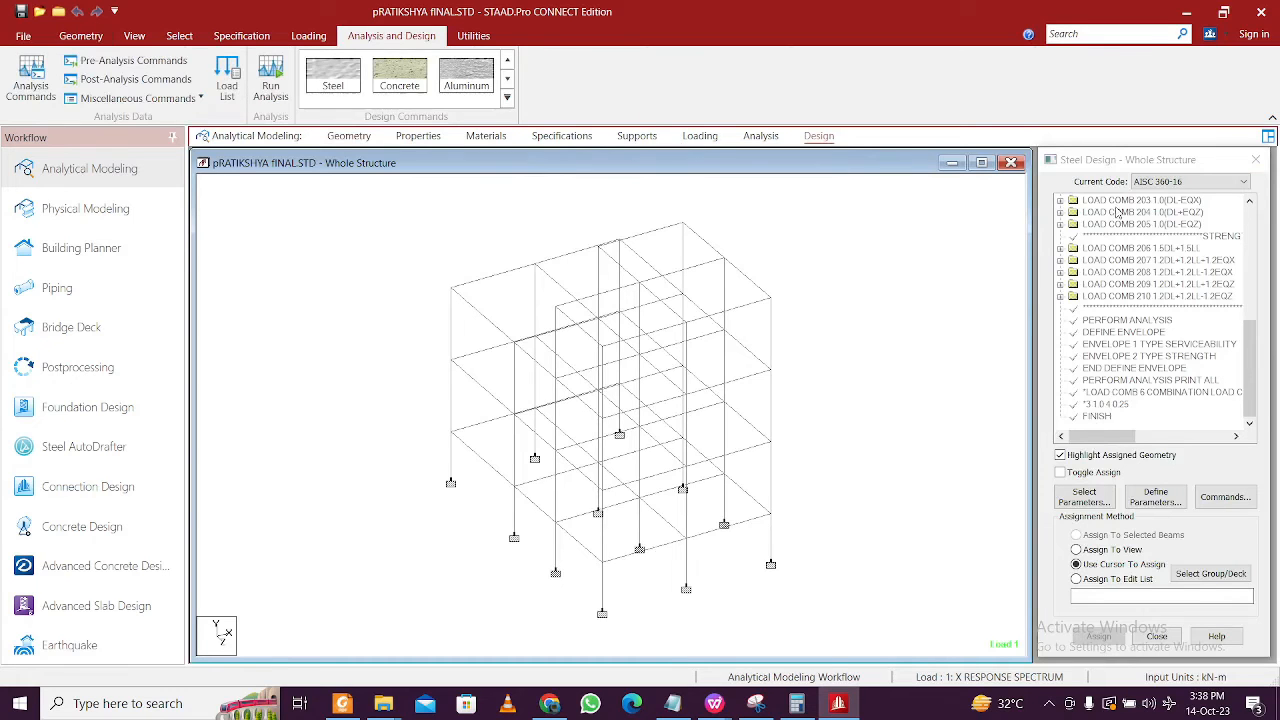
left_click(399, 75)
left_click(1190, 181)
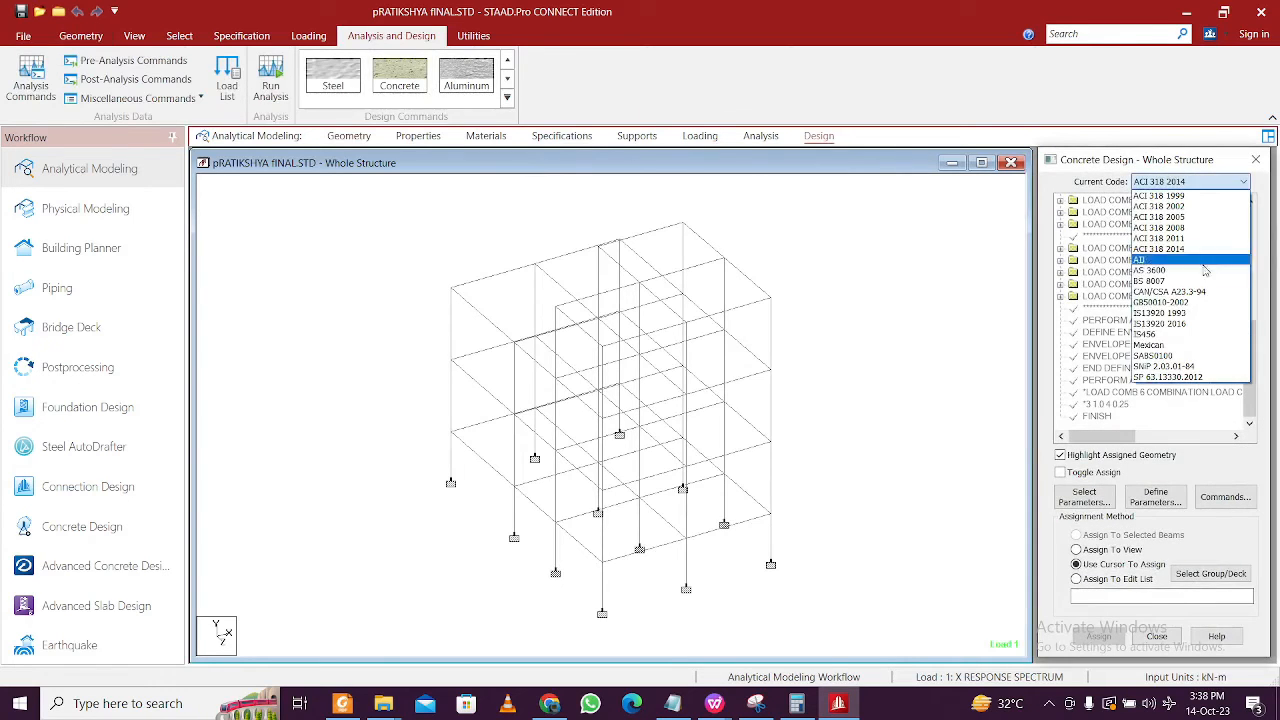
left_click(1200, 334)
- Clear the previous design parameters and choose only Fc
left_click(1085, 497)
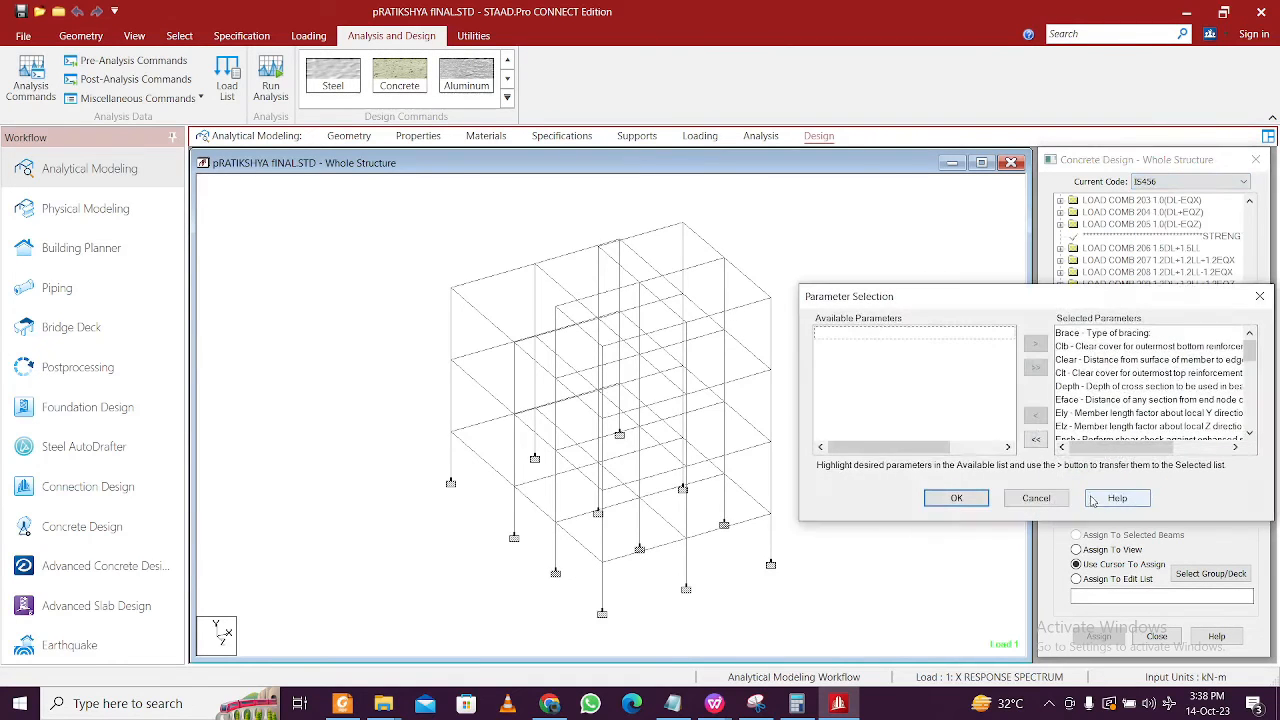
left_click(1037, 441)
left_click_drag(1090, 298, 742, 267)
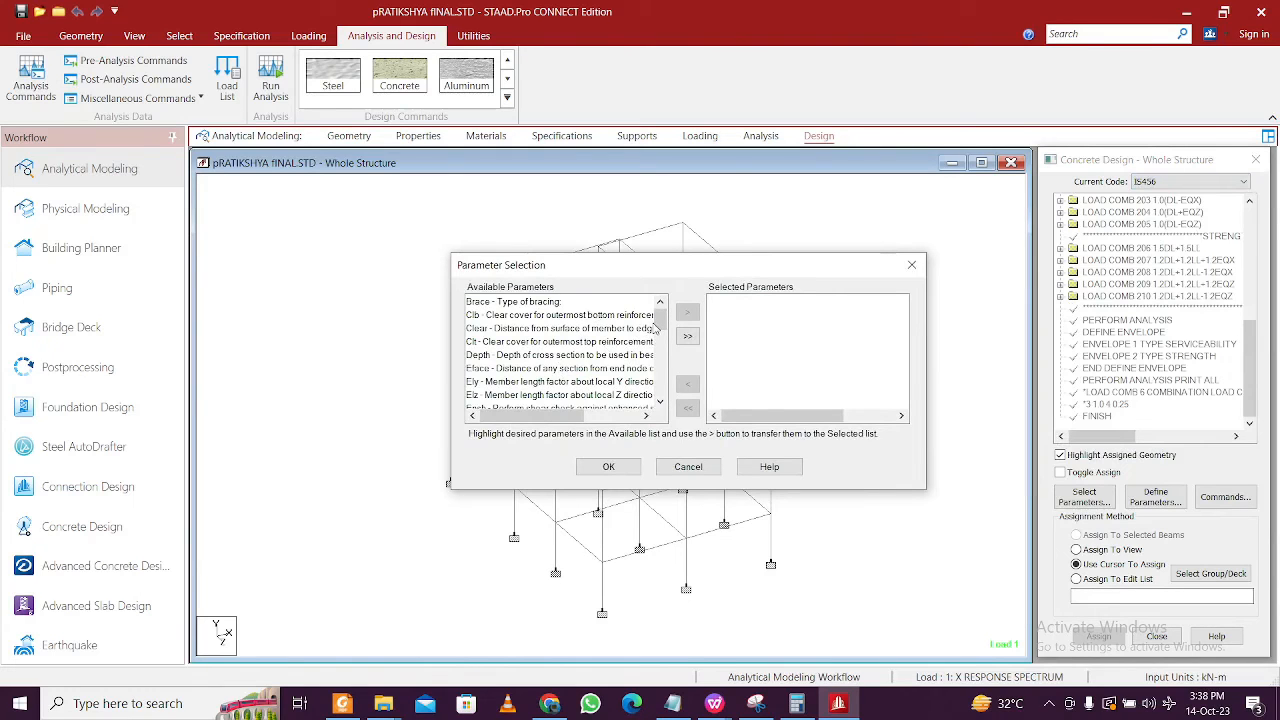
left_click(655, 328)
scroll(600, 350, "down", 2)
left_click(590, 368)
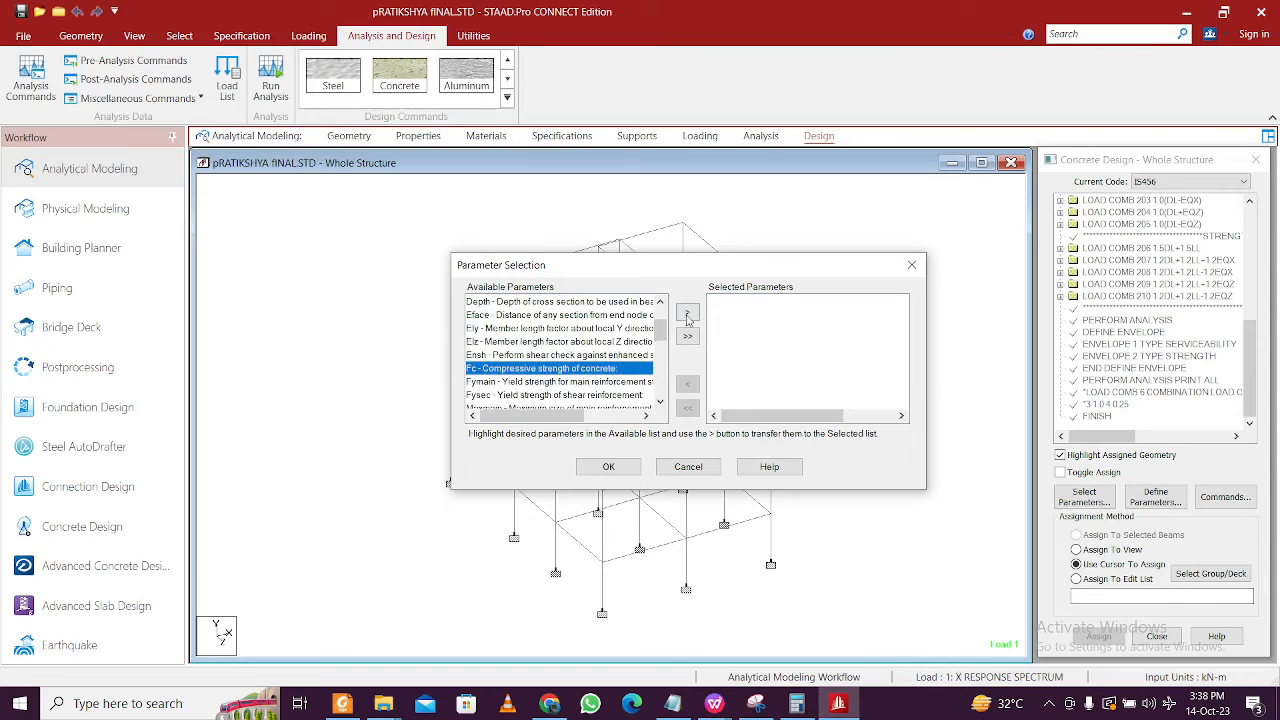
left_click(687, 316)
left_click(610, 467)
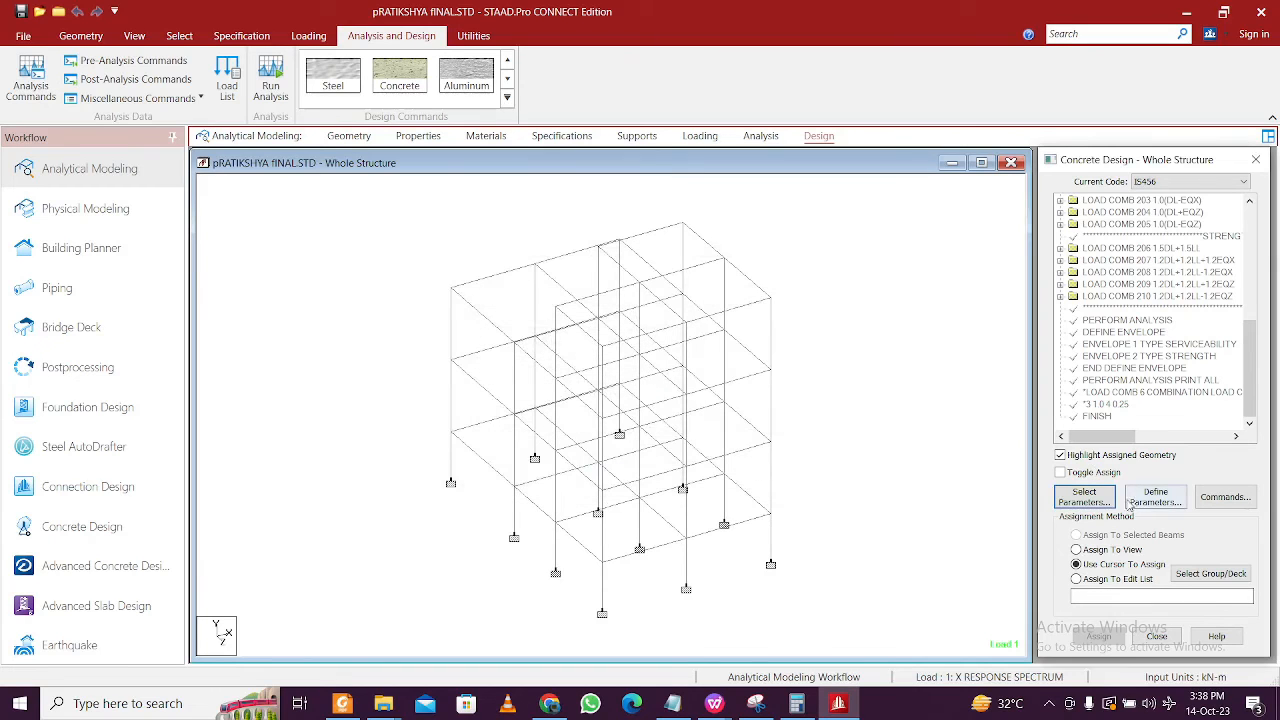
- Define the design parameter FC 30000
left_click(1158, 497)
left_click_drag(737, 356, 621, 350)
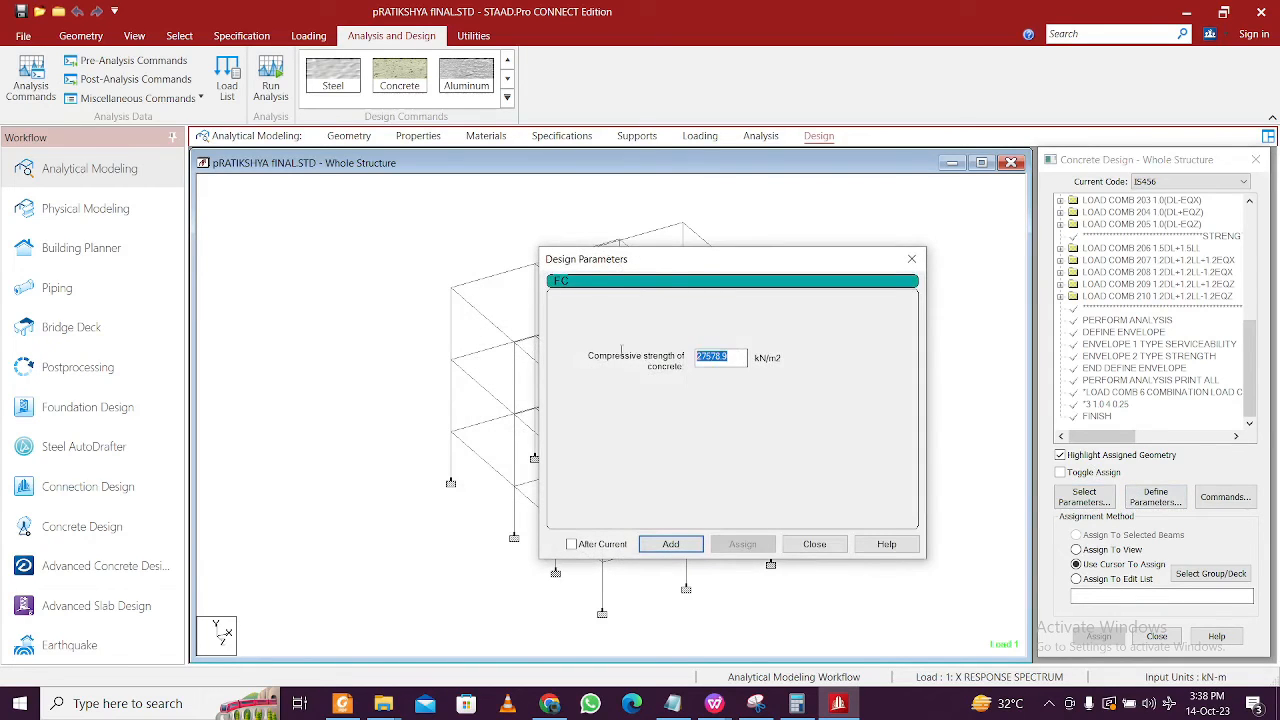
type("30000")
left_click(670, 542)
left_click(818, 546)
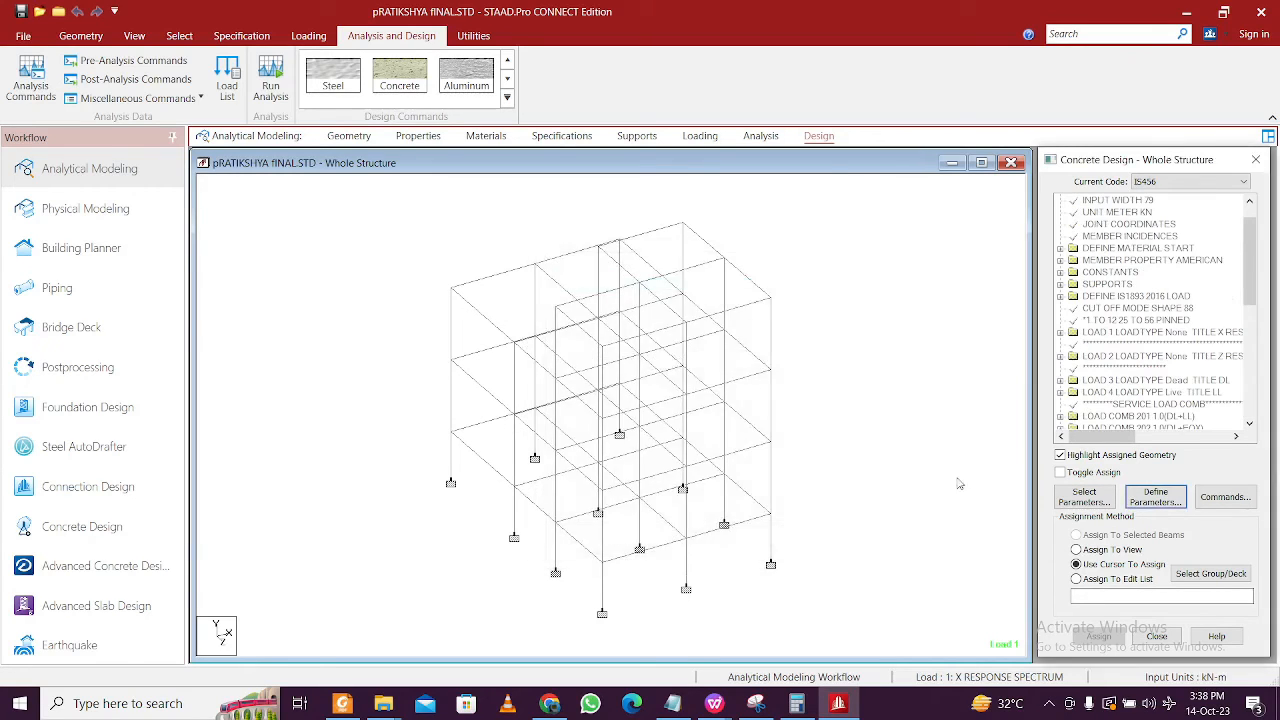
- Add DESIGN BEAM and DESIGN COLUMN to the design commands
left_click(1205, 497)
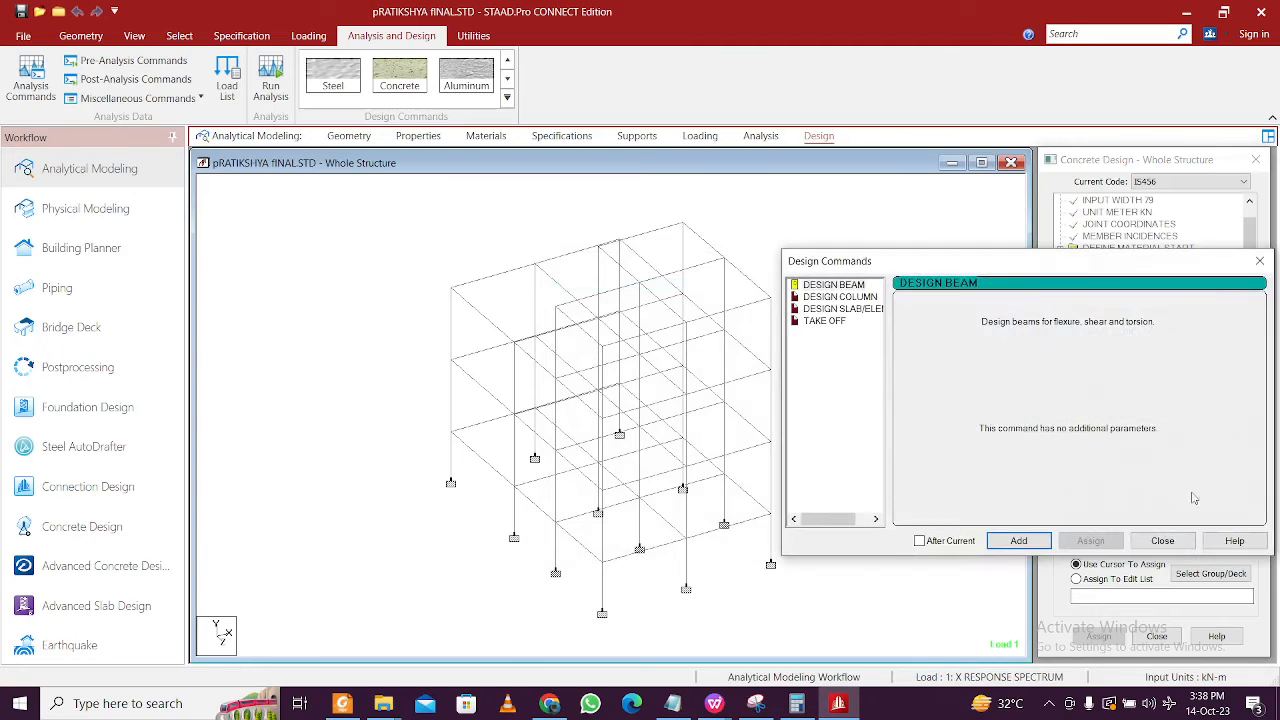
left_click(843, 288)
left_click(1018, 540)
left_click(870, 298)
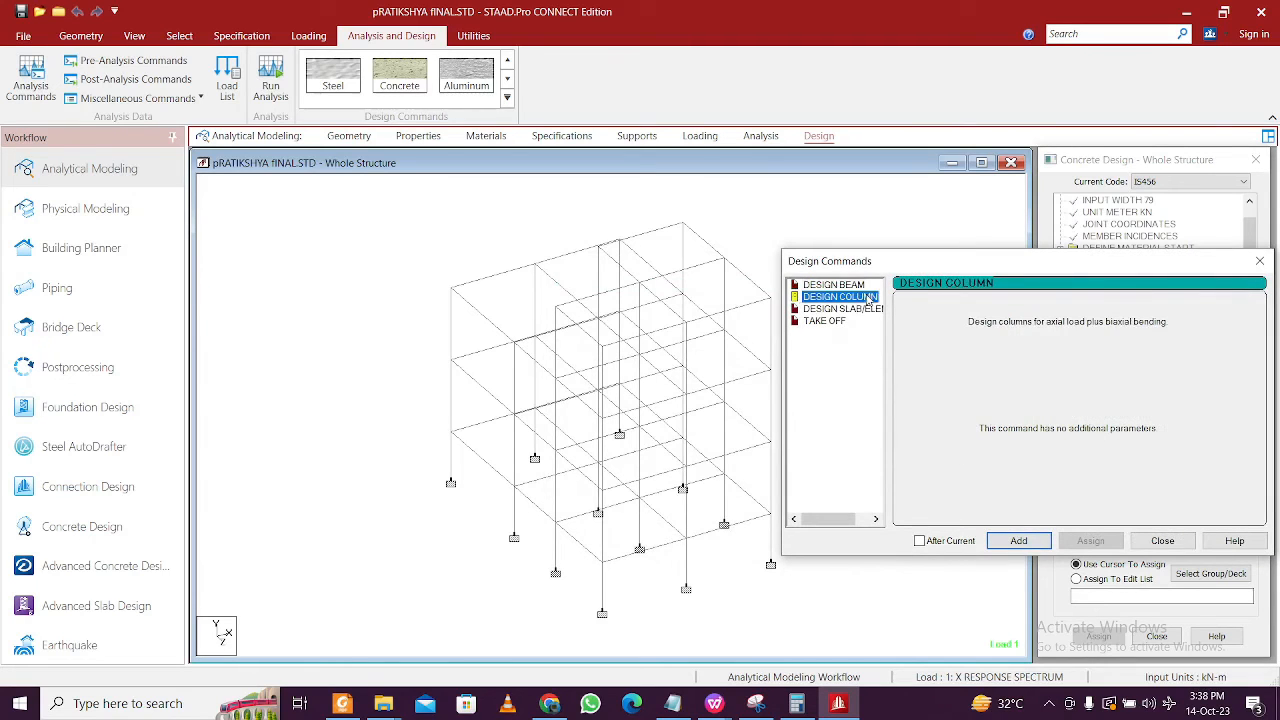
left_click(1018, 540)
left_click(1162, 540)
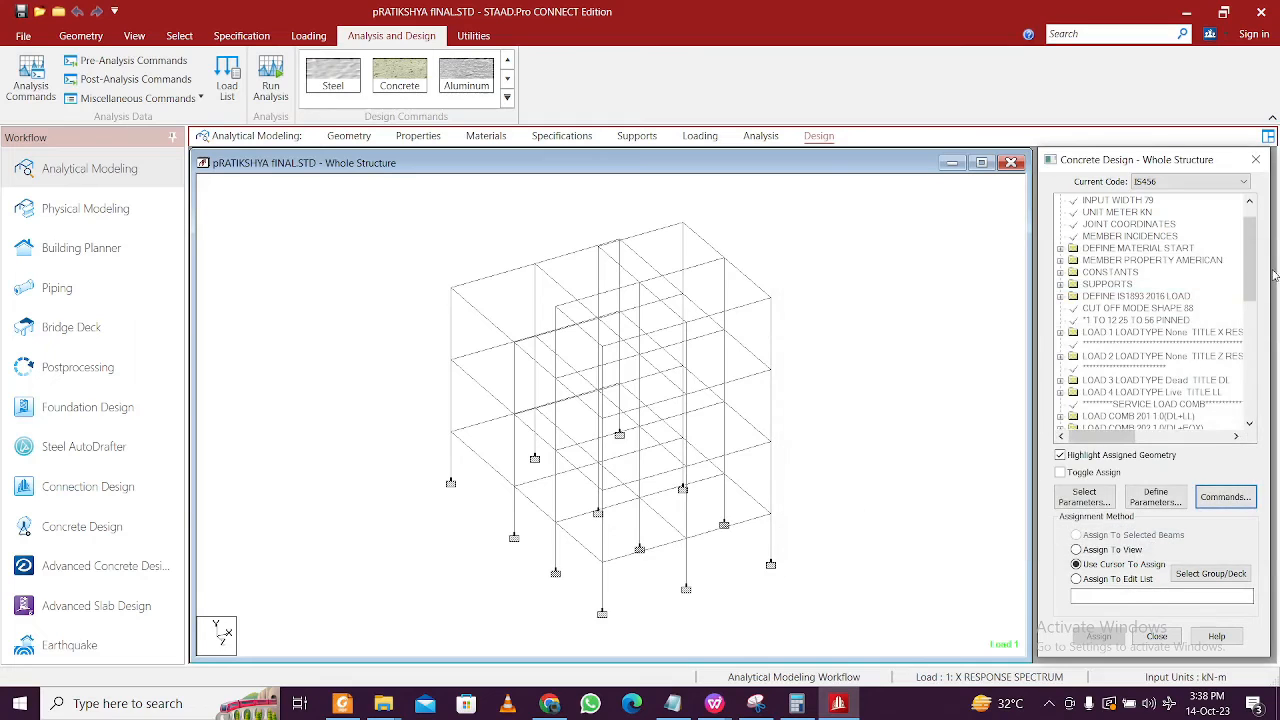
- Assign FC 30000 to the whole model
left_click_drag(1249, 258, 1249, 378)
left_click(1115, 368)
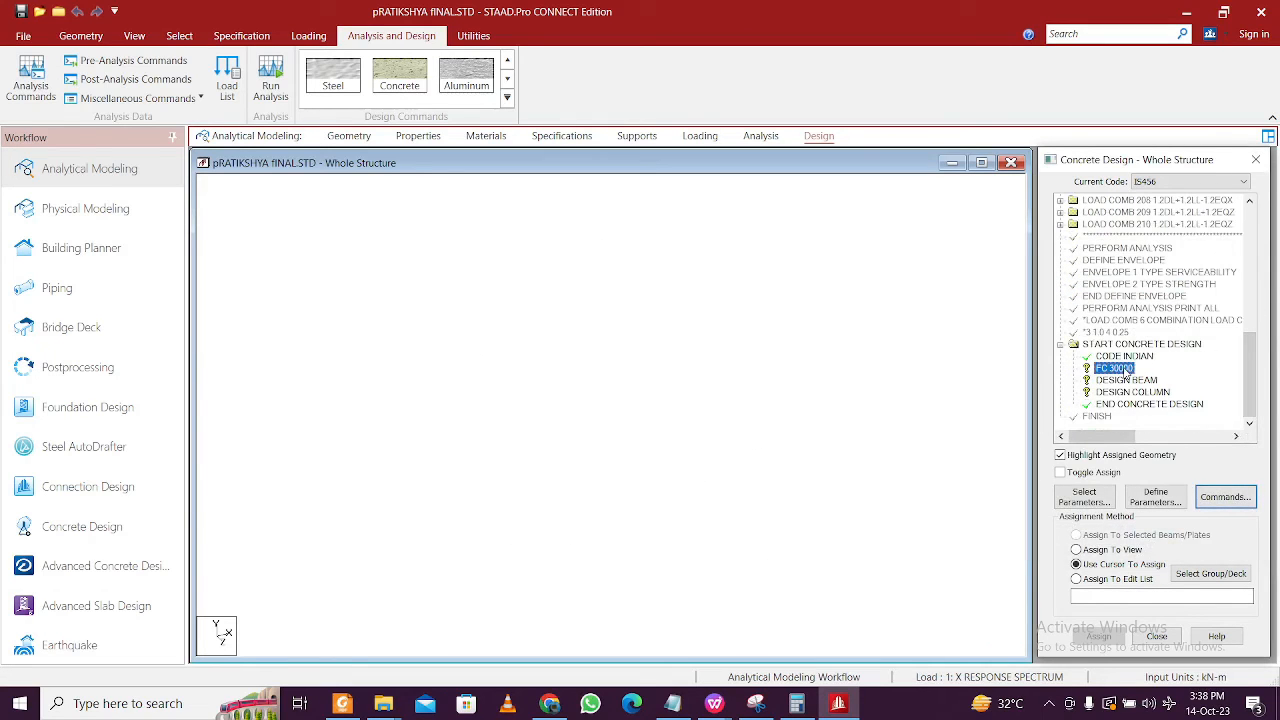
left_click(1124, 551)
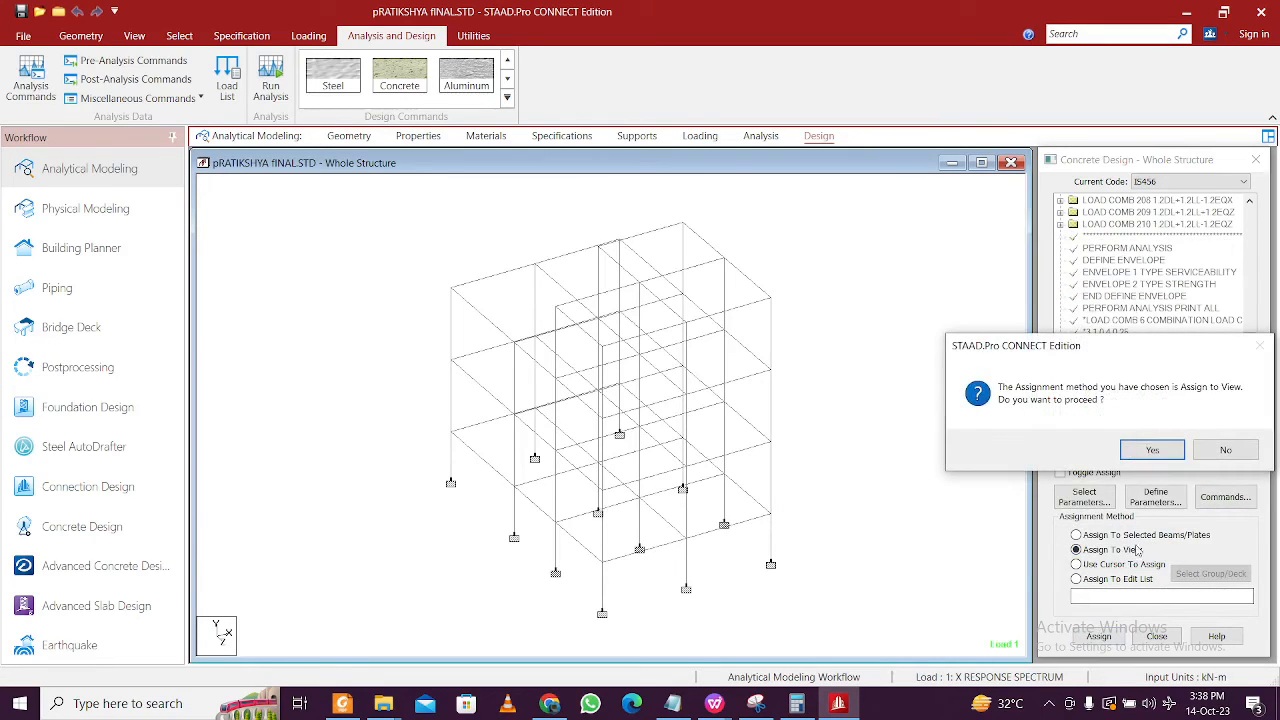
left_click(1153, 450)
- Assign DESIGN BEAM to all beams in both horizontal directions
left_click(1126, 380)
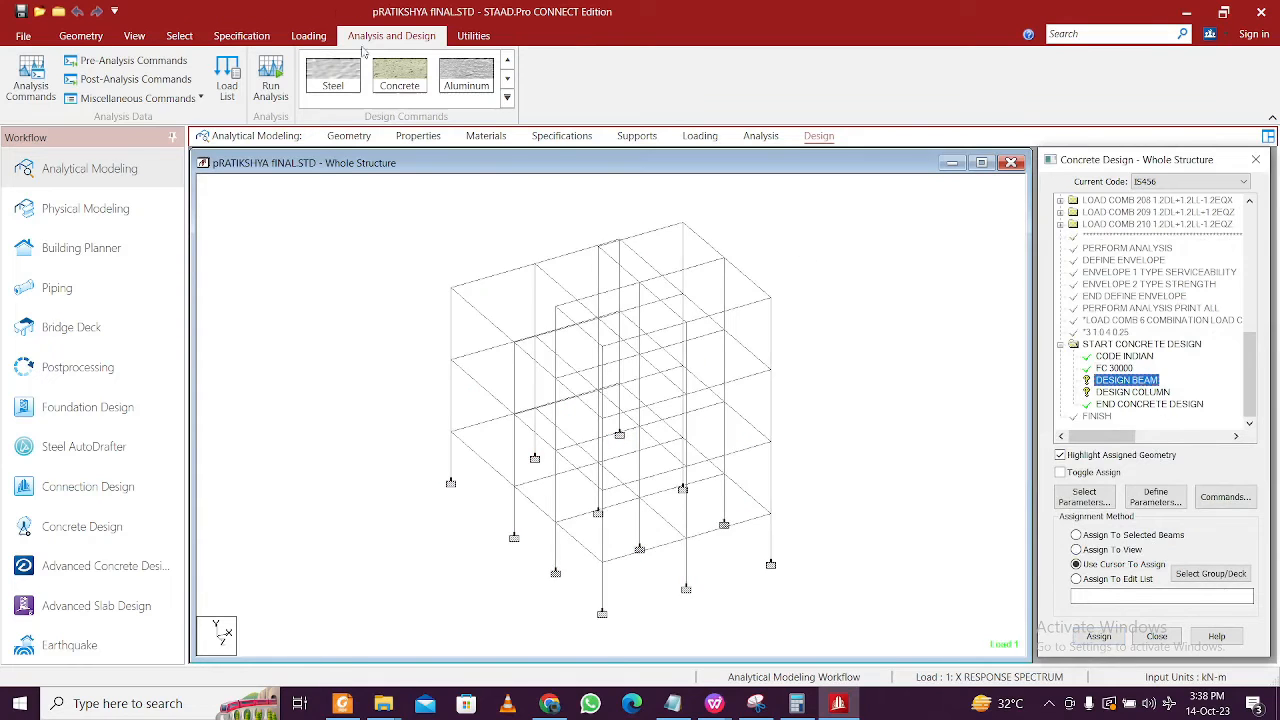
left_click(179, 35)
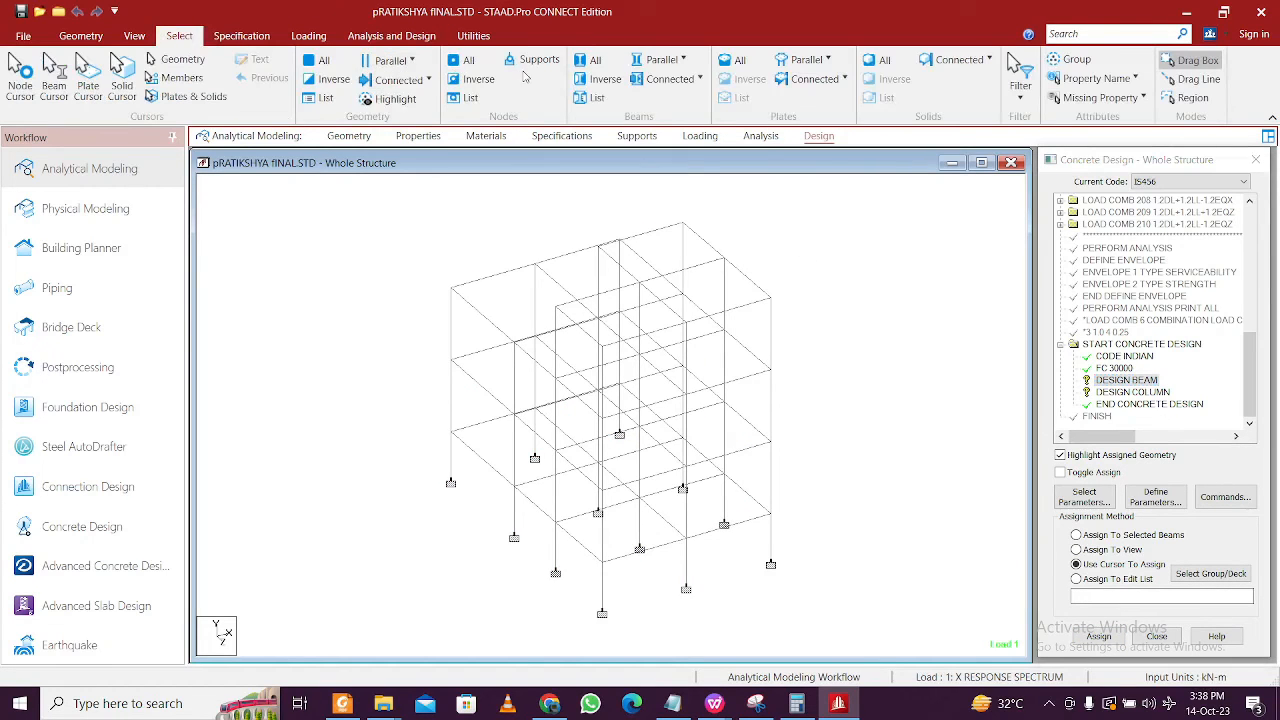
left_click(660, 60)
left_click(656, 80)
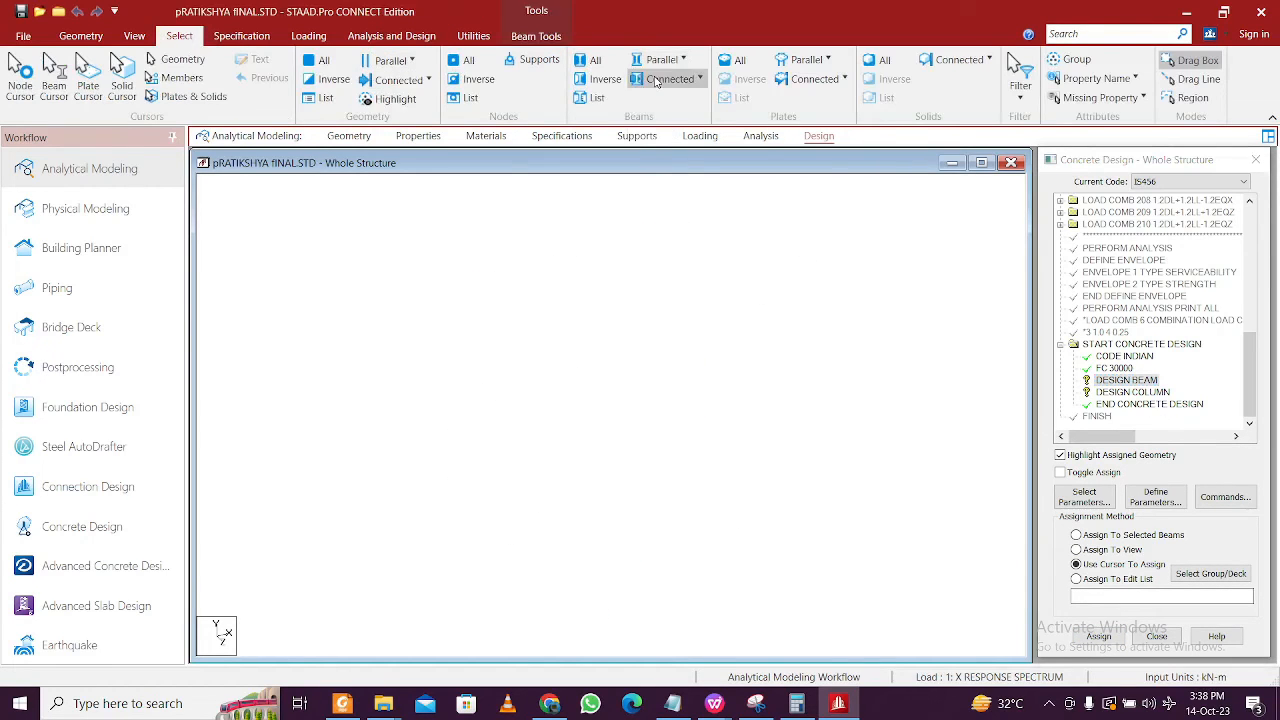
left_click(660, 60)
left_click(665, 124)
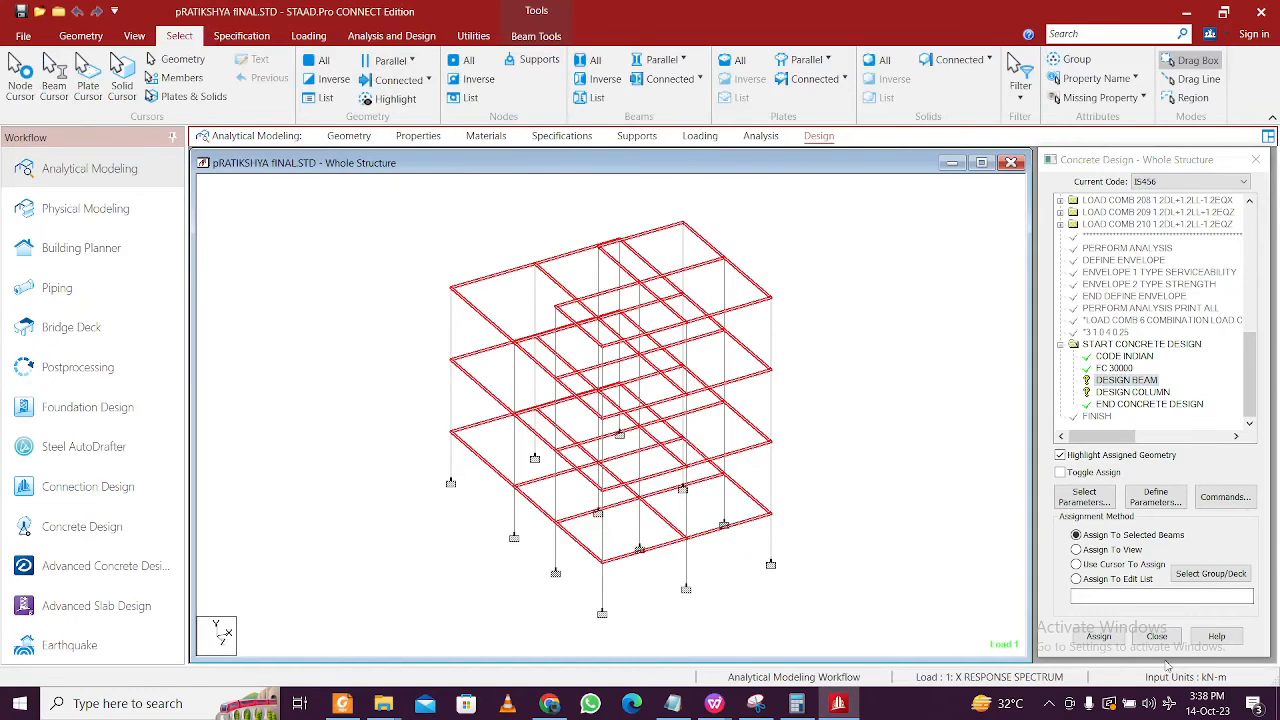
left_click(1098, 636)
left_click(1150, 456)
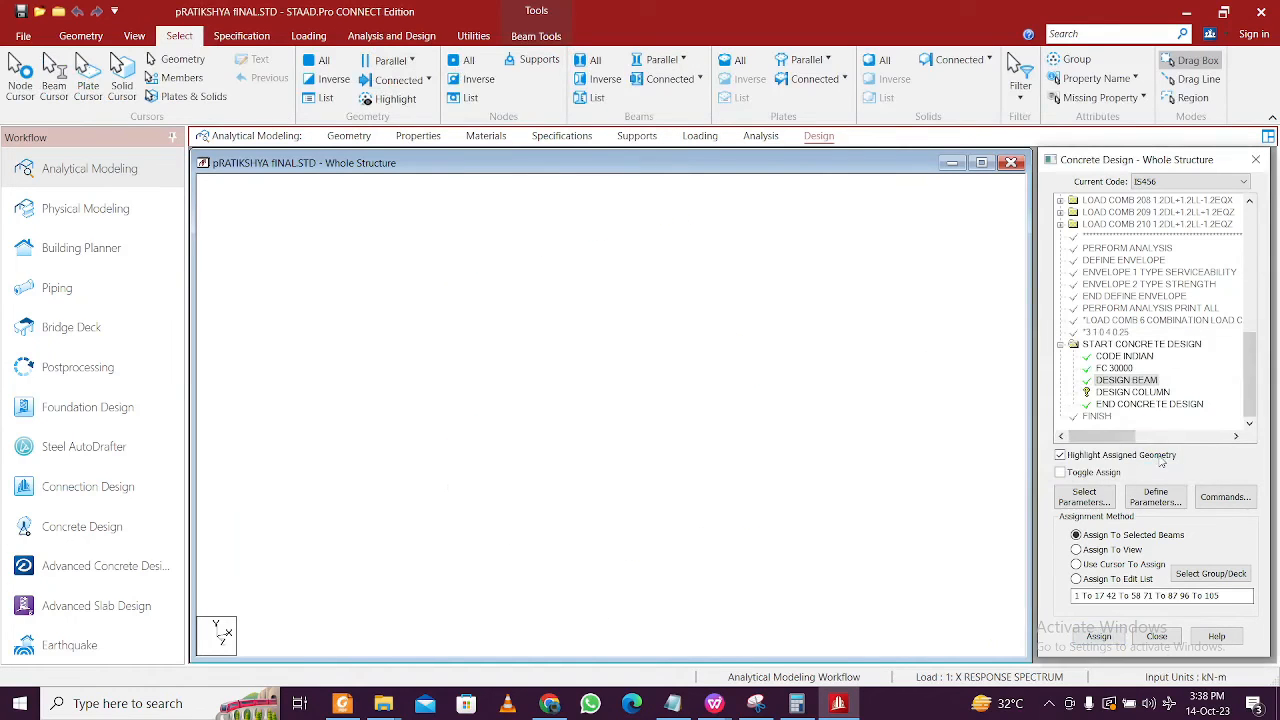
- Assign DESIGN COLUMN to all vertical columns
left_click(1130, 393)
left_click(660, 60)
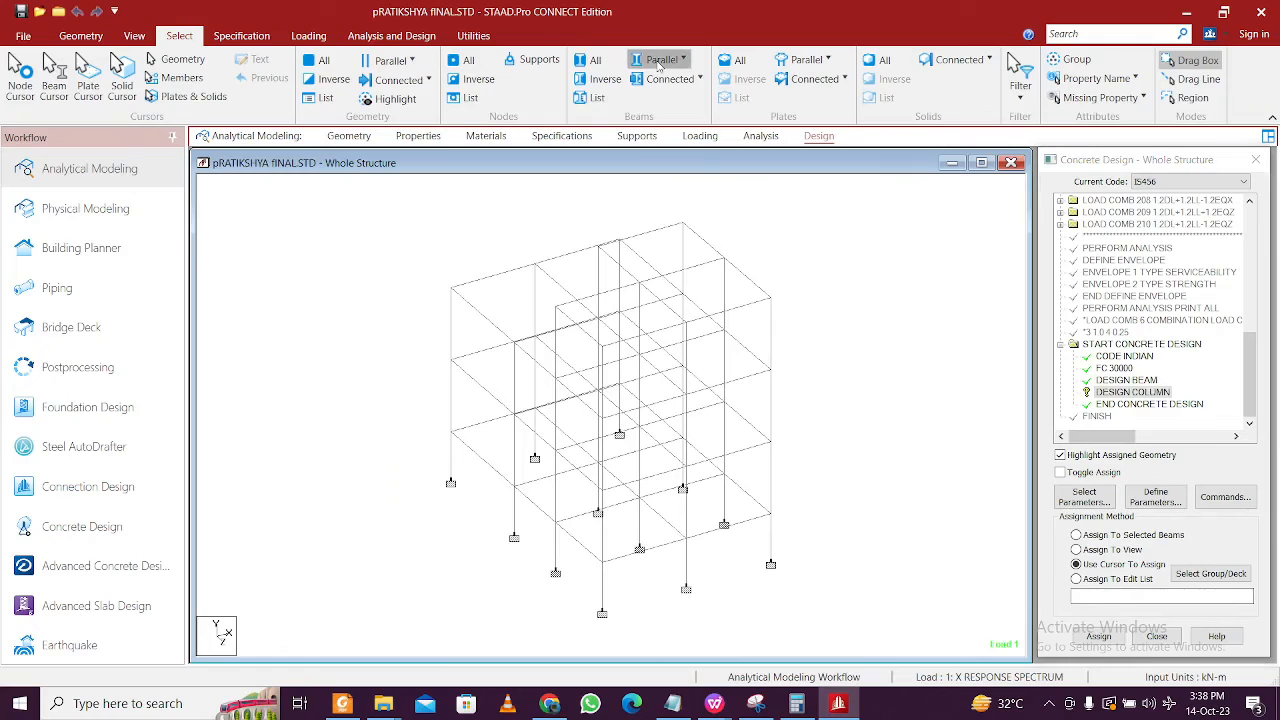
left_click(665, 105)
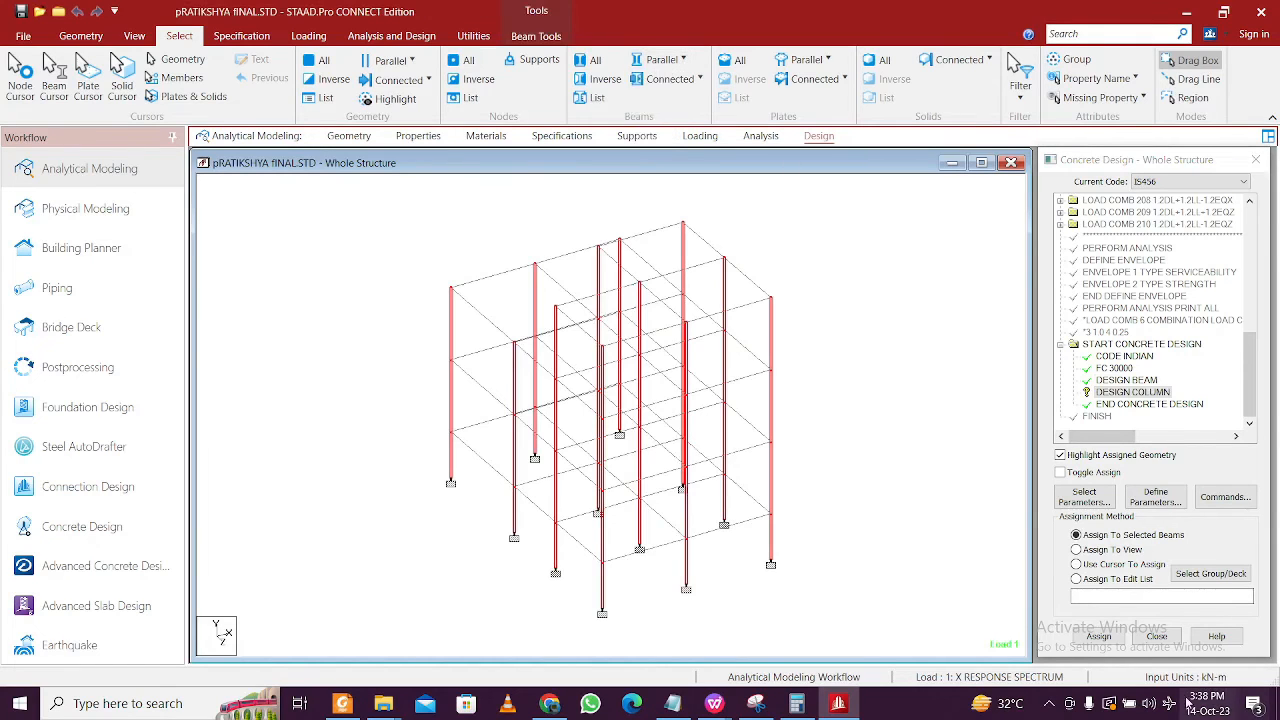
left_click(1098, 636)
left_click(1146, 455)
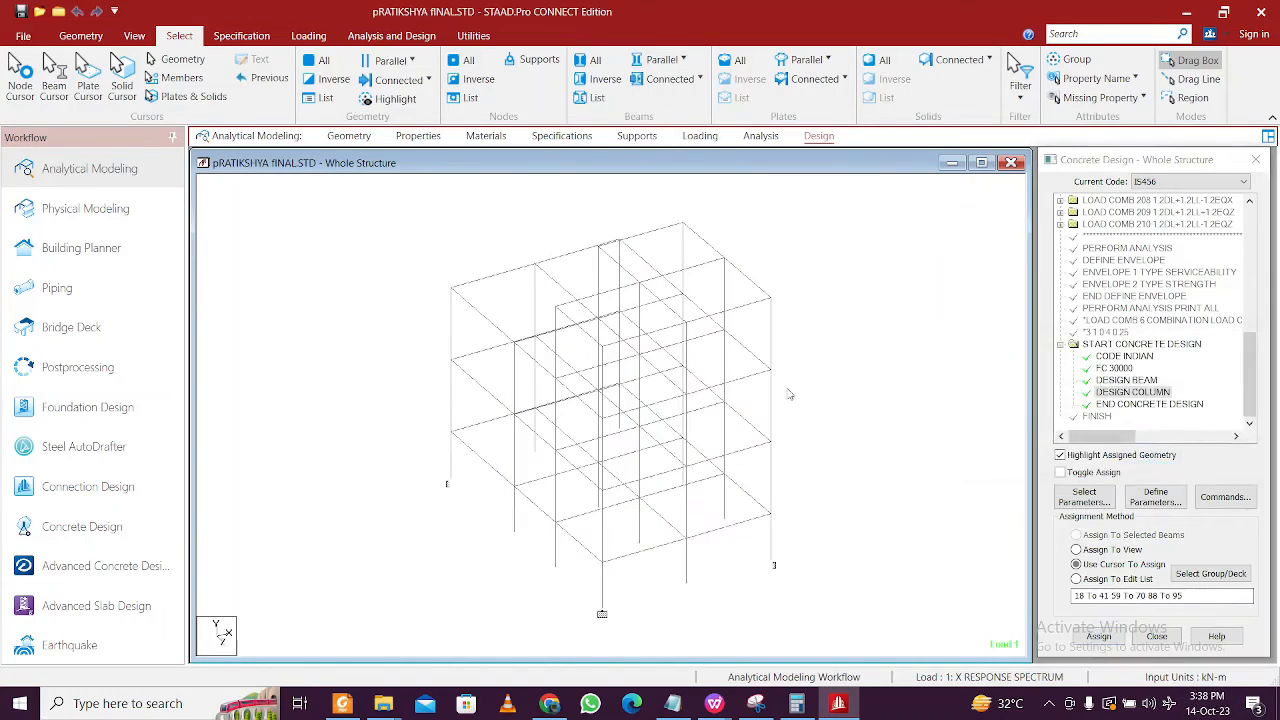
left_click(372, 35)
- Save the model and run the analysis with concrete design
left_click(270, 75)
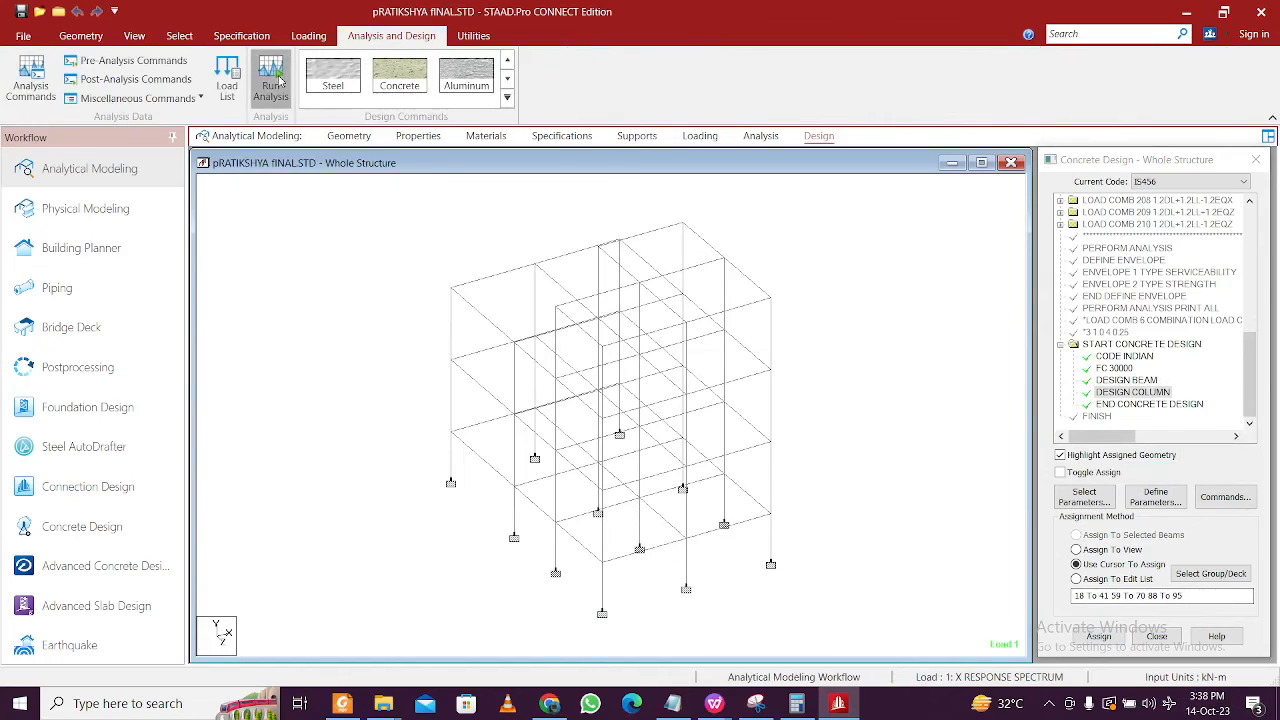
left_click(622, 434)
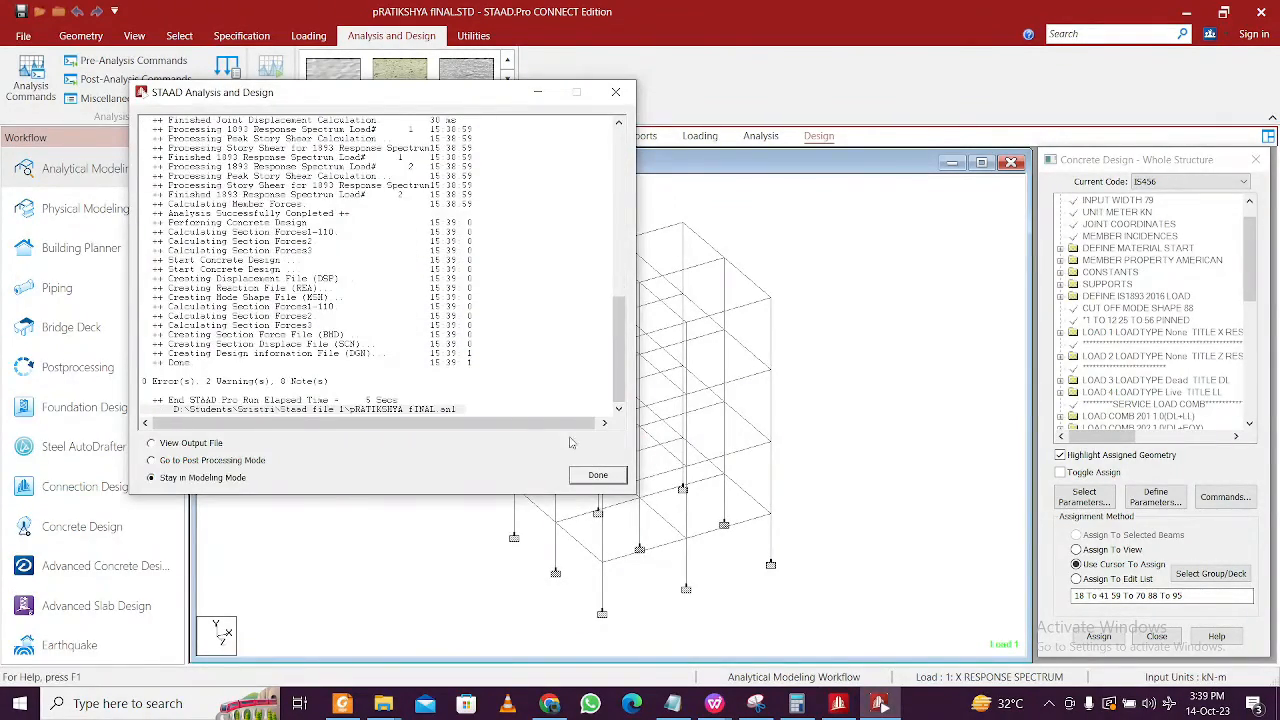
left_click(598, 475)
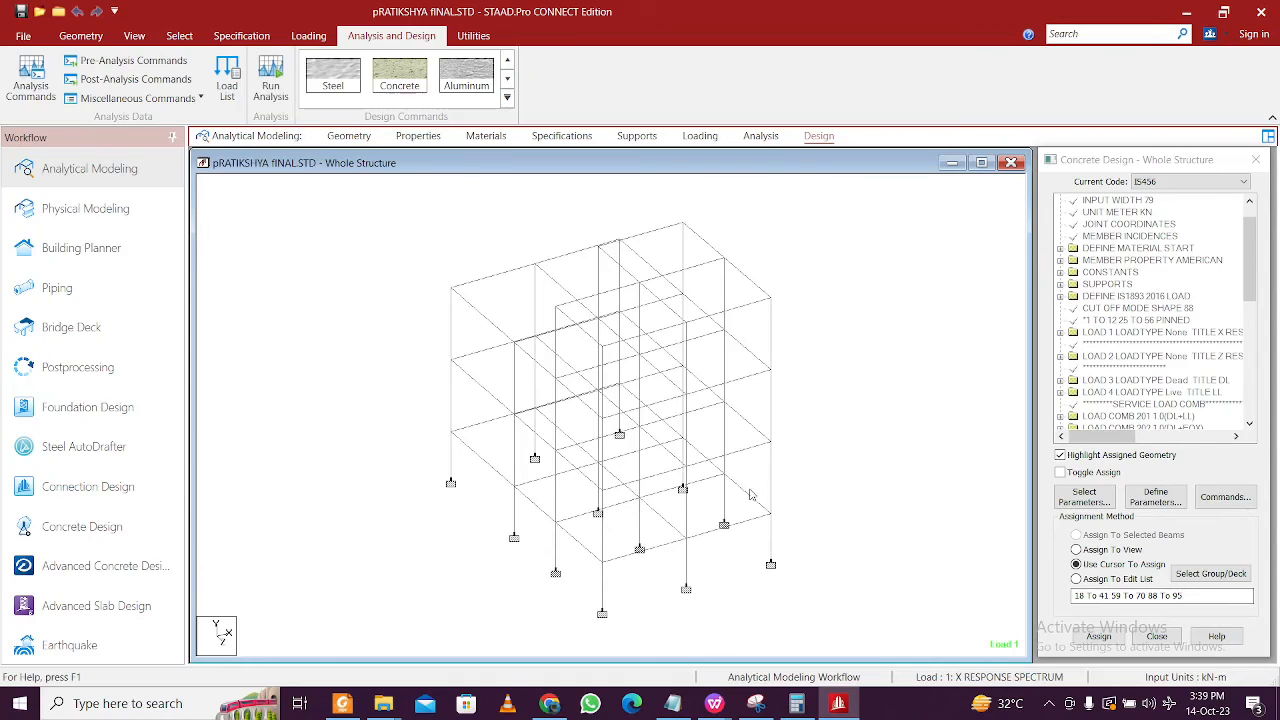
- View concrete design reinforcement for member 32, then columns 39 and 40
double_click(771, 474)
left_click(728, 190)
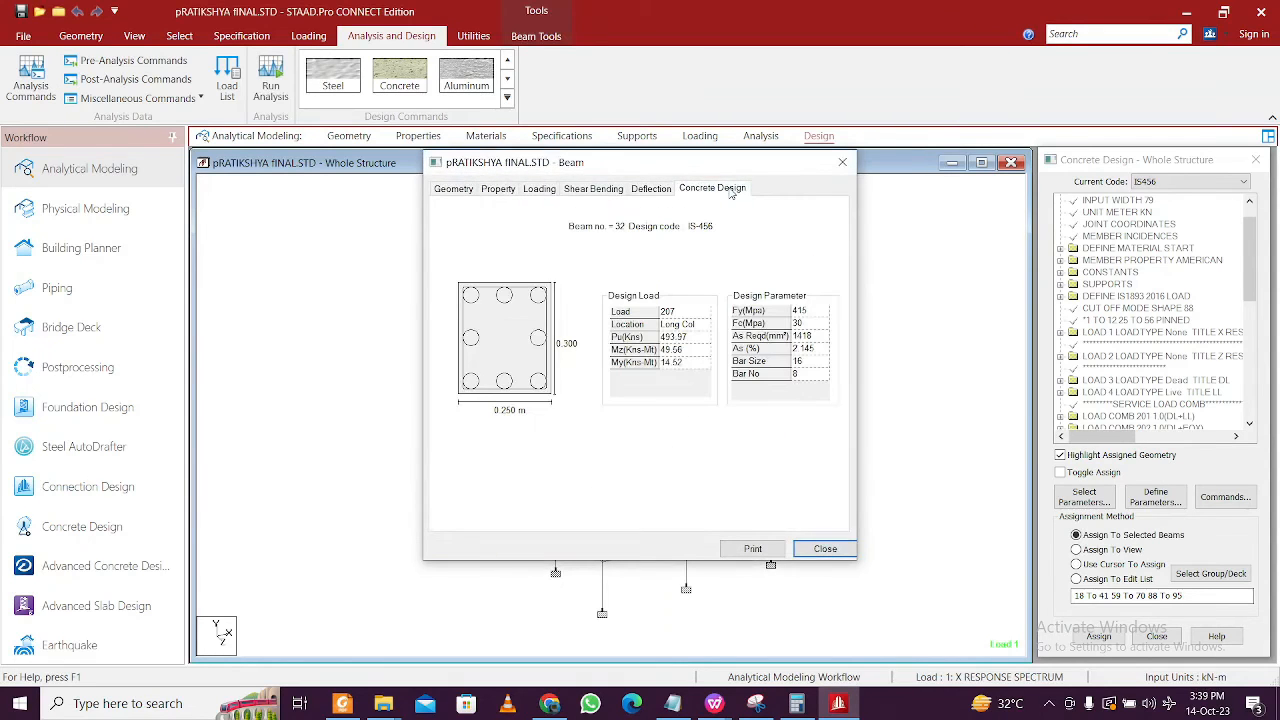
left_click_drag(756, 163, 316, 117)
left_click(451, 398)
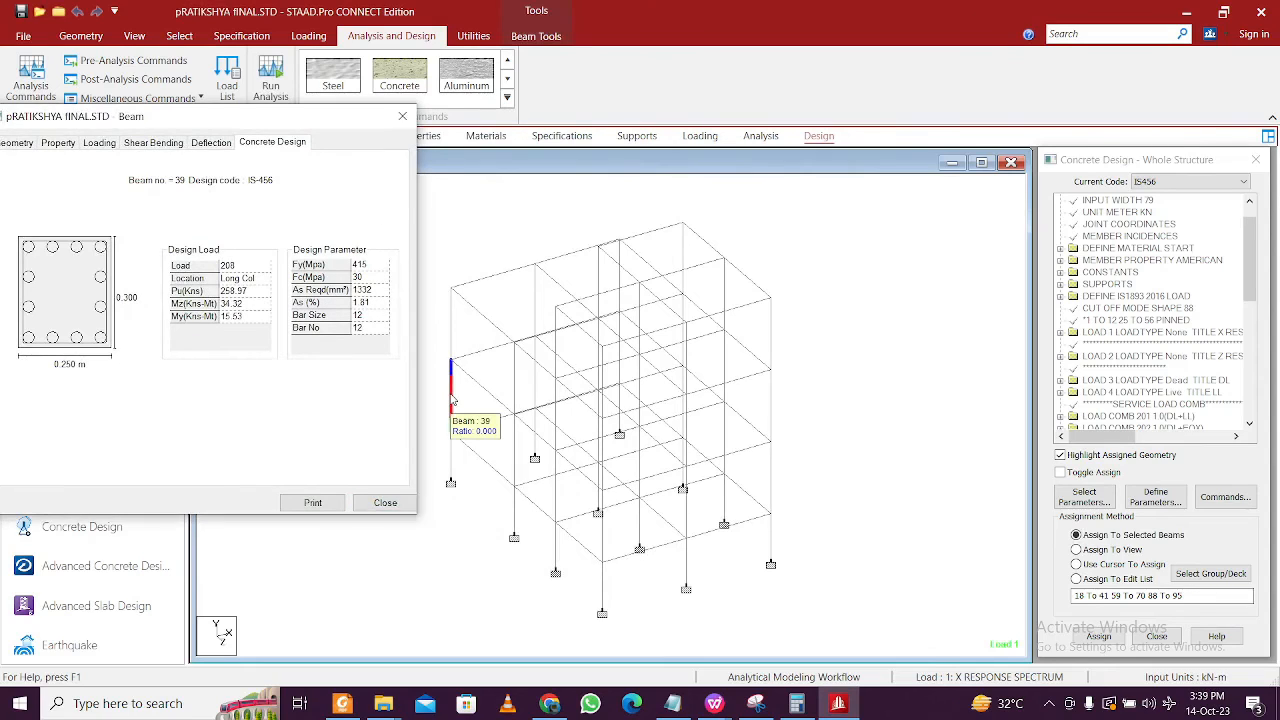
left_click(536, 381)
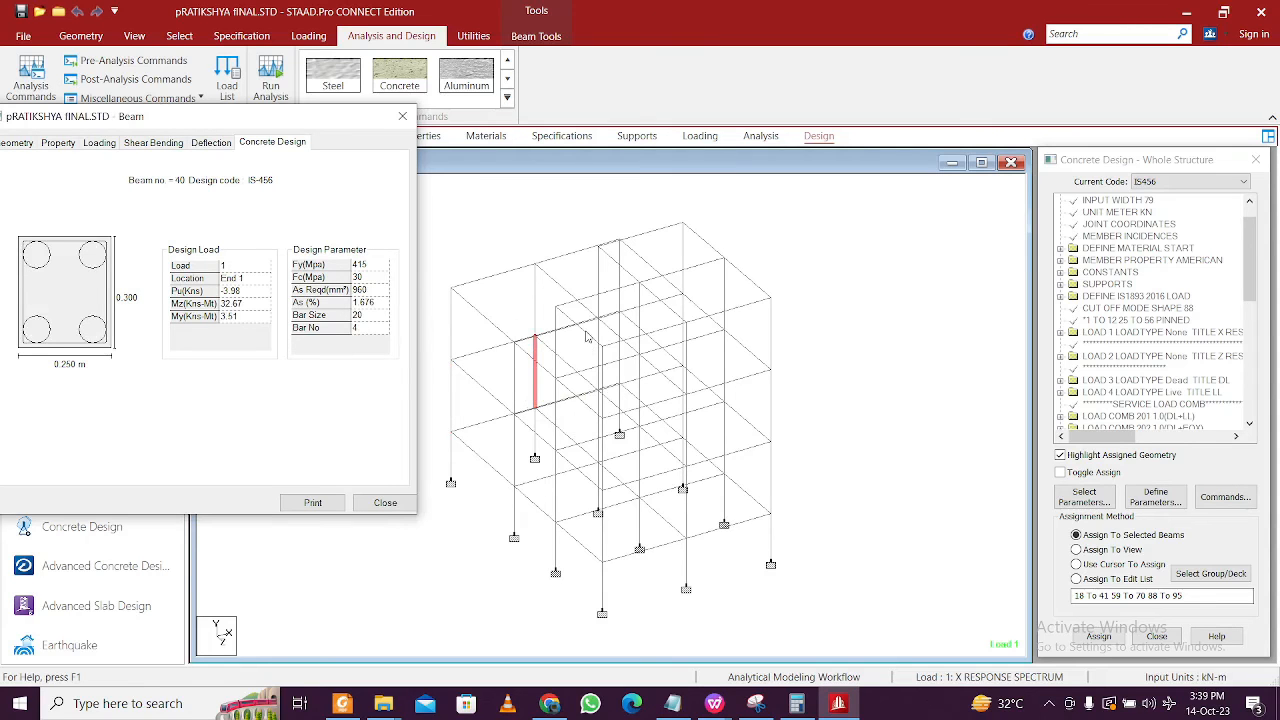
- Scroll the structural drawing PDF to page 4's ground floor column table (C1 4-#16, C2/C3 6-#16)
left_click(342, 703)
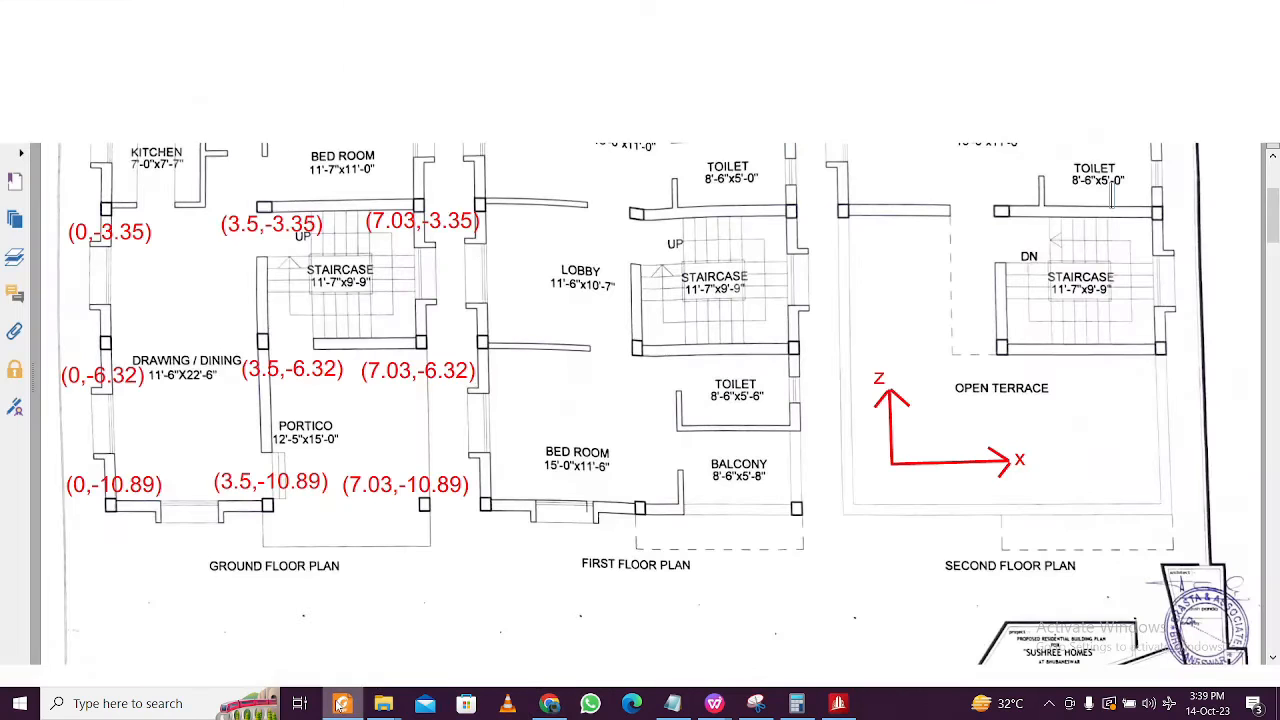
scroll(585, 391, "down", 3)
scroll(579, 398, "down", 15)
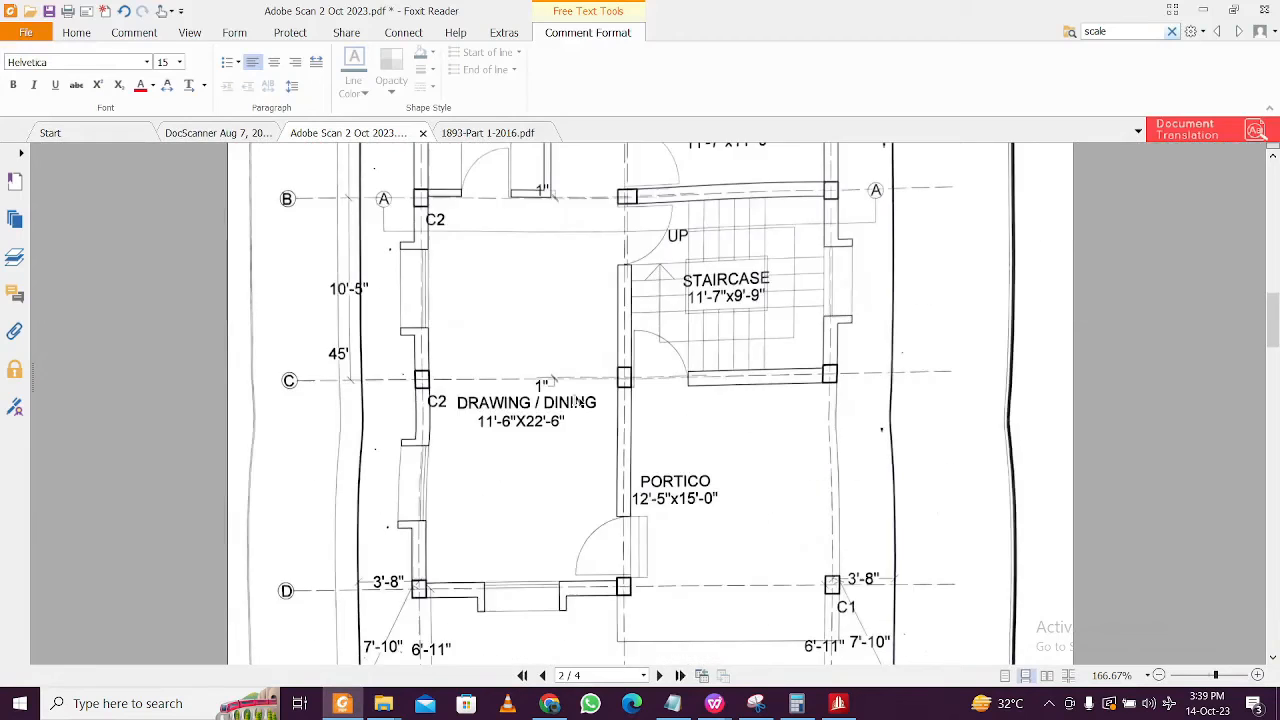
scroll(567, 419, "down", 6)
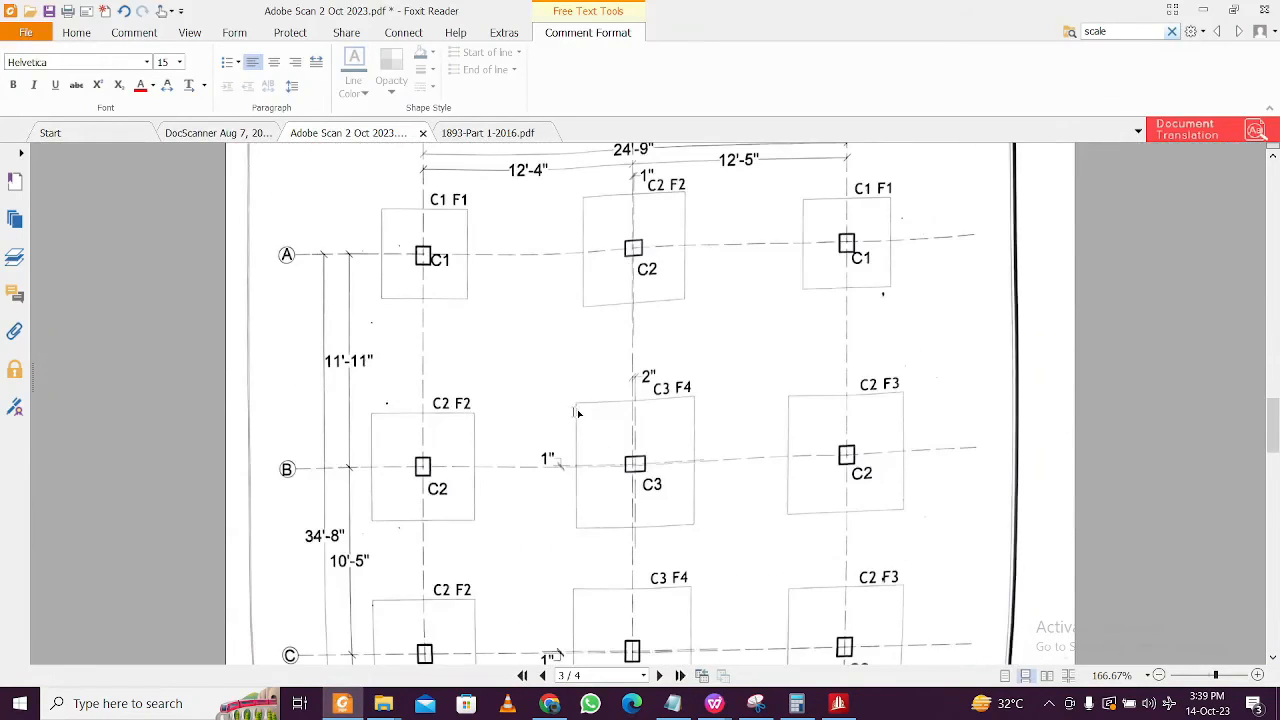
scroll(591, 409, "up", 5)
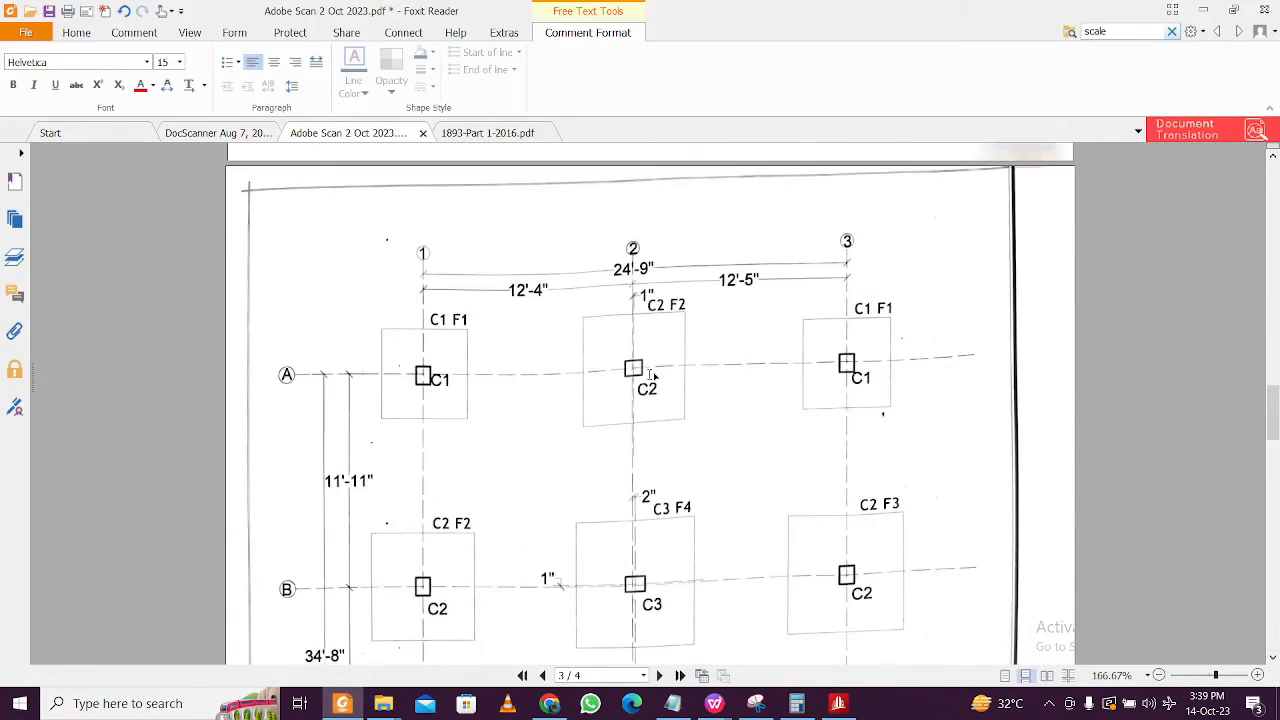
scroll(650, 376, "down", 10)
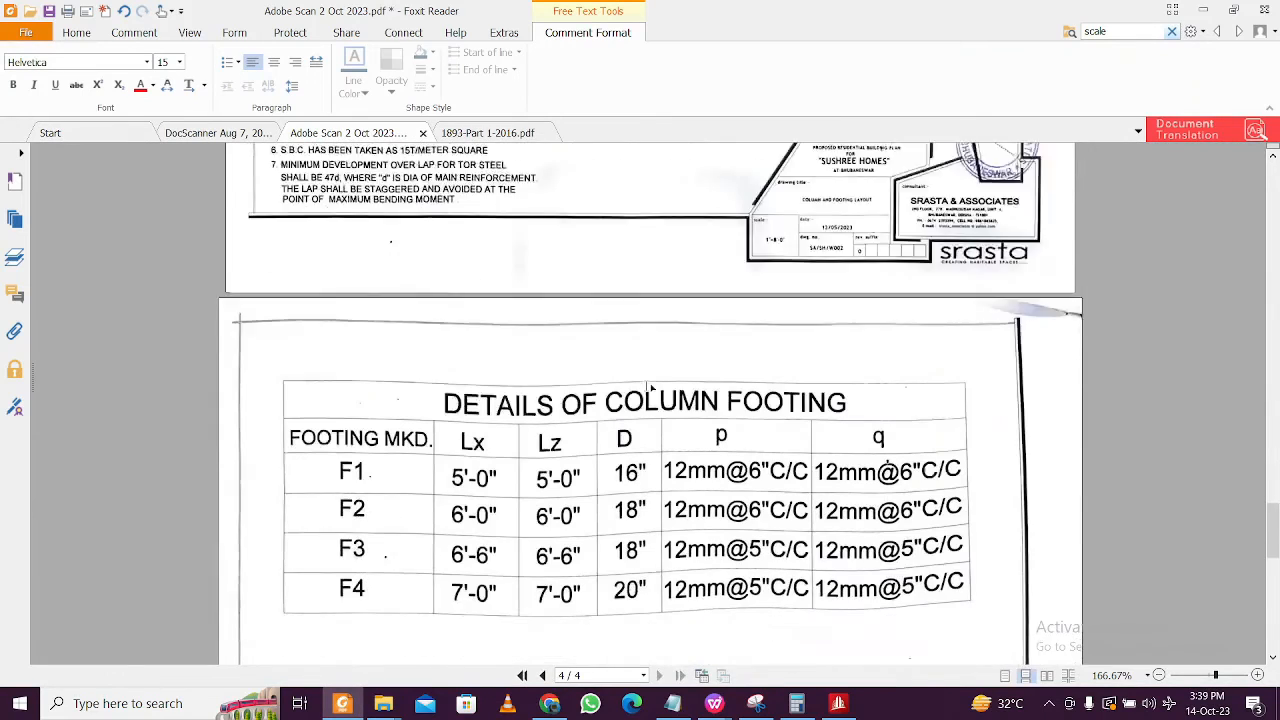
scroll(650, 387, "down", 4)
scroll(670, 410, "down", 4)
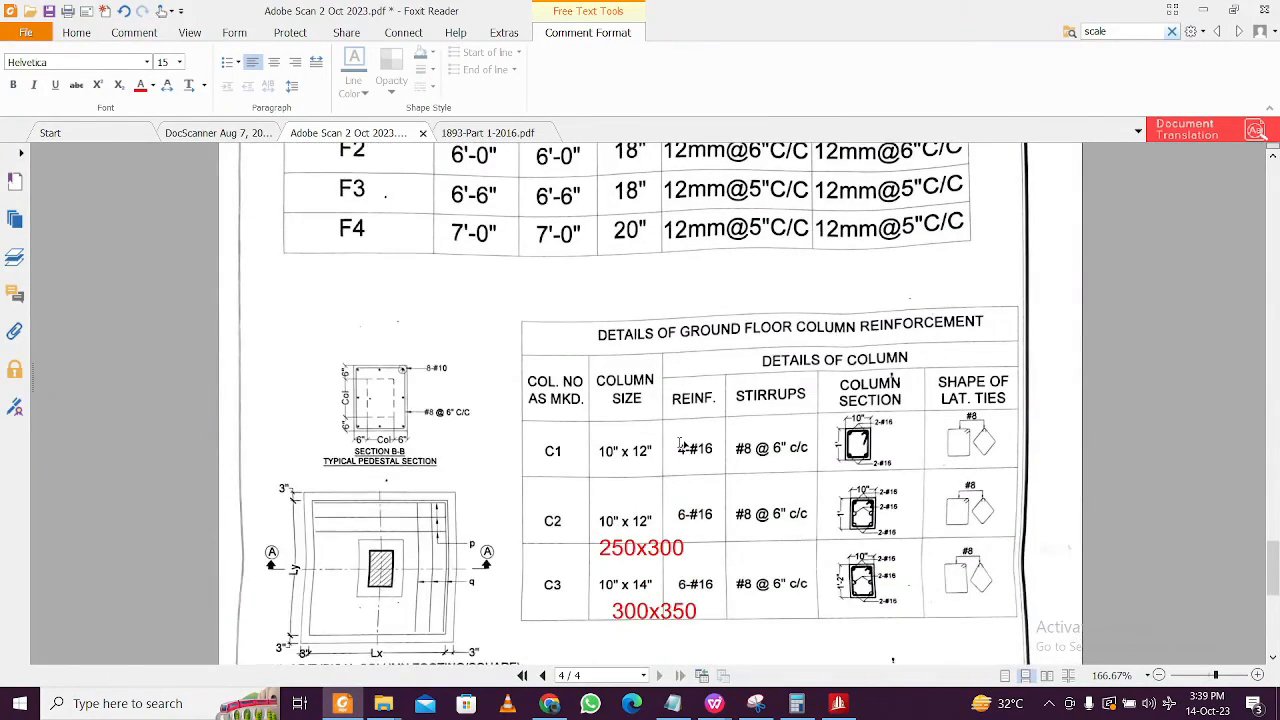
scroll(694, 442, "down", 1)
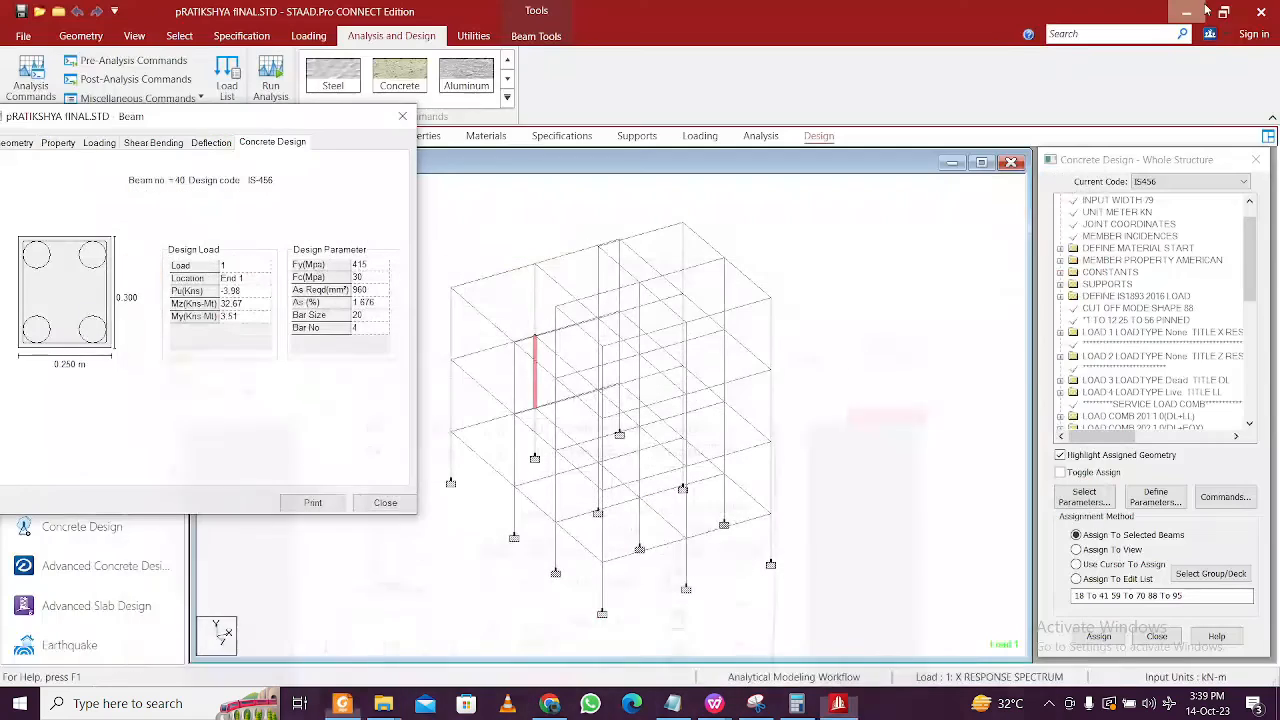
- Return to the STAAD model, view a beam's deflection results, dismiss the dynamic analysis warning, and close the window
left_click(1206, 9)
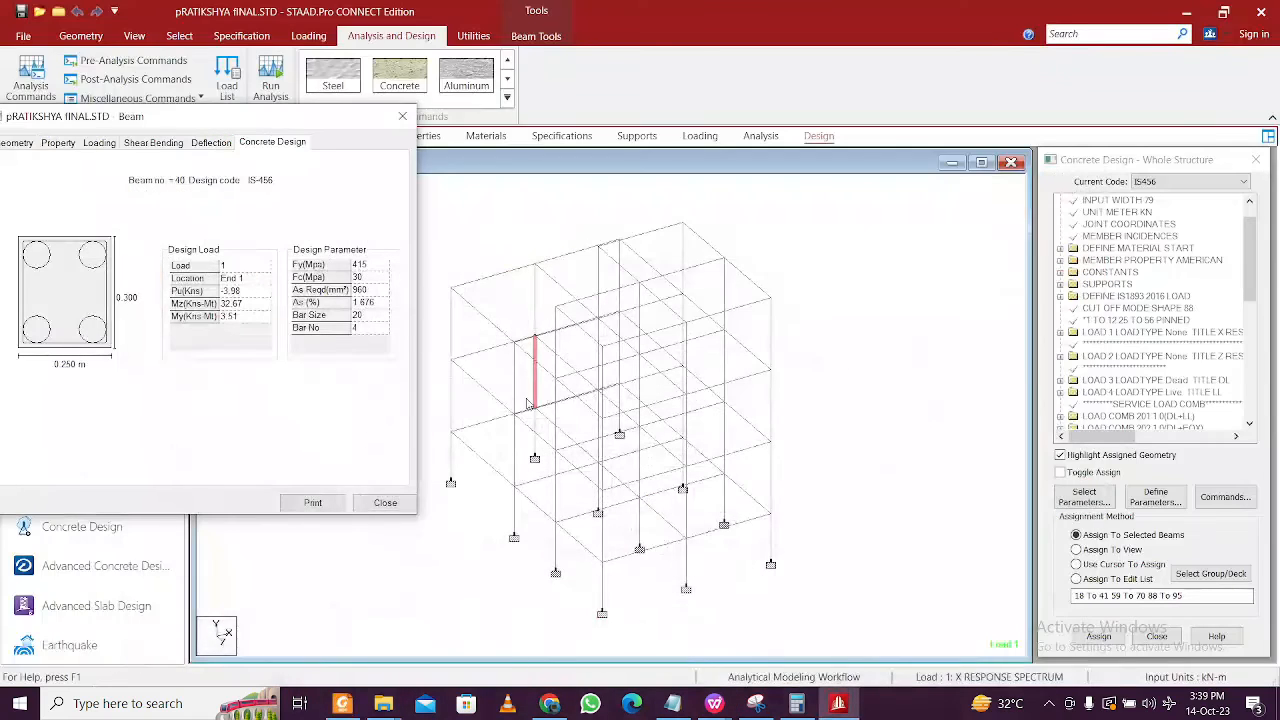
left_click(481, 362)
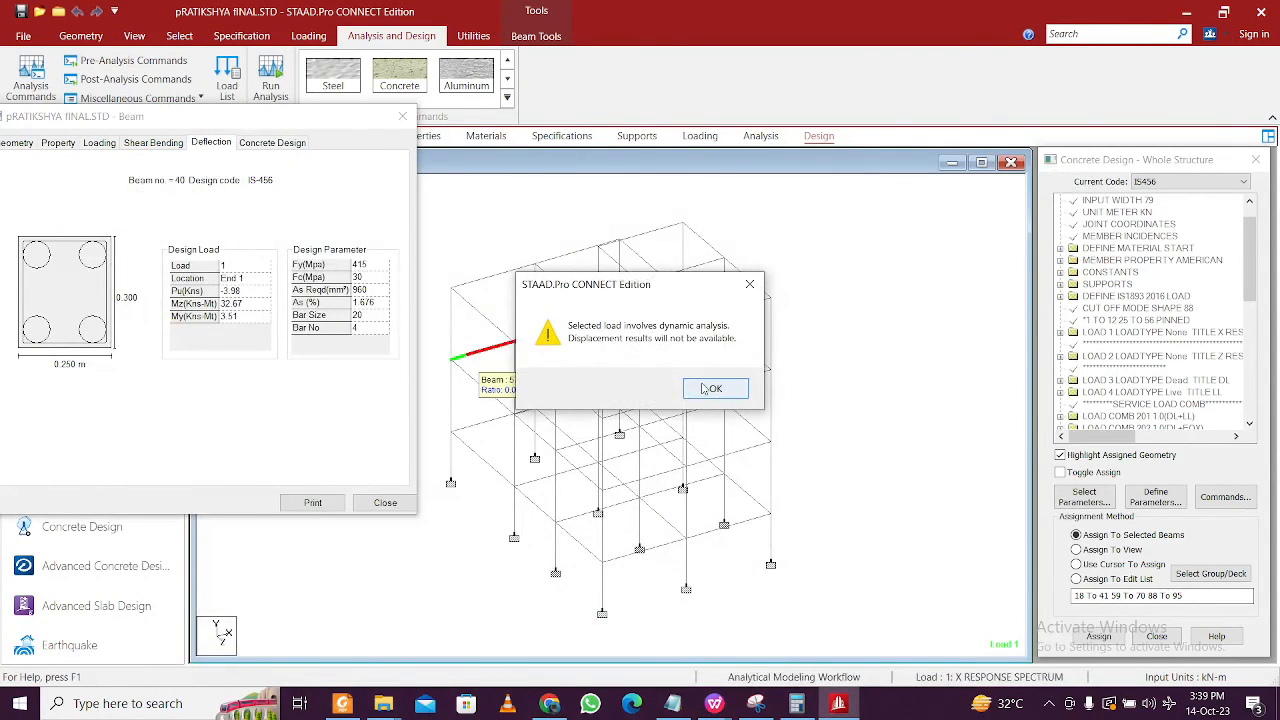
left_click(706, 389)
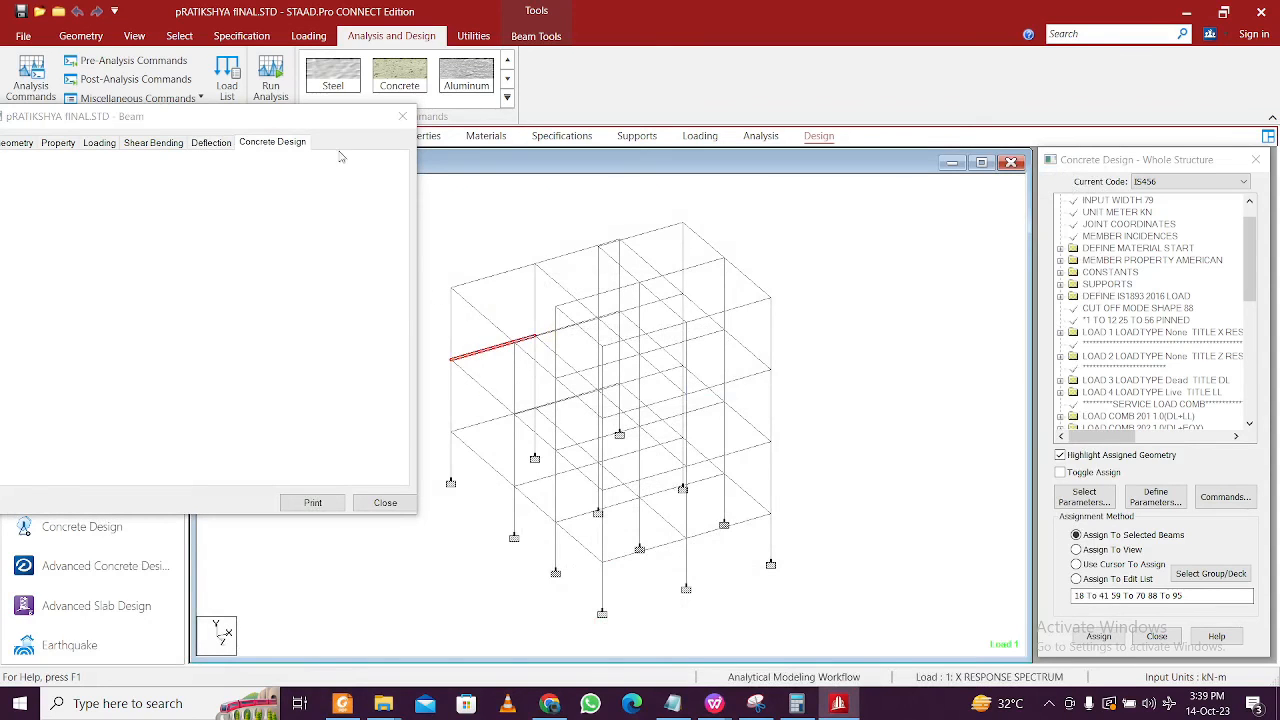
left_click(402, 116)
- Show beam 16's concrete design reinforcement and move the results window aside
left_click(486, 430)
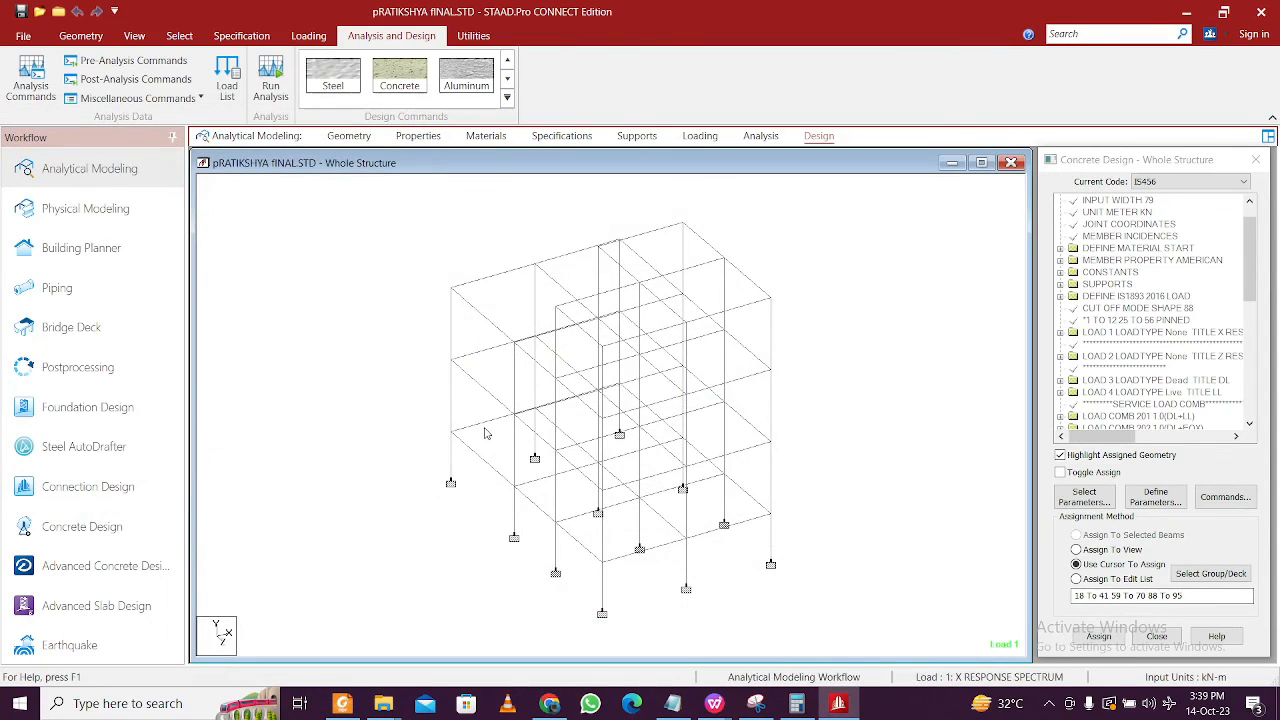
double_click(484, 429)
left_click(729, 188)
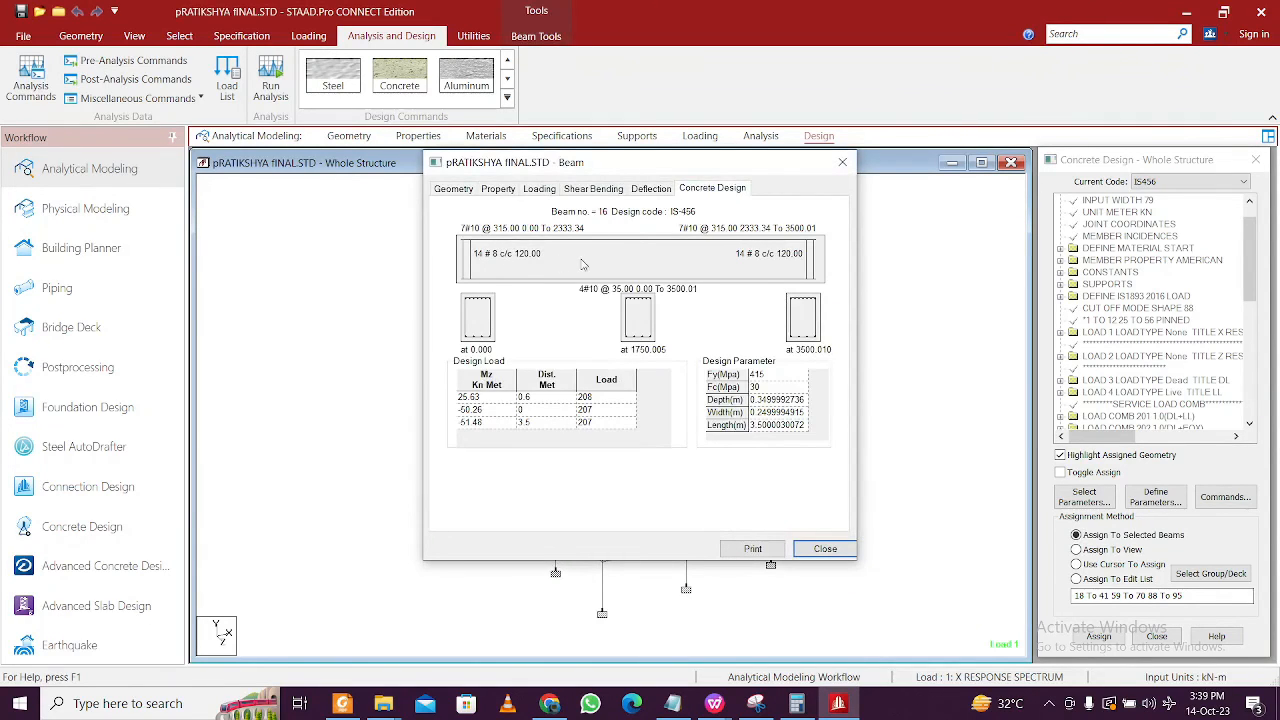
left_click_drag(685, 165, 211, 112)
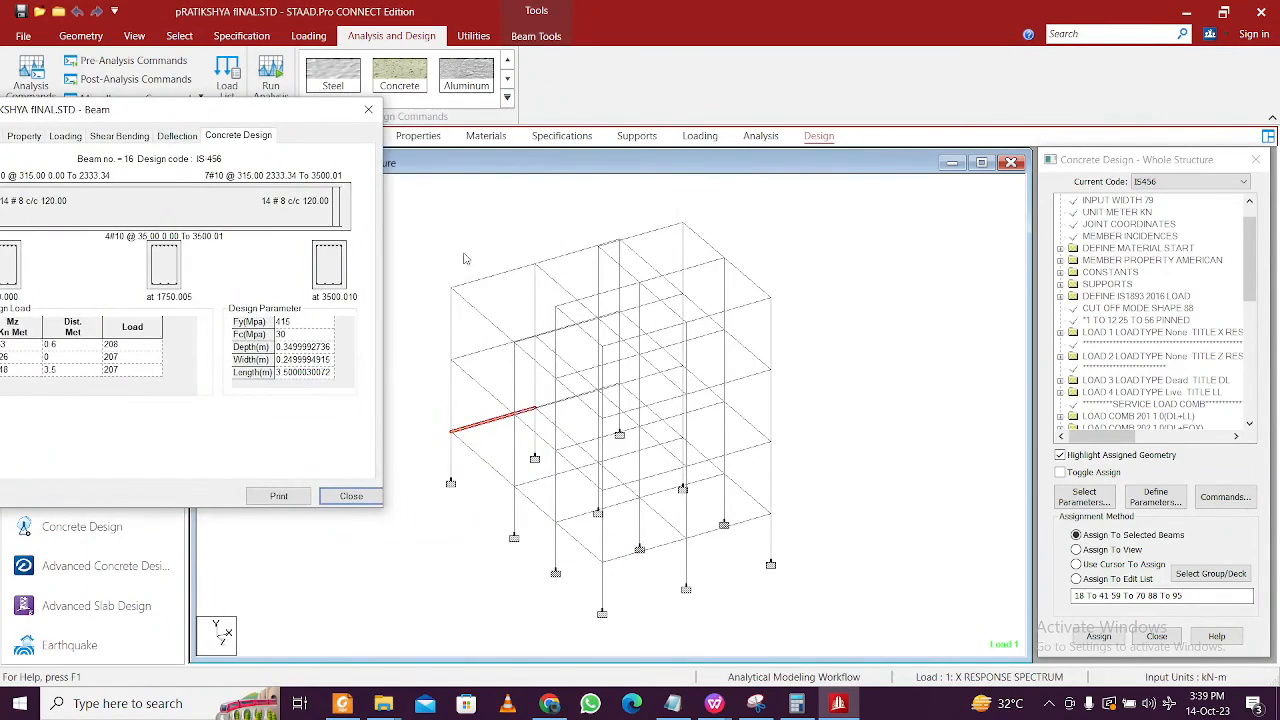
- Review beams 86 and 57 reinforcement (beam 57: 3#16 top, 4#10 bottom, #8 at 120 c/c) before closing
left_click(507, 277)
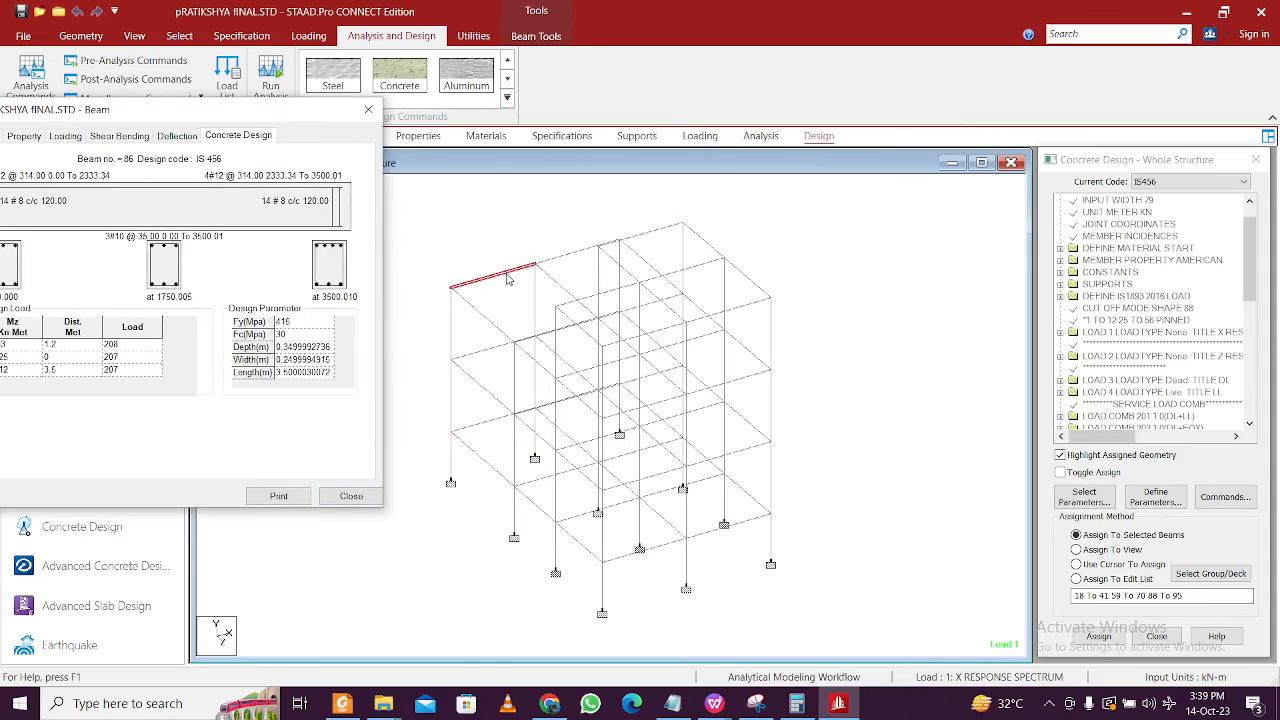
left_click(487, 351)
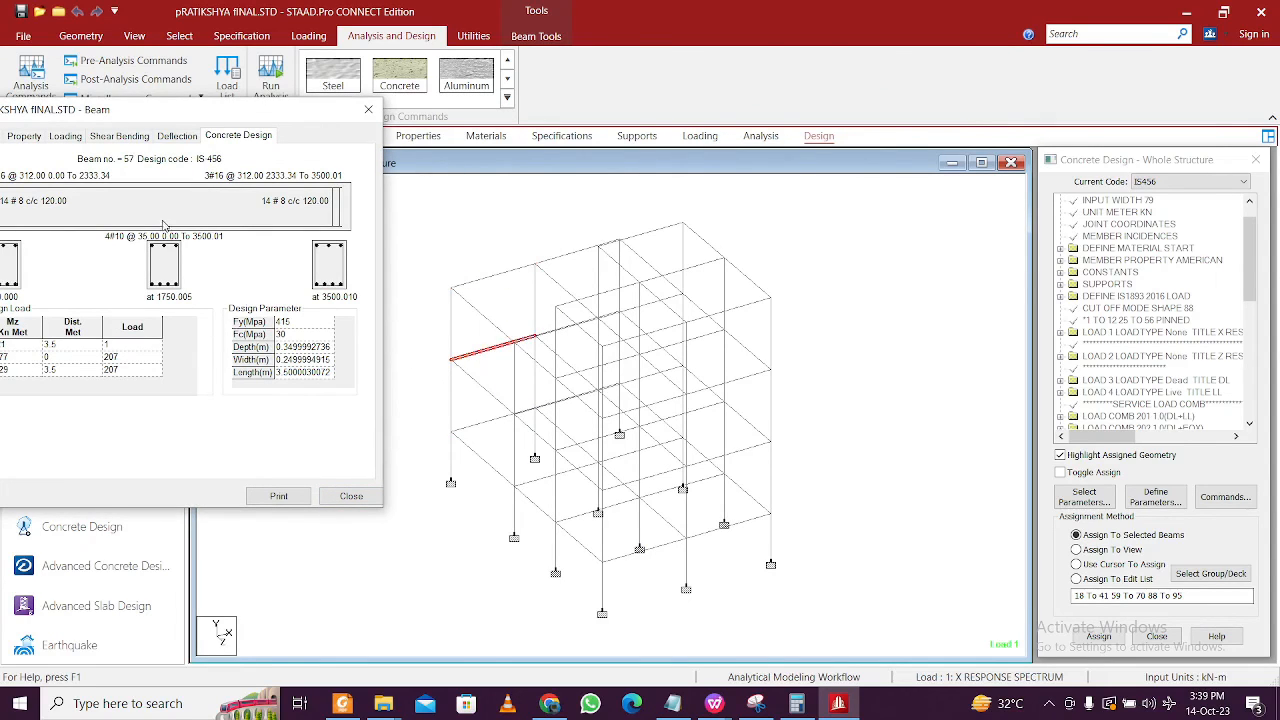
left_click_drag(141, 118, 219, 124)
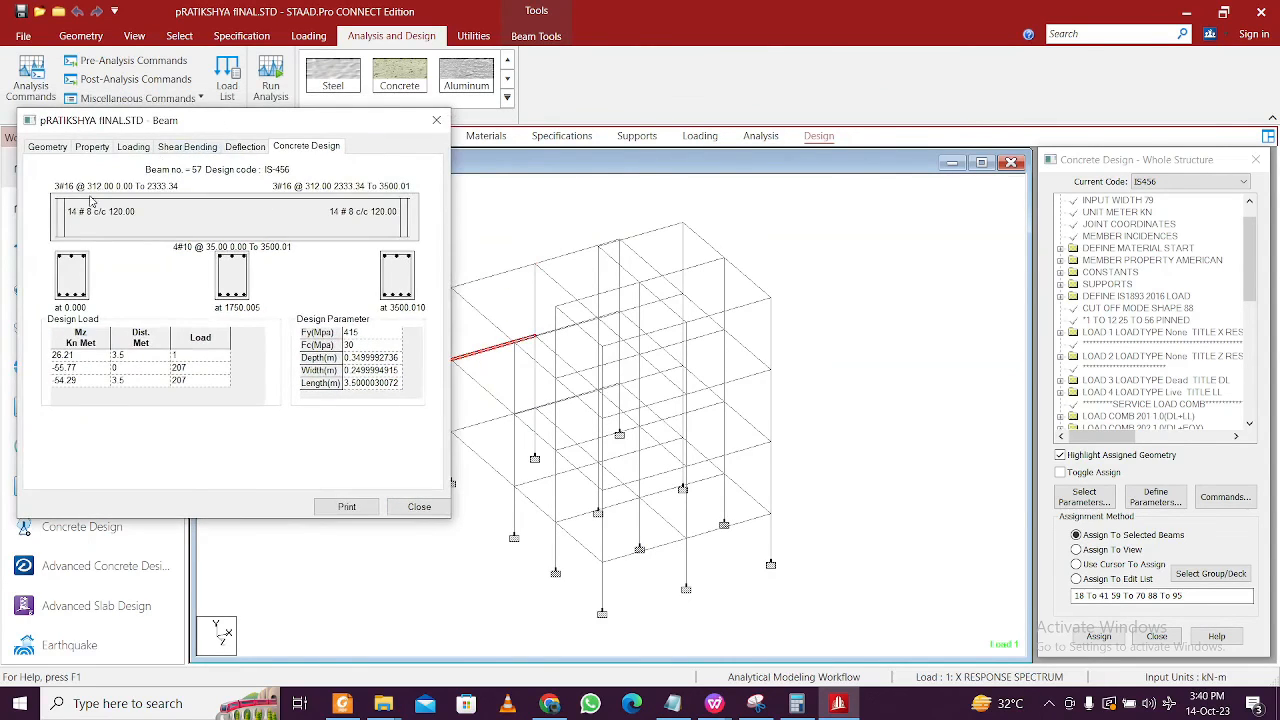
left_click(438, 121)
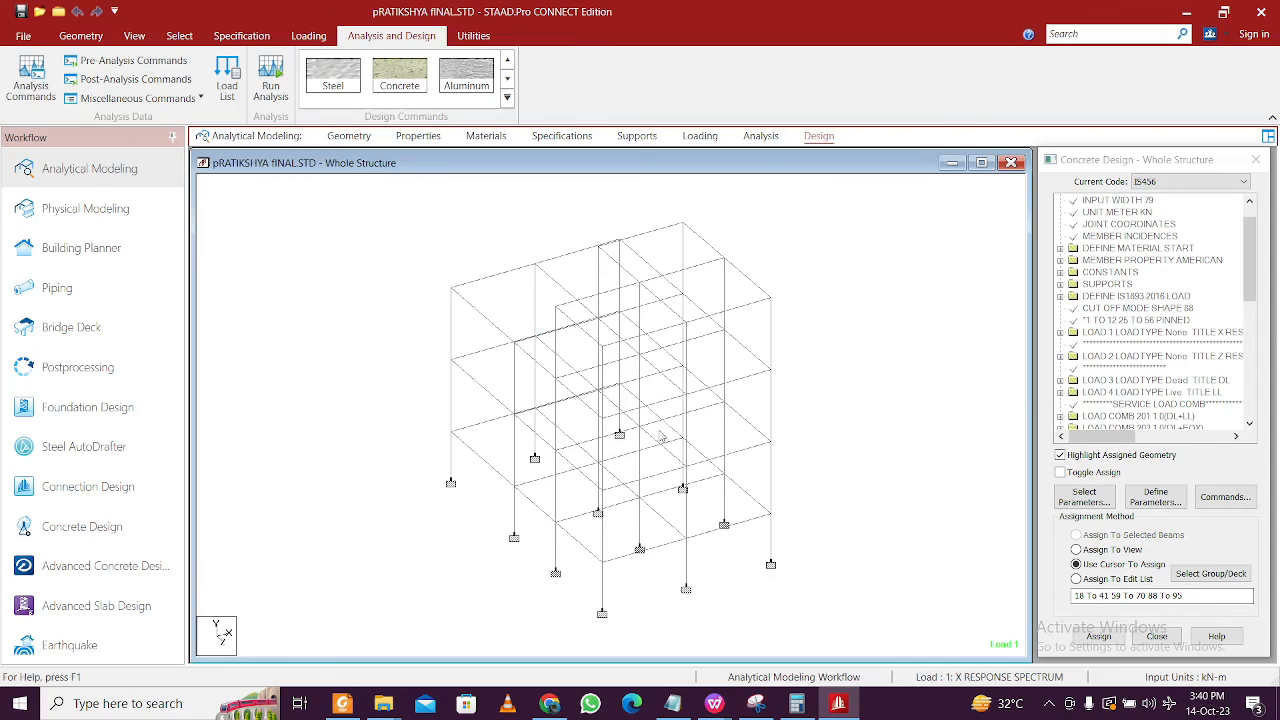
left_click(342, 703)
scroll(548, 413, "up", 2)
scroll(548, 413, "up", 3)
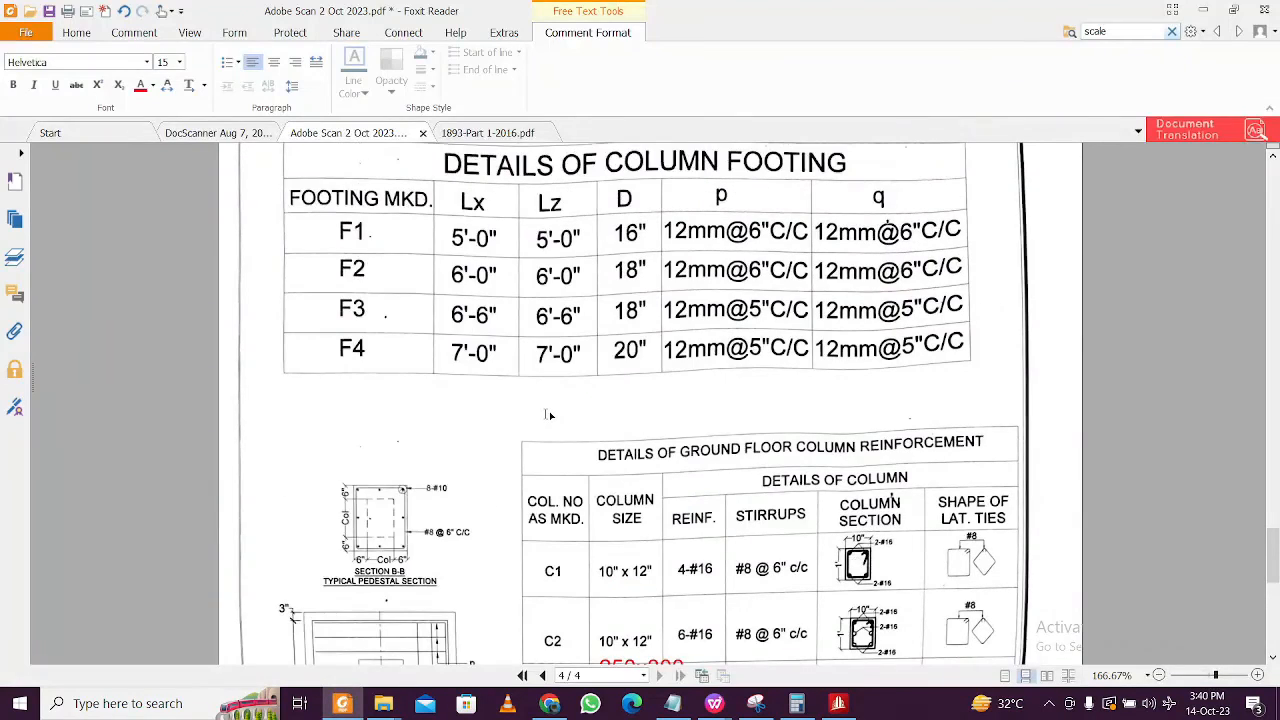
scroll(548, 413, "down", 5)
scroll(549, 415, "down", 2)
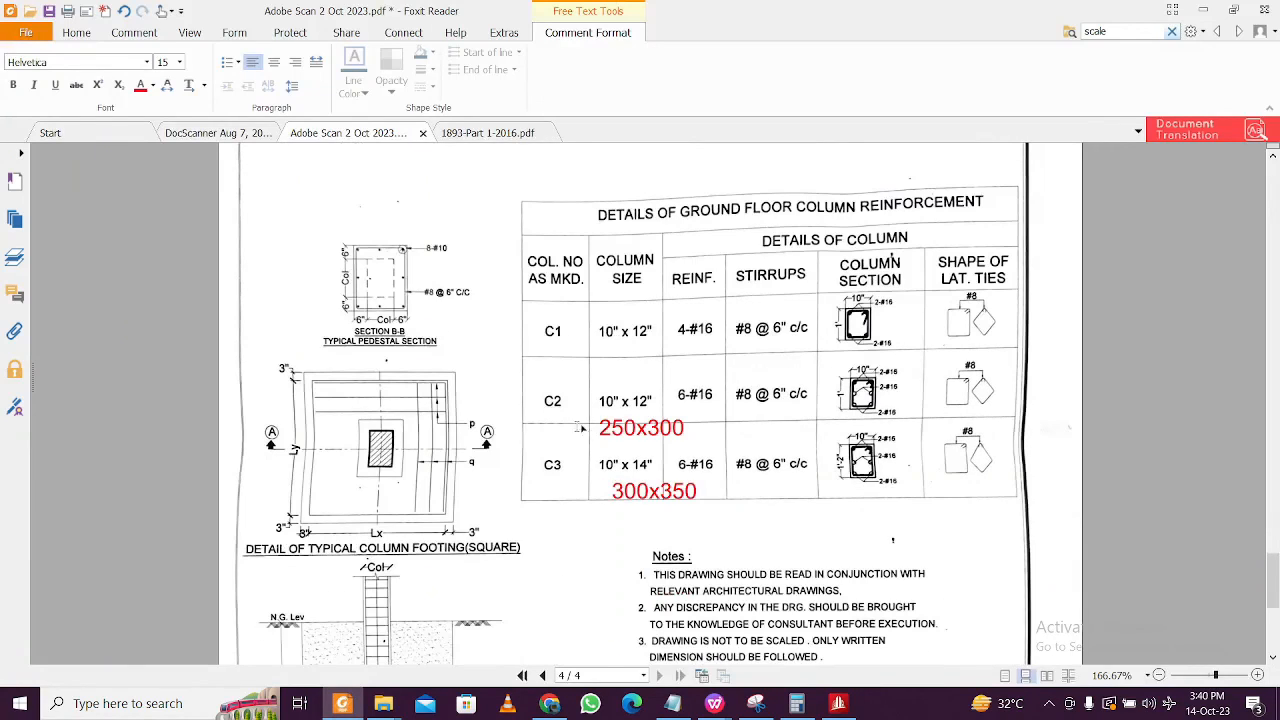
scroll(702, 443, "up", 6)
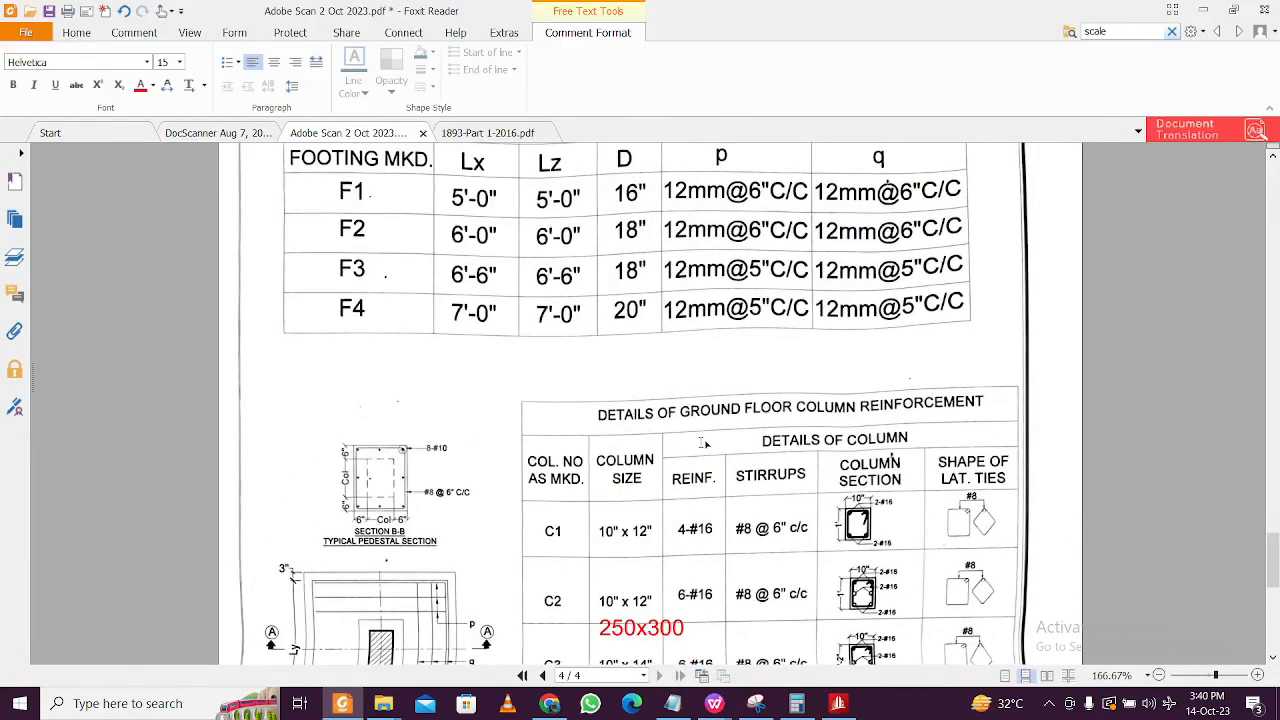
scroll(718, 426, "down", 6)
scroll(716, 481, "down", 4)
scroll(820, 350, "up", 5)
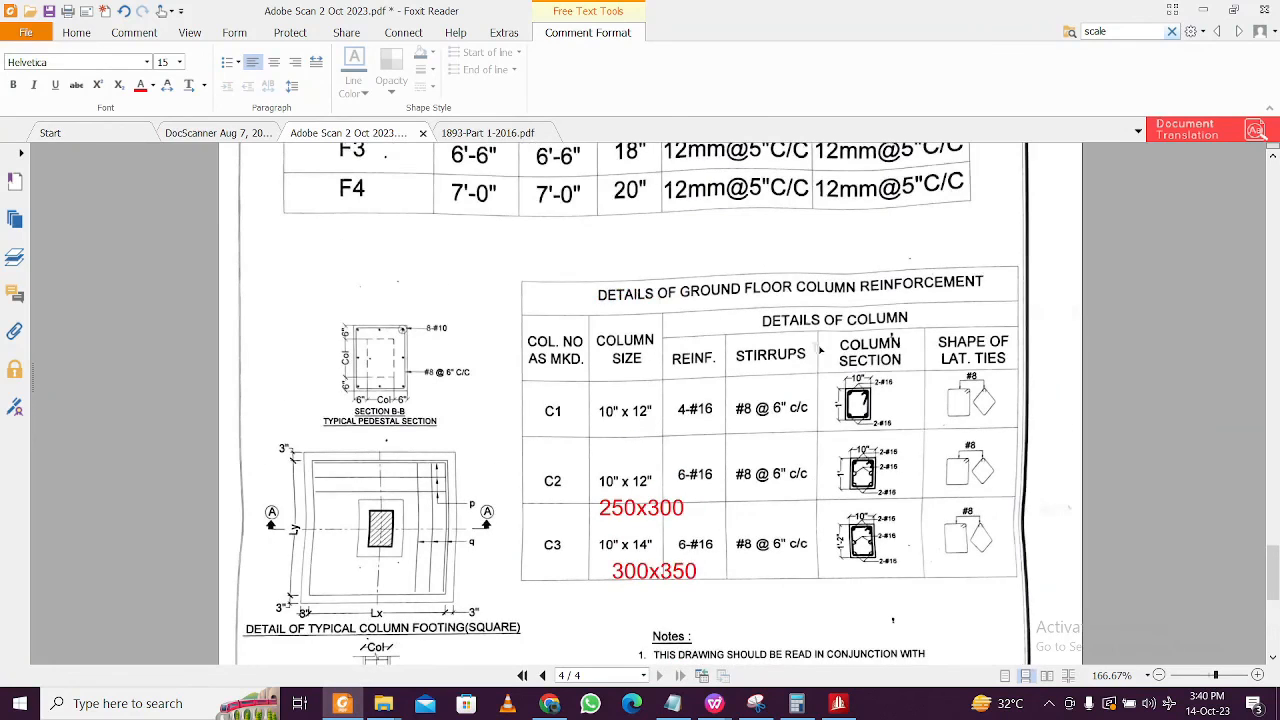
scroll(791, 455, "up", 5)
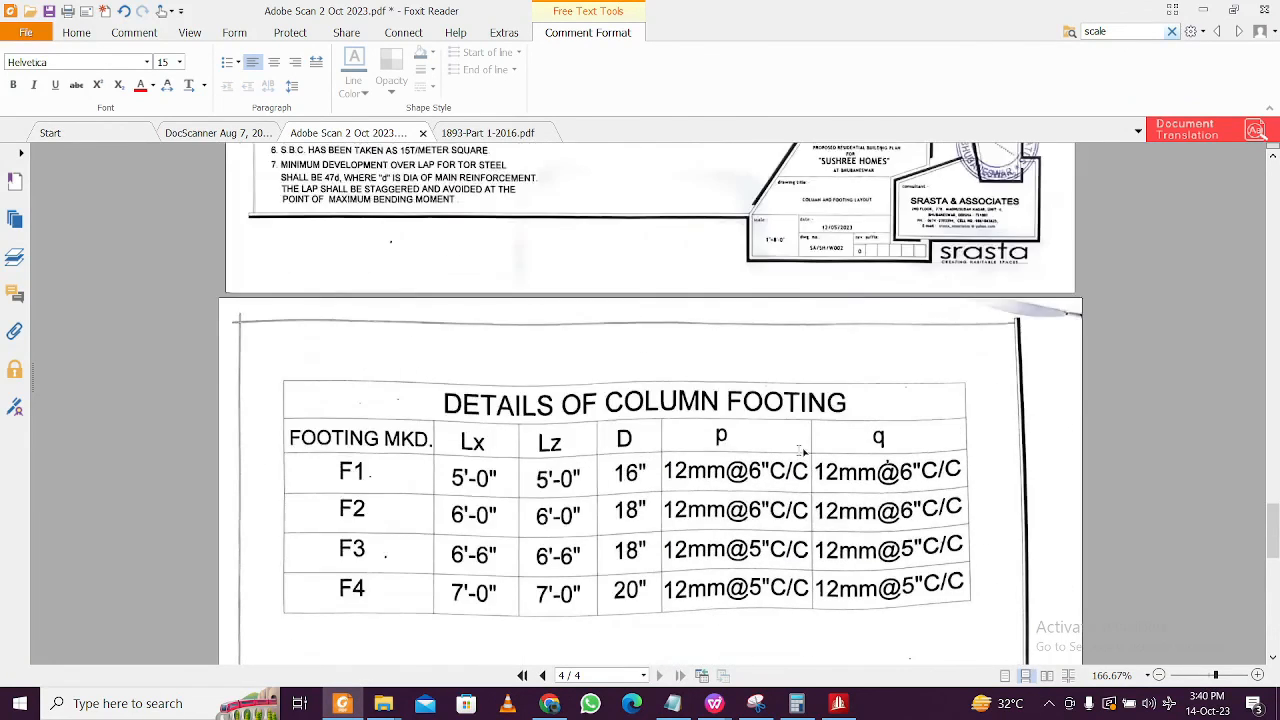
scroll(803, 449, "down", 5)
scroll(805, 444, "down", 1)
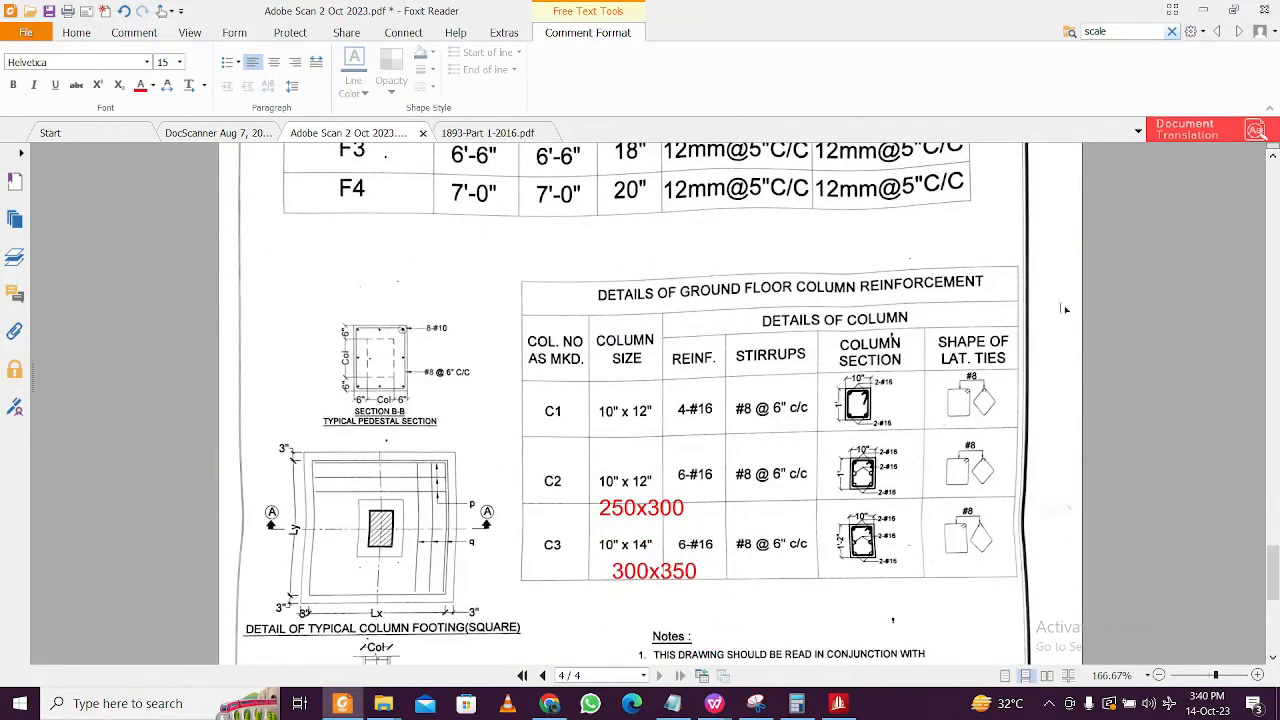
scroll(943, 289, "up", 10)
scroll(943, 289, "up", 10)
scroll(943, 289, "down", 12)
scroll(658, 410, "down", 12)
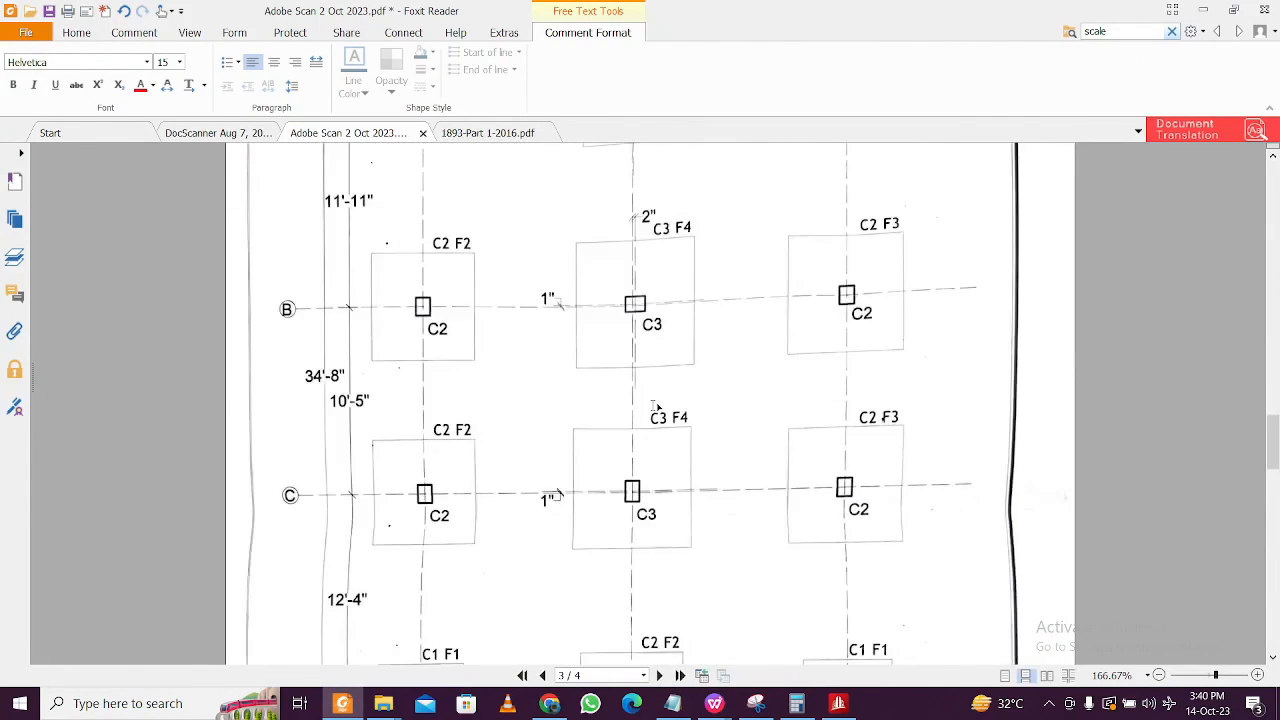
scroll(658, 410, "up", 6)
scroll(655, 285, "up", 10)
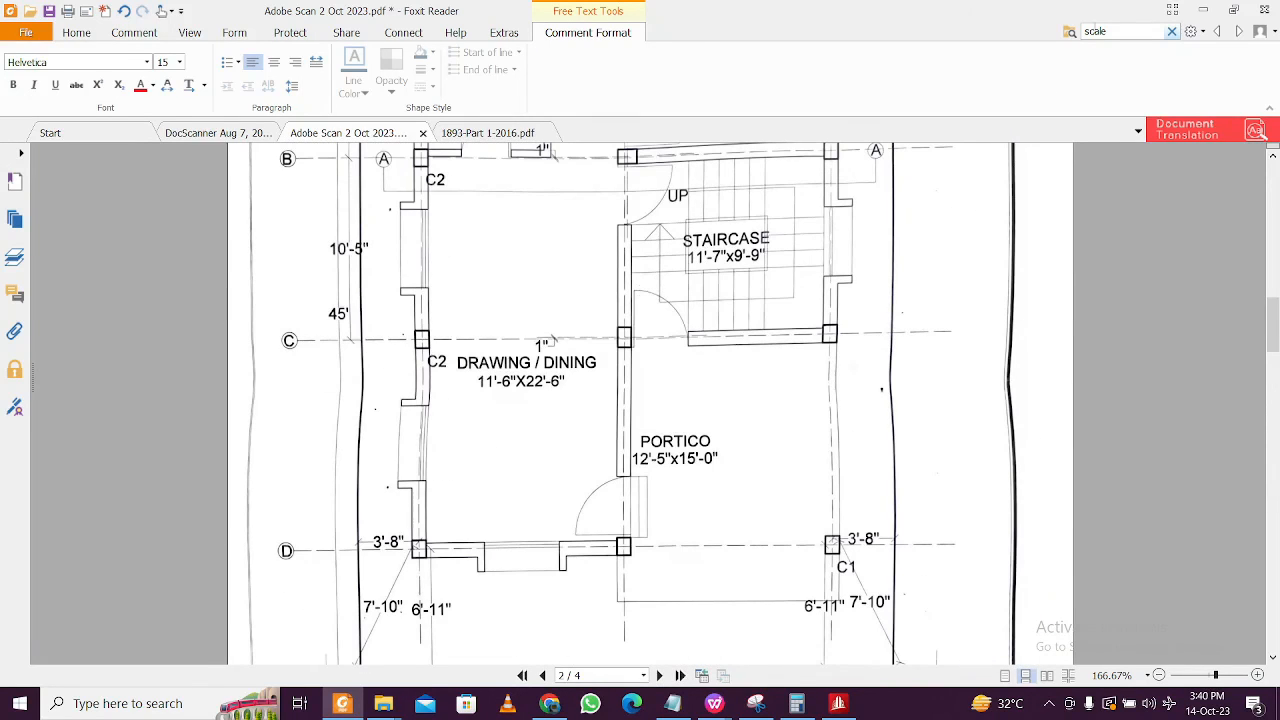
left_click(1204, 11)
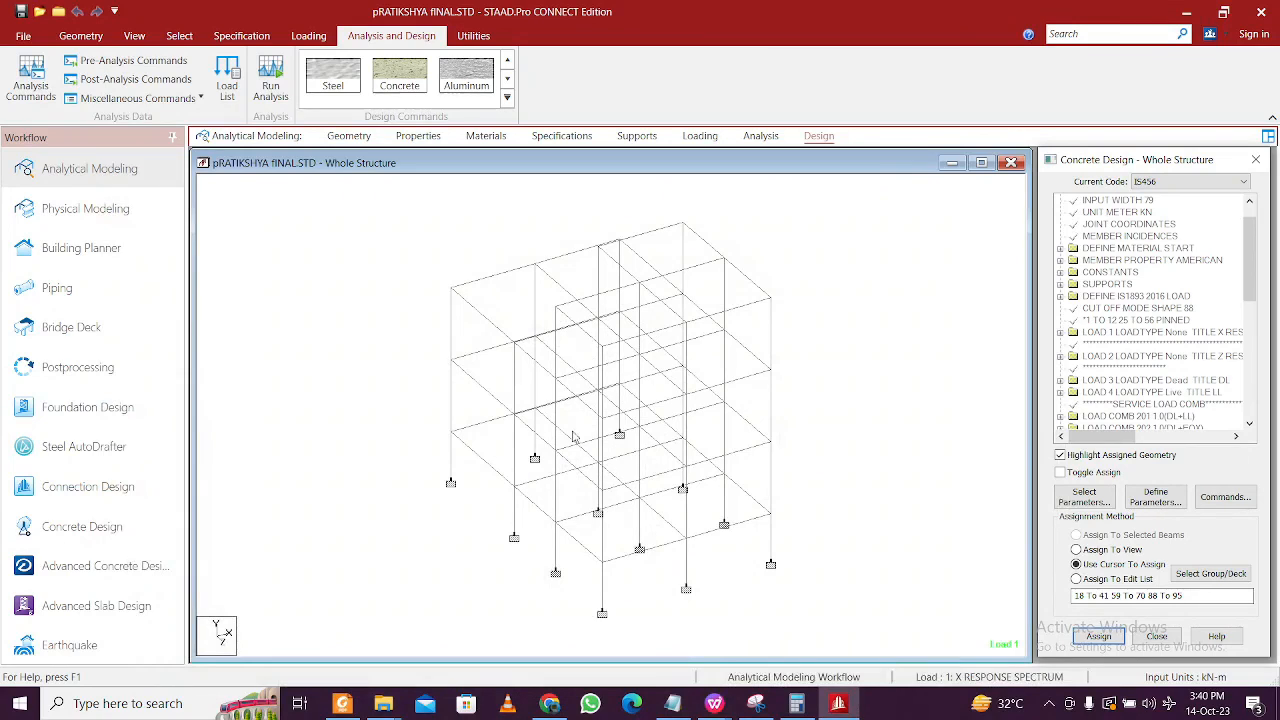